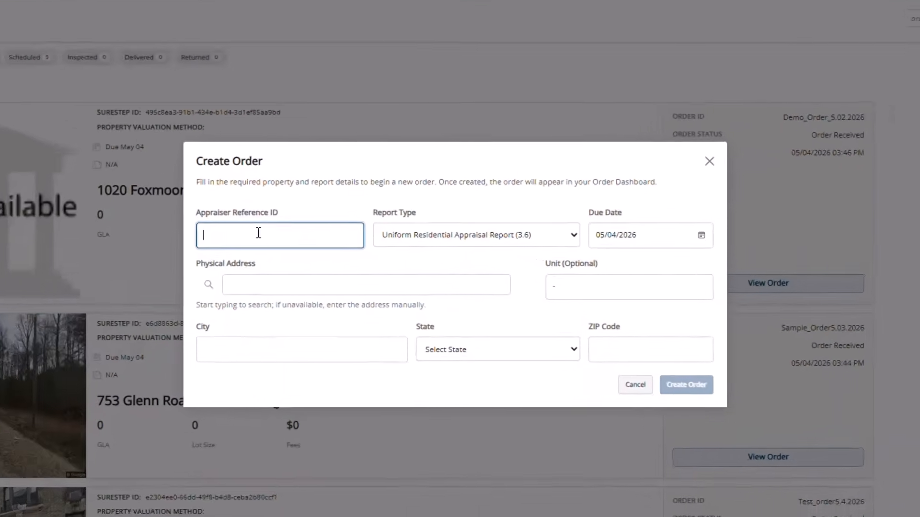
Enter reference ID Test_Order_2_5.03.2026 and keep Uniform Residential Appraisal Report as the report type
type("Test")
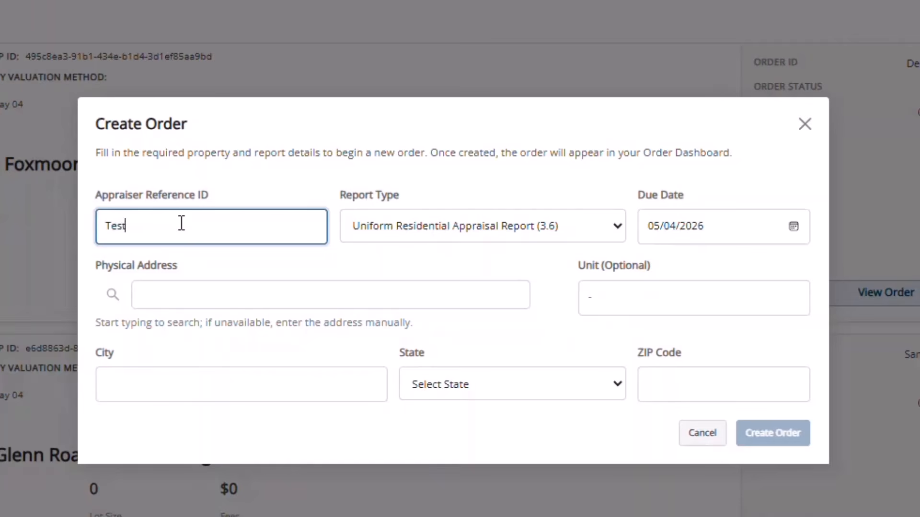
type("_Order_2_5.03.2026")
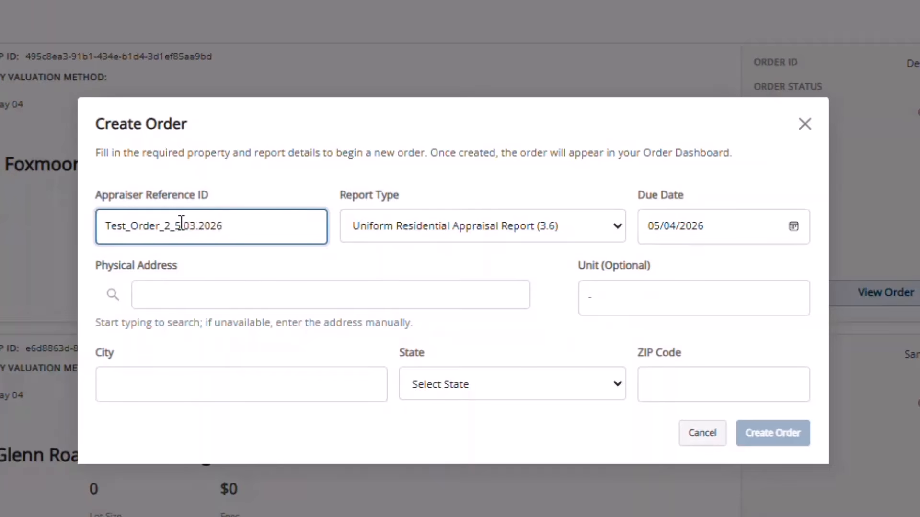
left_click(618, 229)
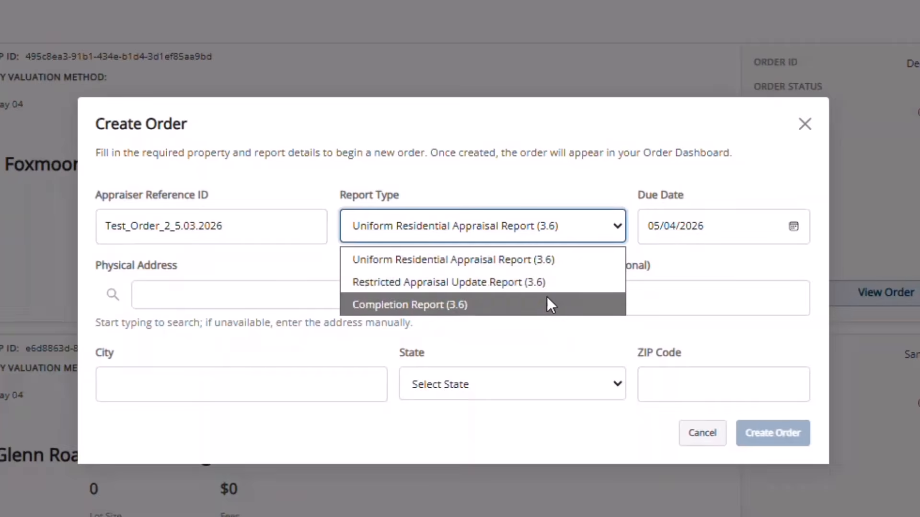
left_click(607, 259)
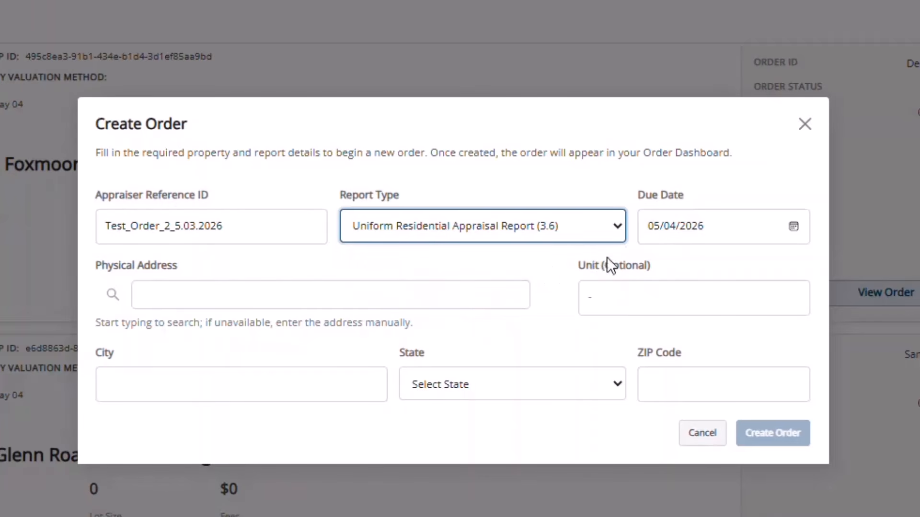
left_click(283, 296)
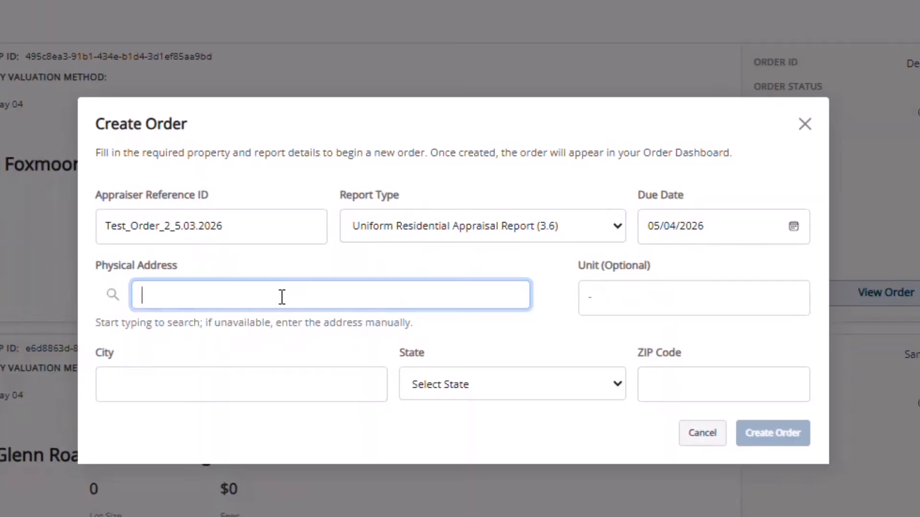
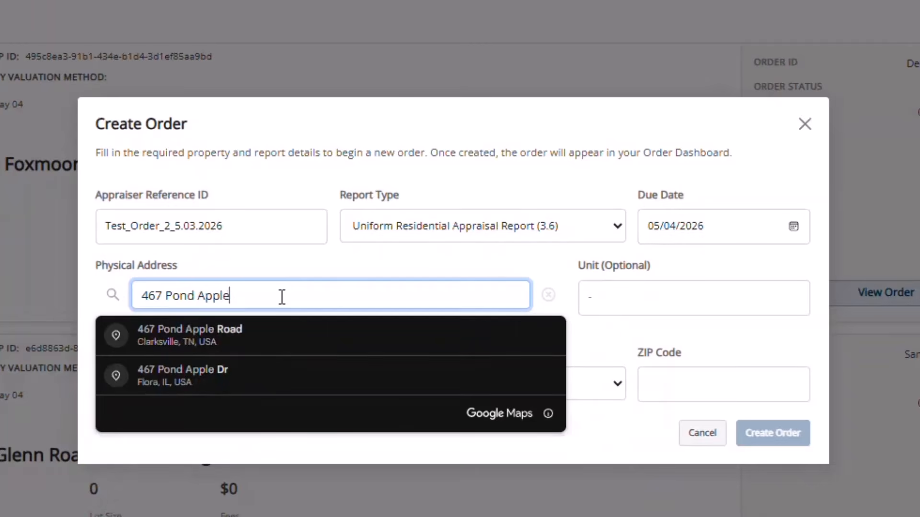
left_click(271, 337)
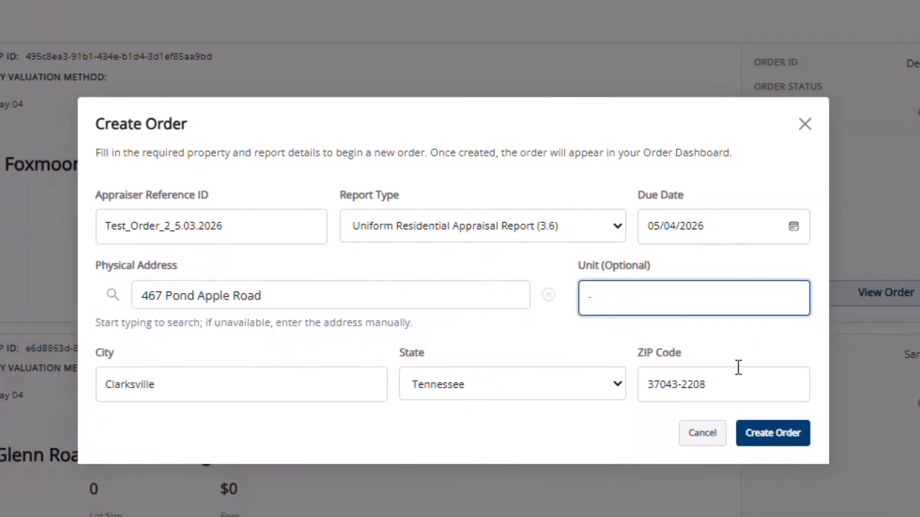
left_click(768, 436)
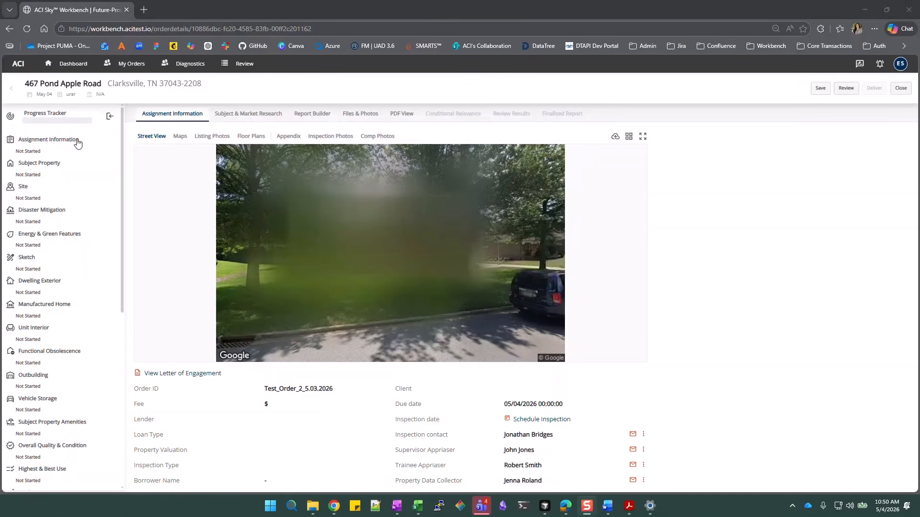
Open Assignment Information from the Progress Tracker sidebar into the Report Builder
left_click(69, 144)
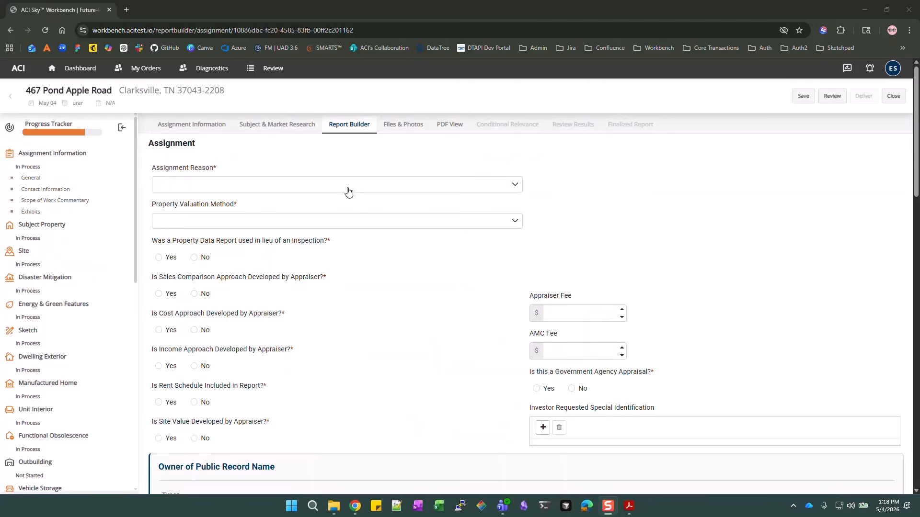
Set the assignment reason to Refinance and the valuation method to Traditional Appraisal
left_click(506, 190)
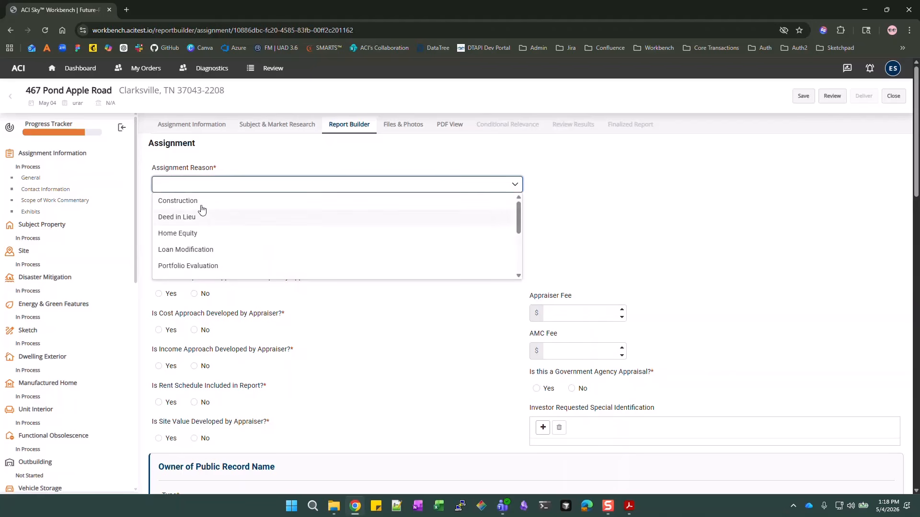
scroll(192, 213, "down", 1)
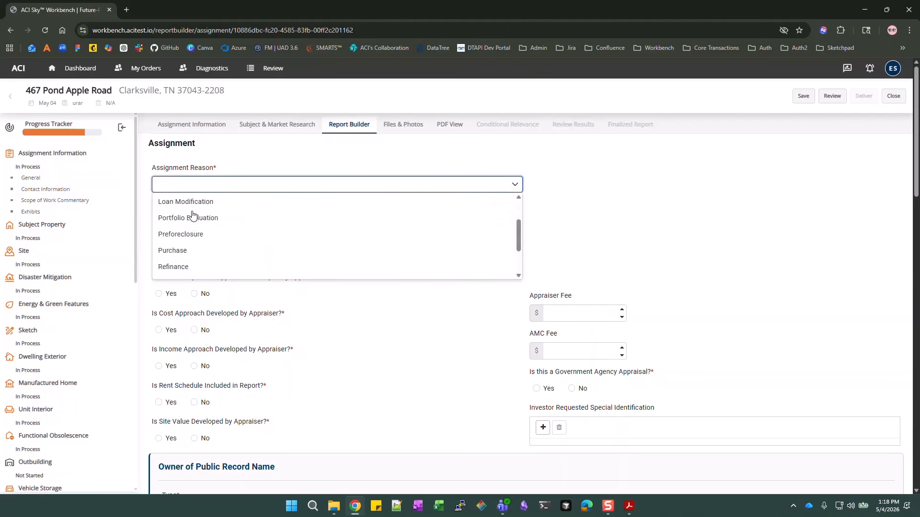
left_click(189, 275)
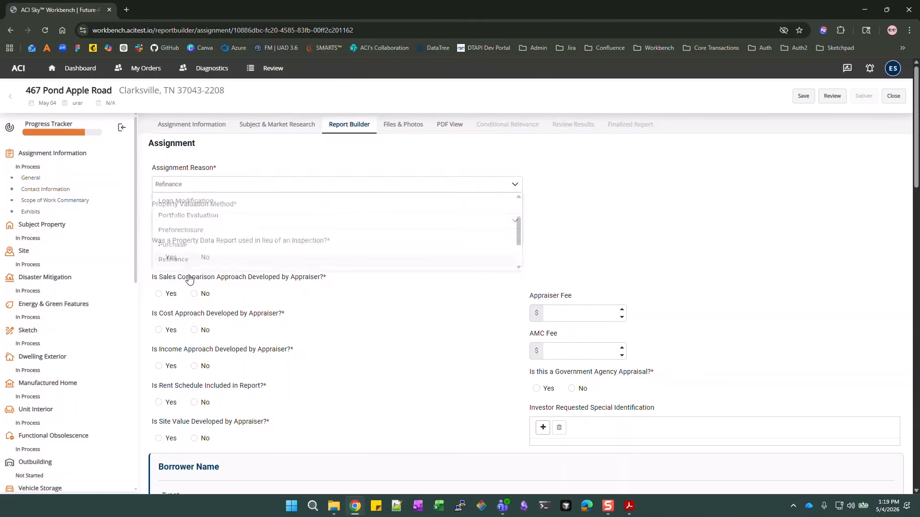
left_click(260, 230)
left_click(209, 240)
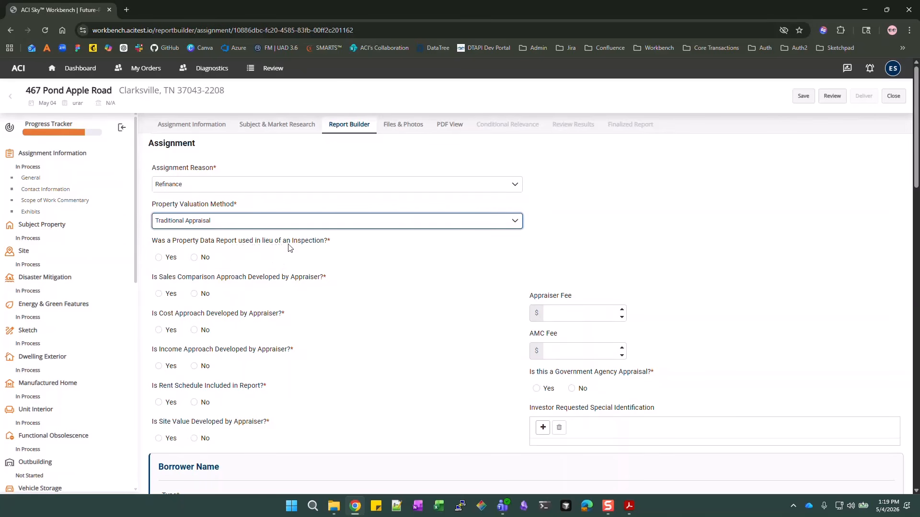
Answer No to Property Data Report, Yes to sales comparison only, and enter appraiser fee 0
left_click(194, 258)
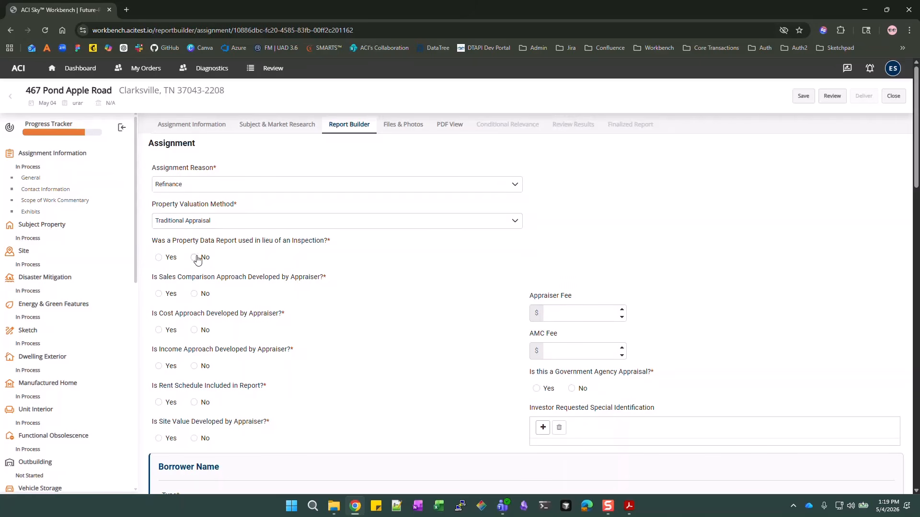
left_click(196, 258)
left_click(170, 295)
left_click(194, 330)
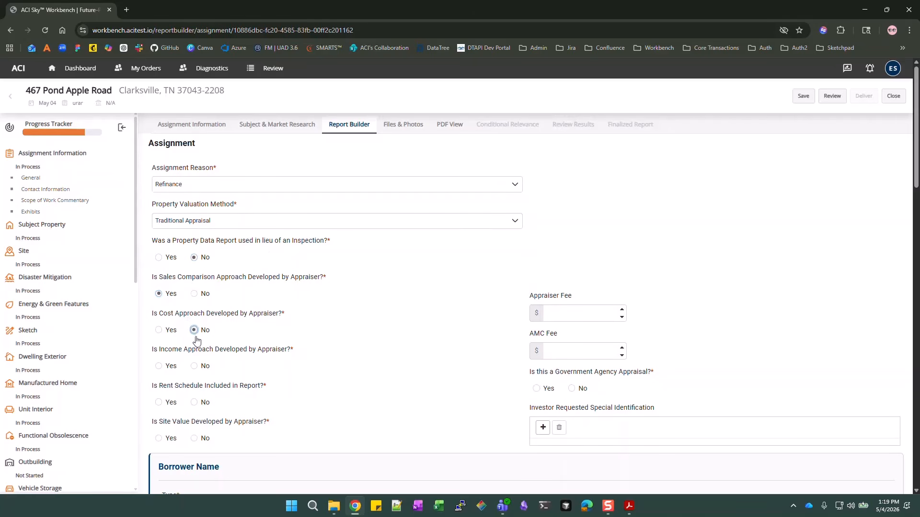
left_click(194, 367)
left_click(194, 403)
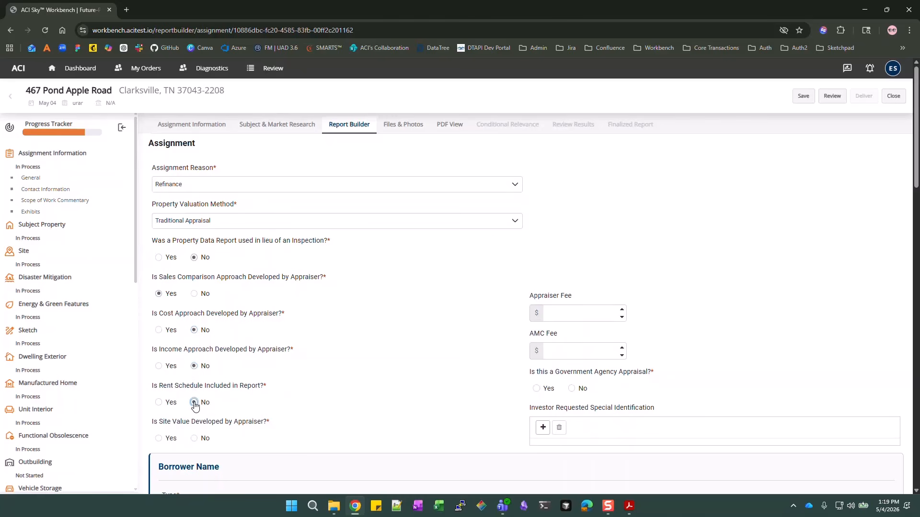
left_click(193, 440)
left_click(565, 307)
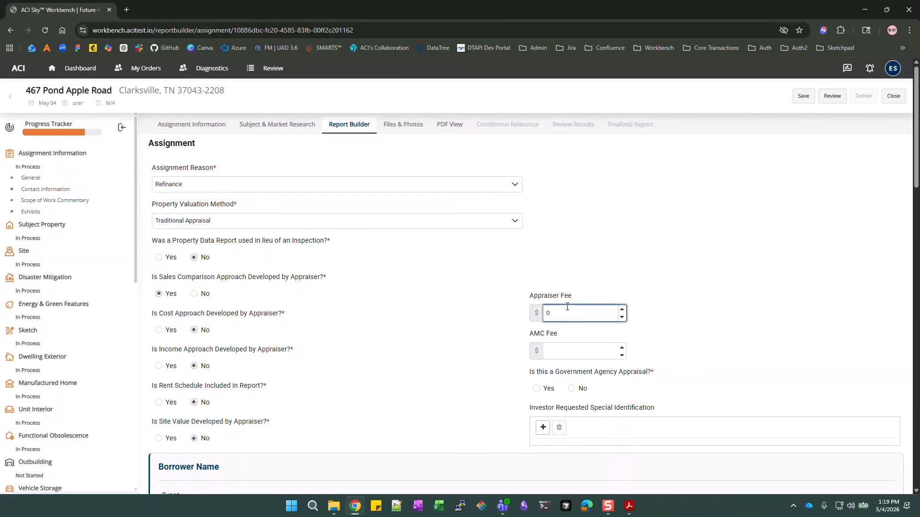
left_click(713, 346)
scroll(714, 346, "down", 1)
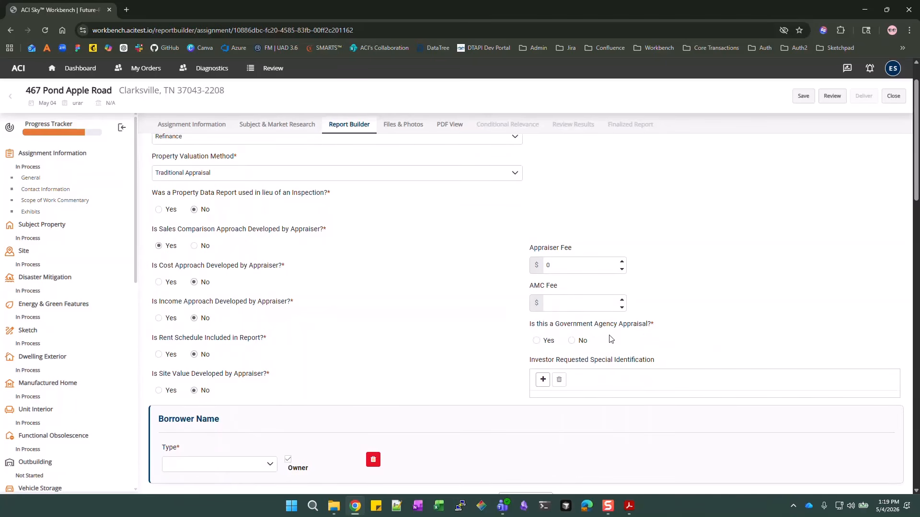
Set Government Agency Appraisal to No, reverting a trial Yes/FHA selection
left_click(571, 340)
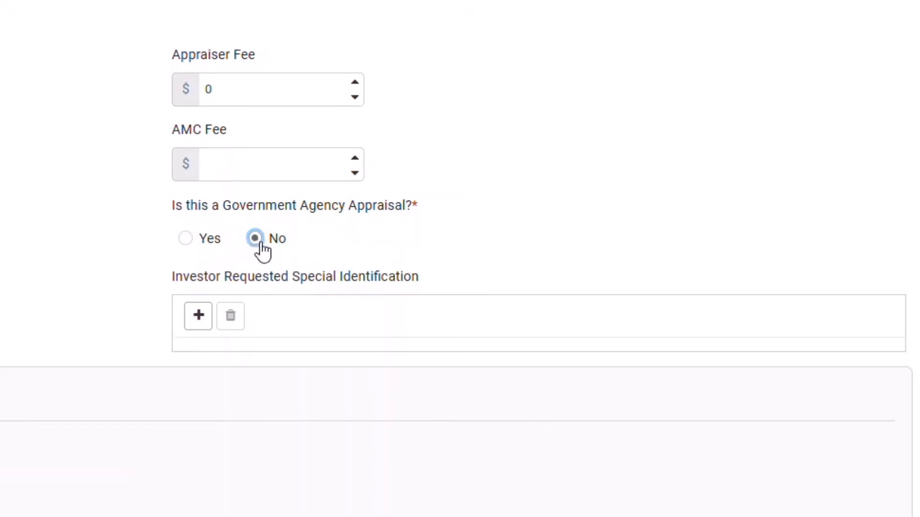
left_click(187, 239)
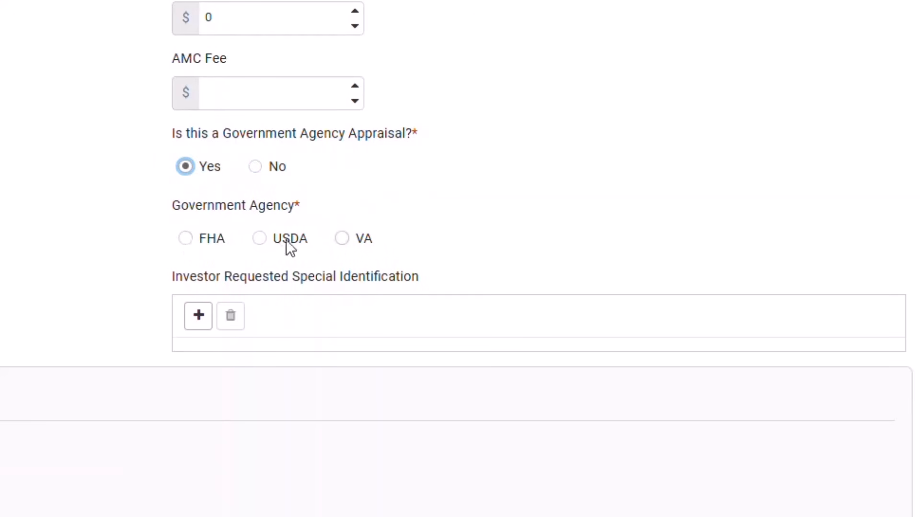
left_click(185, 239)
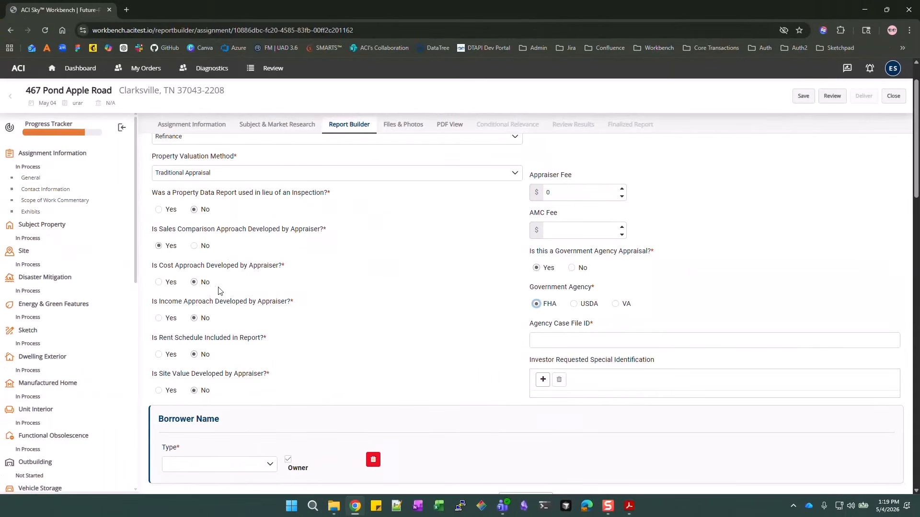
left_click(572, 268)
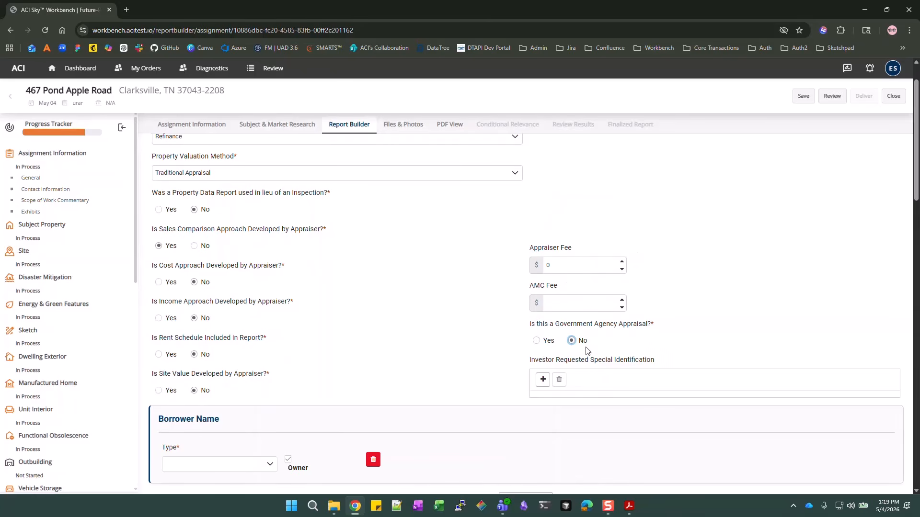
scroll(722, 277, "down", 2)
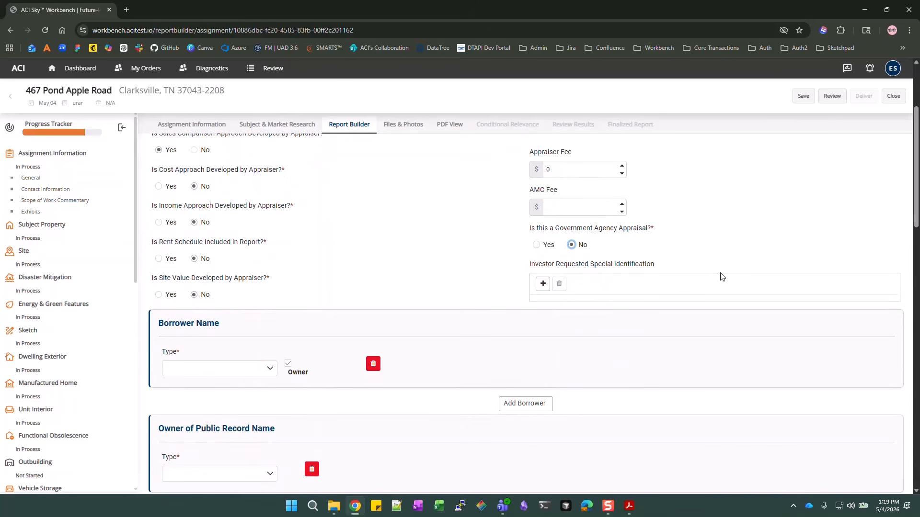
scroll(561, 305, "down", 1)
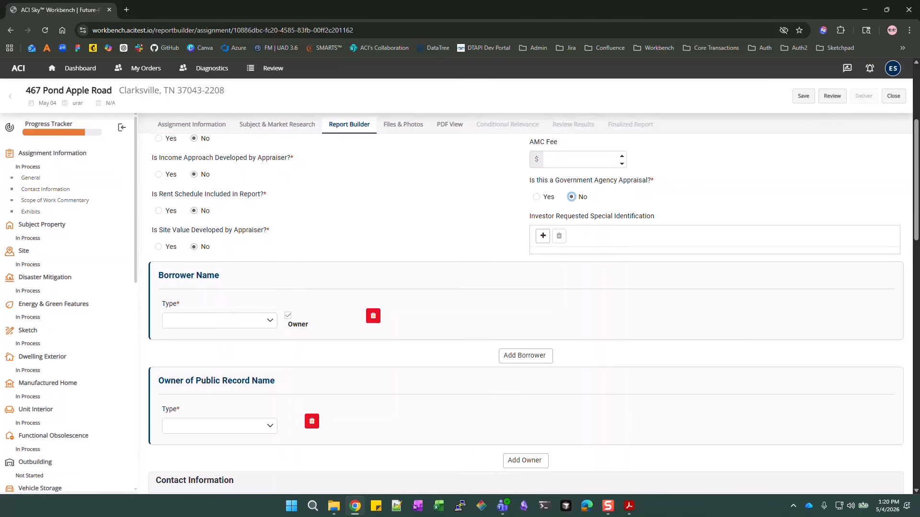
Add an Individual borrower and enter the borrower's first and last name
left_click(242, 323)
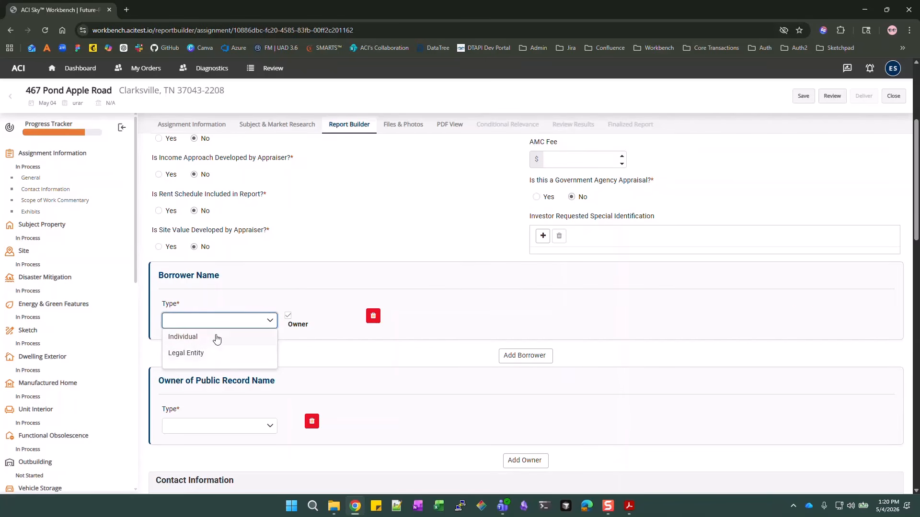
left_click(215, 338)
left_click(328, 317)
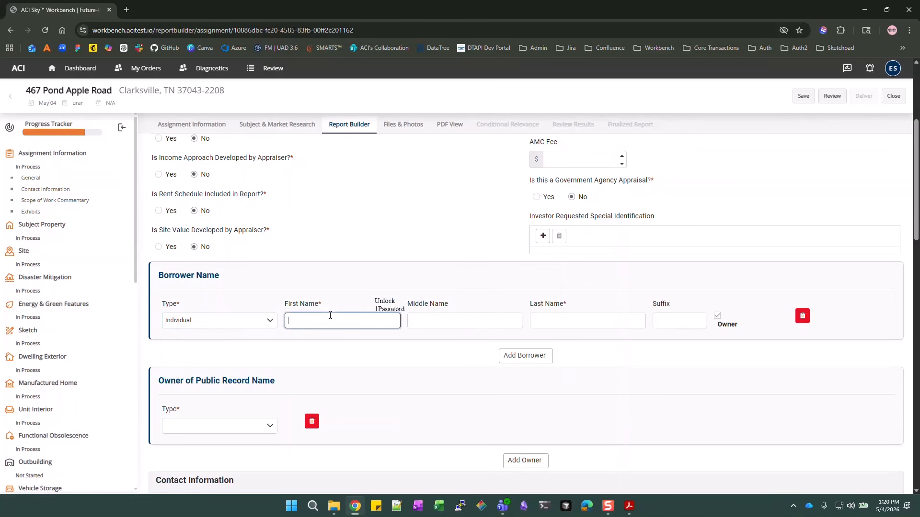
type("Jane")
key("Tab")
key("Tab")
type("Doe")
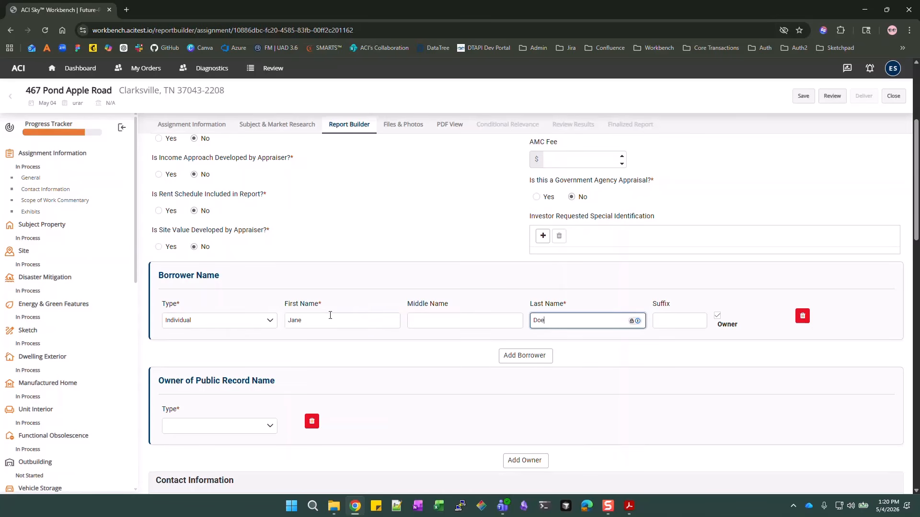
scroll(351, 300, "down", 1)
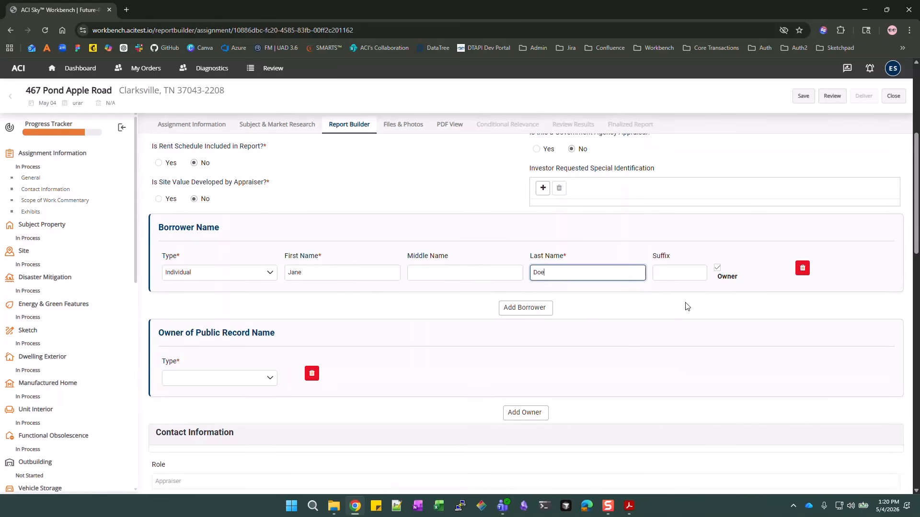
Set the Owner of Public Record to Individual with the same first and last name
left_click(219, 381)
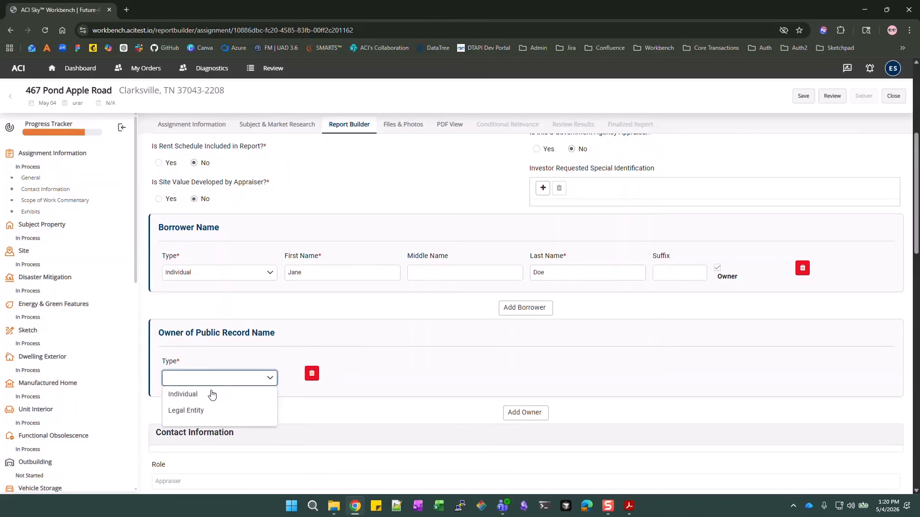
left_click(212, 394)
left_click(321, 378)
type("Jane")
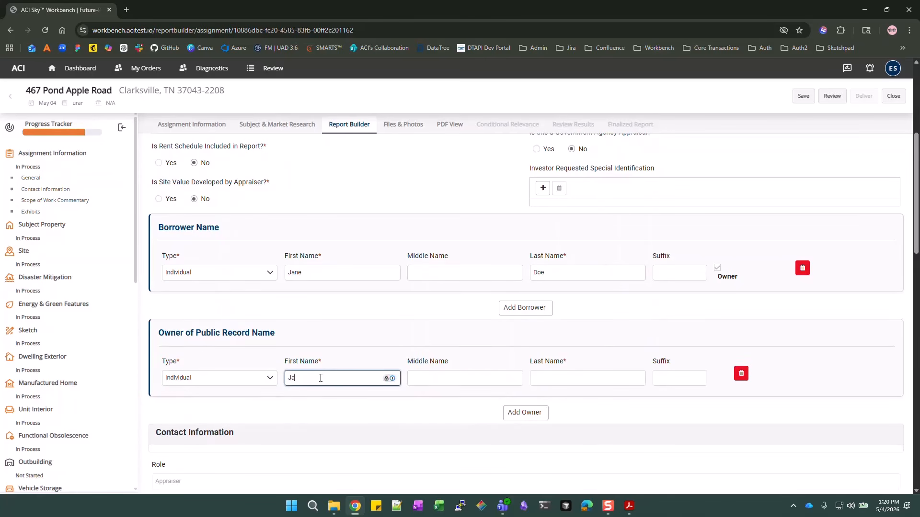
key("Tab")
key("Tab")
type("Doe")
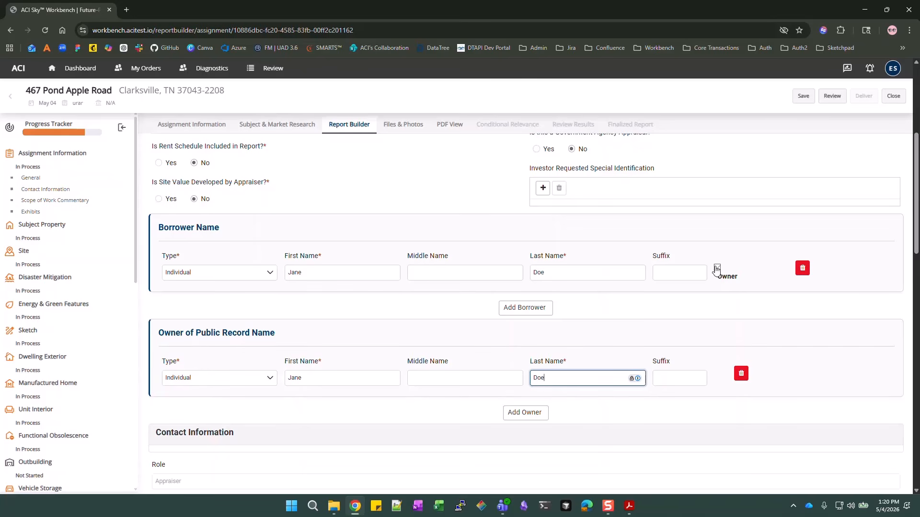
left_click(737, 282)
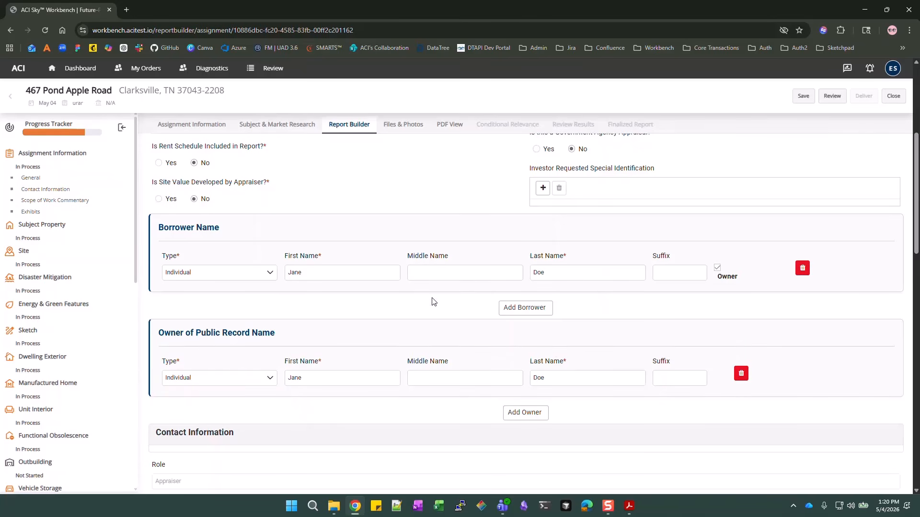
scroll(433, 294, "down", 3)
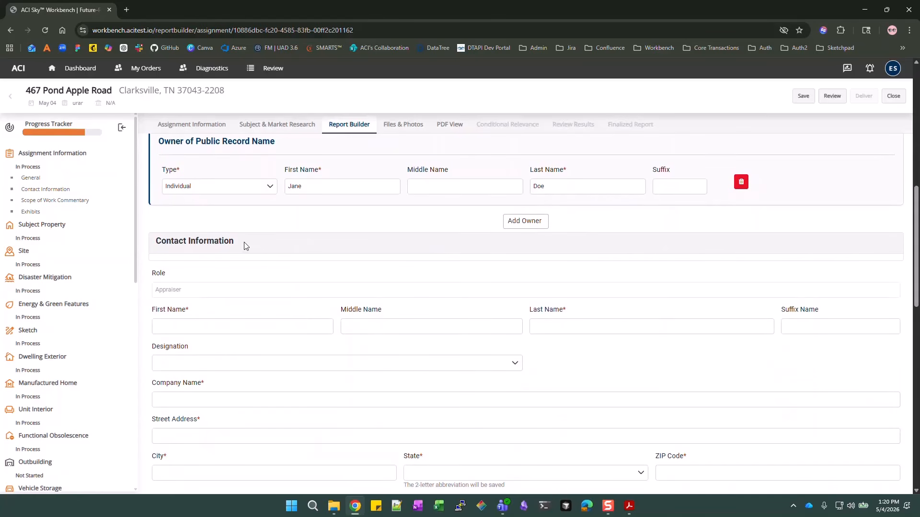
Enter the appraiser's first and last name in Contact Information
scroll(244, 246, "down", 1)
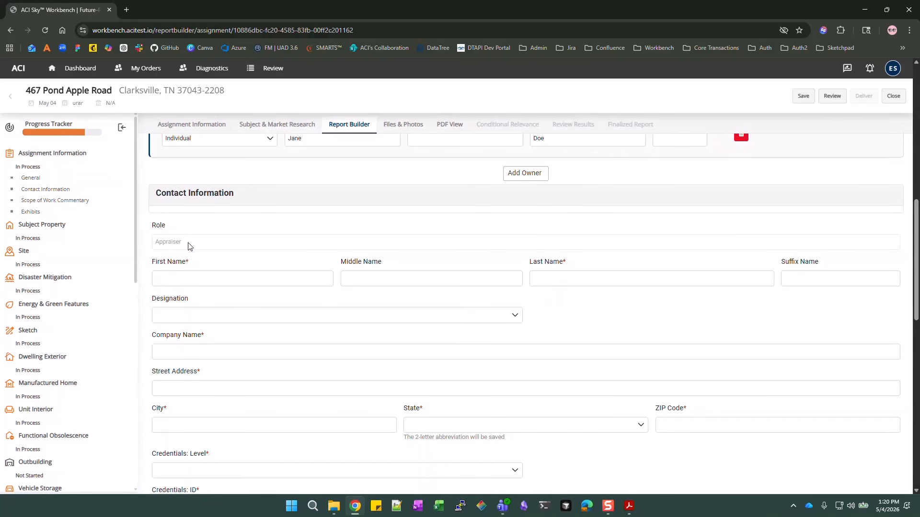
scroll(220, 248, "down", 1)
left_click(276, 233)
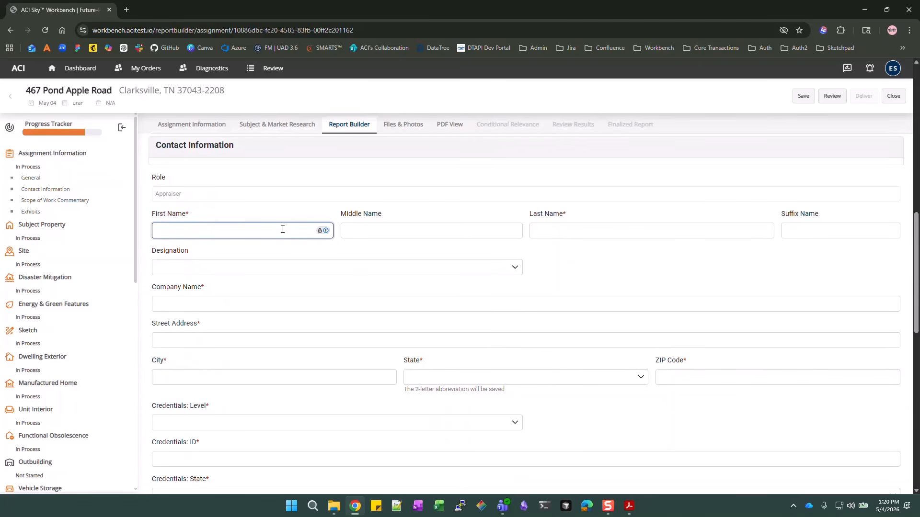
type("Evelyn")
key("Tab")
key("Tab")
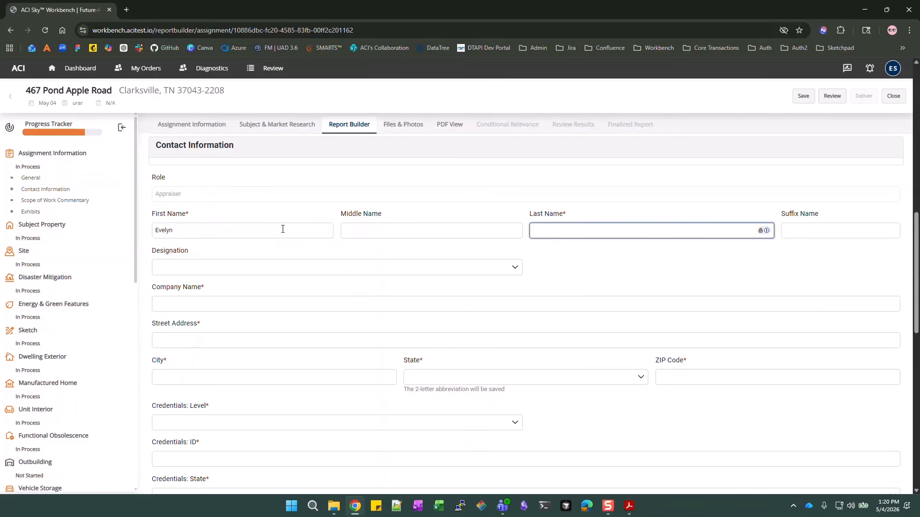
type("Apr")
type("praiser")
key("Tab")
key("Tab")
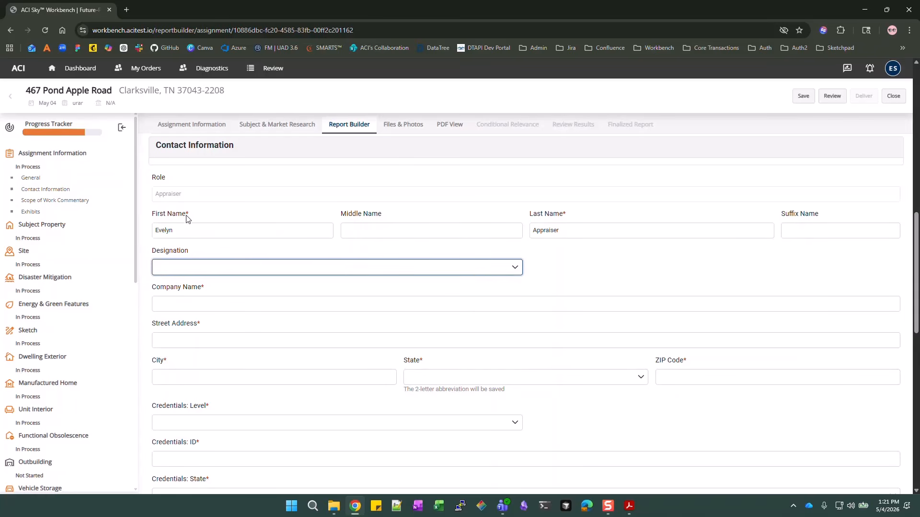
Enter company ABC Appraisal Co, street address, city, state California and a ZIP code
left_click(260, 309)
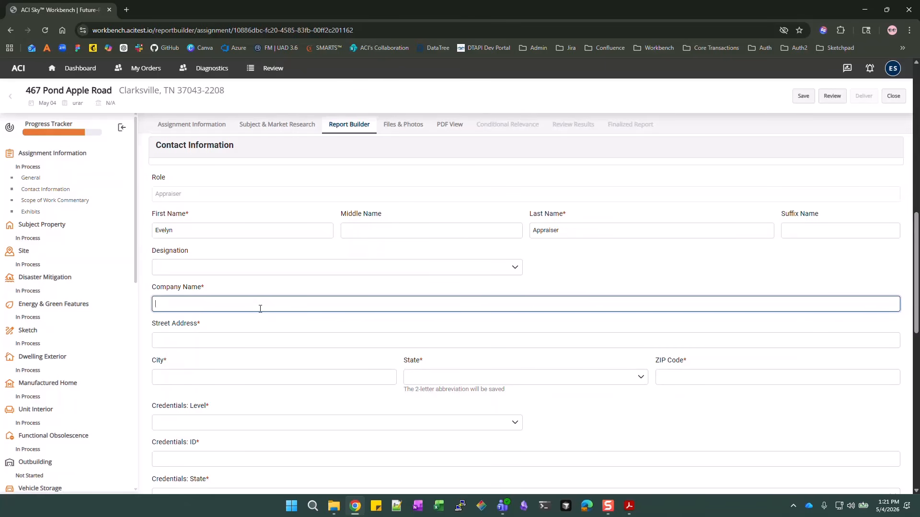
type("ABC Appraisal Co")
key("Tab")
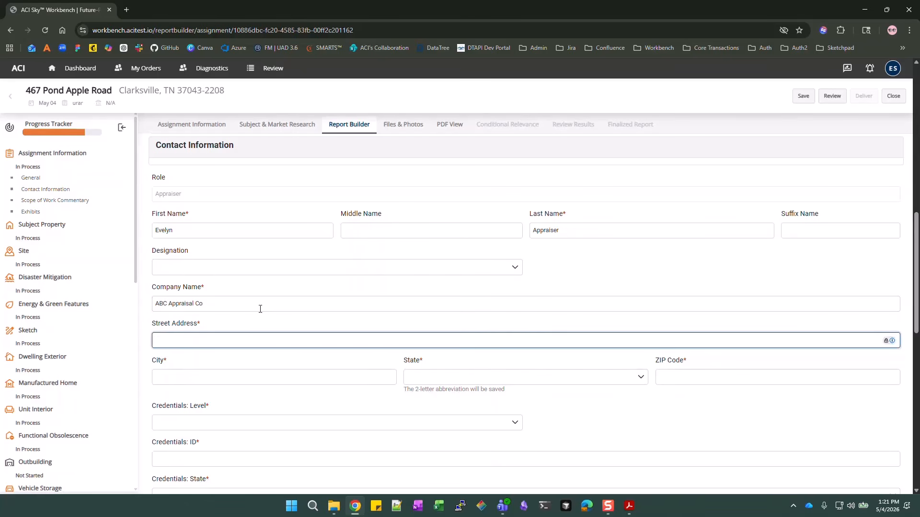
type("133 Main Street")
key("Tab")
type("Anytown")
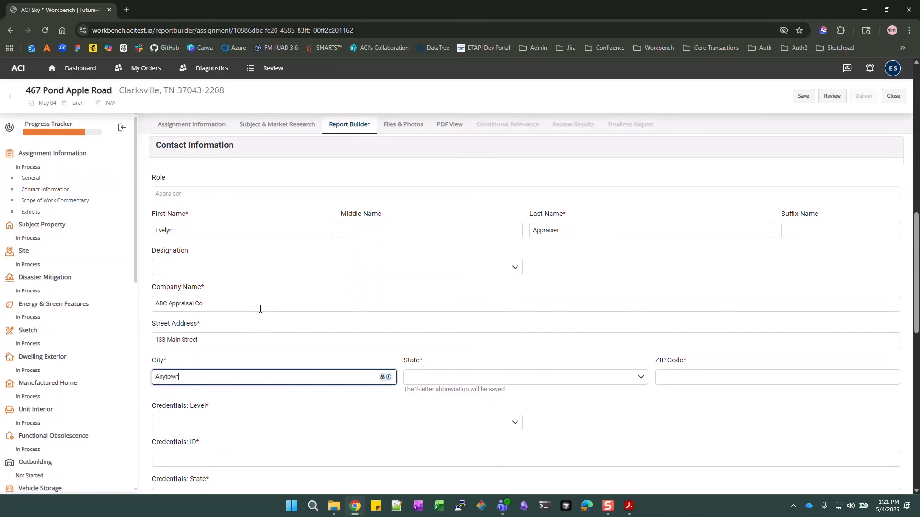
key("Tab")
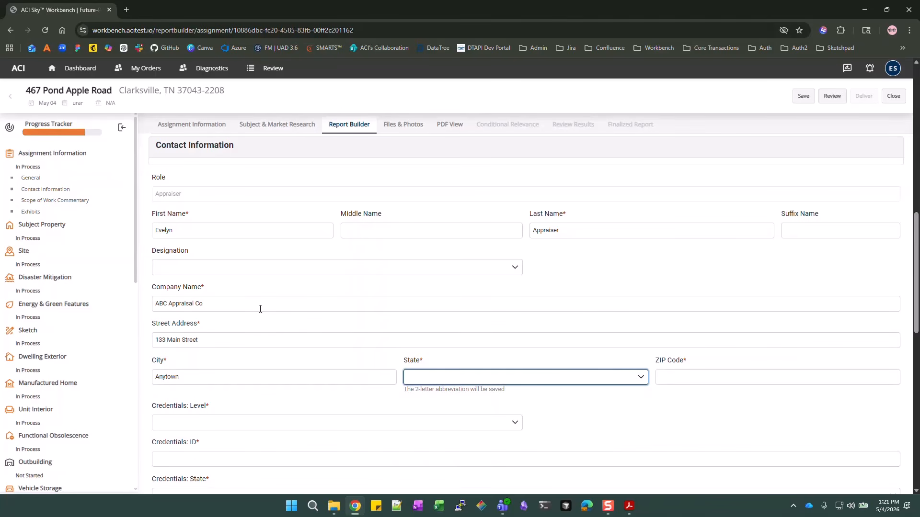
key("c")
key("Tab")
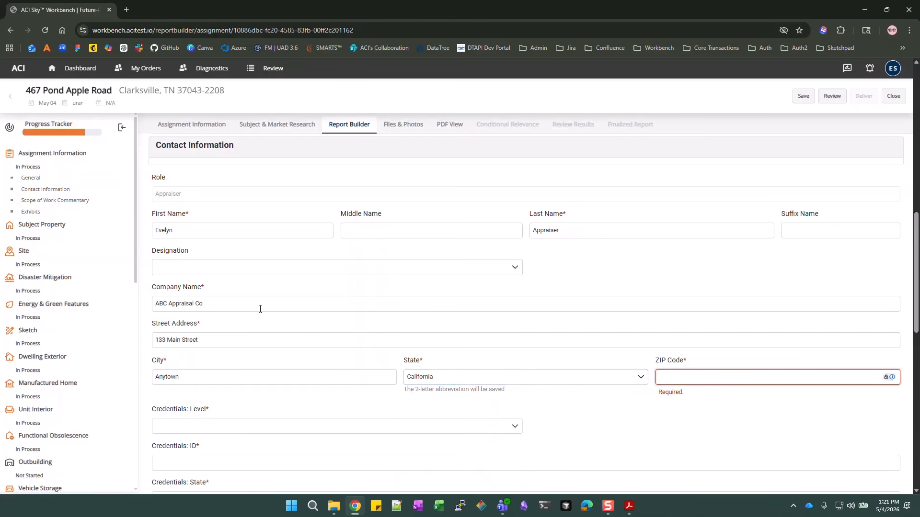
type("01234")
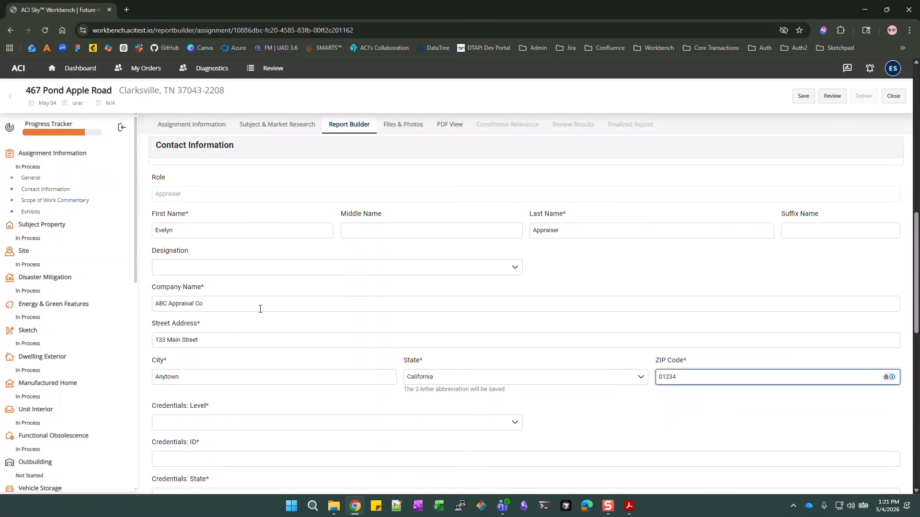
key("BackSpace")
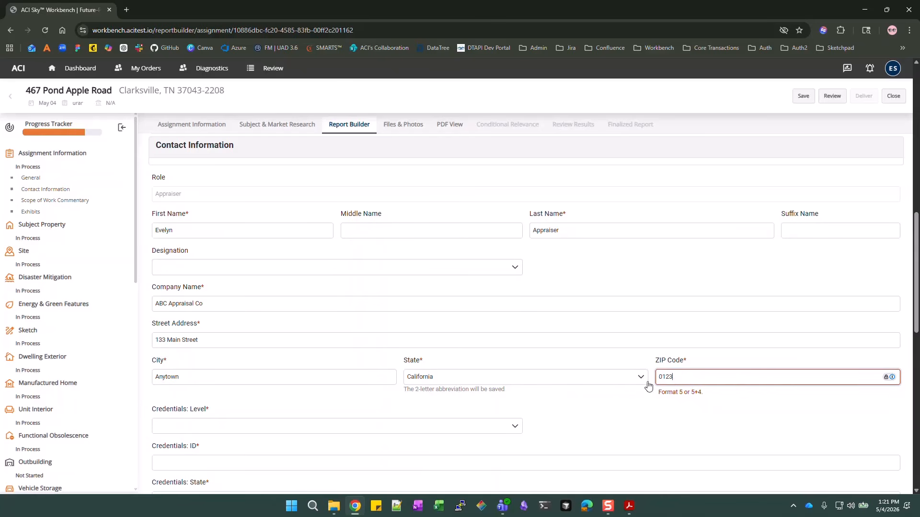
Finish the ZIP, then enter Certified Residential credentials with ID, California, expiring 05/12/2026
type("4")
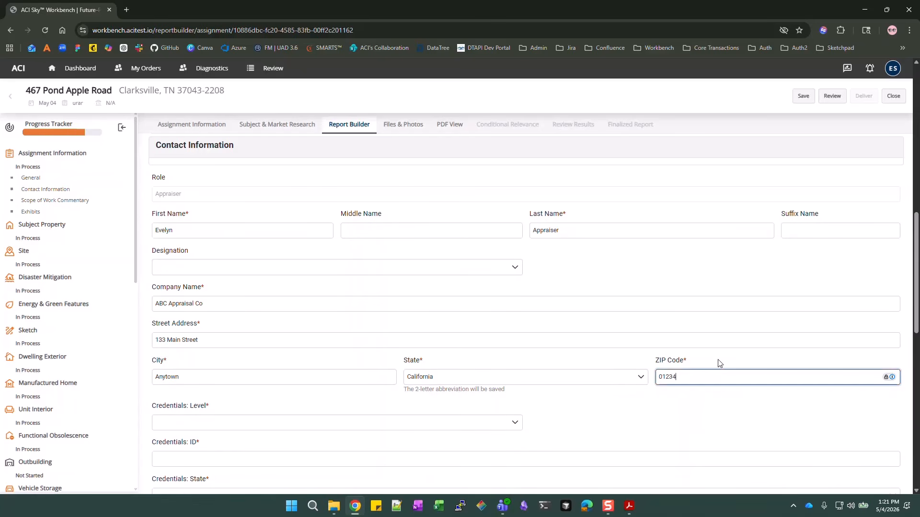
scroll(681, 330, "down", 2)
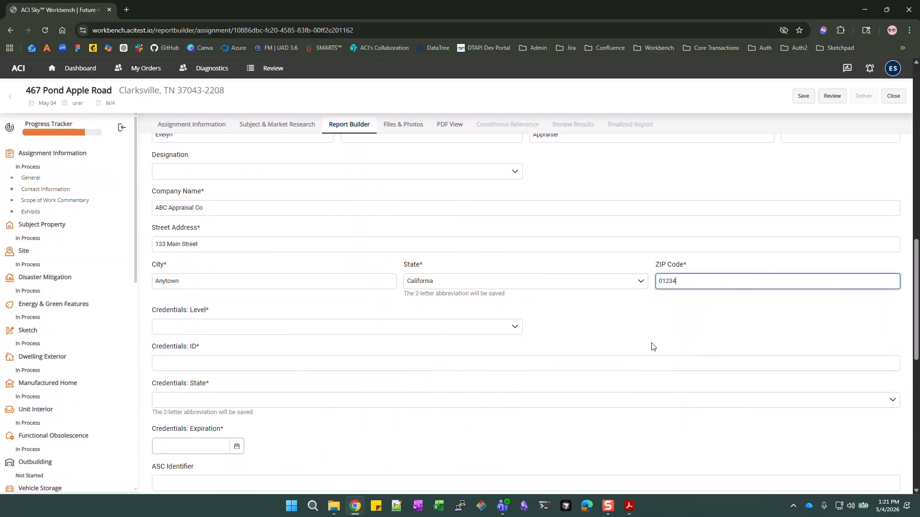
left_click(205, 331)
left_click(205, 376)
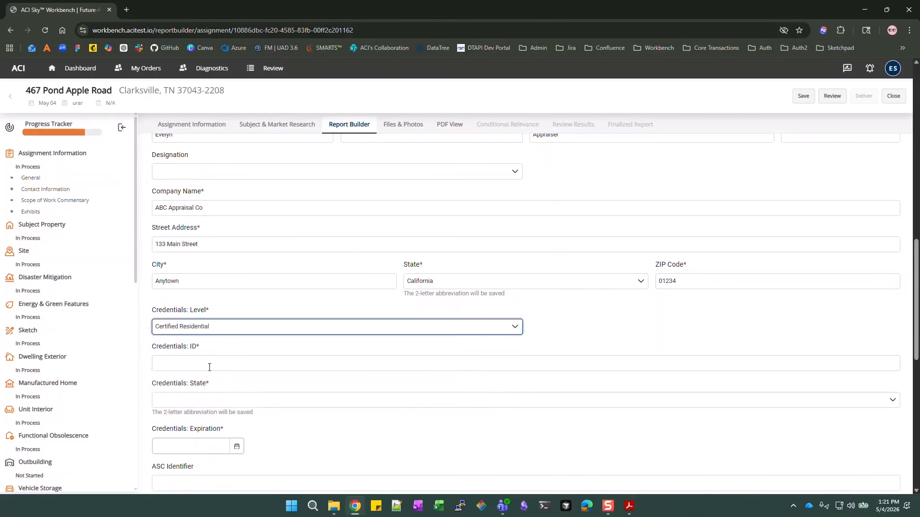
left_click(209, 364)
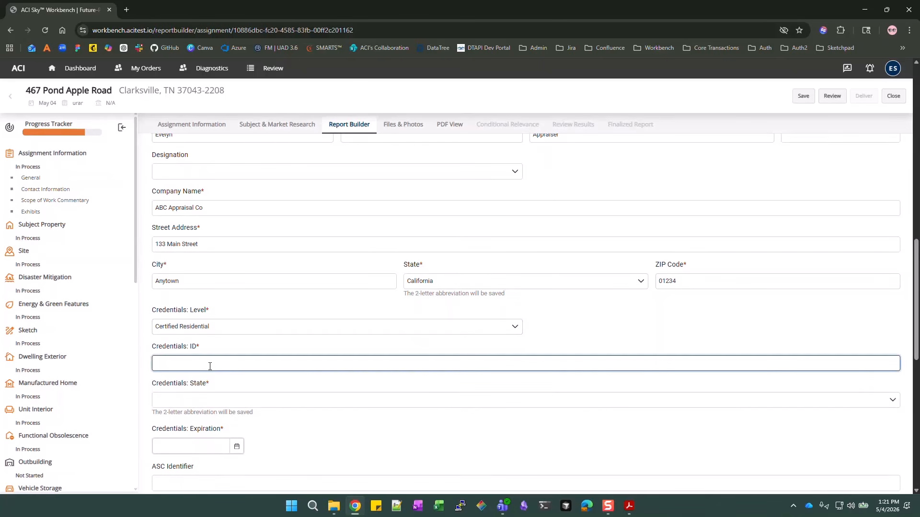
type("XXX-00000")
left_click(200, 407)
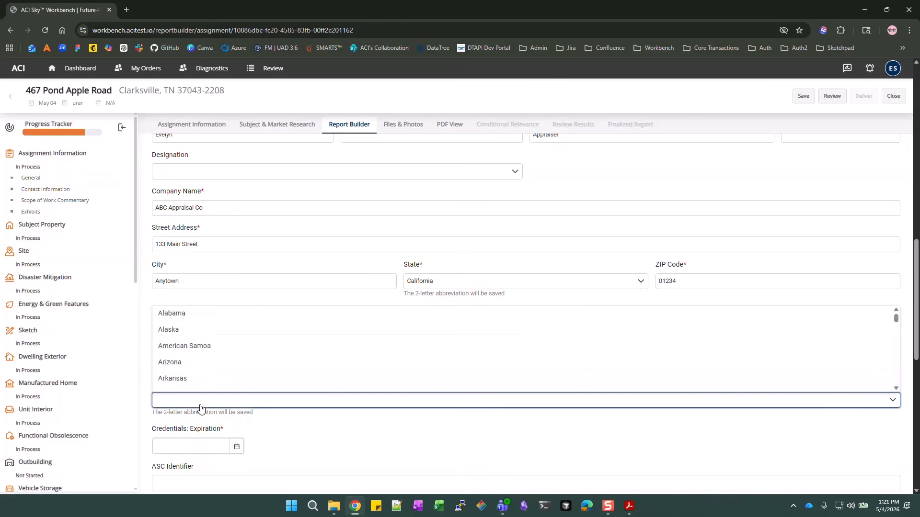
key("Tab")
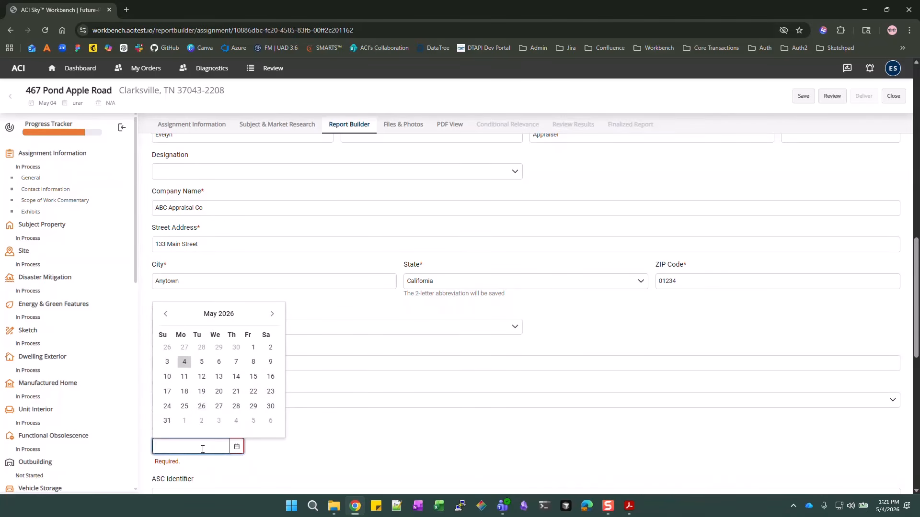
left_click(349, 441)
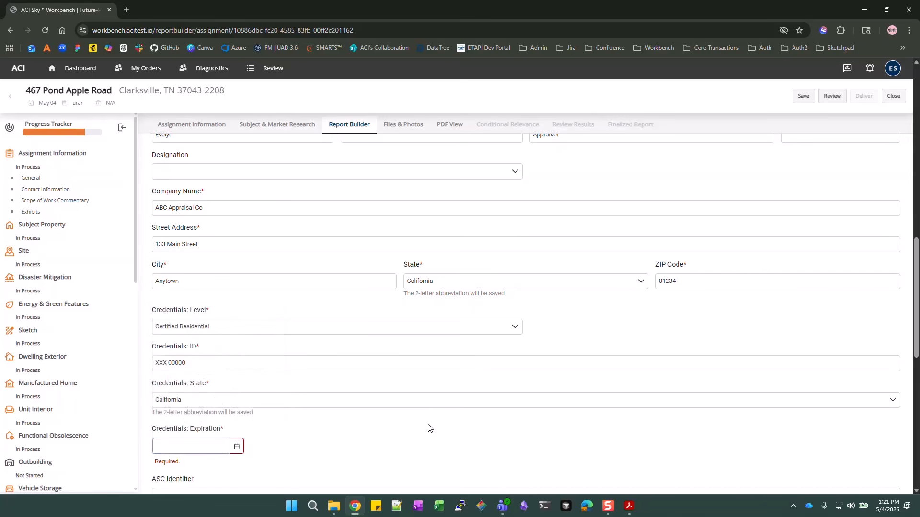
left_click(207, 402)
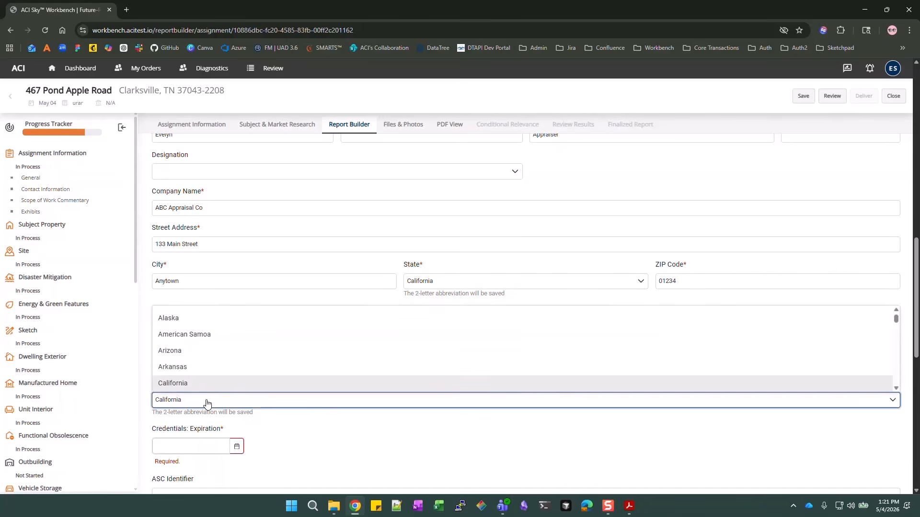
key("Tab")
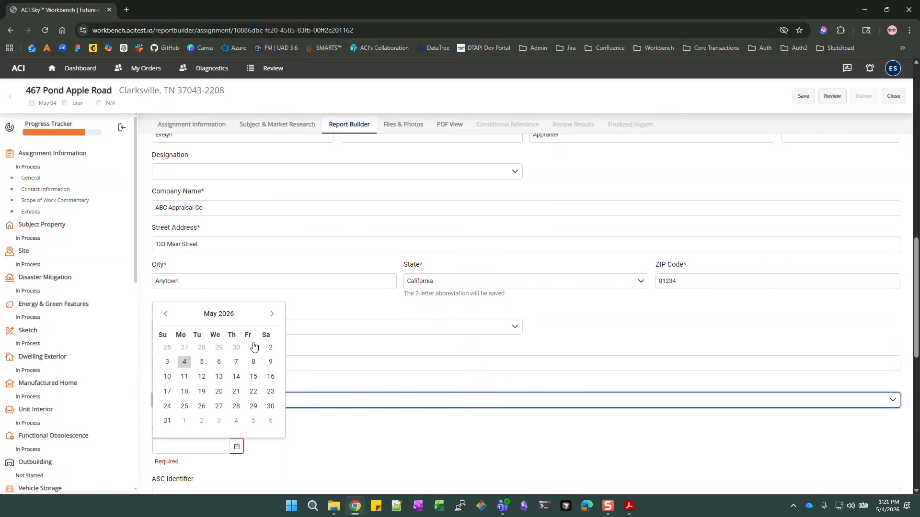
left_click(202, 377)
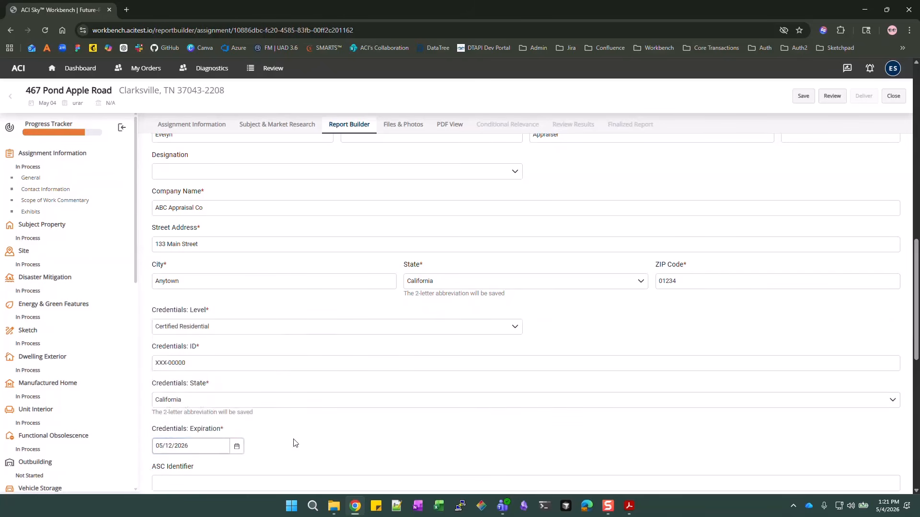
scroll(297, 431, "down", 3)
scroll(352, 405, "down", 2)
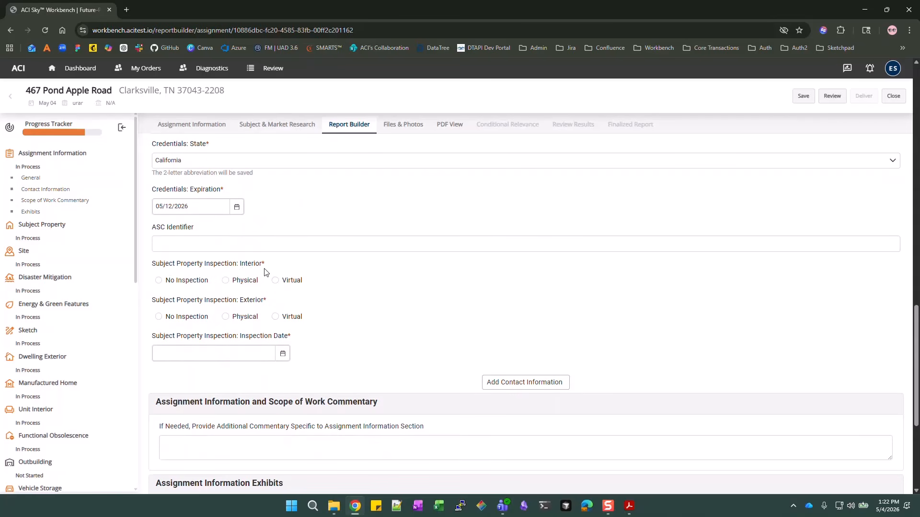
Record Physical interior and exterior inspections dated 02/15/2022
left_click(235, 284)
left_click(227, 319)
left_click(197, 359)
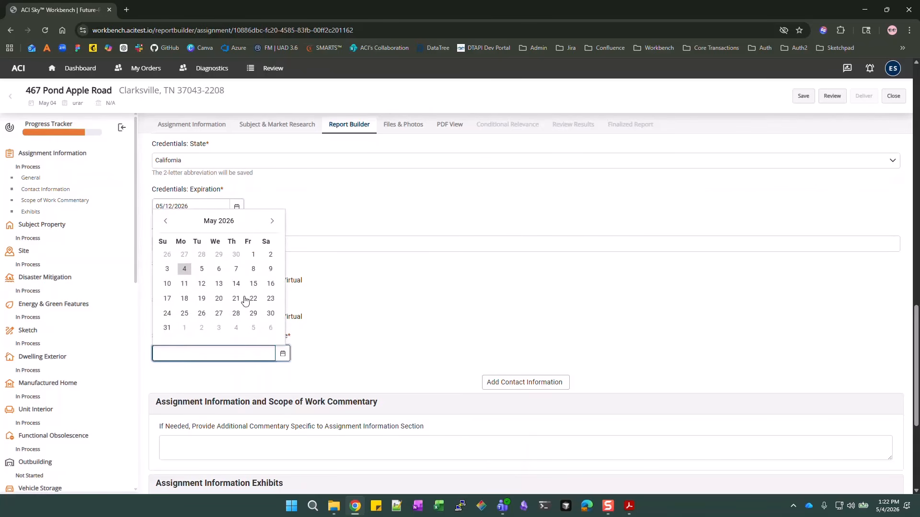
type("02/15/2022")
key("Escape")
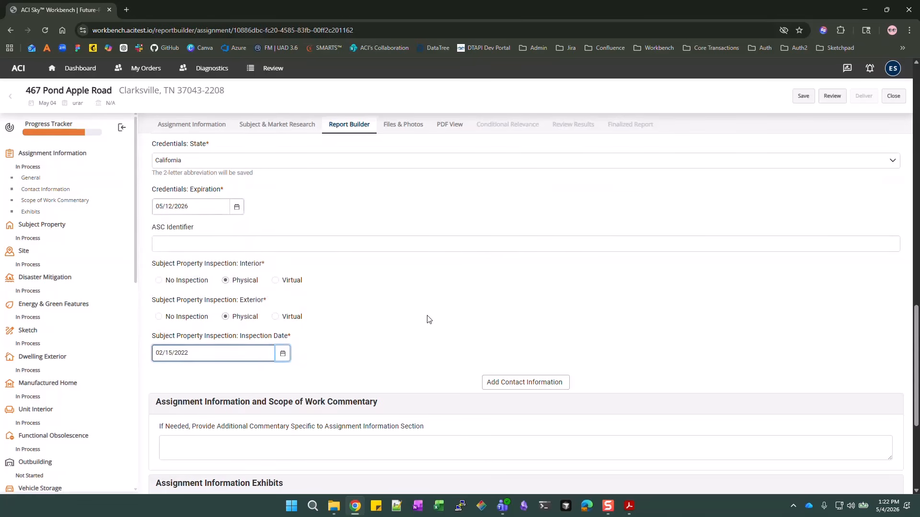
scroll(428, 319, "down", 2)
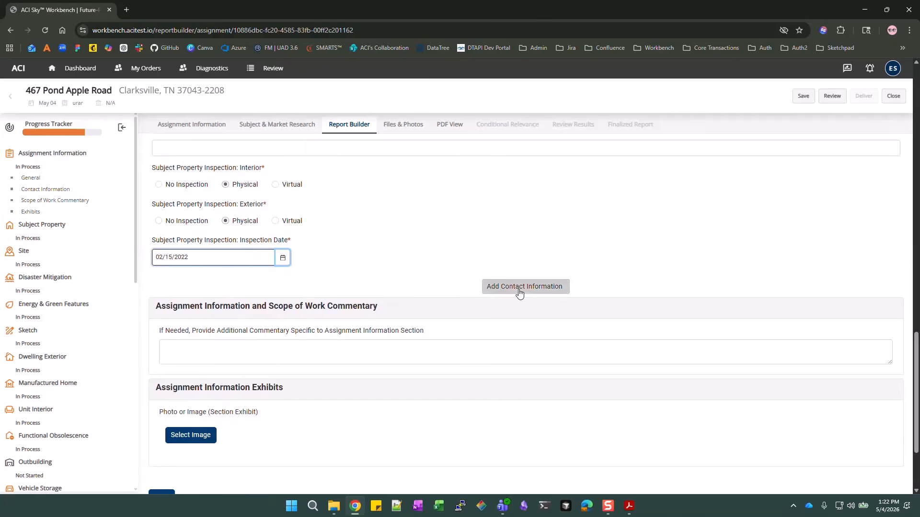
Add a new contact entry with Role Client and Secondary Role Lender
left_click(520, 294)
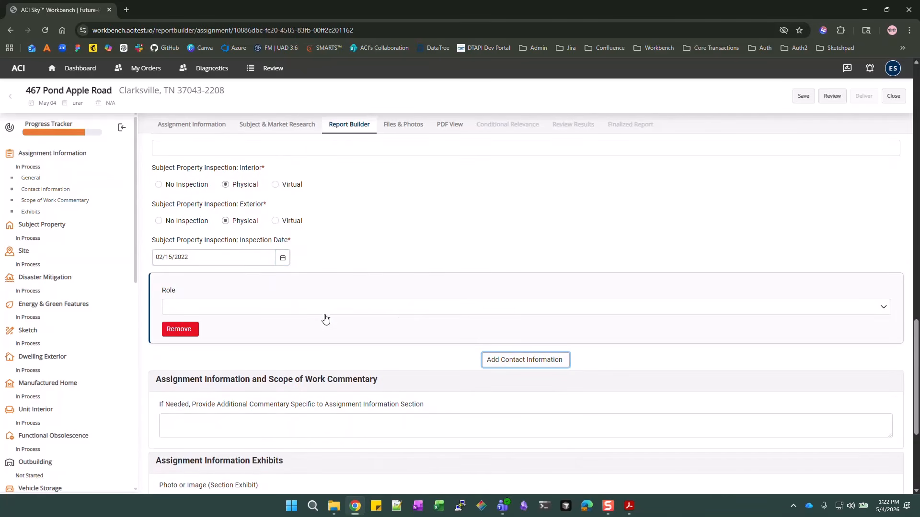
left_click(325, 309)
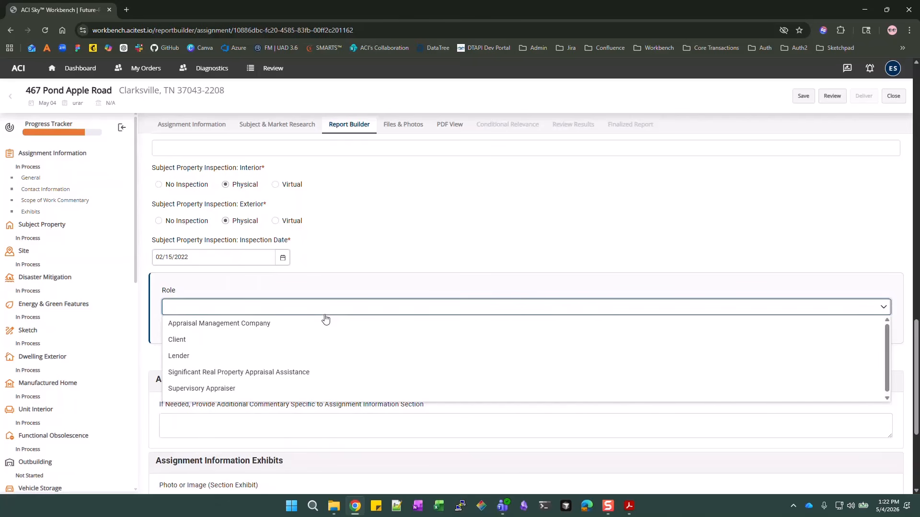
scroll(318, 343, "down", 1)
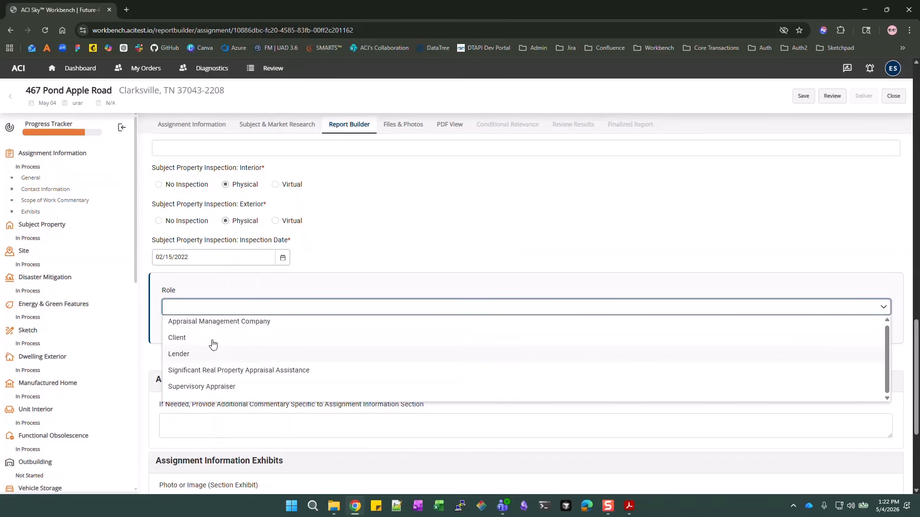
left_click(214, 338)
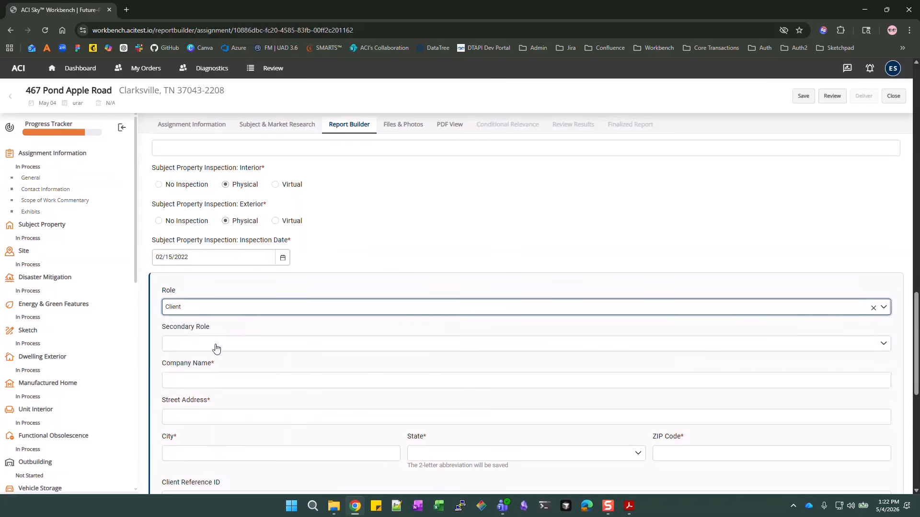
left_click(216, 346)
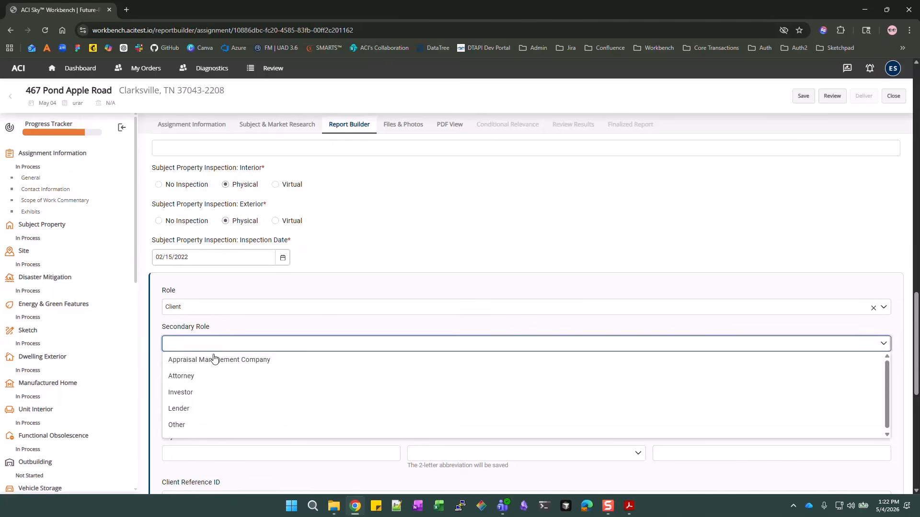
left_click(197, 430)
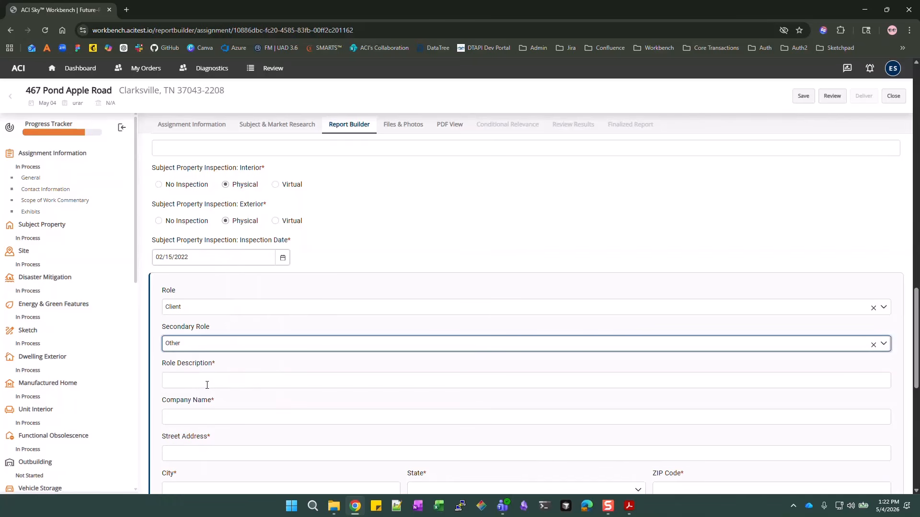
left_click(258, 347)
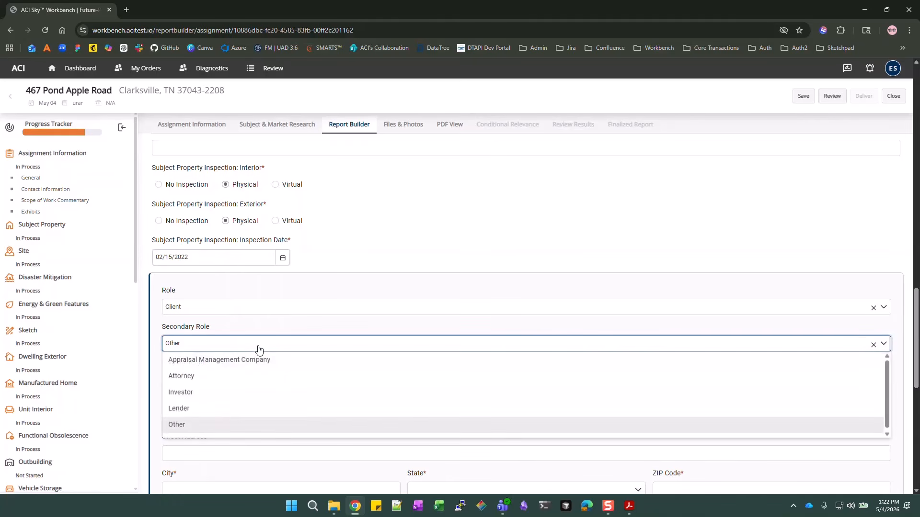
left_click(194, 410)
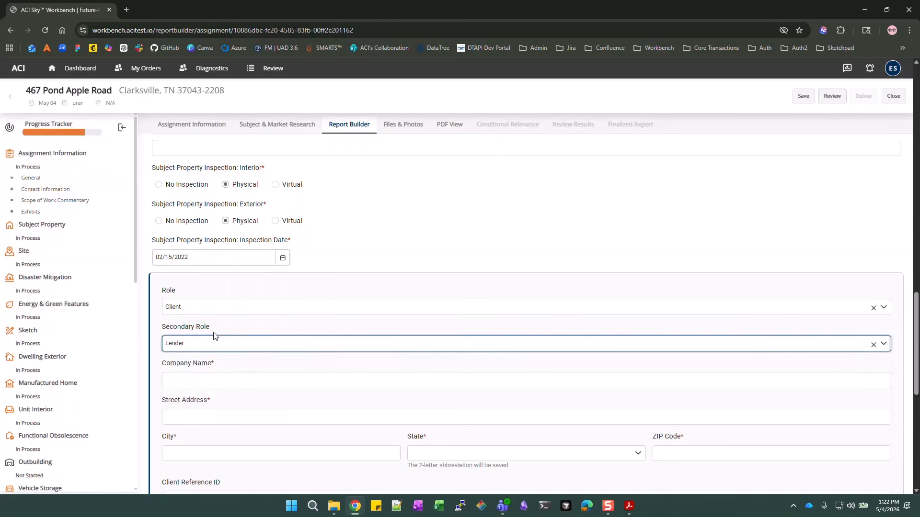
scroll(214, 331, "down", 1)
Enter company Bank of Maryland with its street address, city, state Virginia and ZIP code
left_click(211, 332)
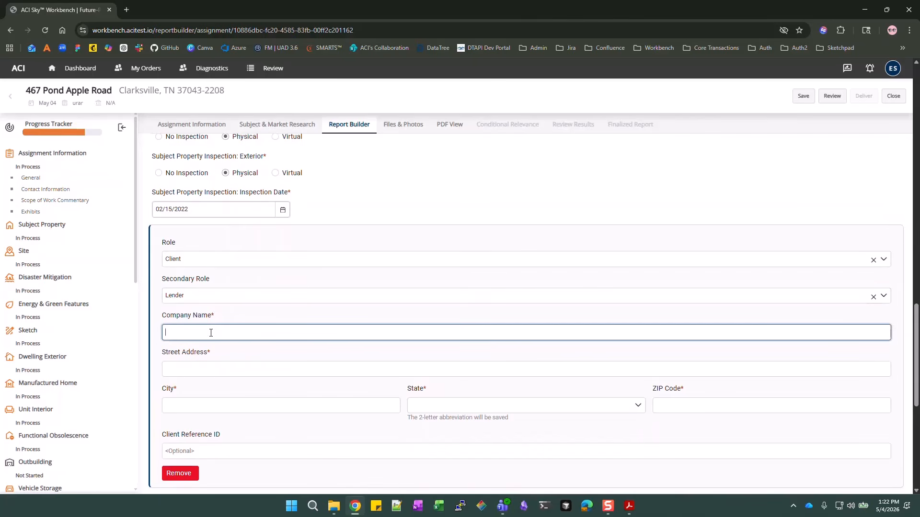
type("Bank of Maryland")
left_click(224, 366)
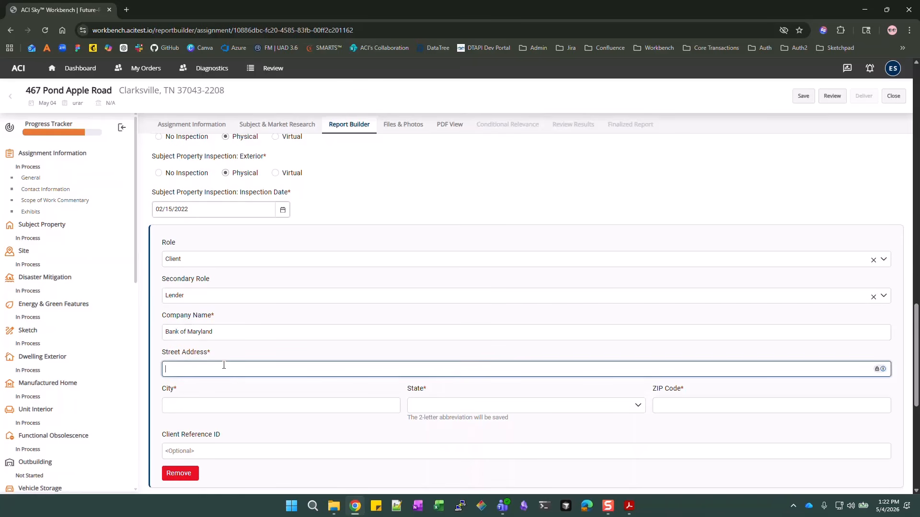
type("81 Cedar Lane")
key("Tab")
type("Anytown")
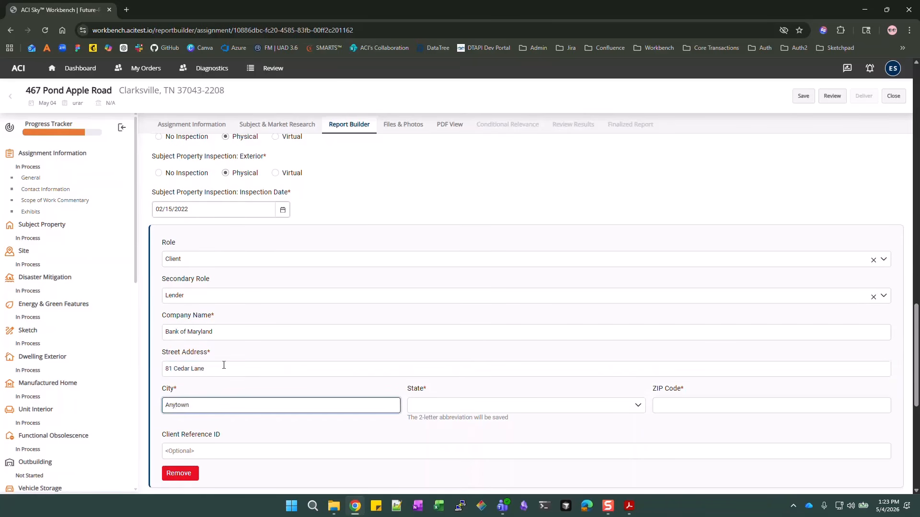
key("Tab")
type("vi")
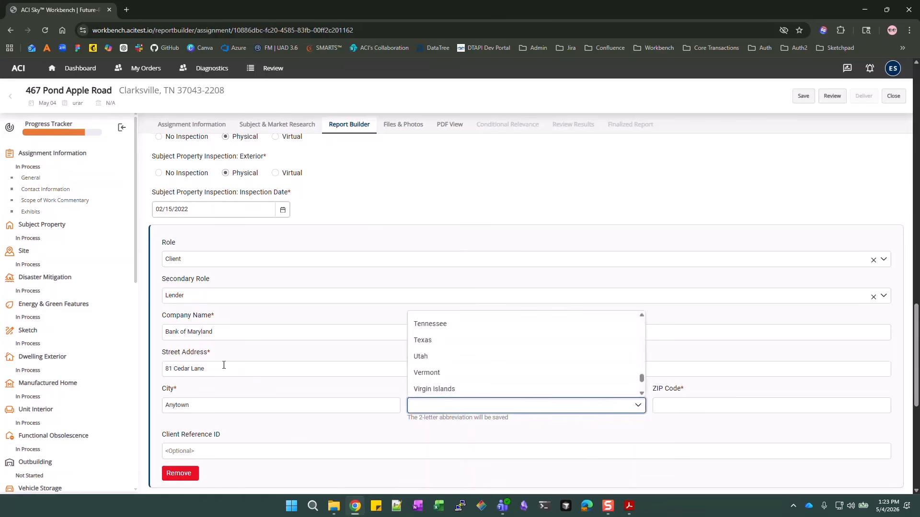
key("Tab")
key("shift+Tab")
key("Tab")
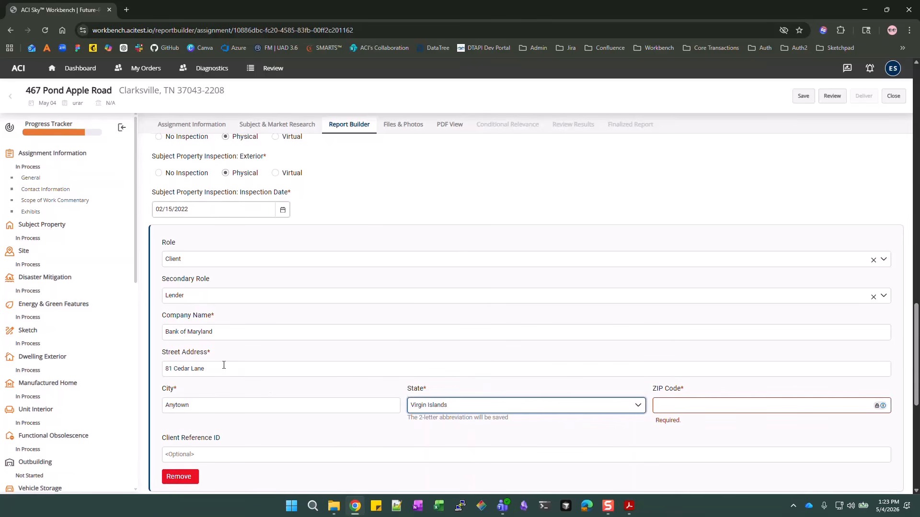
left_click(547, 410)
scroll(508, 375, "down", 1)
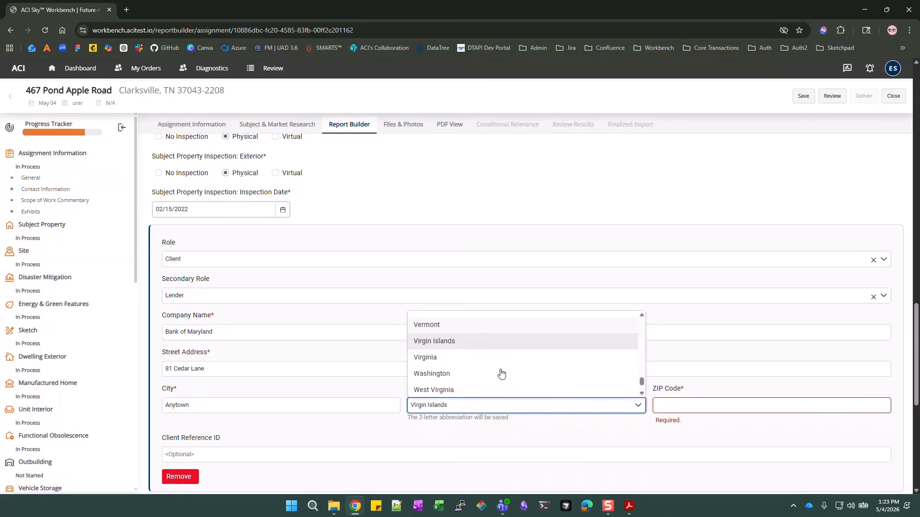
left_click(441, 358)
left_click(759, 407)
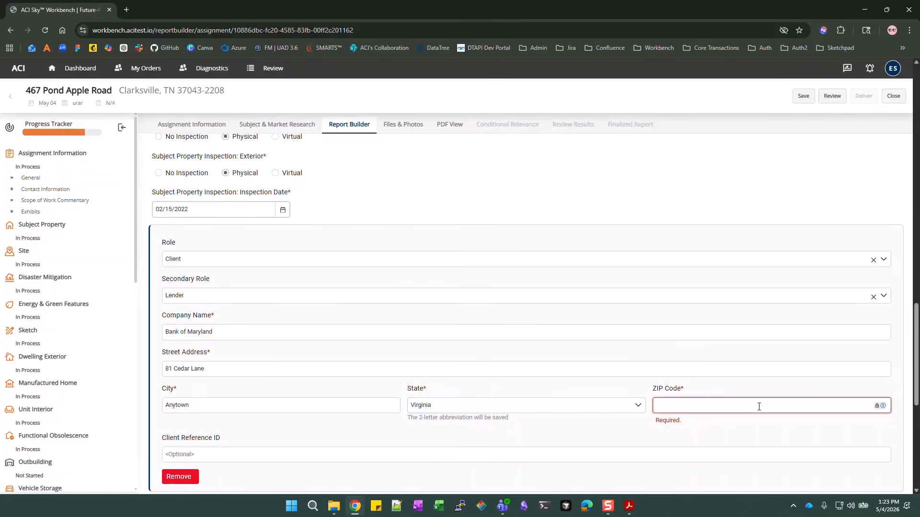
type("09992")
scroll(498, 307, "down", 2)
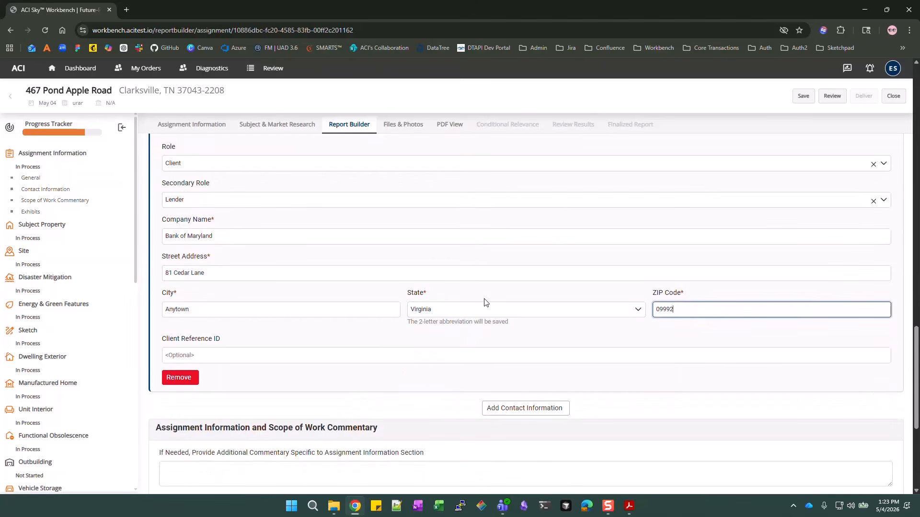
Paste the client reference ID copied from another application
left_click(409, 357)
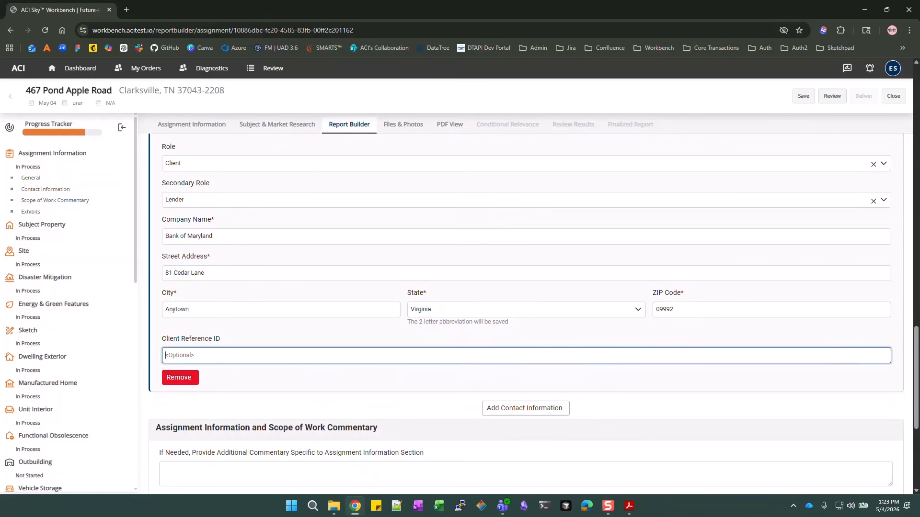
key("alt+Tab")
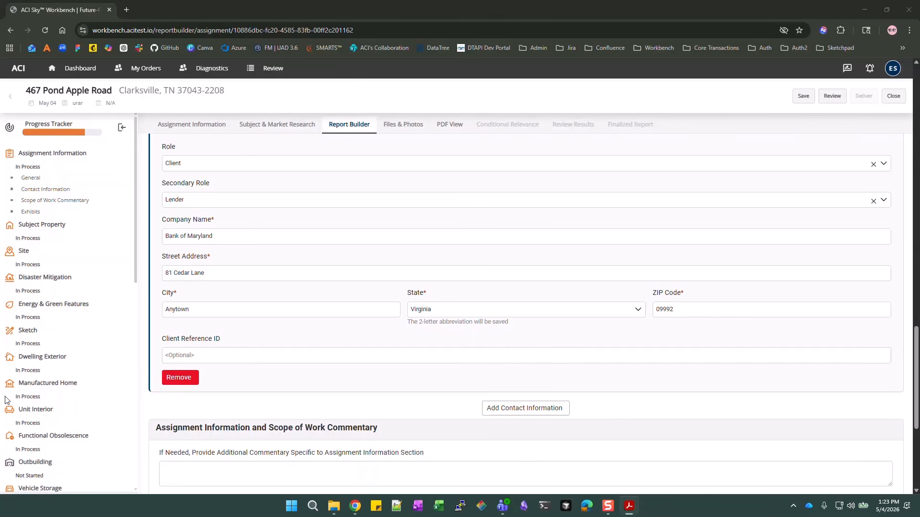
left_click(206, 354)
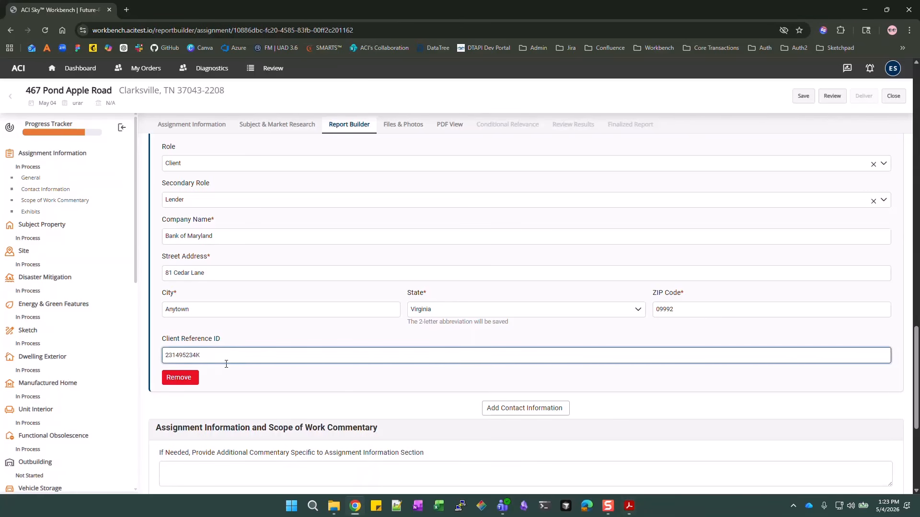
left_click(644, 374)
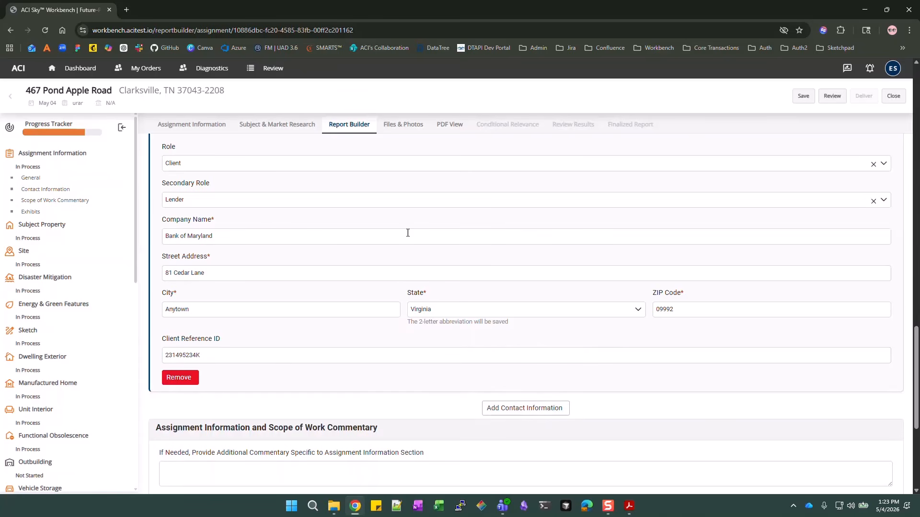
Leave Assignment Information without commentary and advance to the next report section
scroll(410, 239, "down", 3)
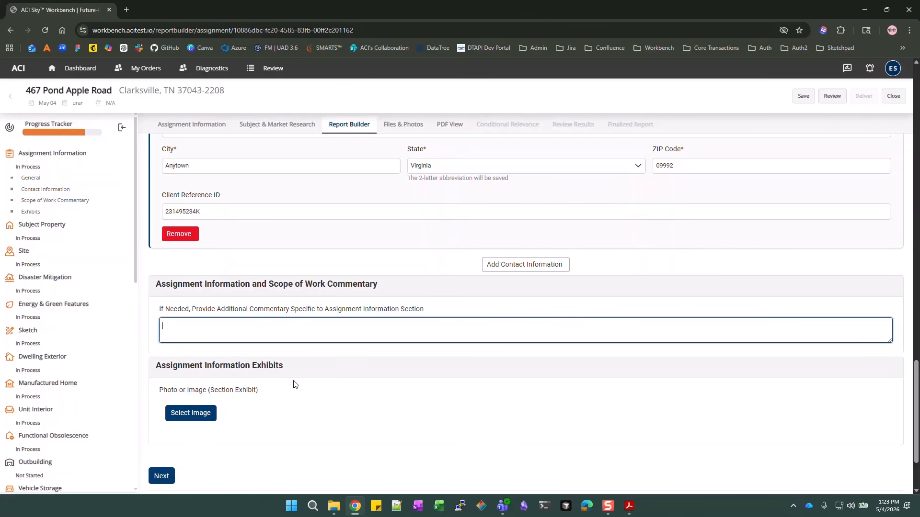
scroll(293, 383, "down", 2)
left_click(161, 382)
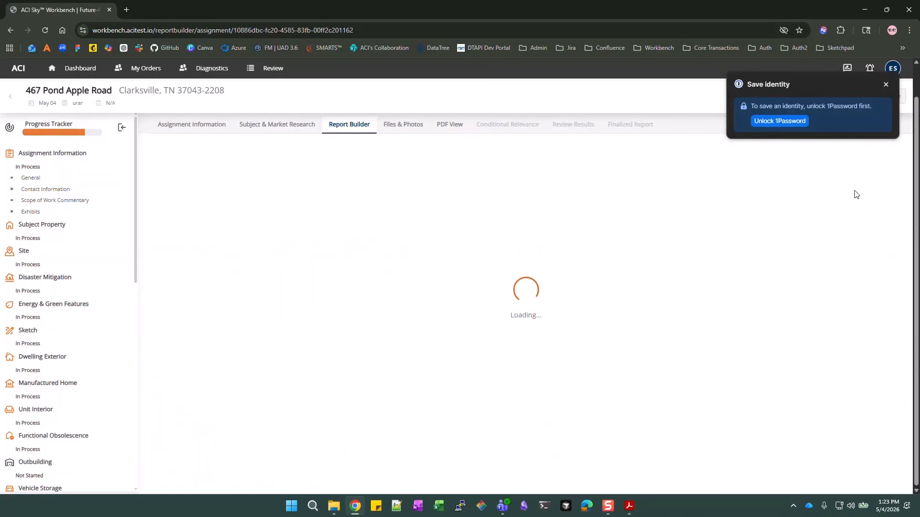
Dismiss the password-save prompt, then add and remove an empty Alternate Address row
left_click(886, 84)
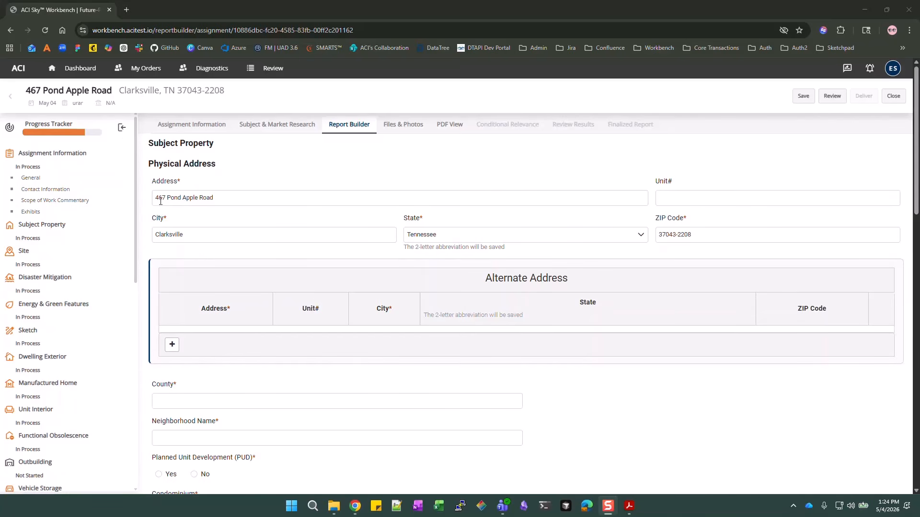
scroll(594, 187, "down", 1)
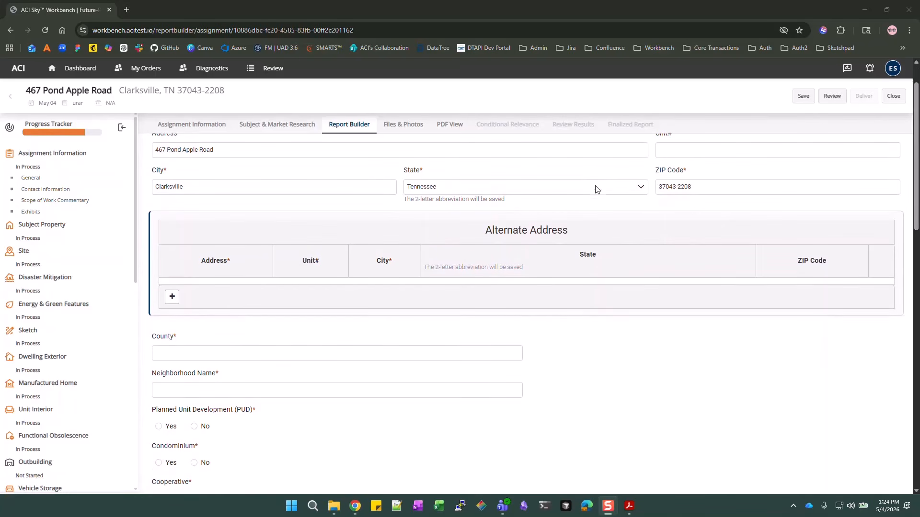
left_click(173, 303)
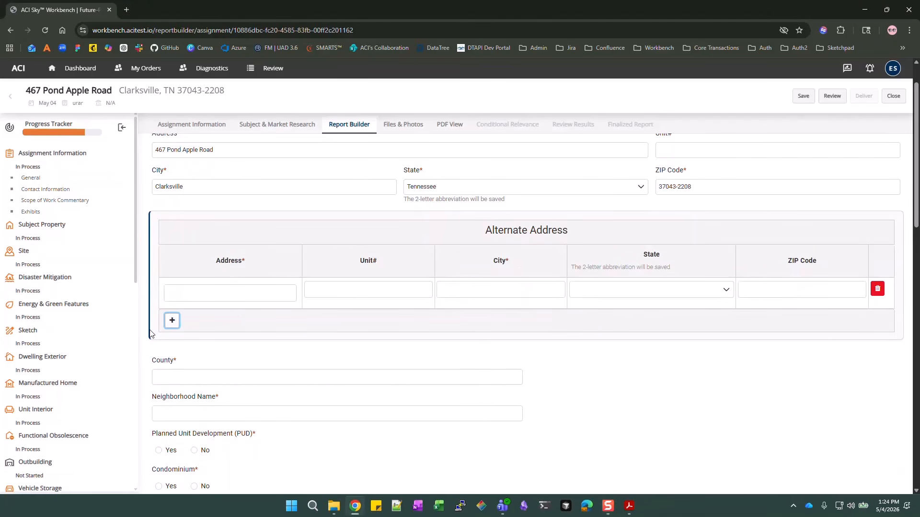
left_click(877, 289)
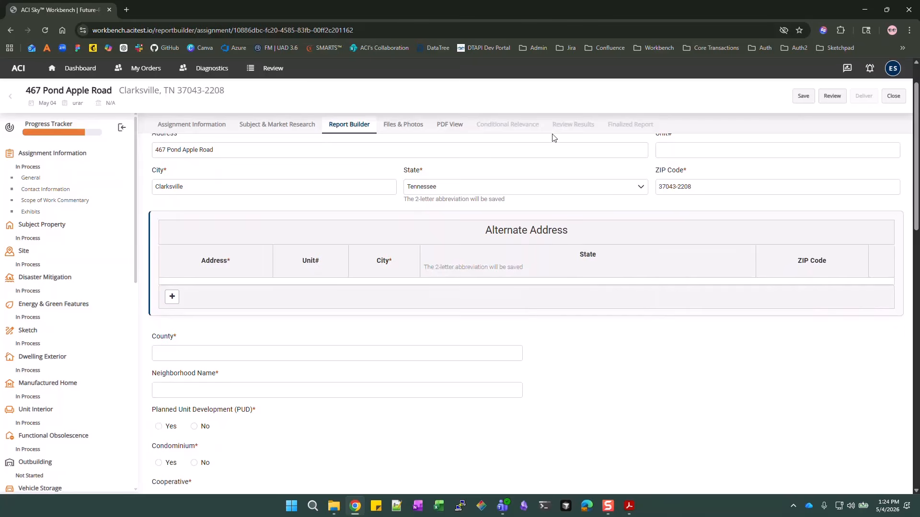
scroll(537, 222, "down", 3)
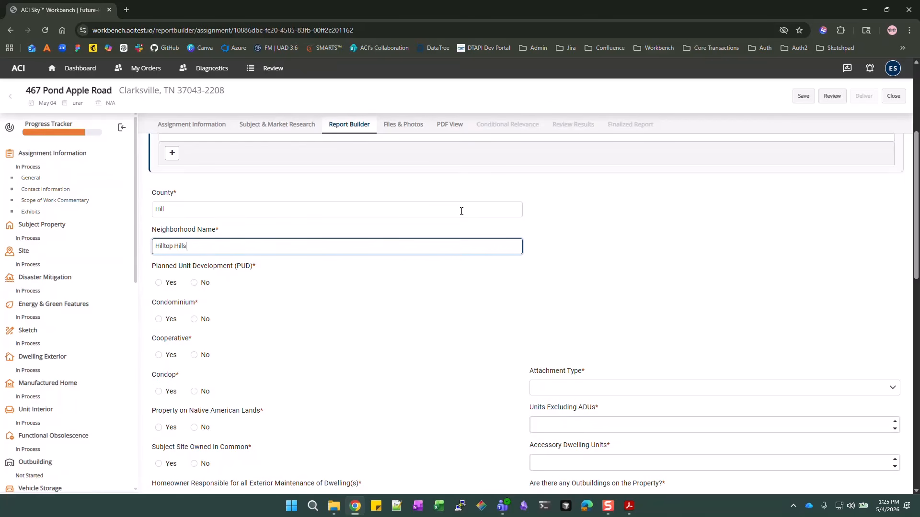
scroll(461, 211, "down", 1)
scroll(224, 268, "down", 1)
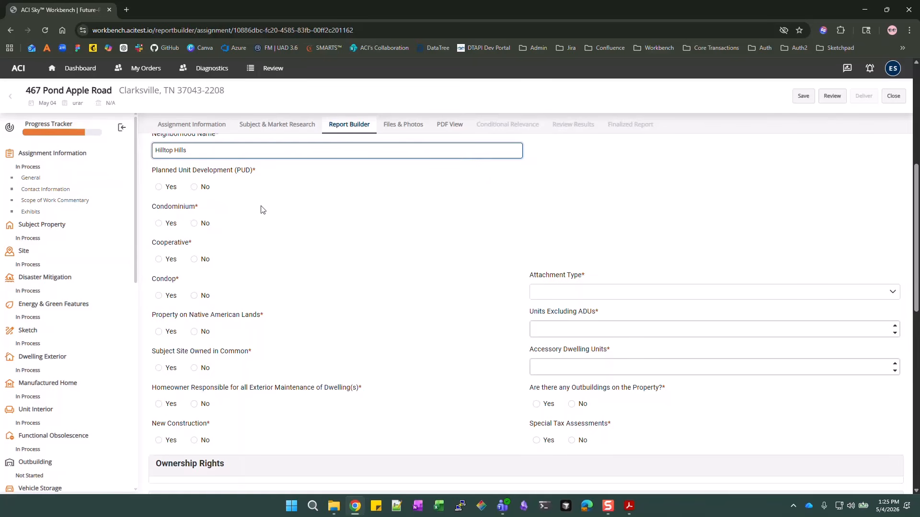
Answer No for PUD, condominium, cooperative, condop, Native American lands, common ownership and new construction; homeowner maintains exterior
left_click(195, 188)
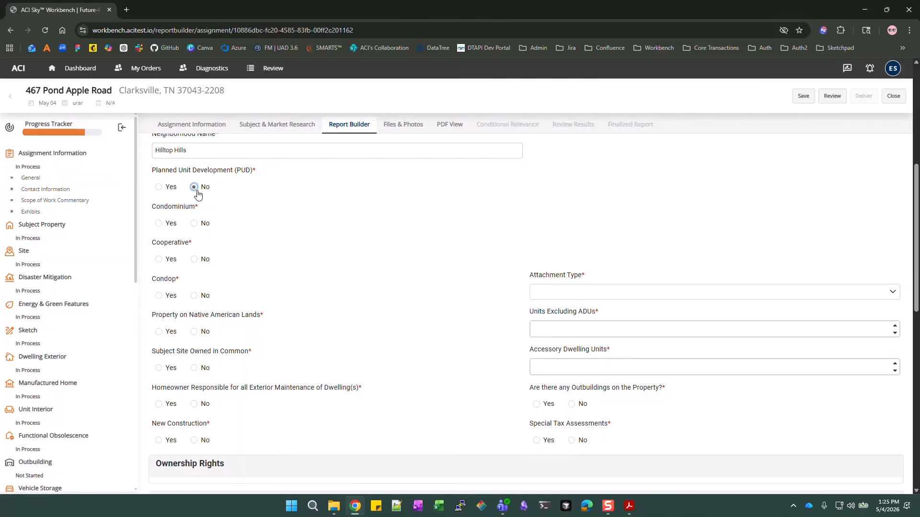
left_click(194, 225)
left_click(193, 261)
left_click(194, 298)
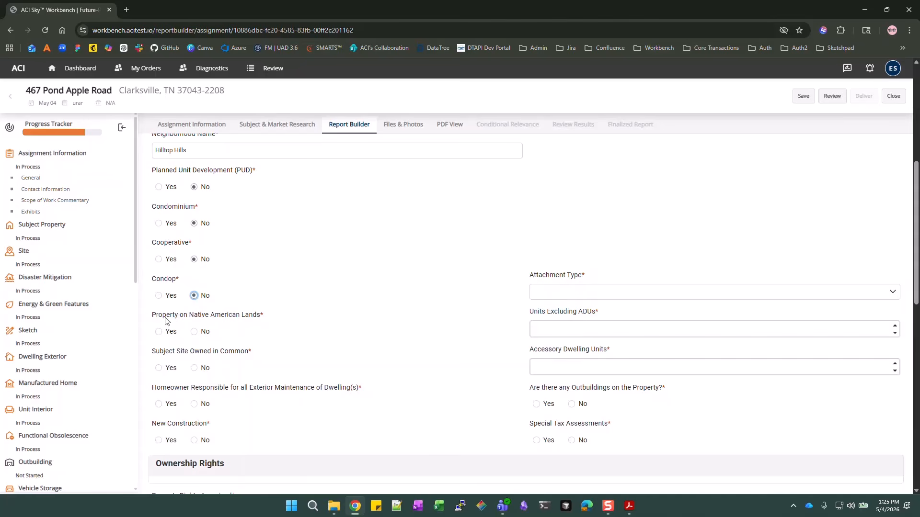
left_click(195, 334)
left_click(195, 368)
left_click(159, 406)
scroll(160, 408, "down", 1)
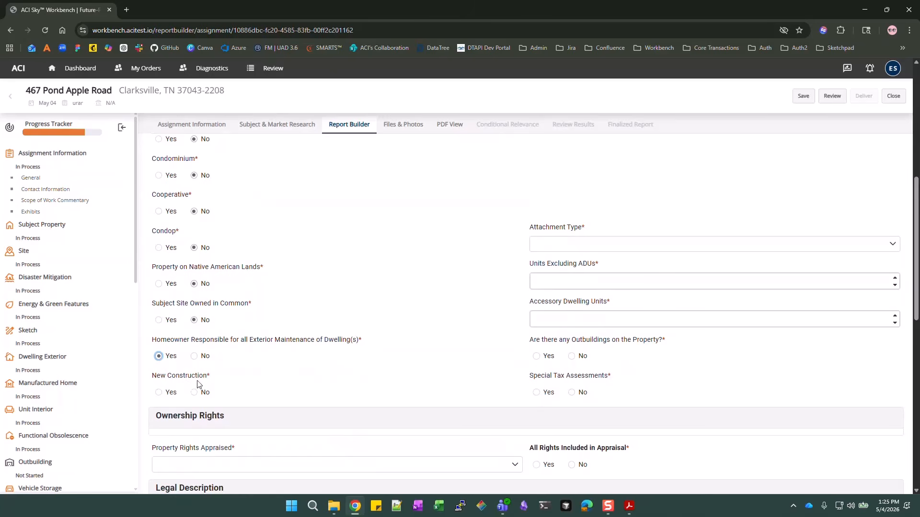
left_click(194, 392)
Set attachment type to Detached, 1 unit, 0 ADUs, and No for outbuildings and special tax assessments
left_click(639, 249)
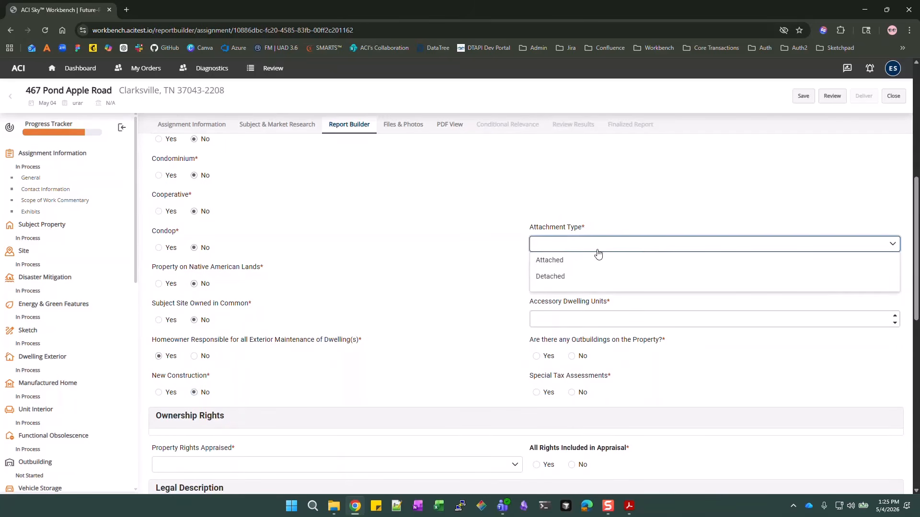
left_click(550, 277)
left_click(479, 289)
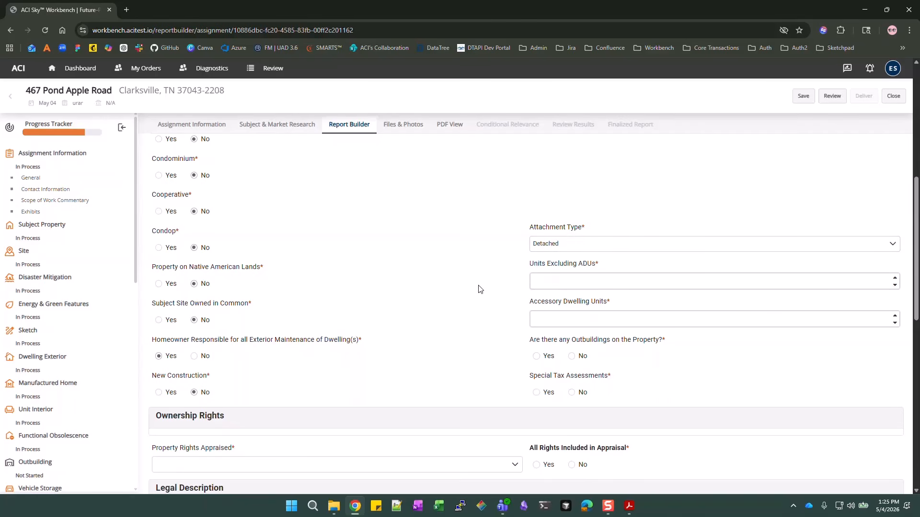
left_click(558, 283)
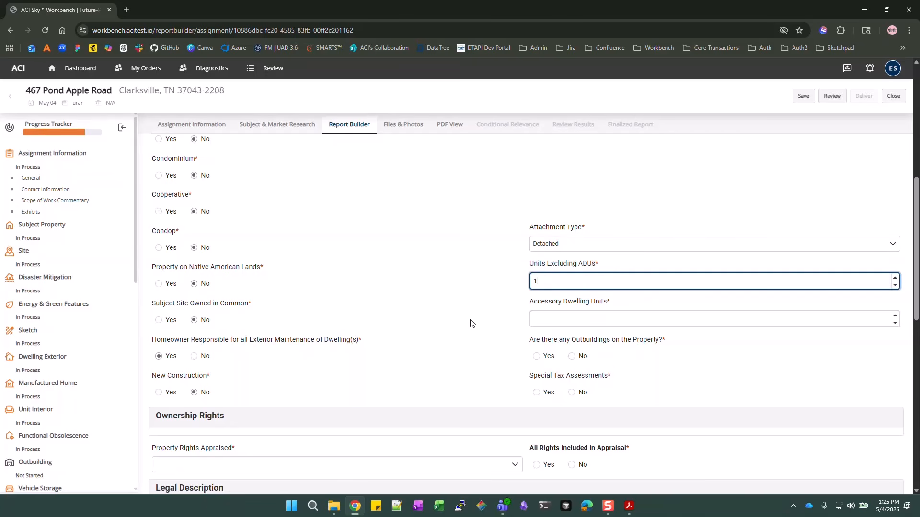
left_click(569, 321)
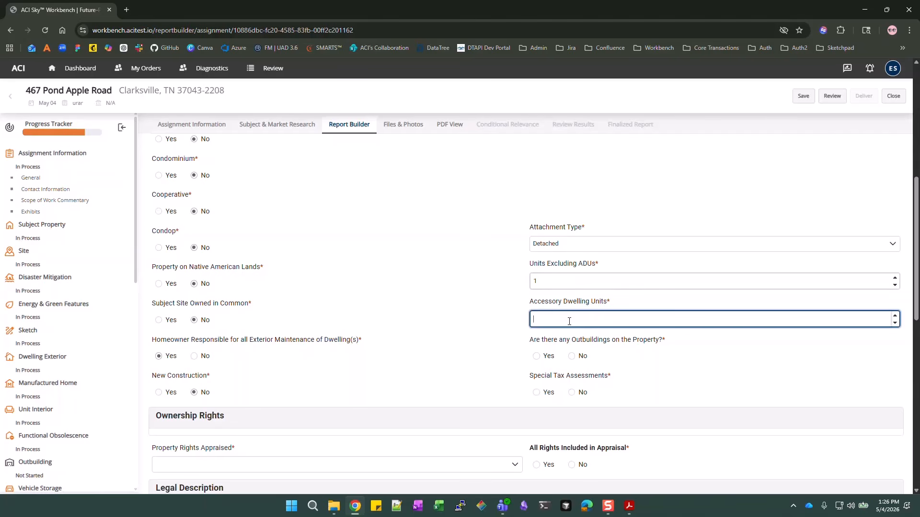
left_click(500, 321)
scroll(499, 320, "down", 1)
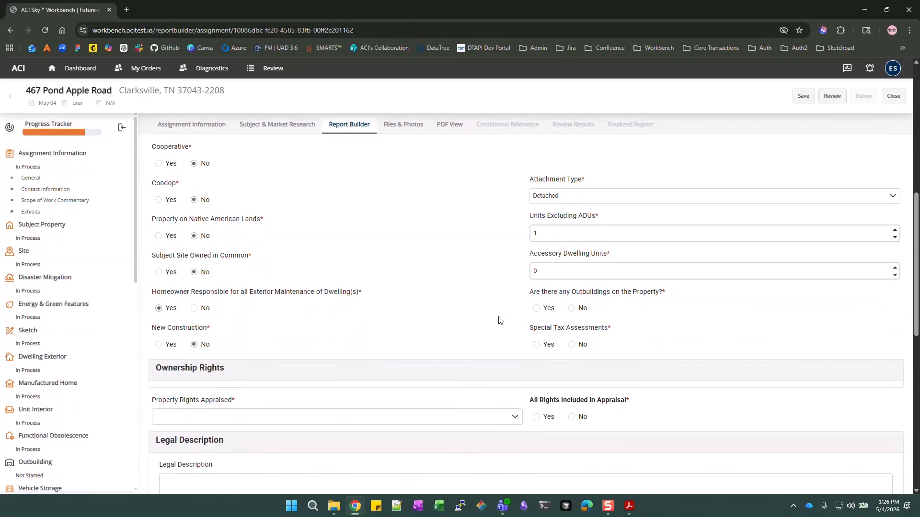
left_click(572, 309)
left_click(572, 345)
Set Property Rights Appraised to Fee Simple and answer Yes for All Rights Included
scroll(524, 274, "down", 4)
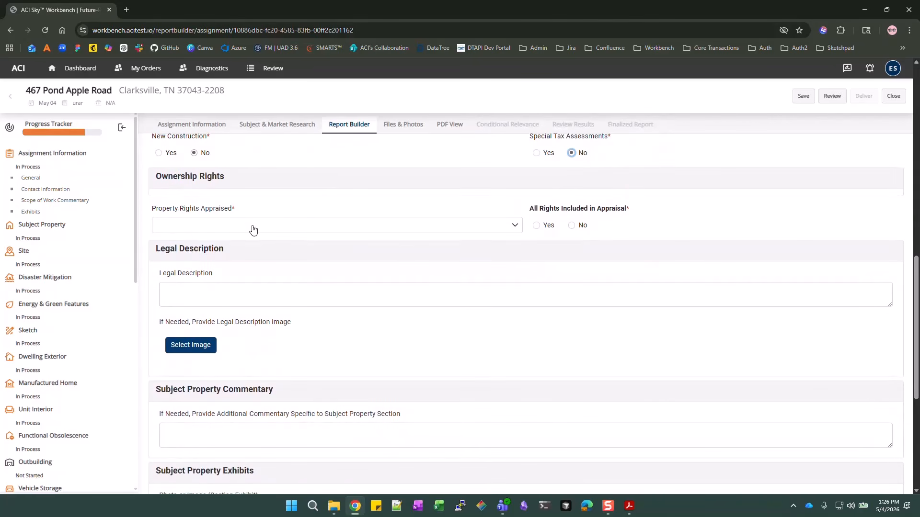
left_click(315, 229)
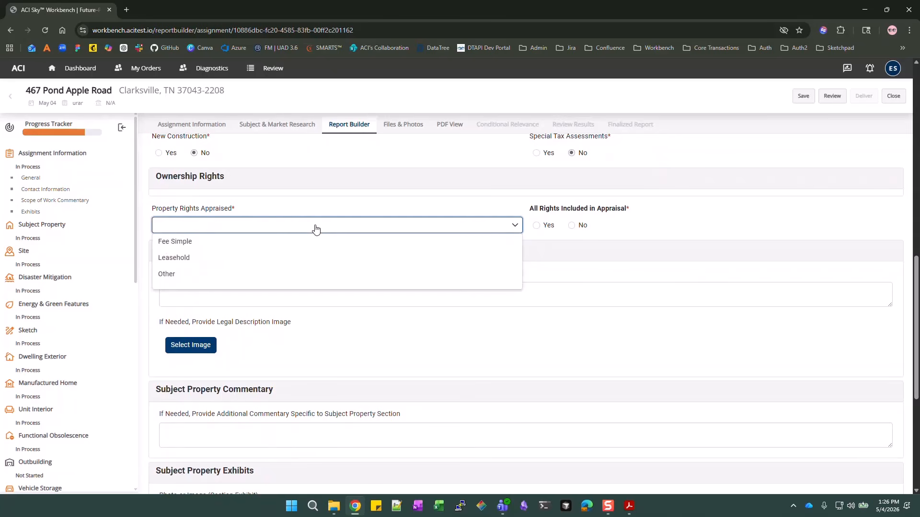
left_click(178, 243)
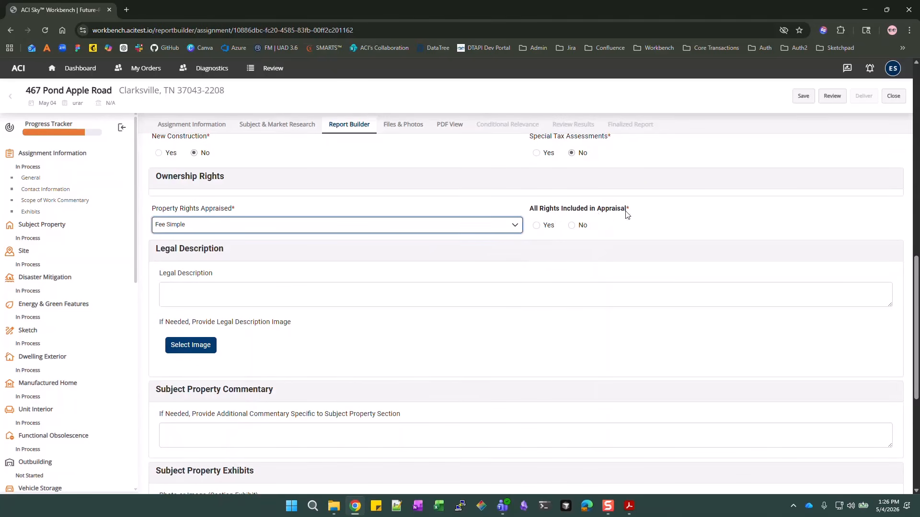
left_click(536, 226)
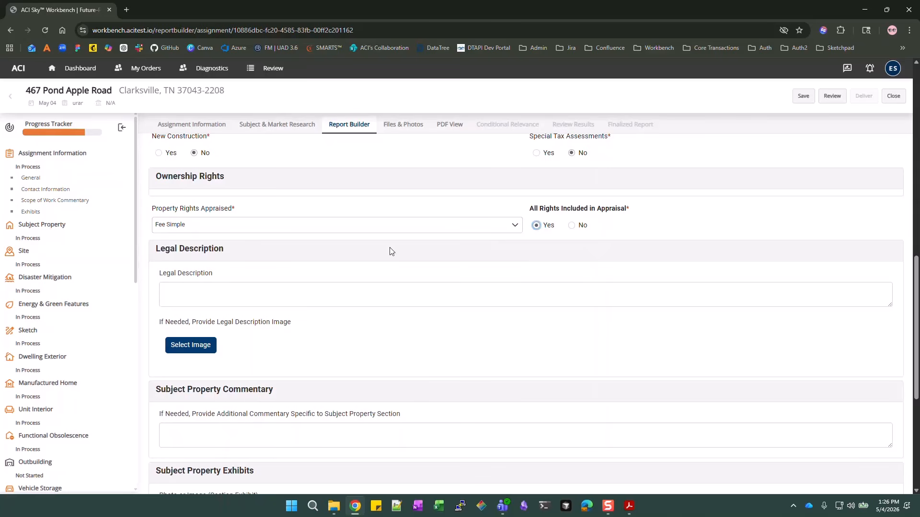
Enter the legal description 'Lot 3 Block 8 Section 2 of Hilltop Hills', leaving the commentary blank
left_click(308, 298)
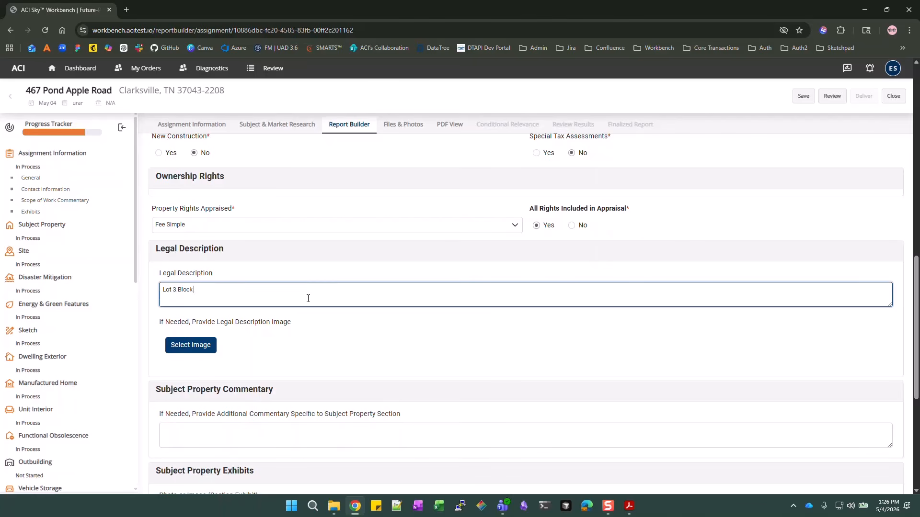
type("Lot 3 Block 8 Section 2 of Hilltop Hills")
scroll(440, 341, "down", 2)
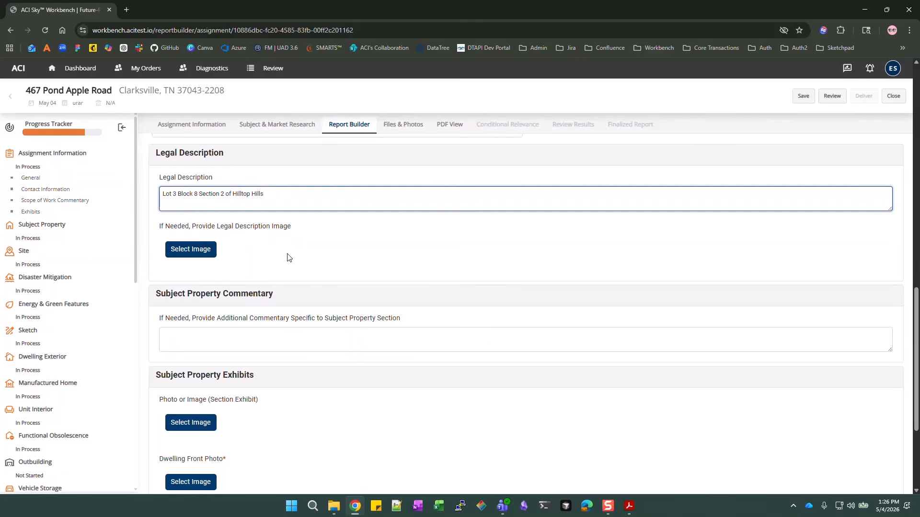
scroll(283, 252, "down", 2)
left_click(400, 237)
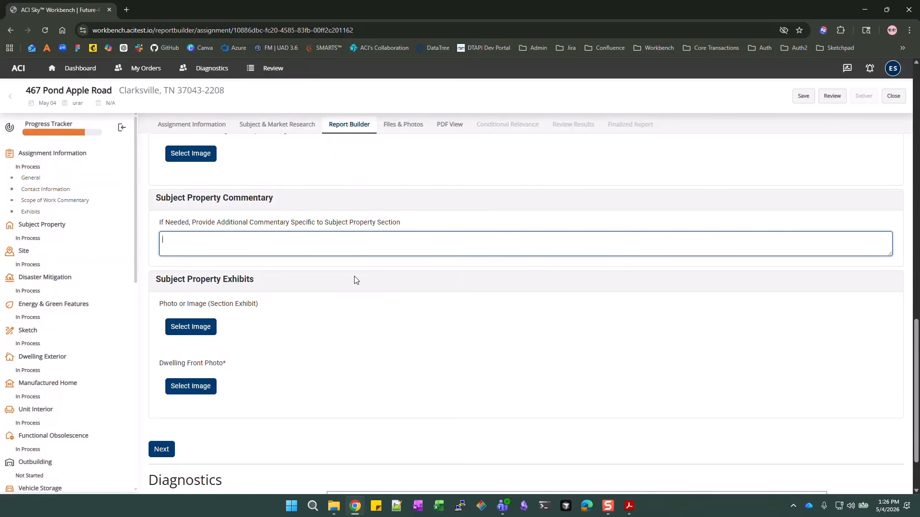
scroll(357, 273, "down", 1)
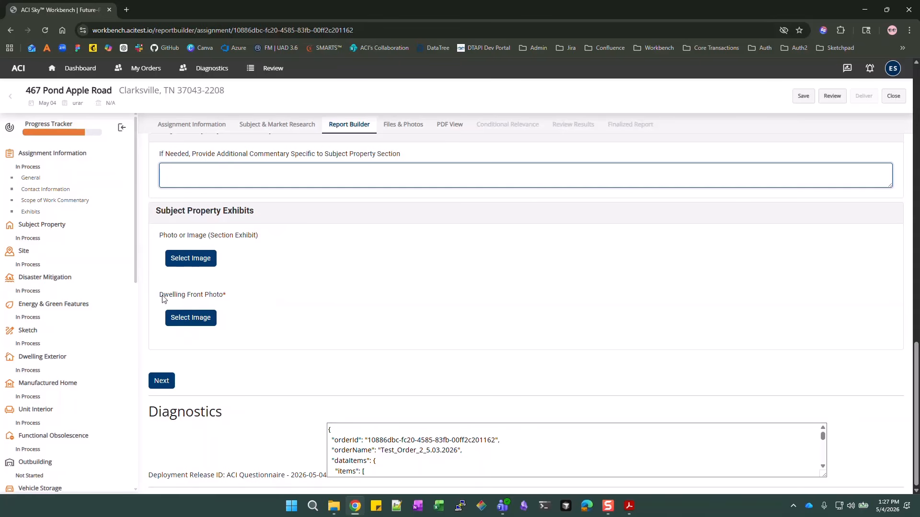
Upload SF5_DwellingFront from the Appendix D-1 SF5_Appraisal Images folder as the Dwelling Front Photo
left_click(193, 325)
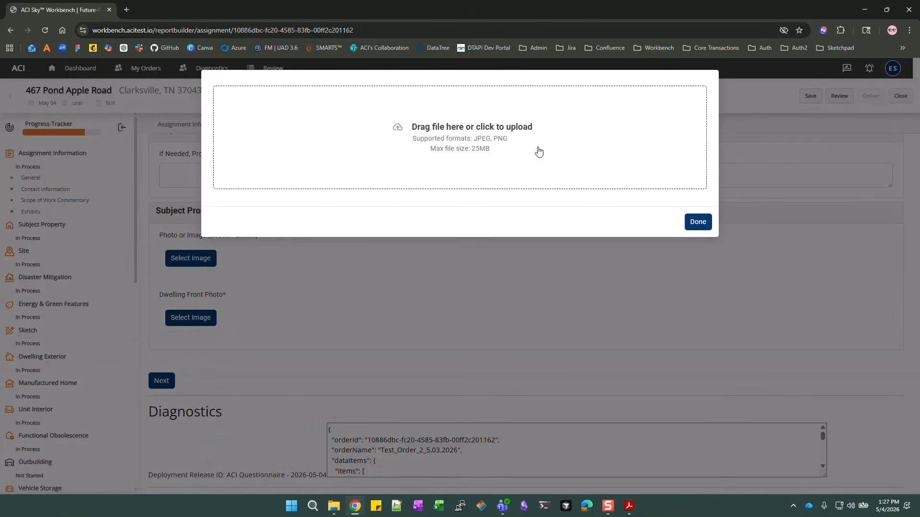
left_click(467, 160)
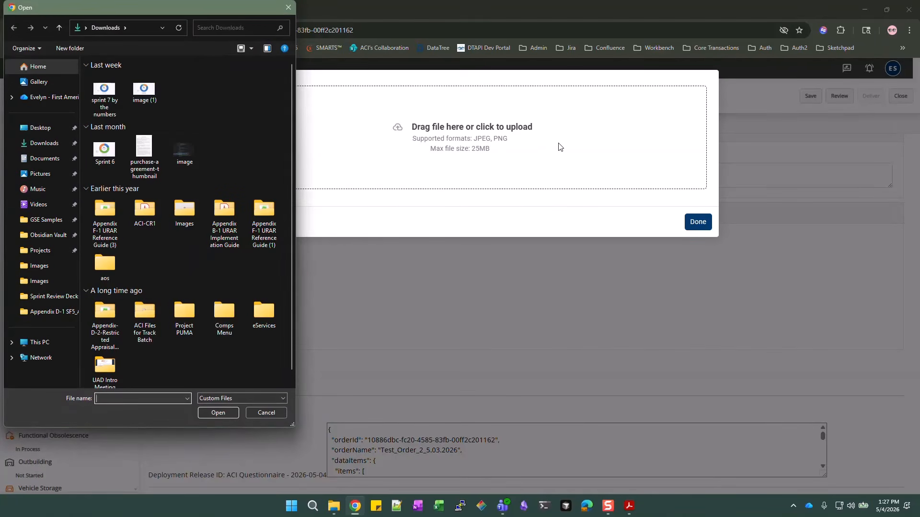
left_click(42, 221)
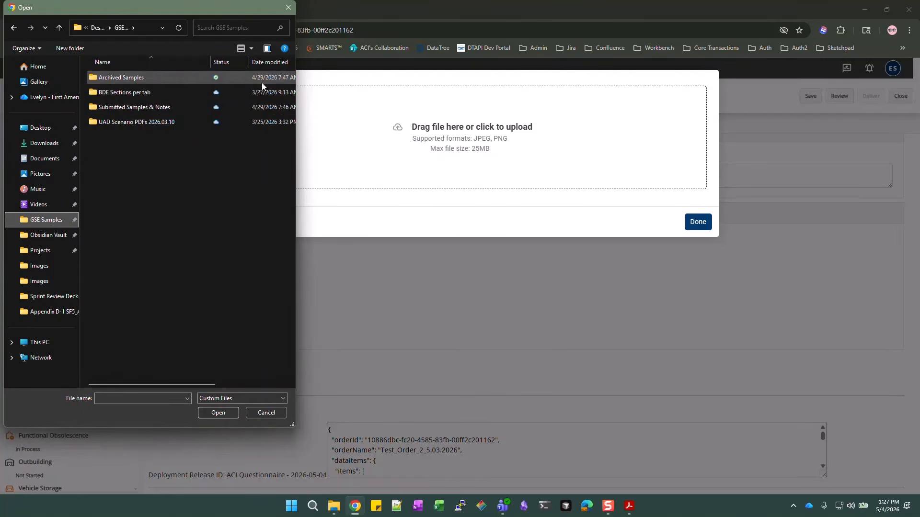
double_click(176, 122)
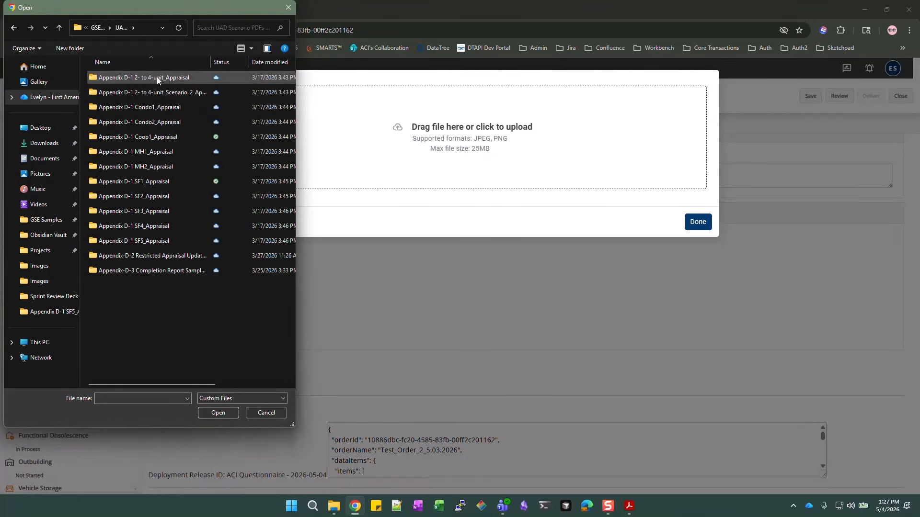
double_click(158, 244)
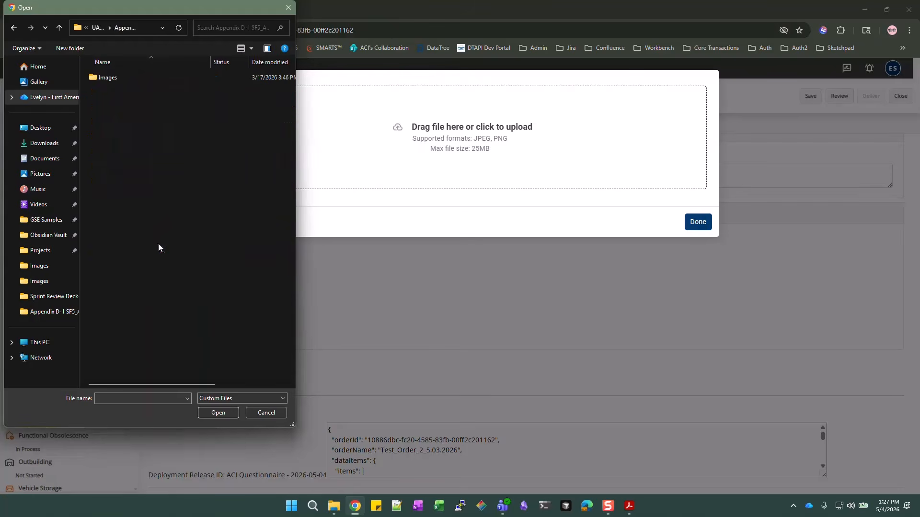
double_click(139, 80)
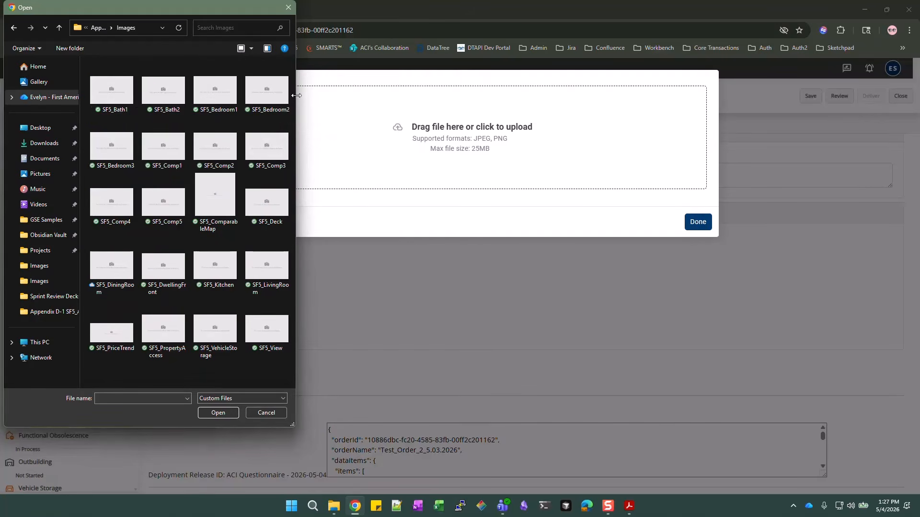
left_click_drag(294, 95, 573, 94)
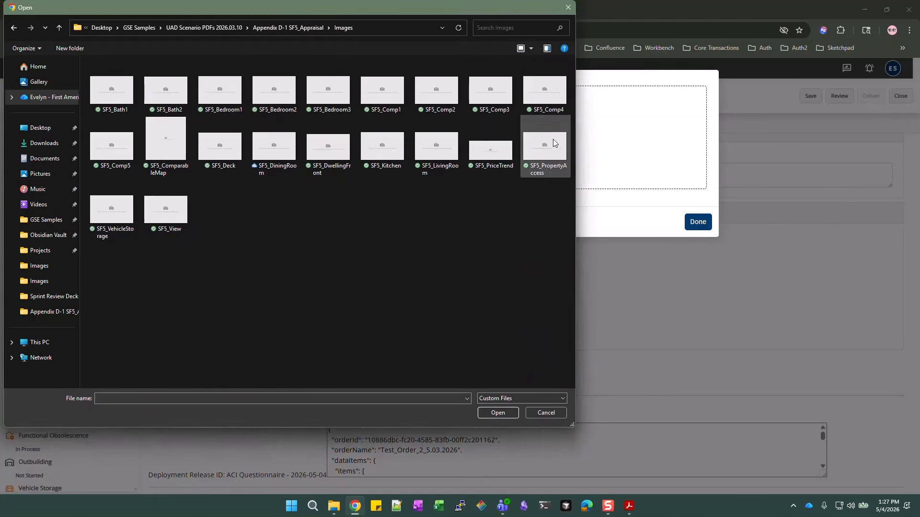
left_click(330, 153)
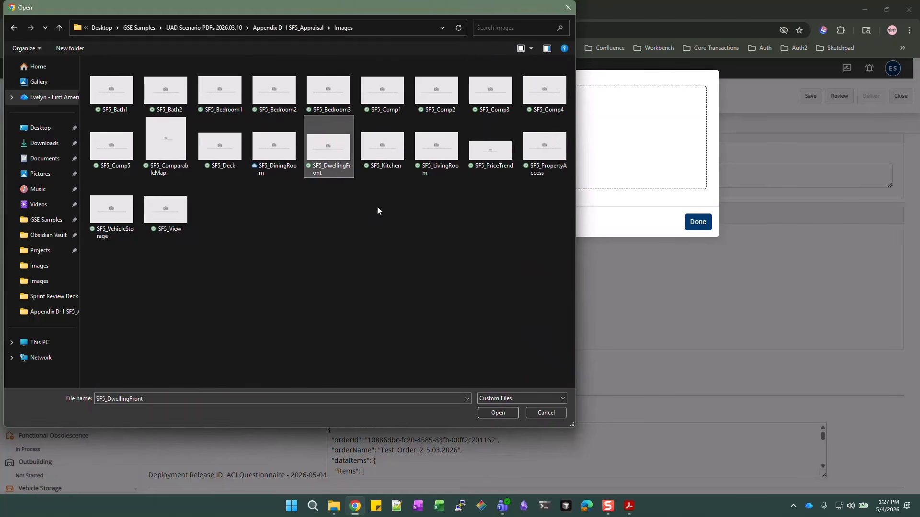
left_click(499, 414)
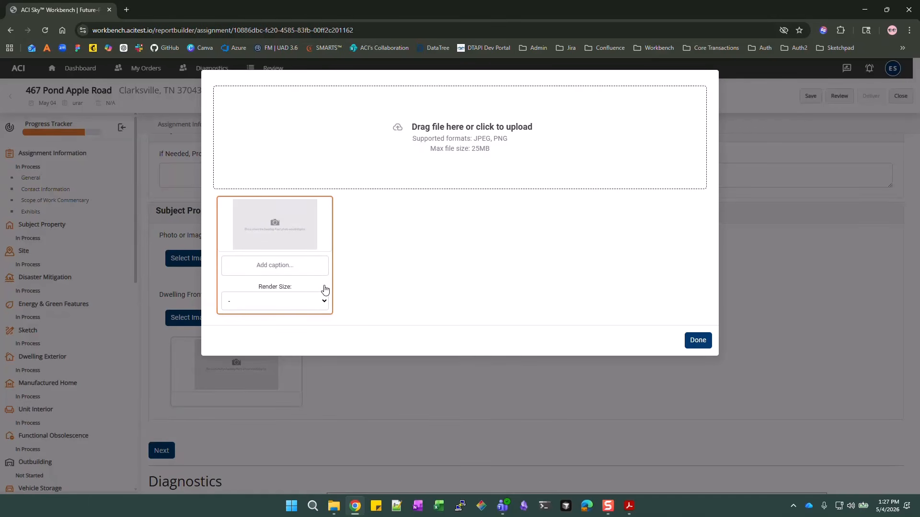
Leave the photo's caption and render size unset and finish the upload
left_click(266, 266)
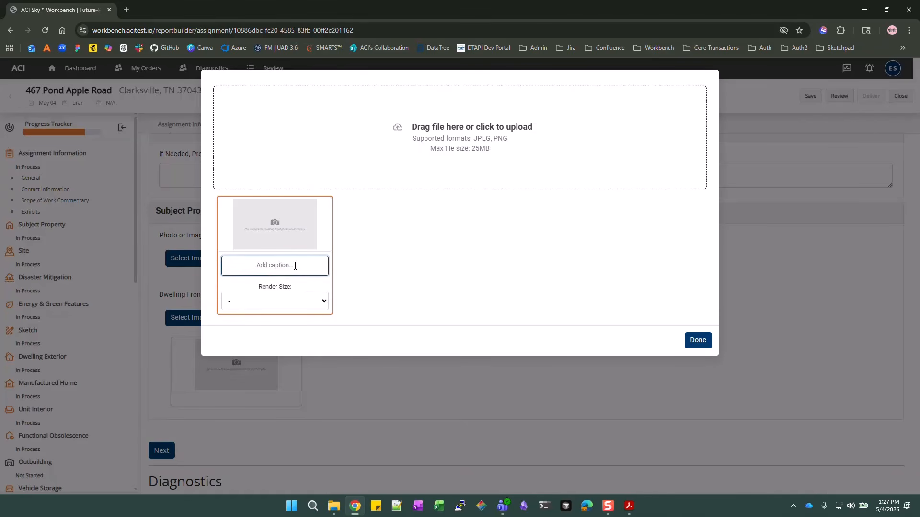
left_click(319, 302)
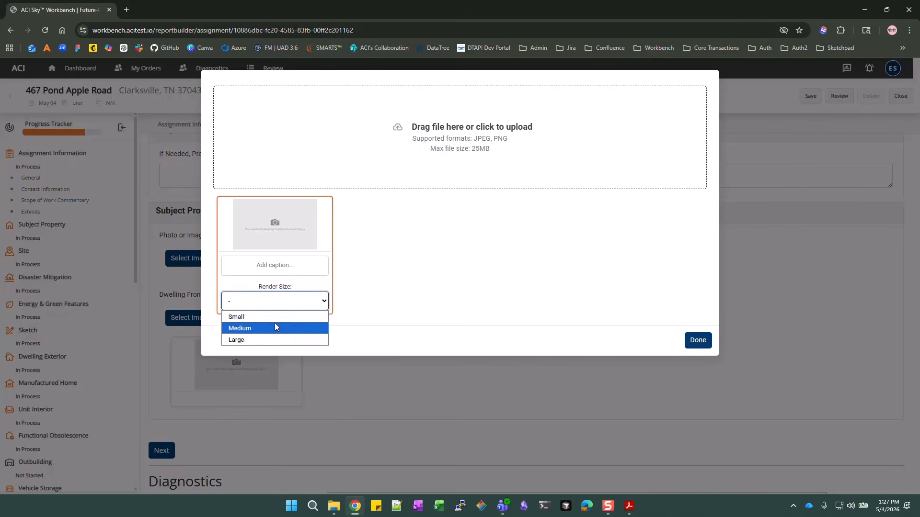
left_click(416, 294)
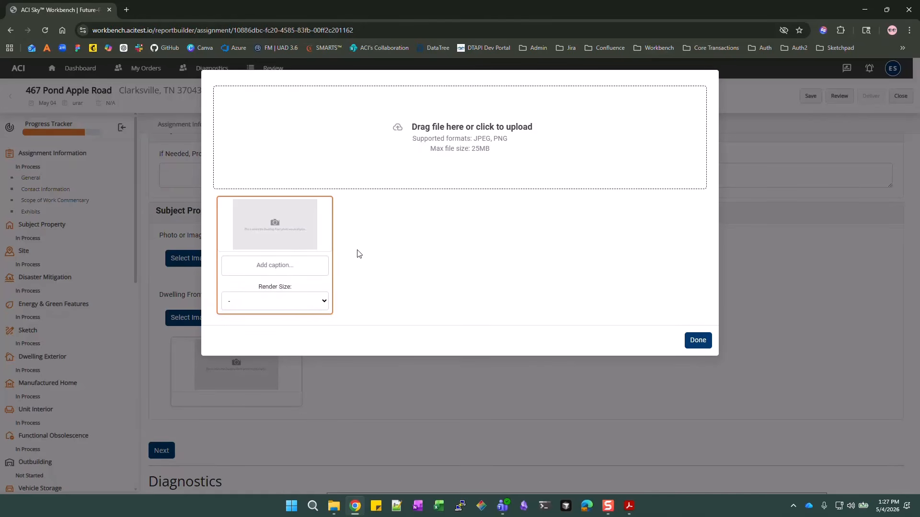
left_click(290, 307)
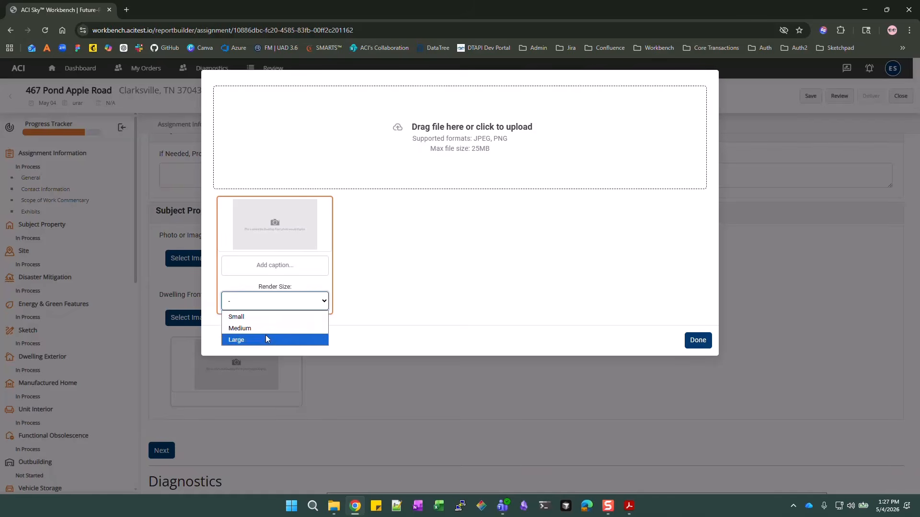
left_click(273, 265)
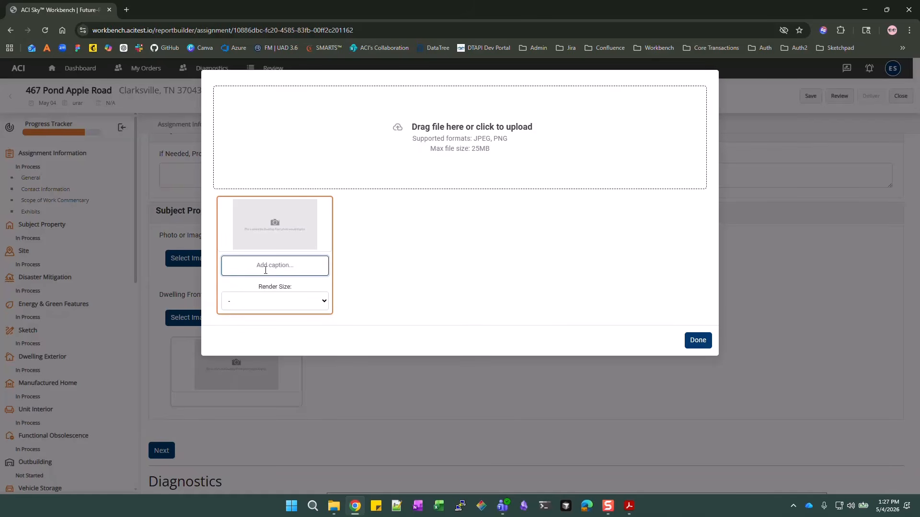
left_click(699, 342)
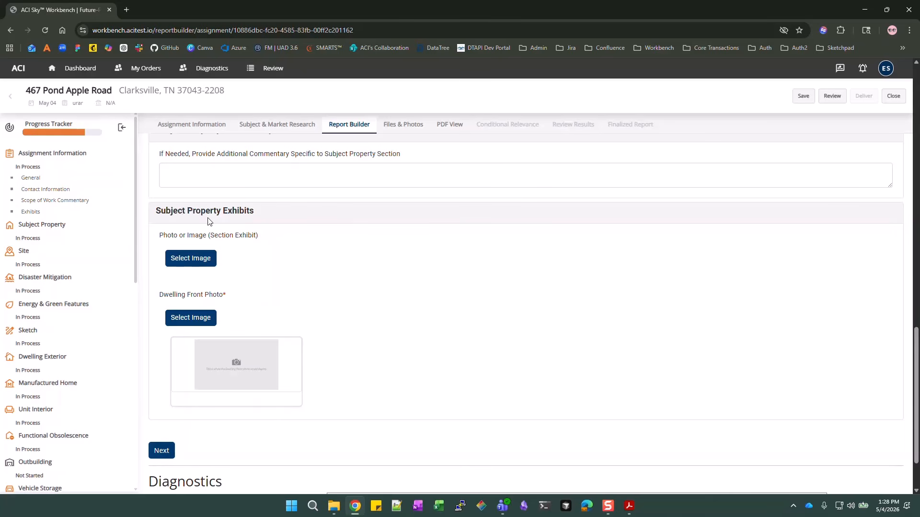
Advance from Subject Property to the Site section with the Next button
left_click(161, 451)
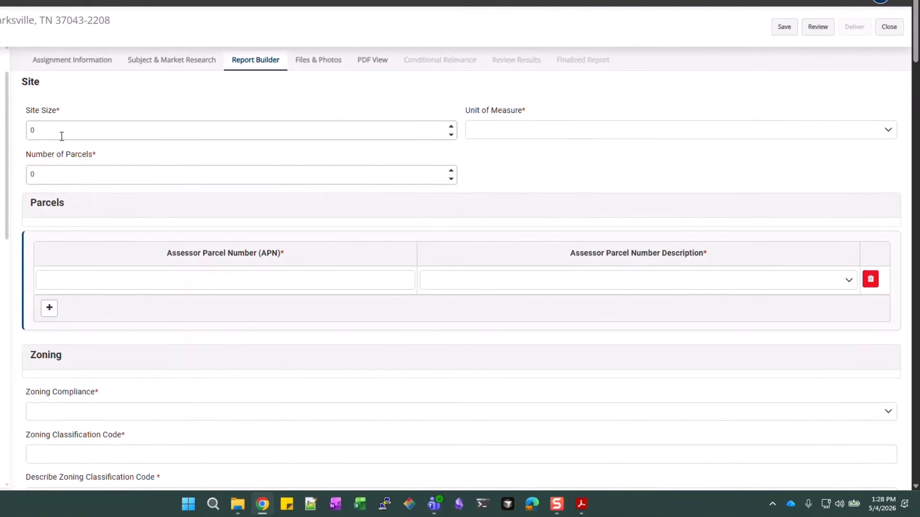
Set the site size to 15000 Square Feet with 1 parcel
left_click(63, 129)
type("150000")
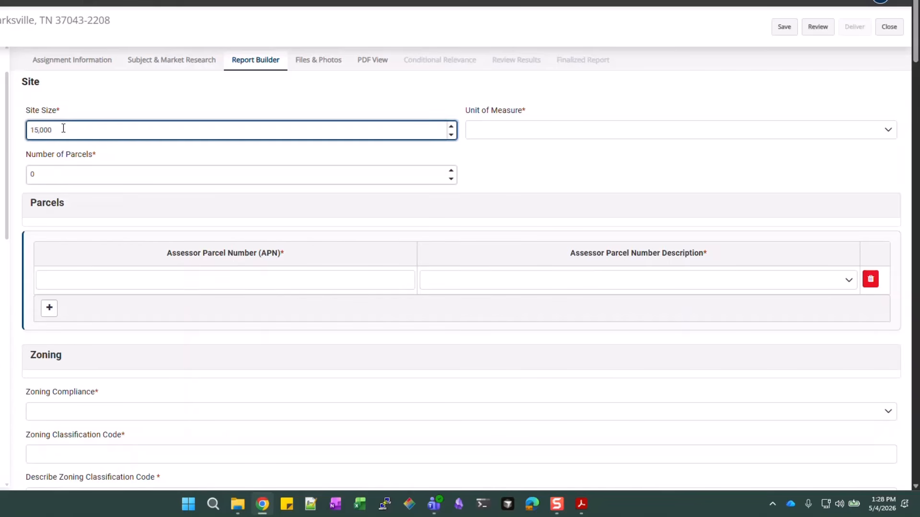
key("Tab")
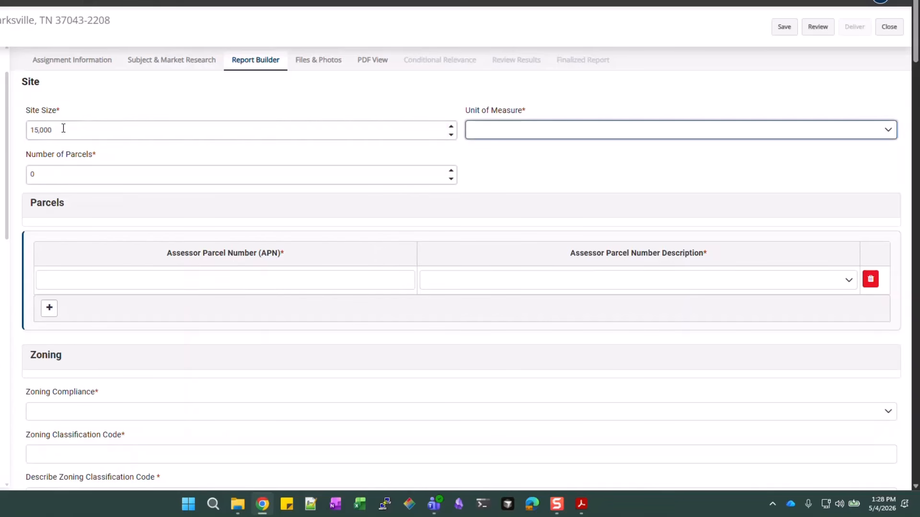
key("alt+Down")
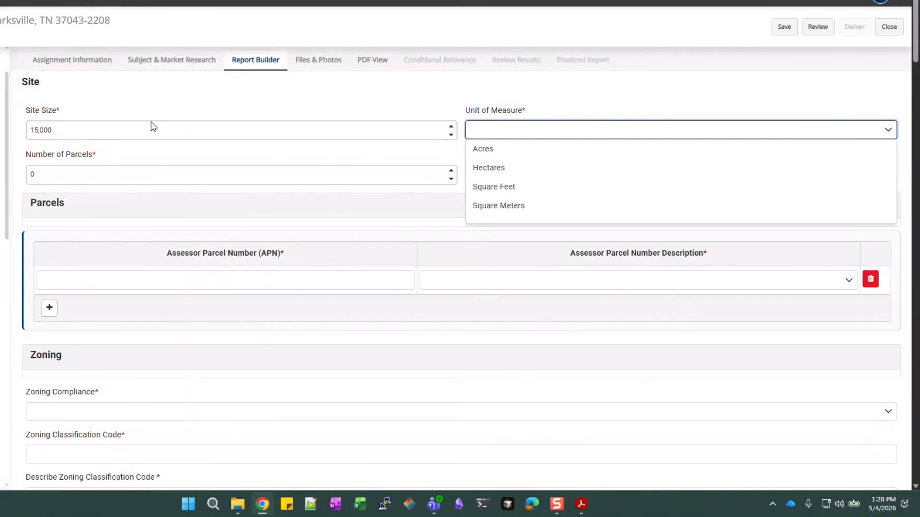
left_click(538, 191)
left_click(211, 175)
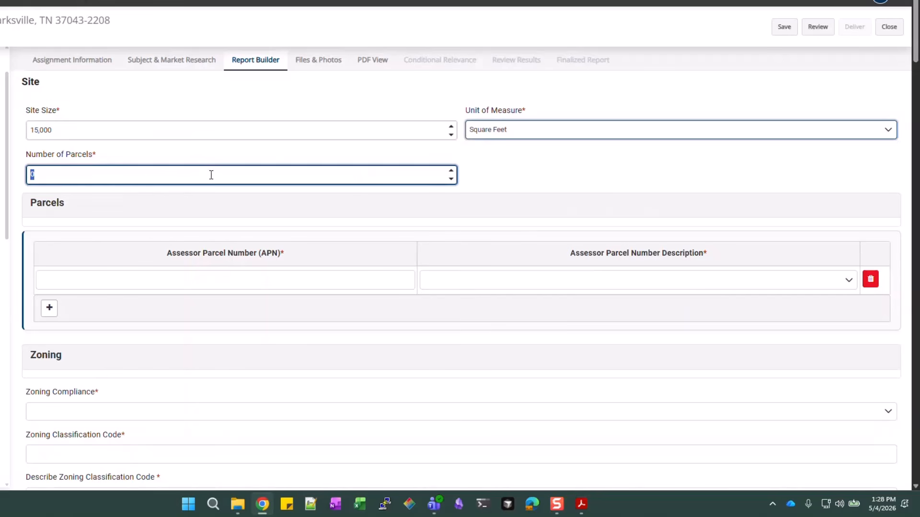
type("1")
left_click(526, 188)
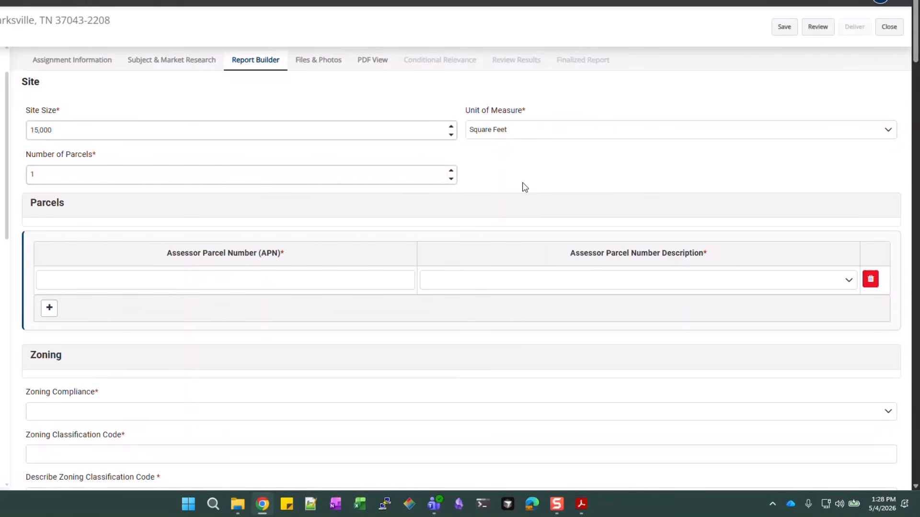
Enter the assessor parcel number and describe the parcel as Land with Dwelling
left_click(101, 279)
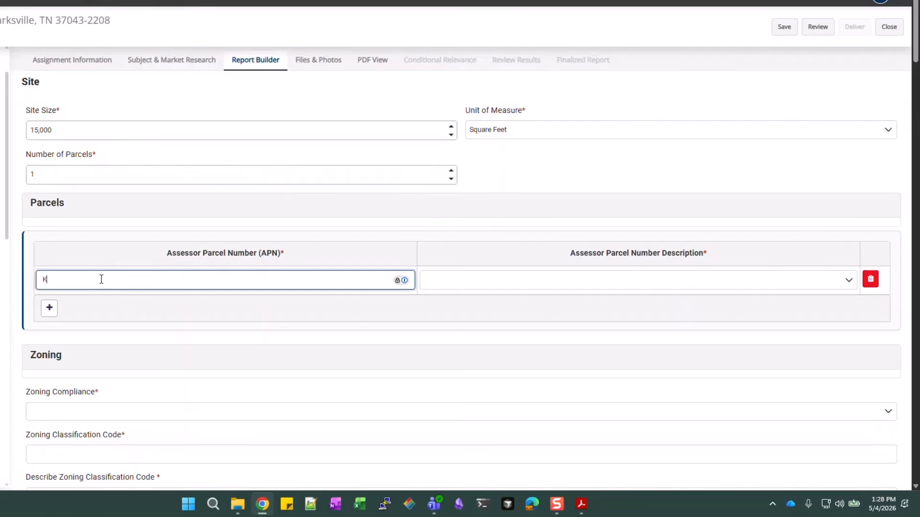
type("KLSMMMAHH-3")
key("Tab")
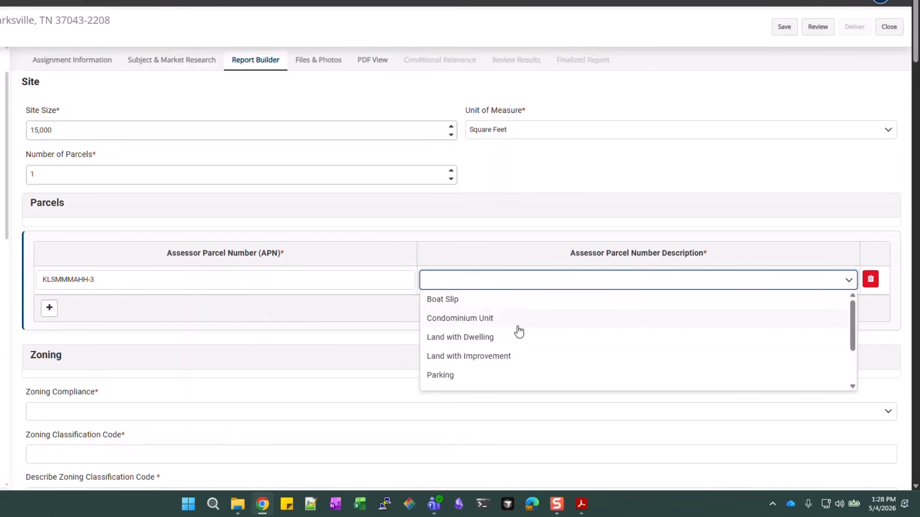
scroll(517, 330, "down", 2)
scroll(501, 368, "up", 2)
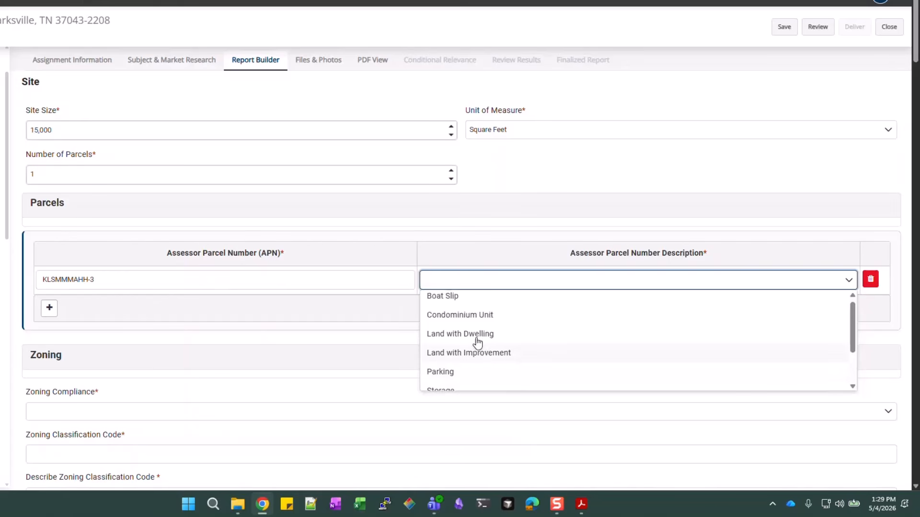
left_click(477, 335)
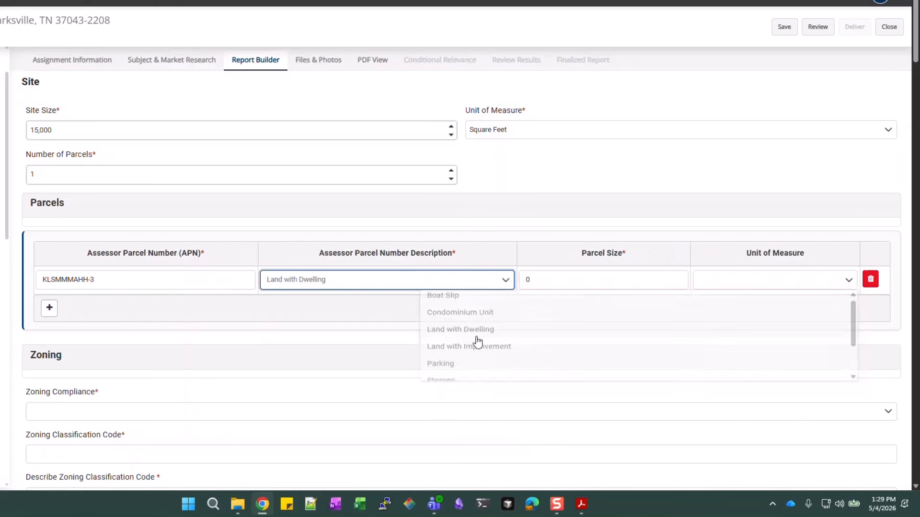
Set the parcel size to 15000 Square Feet
left_click(608, 280)
type("15000")
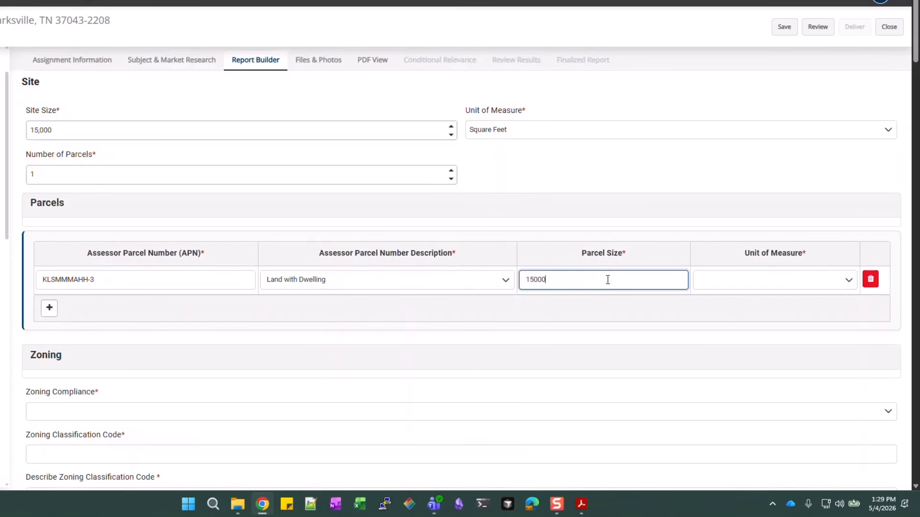
key("Tab")
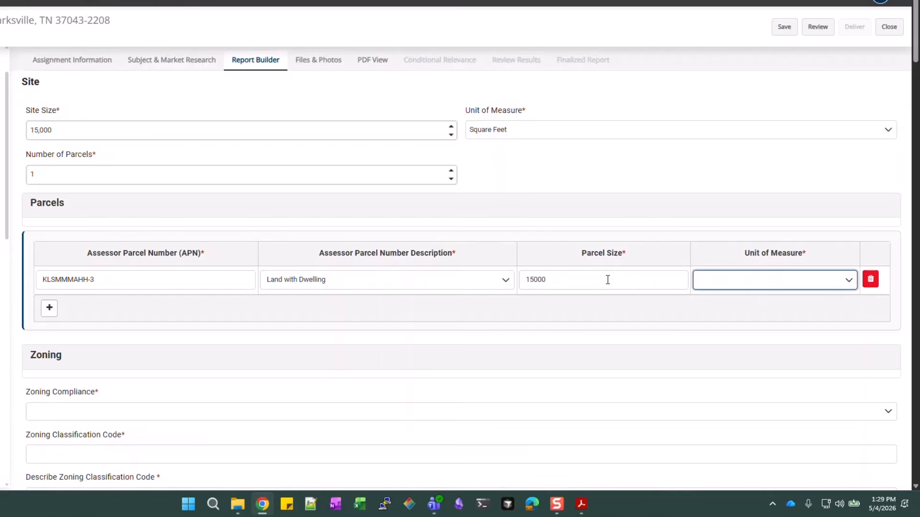
key("s")
key("Return")
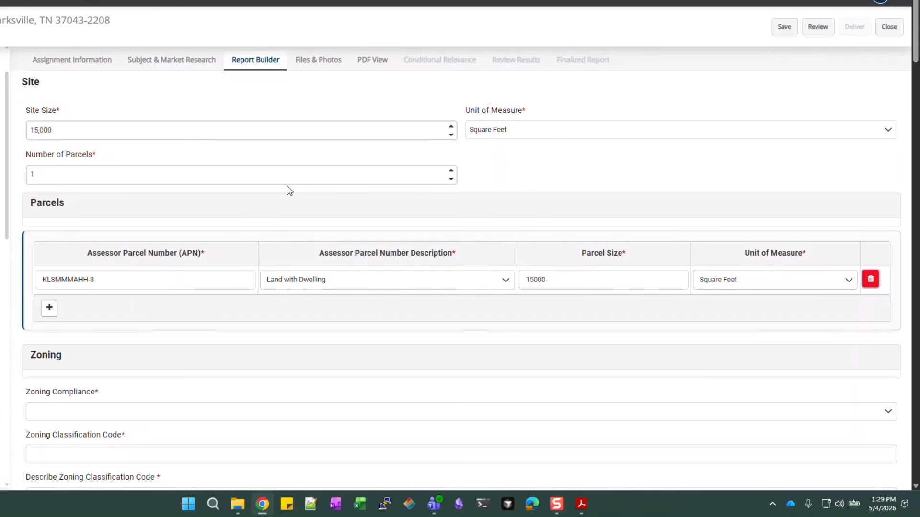
scroll(287, 187, "down", 3)
left_click(68, 245)
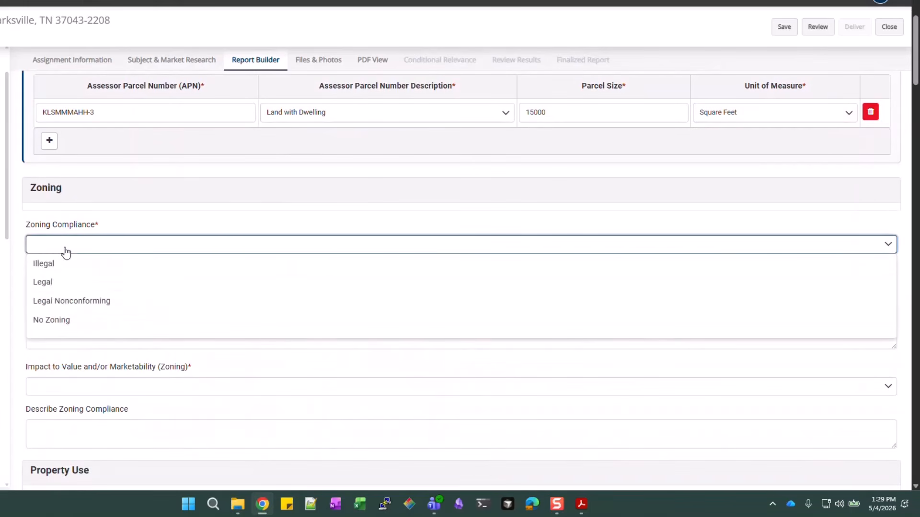
Set zoning to Legal, R-10, '3 Residential building lots', with No non-residential uses
left_click(57, 283)
left_click(106, 289)
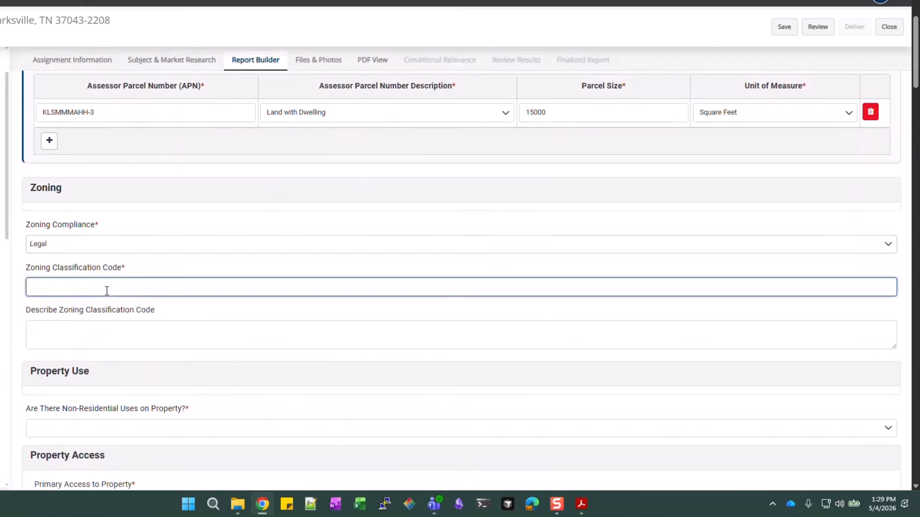
type("R-10")
key("Tab")
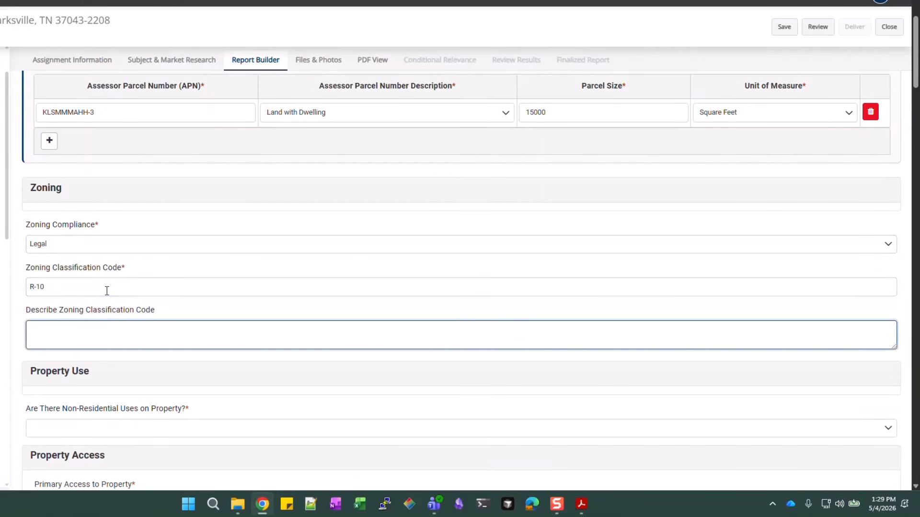
type("3 Residential building lots per acre")
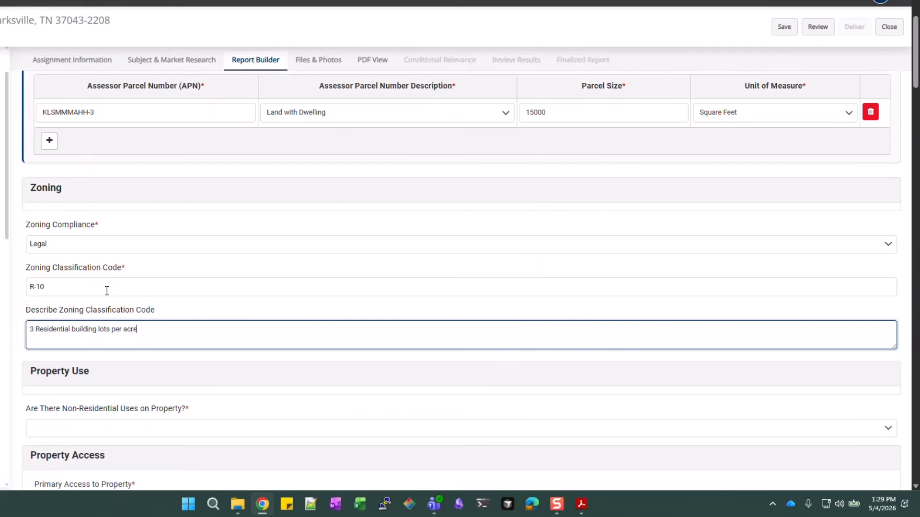
scroll(107, 290, "down", 3)
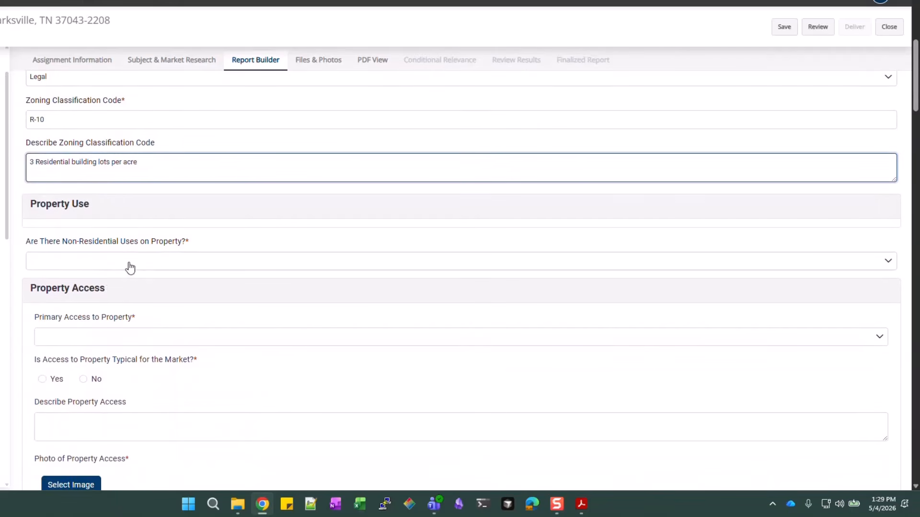
left_click(130, 265)
left_click(55, 318)
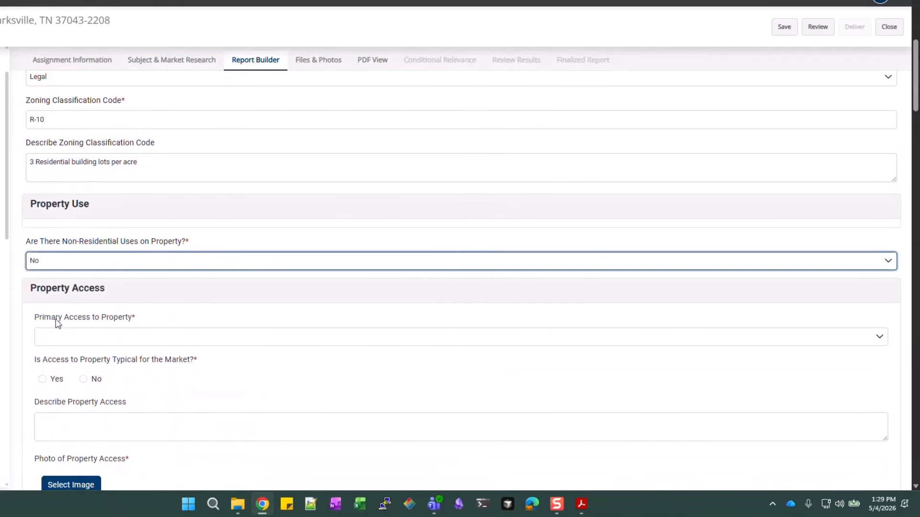
Set primary access to Public Street, typical for the market, with no access description
scroll(172, 236, "down", 1)
scroll(172, 236, "down", 1)
left_click(175, 227)
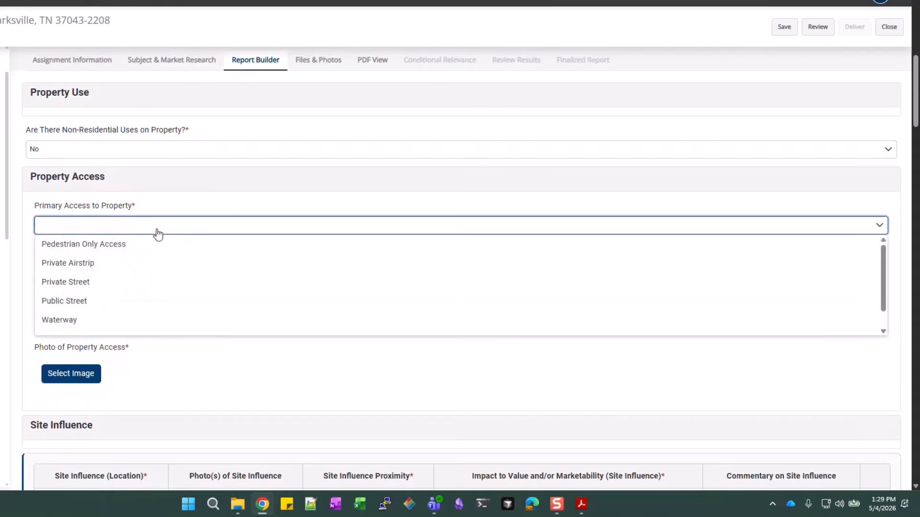
left_click(98, 305)
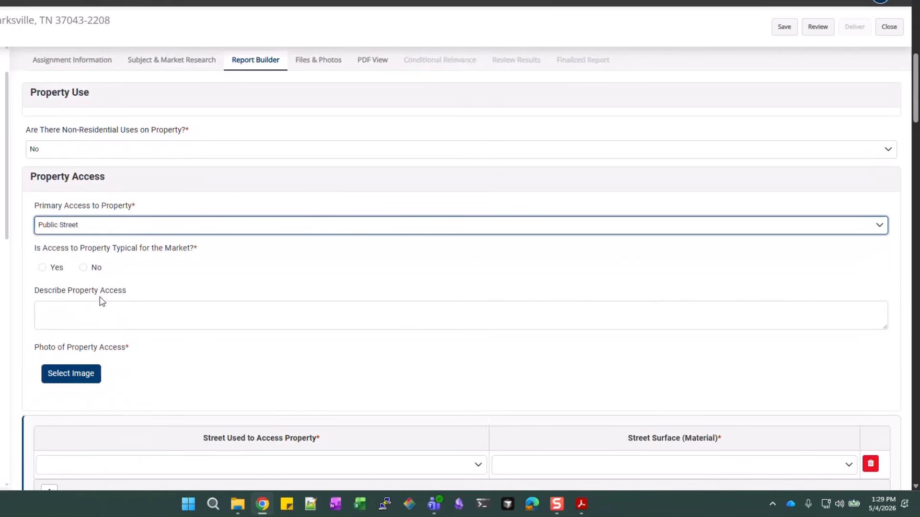
left_click(43, 270)
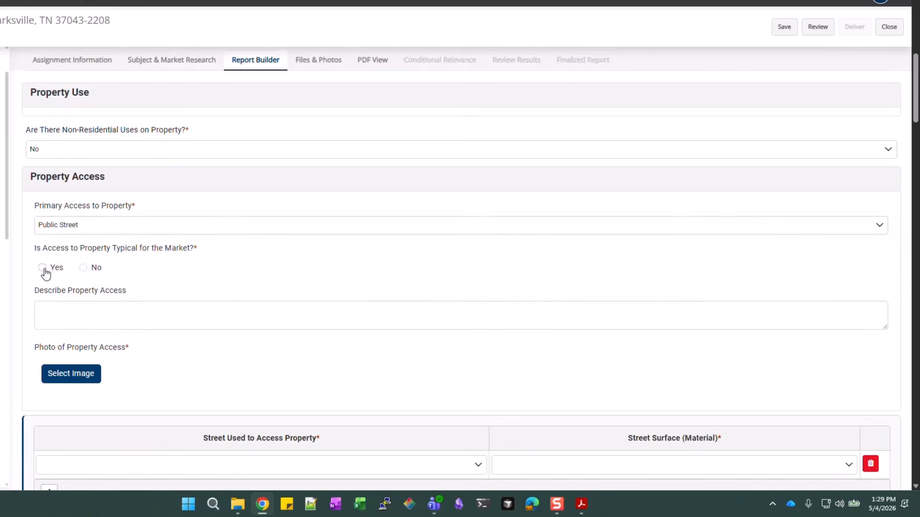
left_click(280, 320)
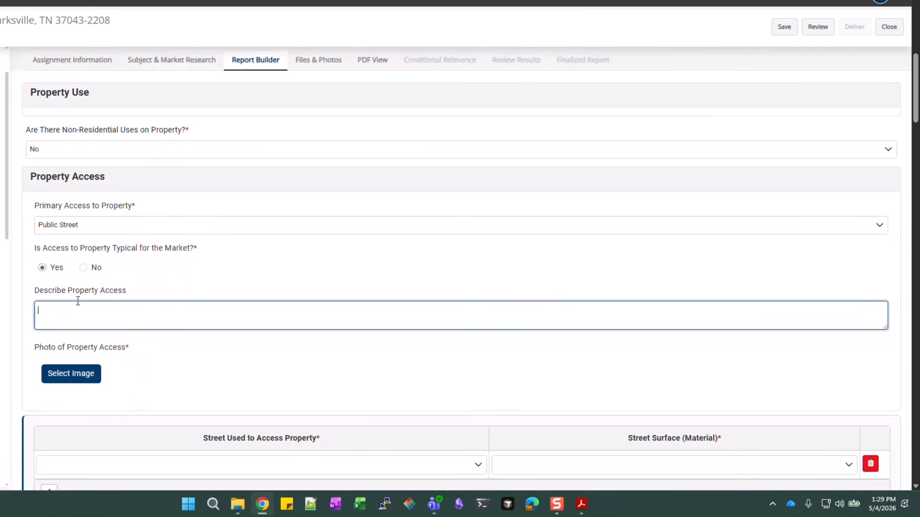
left_click_drag(137, 294, 119, 293)
left_click(136, 294)
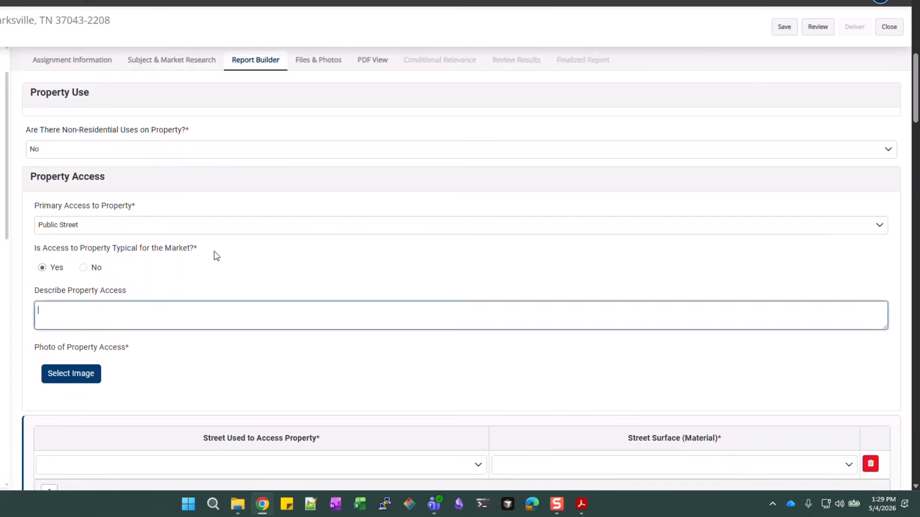
left_click(200, 254)
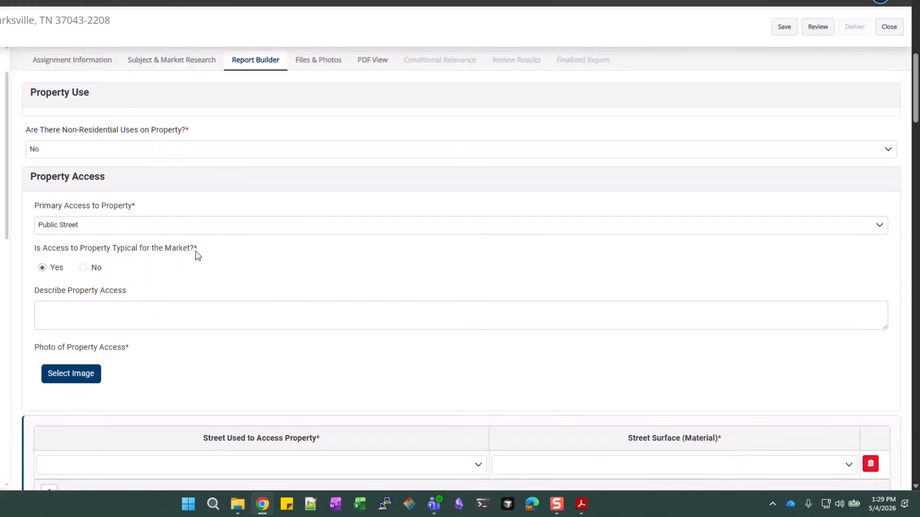
scroll(111, 317, "down", 2)
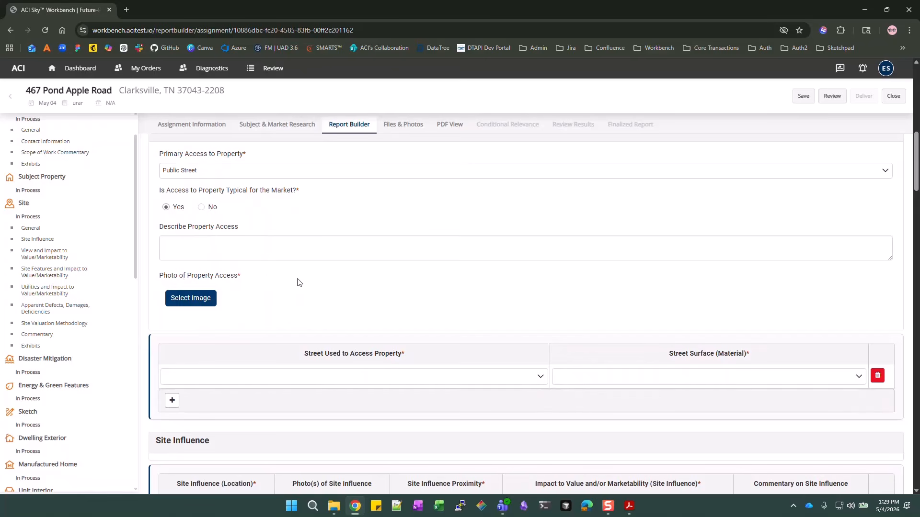
Upload SF5_PropertyAccess as a Property Access (Street Scene) photo captioned 'Front'
left_click(206, 301)
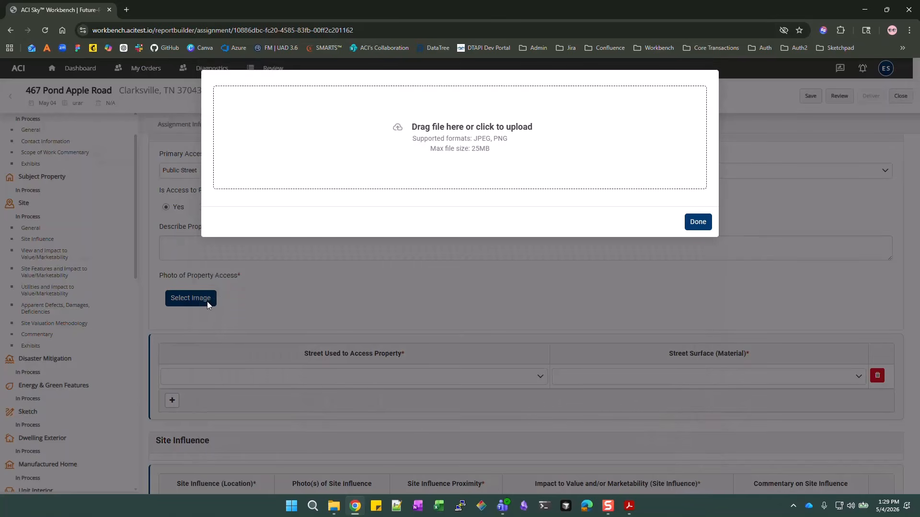
left_click(507, 119)
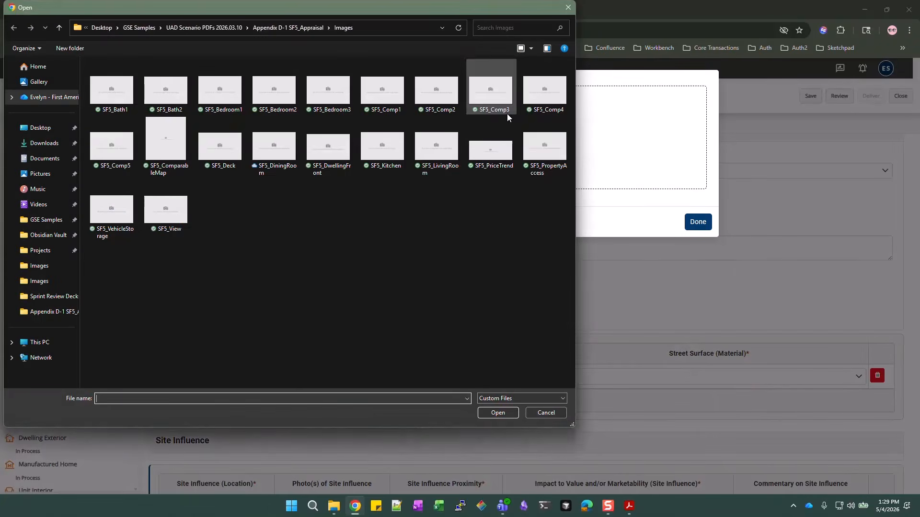
left_click(548, 164)
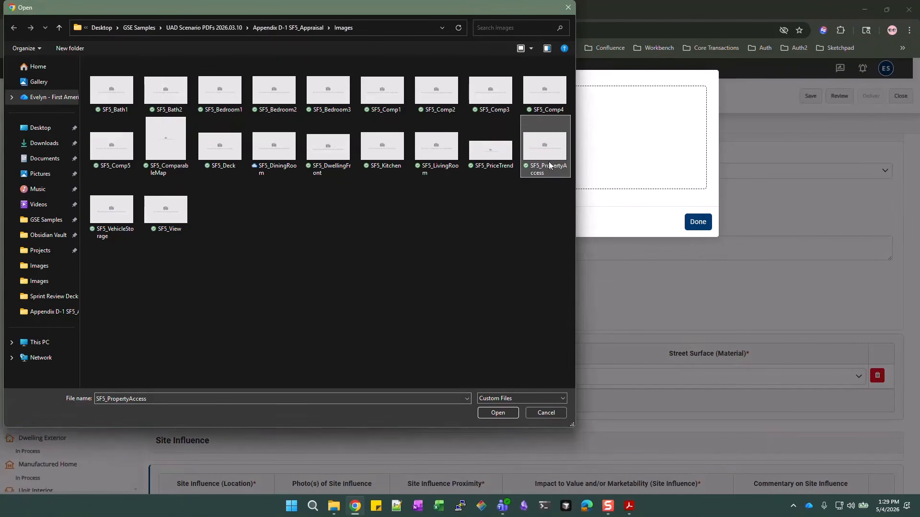
left_click(497, 413)
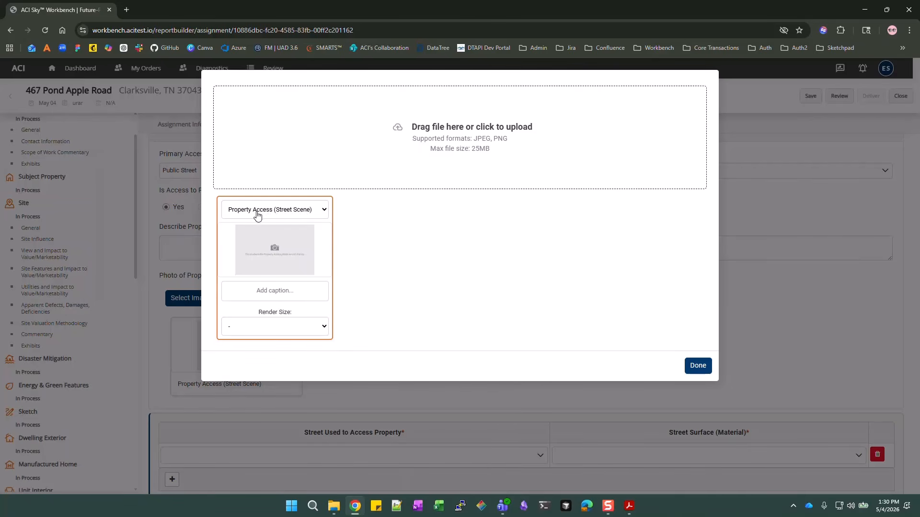
left_click(325, 212)
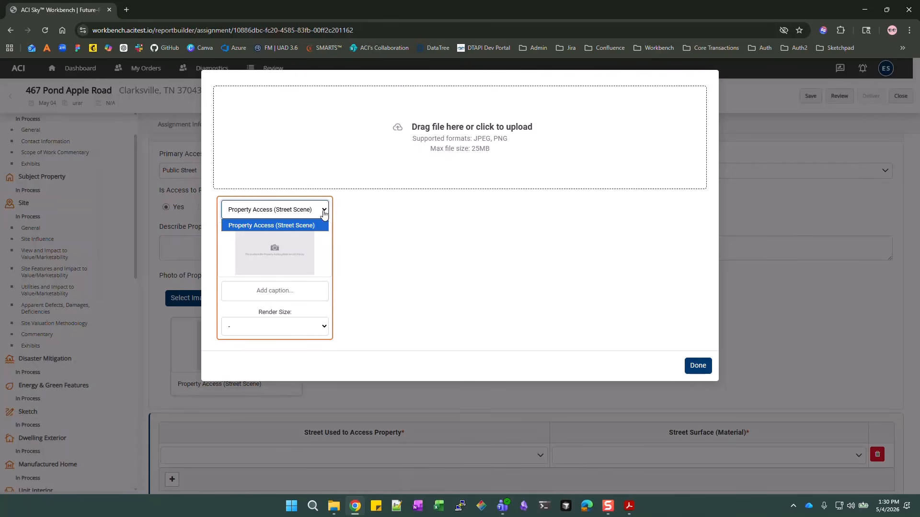
left_click(321, 231)
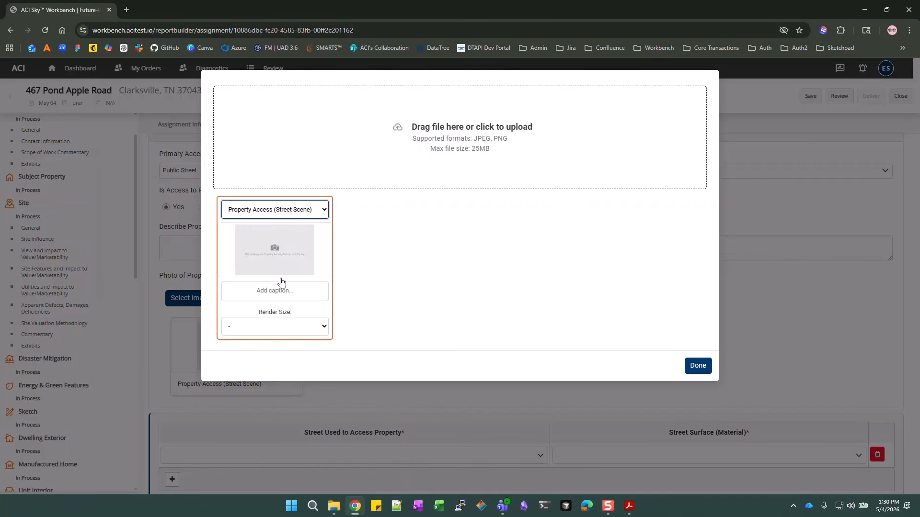
left_click(293, 290)
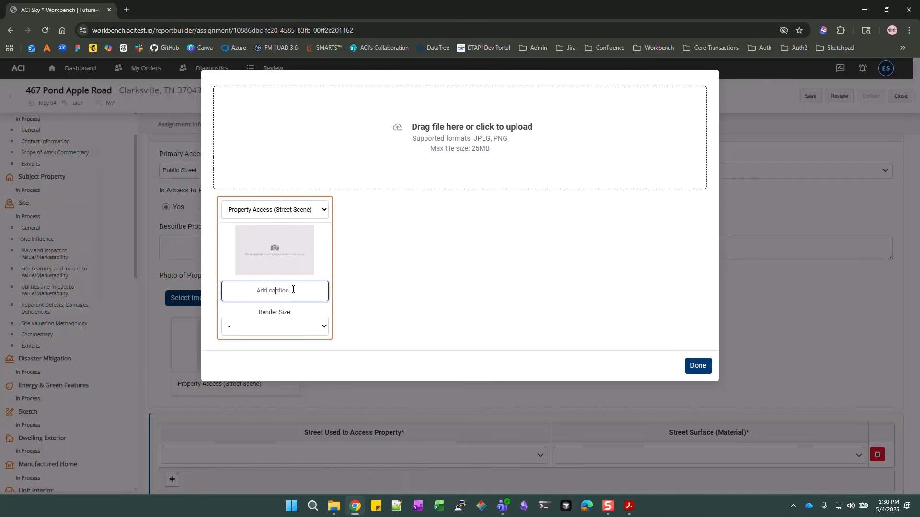
type("Front")
left_click(317, 327)
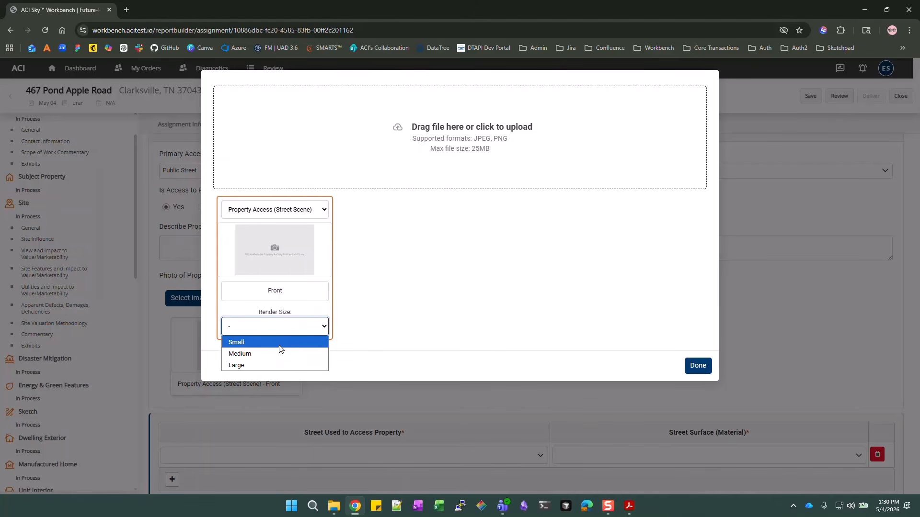
left_click(409, 306)
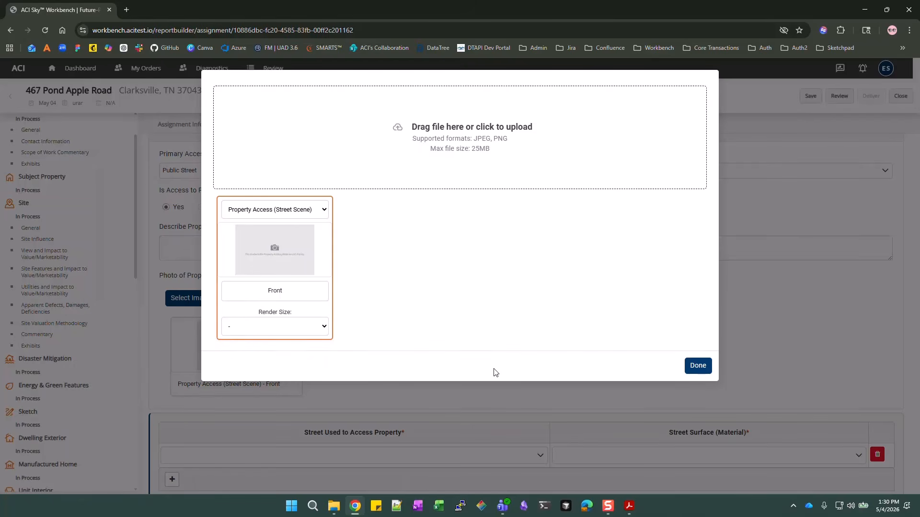
left_click(691, 370)
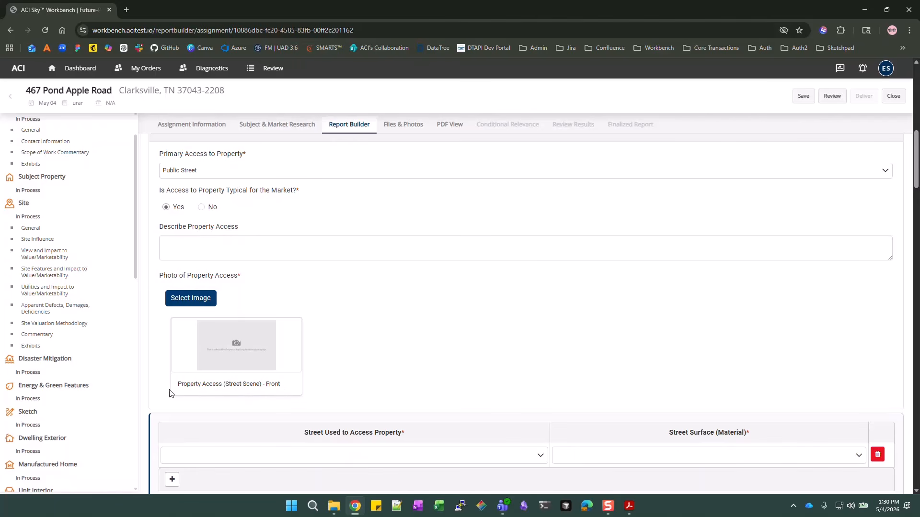
Remove the 'Front' caption from the property access photo, keeping its Street Scene category
left_click_drag(177, 388, 264, 382)
left_click(279, 385)
left_click(335, 379)
left_click(203, 299)
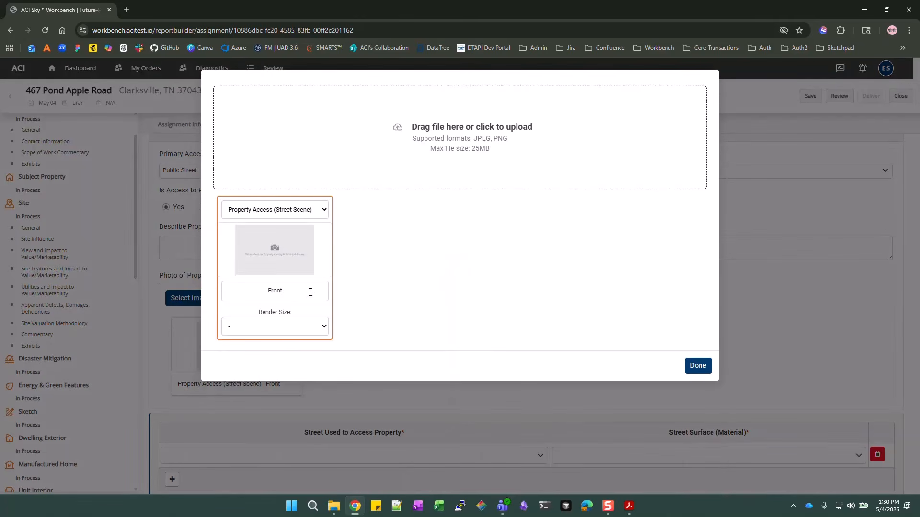
left_click(296, 291)
key("BackSpace")
key("BackSpace")
key("BackSpace")
key("BackSpace")
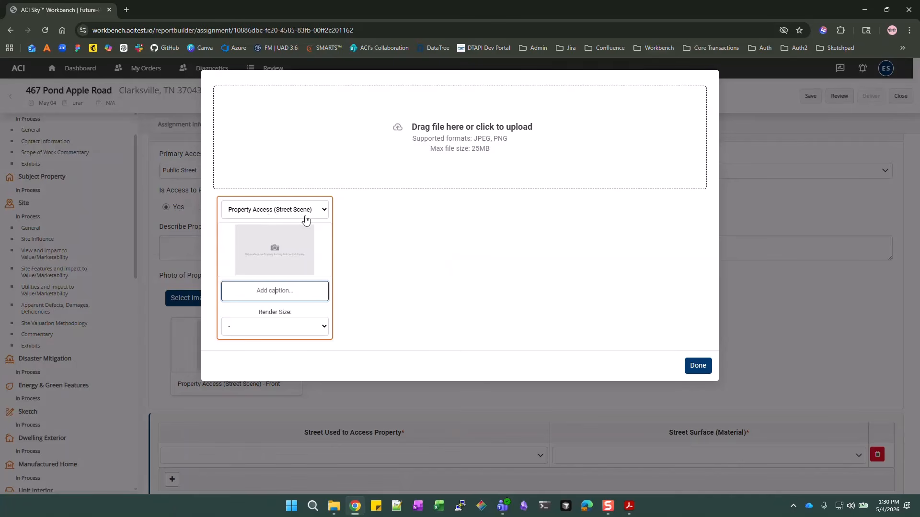
left_click(700, 368)
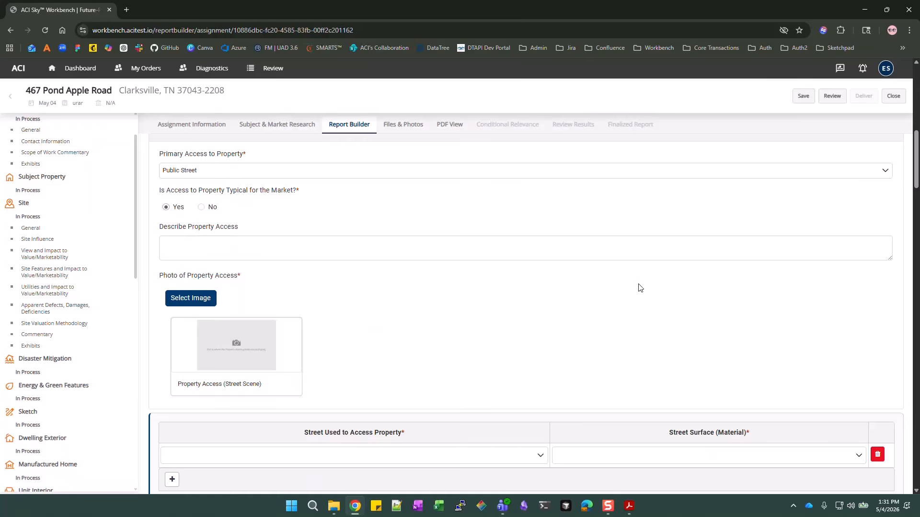
Set the access street to Local Road with an Asphalt surface
scroll(640, 287, "down", 3)
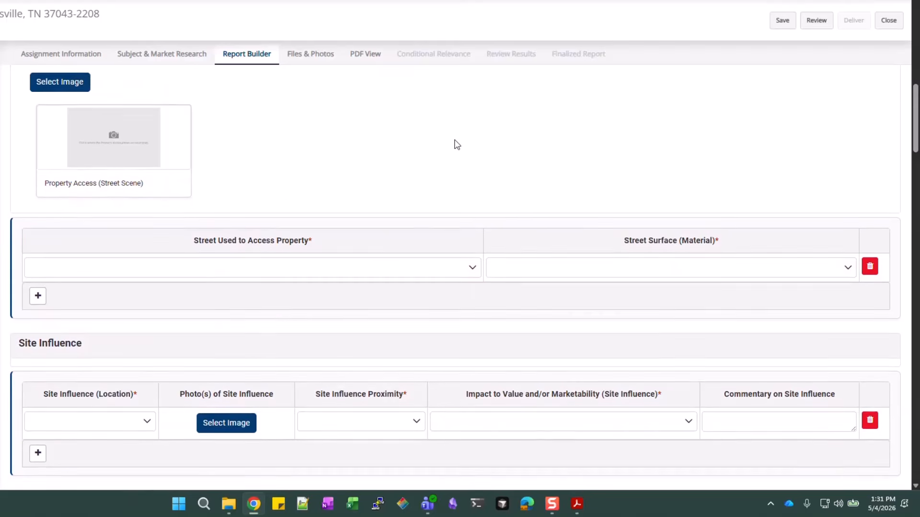
scroll(456, 145, "down", 1)
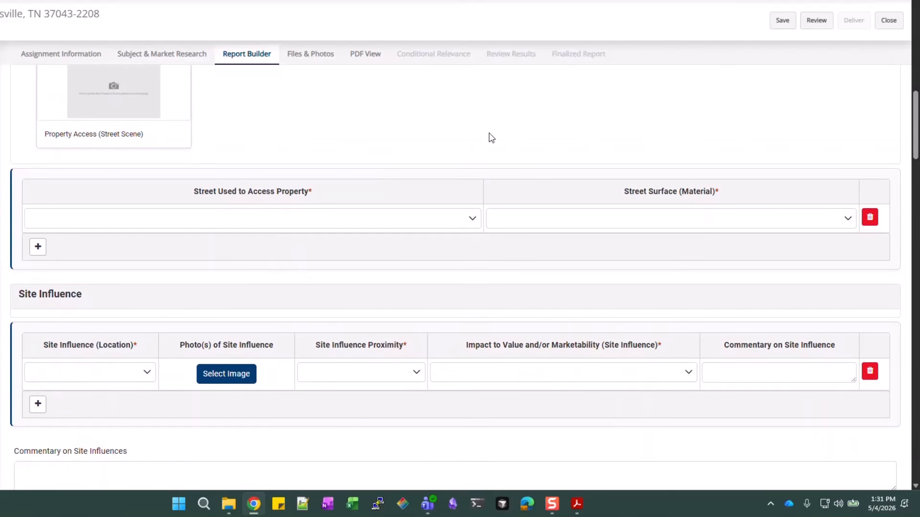
left_click(474, 220)
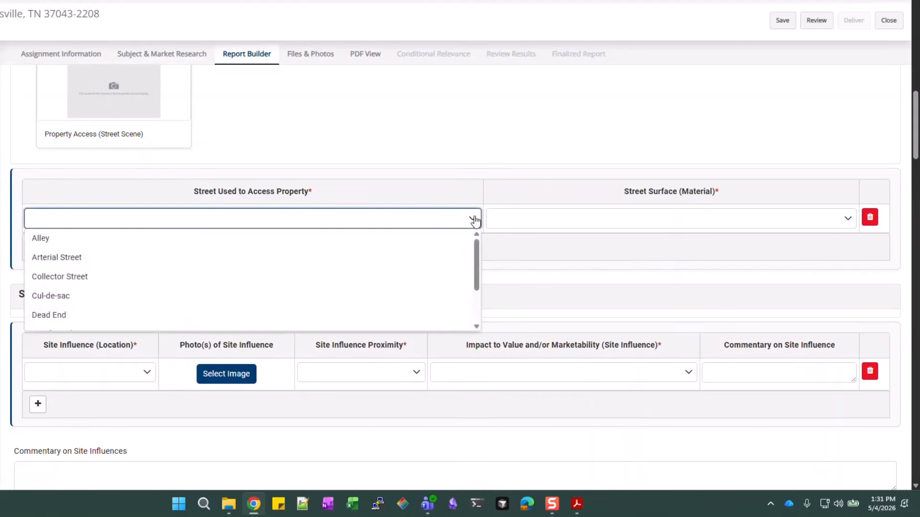
scroll(132, 269, "down", 2)
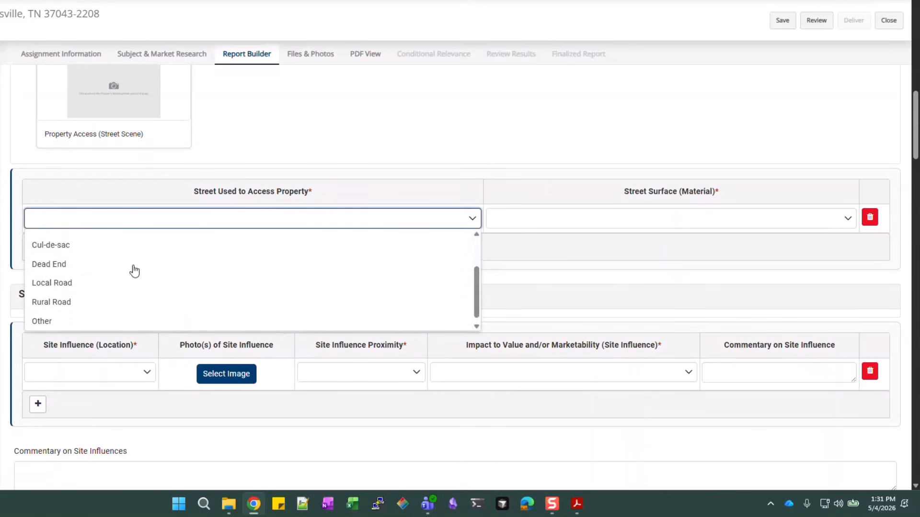
left_click(64, 280)
left_click(599, 213)
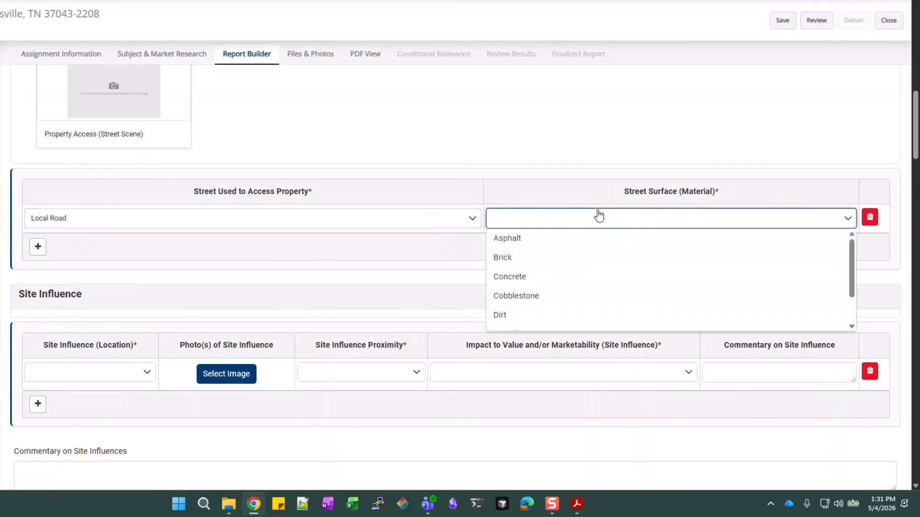
left_click(520, 244)
scroll(329, 250, "down", 2)
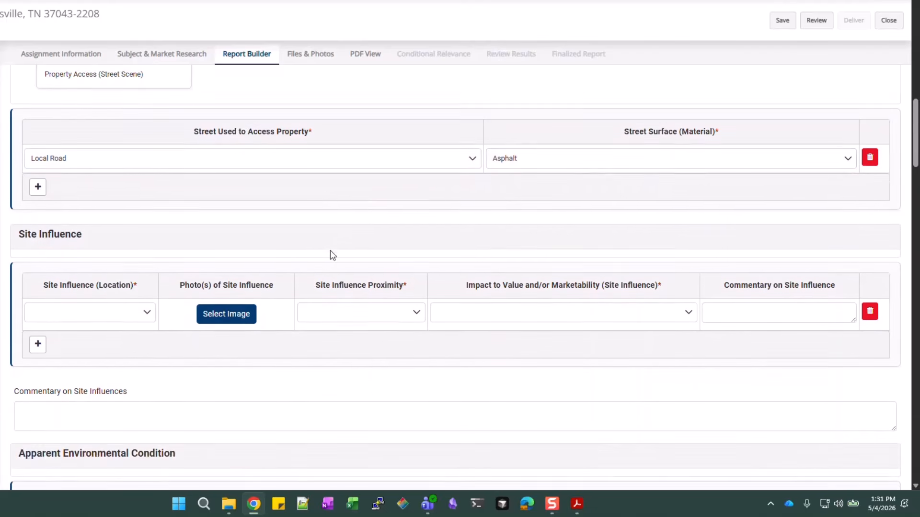
scroll(287, 258, "up", 1)
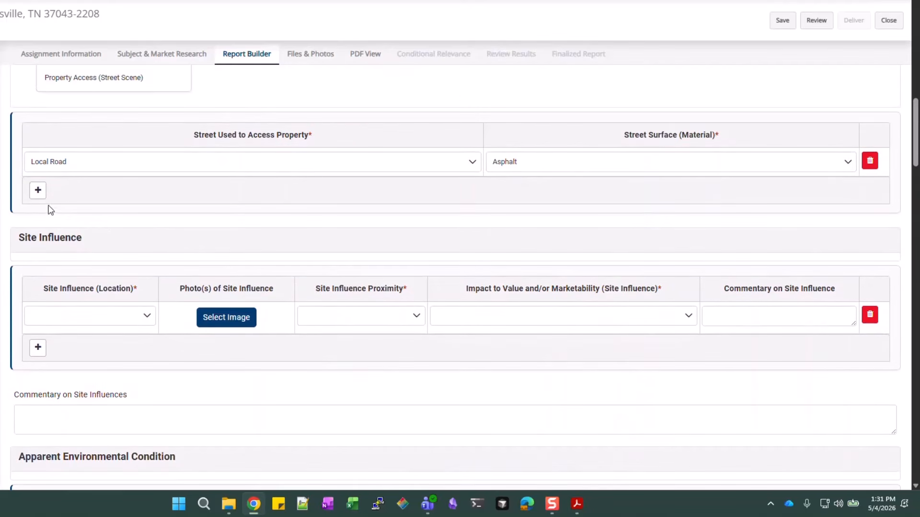
Add and then delete an extra empty street row
left_click(38, 191)
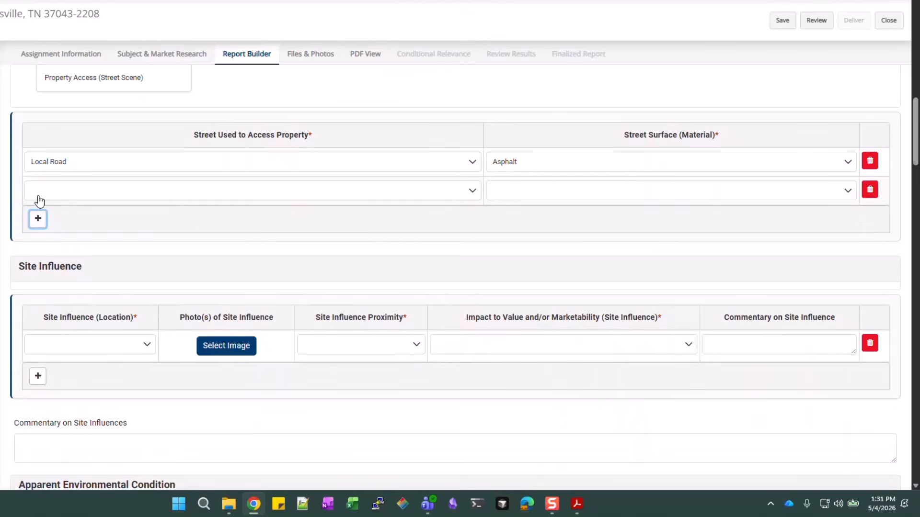
left_click(875, 198)
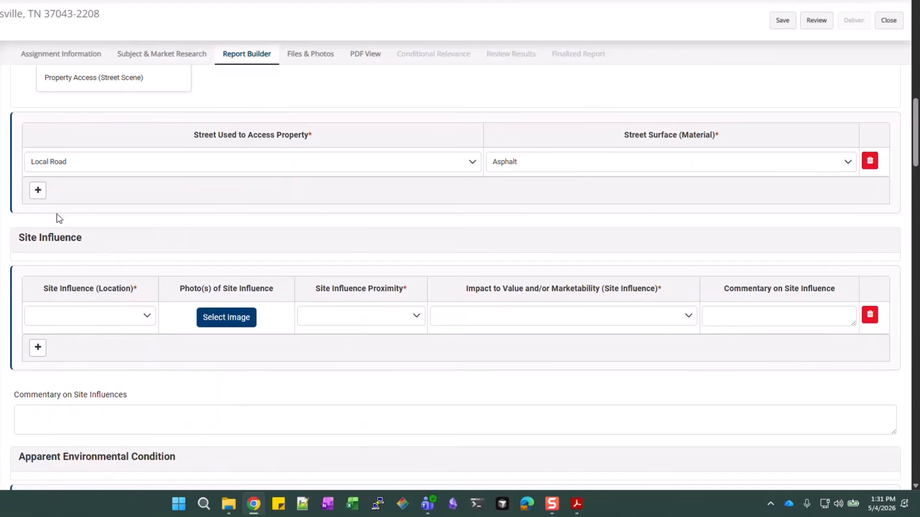
scroll(144, 190, "down", 1)
scroll(98, 249, "down", 1)
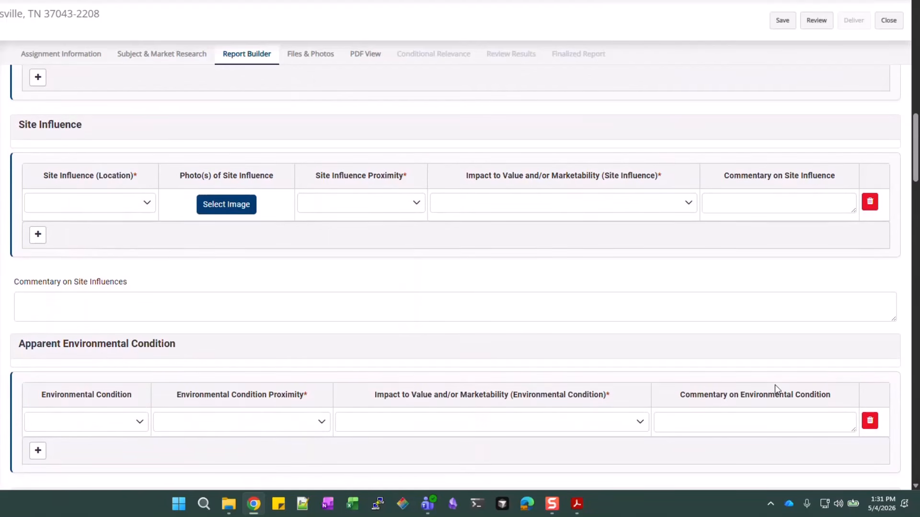
Choose Residential as the site influence, closing the photo upload without an image
left_click(105, 211)
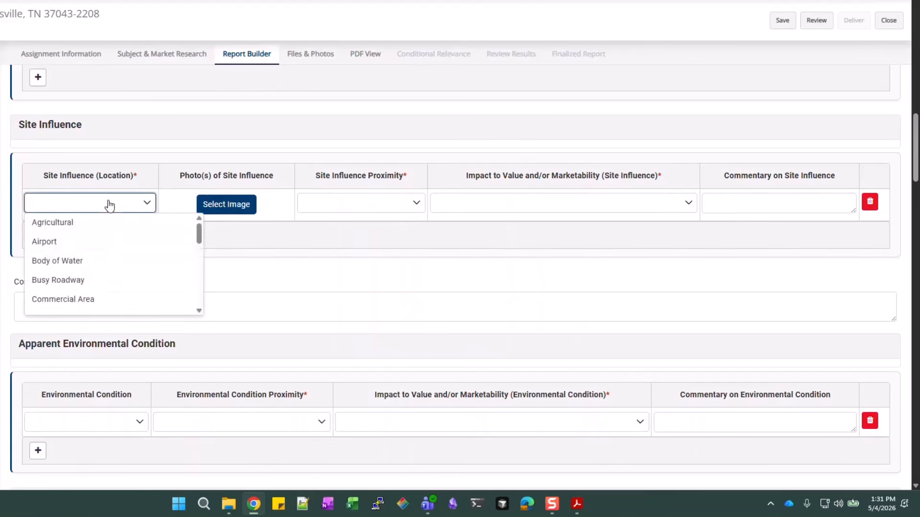
scroll(100, 240, "down", 2)
scroll(94, 253, "down", 4)
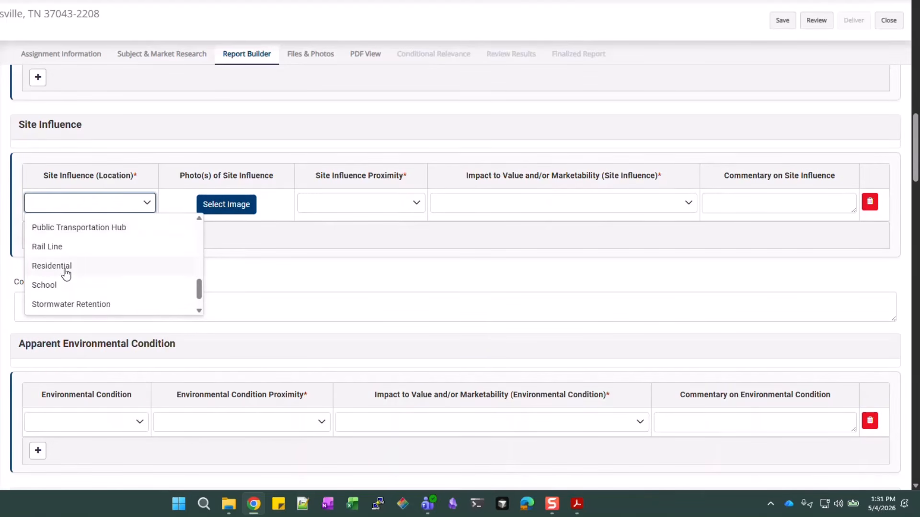
left_click(63, 268)
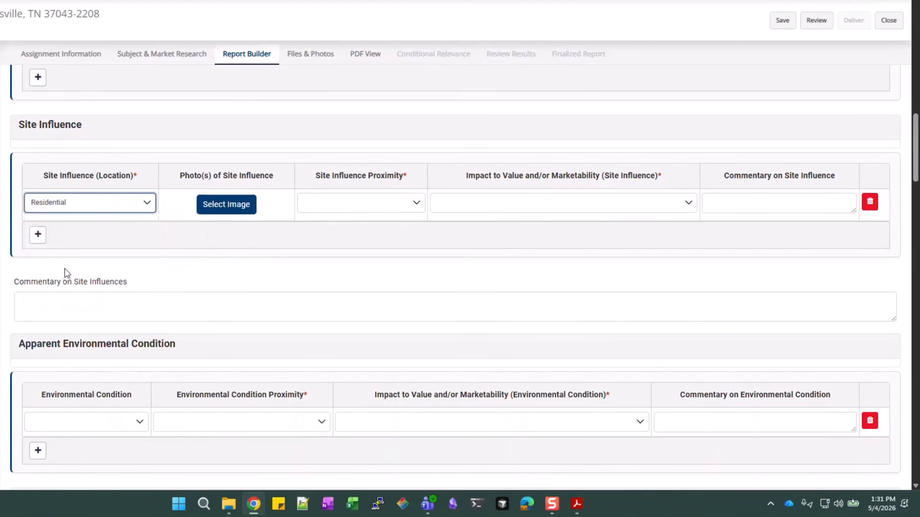
left_click(236, 205)
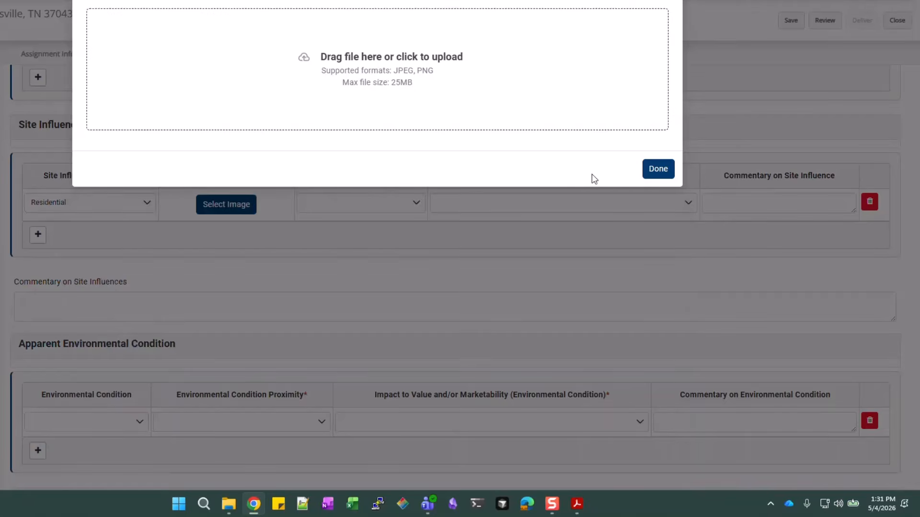
left_click(658, 169)
Set the influence to Bordering with Neutral impact, then add and remove a spare row
left_click(376, 212)
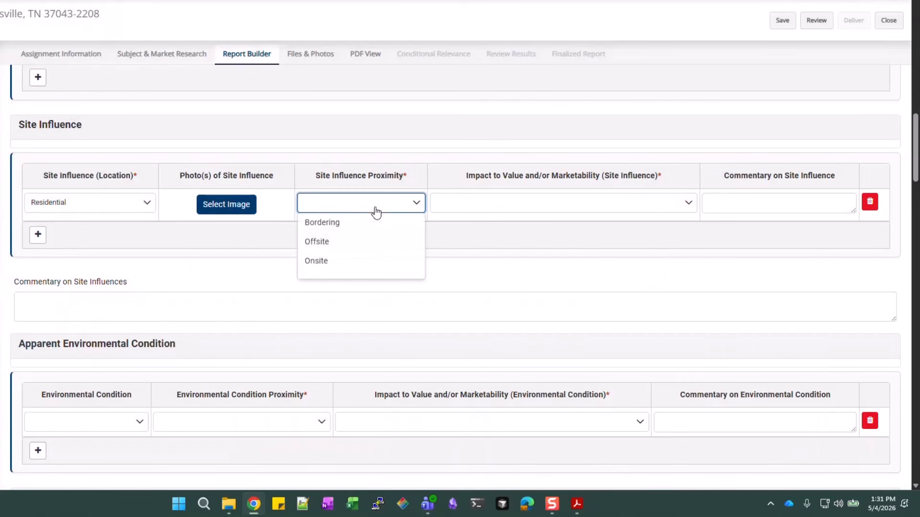
left_click(343, 224)
left_click(631, 204)
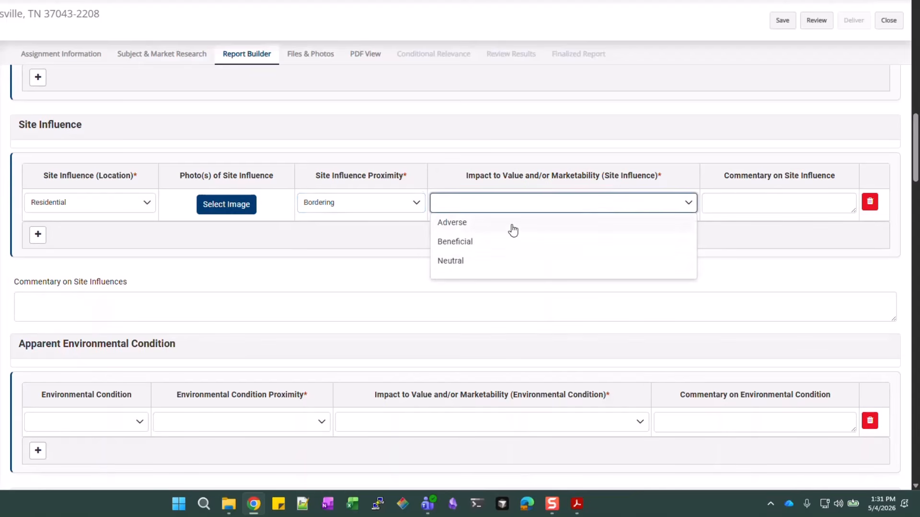
left_click(453, 263)
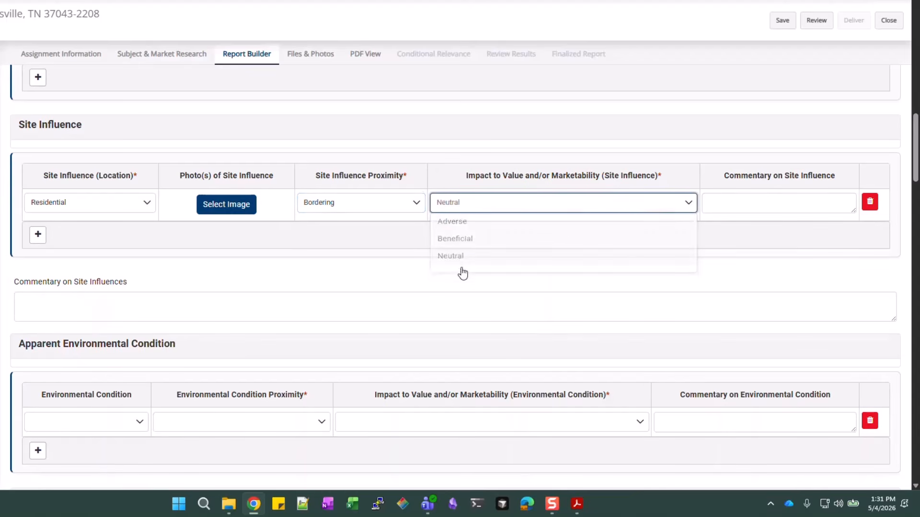
left_click(772, 196)
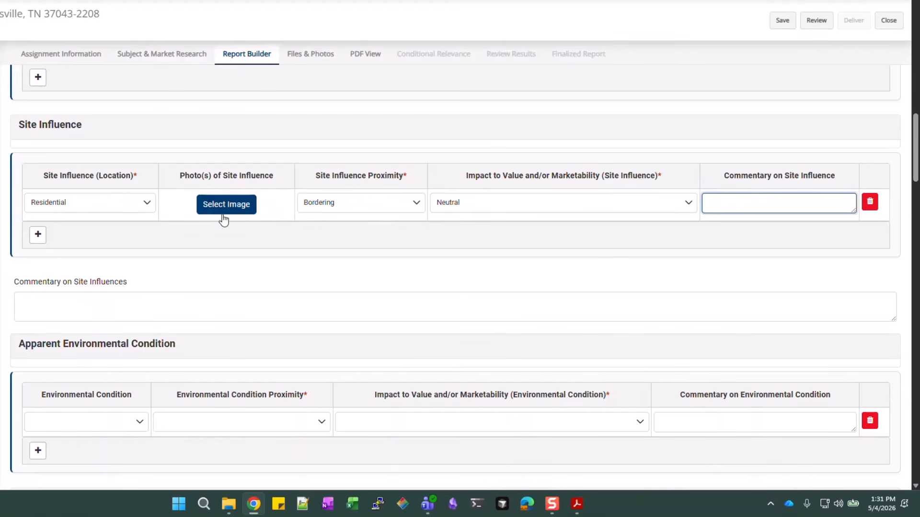
scroll(201, 221, "down", 2)
scroll(29, 170, "up", 1)
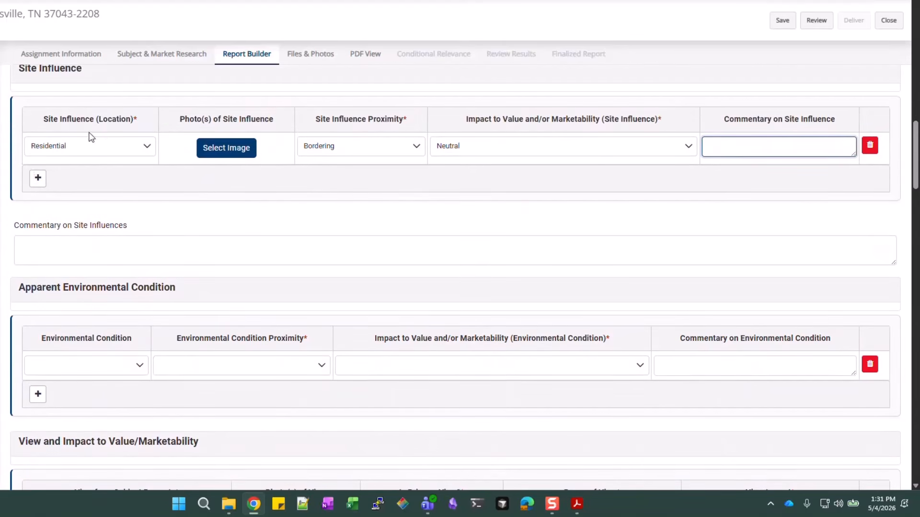
left_click(39, 179)
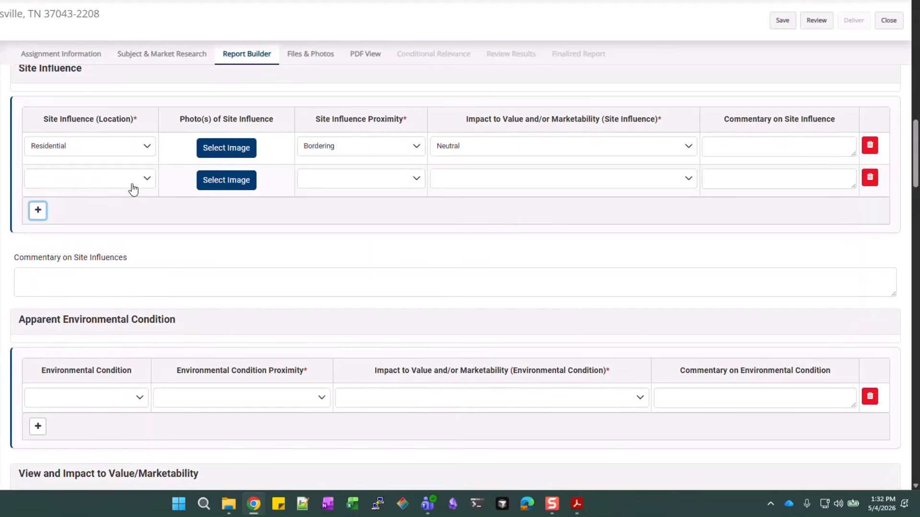
left_click(869, 178)
Set Environmental Condition to None
scroll(187, 260, "down", 4)
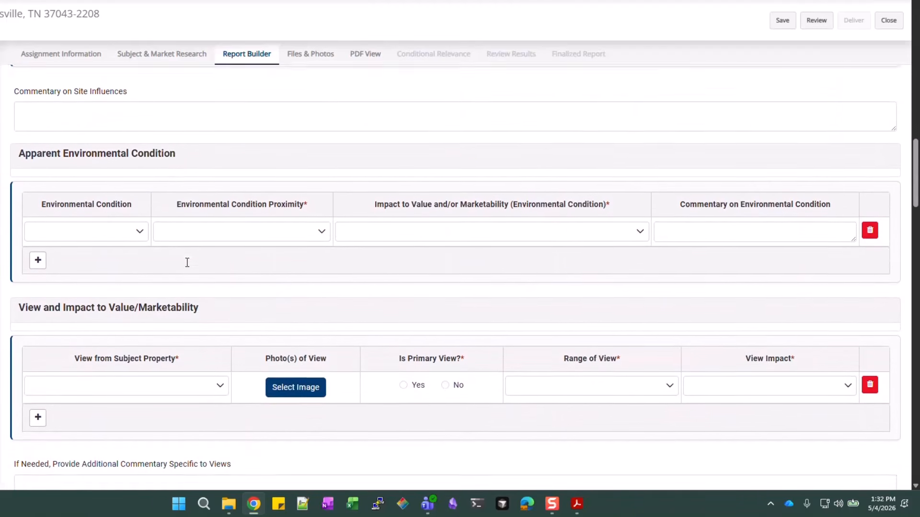
left_click(115, 200)
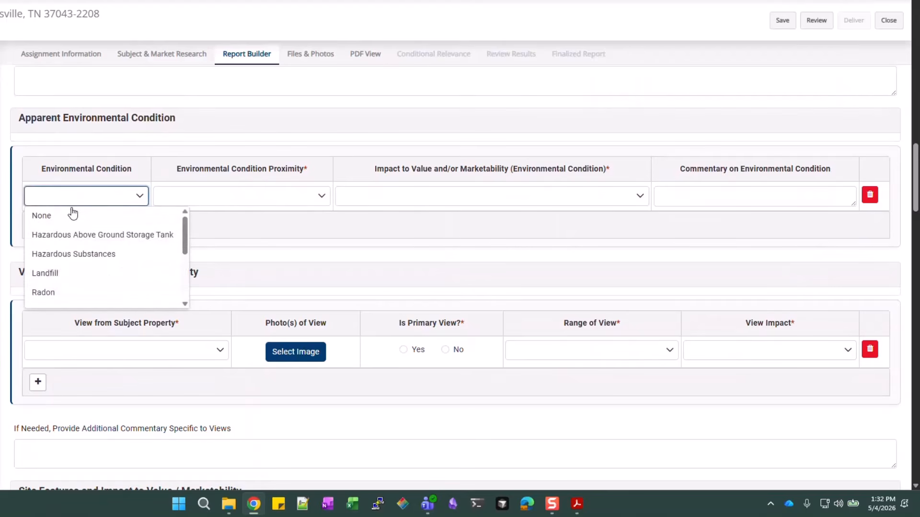
left_click(64, 220)
Select Residential as the View from Subject Property
scroll(107, 207, "down", 4)
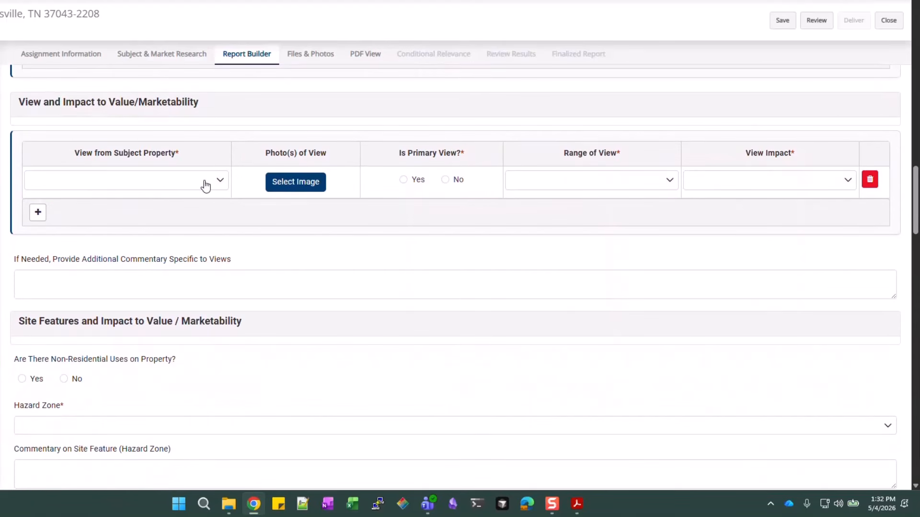
left_click(207, 183)
scroll(91, 236, "down", 1)
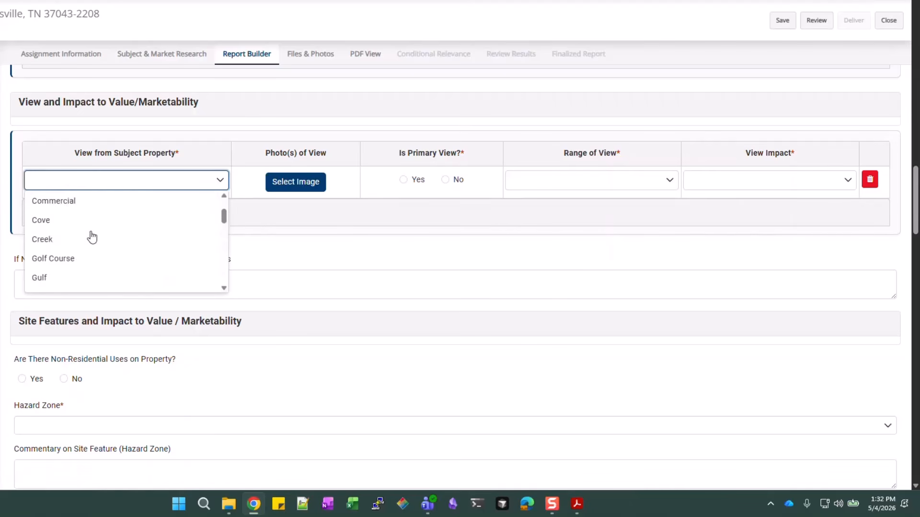
scroll(91, 237, "down", 4)
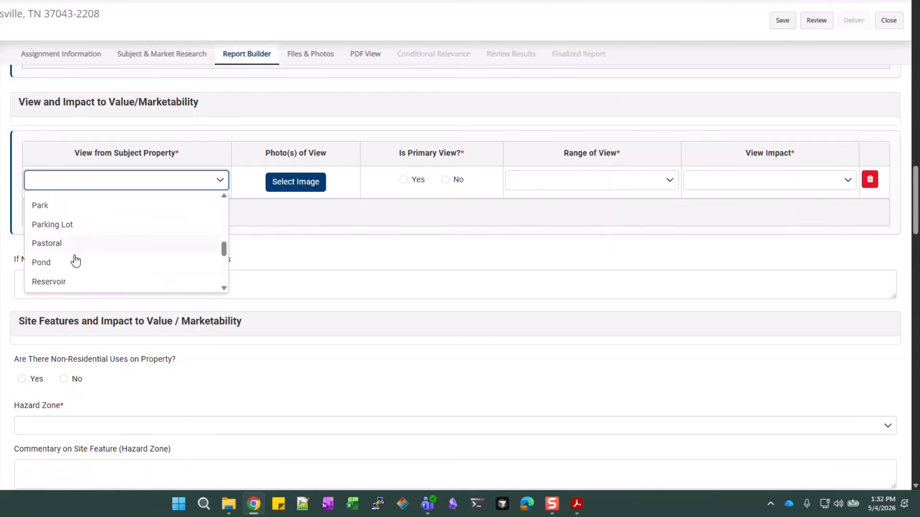
scroll(67, 279, "down", 3)
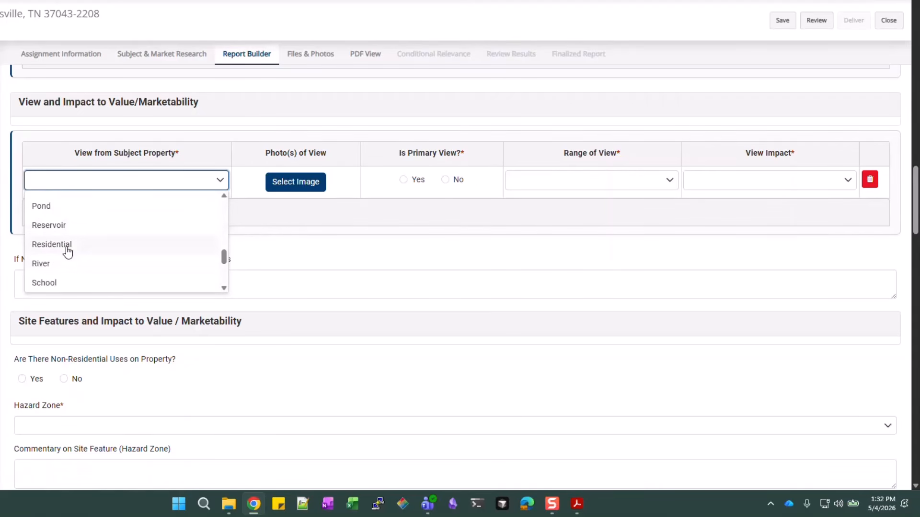
left_click(67, 246)
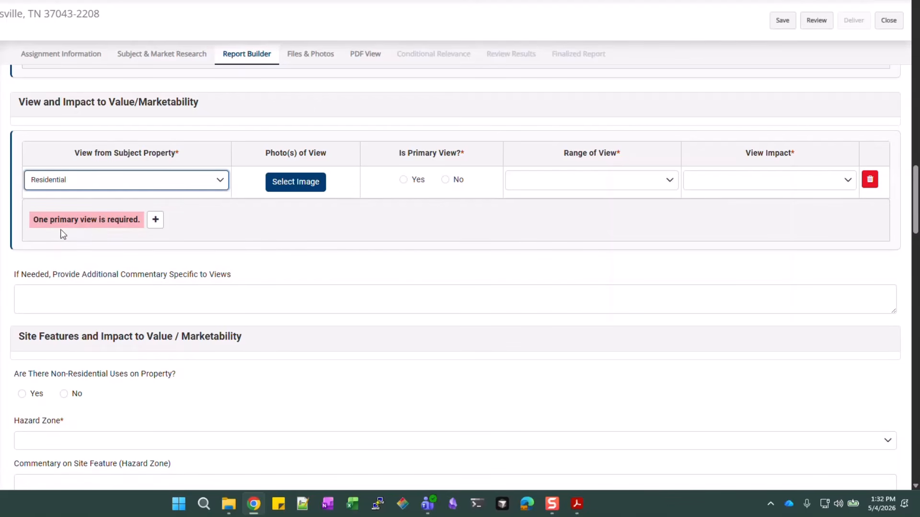
Mark the Residential view as primary and upload the SF5_View image for it
left_click(417, 184)
left_click(301, 182)
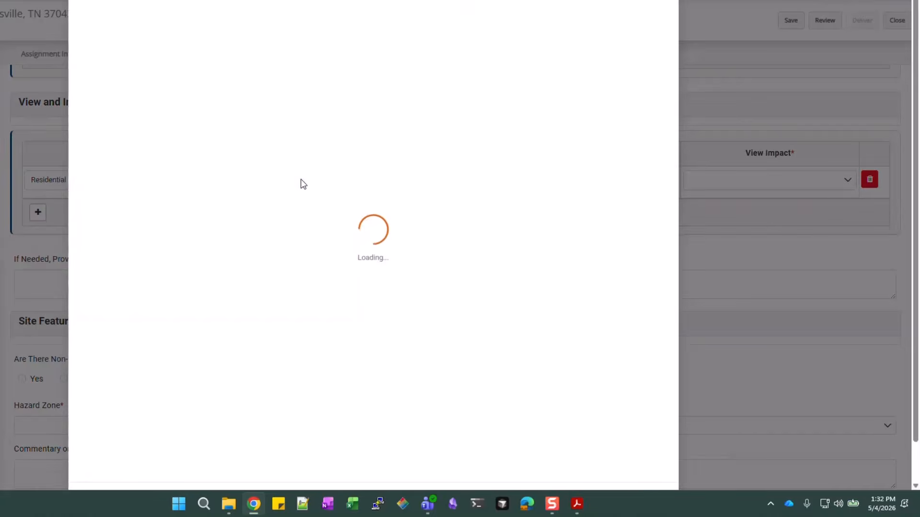
left_click(372, 91)
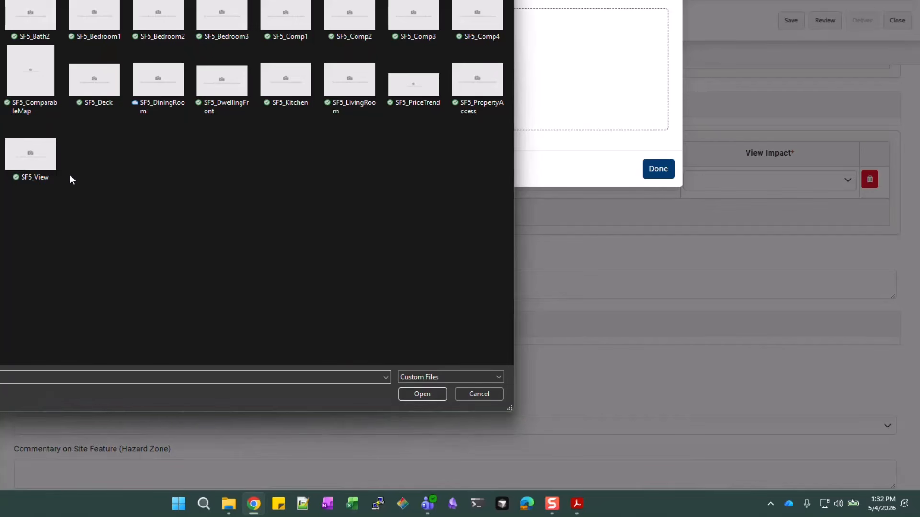
left_click(16, 171)
left_click(422, 394)
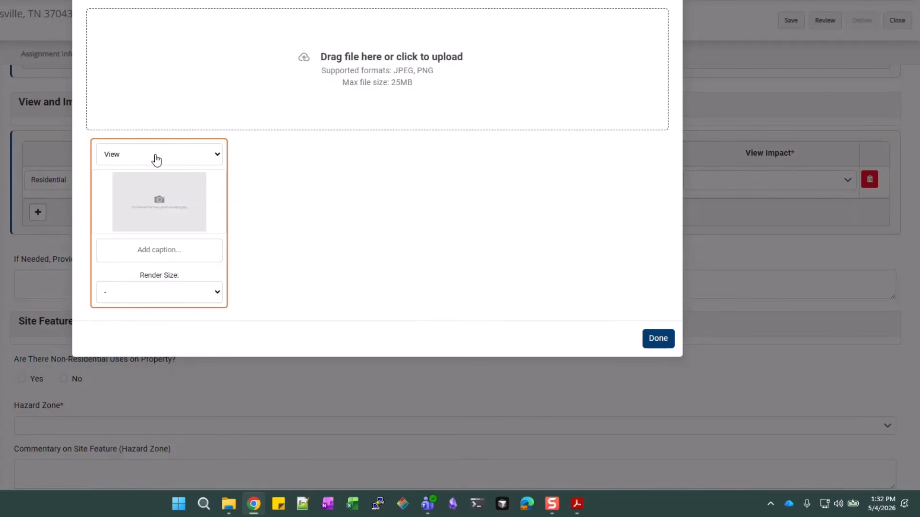
Keep the photo category as View and caption the photo 'Residential'
left_click(218, 158)
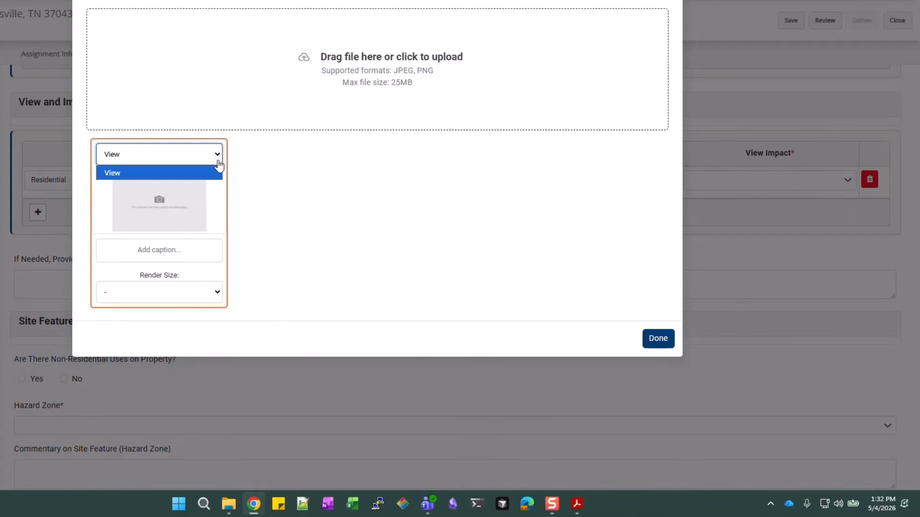
left_click(217, 173)
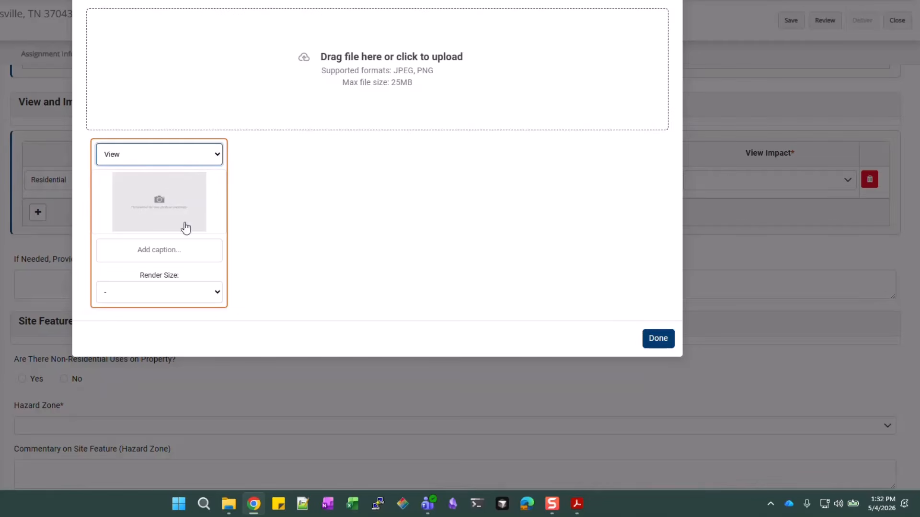
left_click(162, 250)
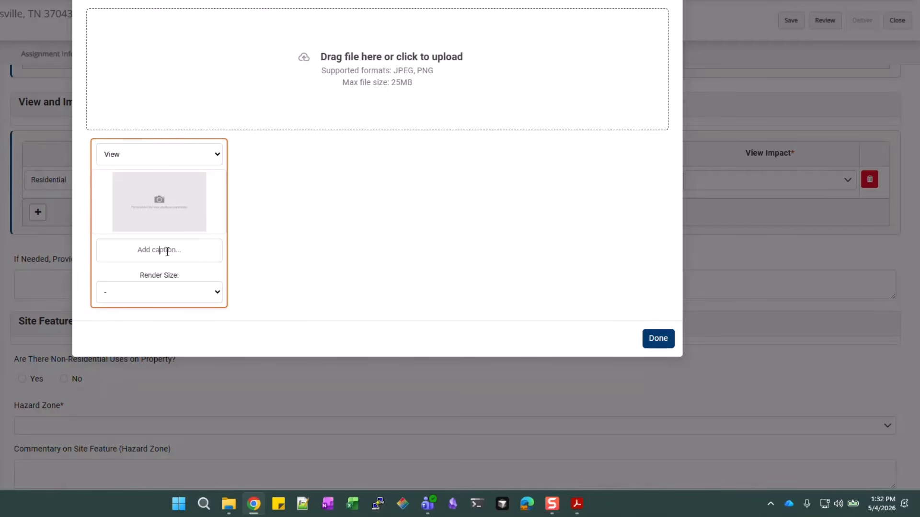
type("Res")
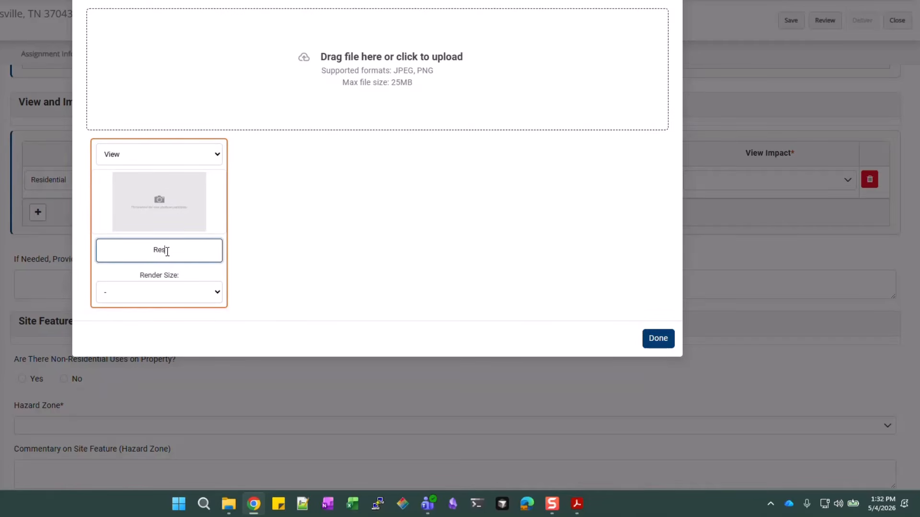
type("idential")
left_click(658, 339)
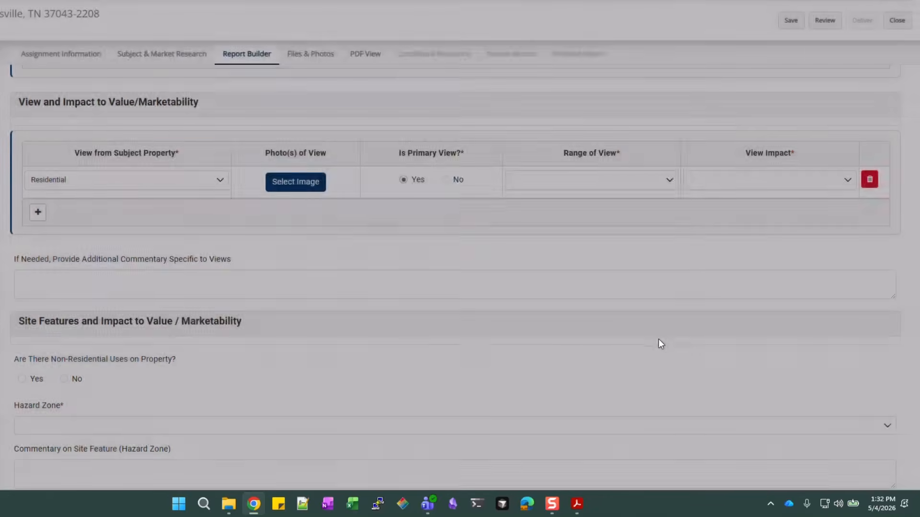
scroll(329, 290, "down", 2)
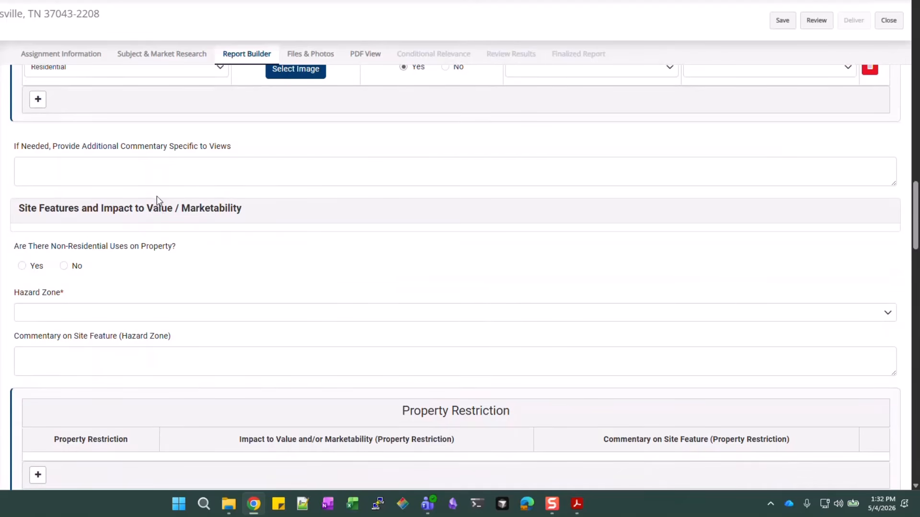
Check None in the Hazard Zone list under Site Features and close it
scroll(152, 206, "down", 1)
scroll(186, 196, "down", 1)
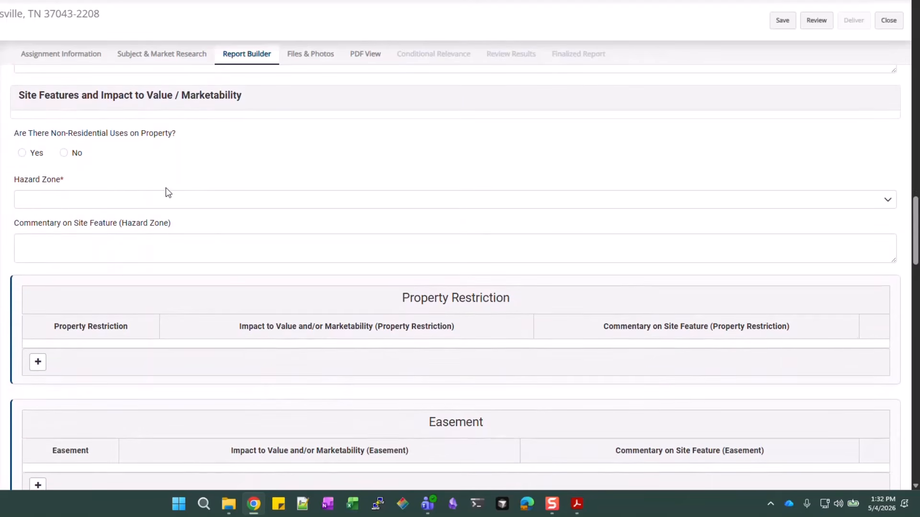
left_click(58, 203)
left_click(44, 239)
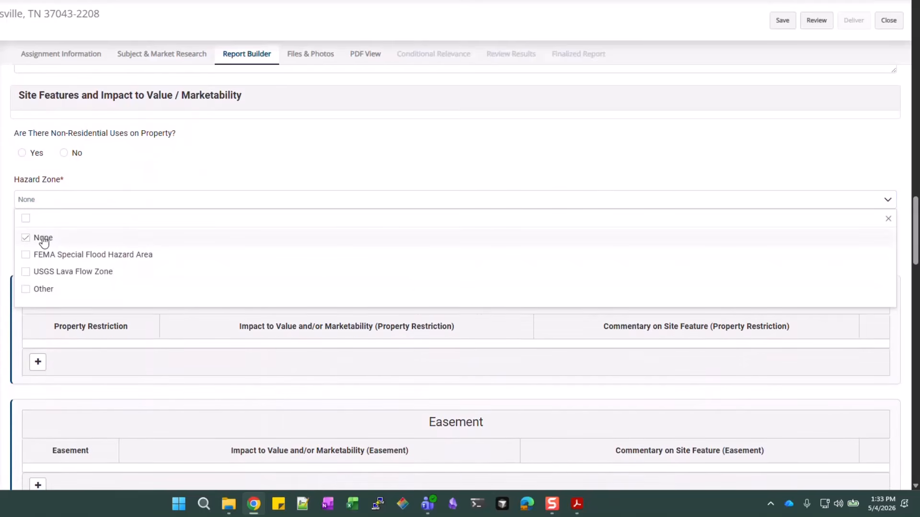
left_click(161, 170)
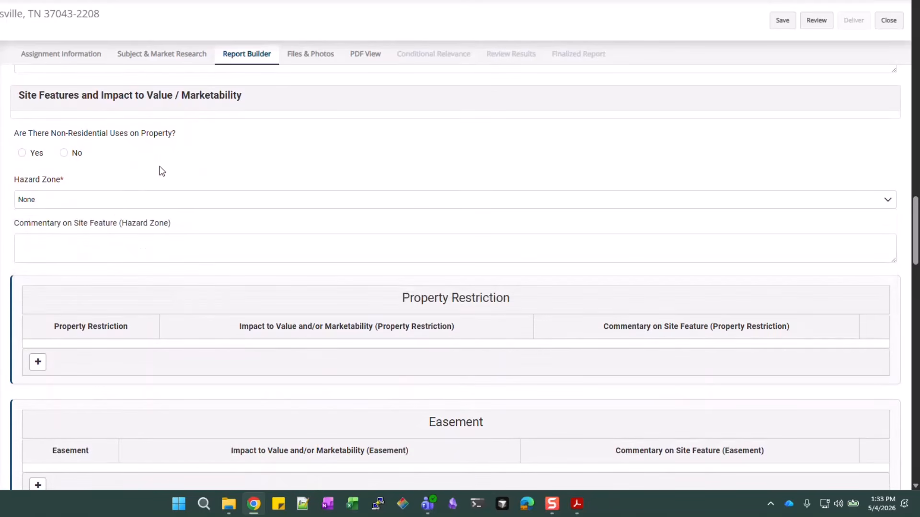
left_click(119, 204)
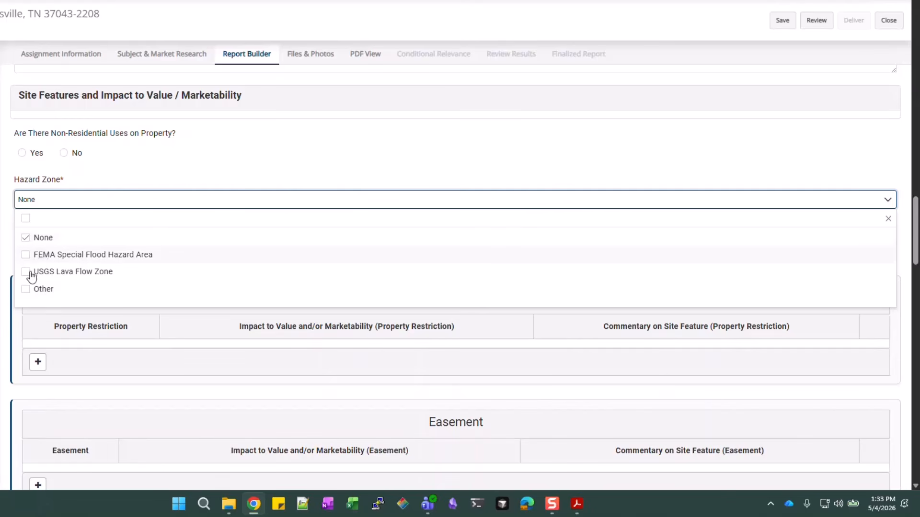
left_click(116, 178)
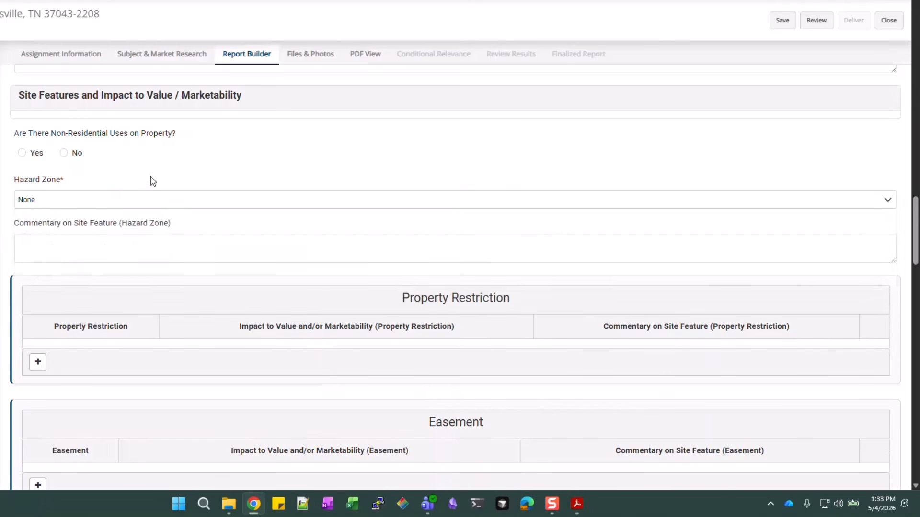
scroll(150, 181, "down", 1)
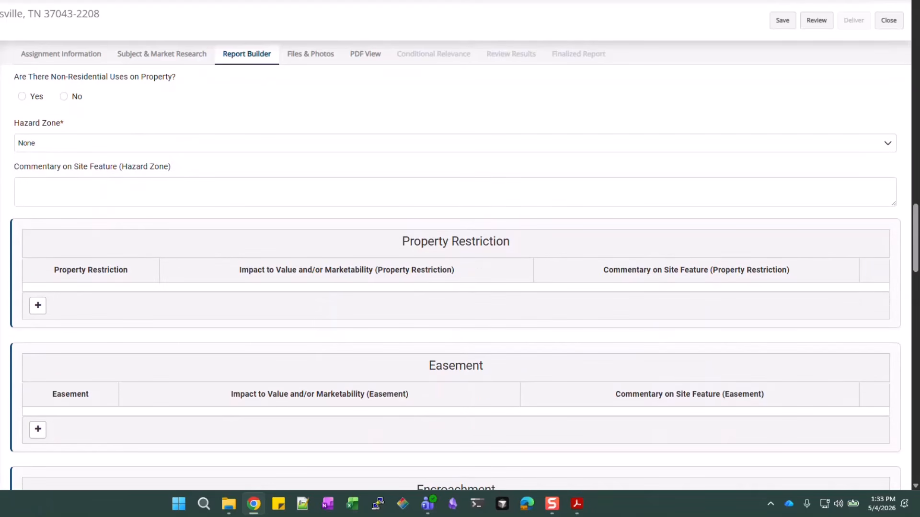
Set Site Characteristic to None and mark Broadband as available (Yes)
scroll(289, 379, "down", 3)
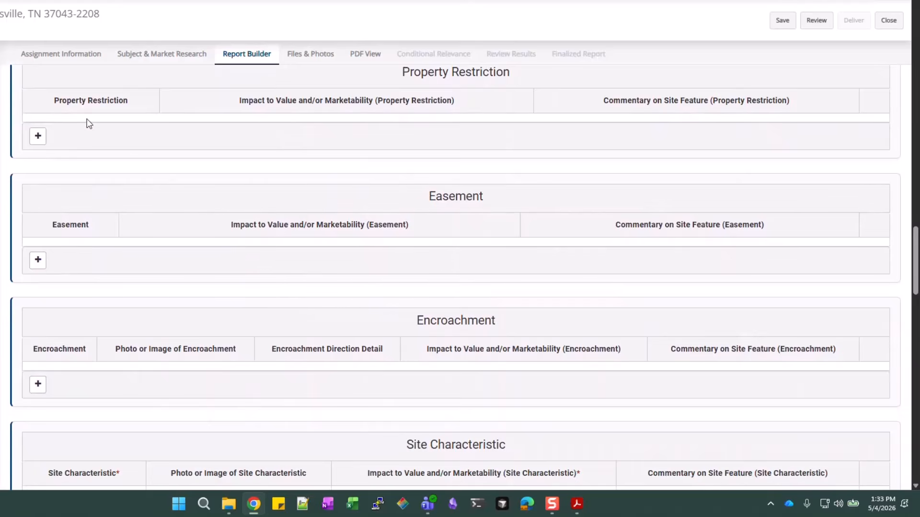
scroll(133, 143, "down", 1)
scroll(133, 143, "down", 1)
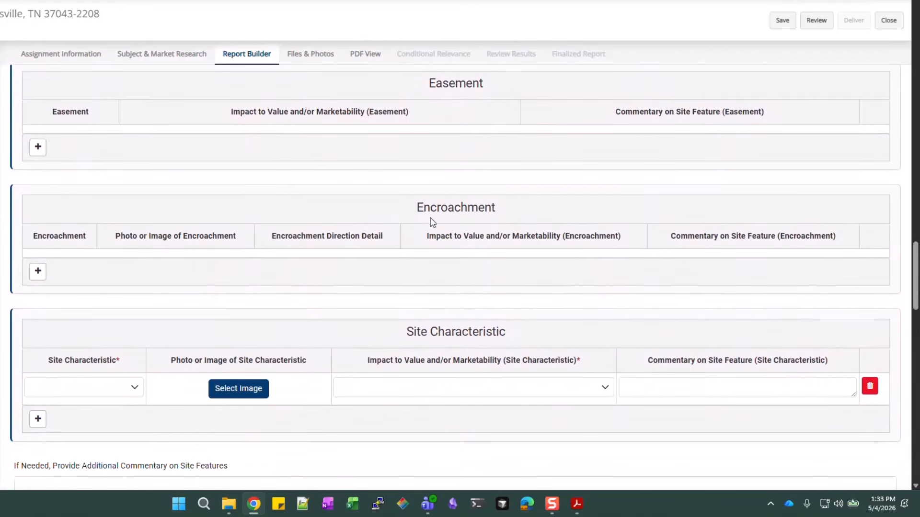
scroll(431, 334, "down", 2)
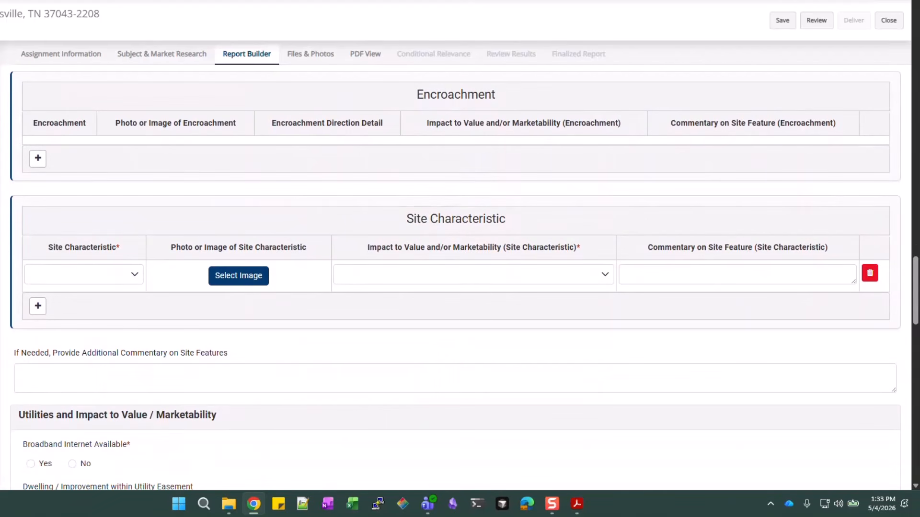
left_click(86, 279)
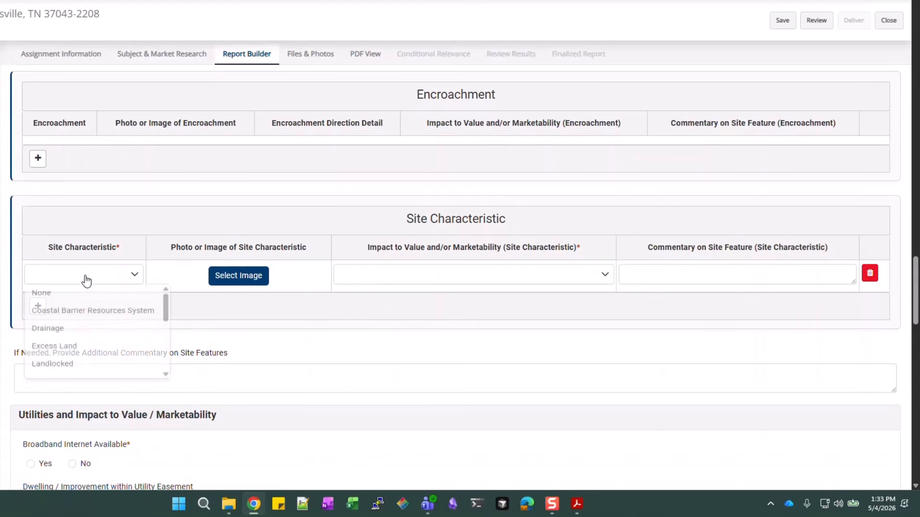
left_click(68, 294)
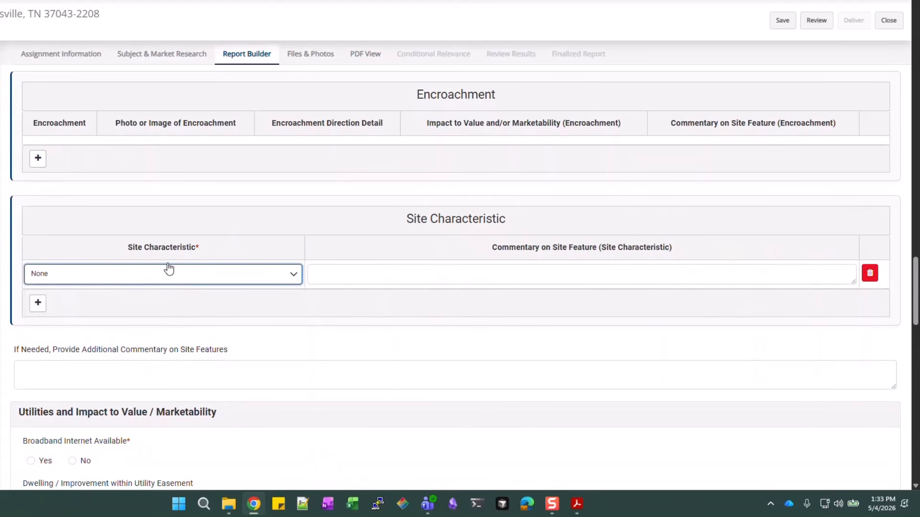
scroll(149, 307, "down", 1)
scroll(149, 307, "down", 4)
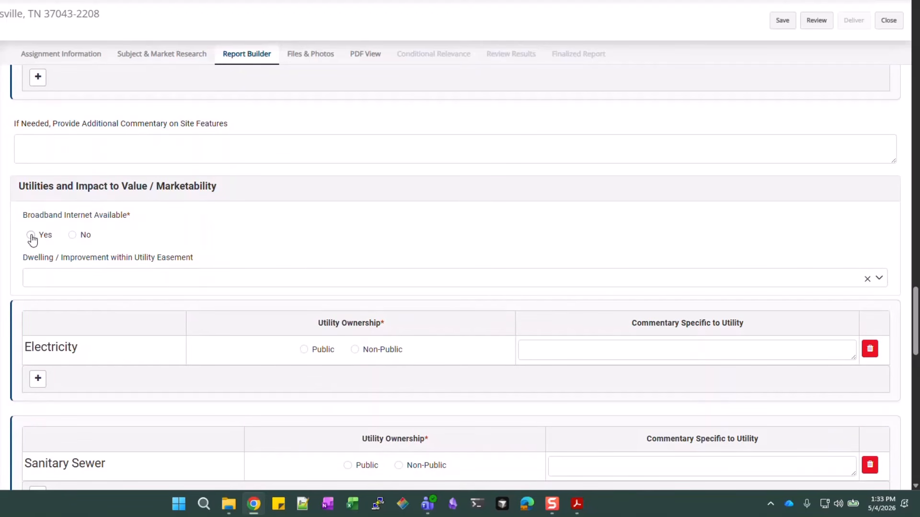
left_click(31, 236)
Set Electricity, Sanitary Sewer, Water and Gas ownership to Public
scroll(222, 245, "down", 2)
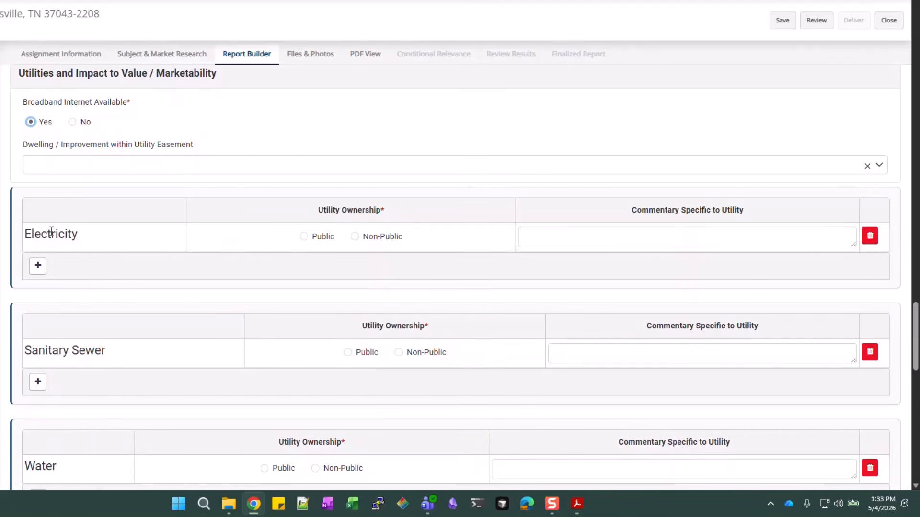
scroll(53, 259, "down", 2)
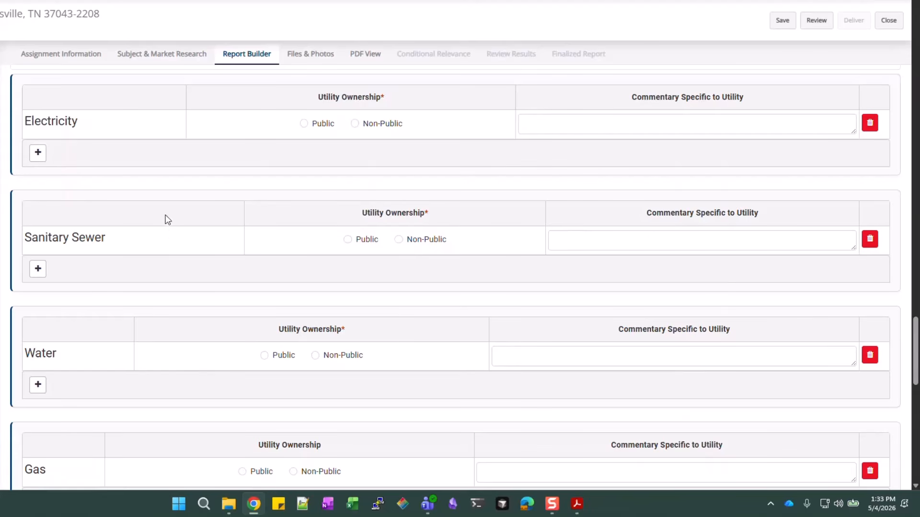
left_click(312, 125)
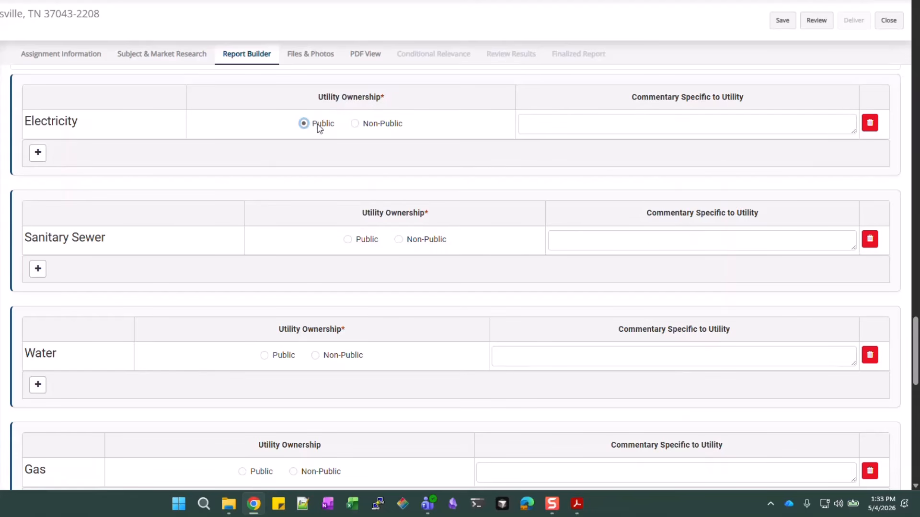
left_click(348, 241)
left_click(275, 356)
scroll(362, 348, "down", 1)
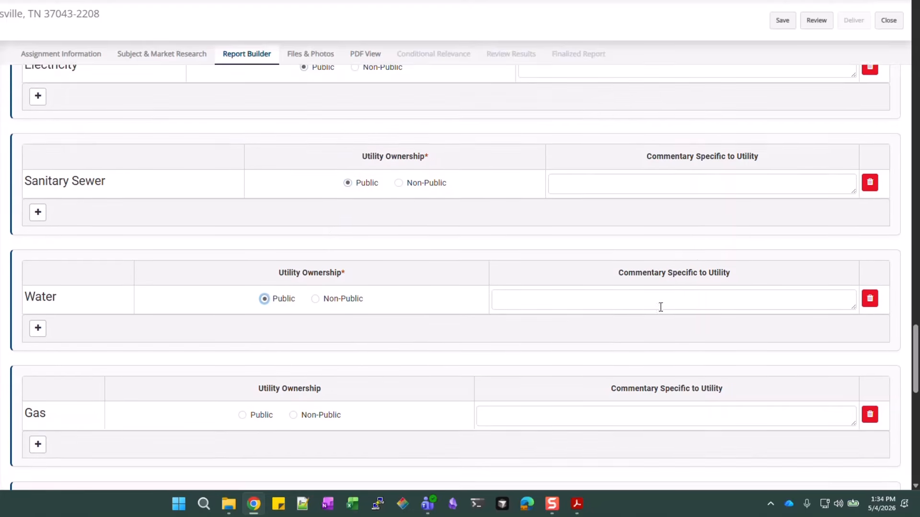
scroll(232, 361, "down", 1)
left_click(242, 359)
scroll(242, 359, "down", 7)
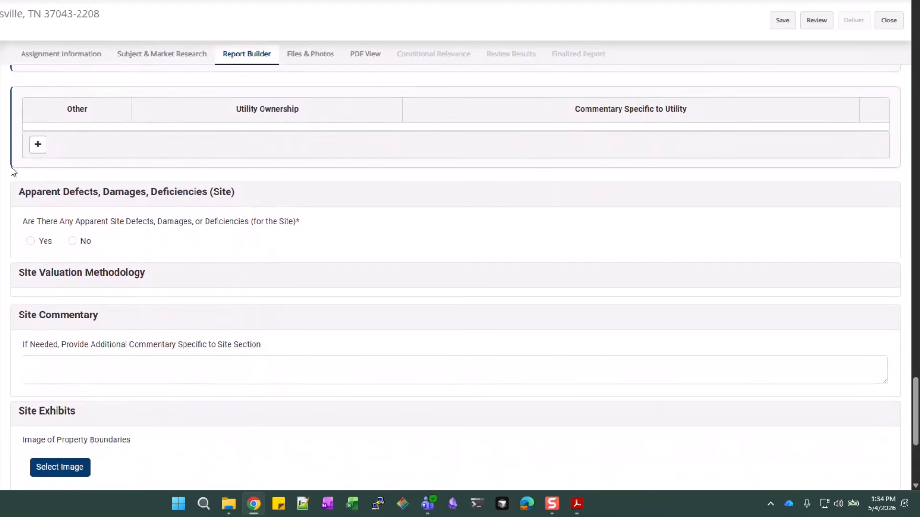
Answer No to apparent site defects, damages or deficiencies and scroll to Site Exhibits
left_click(73, 241)
scroll(278, 363, "down", 5)
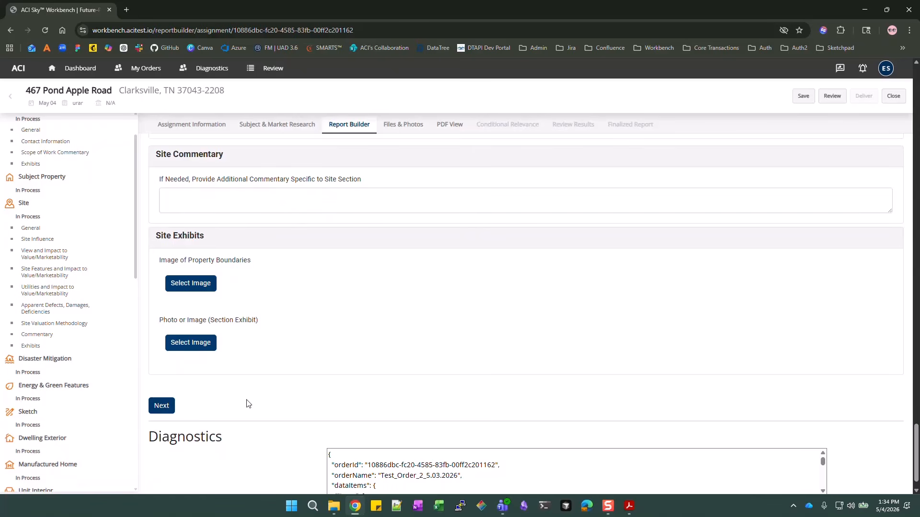
scroll(32, 209, "down", 2)
scroll(33, 210, "down", 1)
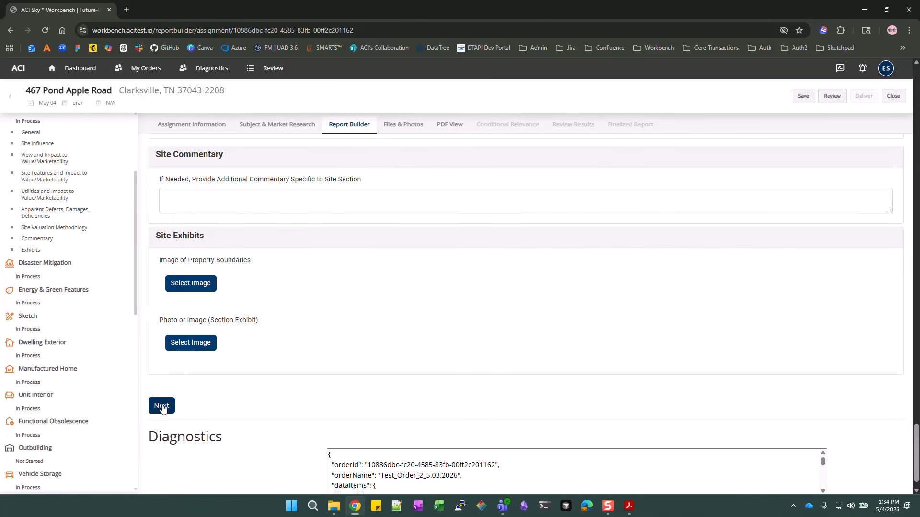
Give the Residential view a Full range of view and a Neutral view impact
scroll(516, 337, "up", 4)
scroll(517, 337, "up", 10)
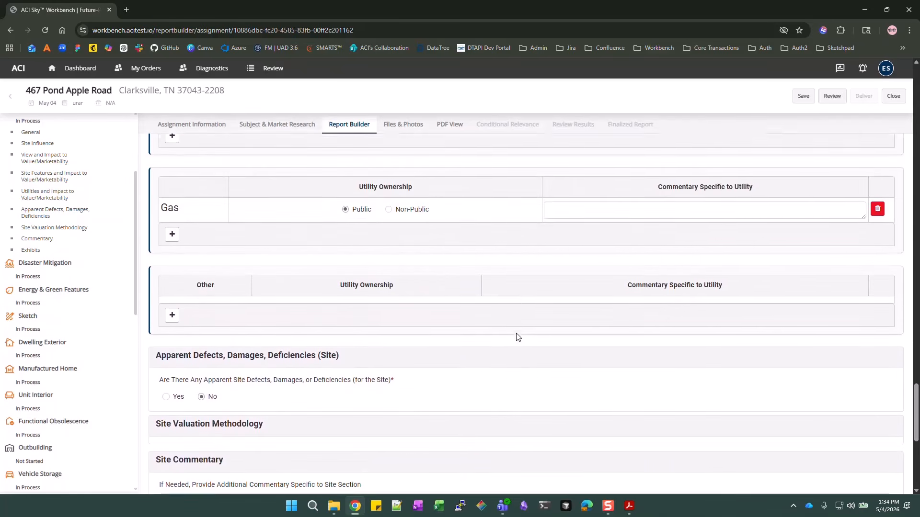
scroll(517, 337, "up", 10)
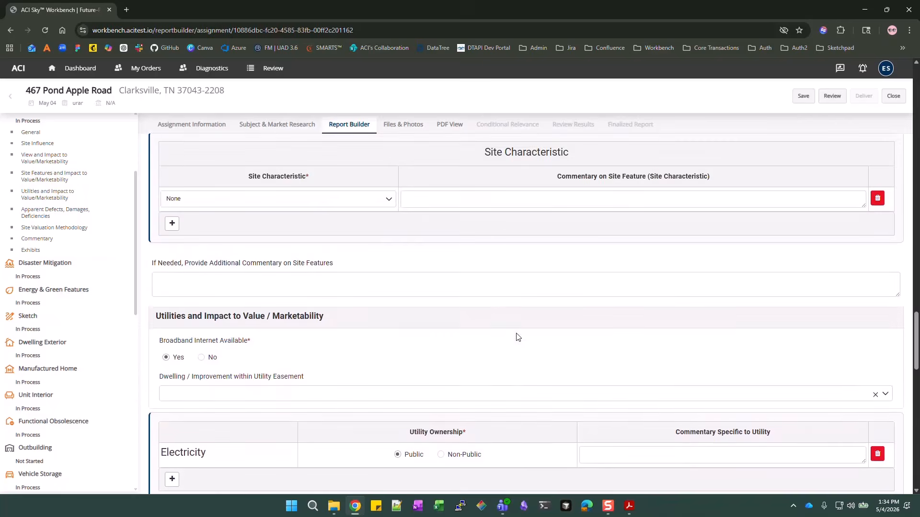
scroll(516, 334, "up", 8)
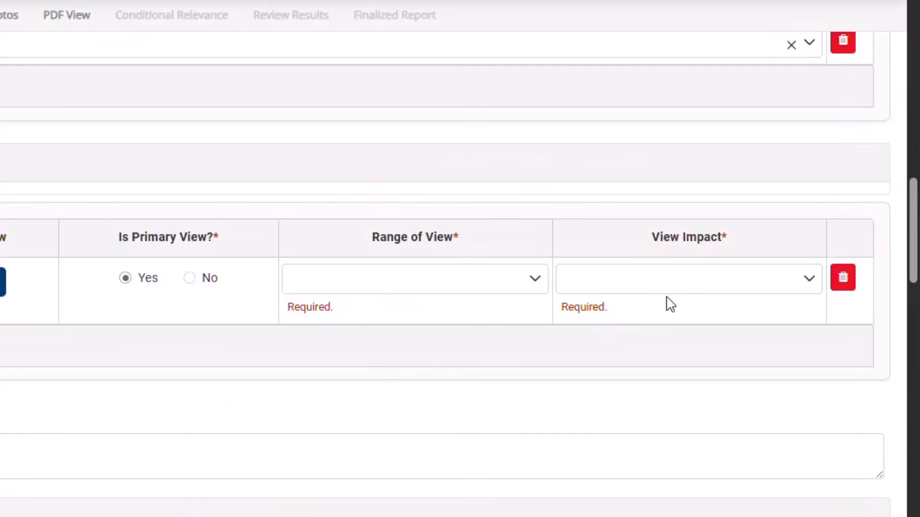
left_click(534, 285)
left_click(314, 319)
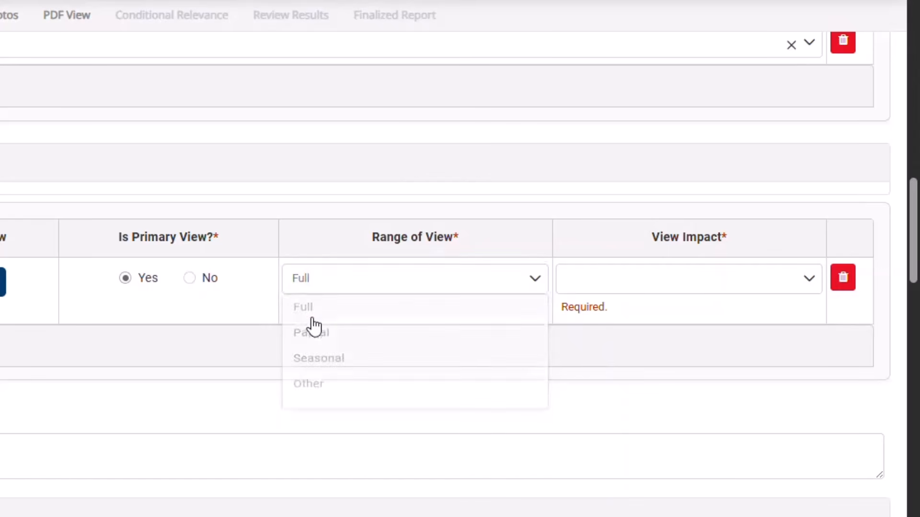
left_click(727, 287)
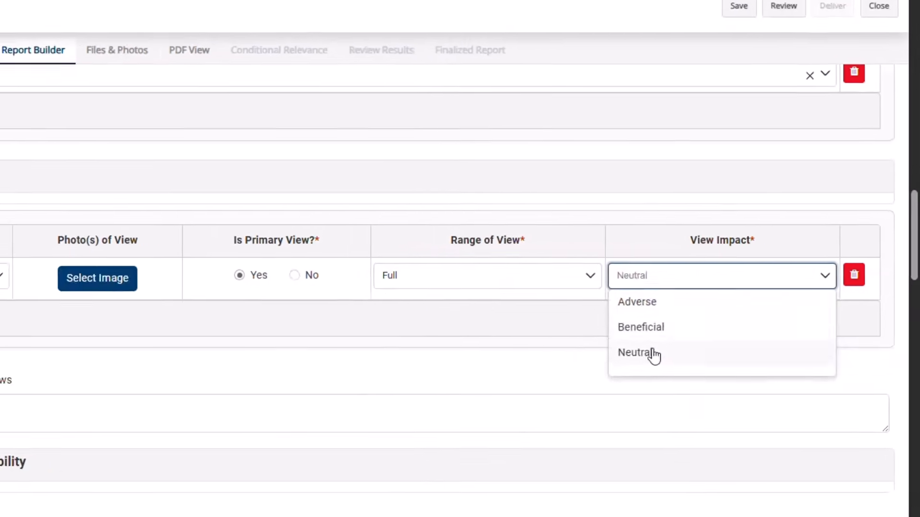
left_click(637, 352)
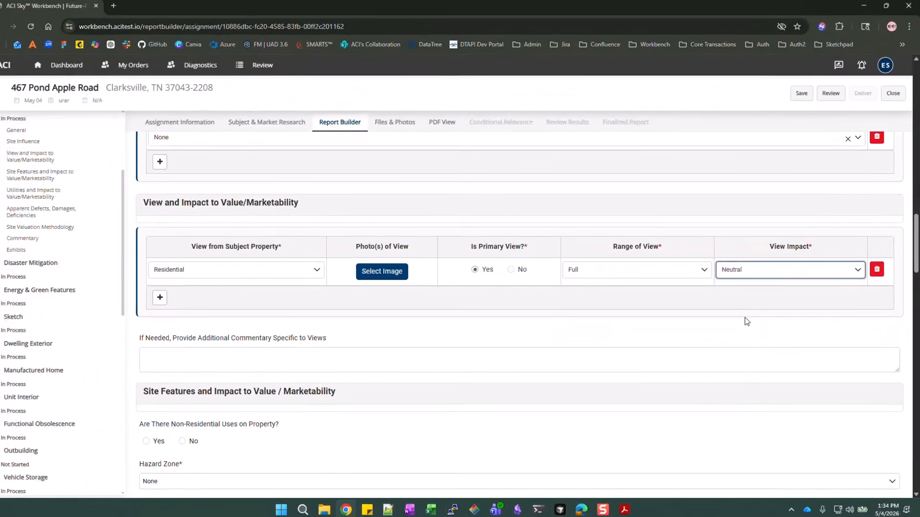
scroll(552, 353, "up", 5)
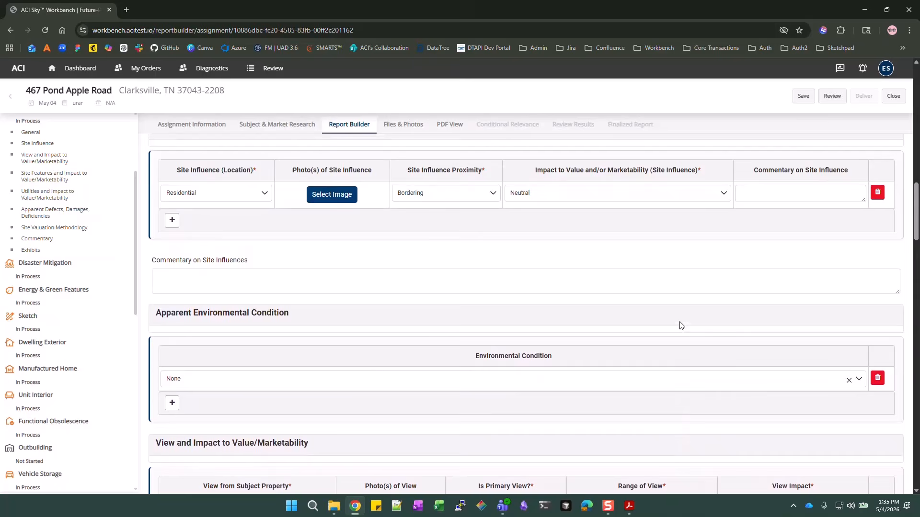
Review the Site section to the bottom and advance with Next
scroll(680, 326, "up", 10)
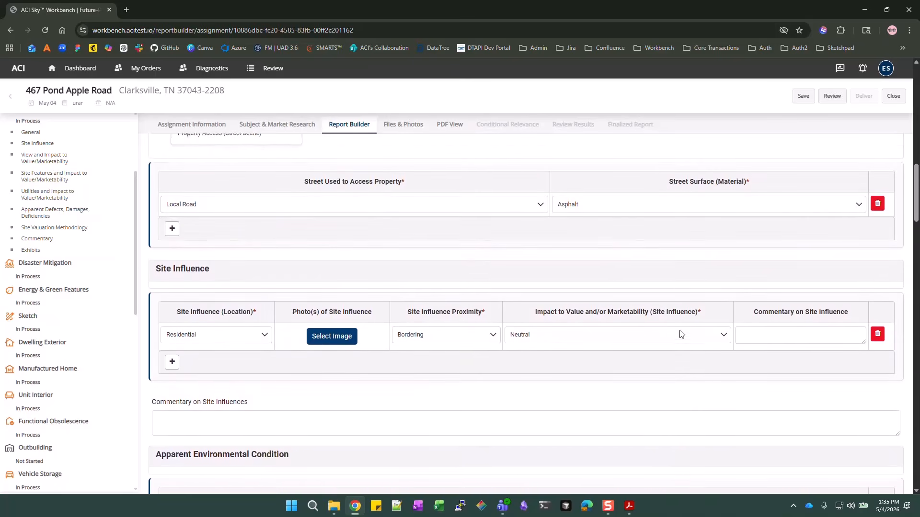
scroll(680, 334, "up", 10)
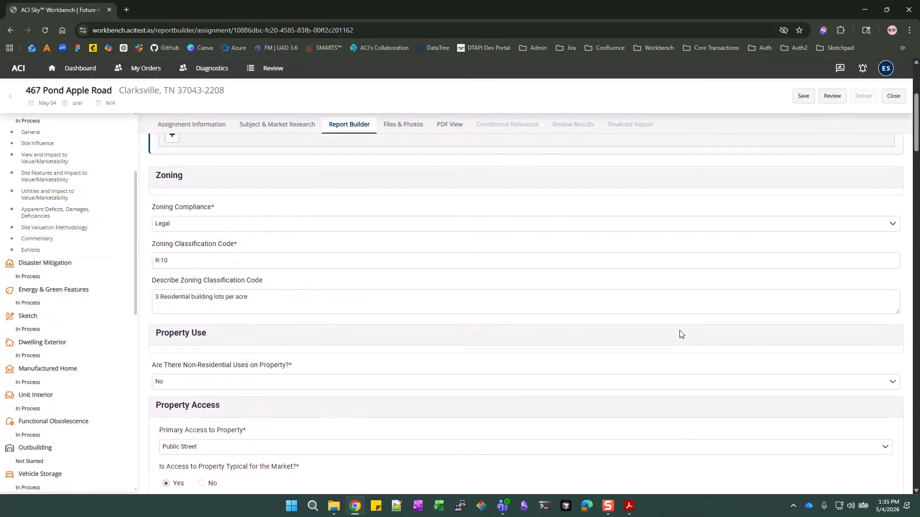
scroll(682, 334, "down", 10)
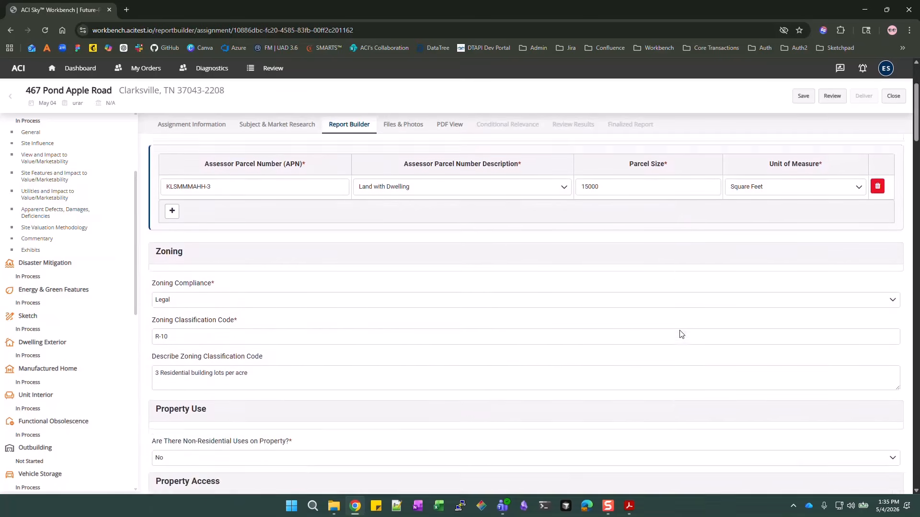
scroll(288, 370, "down", 10)
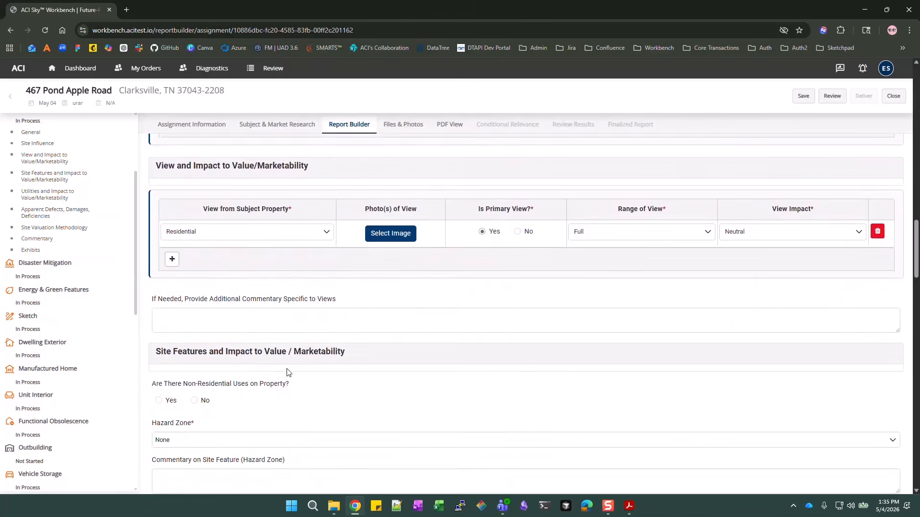
scroll(288, 372, "down", 10)
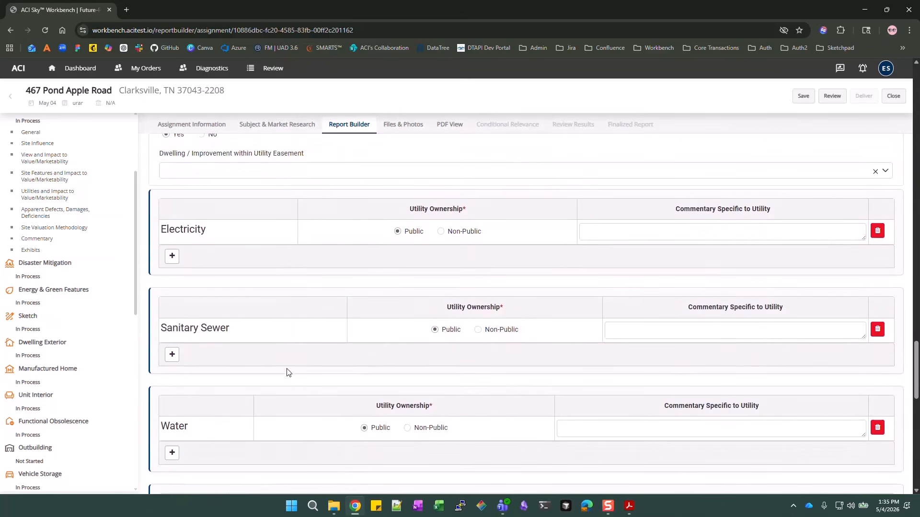
scroll(287, 372, "down", 2)
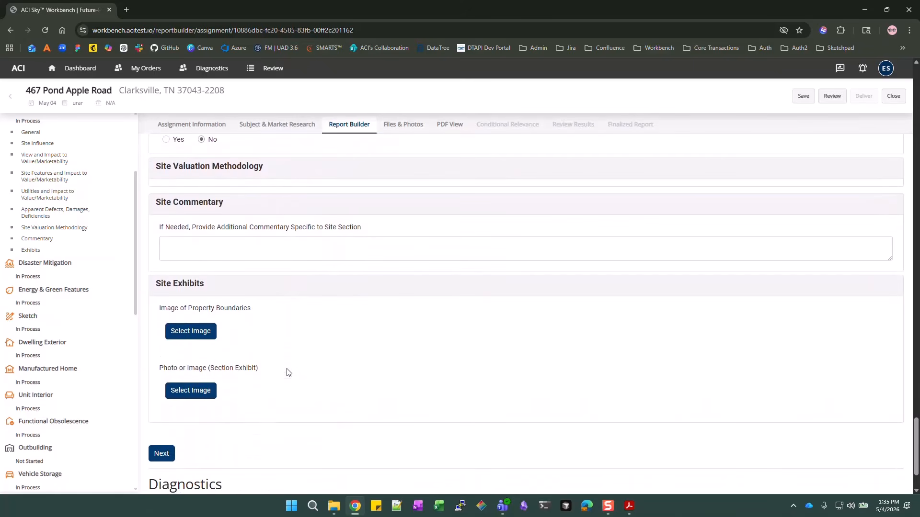
left_click(163, 457)
Move to Disaster Mitigation and check None as the Disaster Mitigation Feature
left_click(163, 457)
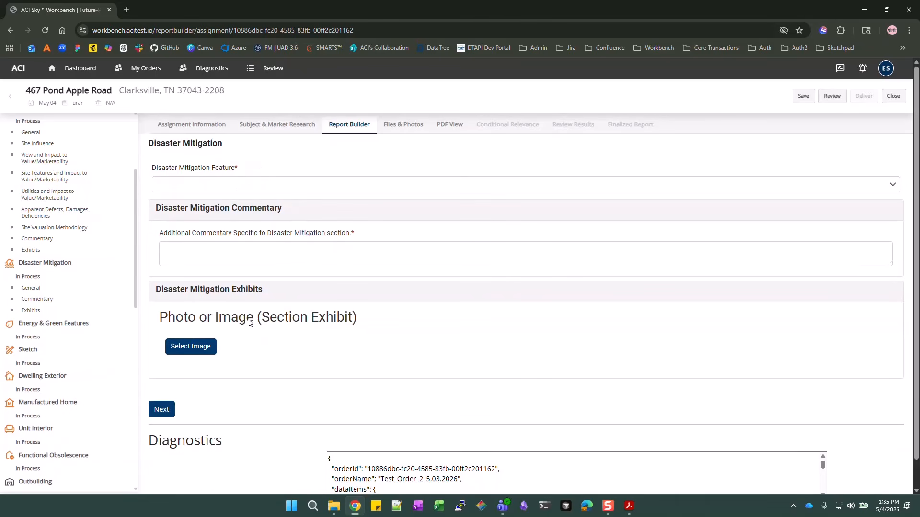
left_click(270, 192)
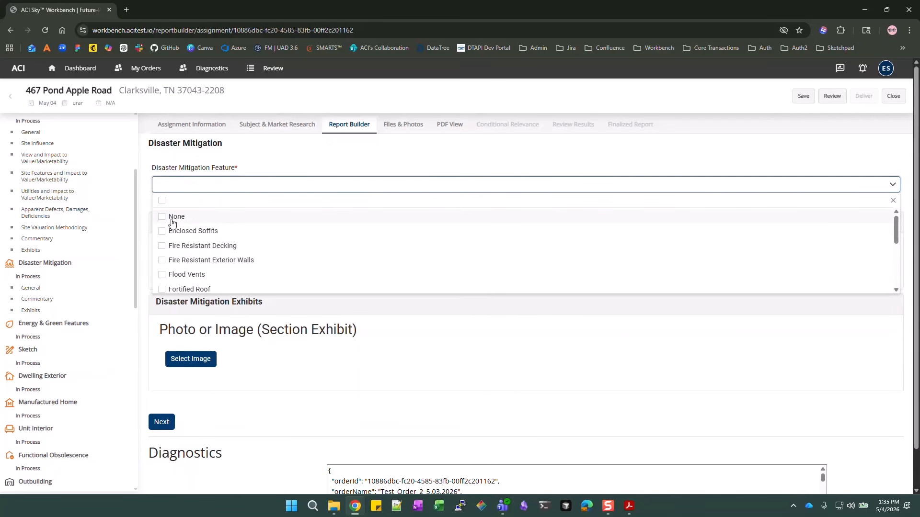
left_click(174, 218)
left_click(464, 163)
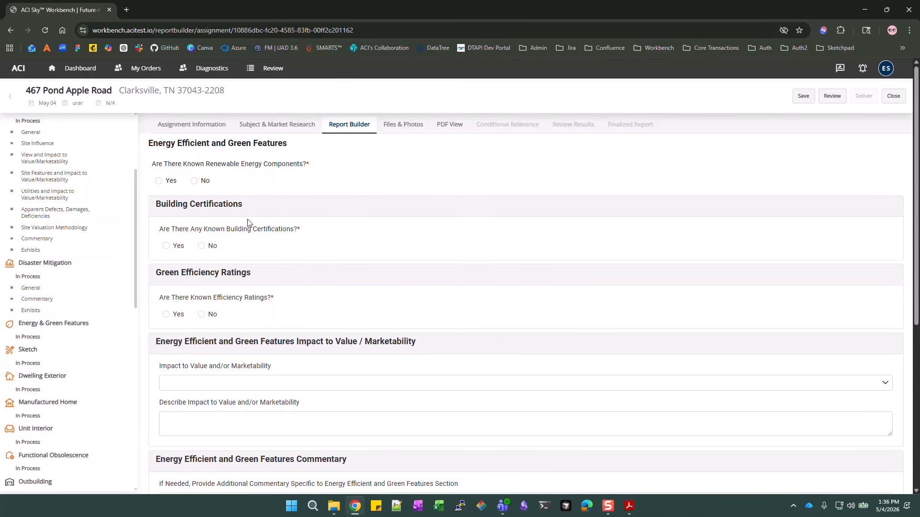
Answer No to renewable energy components, building certifications and efficiency ratings
left_click(194, 180)
left_click(202, 247)
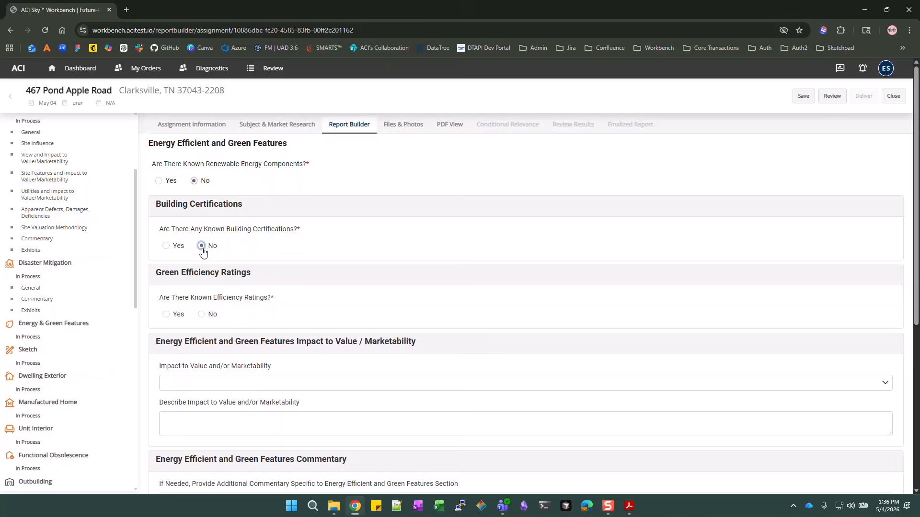
left_click(201, 315)
scroll(433, 384, "down", 4)
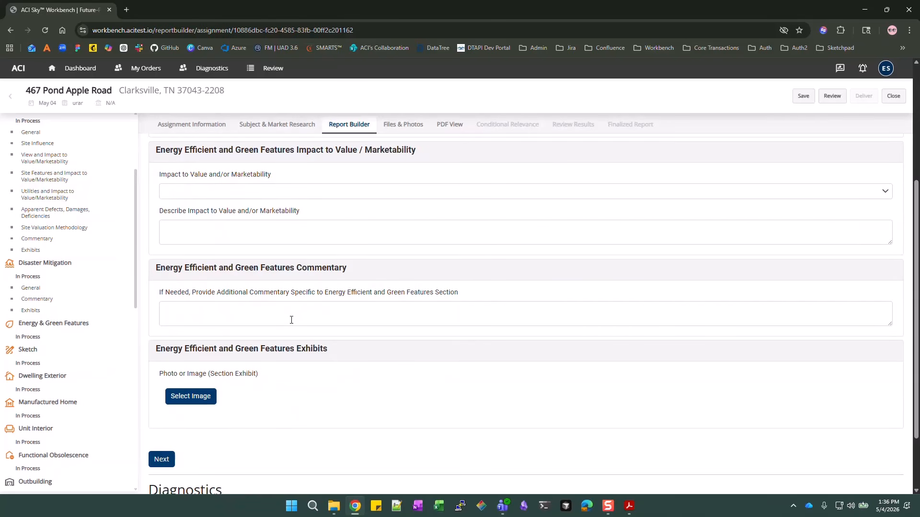
scroll(281, 211, "up", 4)
scroll(218, 229, "down", 5)
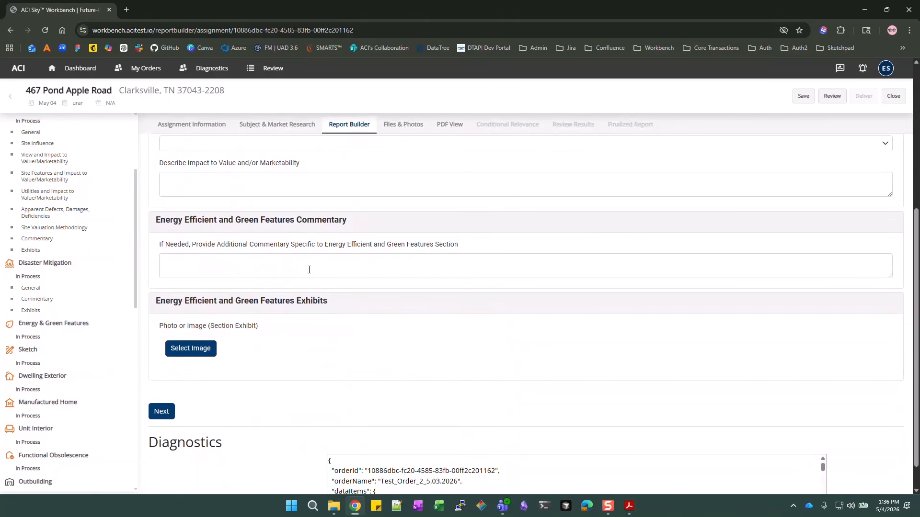
scroll(232, 249, "down", 1)
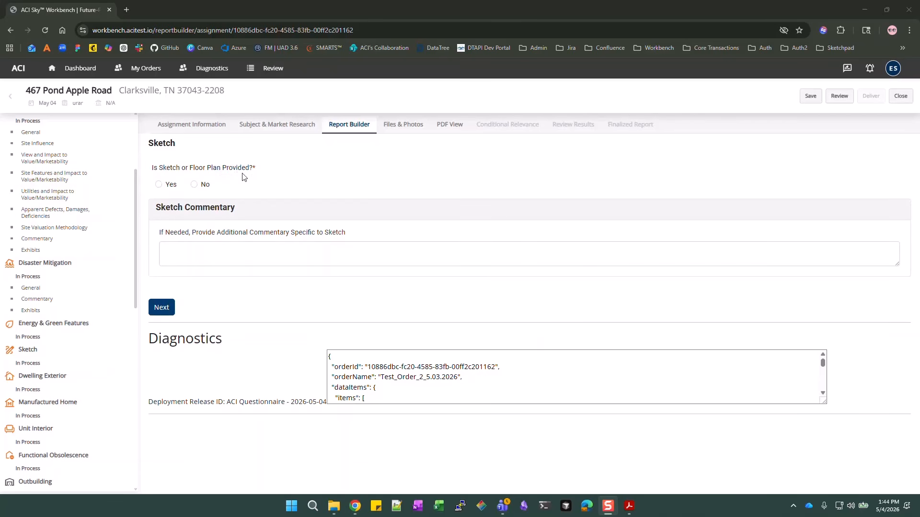
Answer Yes to sketch or floor plan provided and choose the ANSI measurement standard
left_click(172, 182)
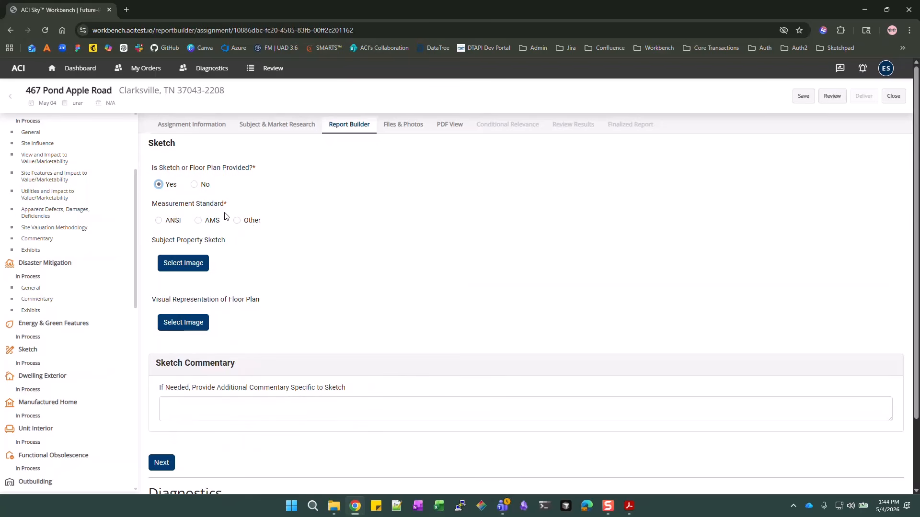
left_click(158, 221)
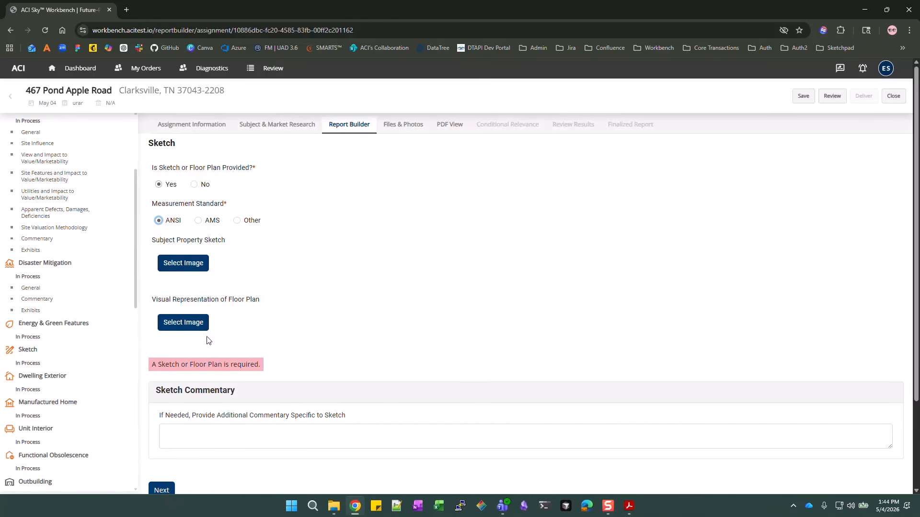
Upload SF2_Sketch from Appendix D-1 SF2_Appraisal > Images as the subject property sketch image
left_click(190, 271)
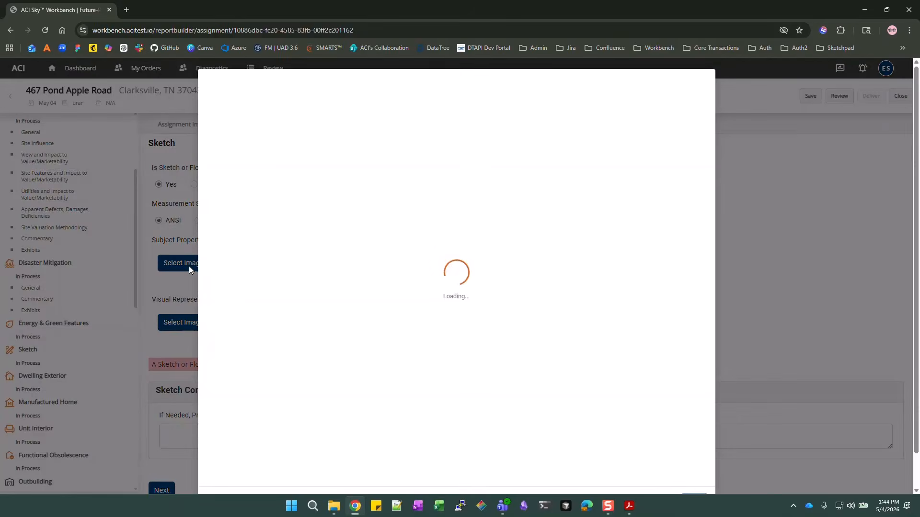
left_click(408, 158)
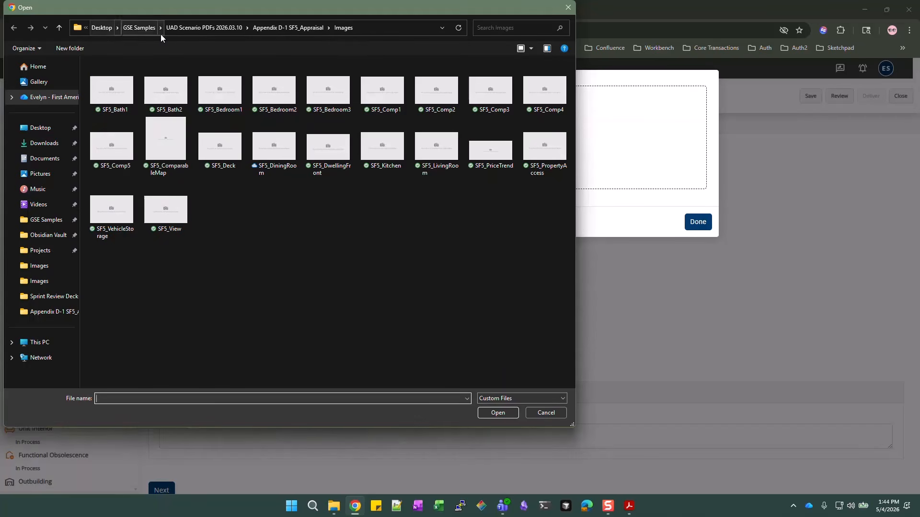
left_click(145, 27)
double_click(174, 124)
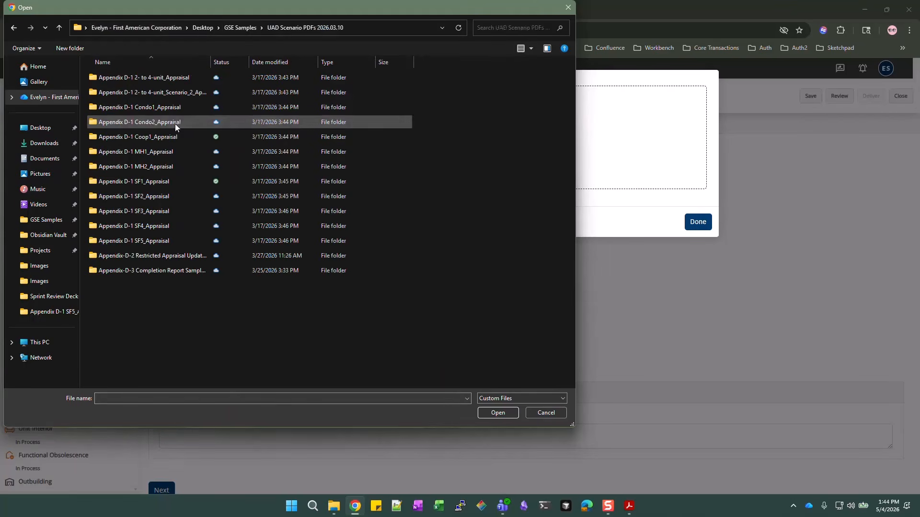
double_click(158, 196)
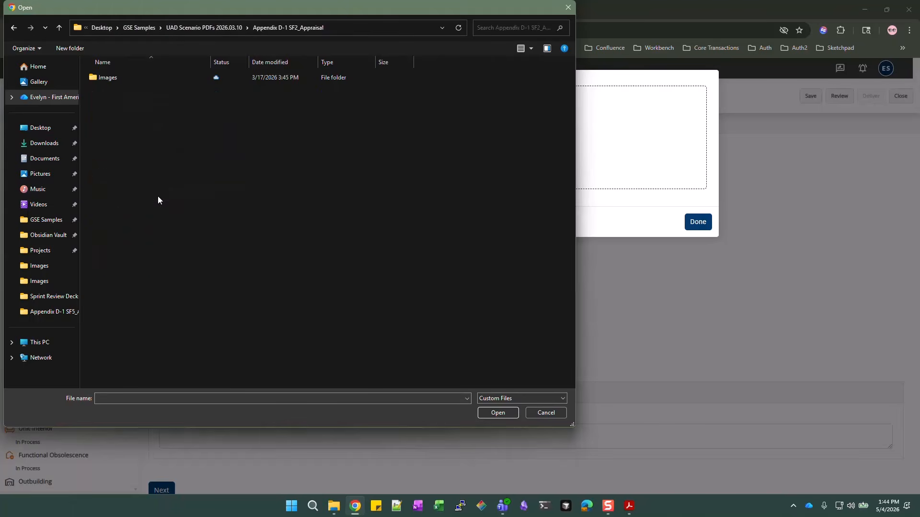
double_click(139, 78)
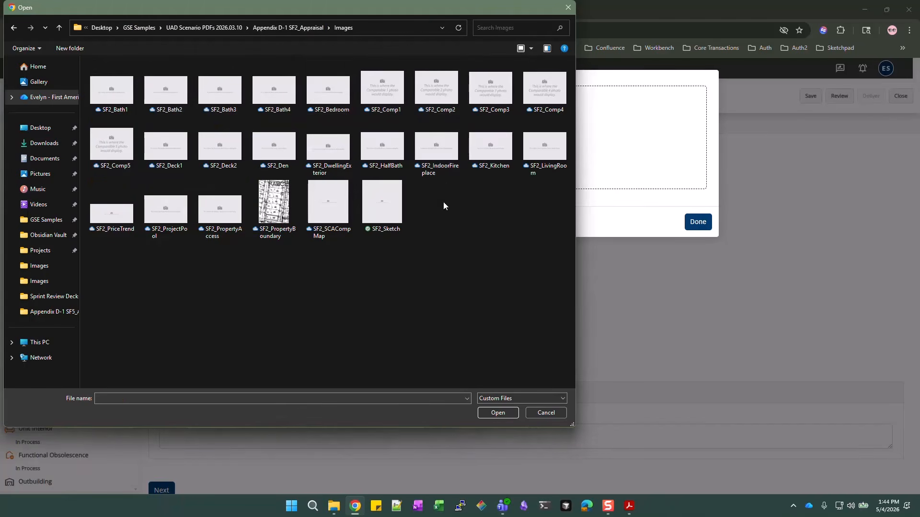
left_click(382, 204)
left_click(493, 416)
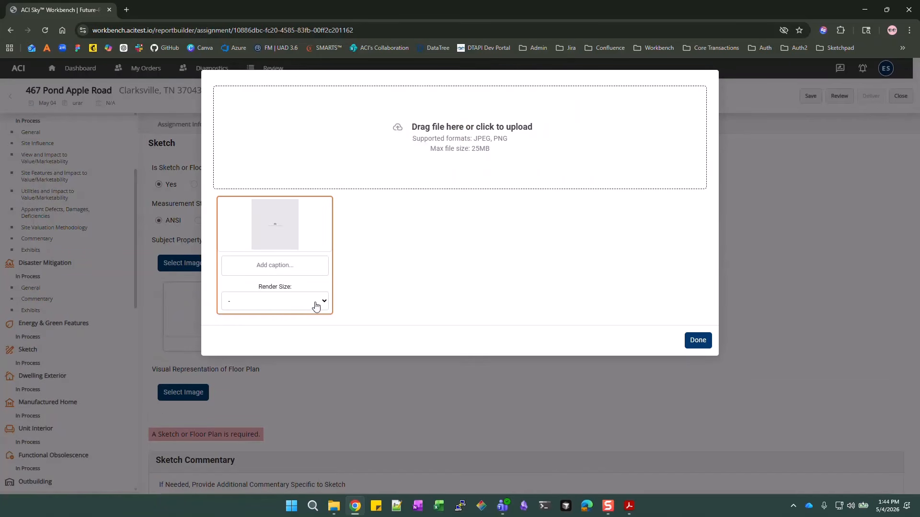
Give the uploaded image the caption 'Sketch' and add it under Subject Property Sketch
left_click(311, 303)
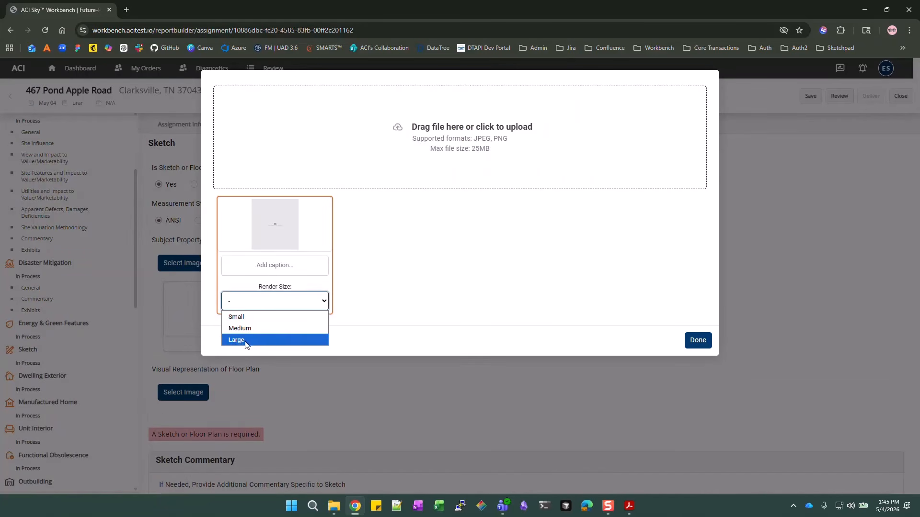
left_click(301, 274)
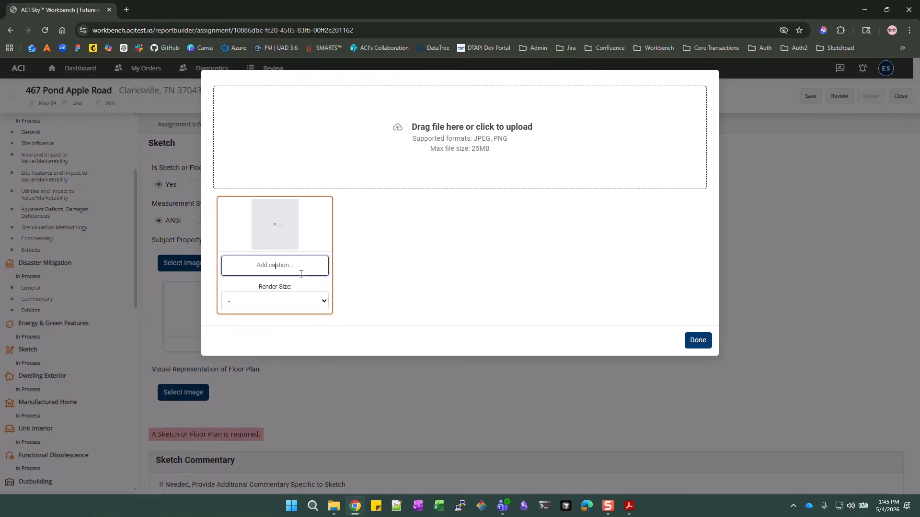
type("Sketch")
left_click(698, 341)
scroll(297, 238, "down", 2)
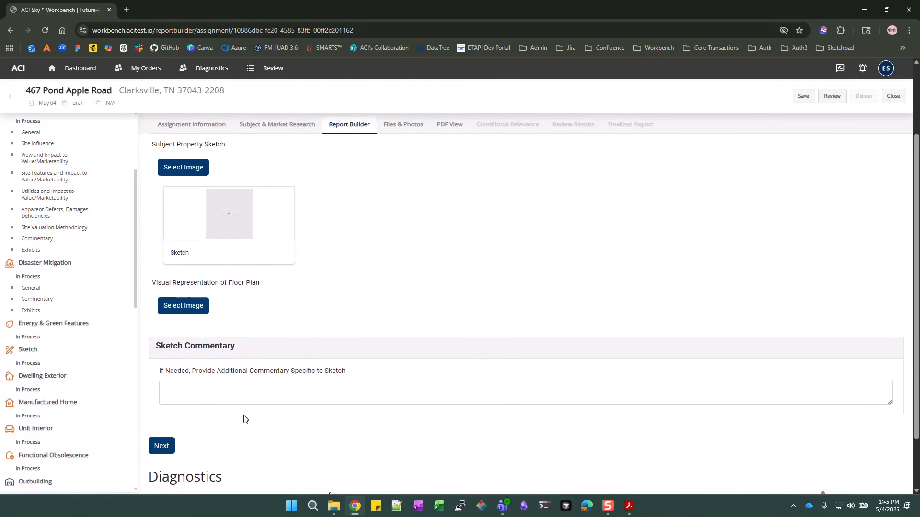
Leave Sketch Commentary empty and continue past the Sketch section with Next
left_click(217, 391)
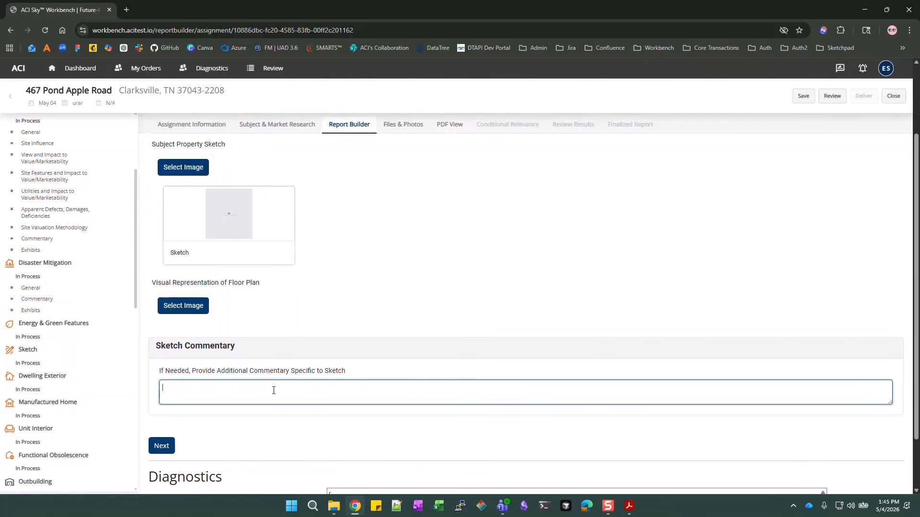
scroll(254, 348, "down", 1)
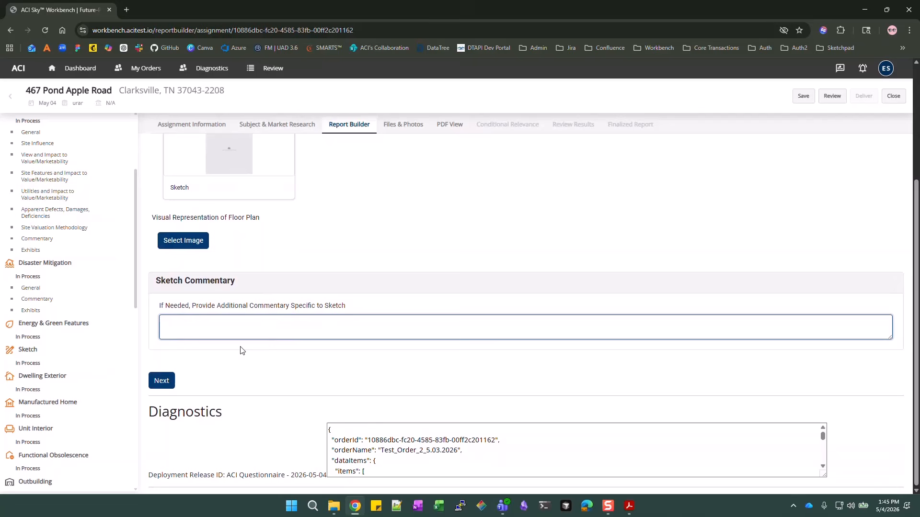
left_click(161, 382)
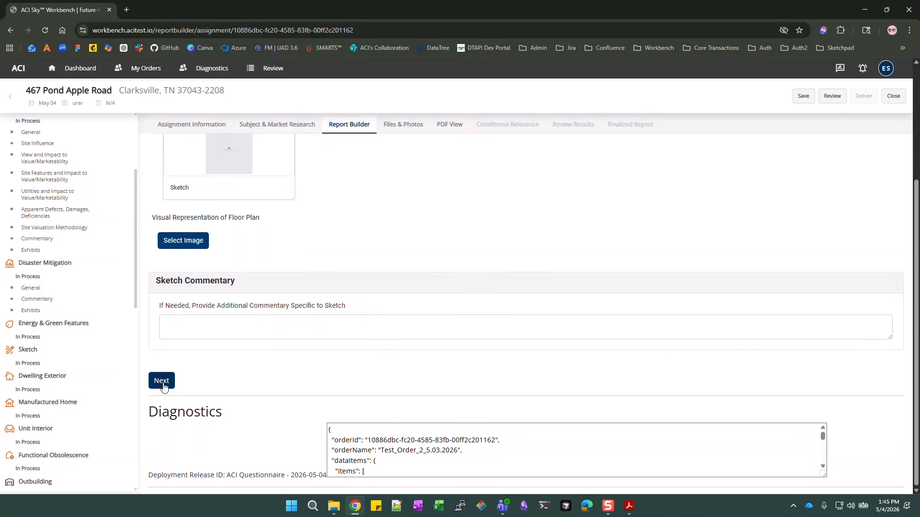
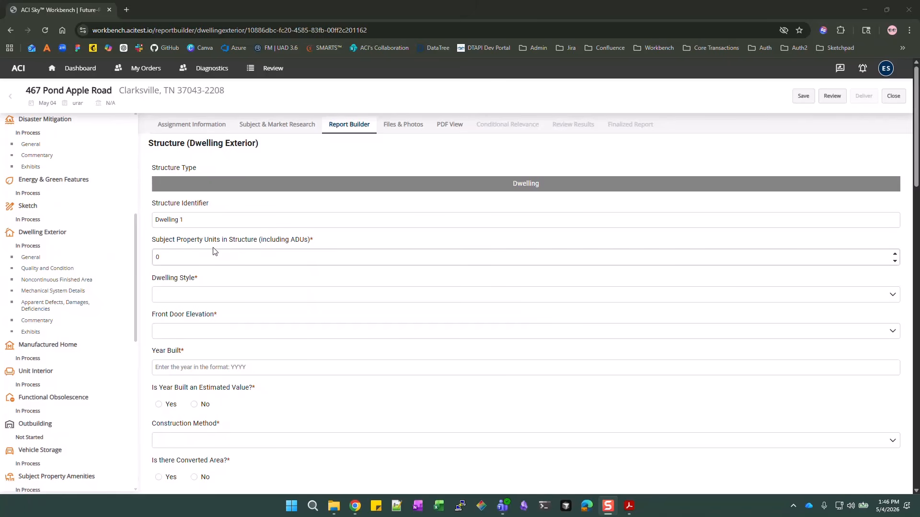
Keep the structure identifier as Dwelling 1, set Units to 1 and Dwelling Style to Ranch
double_click(223, 224)
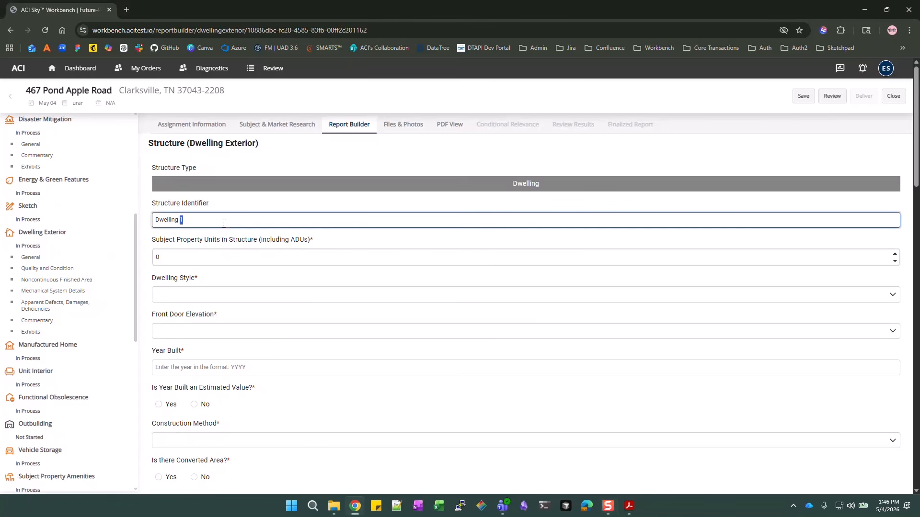
left_click_drag(210, 218, 149, 225)
left_click(223, 218)
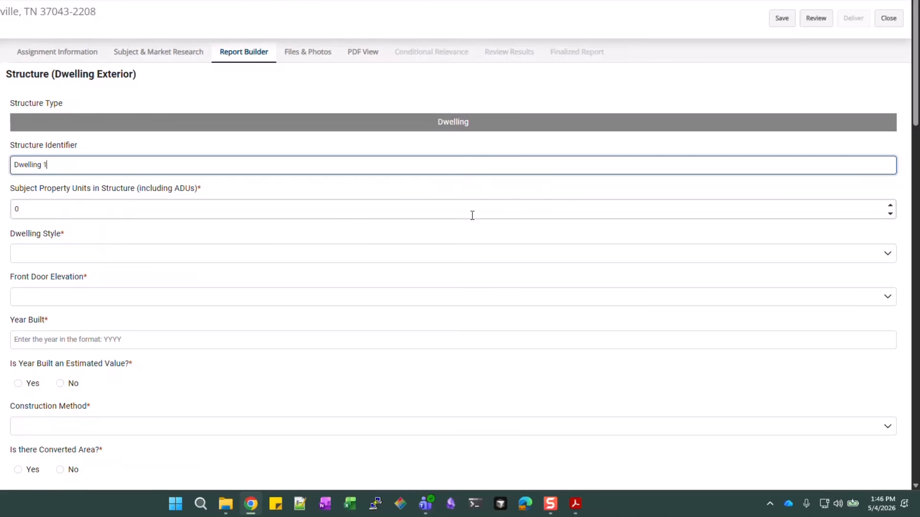
left_click(43, 212)
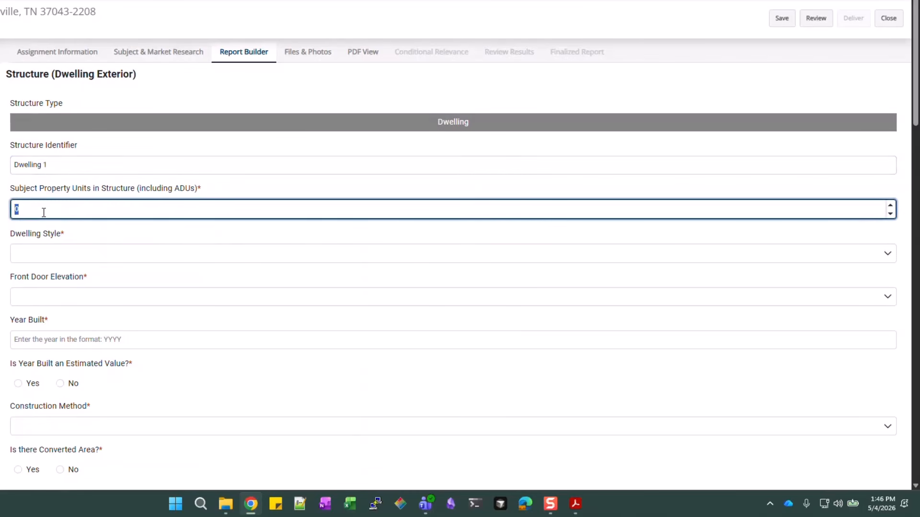
left_click(82, 257)
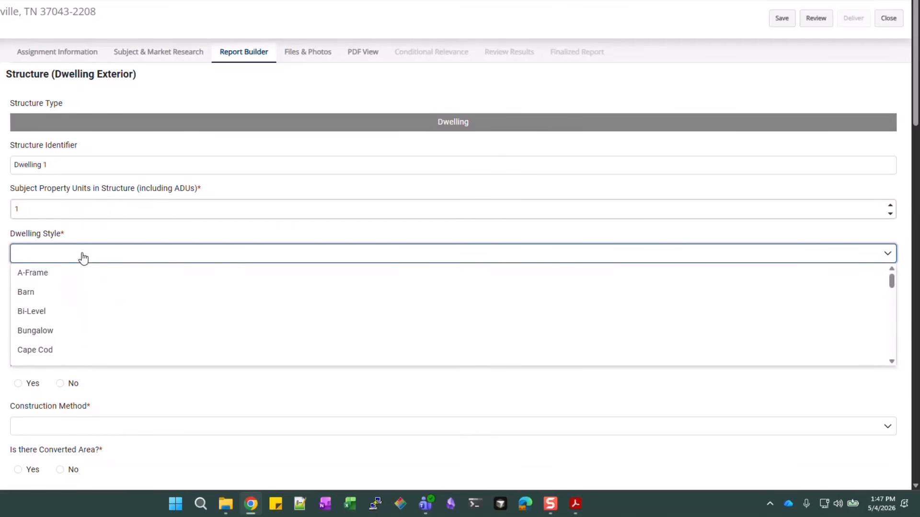
scroll(67, 302, "down", 5)
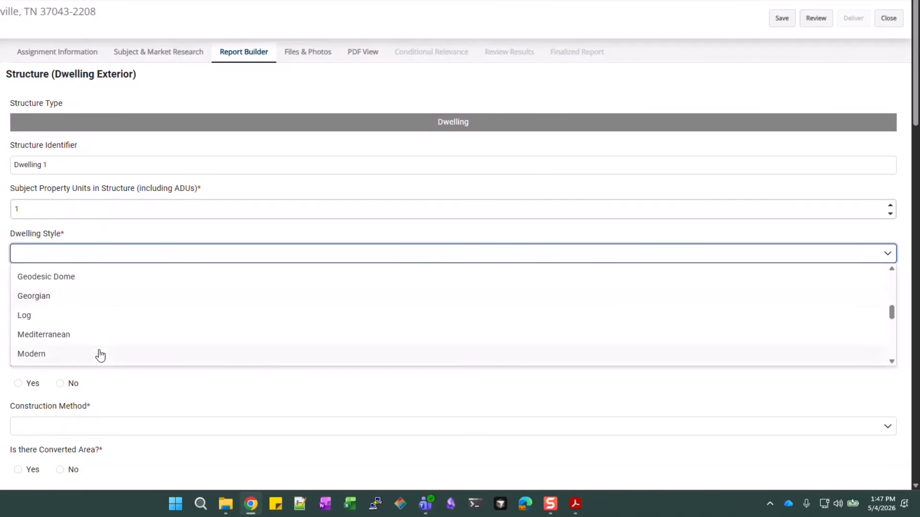
scroll(78, 310, "down", 3)
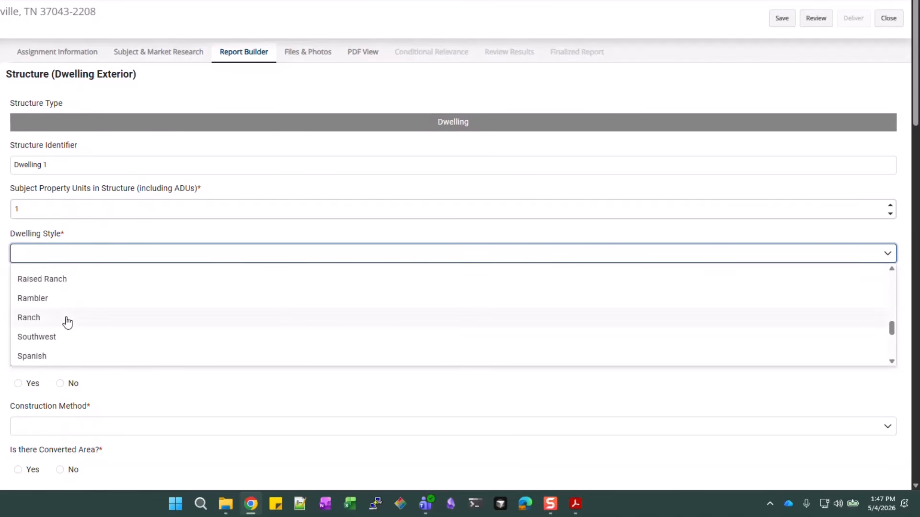
left_click(67, 317)
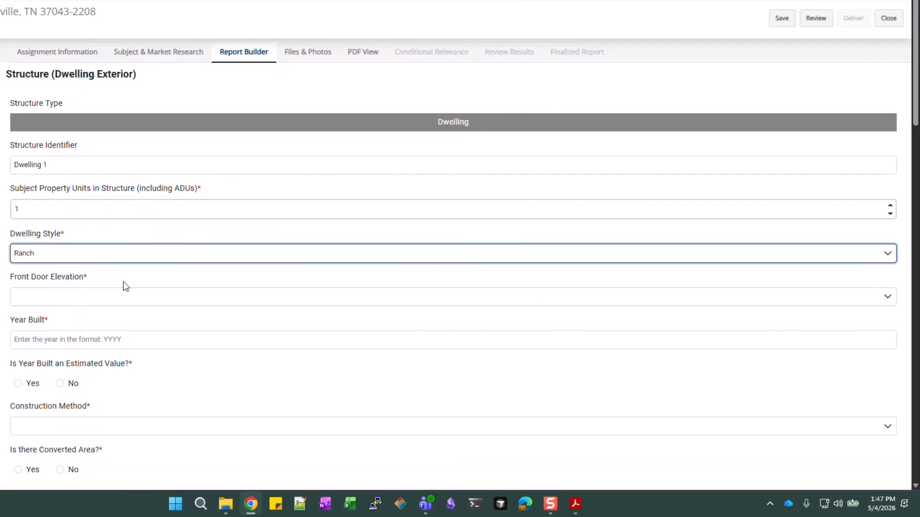
Set front door elevation to Ground Level, Year Built 2018 (not estimated), and Site Built construction
left_click(125, 303)
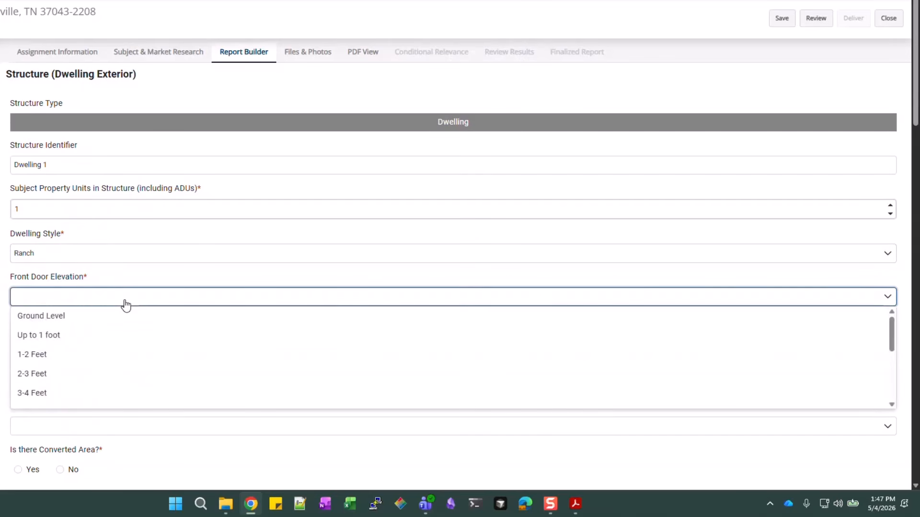
left_click(58, 319)
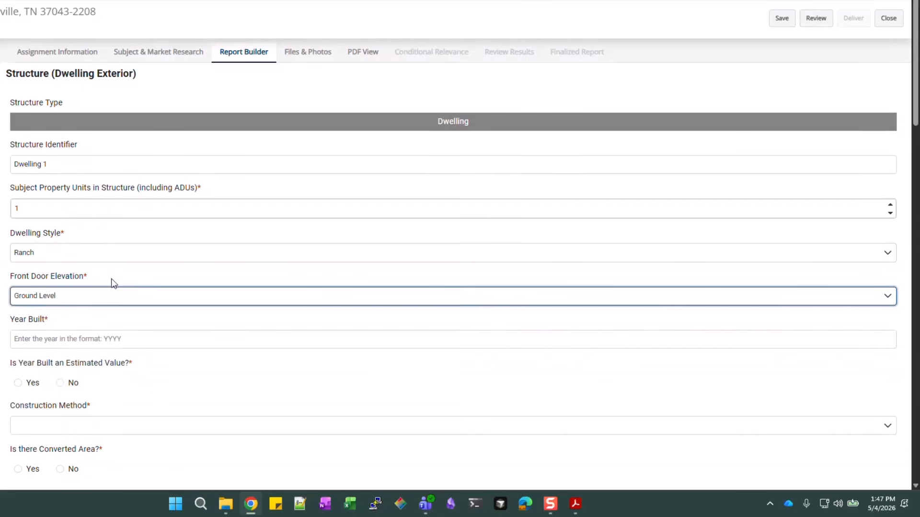
scroll(175, 240, "down", 2)
left_click(180, 226)
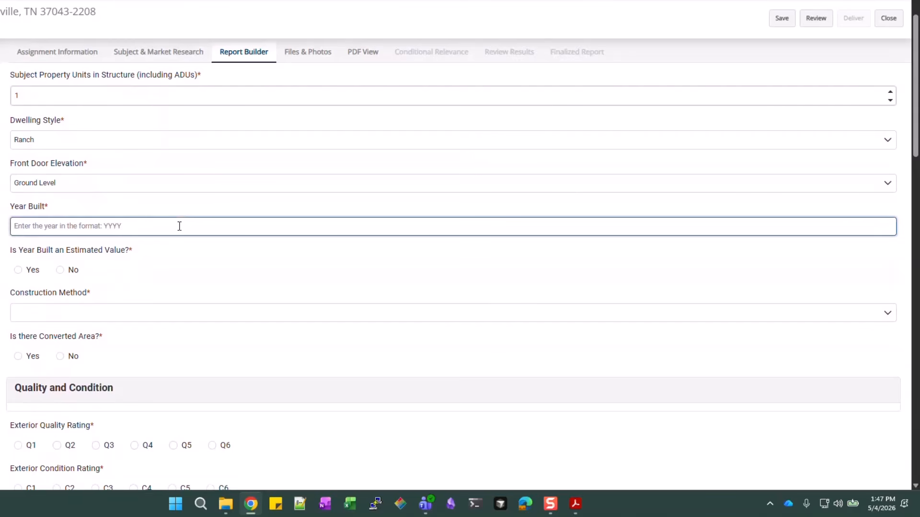
type("2018")
left_click(68, 271)
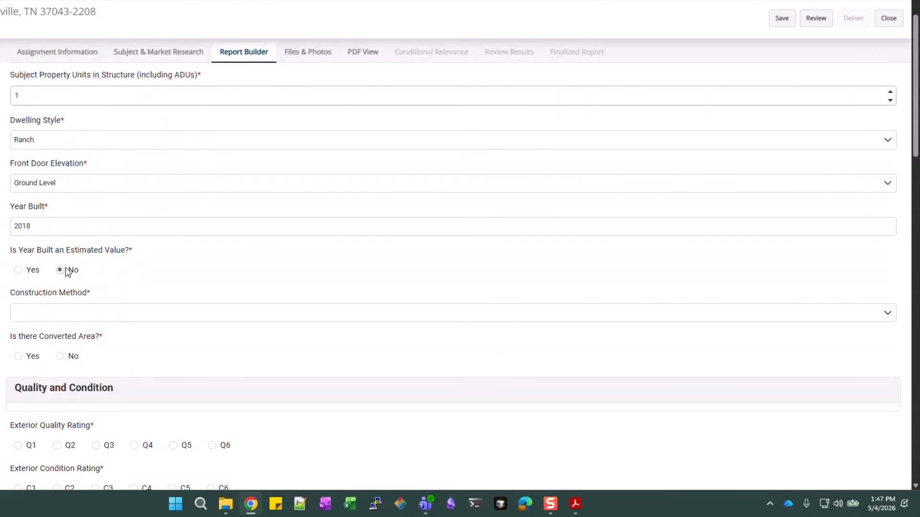
left_click(214, 315)
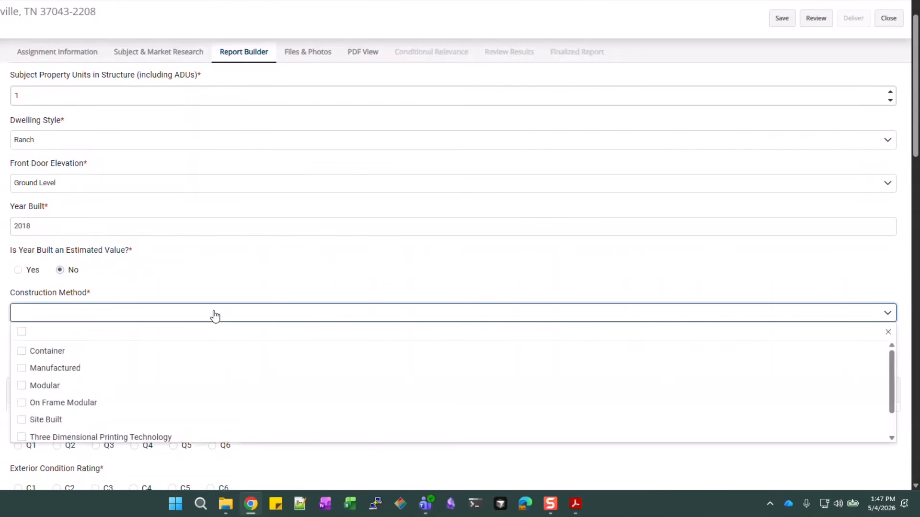
left_click(35, 425)
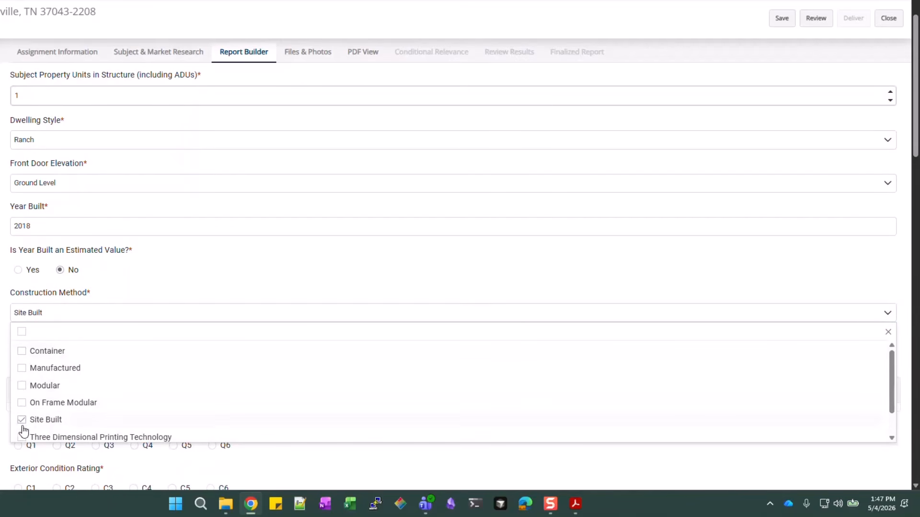
left_click(178, 266)
Answer No to Converted Area, rate exterior quality Q4 and condition C3, and add an exterior feature
scroll(203, 263, "down", 3)
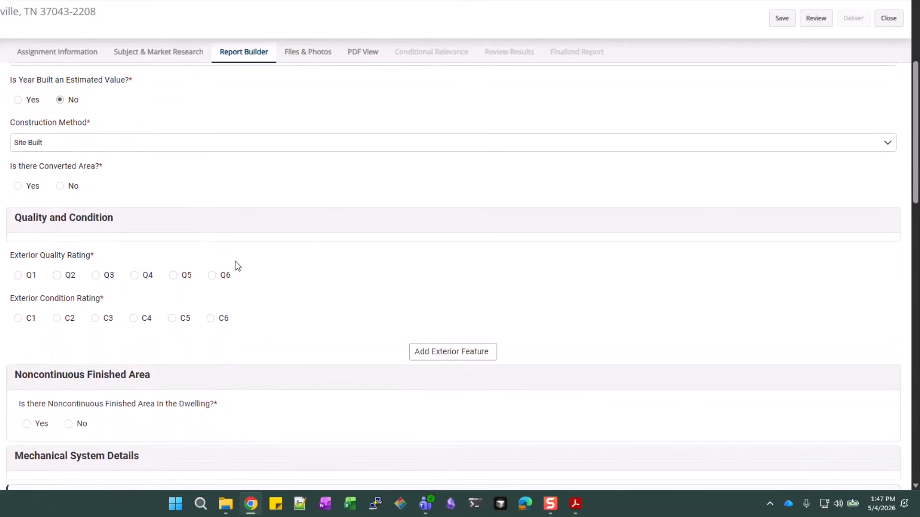
left_click(58, 187)
left_click(135, 277)
left_click(94, 320)
left_click(439, 354)
scroll(395, 225, "down", 3)
scroll(393, 216, "down", 2)
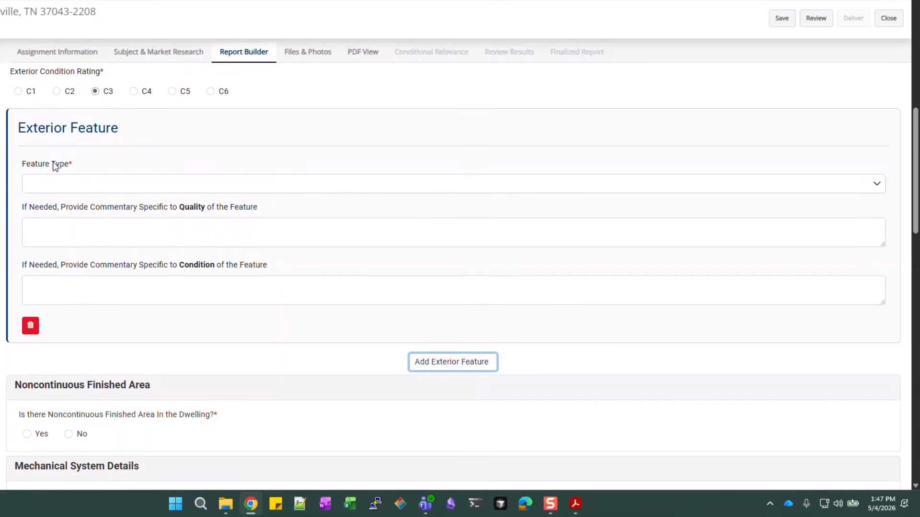
Make the feature Exterior Walls and Trim with Brick and Wood walls in Typical Wear and Tear condition
left_click(113, 187)
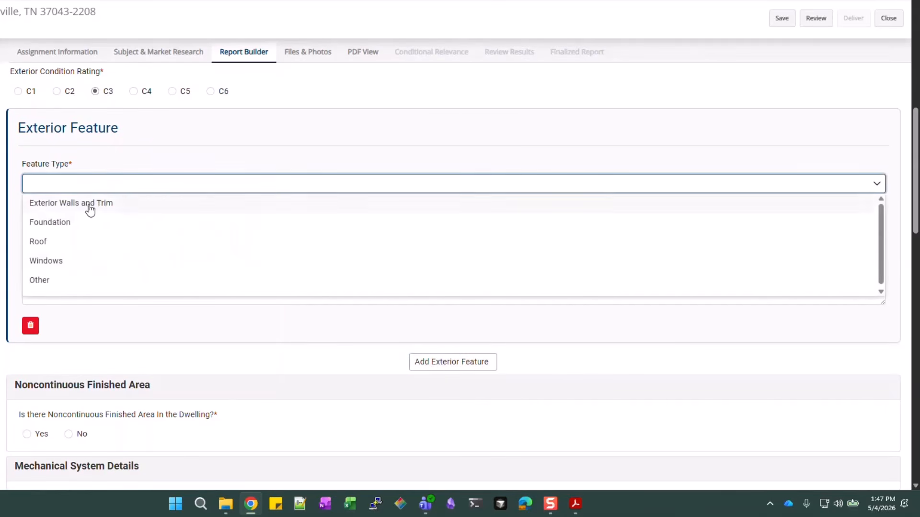
left_click(90, 206)
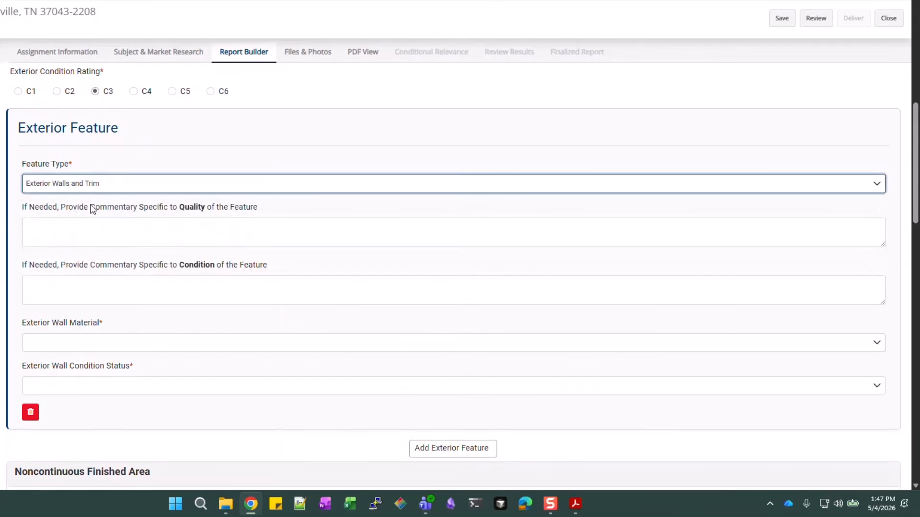
left_click(223, 229)
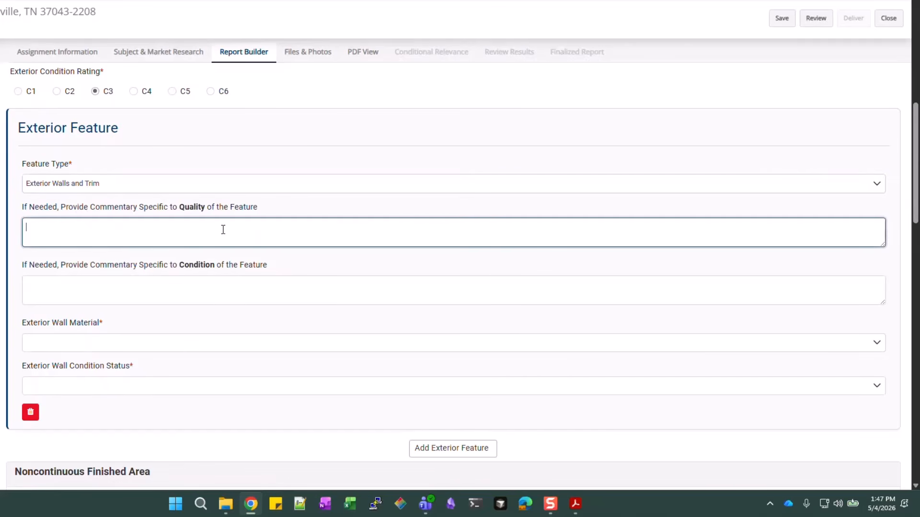
left_click(209, 287)
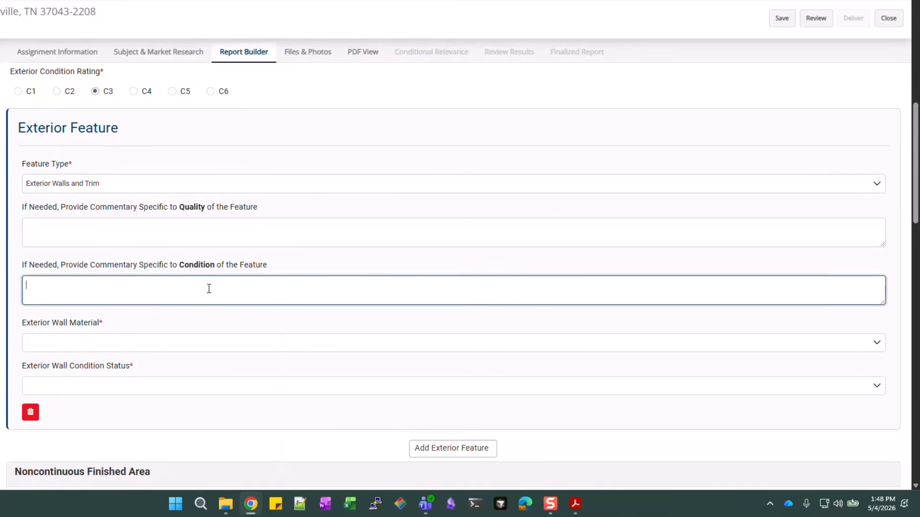
left_click(99, 349)
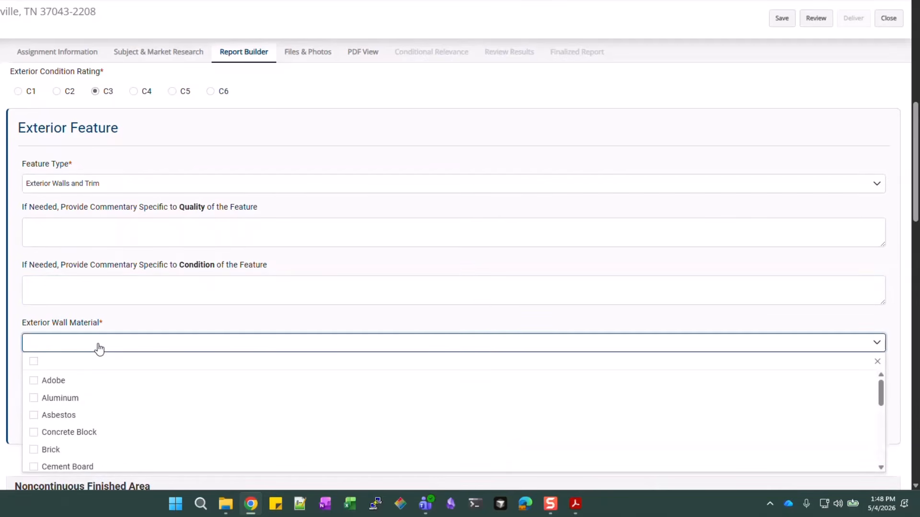
left_click(50, 451)
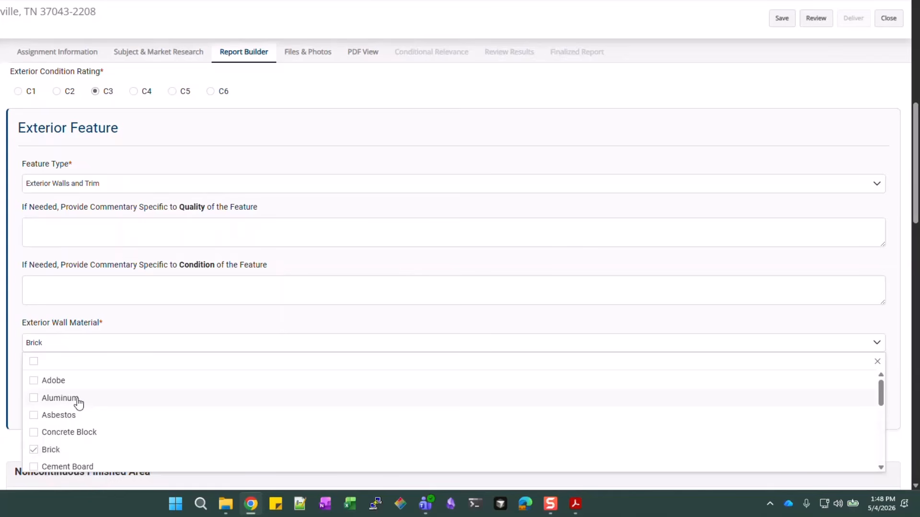
scroll(76, 405, "down", 8)
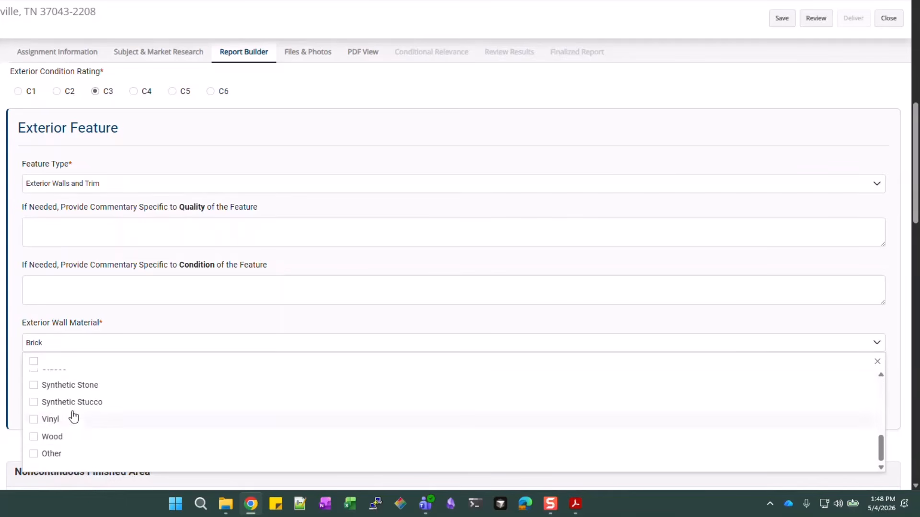
left_click(59, 437)
left_click(141, 320)
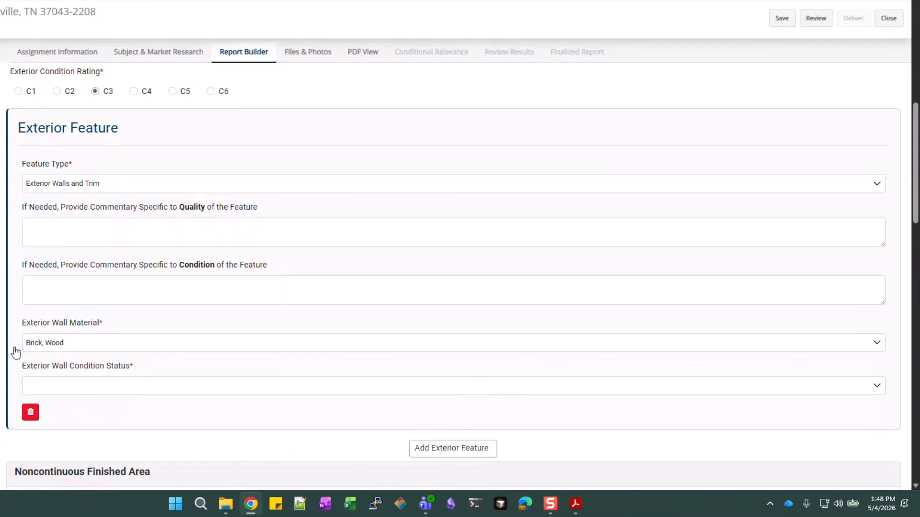
left_click(138, 394)
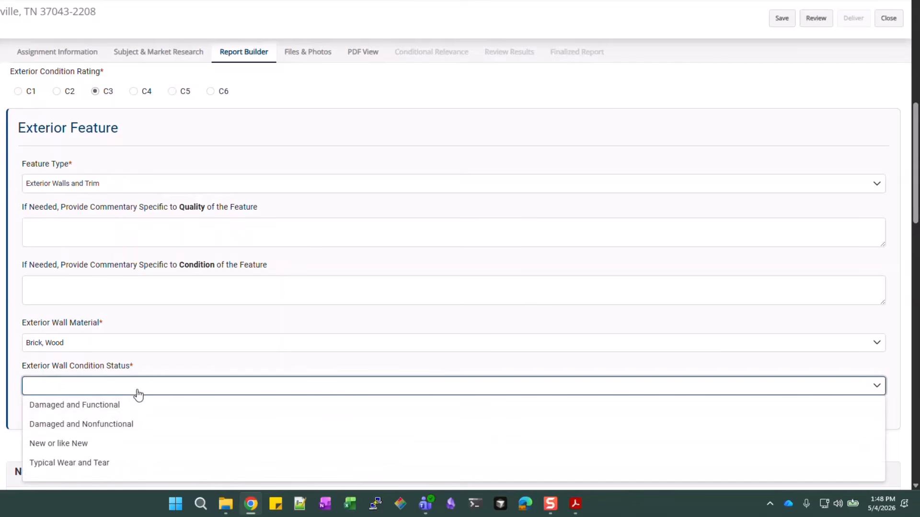
left_click(73, 462)
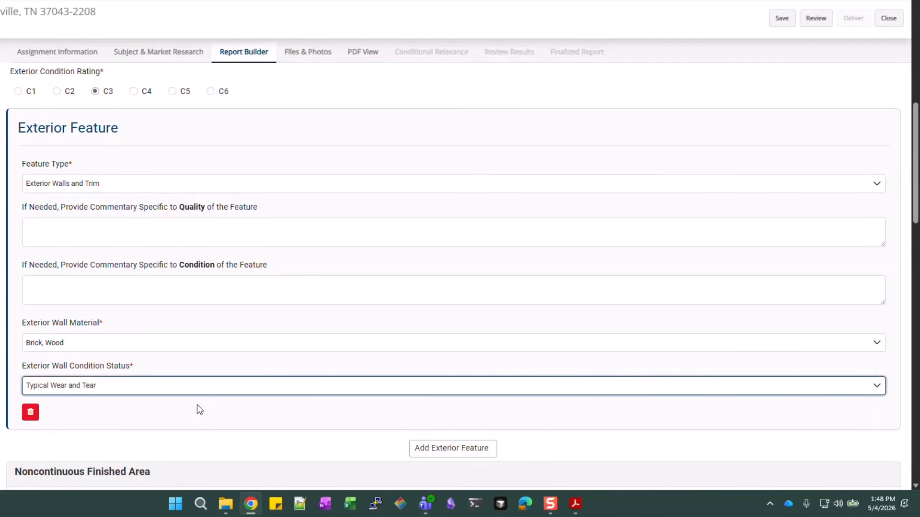
scroll(435, 257, "down", 2)
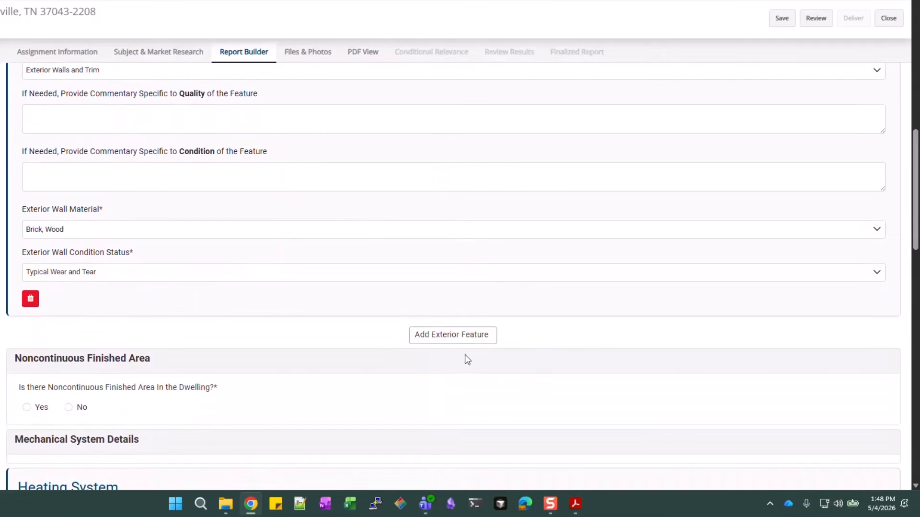
Add a second exterior feature entry and set its type to Foundation
left_click(451, 337)
scroll(357, 341, "down", 3)
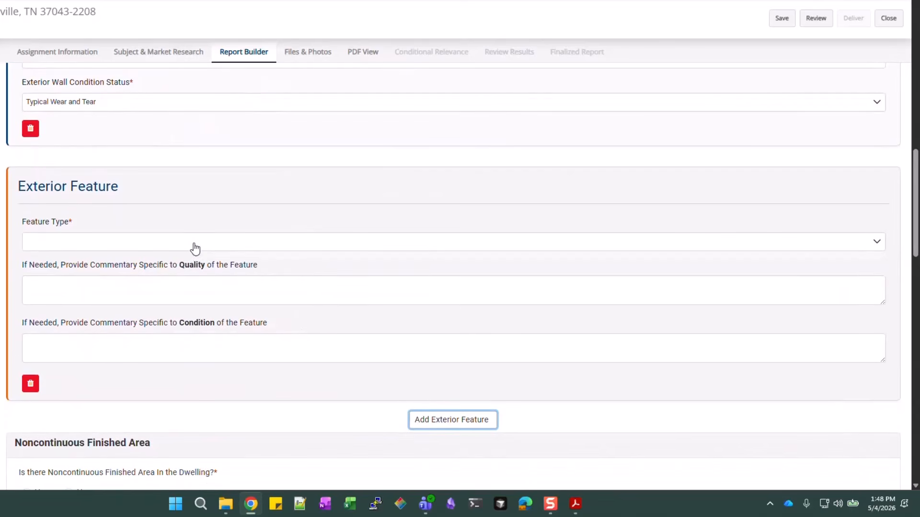
left_click(194, 248)
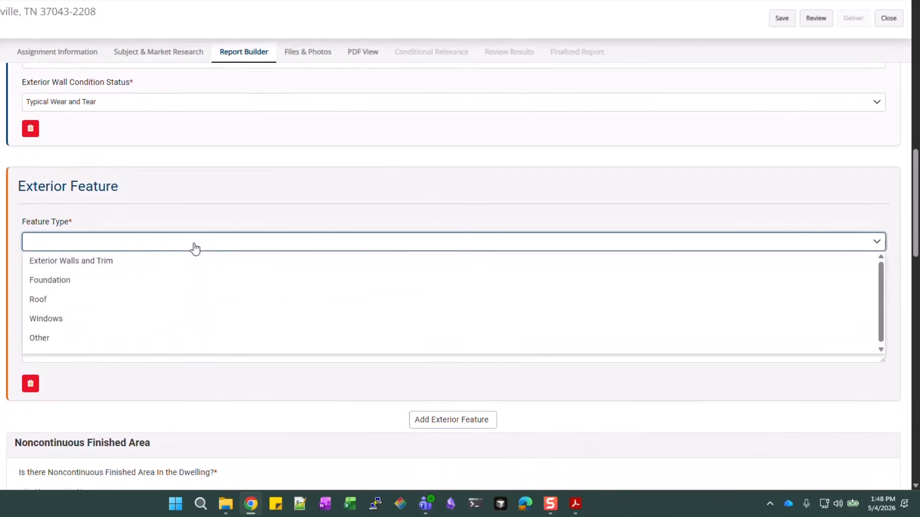
left_click(60, 282)
left_click(246, 297)
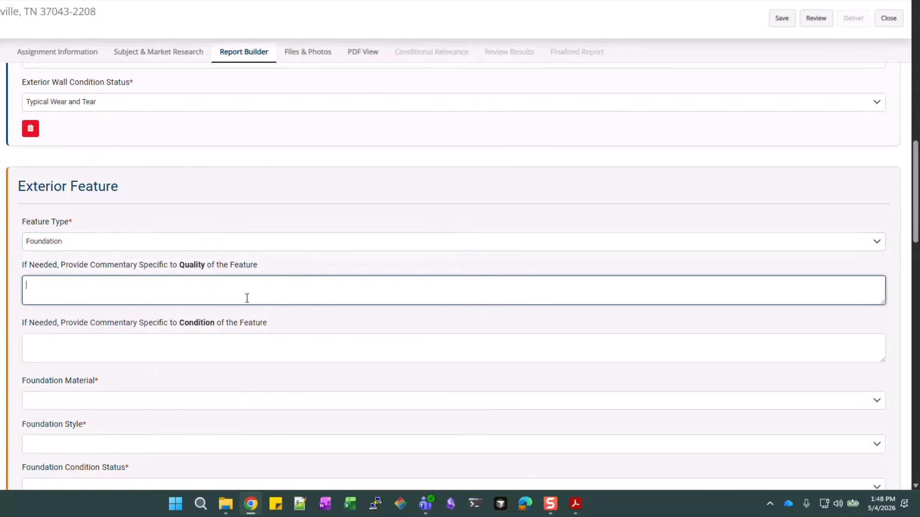
left_click(239, 356)
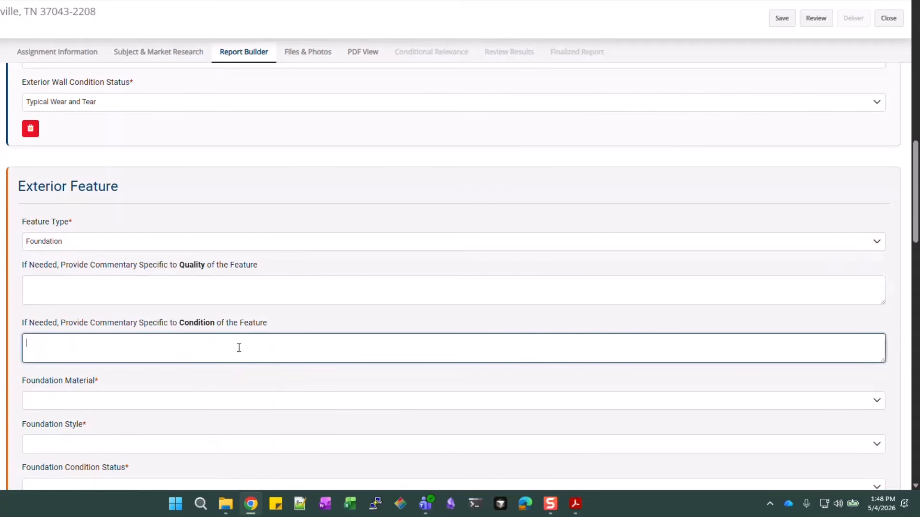
scroll(239, 347, "down", 2)
Give the foundation Poured Concrete material, Slab style and Typical Wear and Tear condition
left_click(76, 290)
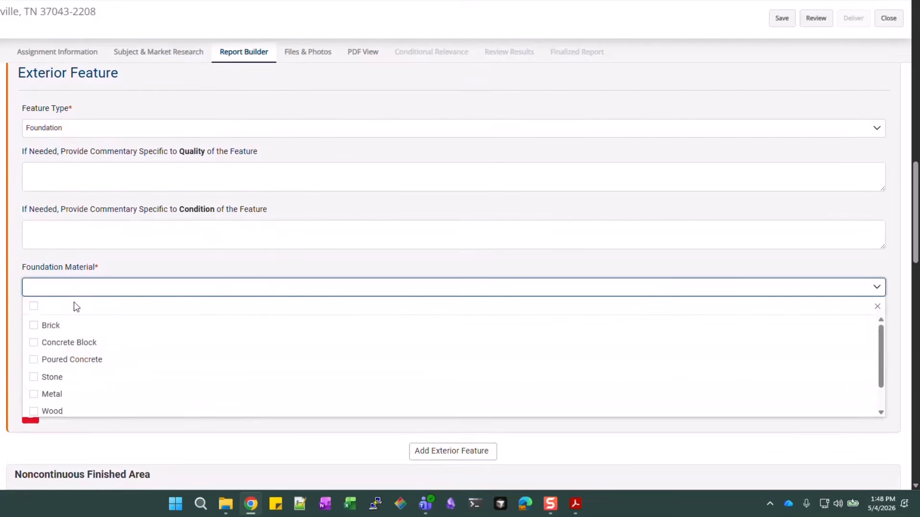
left_click(71, 360)
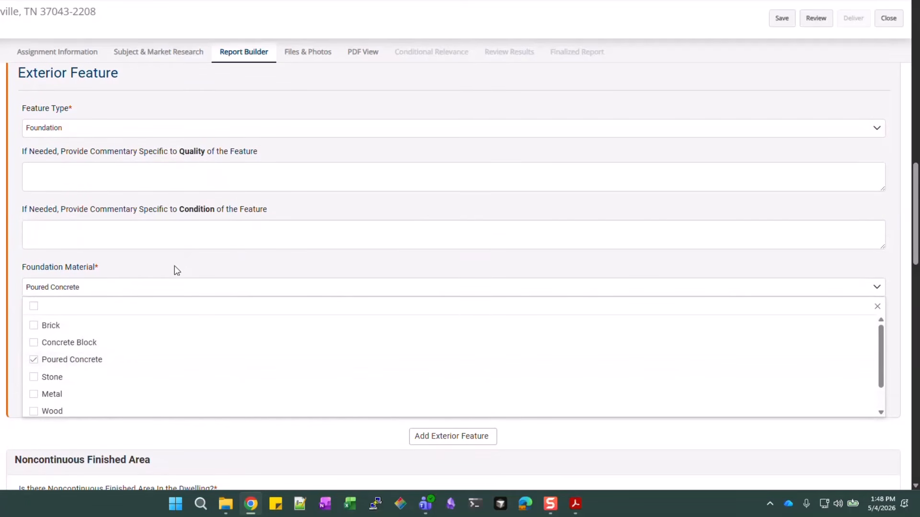
left_click(150, 262)
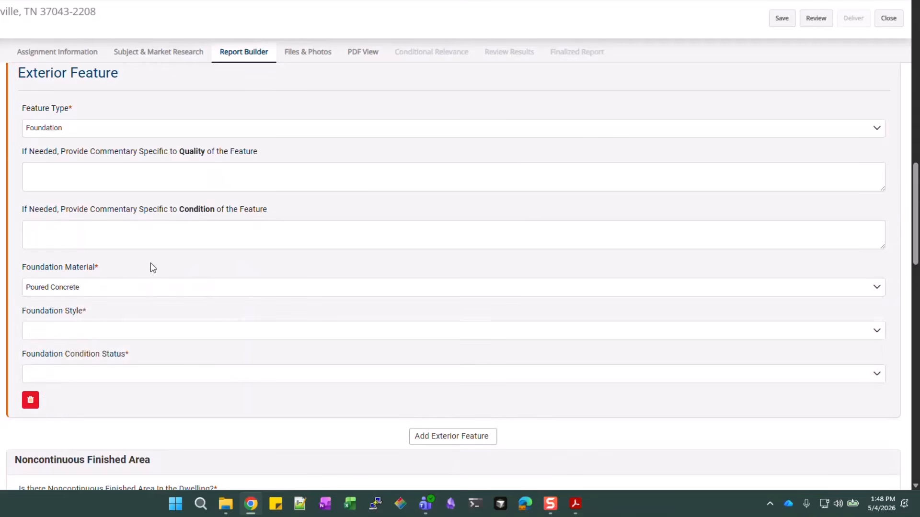
left_click(118, 337)
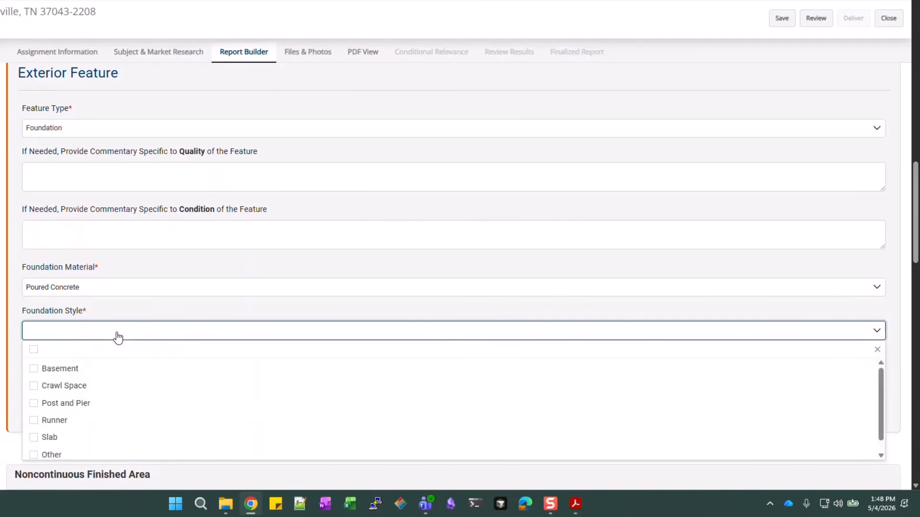
left_click(50, 438)
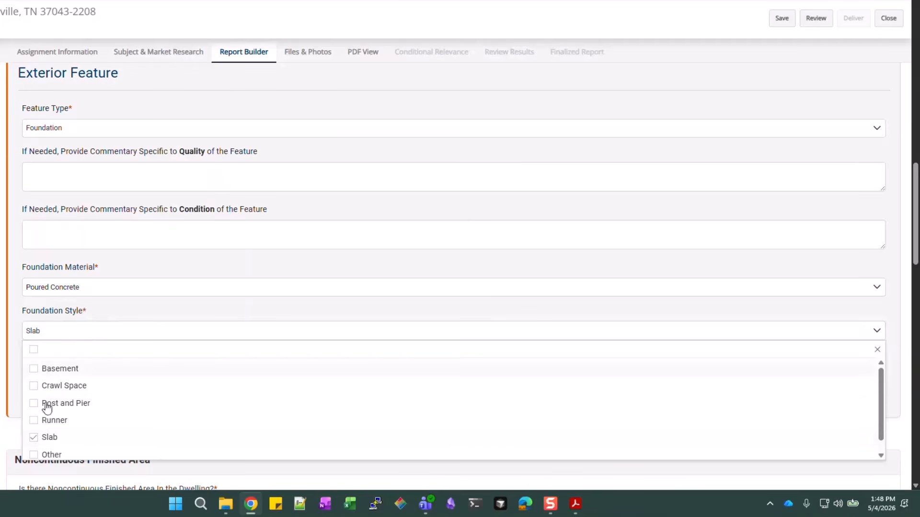
left_click(108, 312)
scroll(109, 315, "down", 1)
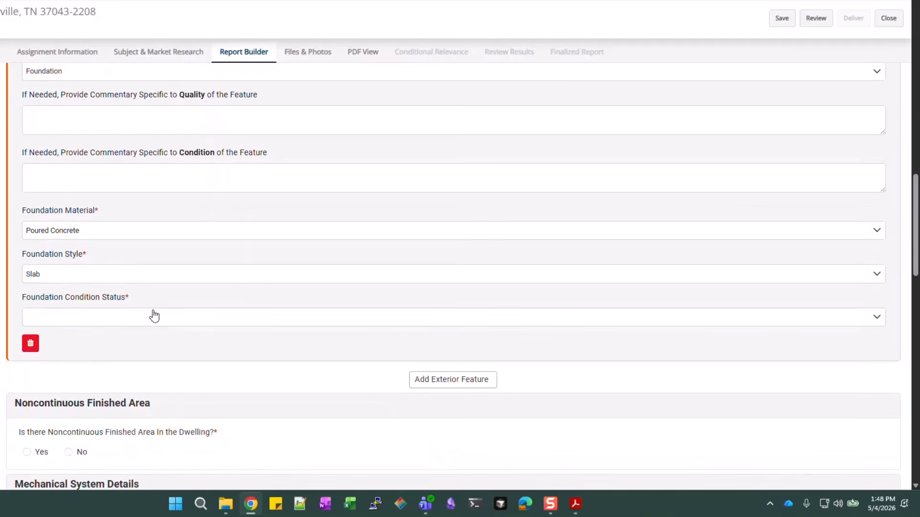
left_click(154, 317)
left_click(77, 393)
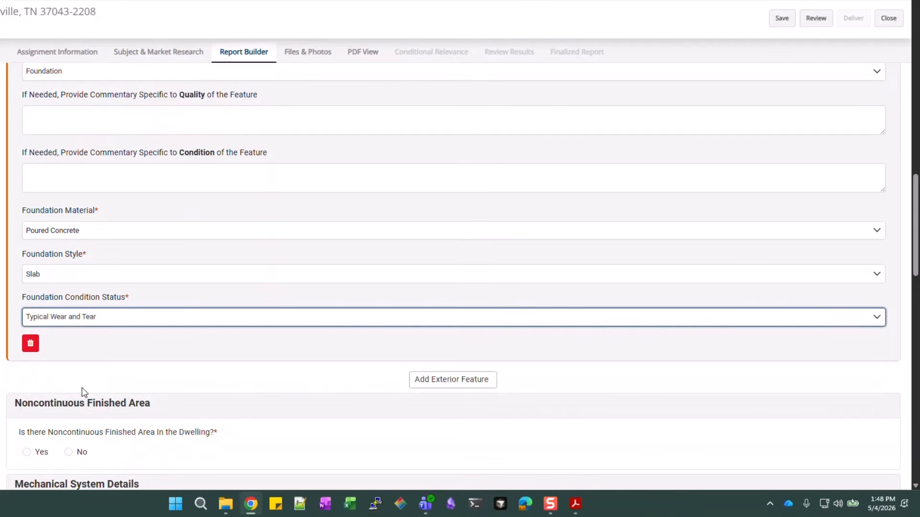
Add another exterior feature as an observable Roof
left_click(426, 379)
scroll(333, 295, "down", 3)
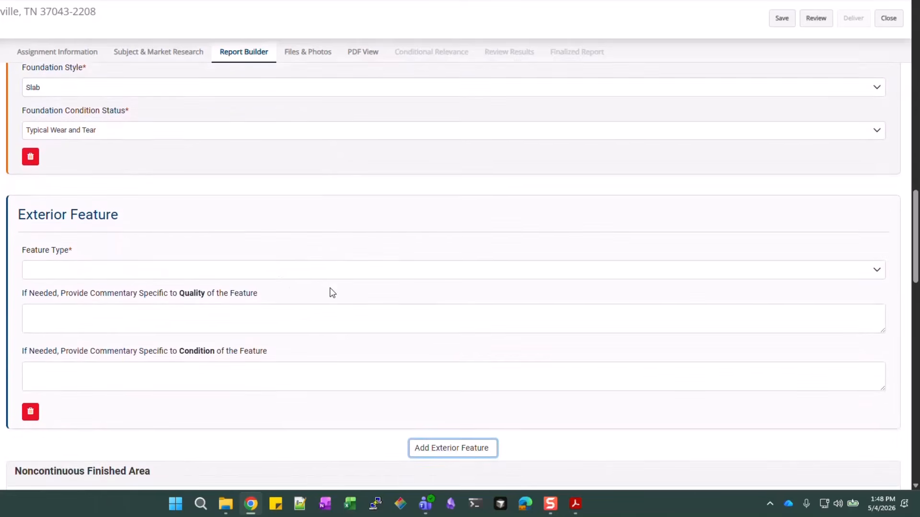
scroll(333, 292, "down", 1)
left_click(278, 230)
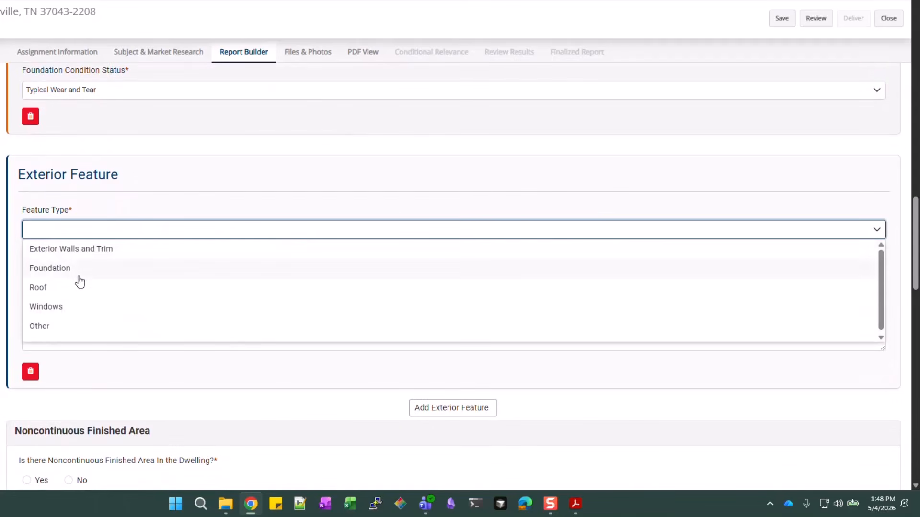
left_click(67, 292)
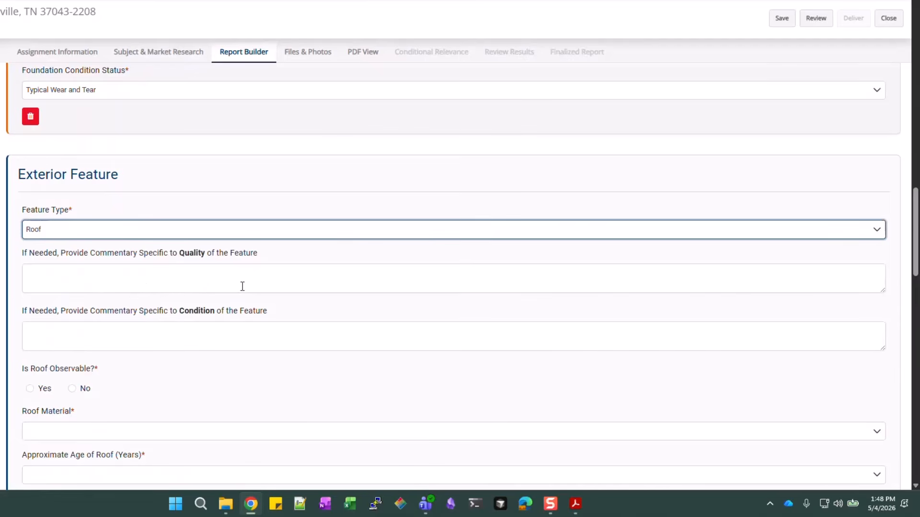
scroll(242, 286, "down", 3)
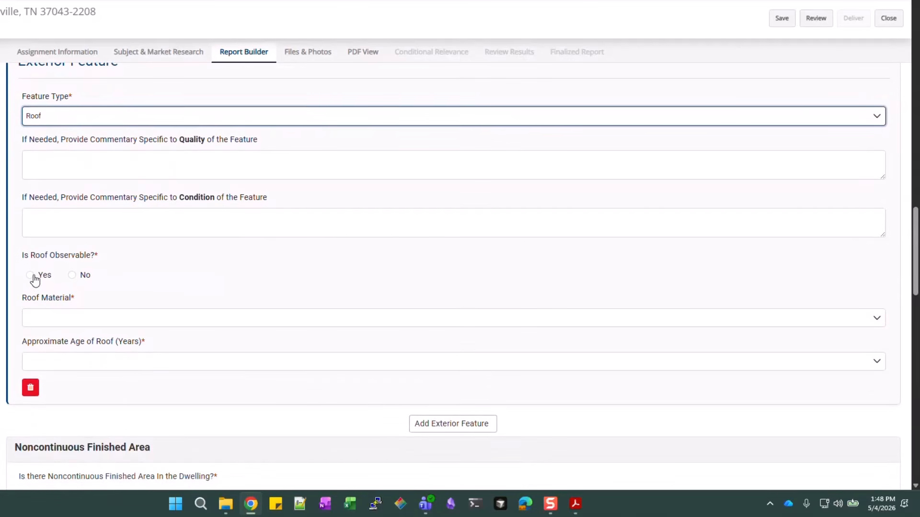
left_click(30, 276)
Set the roof to Asphalt material, 1-10 Years age, in New or Like New condition
left_click(134, 322)
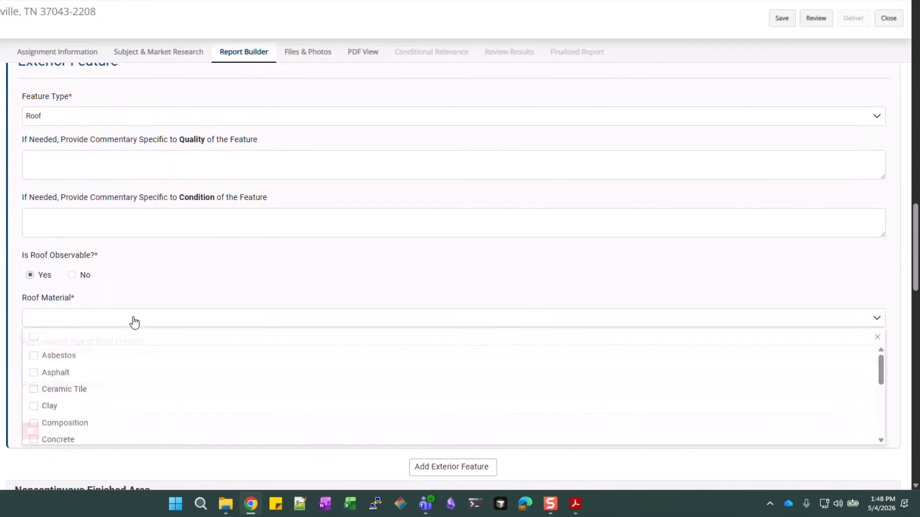
left_click(52, 375)
left_click(174, 288)
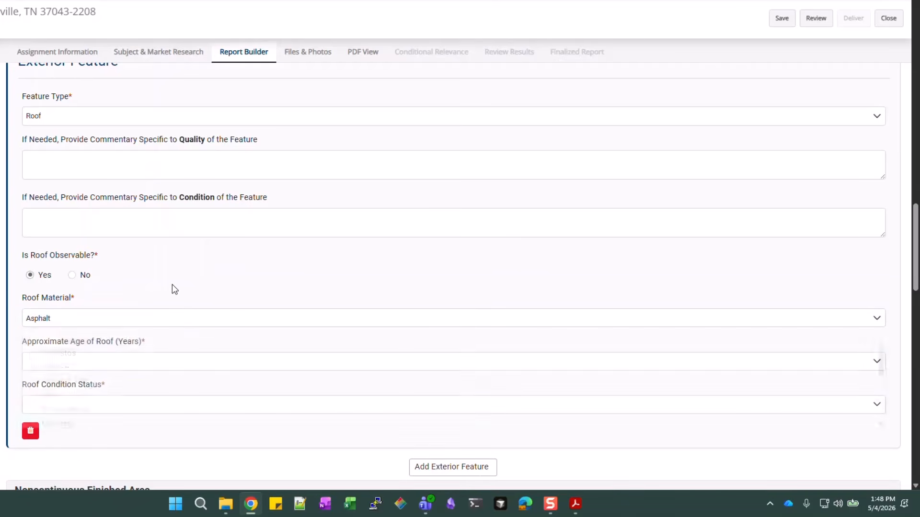
left_click(175, 367)
left_click(85, 401)
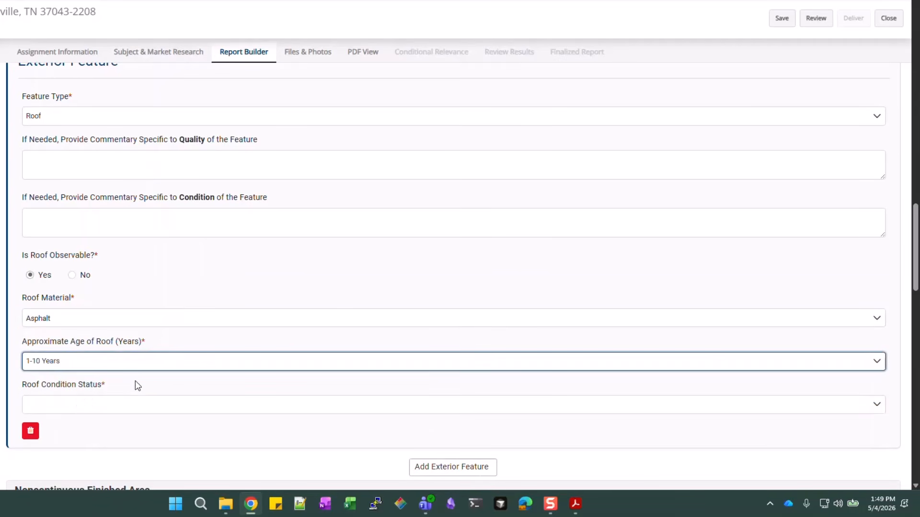
scroll(283, 255, "down", 2)
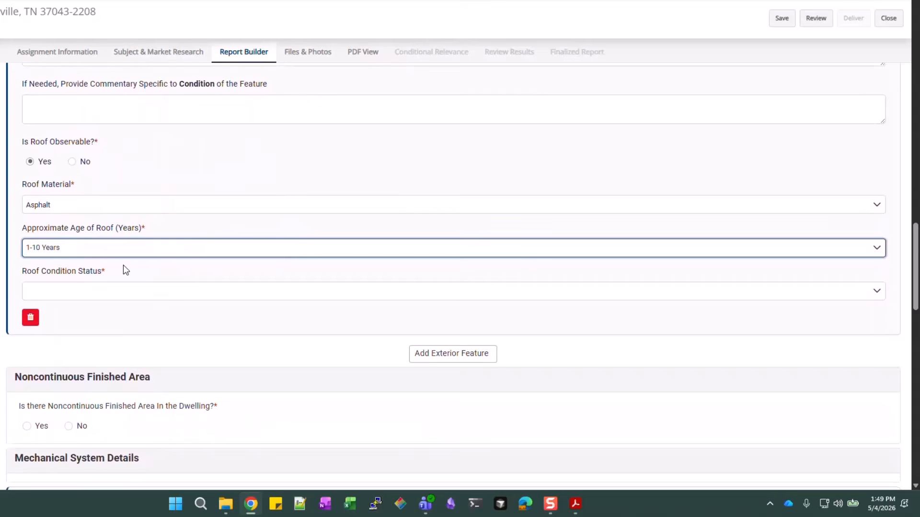
left_click(55, 297)
left_click(66, 349)
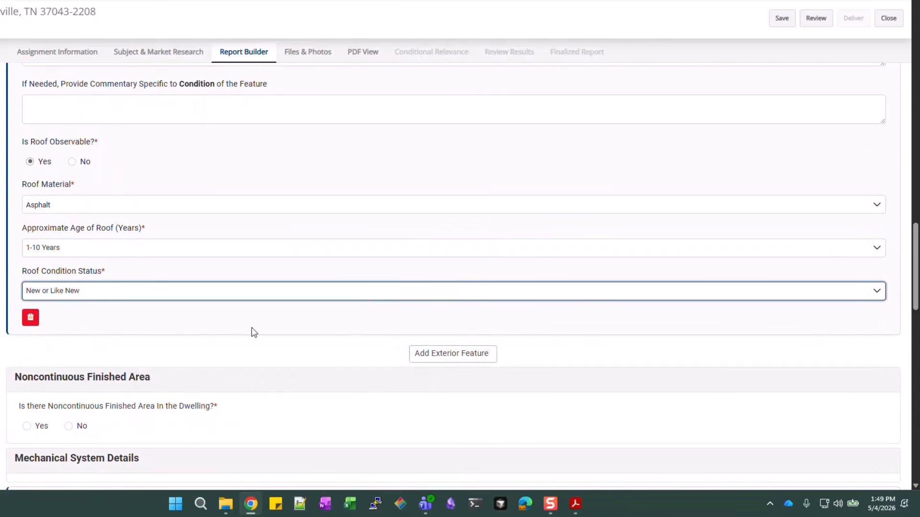
left_click(433, 359)
Make the new feature Windows described as 'Vinyl thermal pane - double hung'
scroll(326, 352, "down", 5)
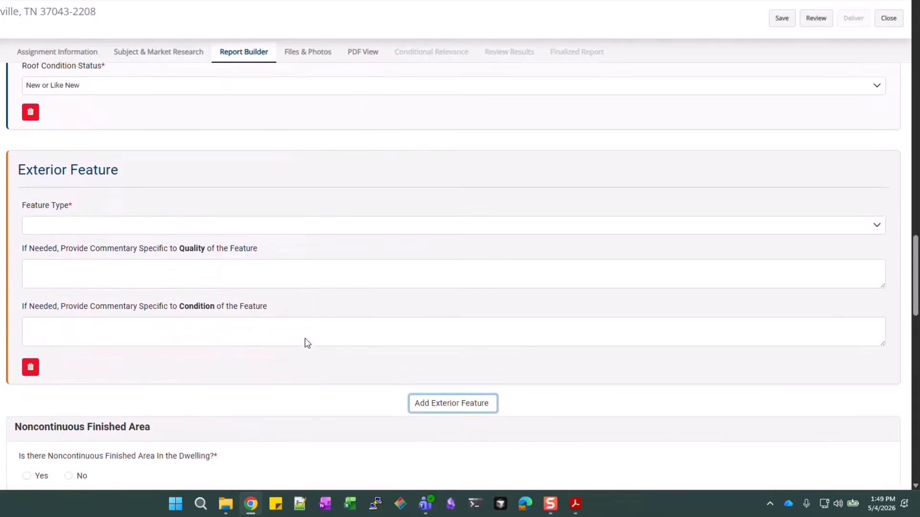
left_click(261, 206)
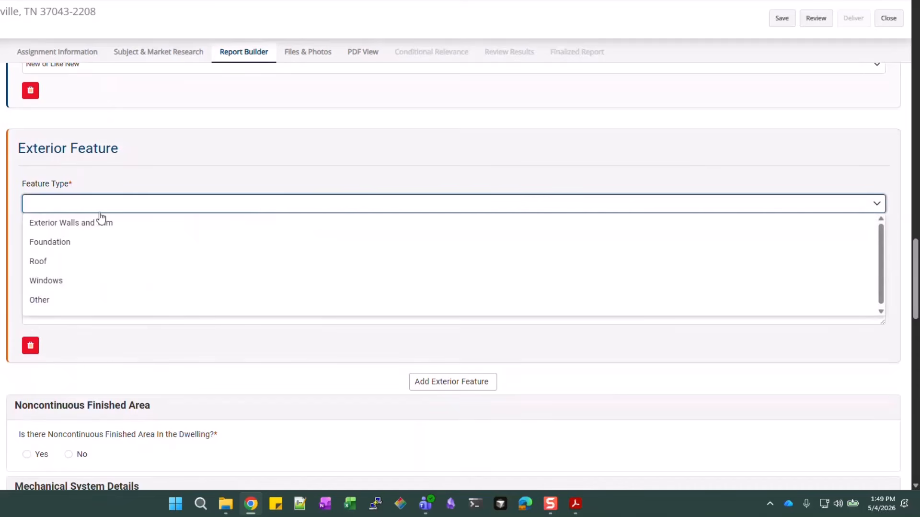
left_click(43, 282)
left_click(91, 249)
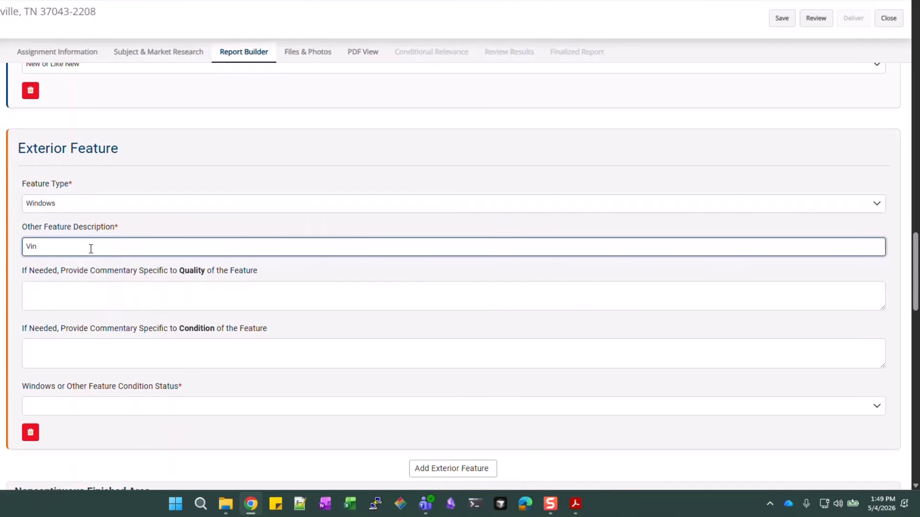
type("Vinyl thermal pane - double hung")
Add the quality comment 'Standard grade materials used' and rate the windows Typical Wear and Tear
left_click(129, 298)
type("Standard")
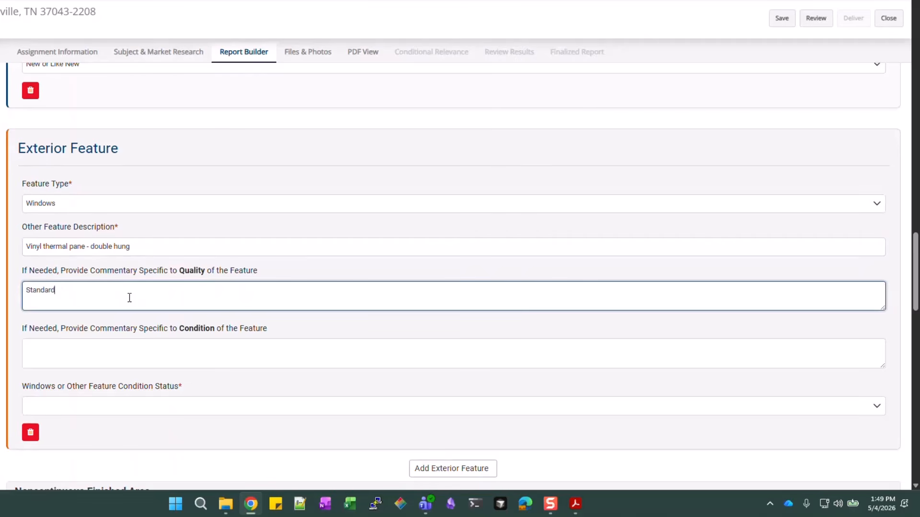
type(" grade material")
type("s used")
scroll(161, 299, "down", 1)
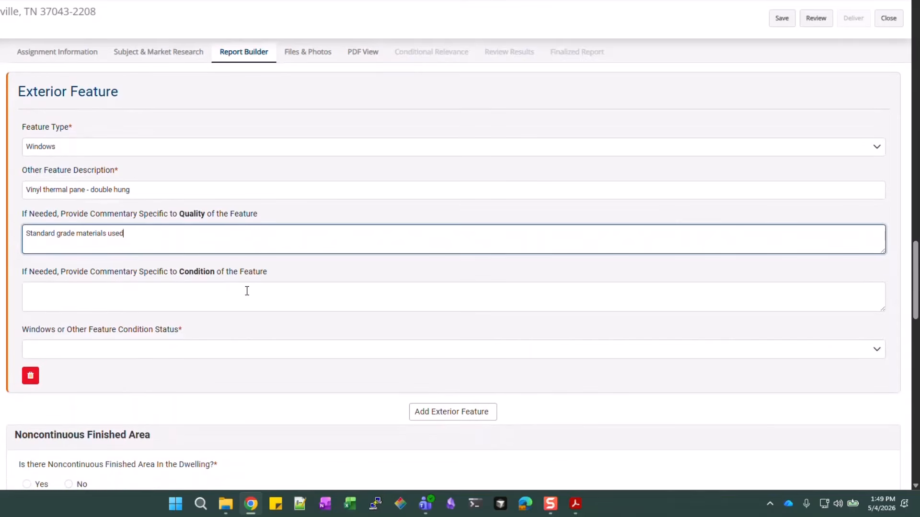
left_click(246, 290)
left_click(154, 356)
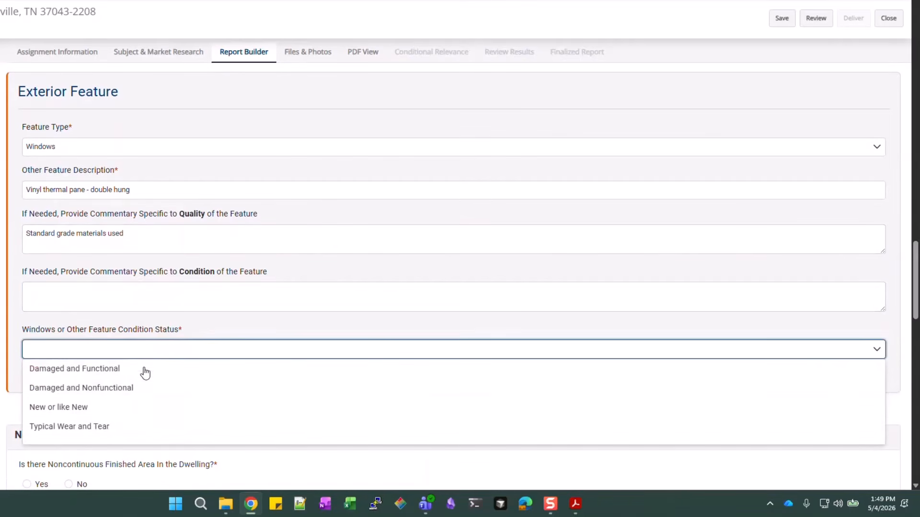
left_click(98, 424)
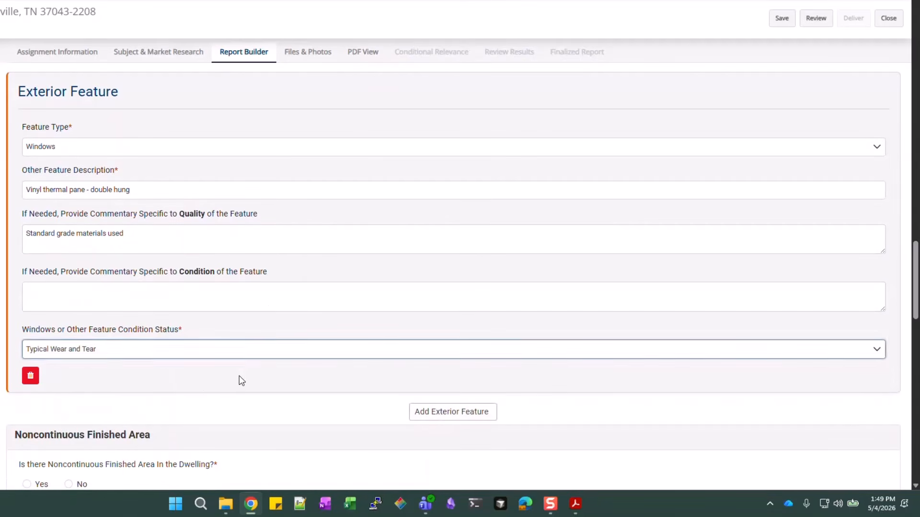
scroll(289, 260, "down", 4)
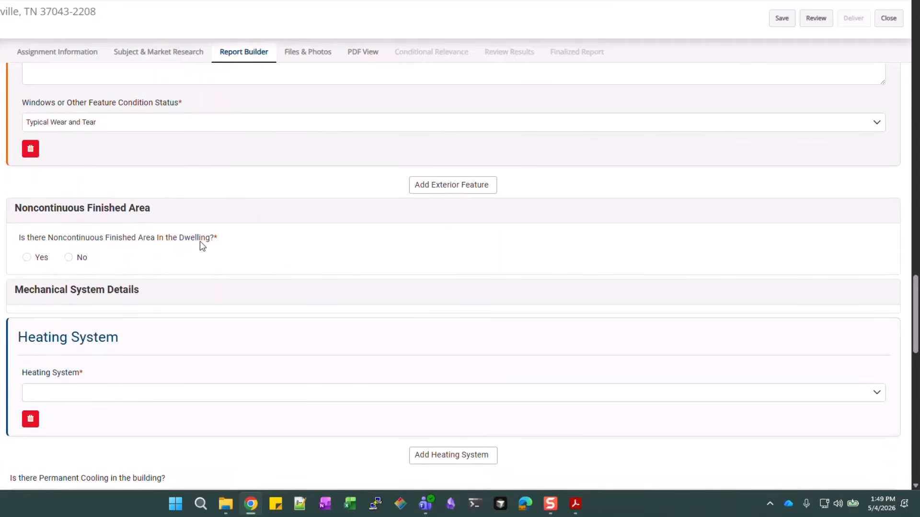
Answer No to the noncontinuous finished area question
scroll(169, 212, "up", 2)
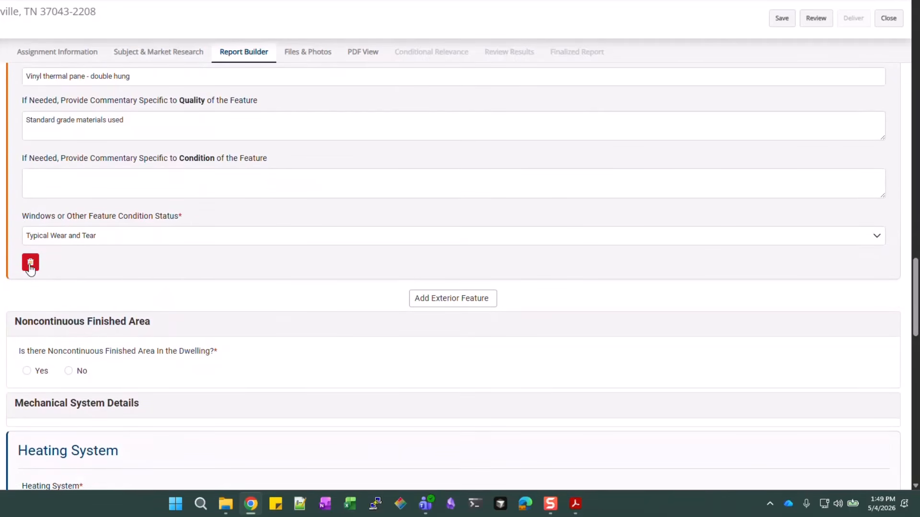
scroll(145, 271, "up", 1)
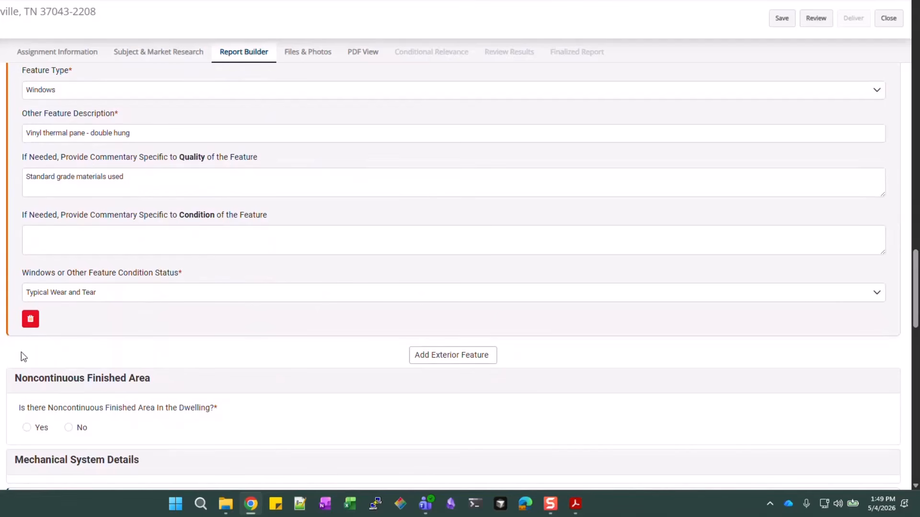
scroll(283, 295, "down", 1)
scroll(281, 292, "down", 2)
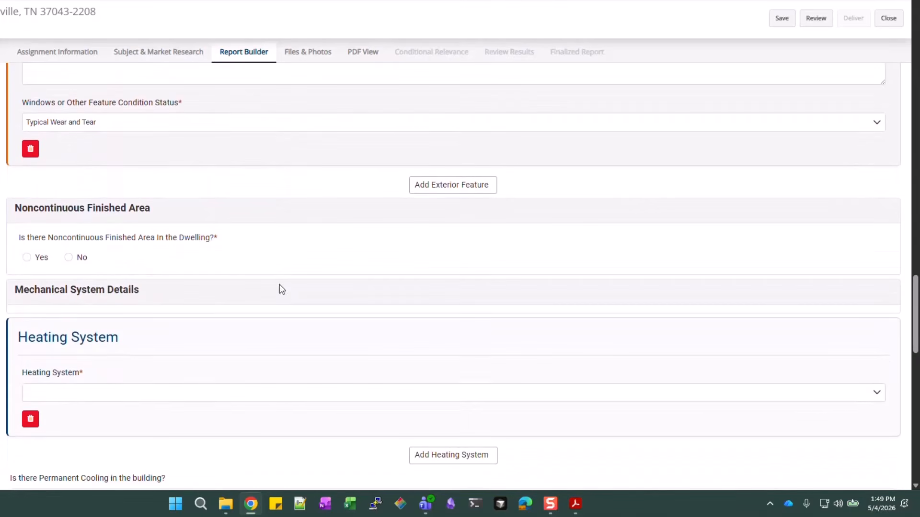
scroll(158, 229, "down", 1)
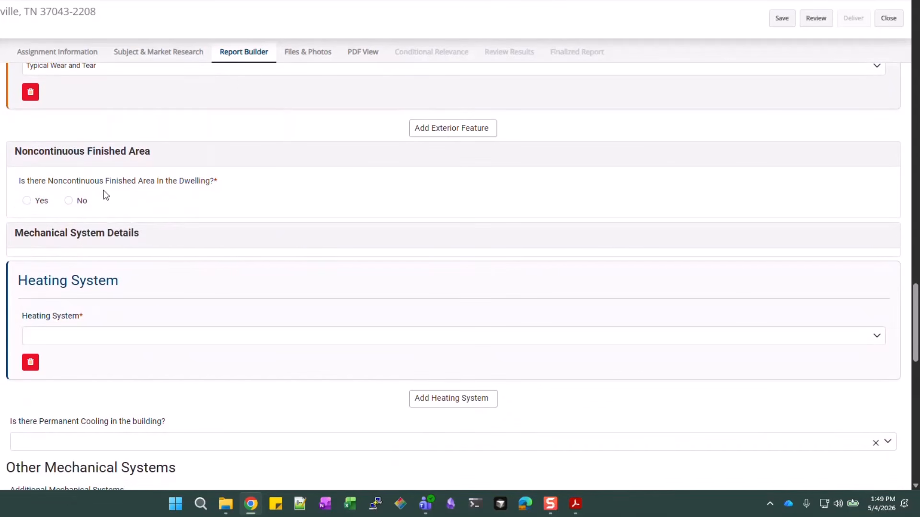
left_click(69, 202)
scroll(330, 181, "down", 4)
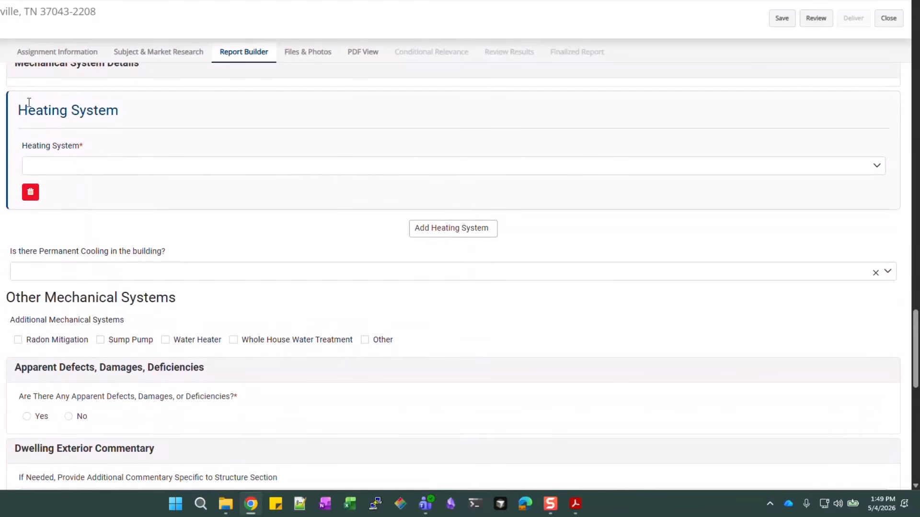
scroll(95, 83, "up", 1)
scroll(176, 155, "down", 2)
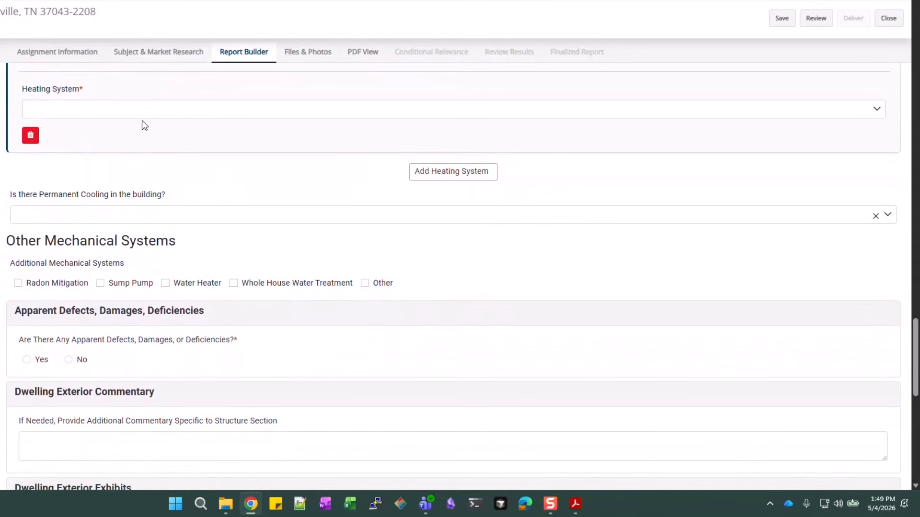
Set the heating system to Forced Warm Air with Natural Gas fuel
left_click(171, 113)
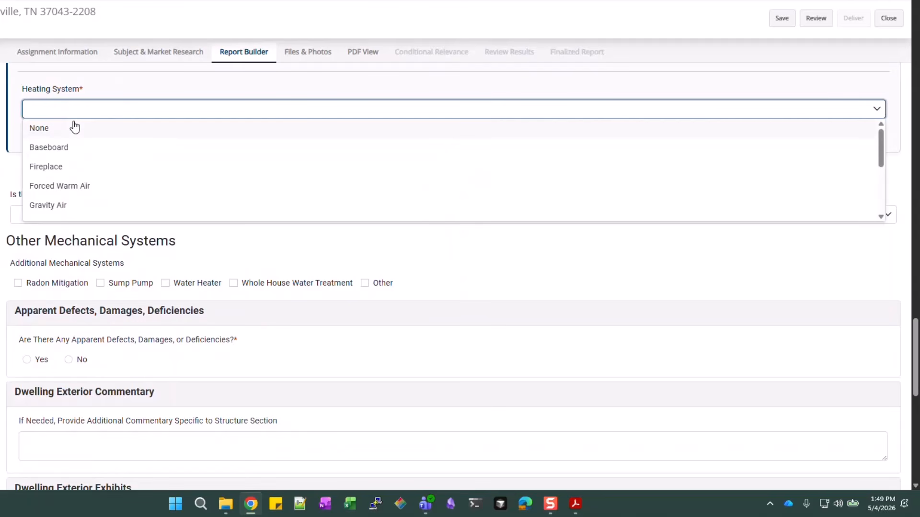
left_click(48, 186)
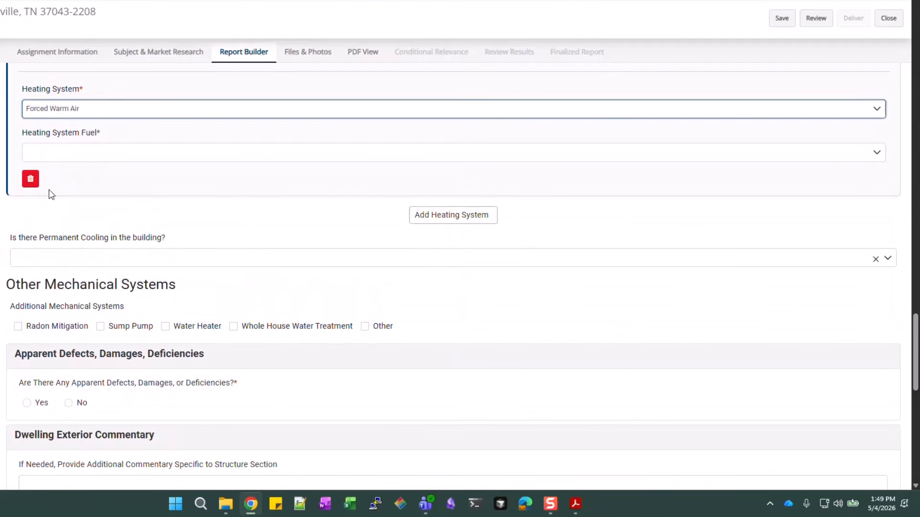
left_click(99, 152)
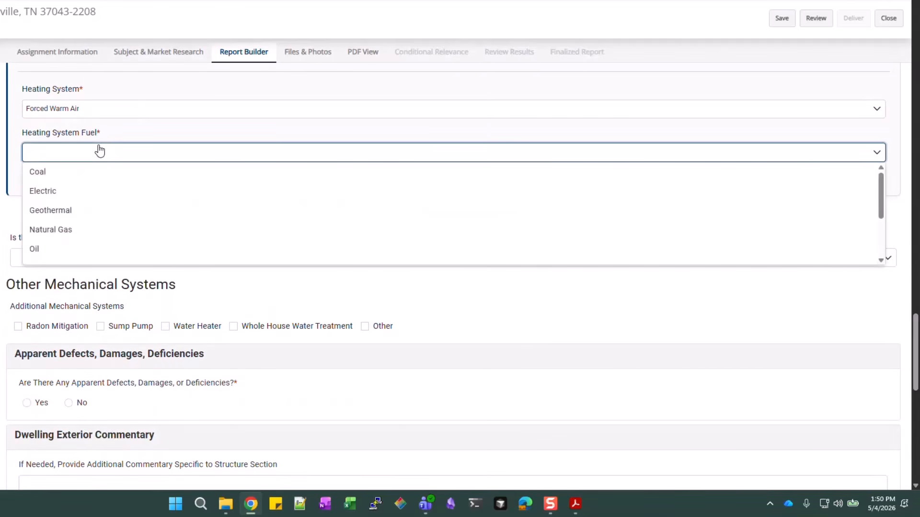
left_click(47, 230)
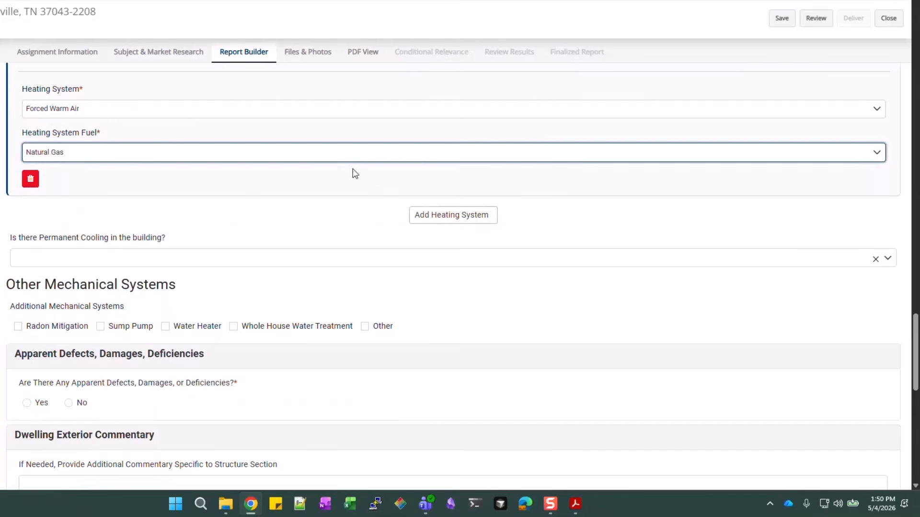
left_click(418, 183)
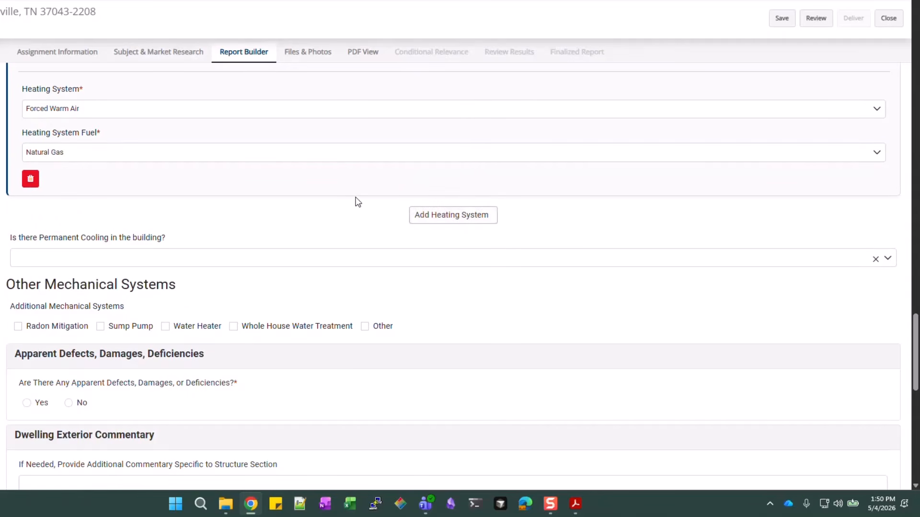
scroll(358, 202, "down", 1)
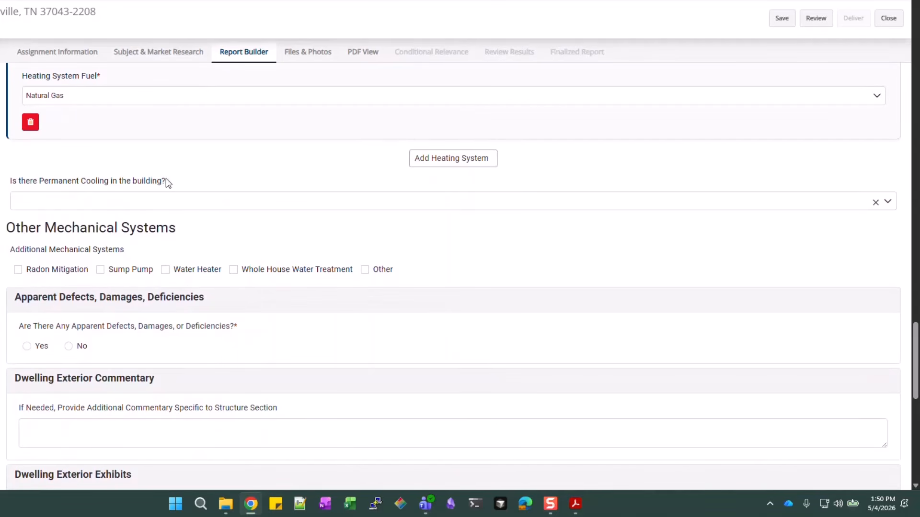
Record centralized permanent cooling and add a water heater to the mechanical systems
left_click(208, 201)
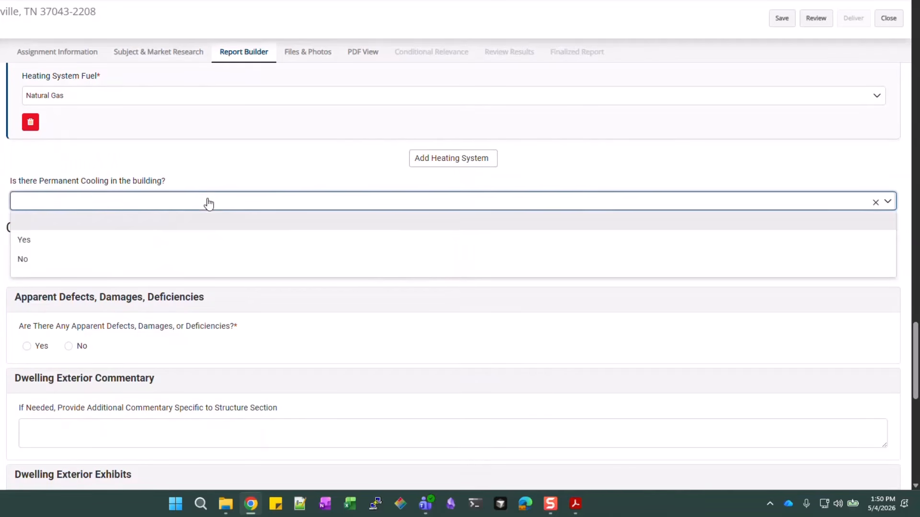
left_click(33, 240)
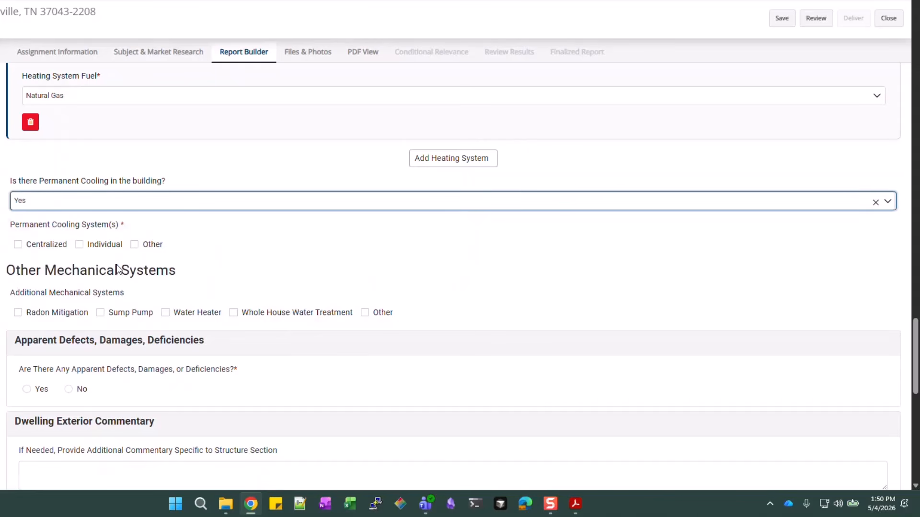
left_click(35, 246)
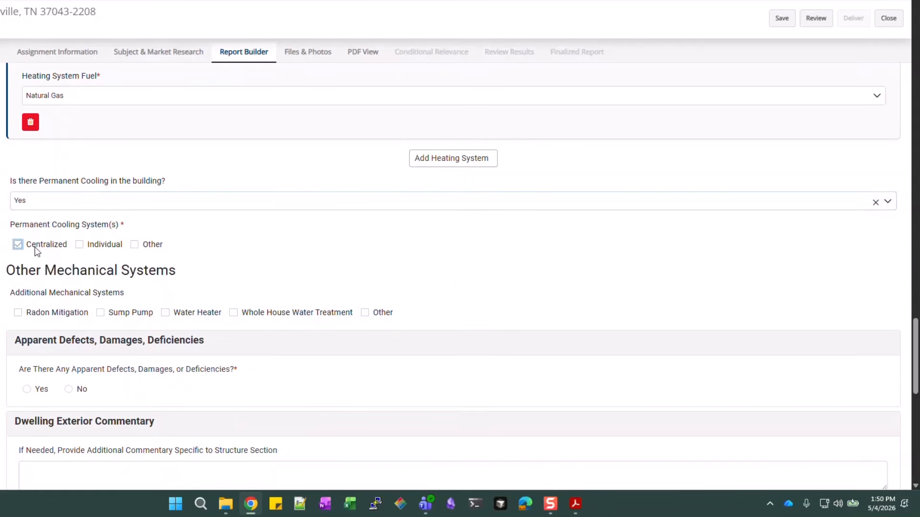
scroll(302, 160, "down", 1)
scroll(302, 160, "down", 2)
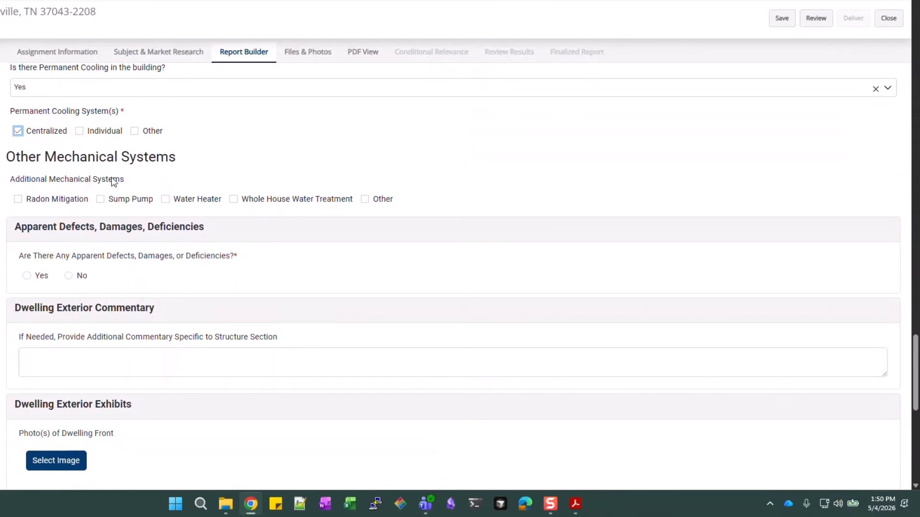
left_click(194, 202)
Answer No to apparent defects, damages or deficiencies in the dwelling
scroll(400, 173, "down", 1)
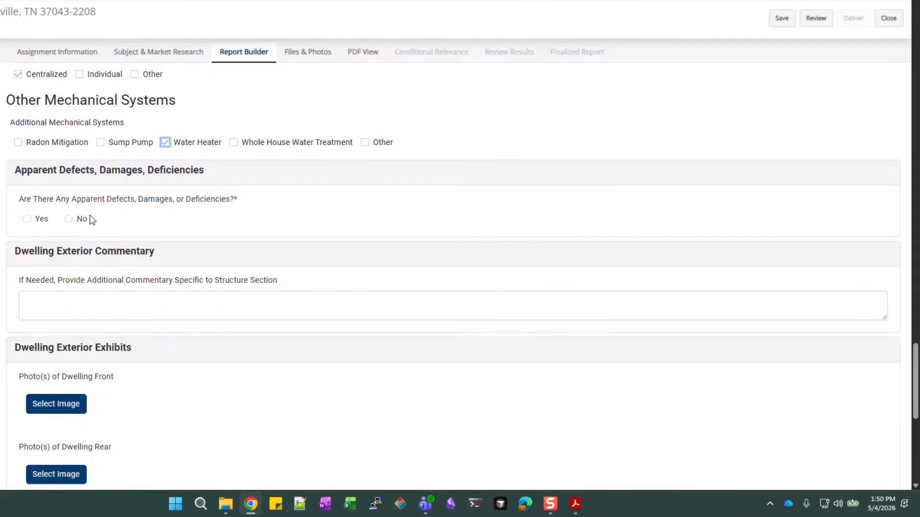
left_click(68, 219)
left_click(180, 305)
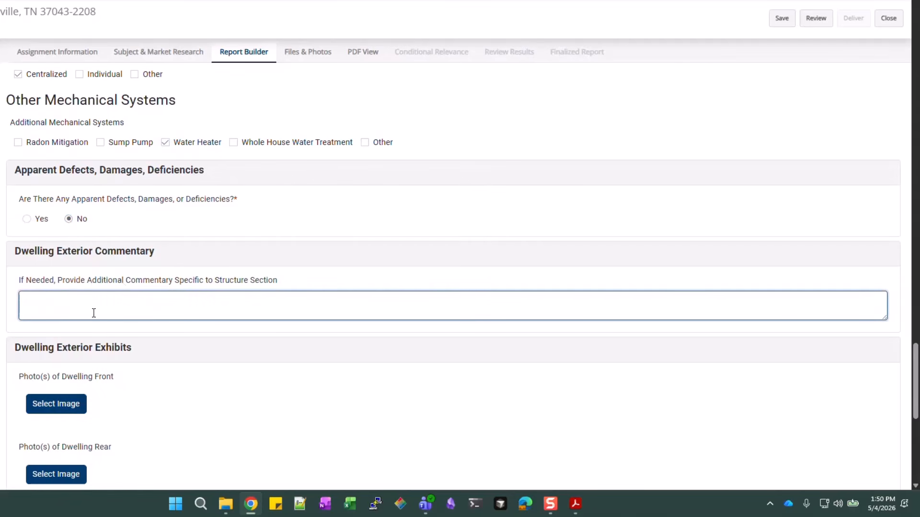
scroll(397, 242, "down", 3)
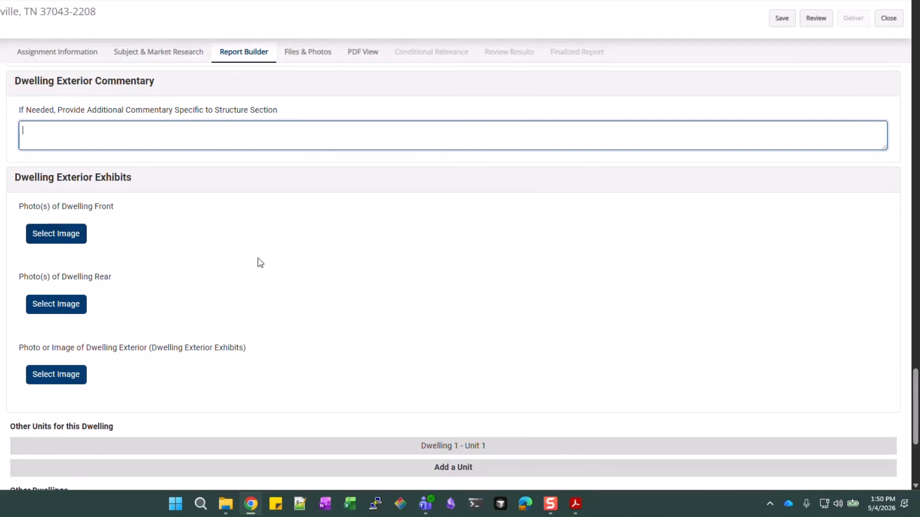
scroll(117, 300, "down", 1)
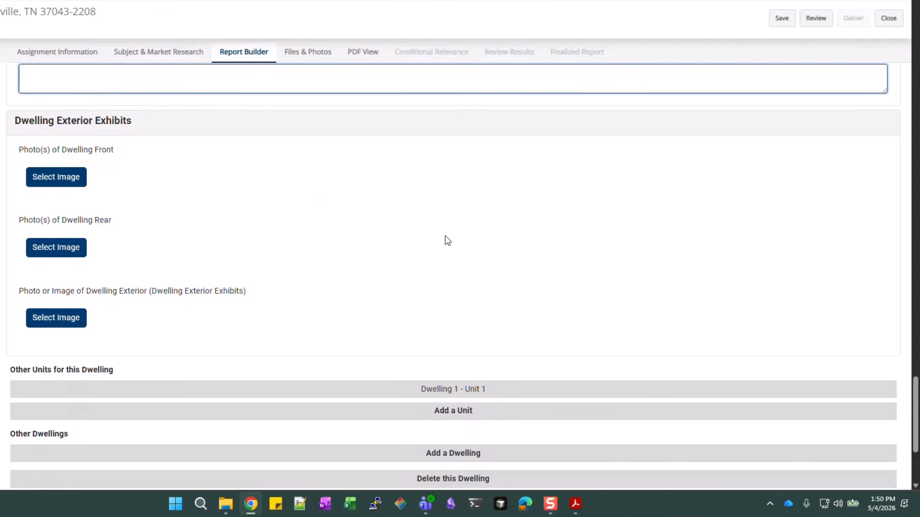
scroll(447, 240, "down", 2)
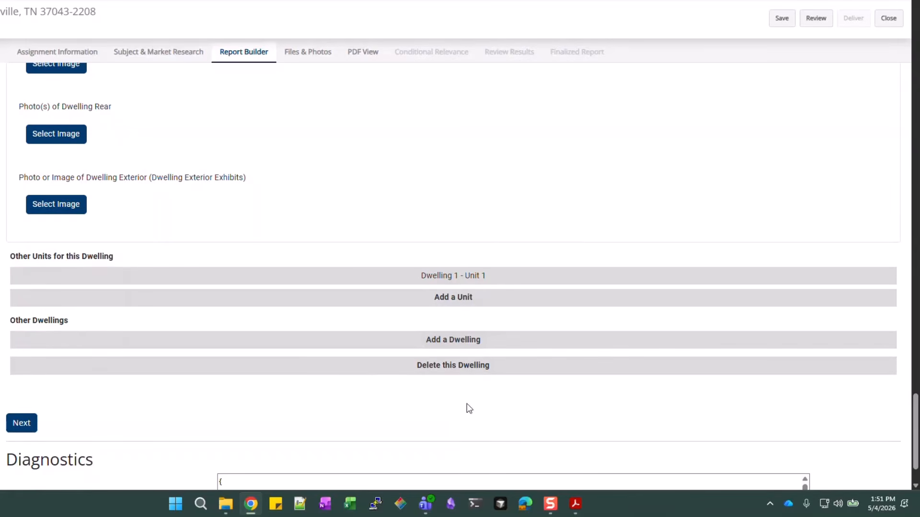
left_click(503, 343)
left_click(467, 299)
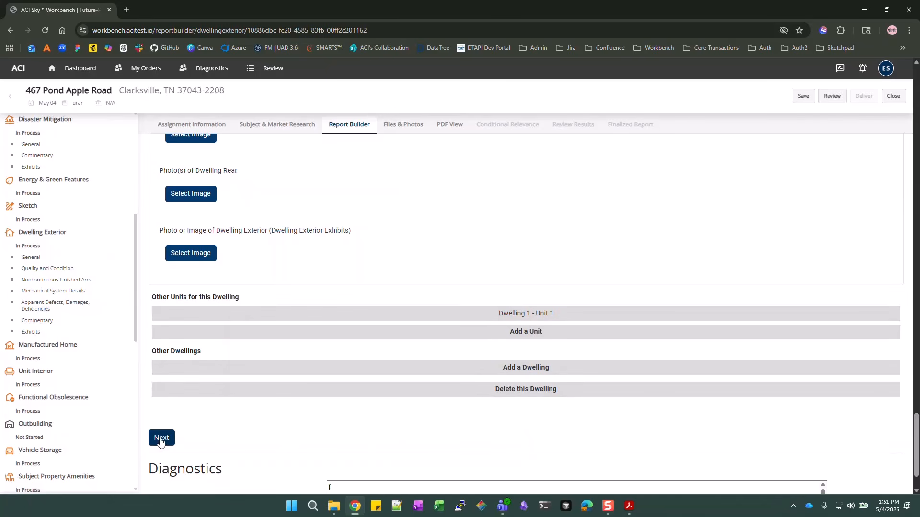
Go to Unit Interior and confirm the Unit Identifier reads Dwelling 1 - Unit 1
left_click(48, 348)
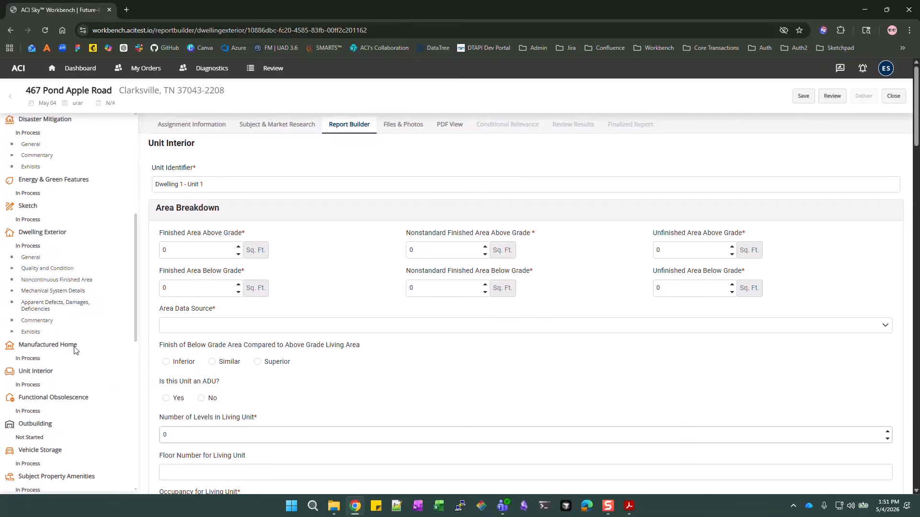
scroll(75, 350, "down", 2)
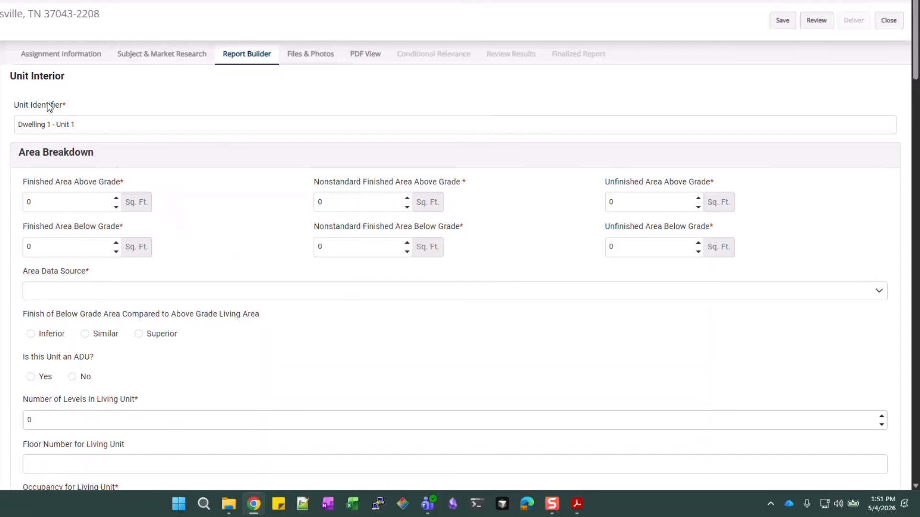
left_click(151, 129)
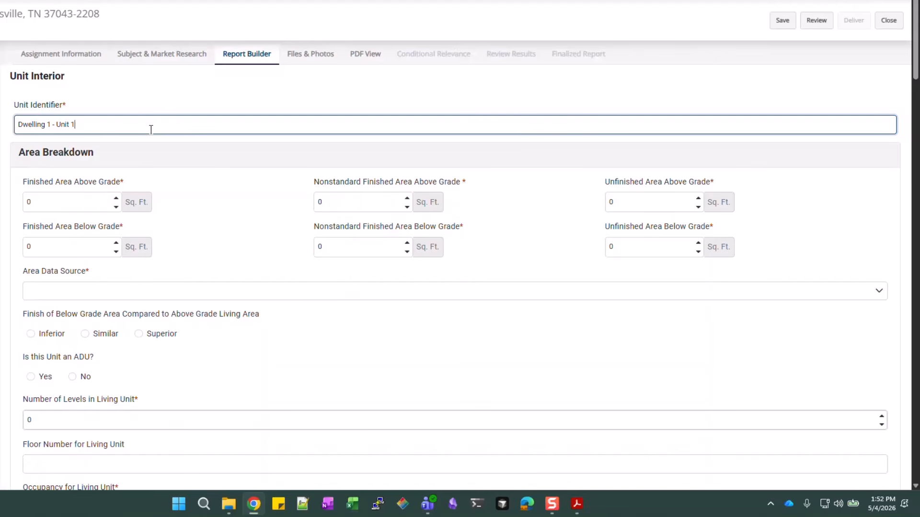
Enter 1260 sq. ft. finished area above grade with Physical Measurement as the data source
left_click(70, 202)
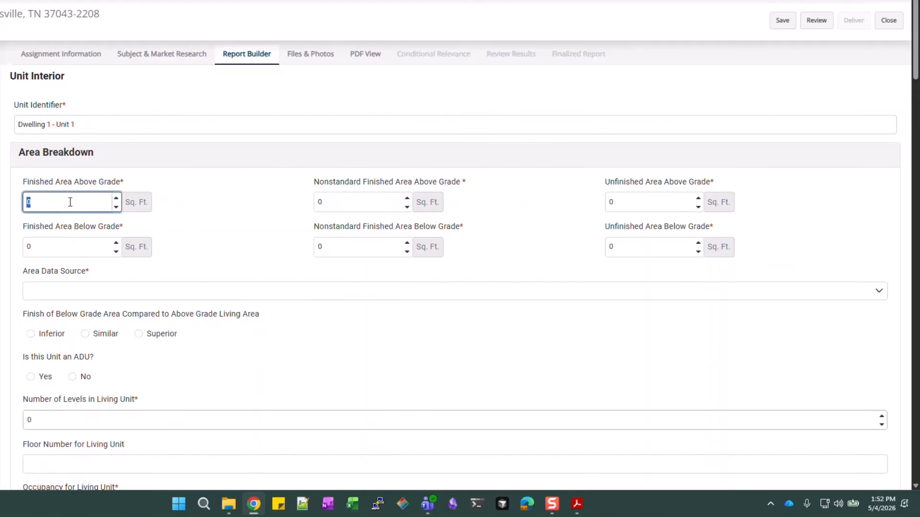
type("1260")
scroll(362, 203, "down", 2)
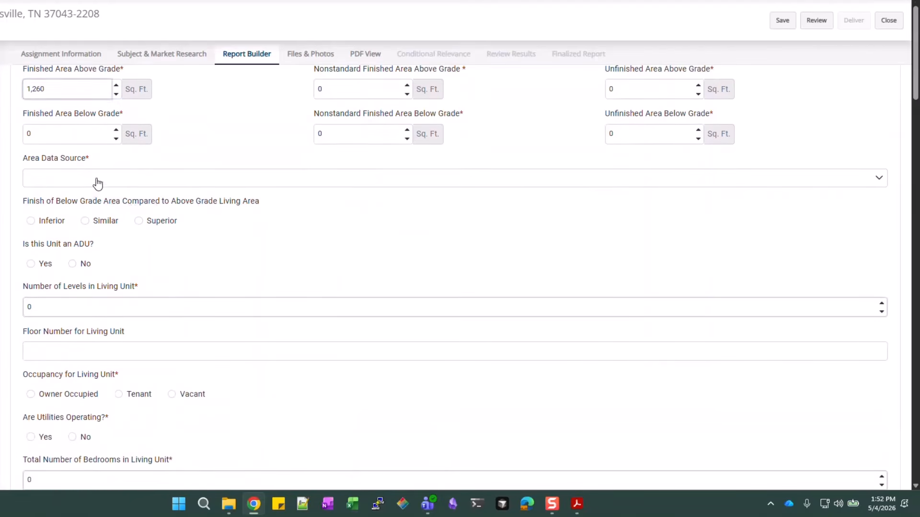
left_click(96, 181)
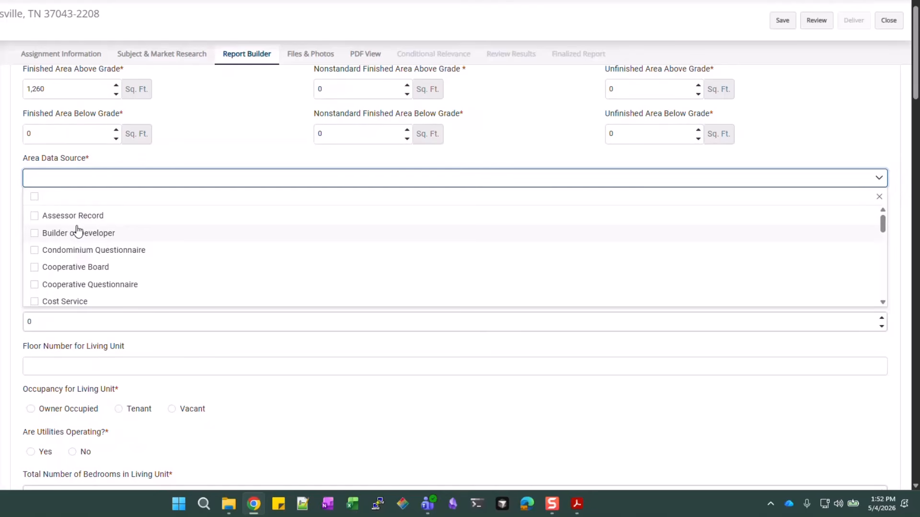
scroll(78, 232, "down", 5)
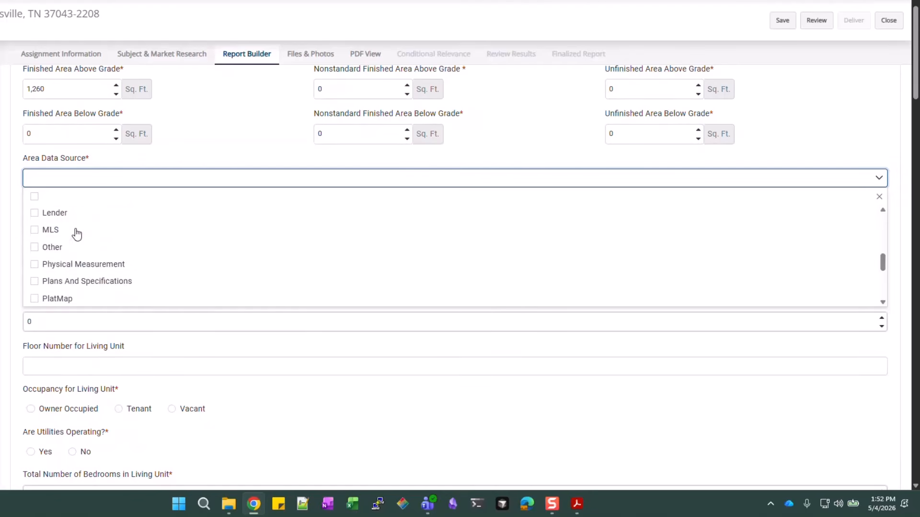
left_click(89, 263)
left_click(205, 130)
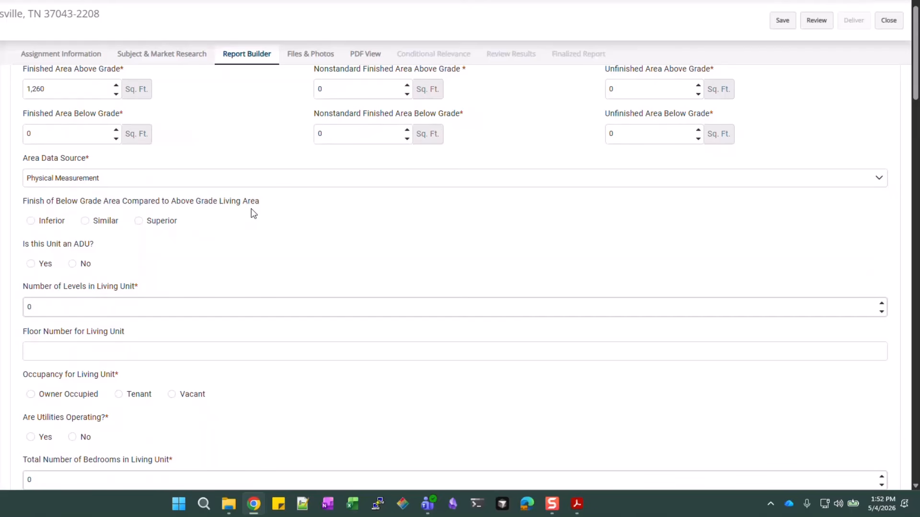
scroll(253, 214, "down", 1)
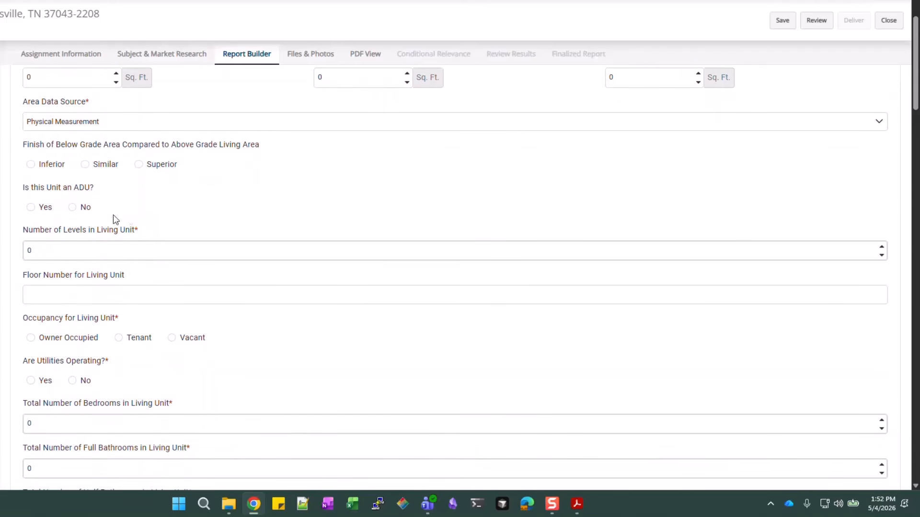
Set the unit to 1 level and mark it Owner Occupied
scroll(113, 215, "down", 1)
left_click(107, 194)
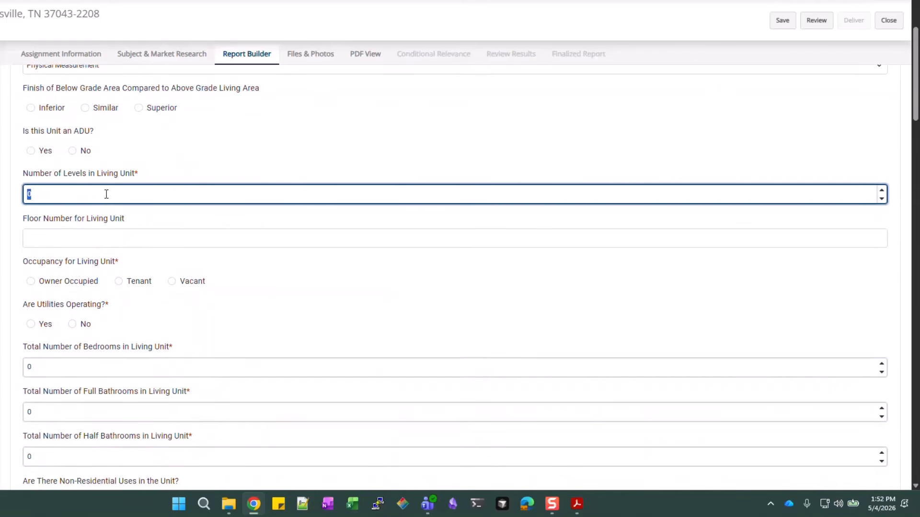
type("1")
left_click(165, 238)
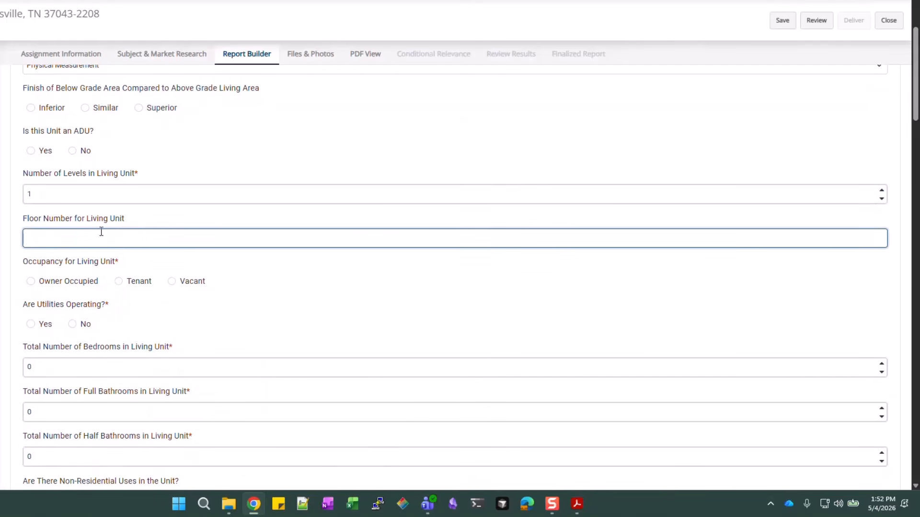
left_click_drag(129, 173, 137, 173)
left_click(138, 175)
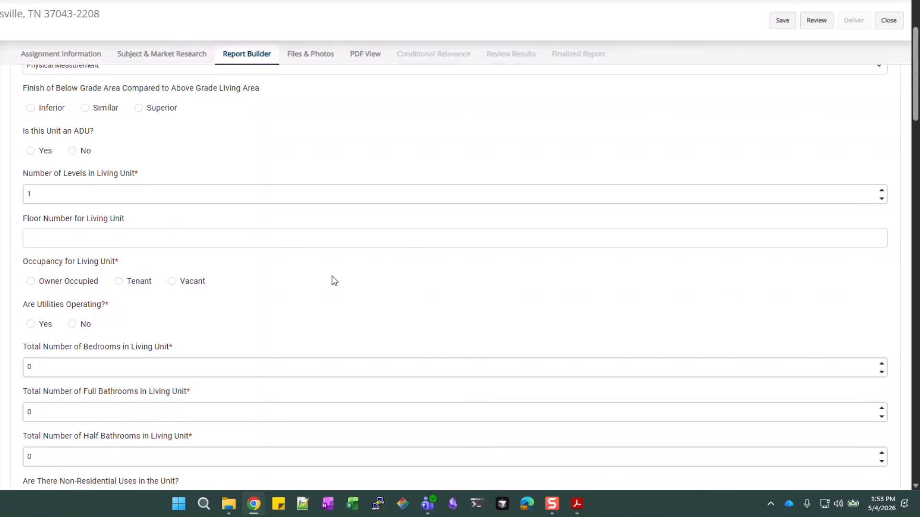
scroll(335, 281, "down", 1)
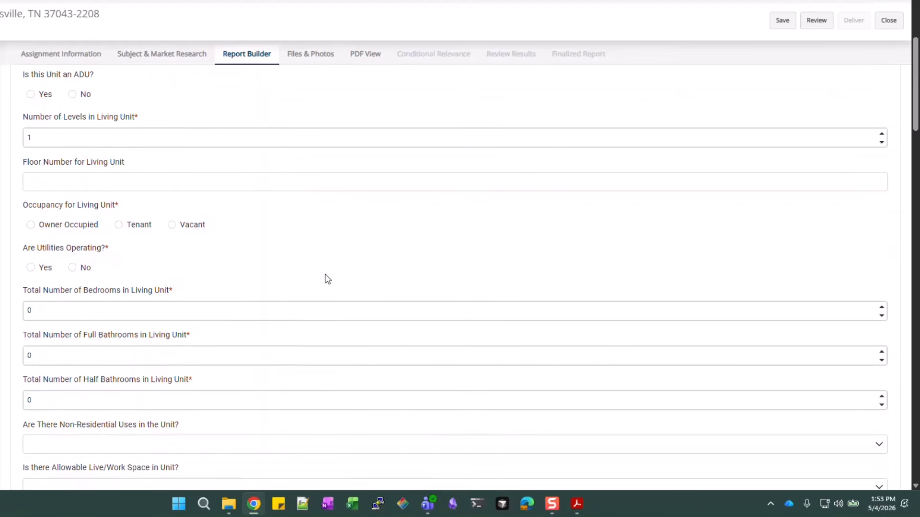
left_click(81, 229)
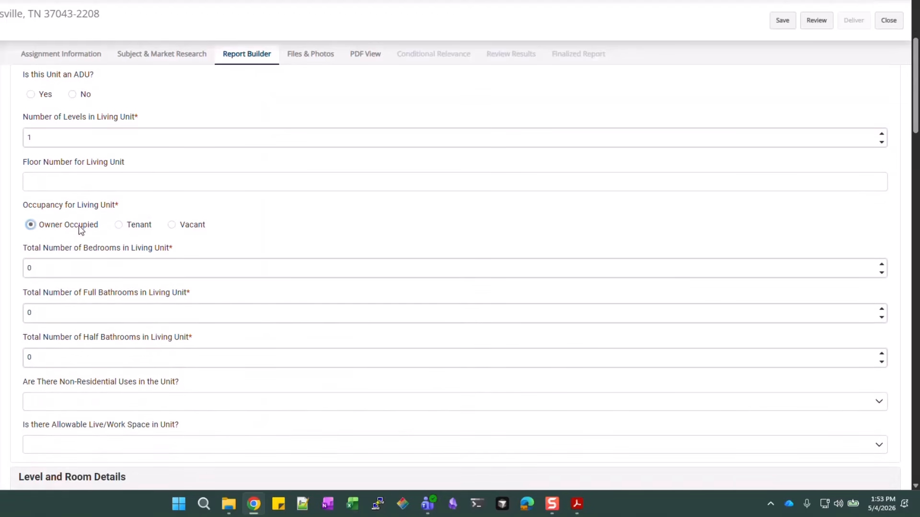
Enter 3 bedrooms, 2 full bathrooms and 0 half bathrooms
left_click(96, 275)
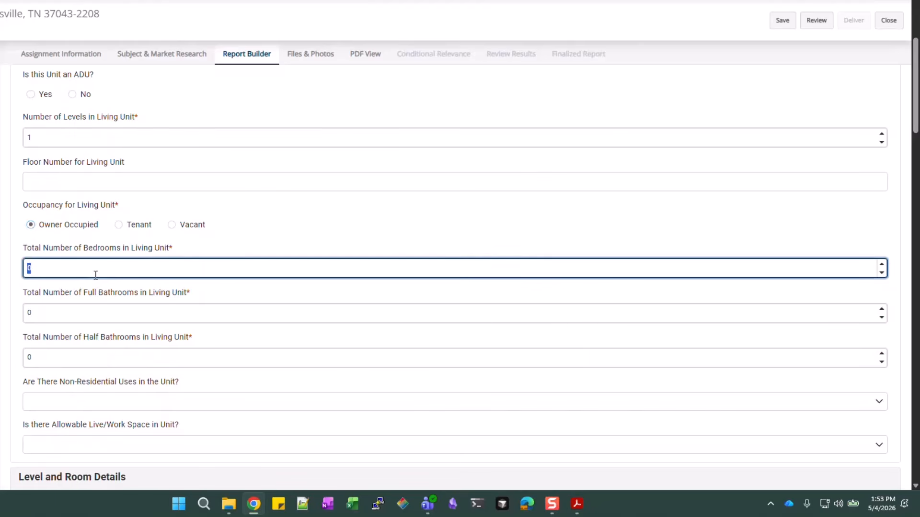
type("3")
key("Tab")
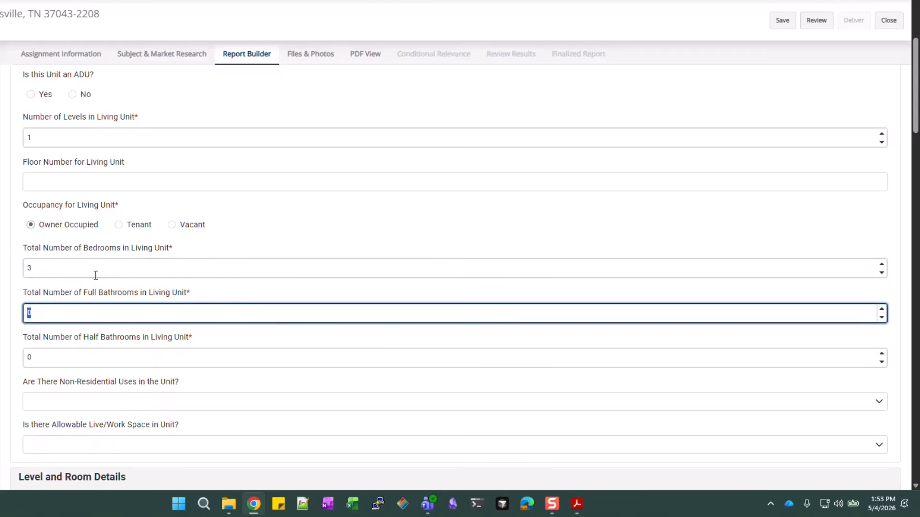
type("2")
key("Tab")
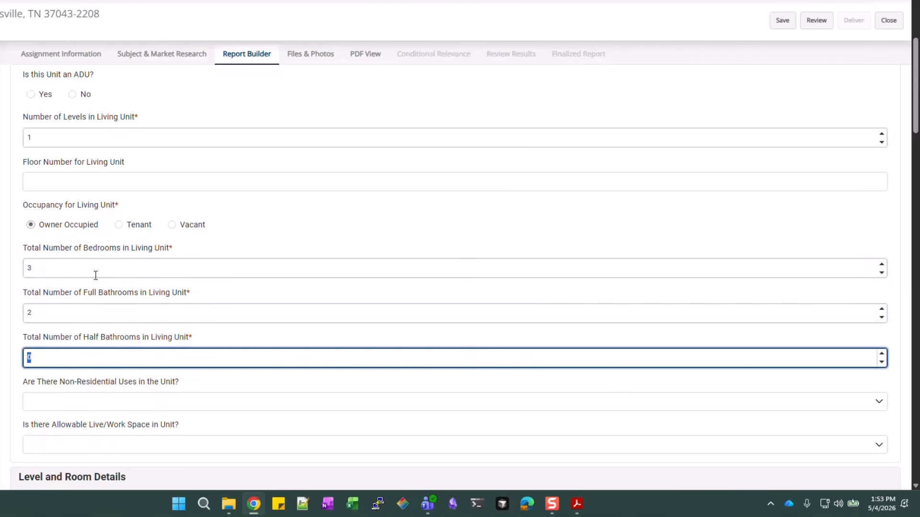
key("Tab")
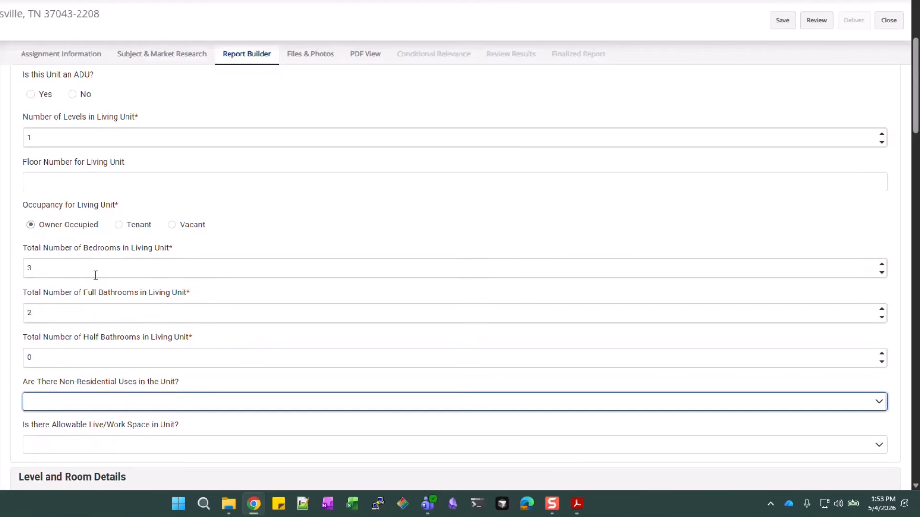
scroll(96, 275, "down", 2)
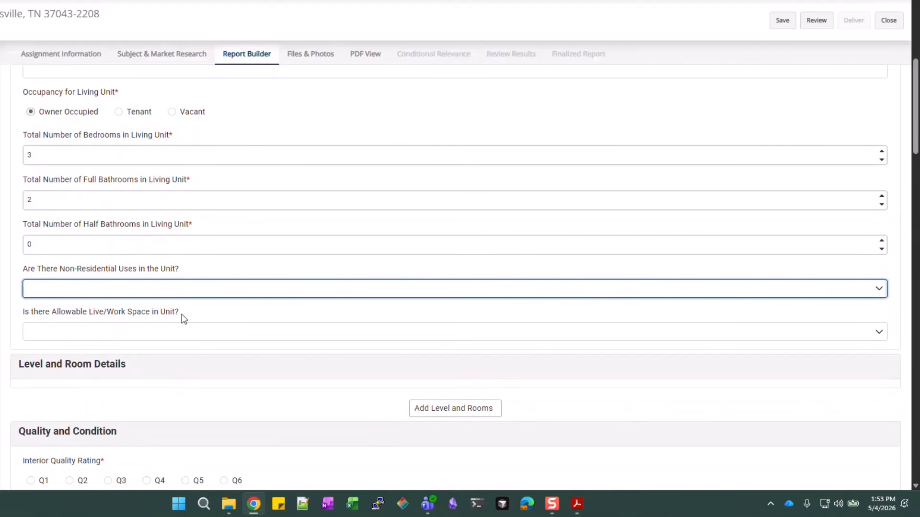
scroll(226, 304, "down", 2)
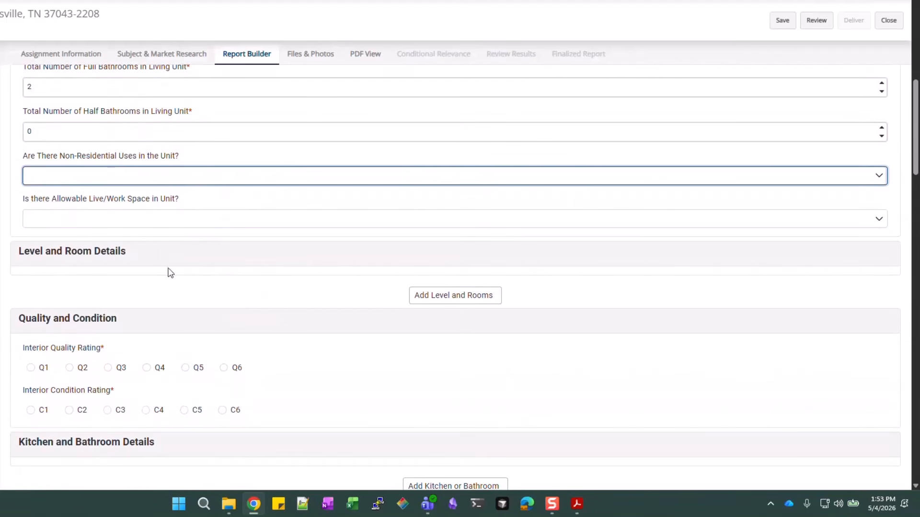
Add an above-grade Level One with a 1,260 sq ft finished area
left_click(474, 301)
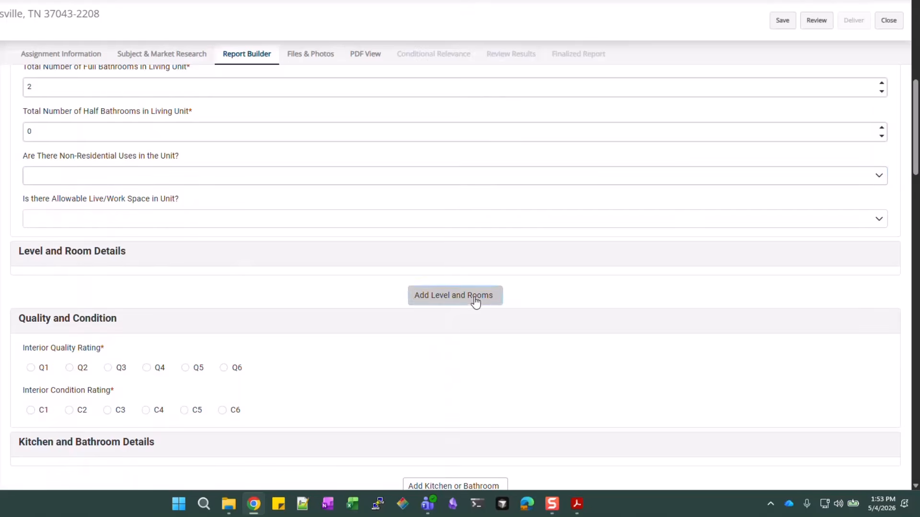
scroll(168, 326, "down", 2)
left_click(265, 237)
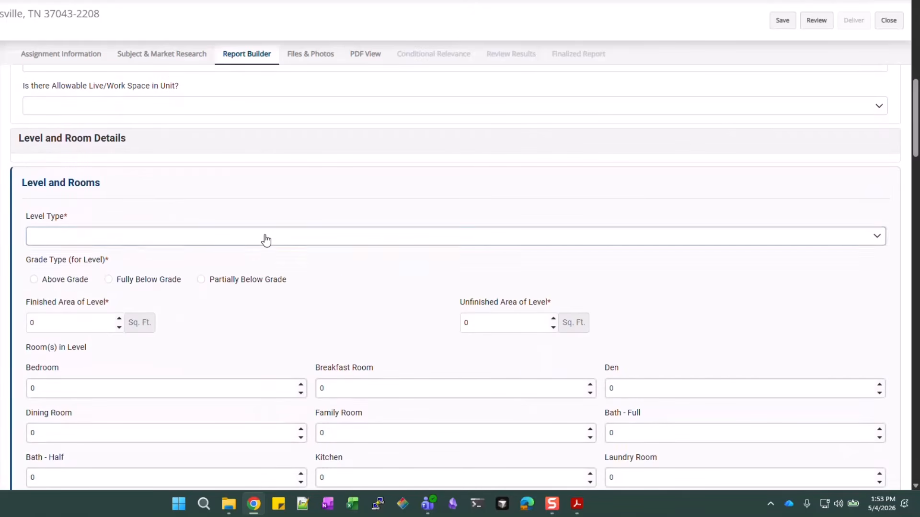
scroll(109, 285, "down", 1)
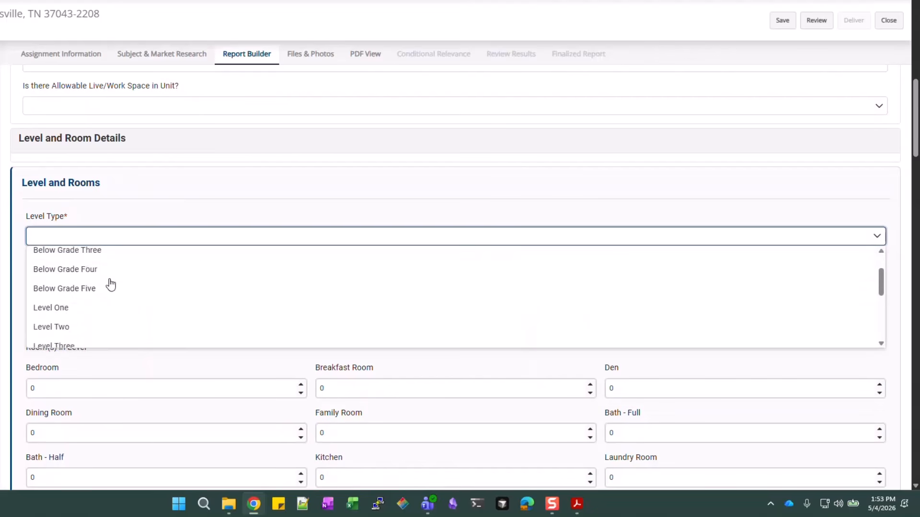
left_click(51, 295)
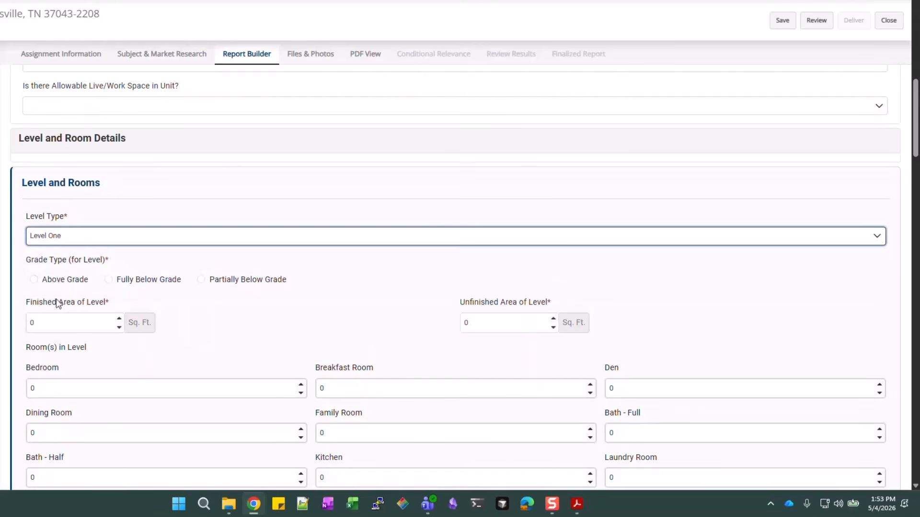
left_click(71, 282)
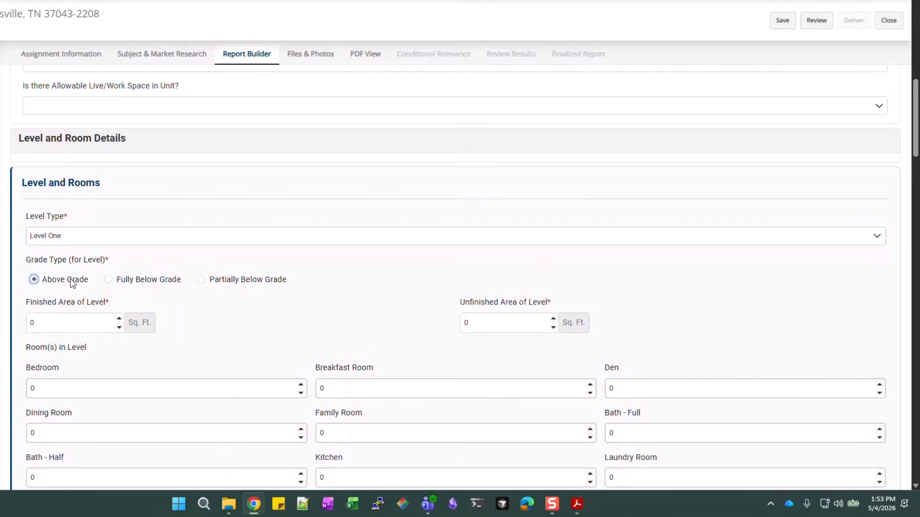
left_click(50, 323)
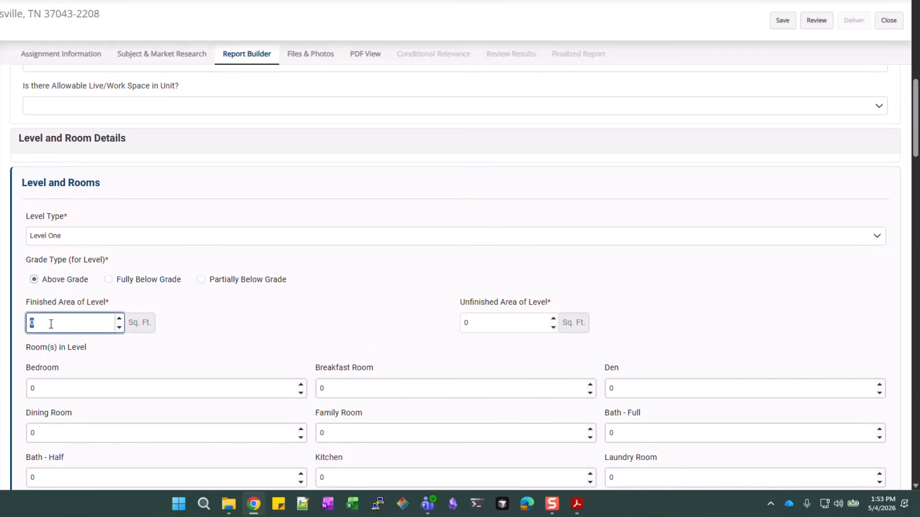
type("1,260")
left_click(325, 300)
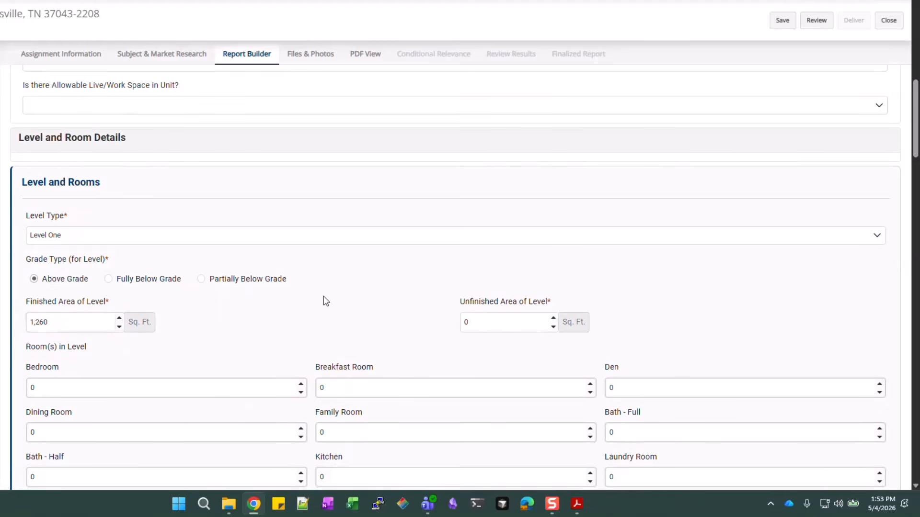
Set Level One's rooms: 3 bedrooms, 1 dining room, 2 full baths, 1 kitchen, 1 living room
scroll(324, 300, "down", 2)
scroll(288, 213, "down", 1)
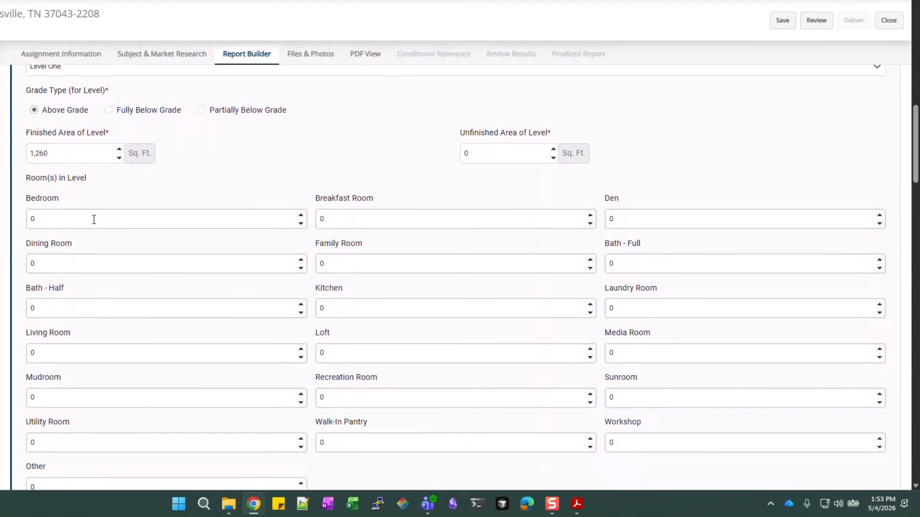
left_click(94, 220)
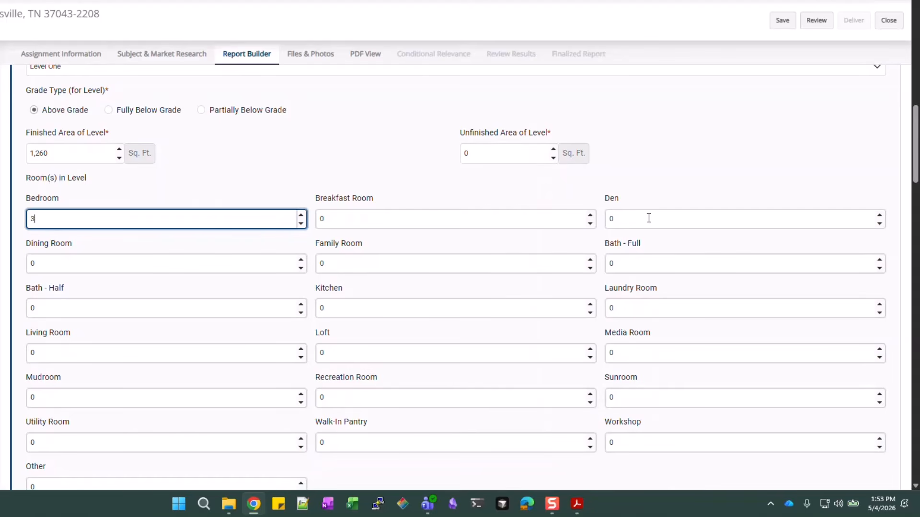
left_click(73, 268)
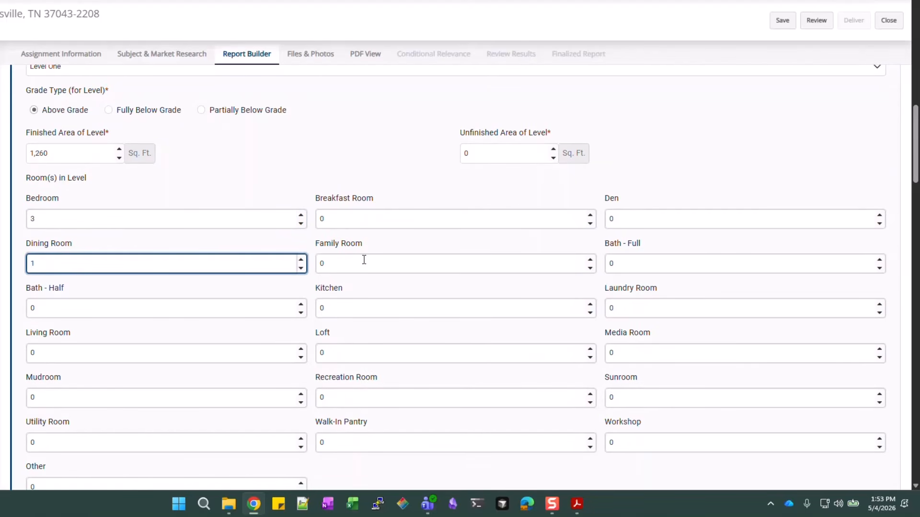
left_click(652, 265)
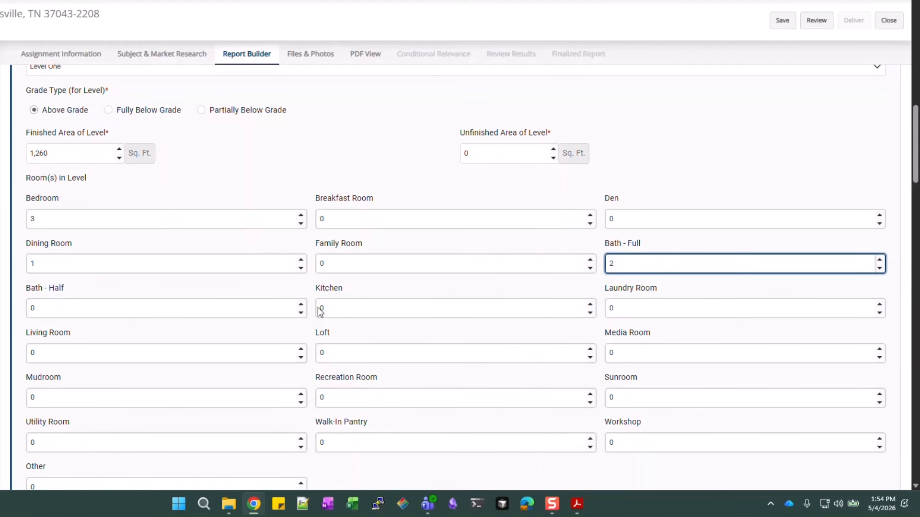
left_click(365, 307)
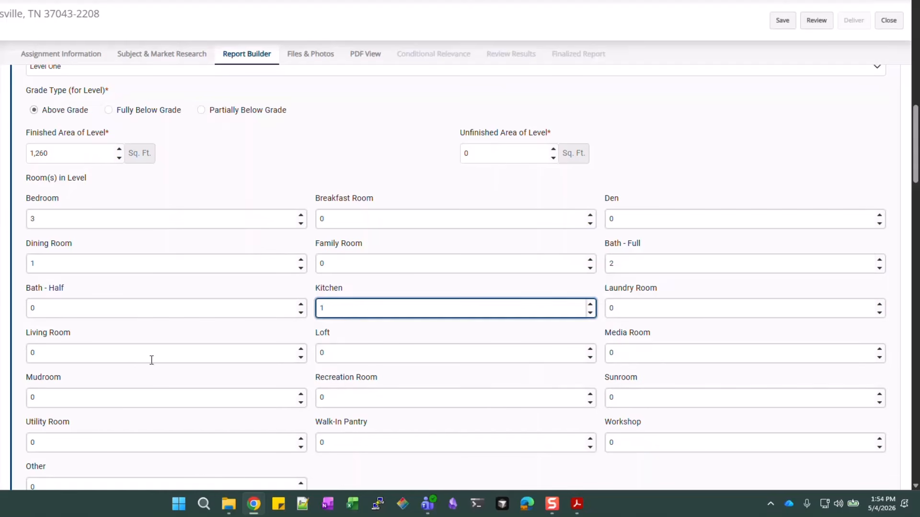
left_click(121, 361)
type("1")
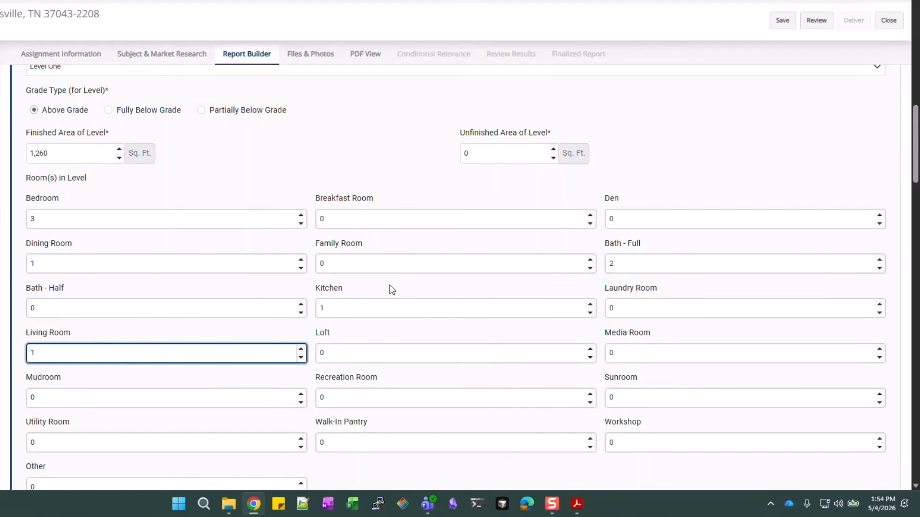
scroll(398, 273, "down", 1)
left_click(643, 438)
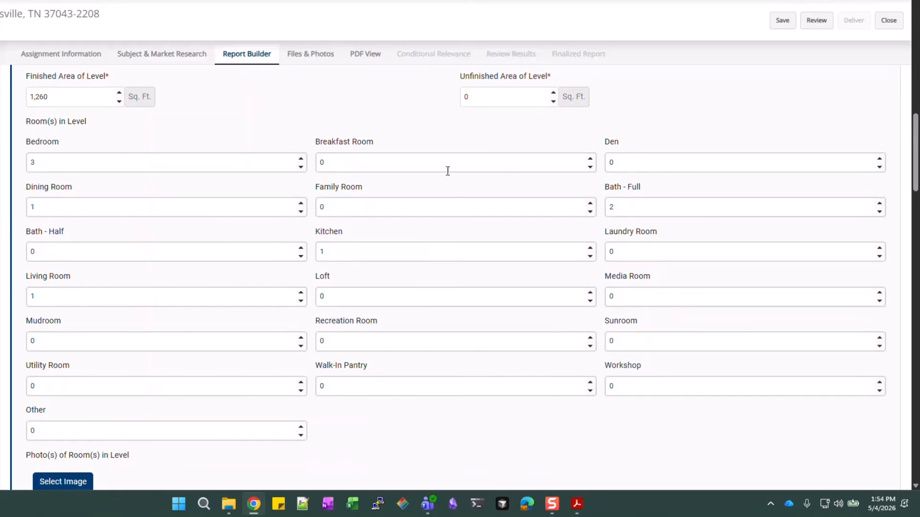
scroll(465, 289, "down", 2)
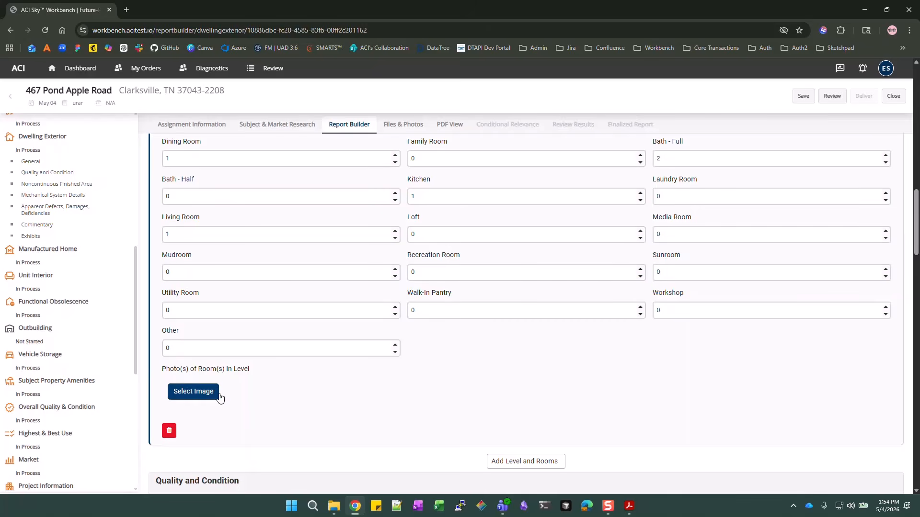
Start a photo upload and browse to the Appendix D-1 SF5_Appraisal Images folder
left_click(204, 396)
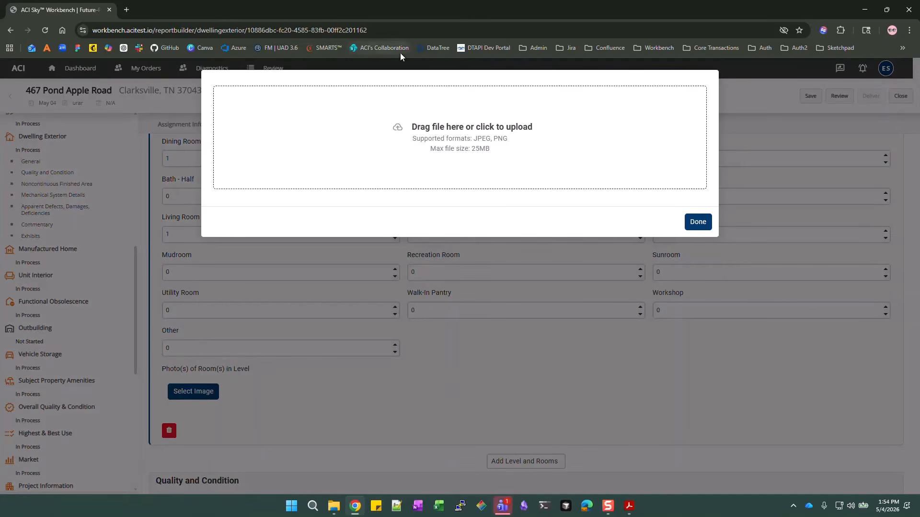
left_click(465, 125)
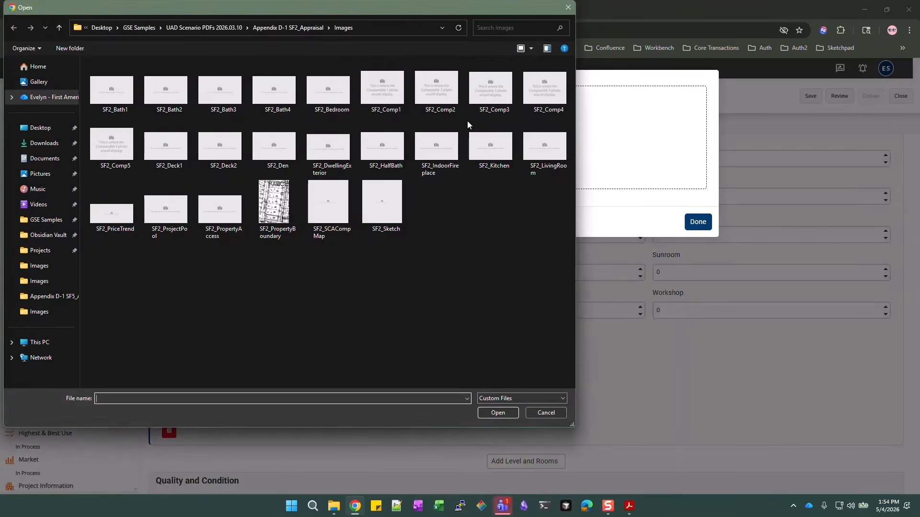
left_click(194, 29)
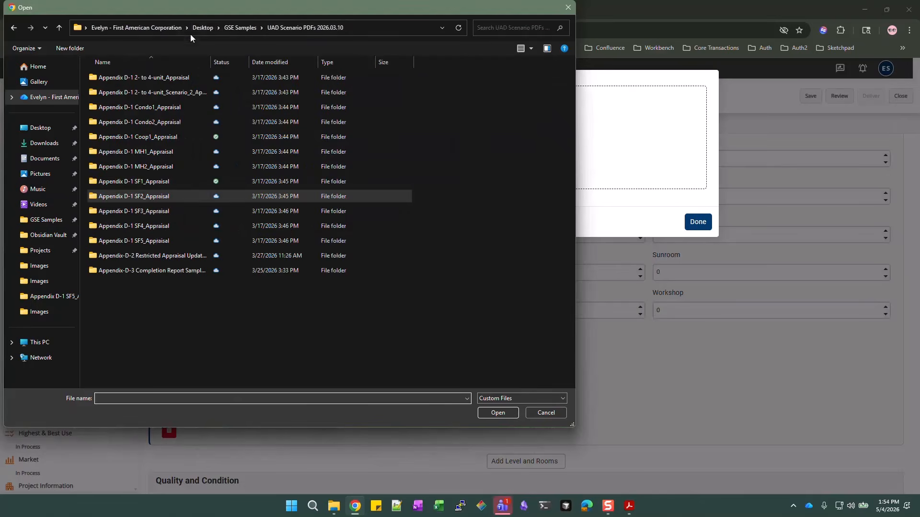
double_click(170, 240)
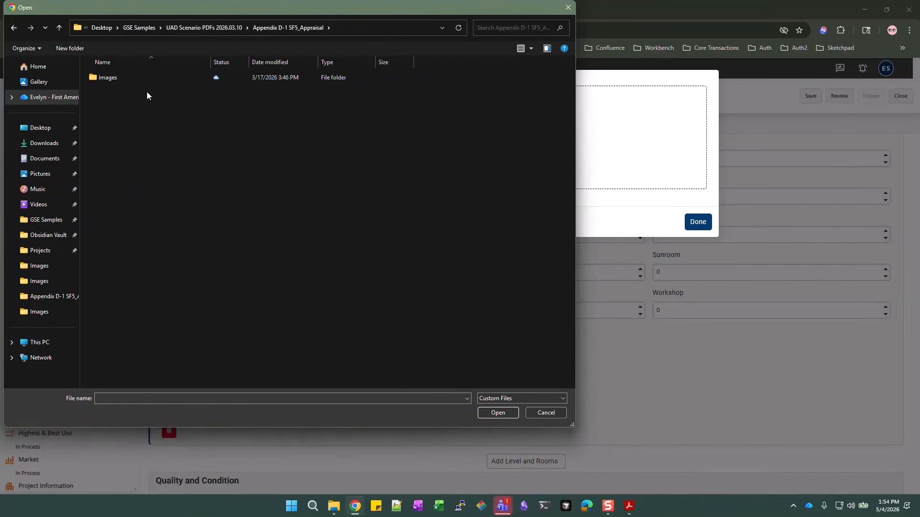
double_click(154, 81)
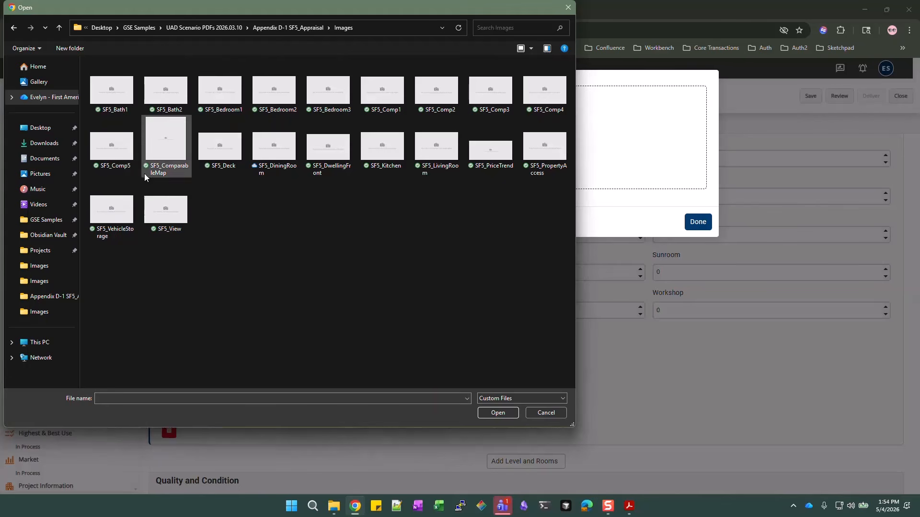
Select the SF5 bath, bedroom, kitchen, living room and dining room photos and upload them
left_click(106, 103)
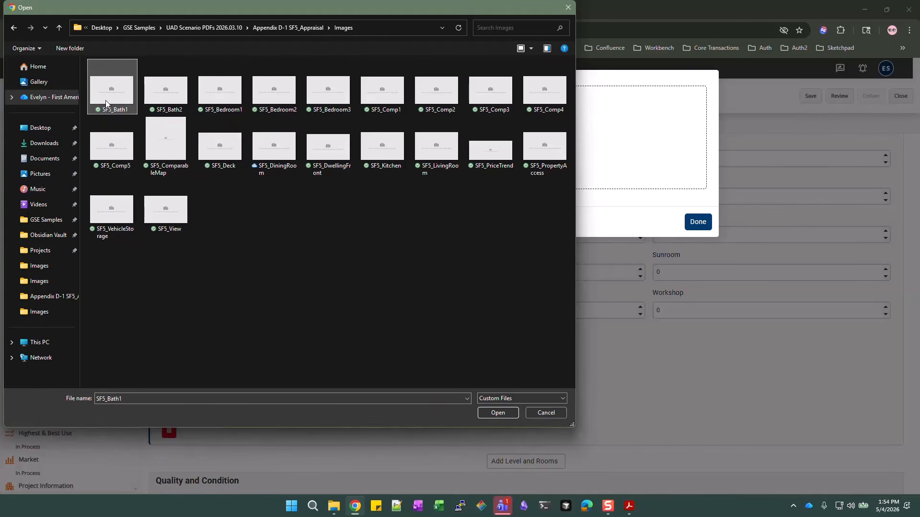
left_click(326, 93, "shift")
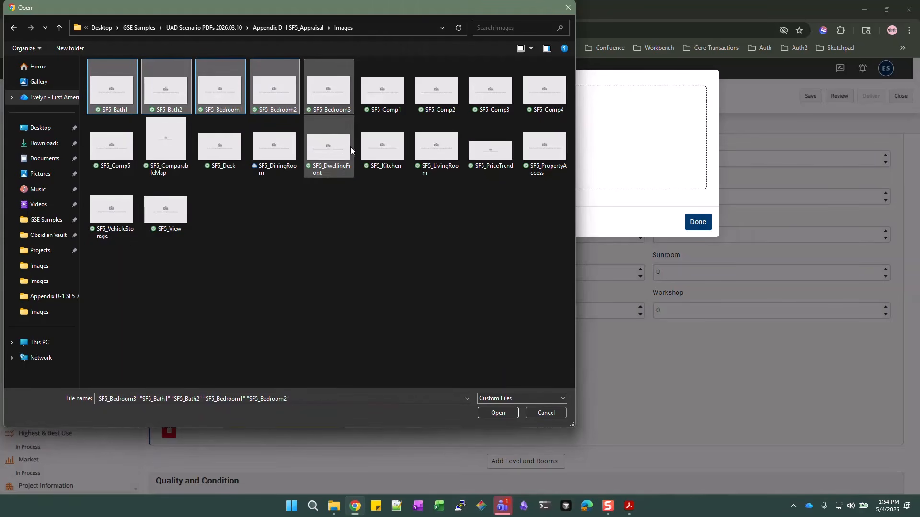
left_click(391, 153, "shift")
left_click(127, 100)
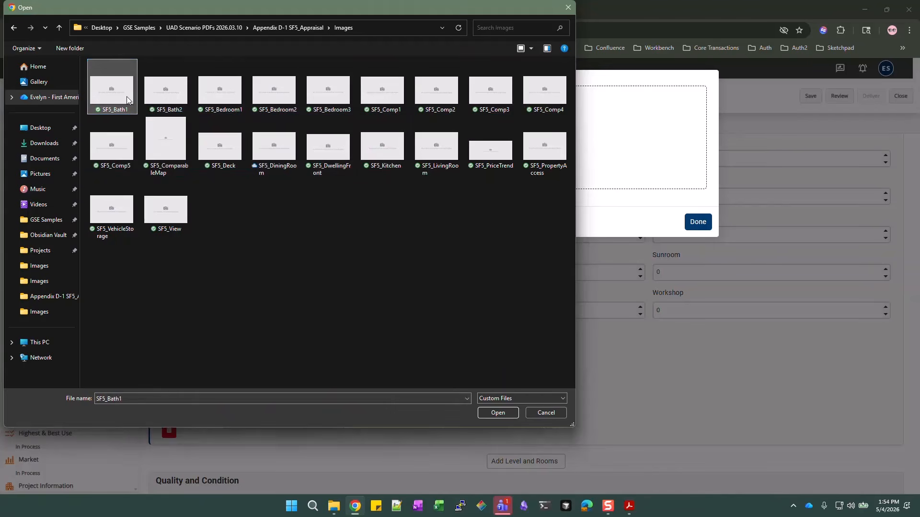
left_click(167, 107, "ctrl")
left_click(287, 96, "ctrl")
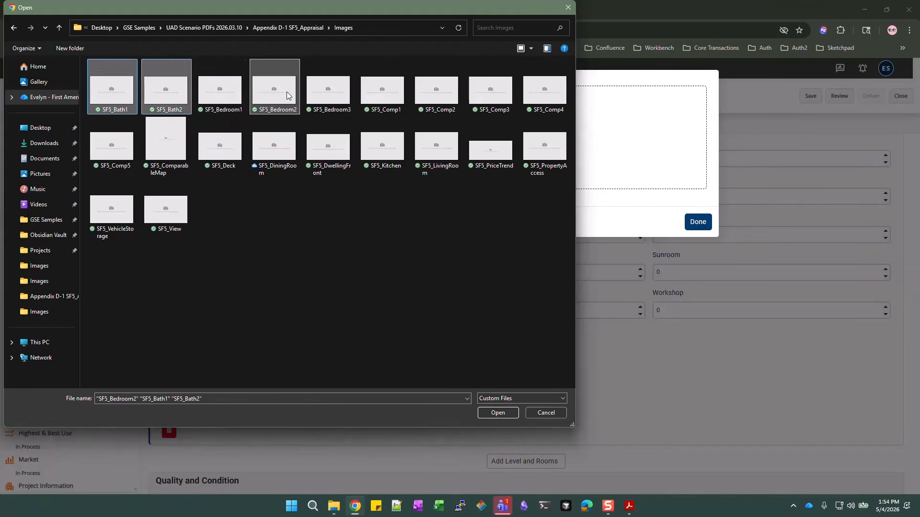
left_click(238, 99, "ctrl")
left_click(323, 94, "ctrl")
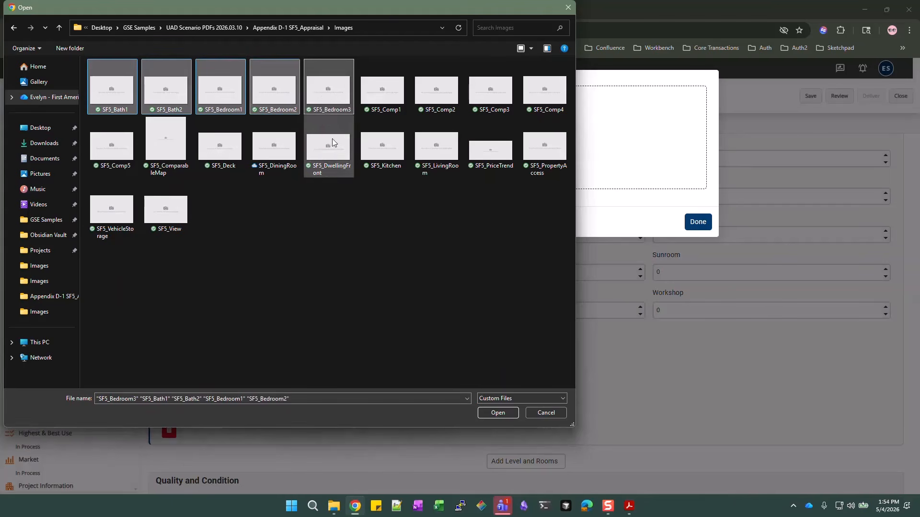
left_click(385, 156, "ctrl")
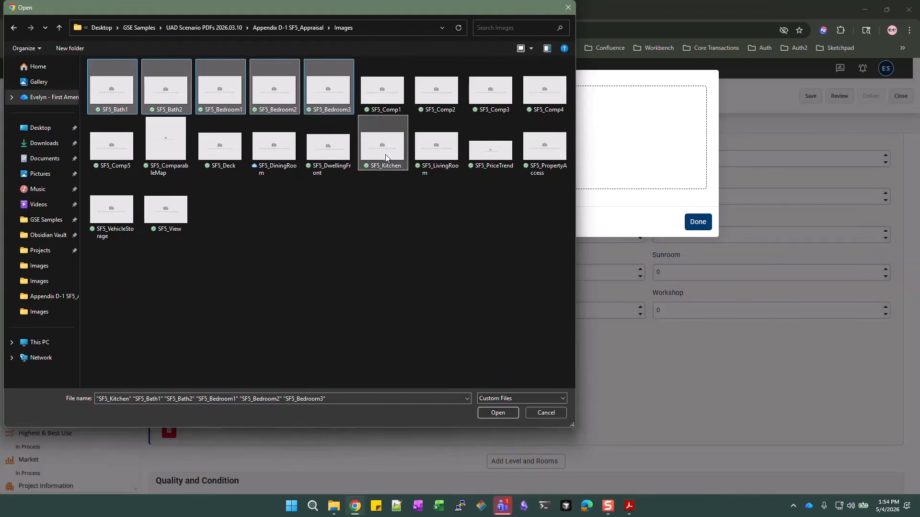
left_click(452, 155, "ctrl")
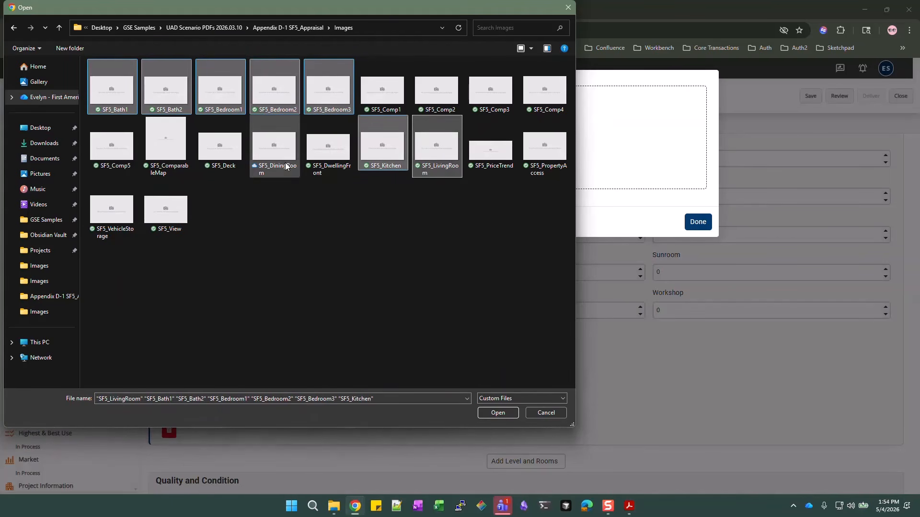
left_click(276, 149, "ctrl")
left_click(514, 411)
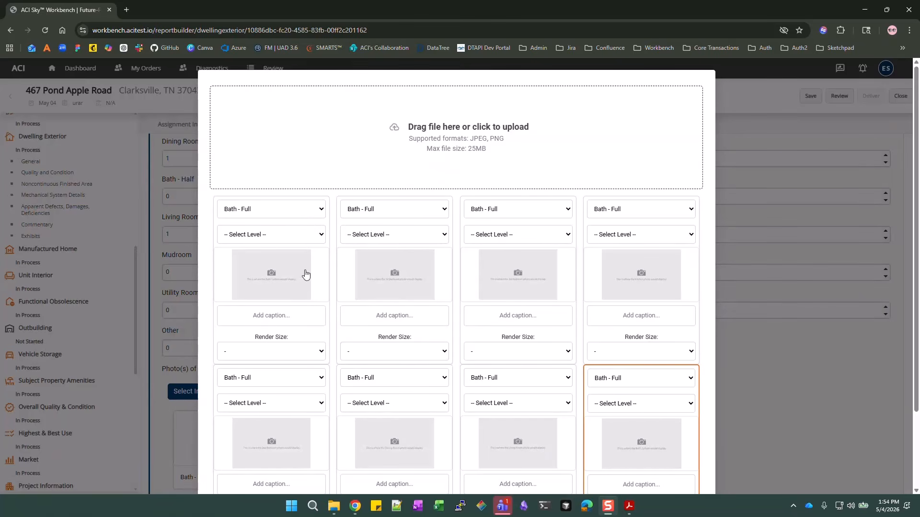
Assign the first photo to Level One and the second photo to Bedroom on Level One
left_click(254, 236)
left_click(257, 319)
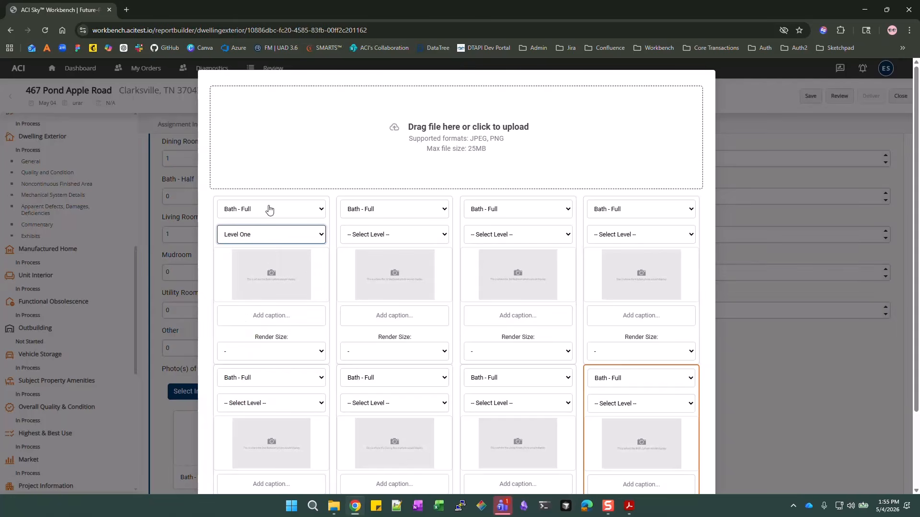
left_click(426, 211)
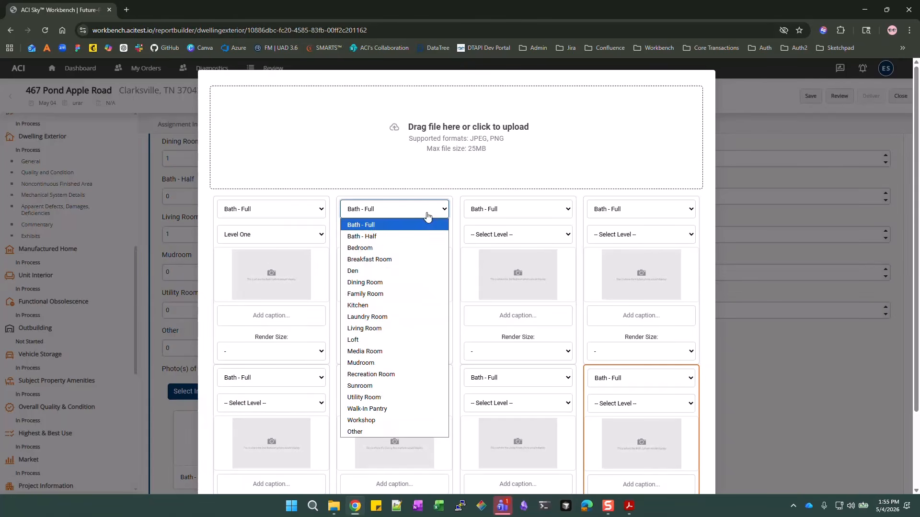
left_click(395, 248)
left_click(394, 235)
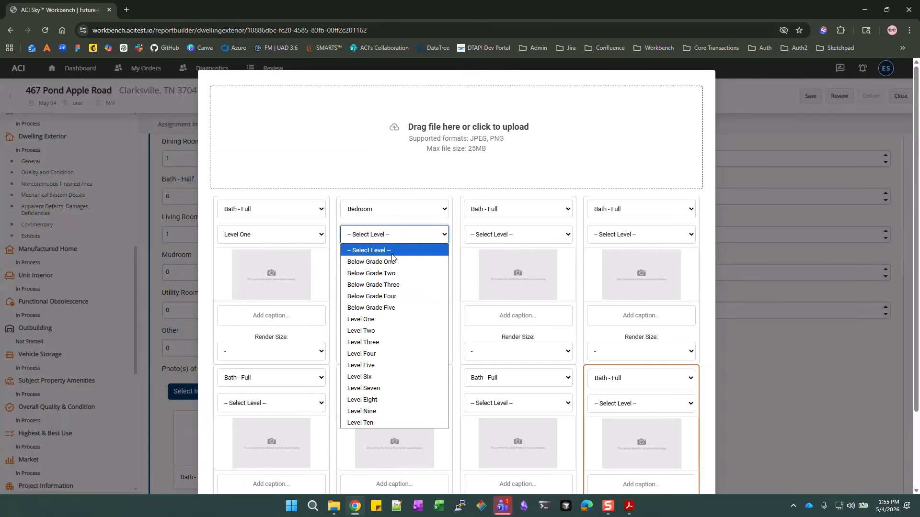
left_click(384, 319)
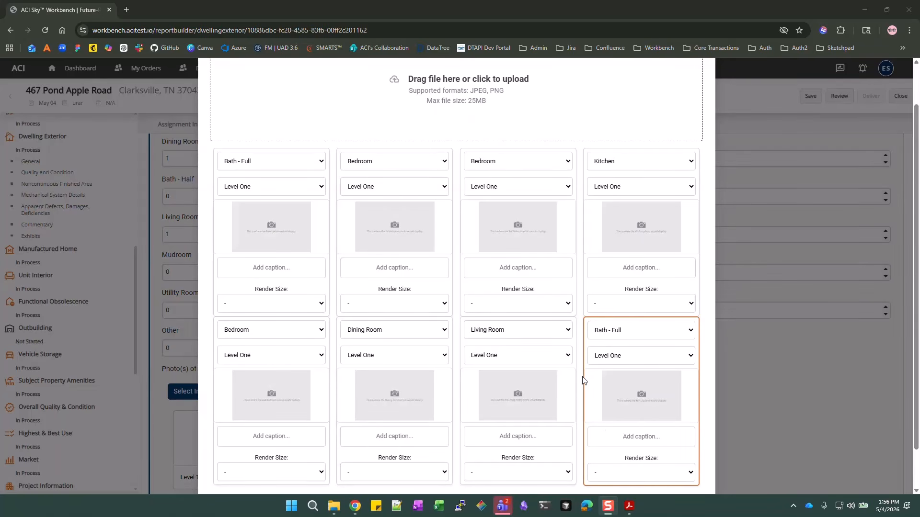
Select the Living Room, Dining Room, Bedroom, Bath - Full and Kitchen photo cards
left_click(569, 407)
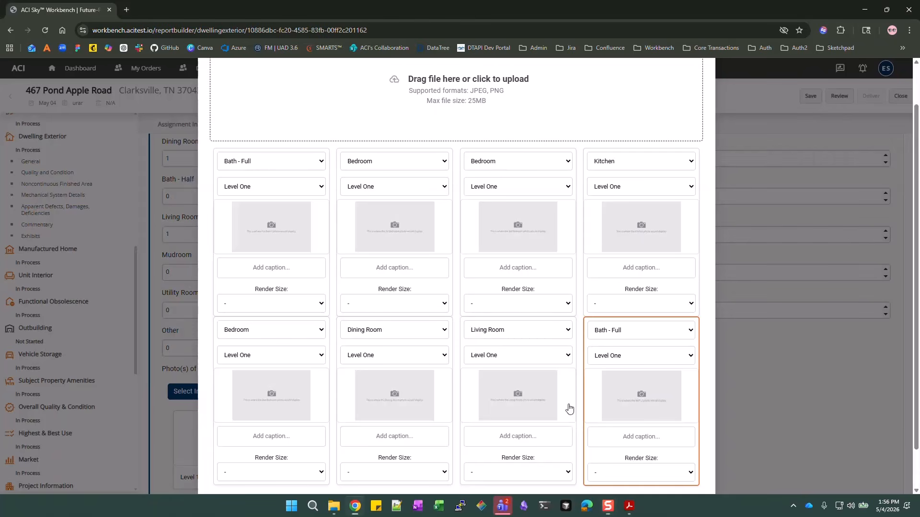
left_click(451, 403)
left_click(314, 402)
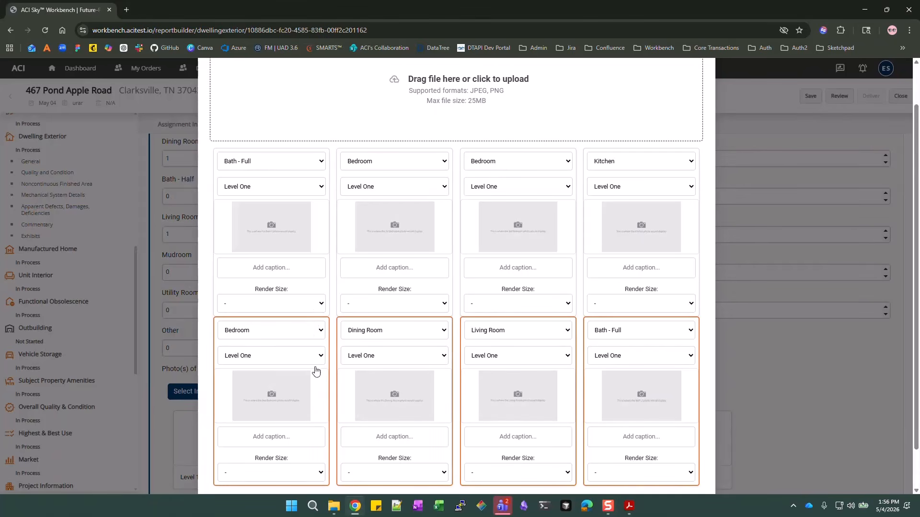
left_click(316, 247)
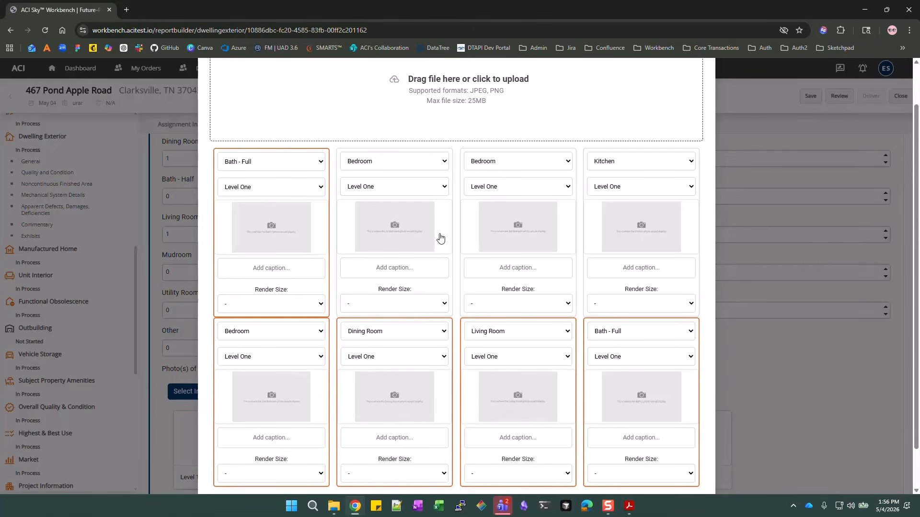
left_click(438, 238)
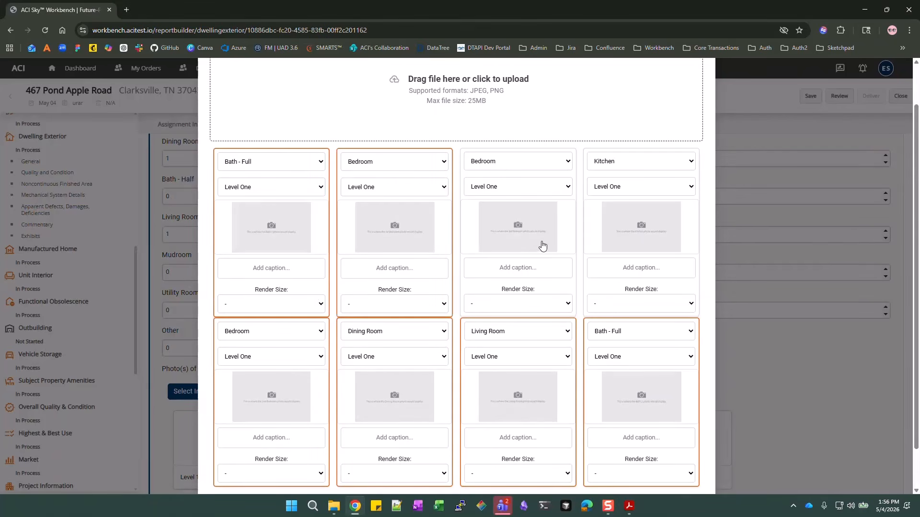
left_click(566, 229)
left_click(692, 237)
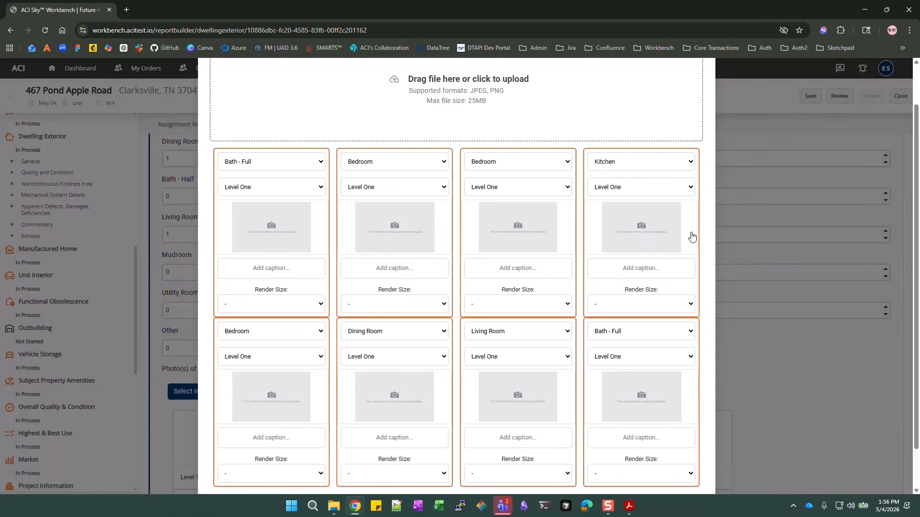
left_click(693, 221)
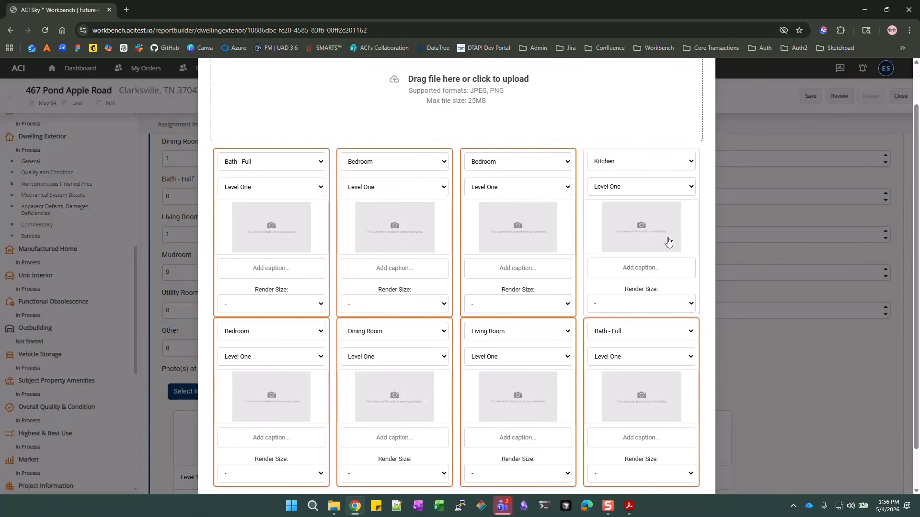
left_click(693, 229)
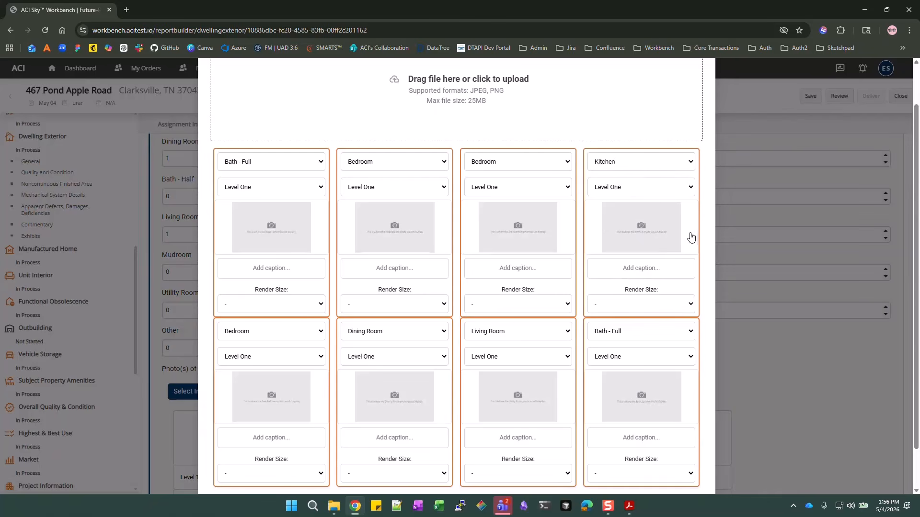
Keep the first photo as Bath - Full and cancel the accidental replacement-image file picker
left_click(320, 163)
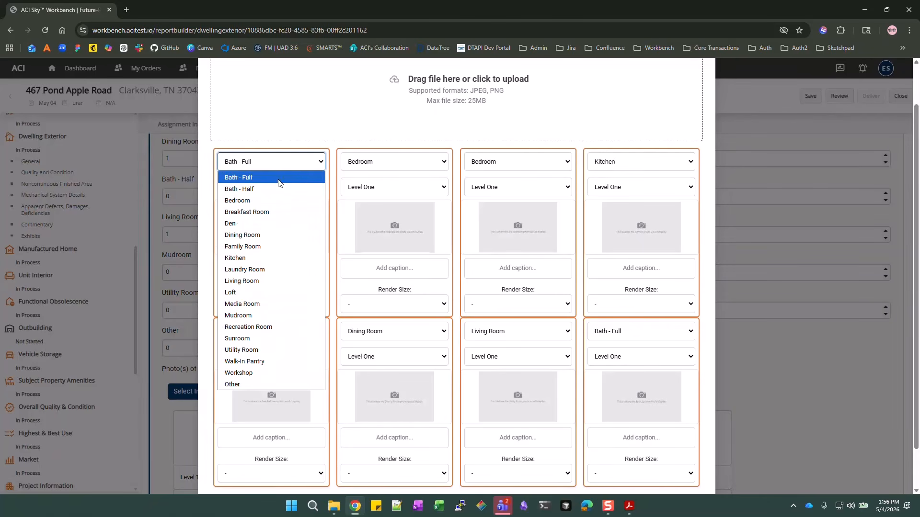
left_click(257, 168)
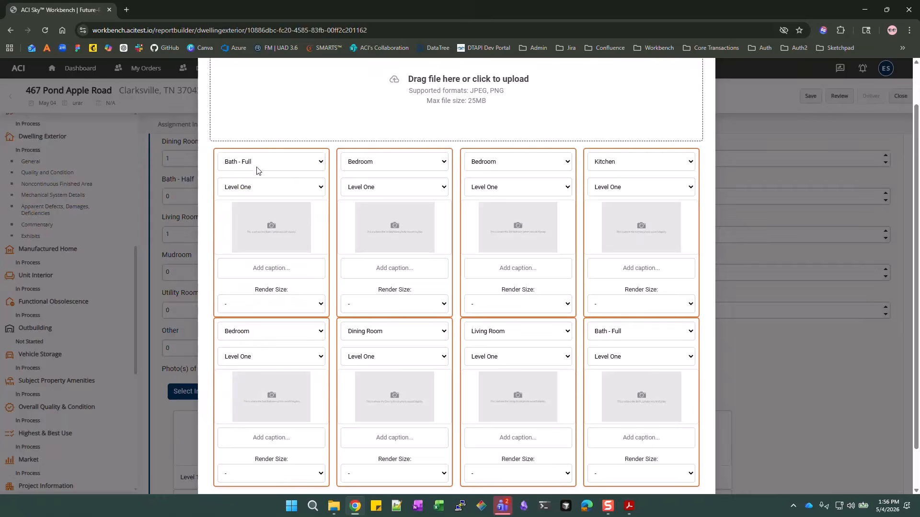
left_click(263, 255)
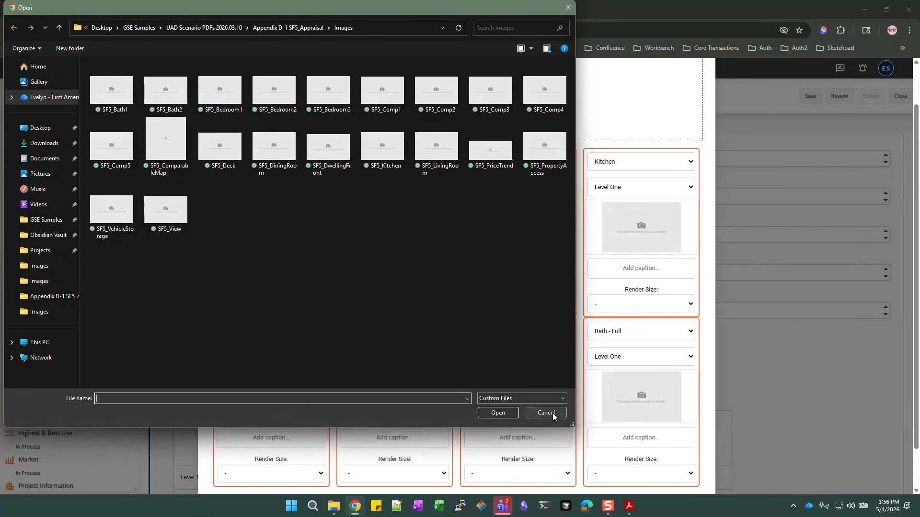
left_click(546, 414)
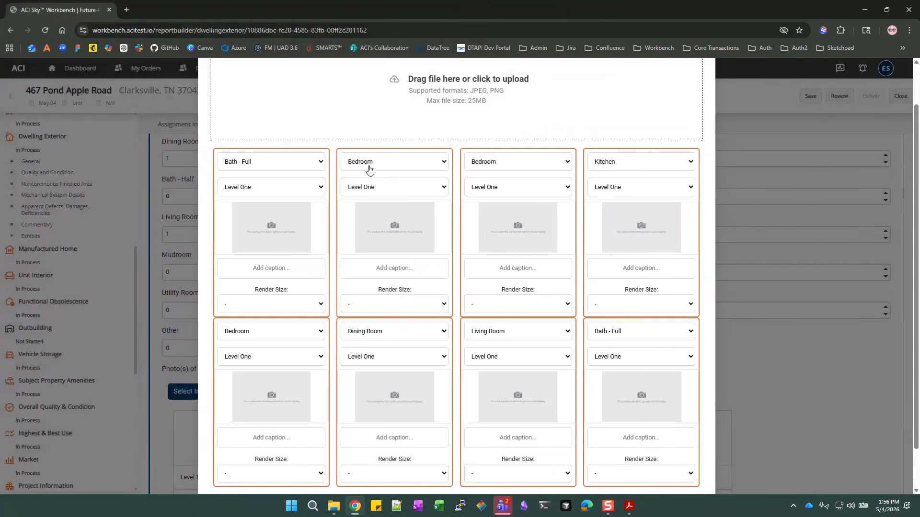
Caption the first two photos 'Primary Bath' and 'Primary Bedroom'
left_click(287, 268)
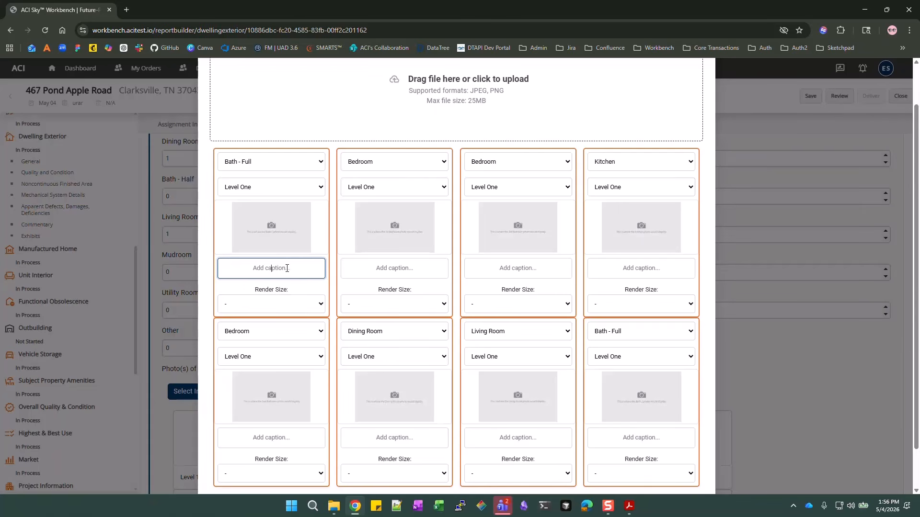
type("Pruimary")
key("BackSpace")
key("BackSpace")
type("imary Bath")
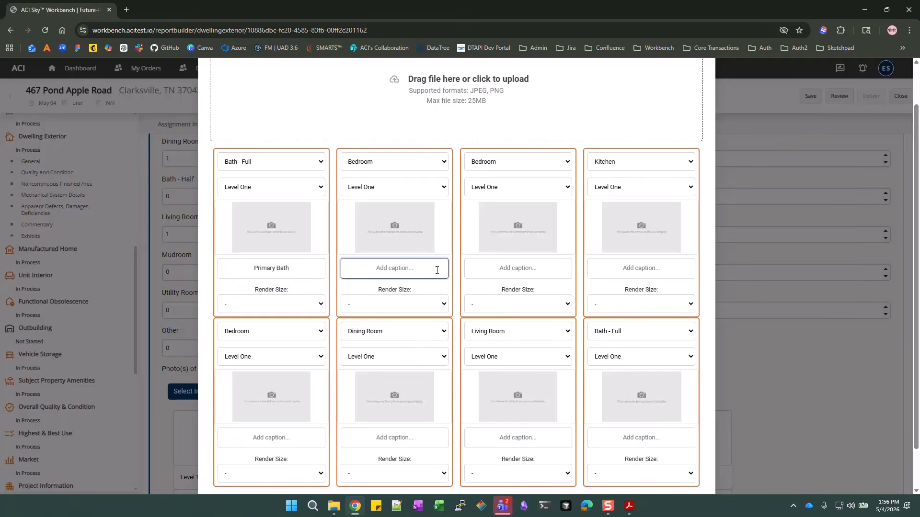
type("Primary Bedroom")
Caption the third photo 'Second Bedroom'
left_click(534, 266)
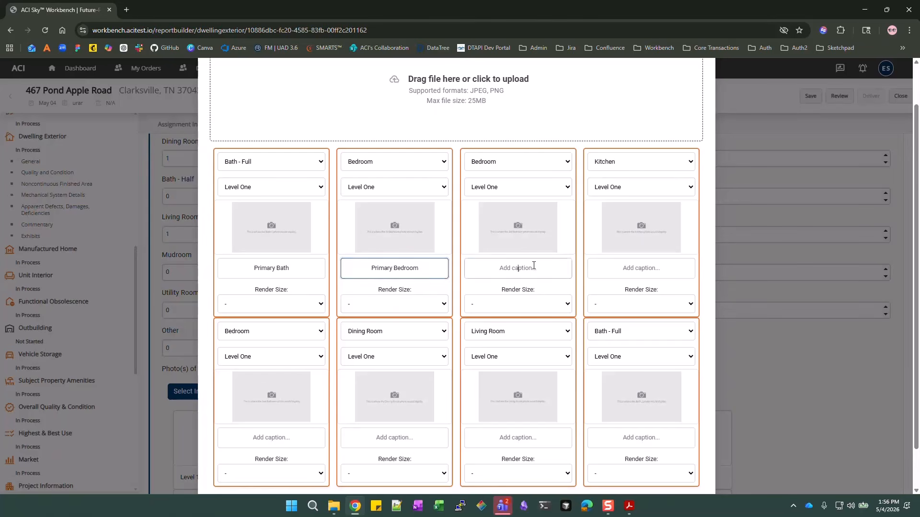
type("Second Bde")
key("BackSpace")
key("BackSpace")
key("BackSpace")
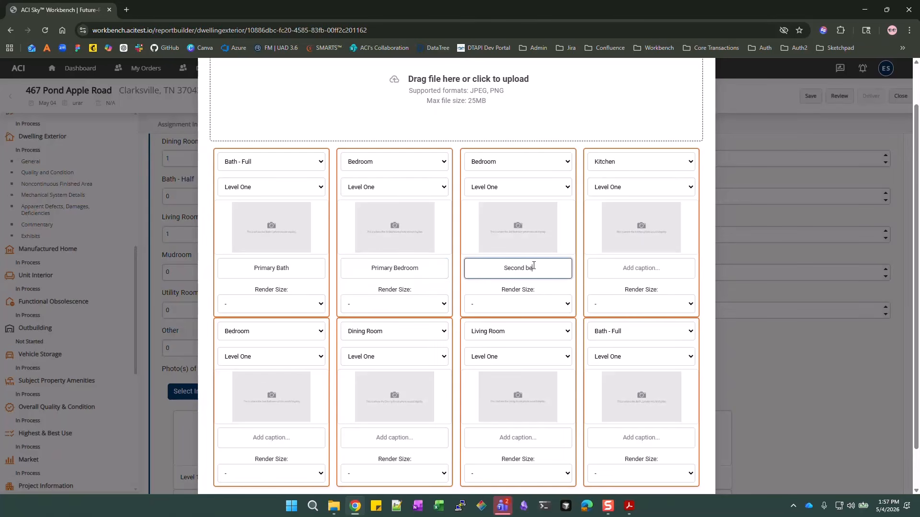
type("Bedxroo")
key("BackSpace")
key("BackSpace")
key("BackSpace")
key("BackSpace")
type("room")
Caption the lower-left Bedroom photo 'Third Bedroom' and the second bath photo 'Bath 2'
left_click(253, 437)
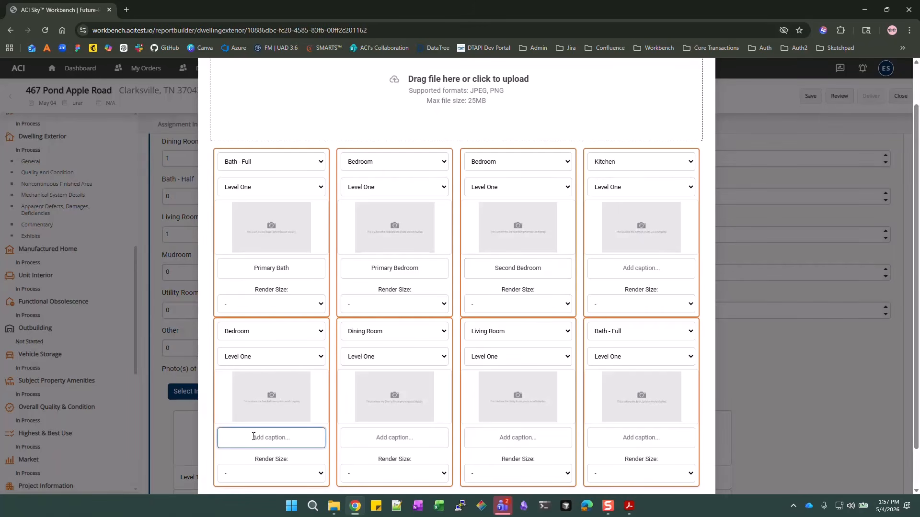
type("Third bBedroom")
left_click(646, 438)
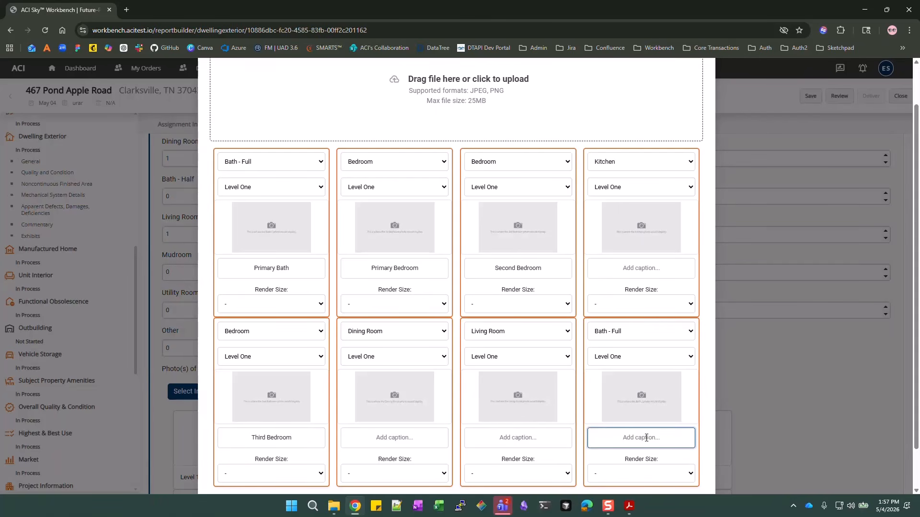
type("Bath 2")
scroll(652, 401, "down", 1)
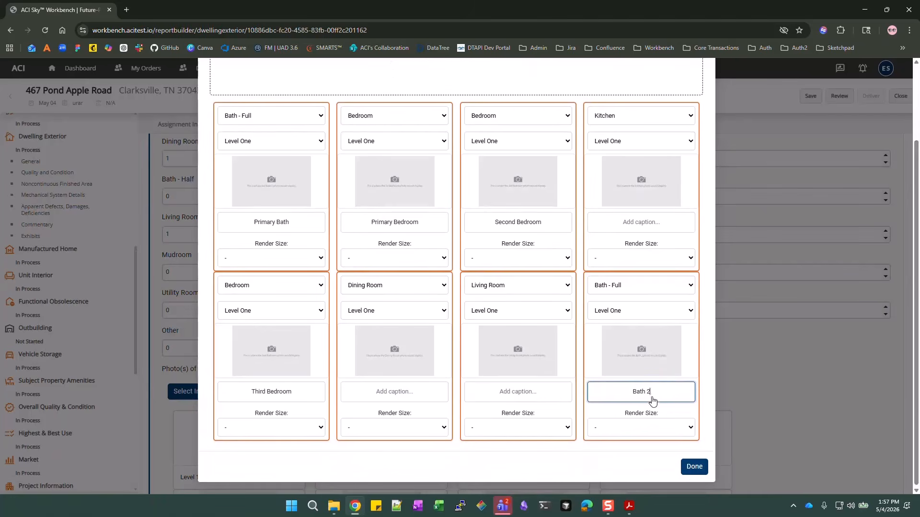
Close the photo editor with Done and review the eight captioned Level One photo cards
left_click(693, 467)
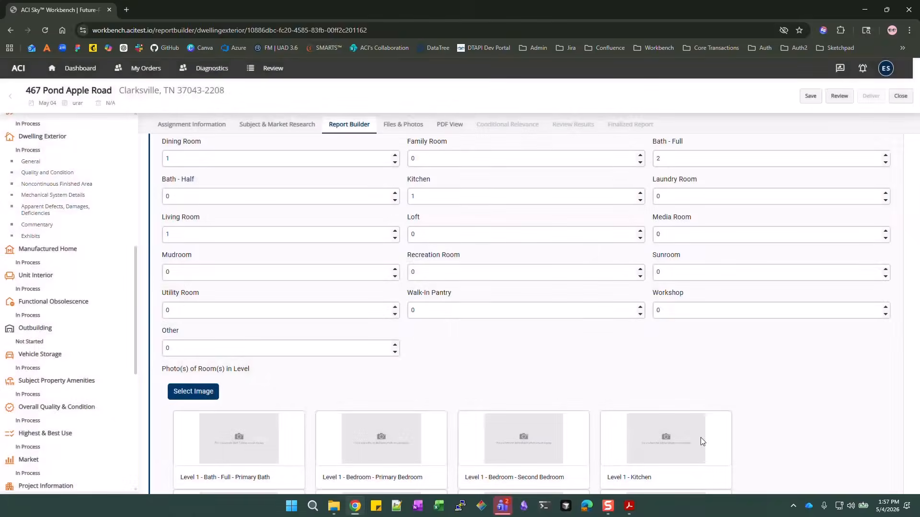
scroll(680, 383, "down", 3)
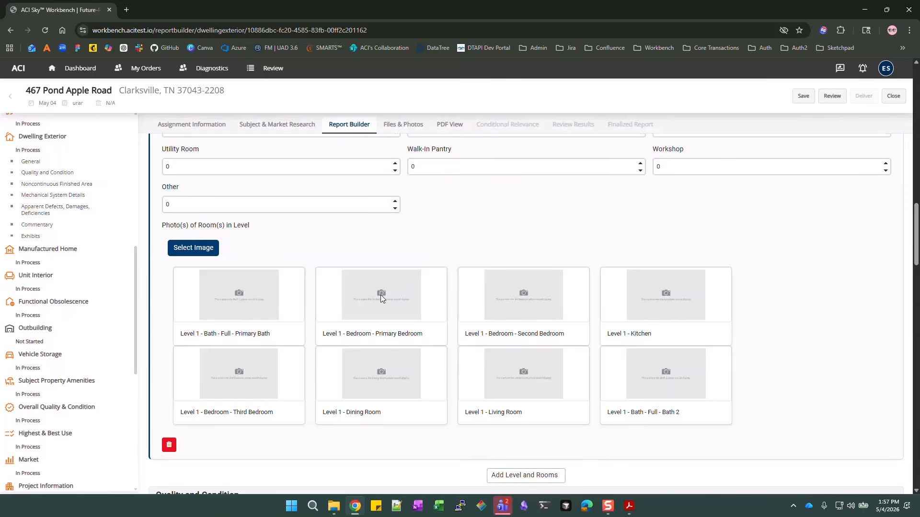
scroll(380, 294, "down", 2)
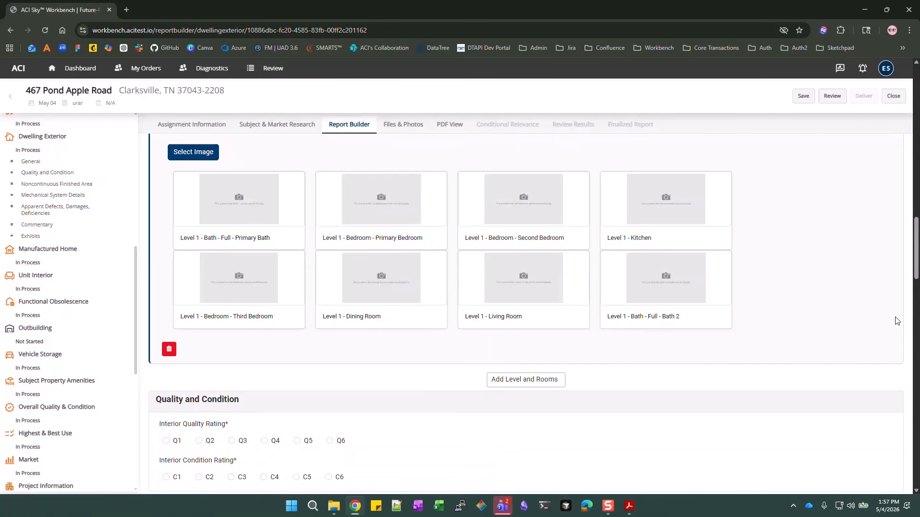
Rate interior quality Q4 and condition C3, then add a blank Kitchen or Bathroom entry
scroll(338, 319, "down", 4)
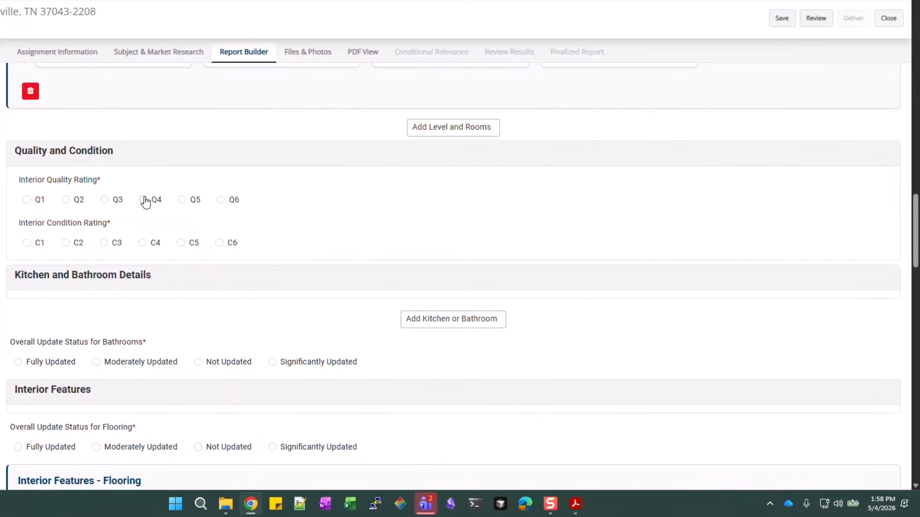
left_click(264, 249)
left_click(102, 243)
scroll(568, 230, "down", 3)
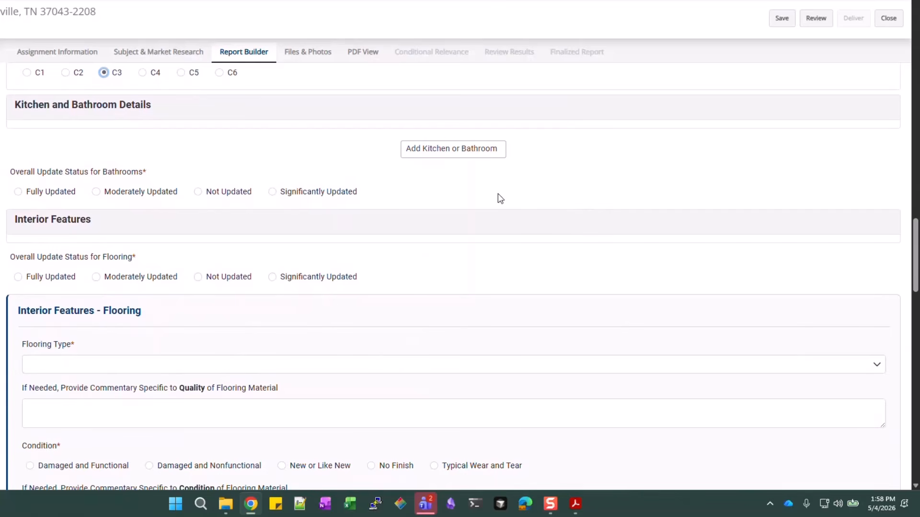
left_click(472, 153)
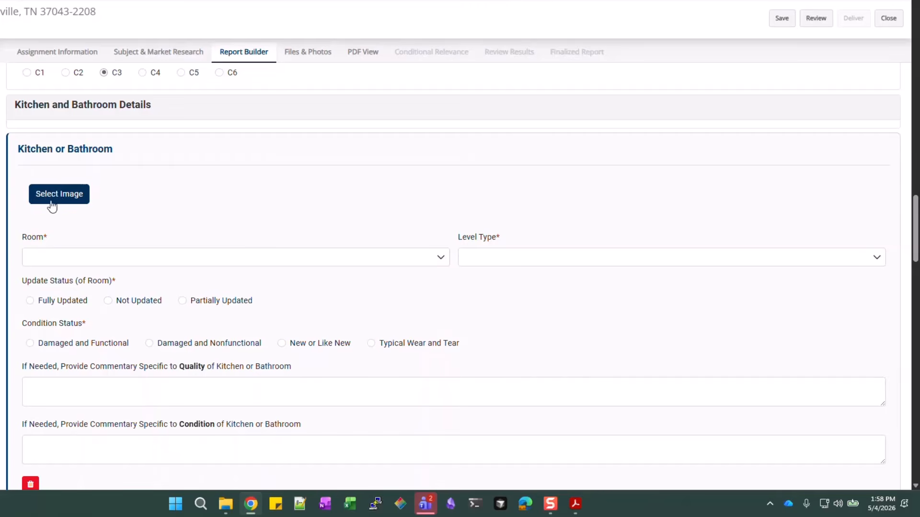
Make the new entry a Level One Kitchen, Not Updated, with Typical Wear and Tear
scroll(52, 207, "down", 2)
left_click(439, 203)
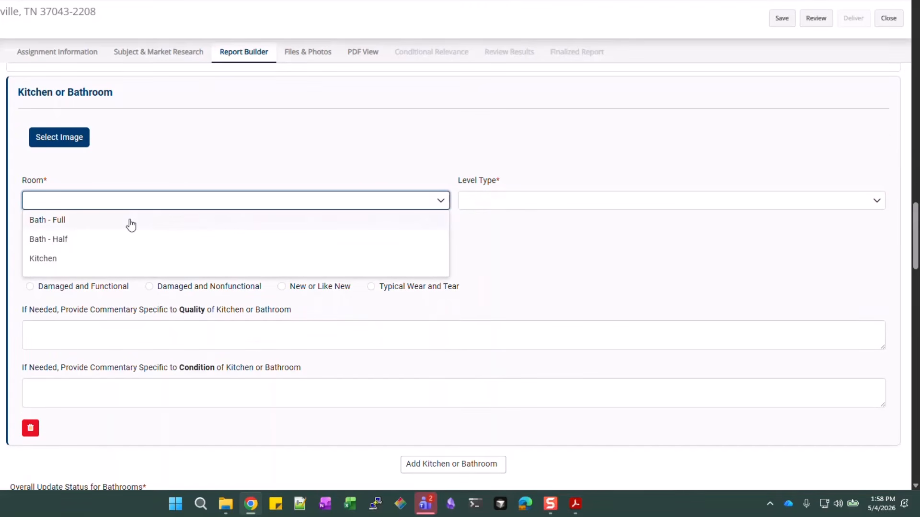
left_click(51, 258)
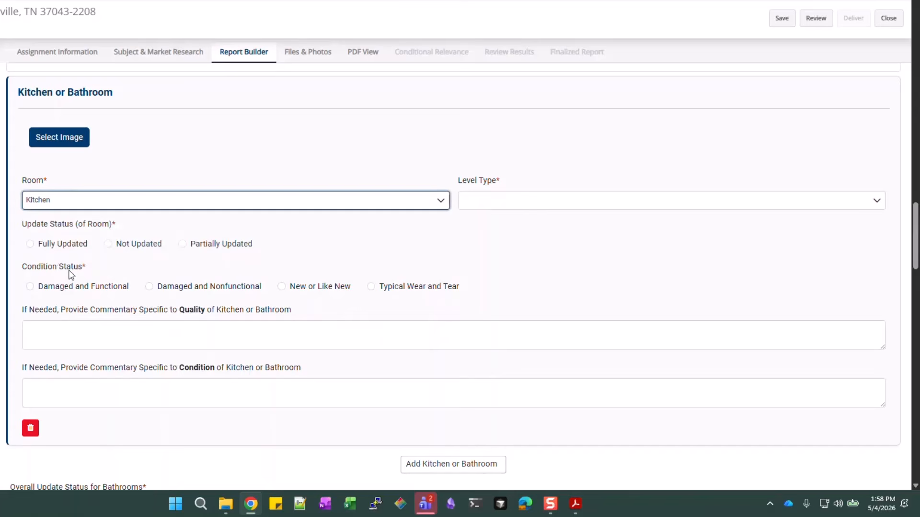
left_click(524, 212)
scroll(522, 221, "down", 3)
left_click(499, 261)
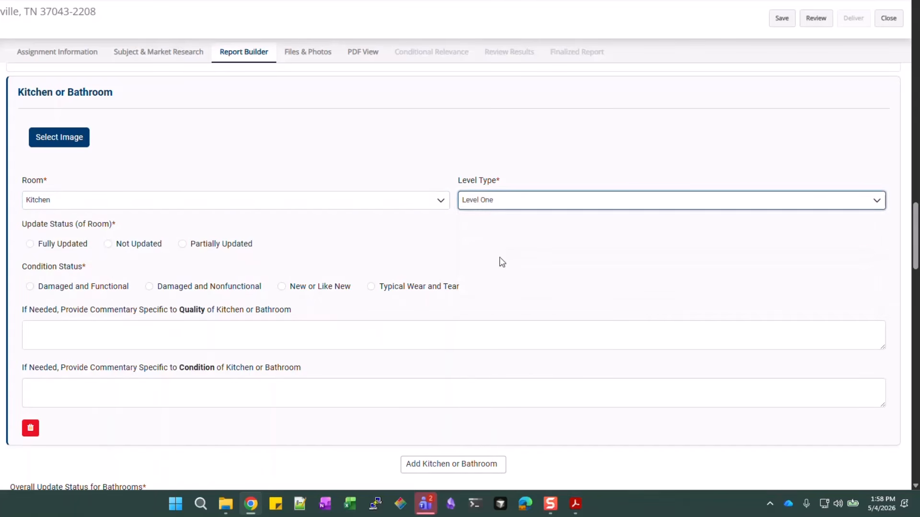
scroll(434, 242, "down", 1)
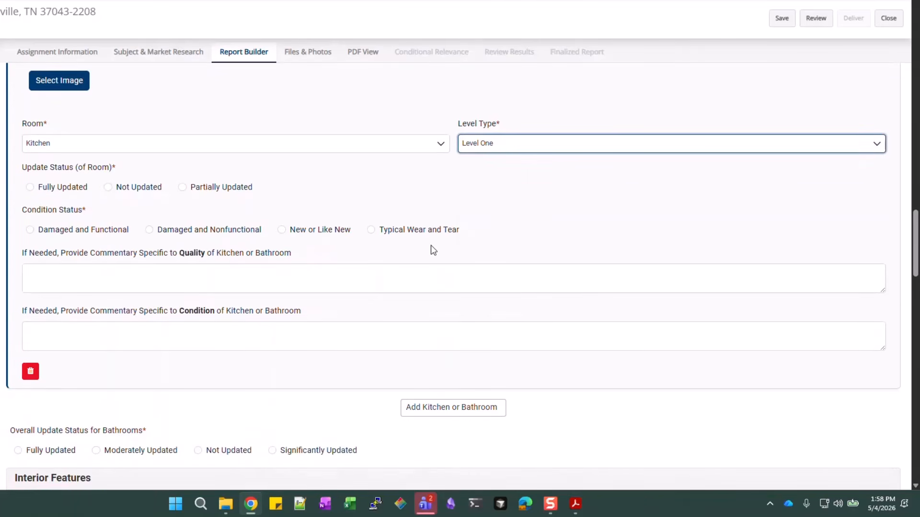
left_click(128, 187)
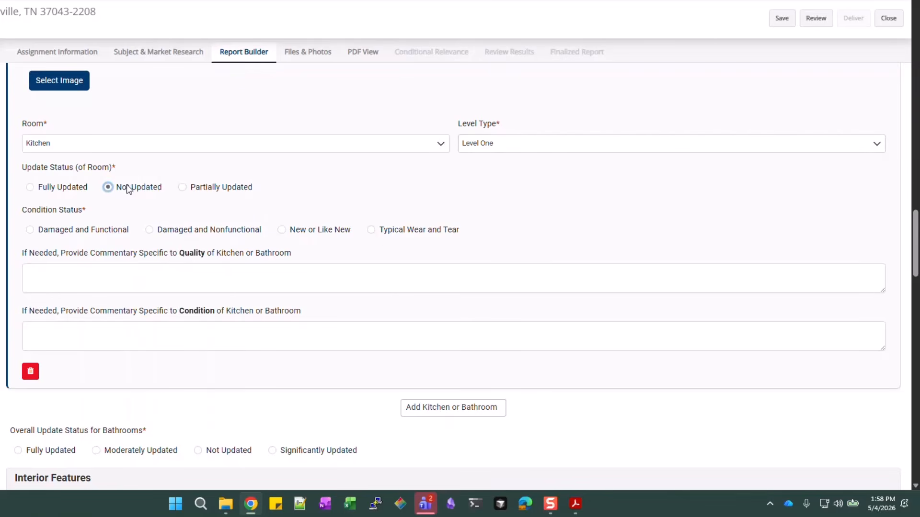
left_click(398, 232)
left_click(227, 284)
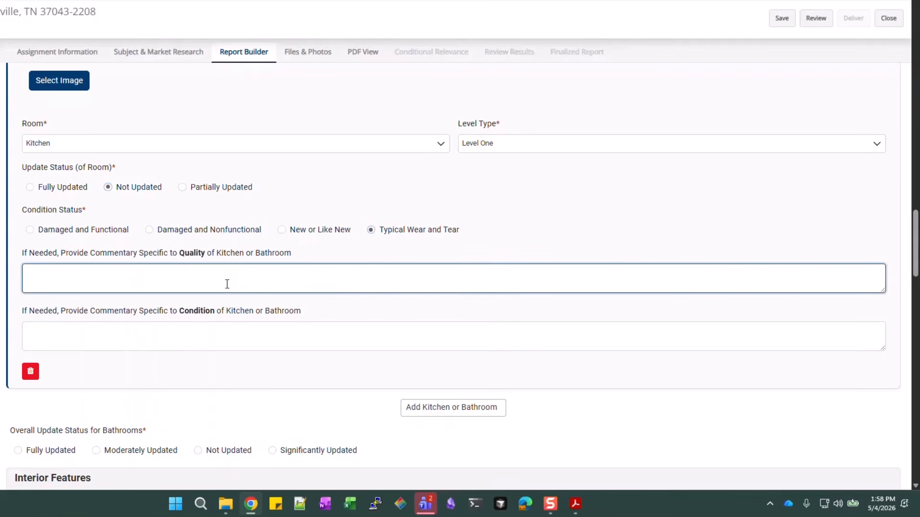
left_click(213, 339)
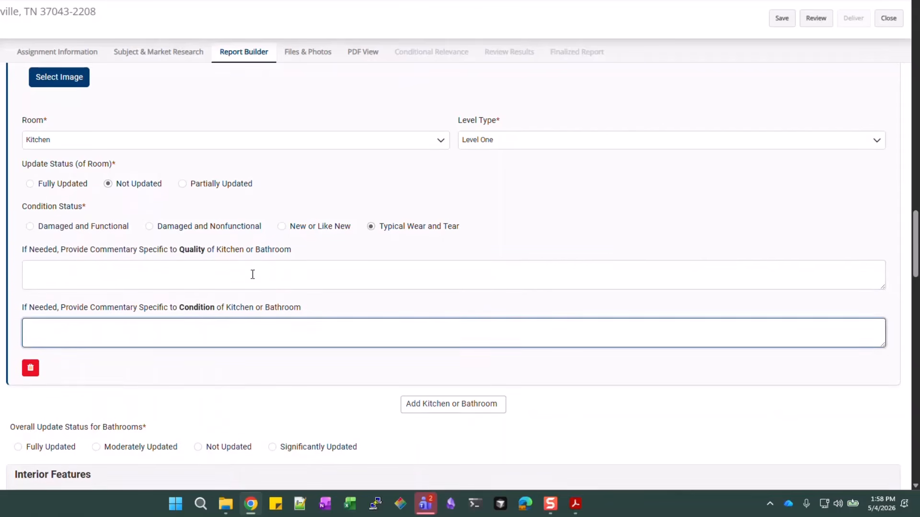
scroll(251, 267, "down", 3)
Add a Level One Bath - Full entry, Not Updated, with Typical Wear and Tear
left_click(439, 239)
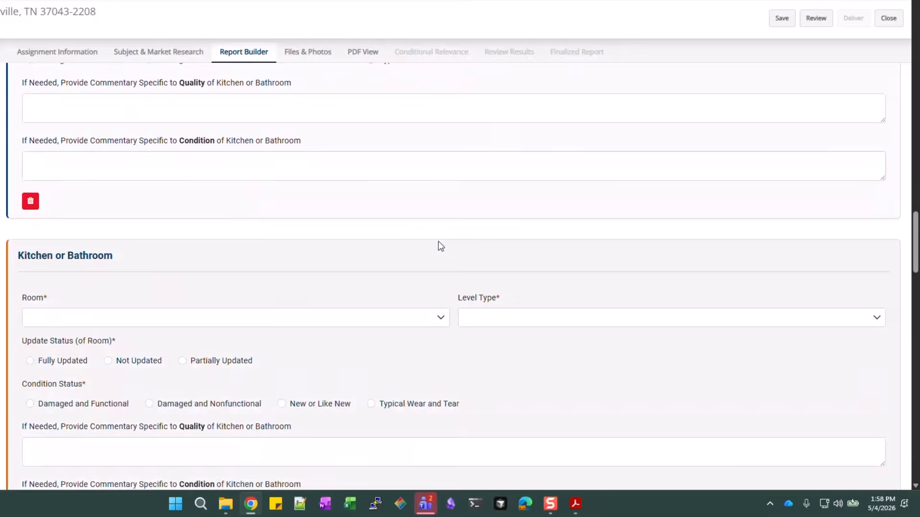
scroll(269, 248, "down", 2)
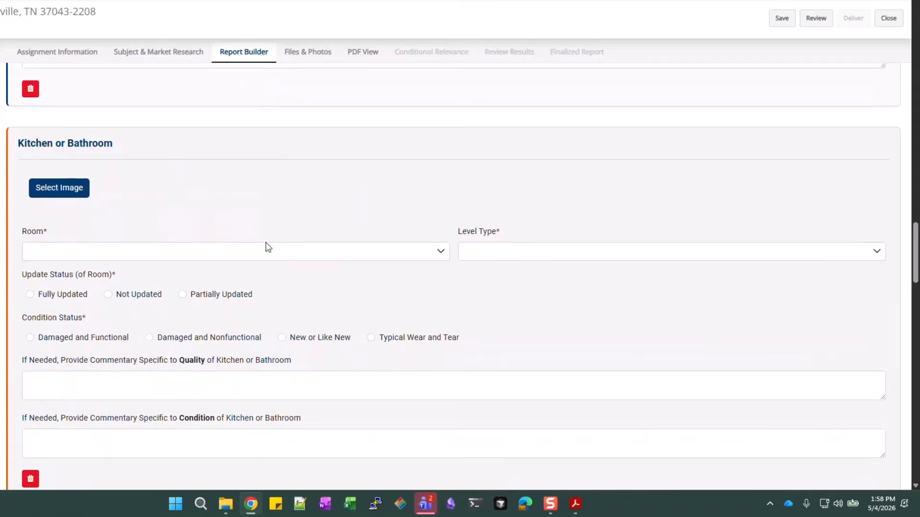
left_click(203, 259)
left_click(50, 271)
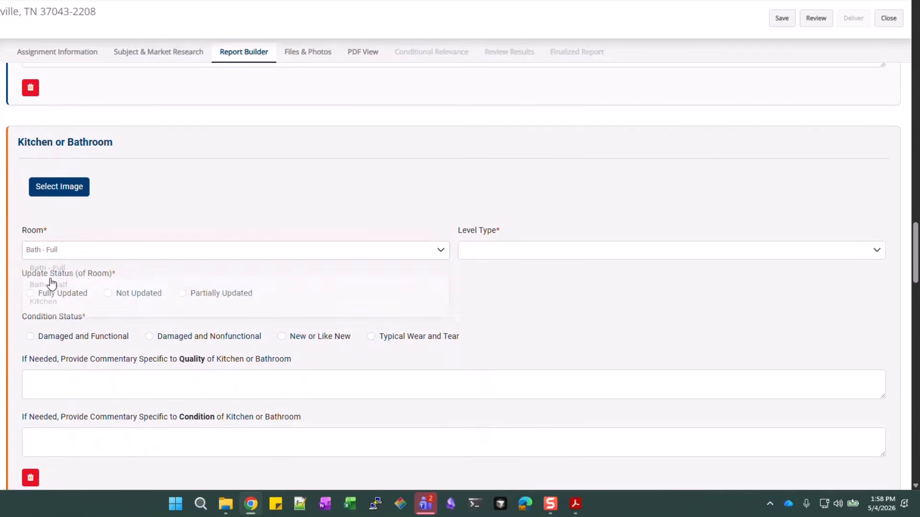
left_click(528, 260)
scroll(516, 283, "down", 1)
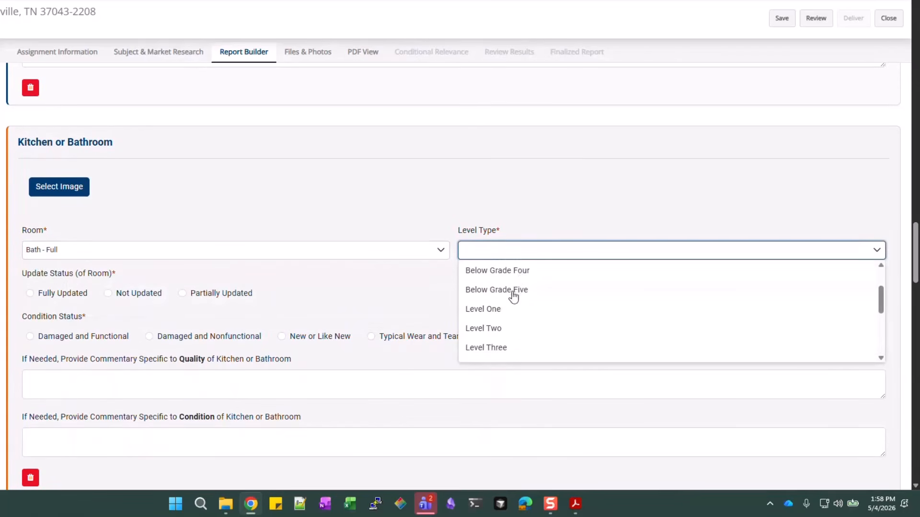
left_click(495, 312)
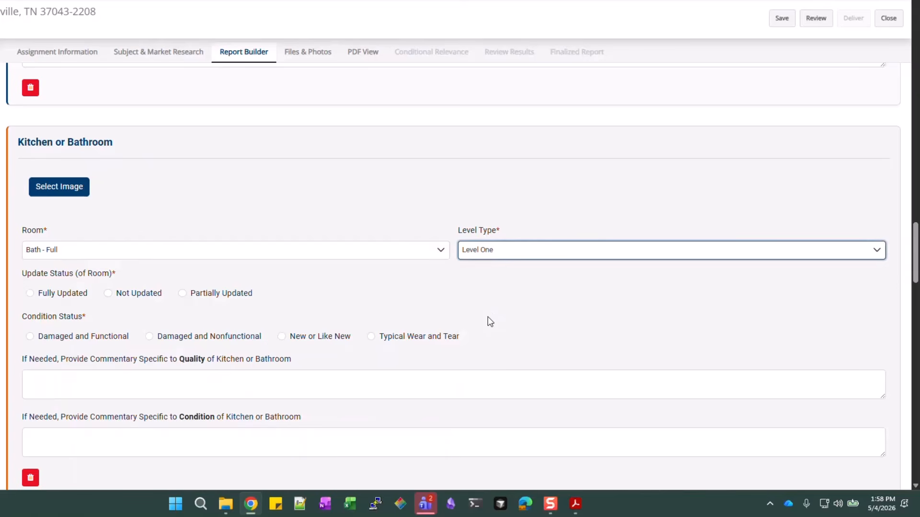
left_click(137, 295)
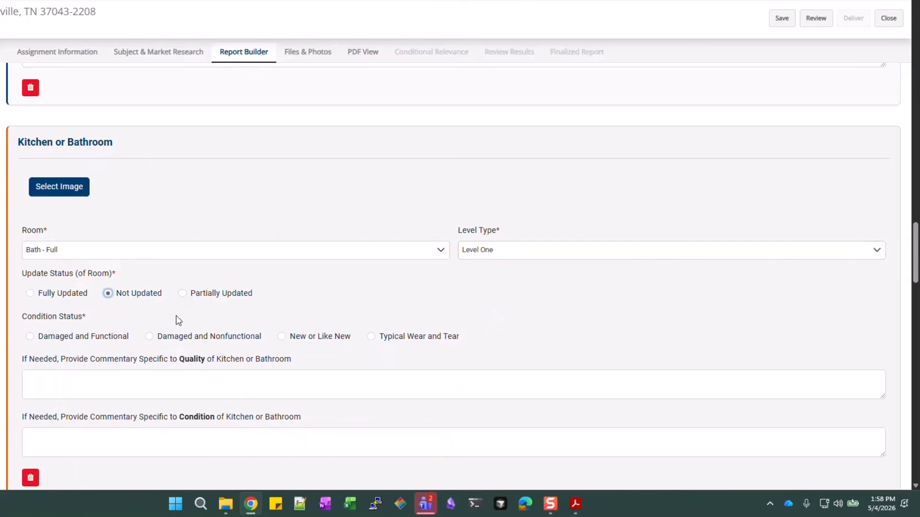
left_click(416, 336)
scroll(416, 337, "down", 5)
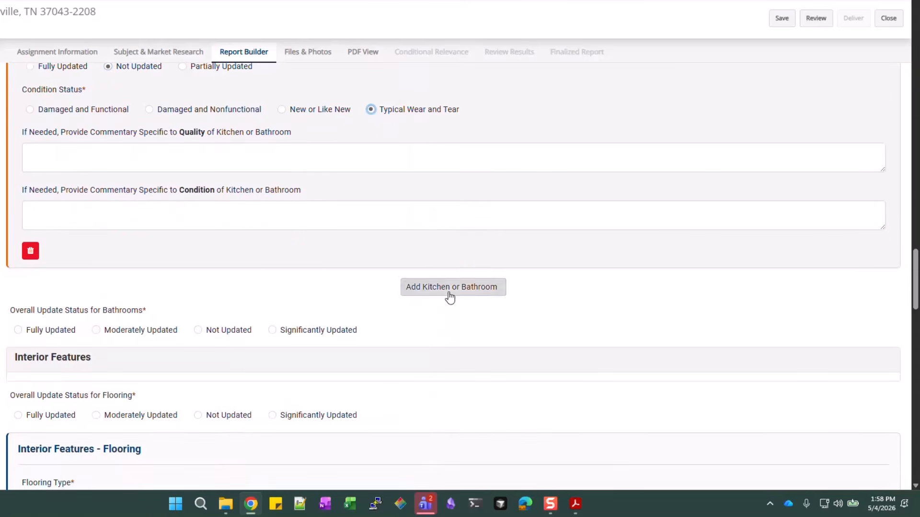
Add a second Level One Bath - Full entry, Not Updated, with Typical Wear and Tear
left_click(449, 288)
scroll(279, 336, "down", 2)
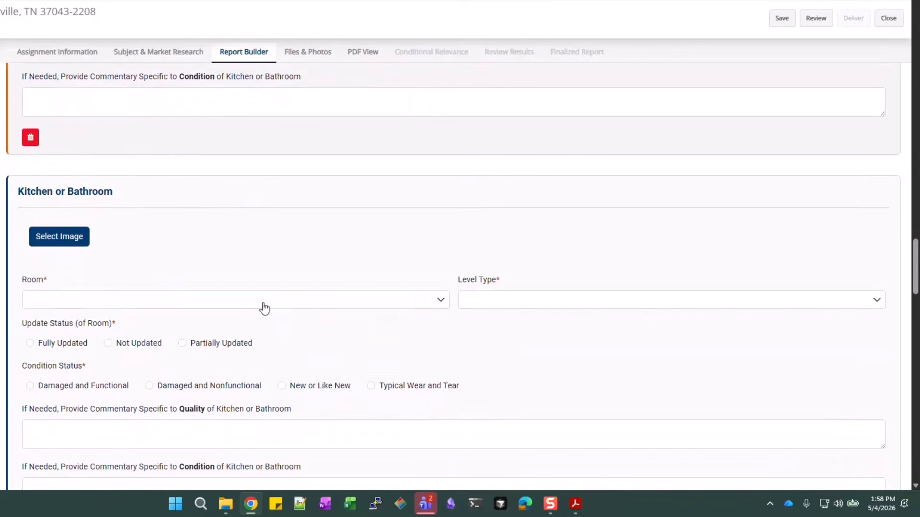
left_click(264, 309)
left_click(68, 320)
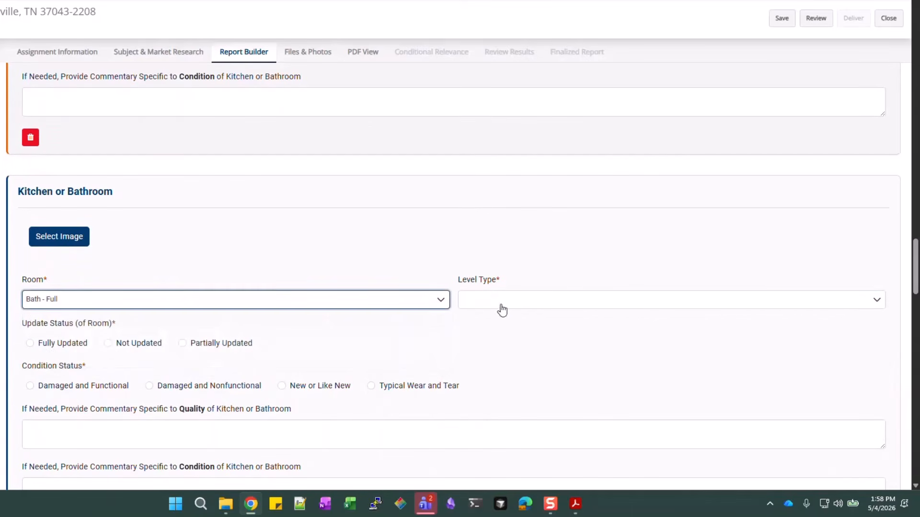
left_click(502, 310)
scroll(522, 319, "down", 1)
left_click(515, 358)
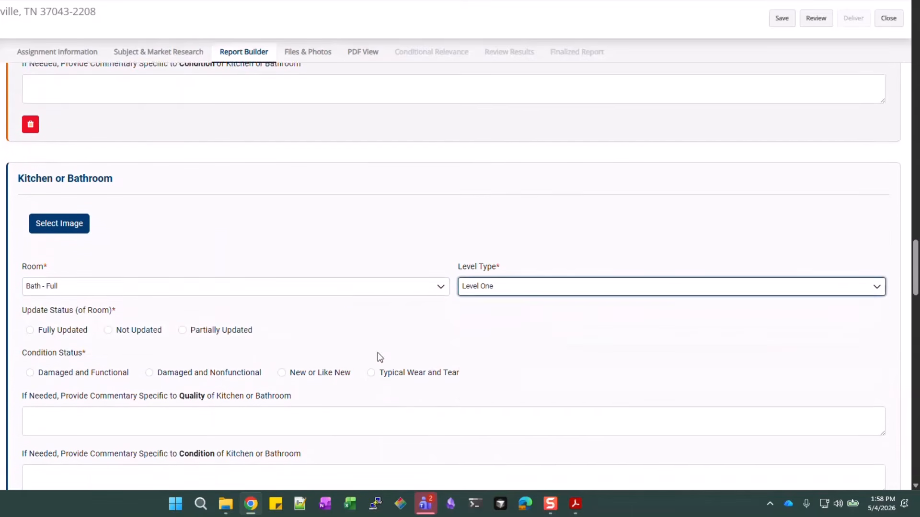
scroll(148, 284, "down", 1)
left_click(144, 285)
scroll(281, 263, "down", 2)
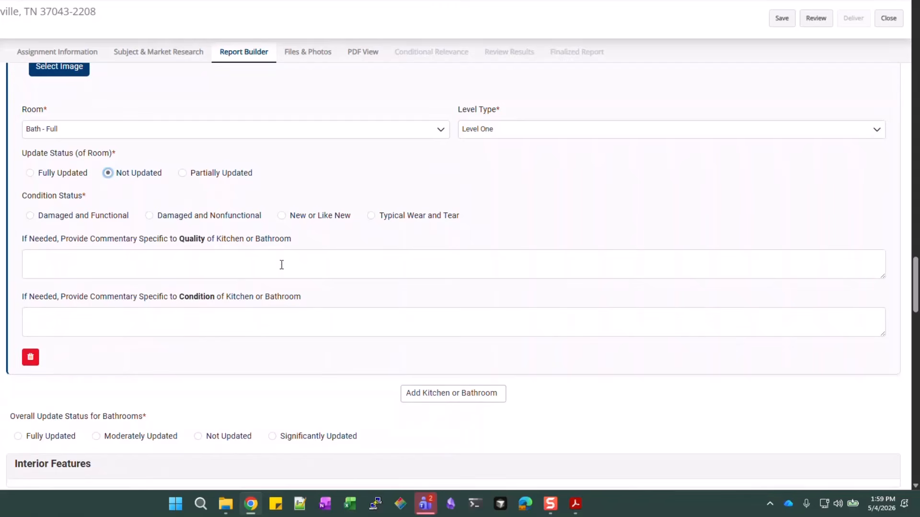
left_click(395, 218)
left_click(354, 262)
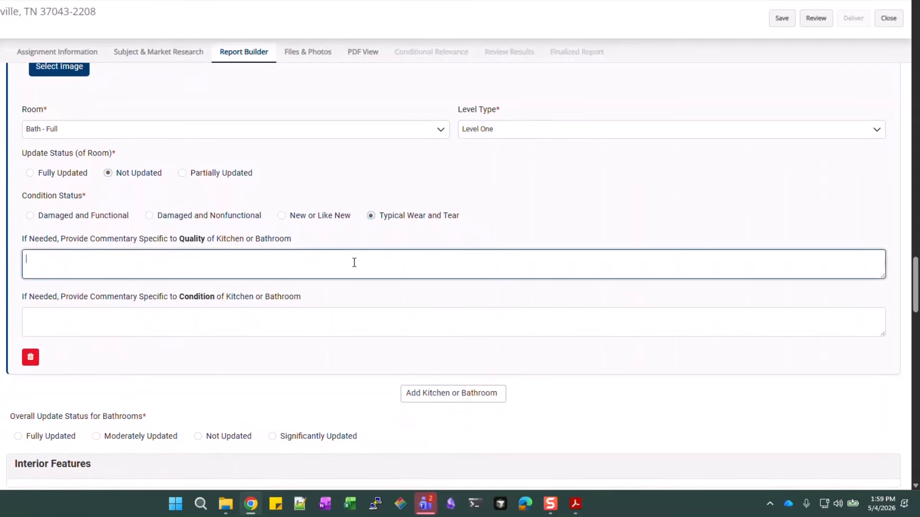
Set the overall bathrooms update status to Not Updated
scroll(354, 263, "down", 2)
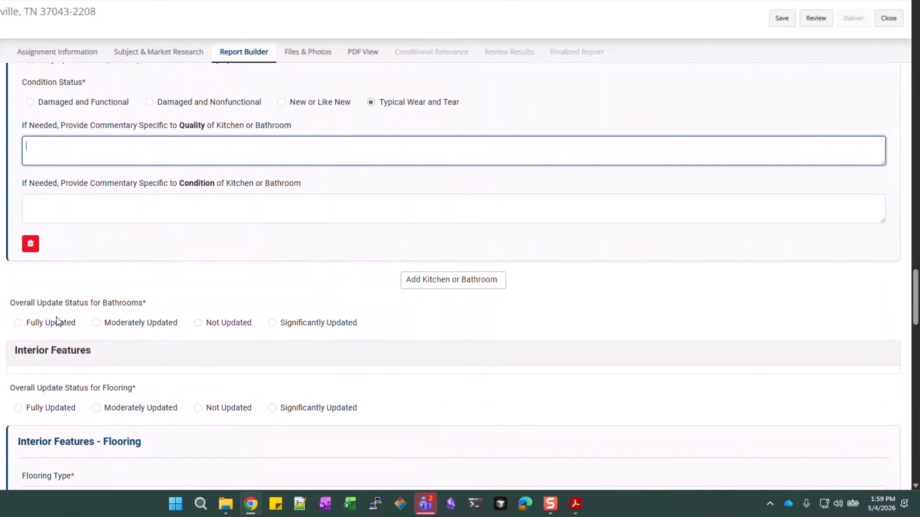
left_click(230, 324)
scroll(237, 268, "down", 3)
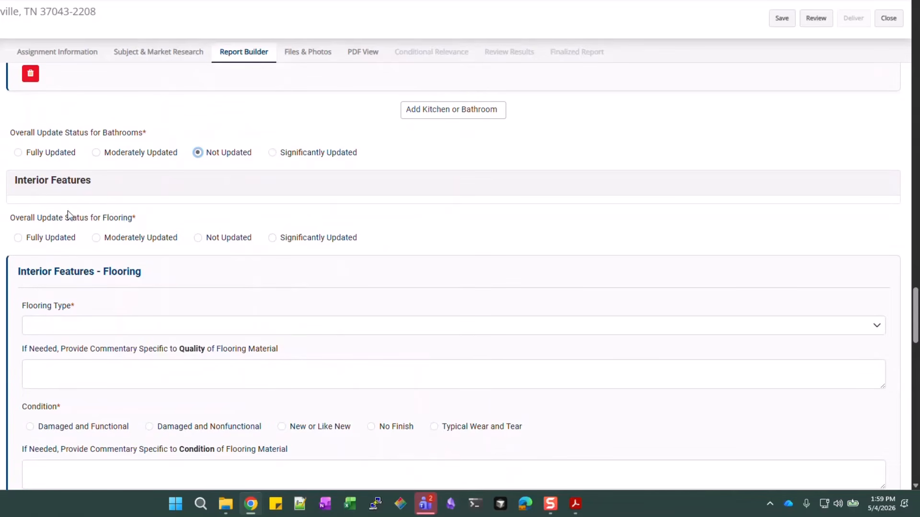
scroll(105, 226, "down", 1)
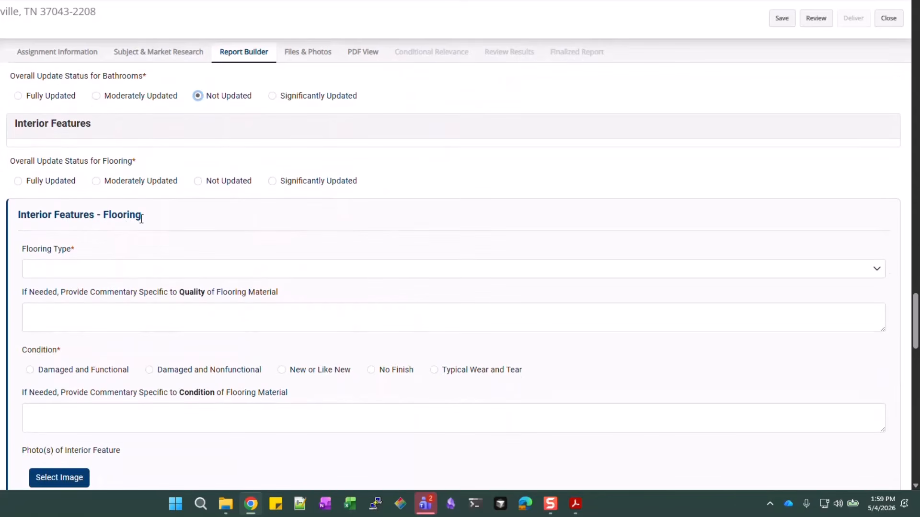
Set overall flooring to Not Updated and rate a Carpet entry Typical Wear and Tear
left_click(239, 182)
scroll(237, 186, "down", 1)
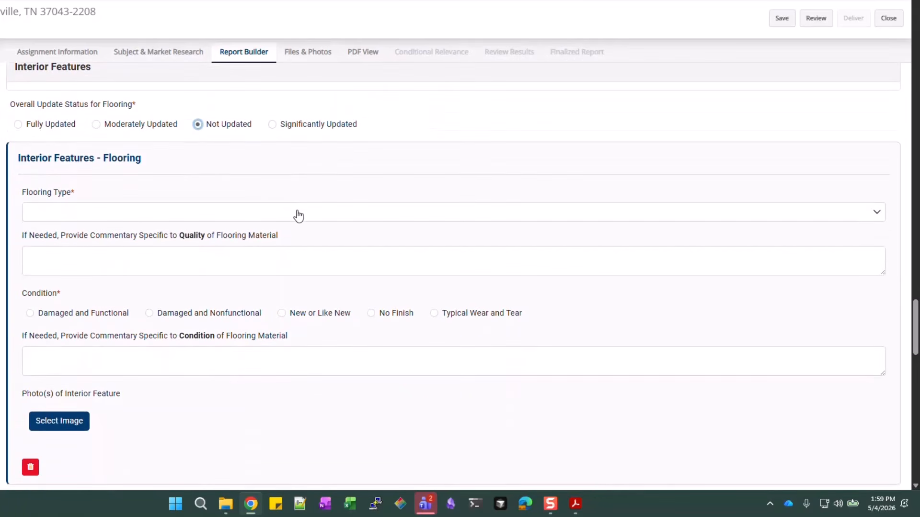
left_click(298, 216)
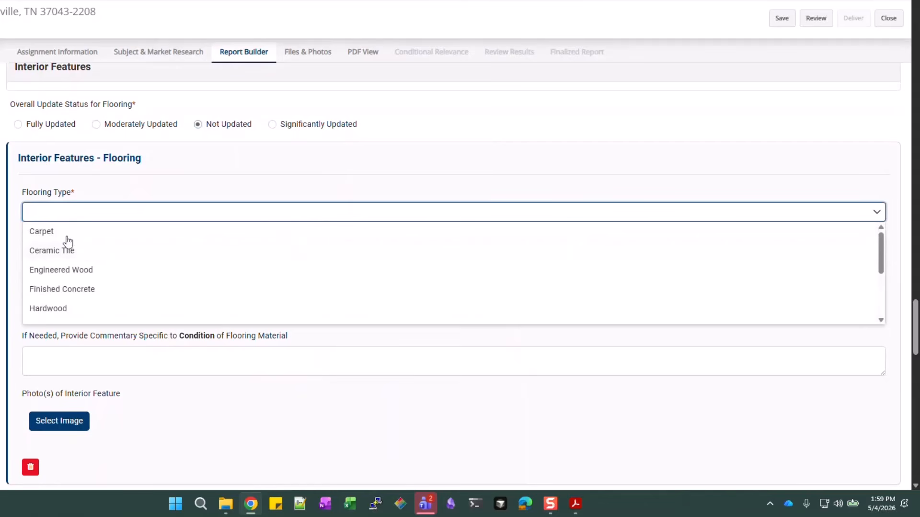
left_click(196, 179)
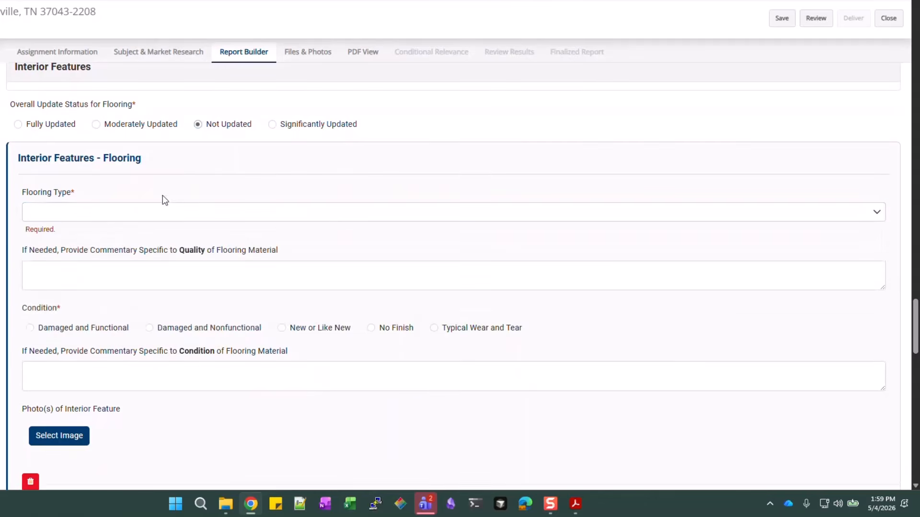
scroll(287, 336, "down", 1)
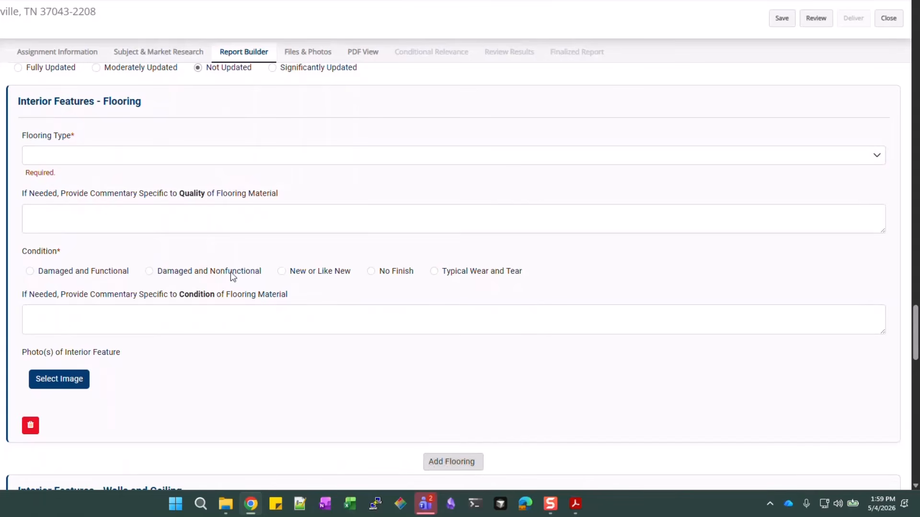
left_click(135, 158)
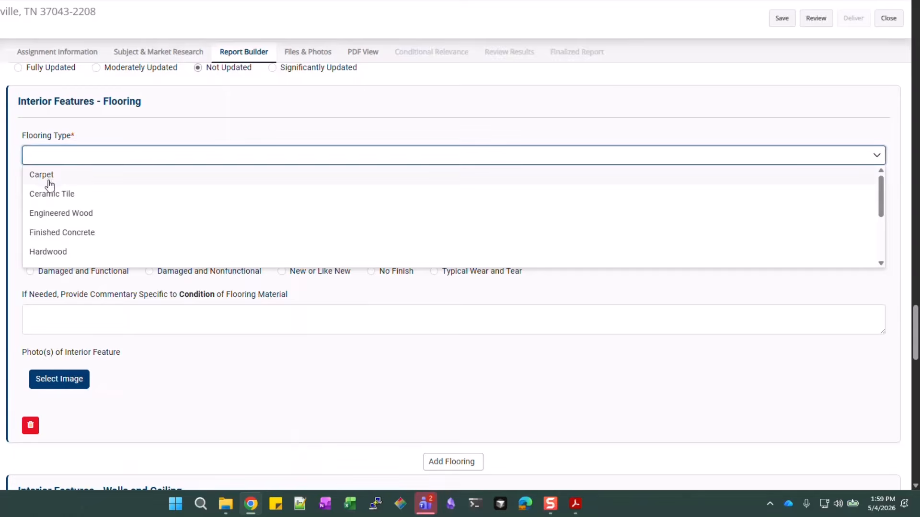
left_click(52, 176)
left_click(368, 203)
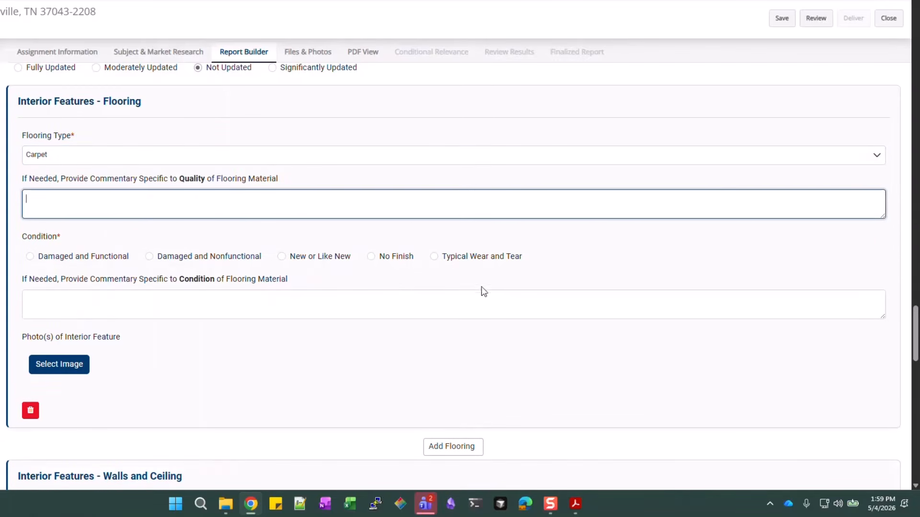
left_click(502, 258)
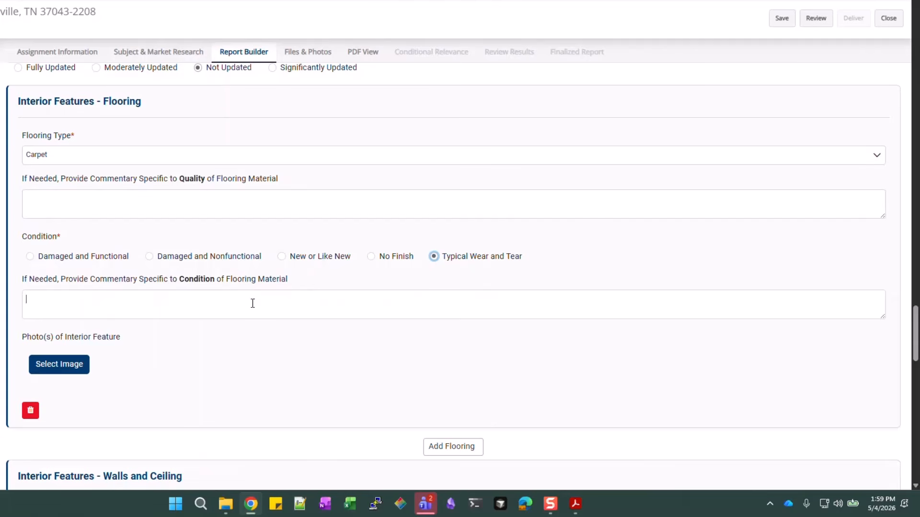
left_click(131, 312)
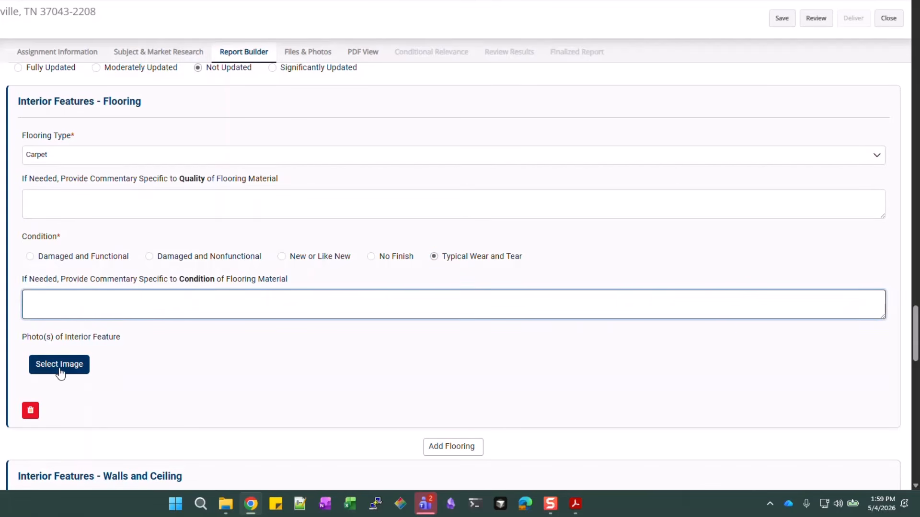
scroll(428, 321, "down", 1)
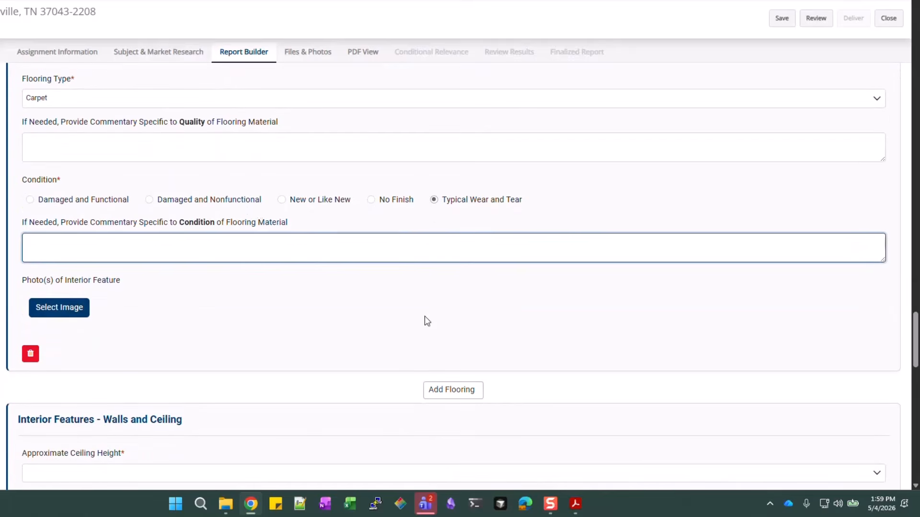
scroll(244, 216, "up", 1)
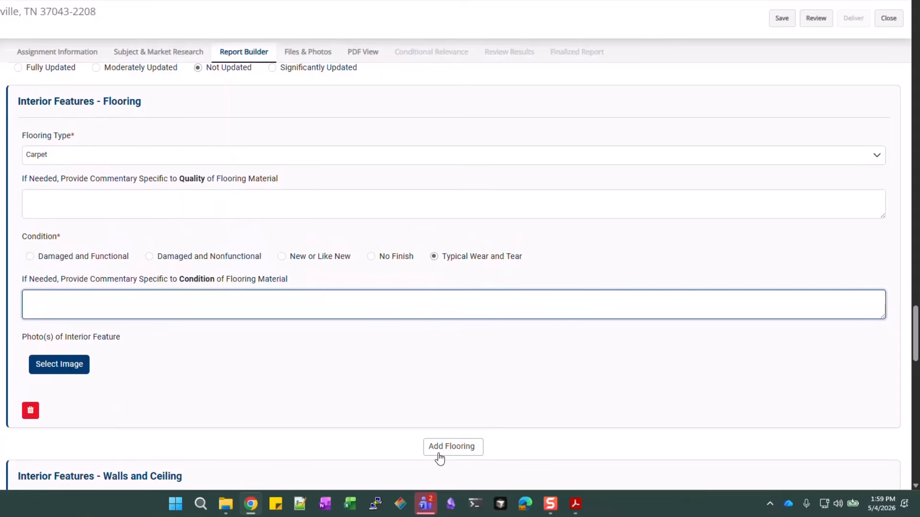
Add a Ceramic Tile flooring entry rated Typical Wear and Tear
left_click(456, 449)
scroll(203, 171, "down", 4)
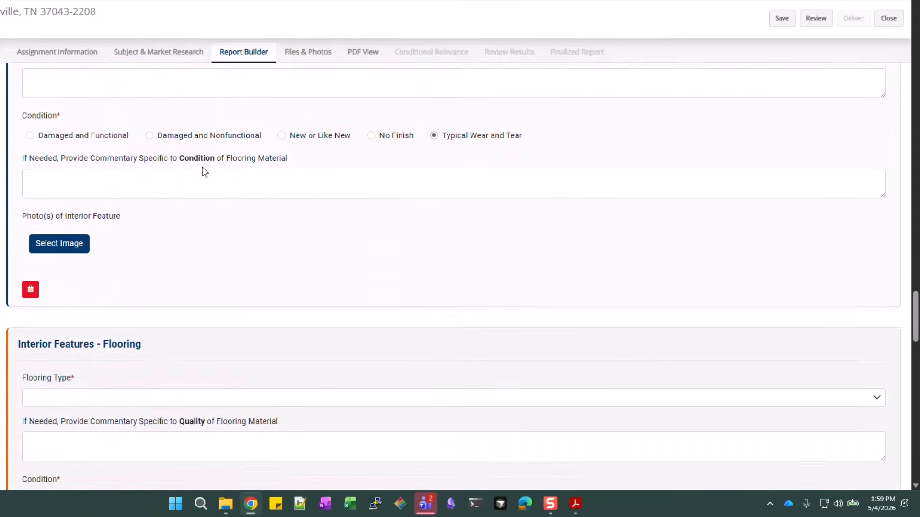
scroll(203, 195, "down", 1)
left_click(87, 238)
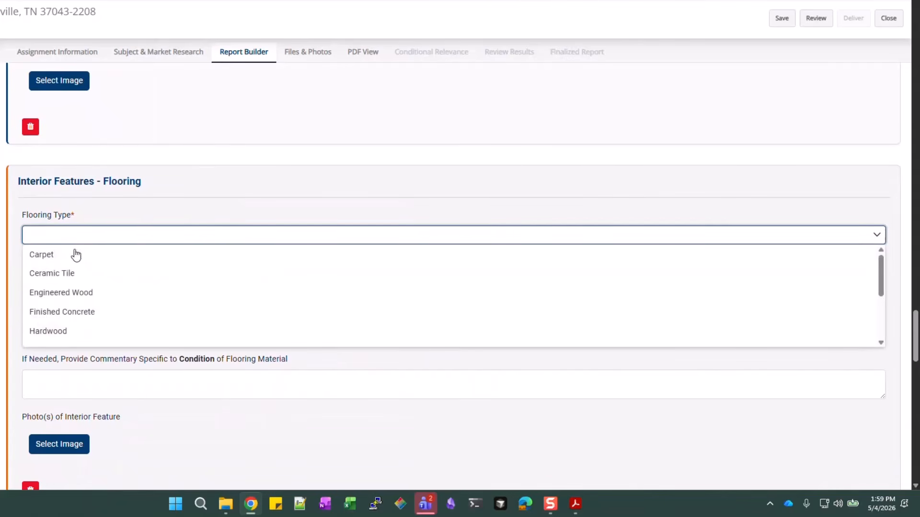
left_click(60, 273)
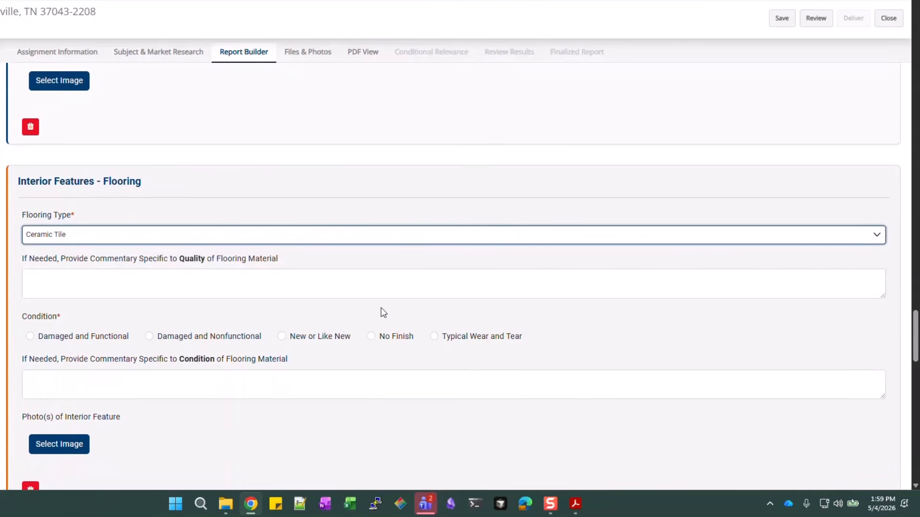
scroll(381, 306, "down", 1)
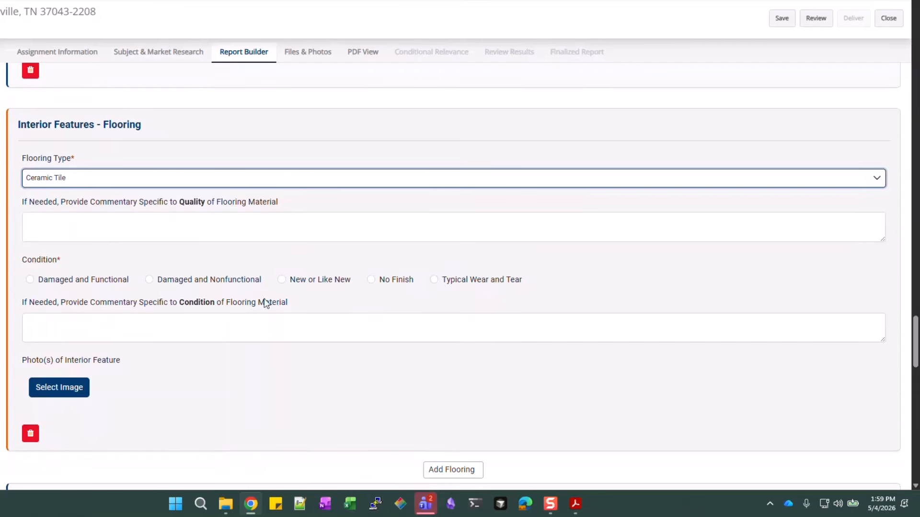
left_click(455, 282)
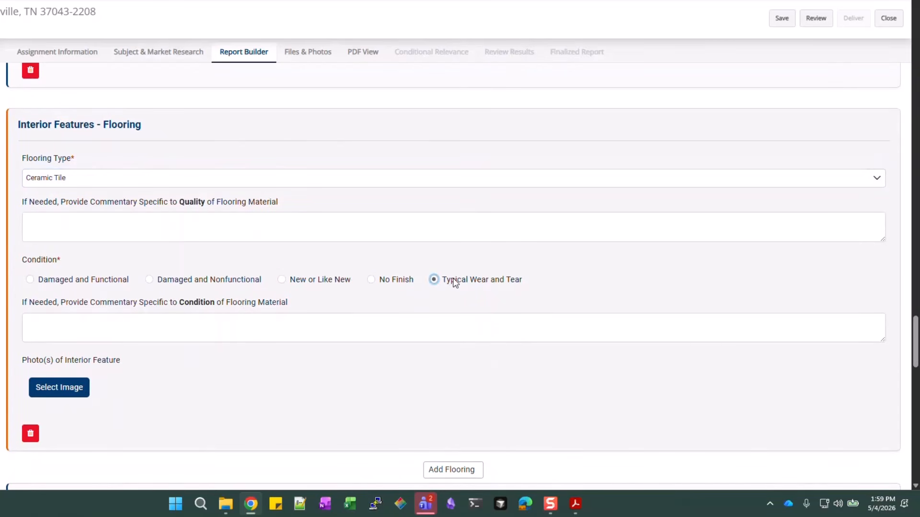
scroll(93, 293, "down", 2)
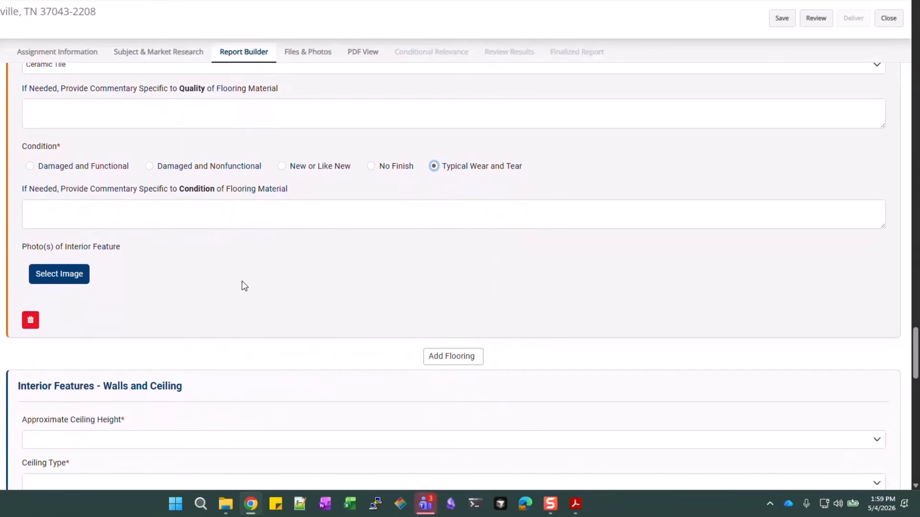
scroll(228, 205, "down", 5)
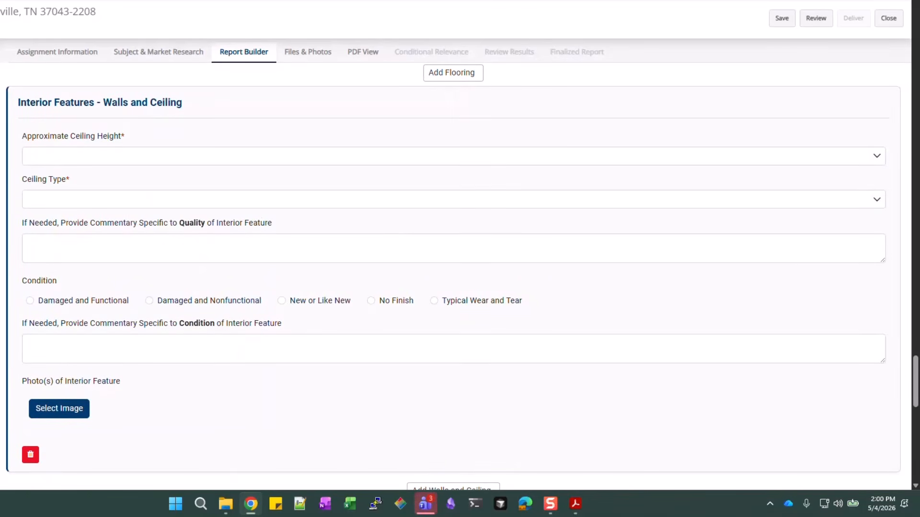
Set Approximate Ceiling Height to 8 Feet and Ceiling Type to Flat
left_click(39, 157)
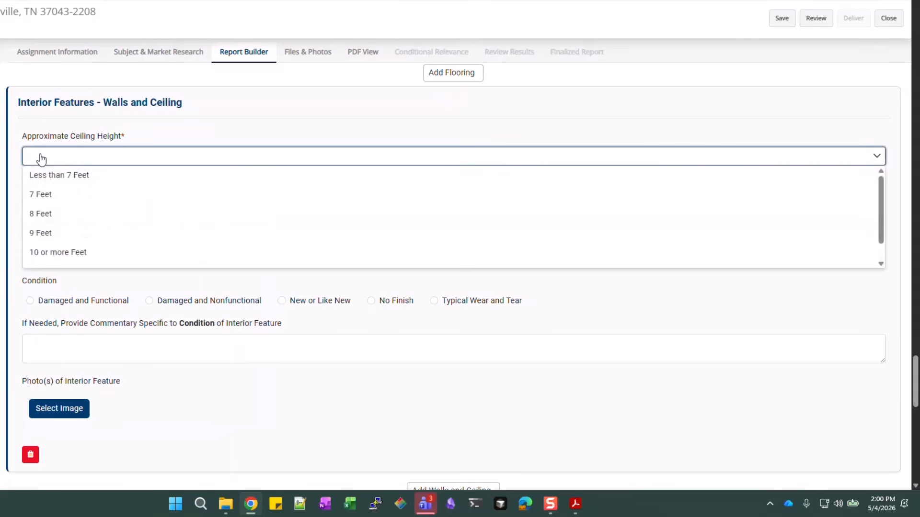
left_click(51, 215)
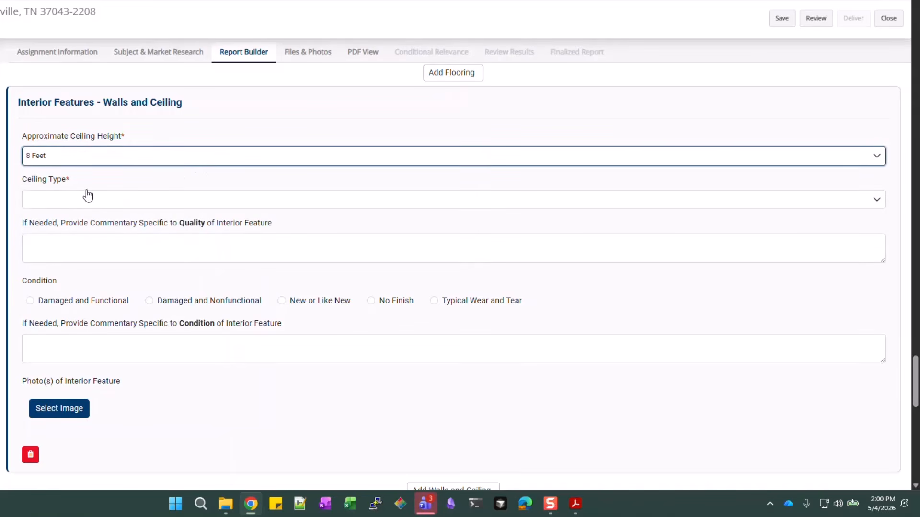
scroll(609, 421, "down", 1)
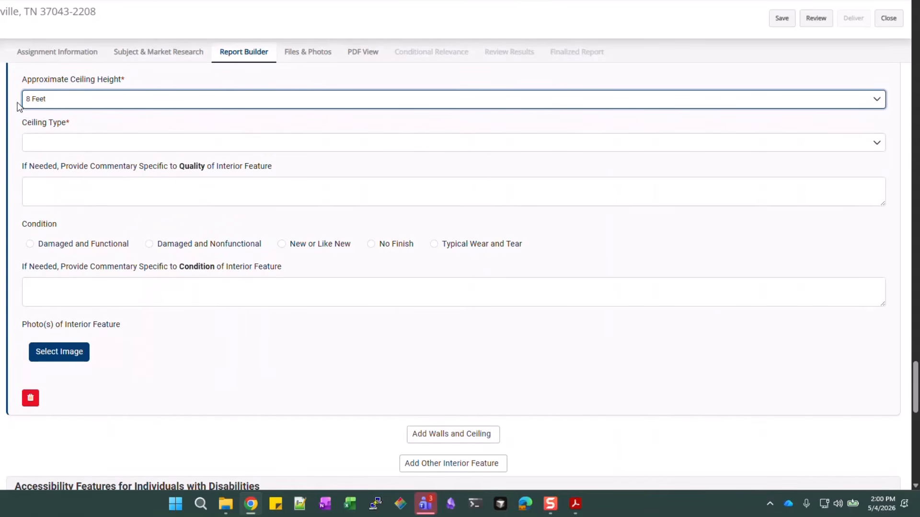
left_click(101, 146)
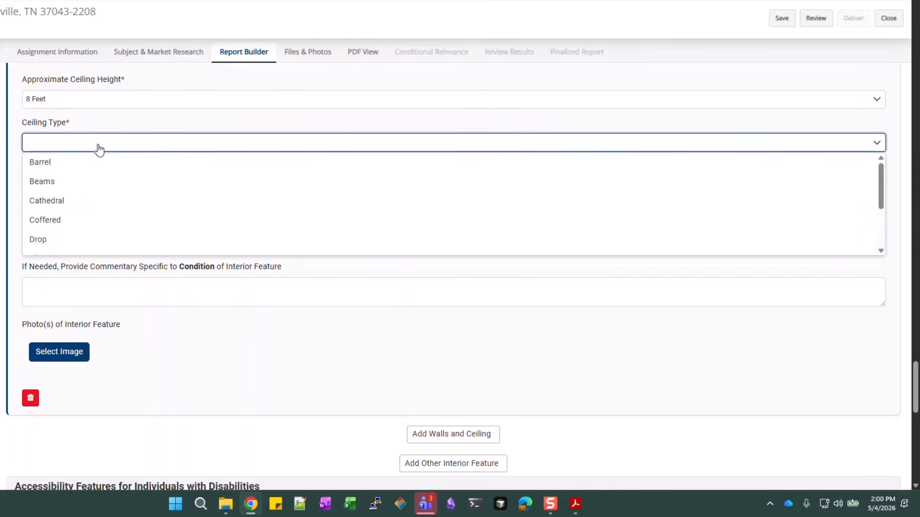
scroll(54, 222, "down", 1)
left_click(55, 202)
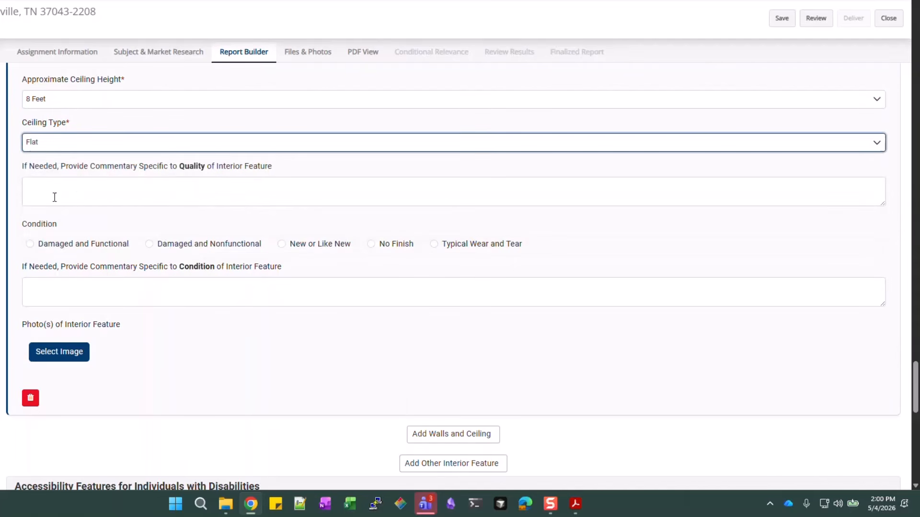
Rate the walls and ceiling condition as Typical Wear and Tear
left_click(257, 197)
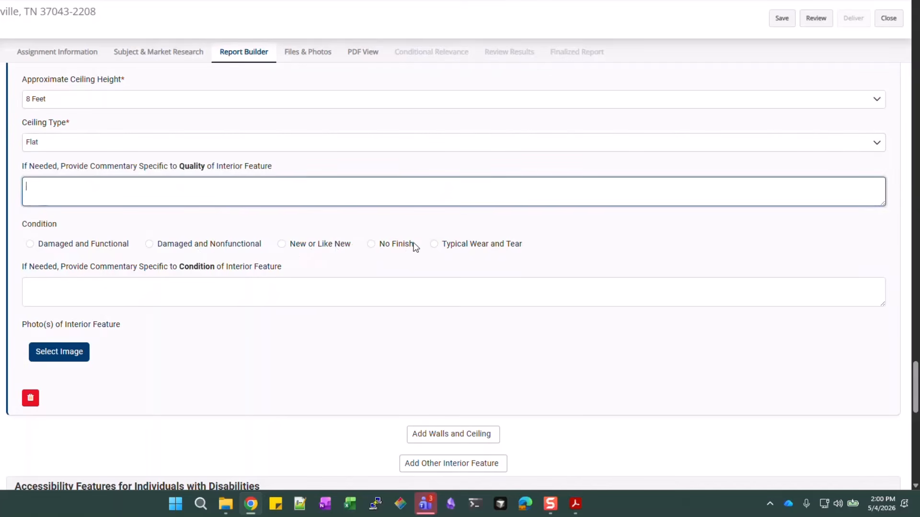
left_click(455, 244)
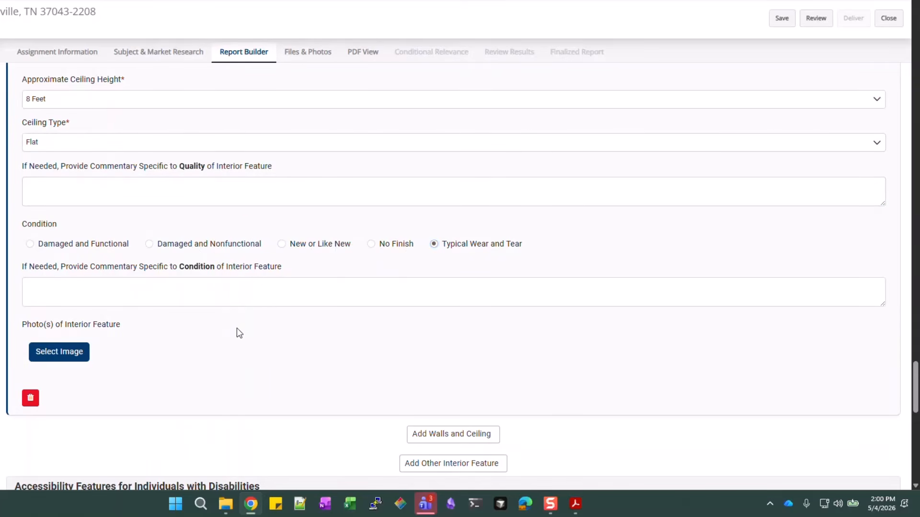
scroll(274, 291, "down", 7)
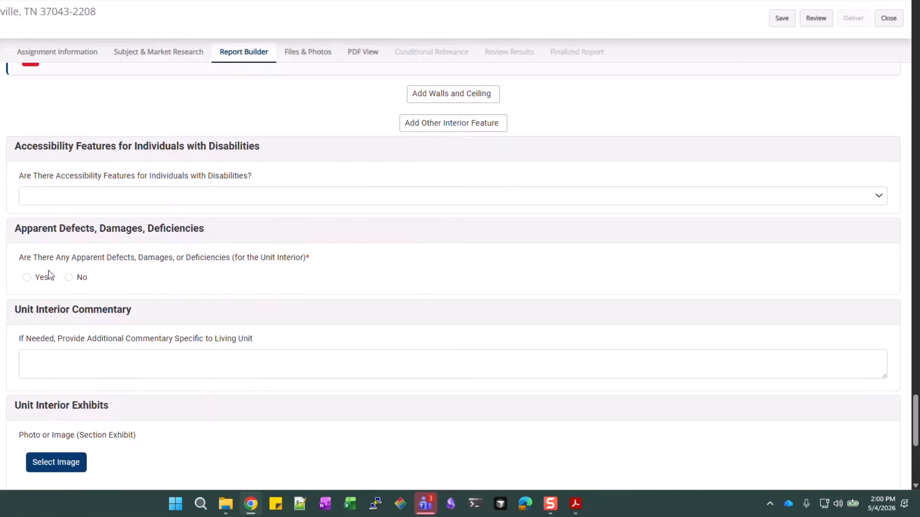
Answer No to Apparent Defects, Damages, or Deficiencies and scroll past the interior exhibits
left_click(67, 280)
scroll(355, 258, "down", 5)
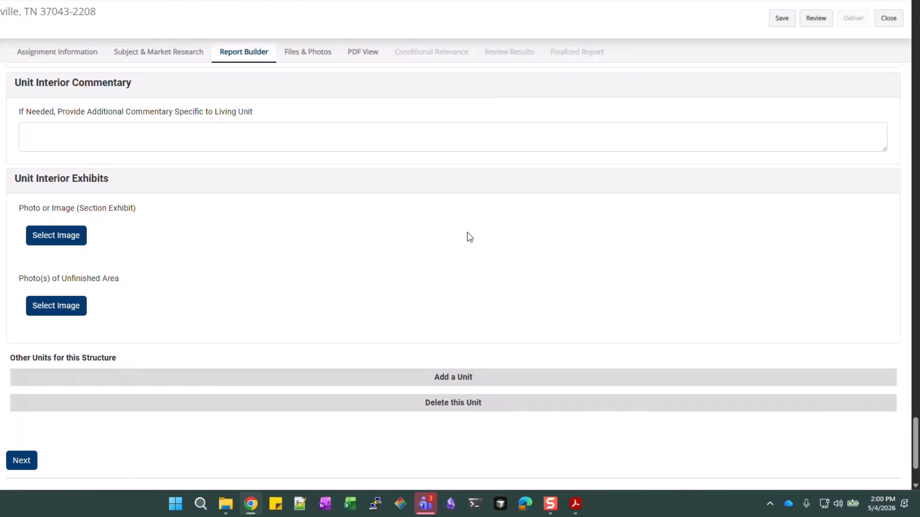
scroll(473, 237, "down", 1)
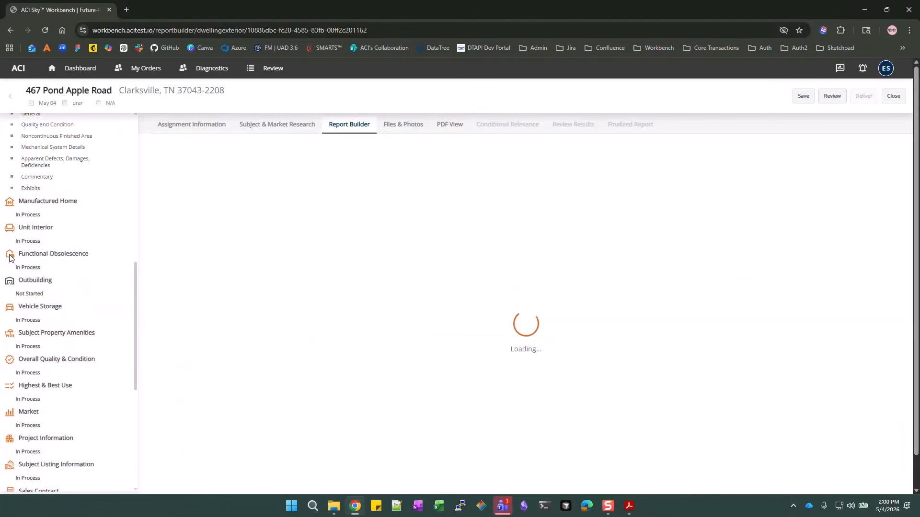
Open the Functional Obsolescence section from the left sidebar
left_click(10, 258)
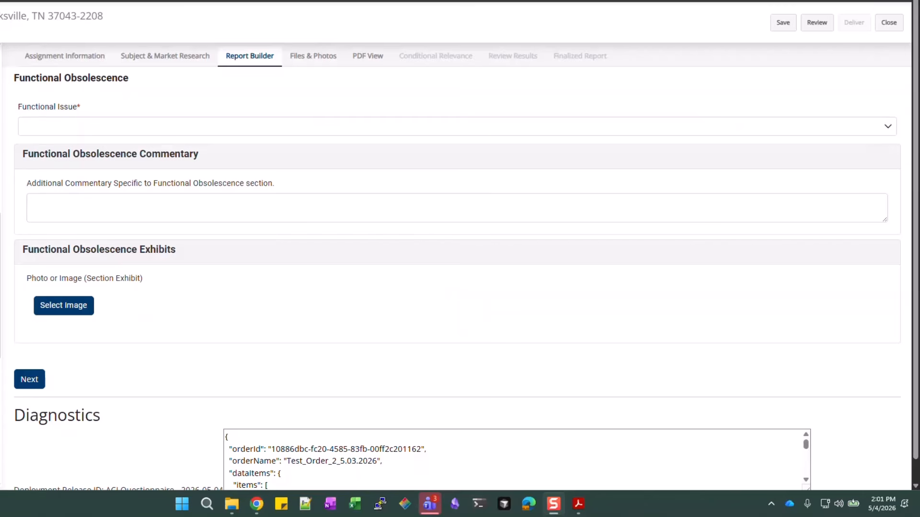
Set the Functional Issue to None
left_click(91, 127)
left_click(92, 130)
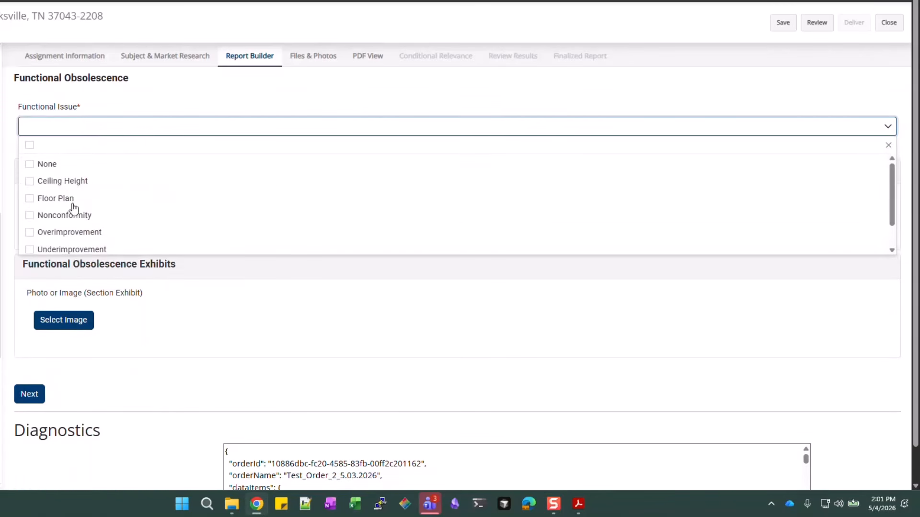
left_click(56, 167)
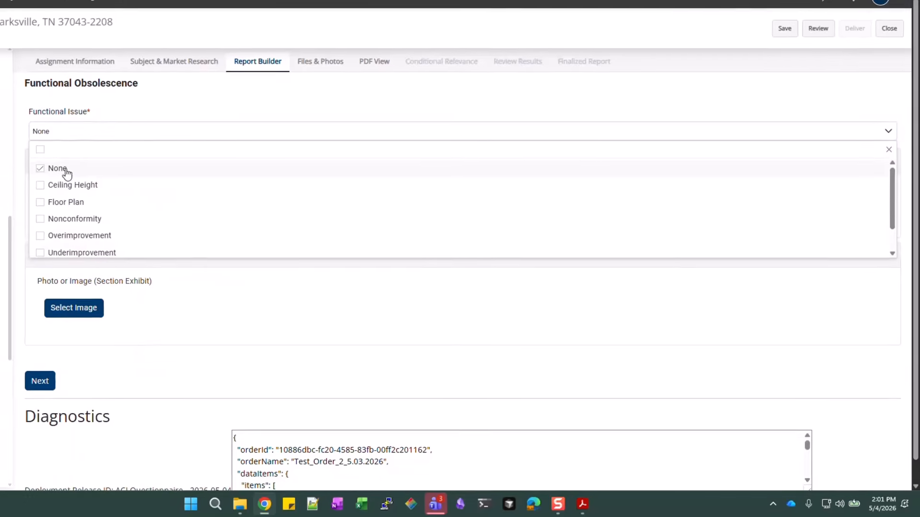
left_click(170, 112)
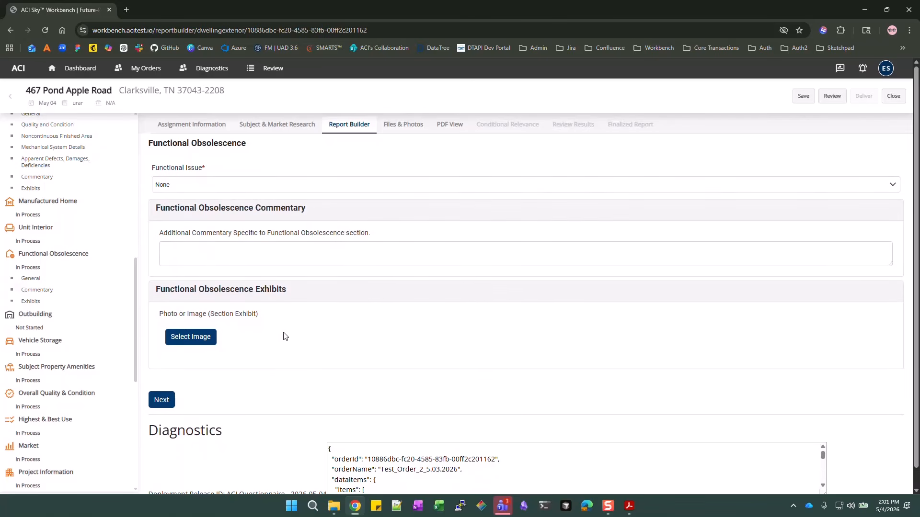
scroll(276, 293, "down", 1)
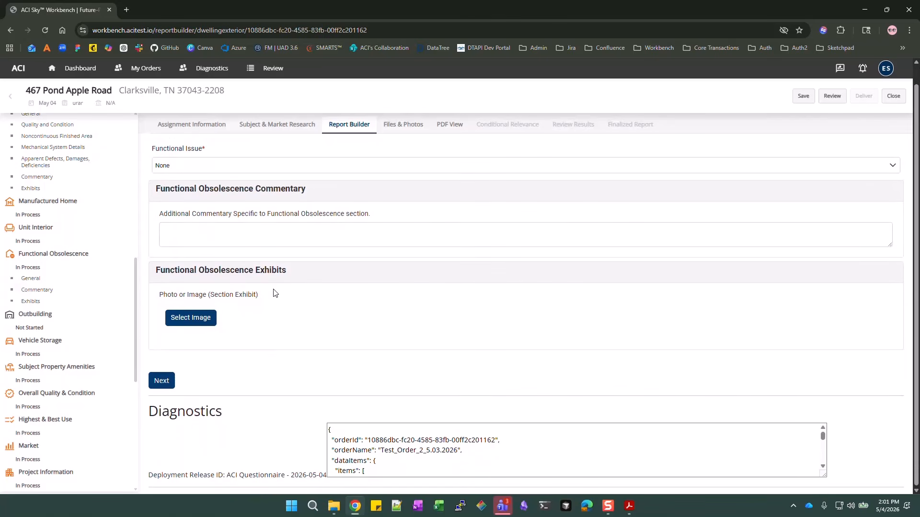
Finish Functional Obsolescence with Next and go to the Vehicle Storage section
left_click(160, 382)
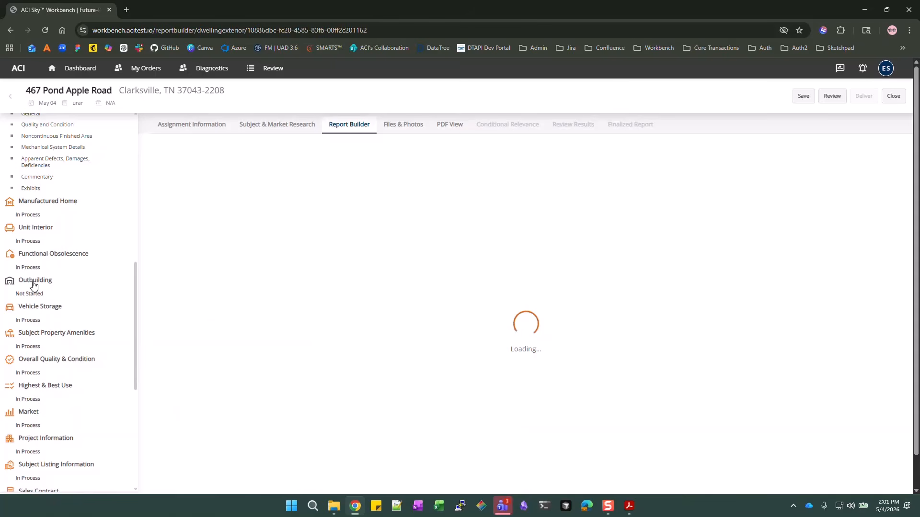
left_click(29, 314)
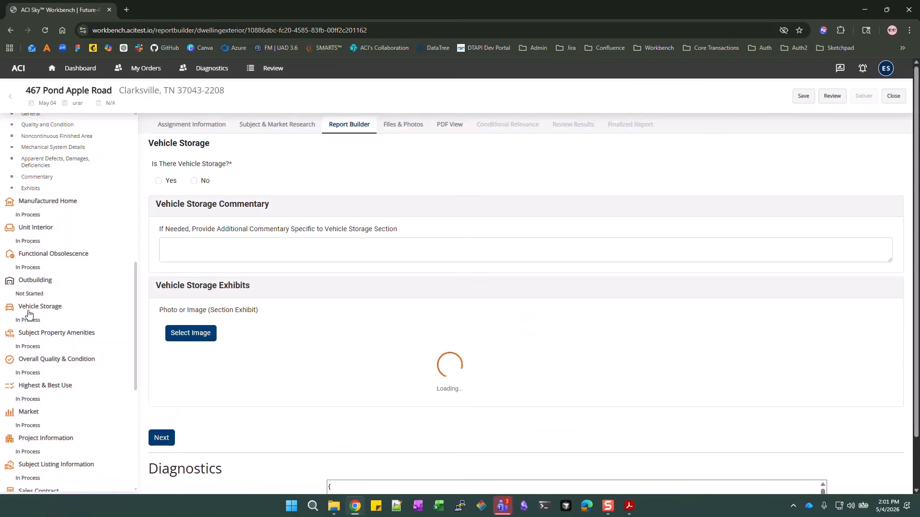
left_click(12, 309)
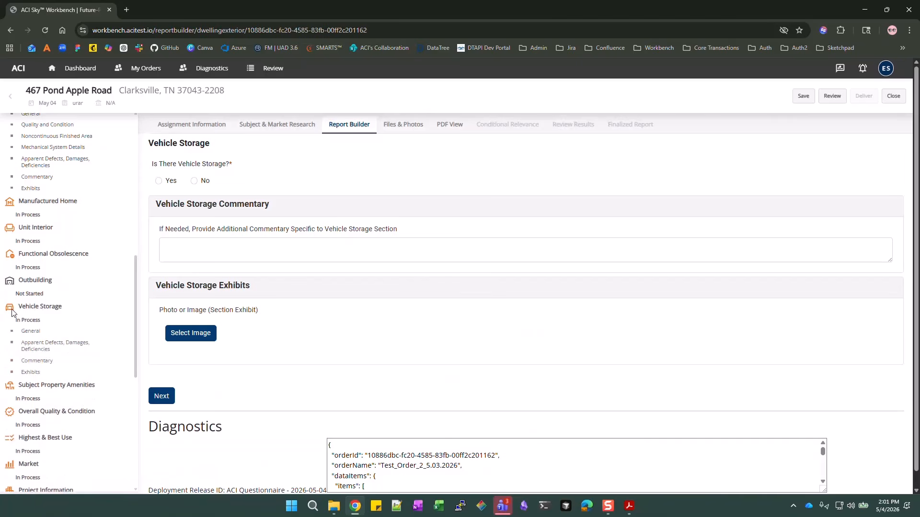
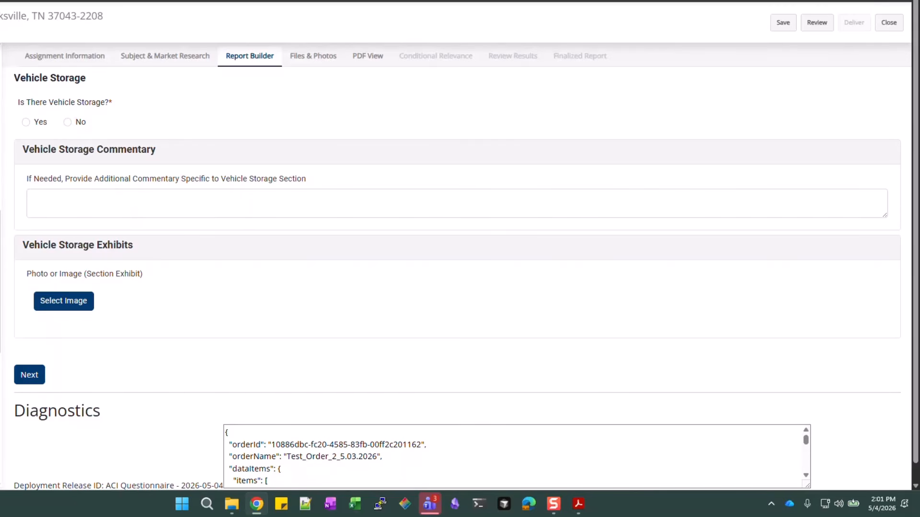
Answer Yes to vehicle storage, add a Driveway-type storage entry, and bring up its photo upload
left_click(30, 124)
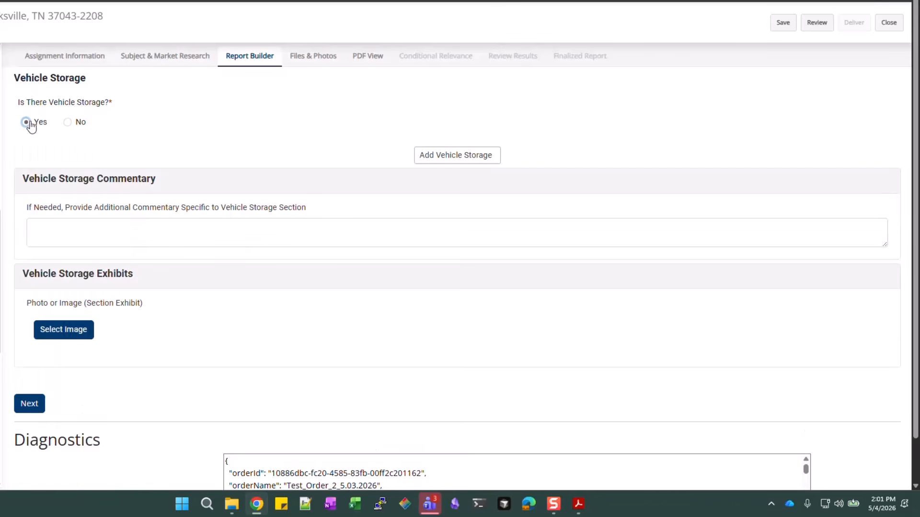
left_click(435, 157)
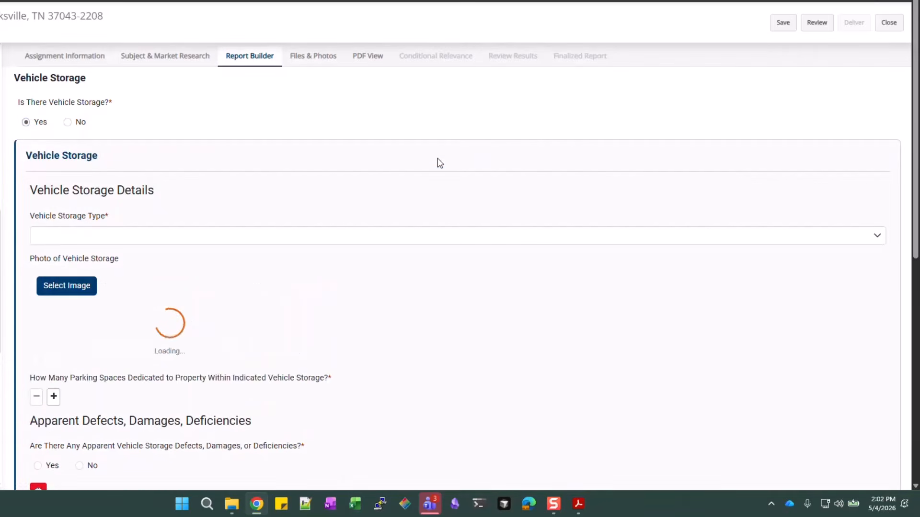
scroll(339, 205, "down", 2)
scroll(286, 164, "up", 1)
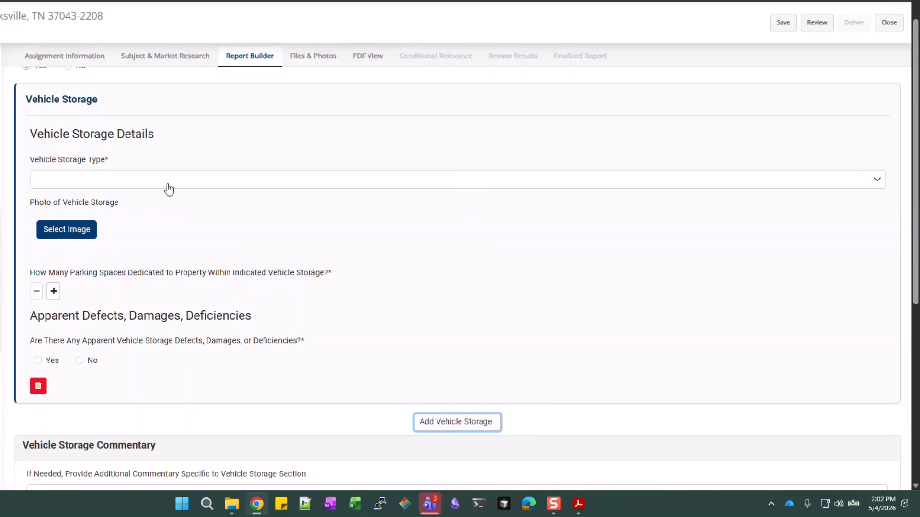
left_click(171, 185)
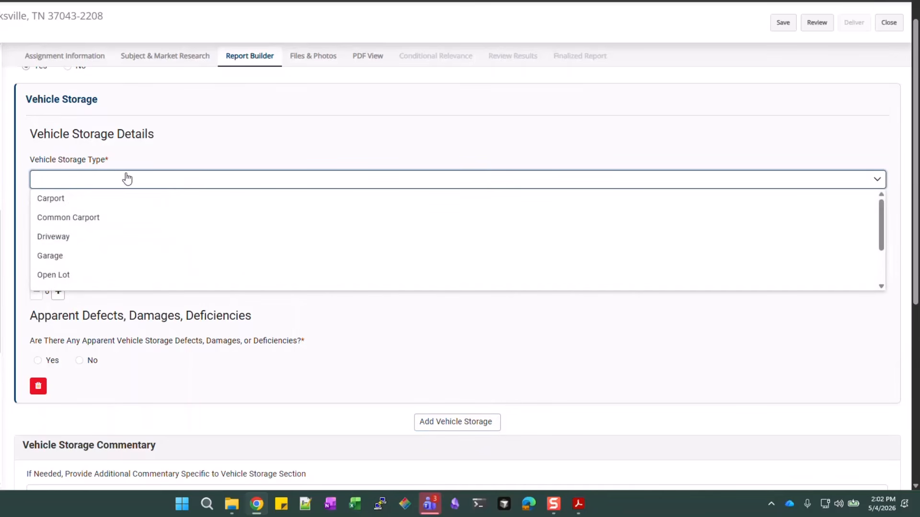
left_click(51, 236)
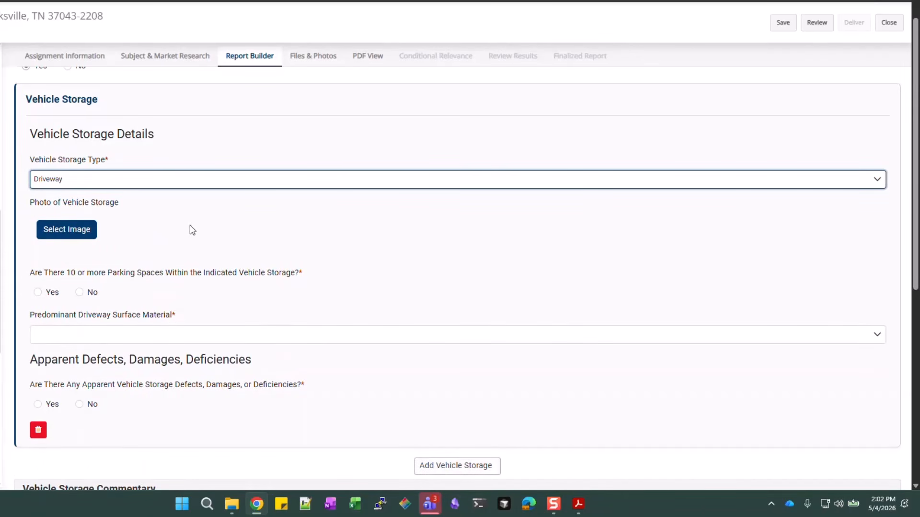
left_click(82, 234)
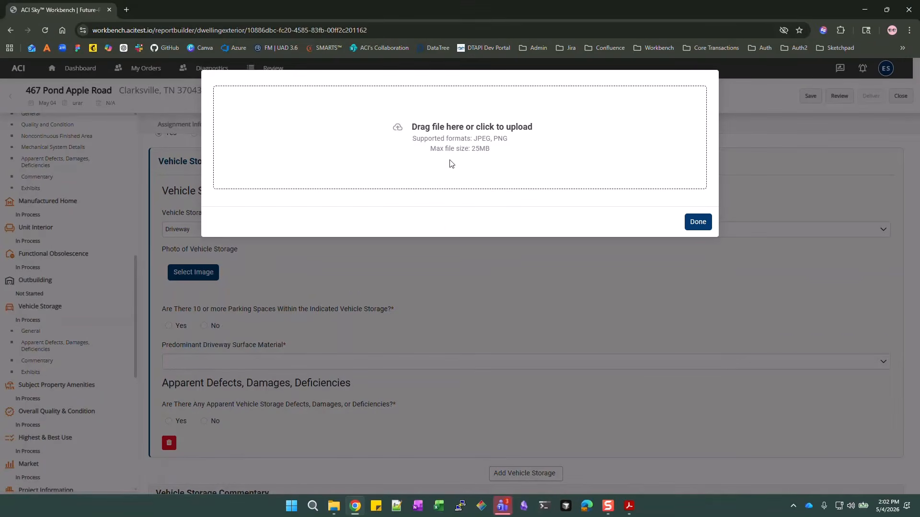
Upload SF5_VehicleStorage as the vehicle storage photo, labelled Driveway
left_click(451, 164)
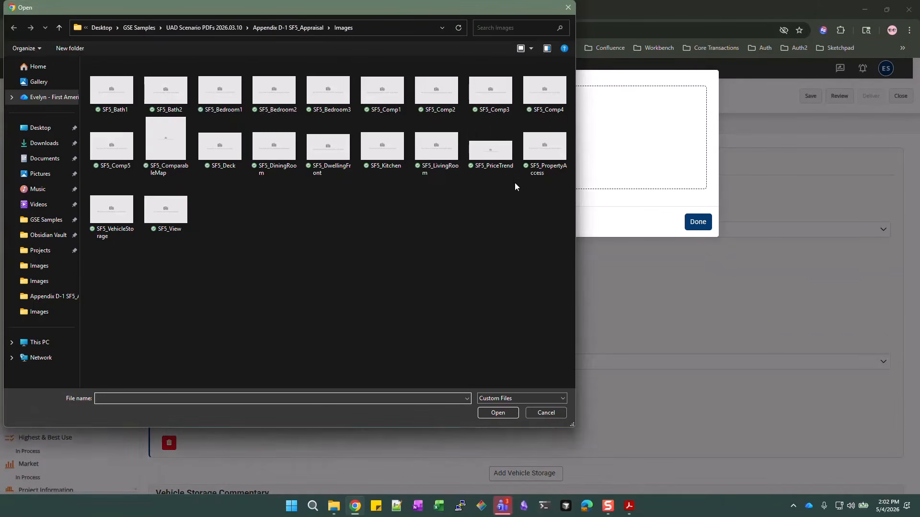
left_click(111, 209)
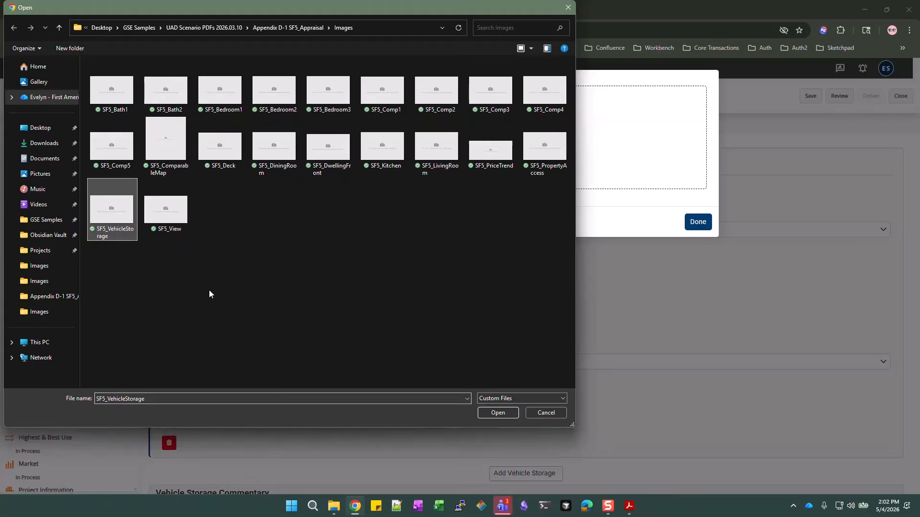
left_click(503, 412)
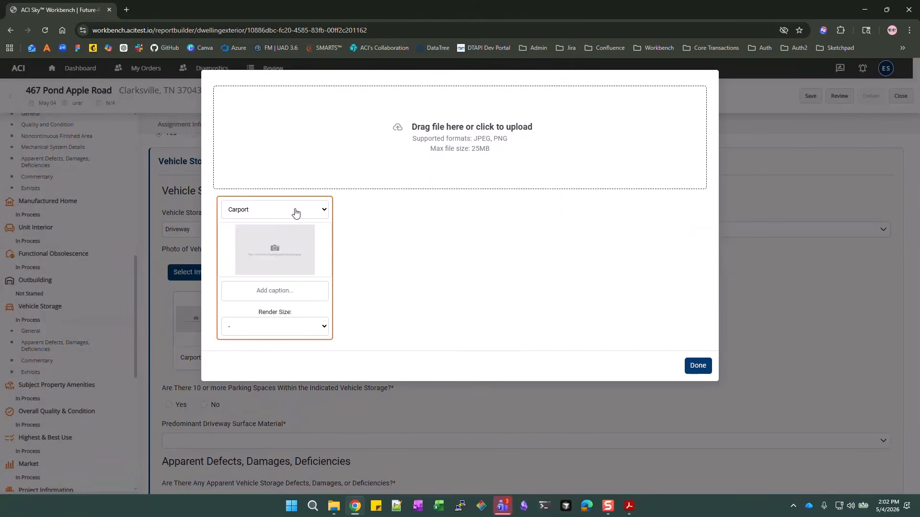
left_click(290, 210)
left_click(261, 248)
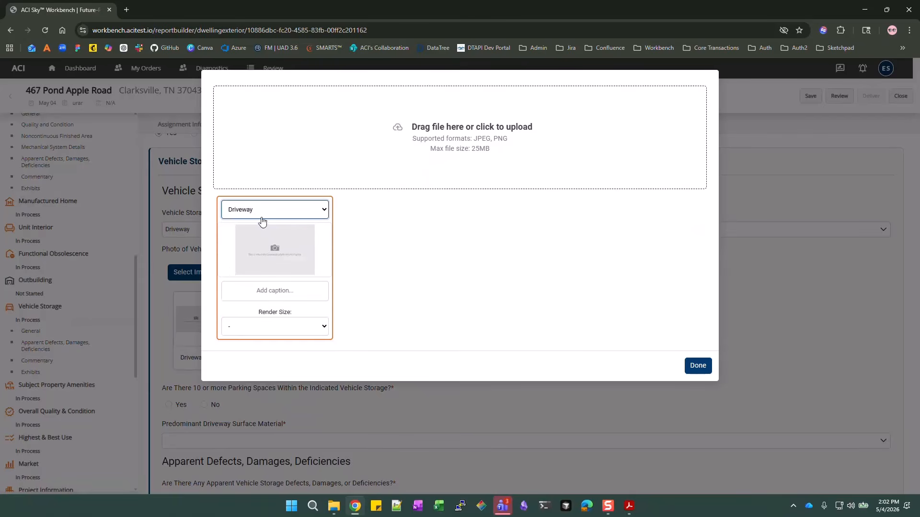
left_click(698, 366)
scroll(527, 336, "down", 2)
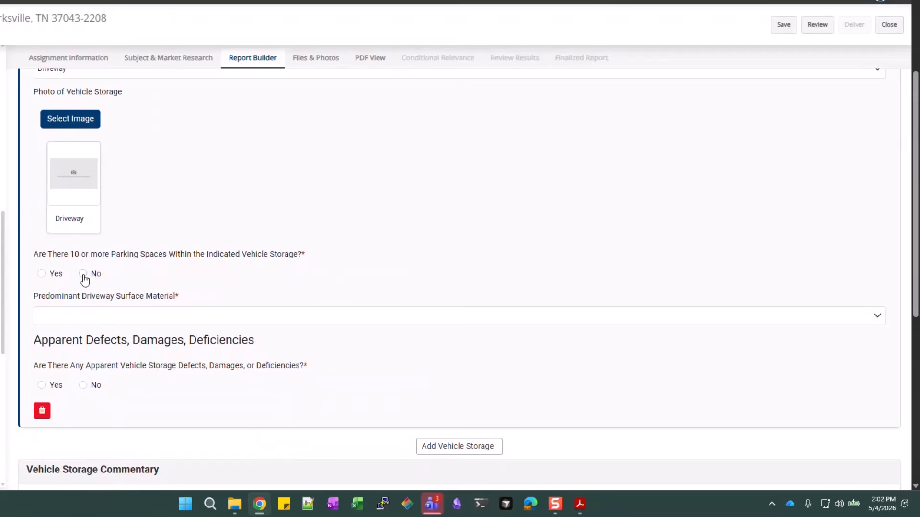
Record No for 10+ spaces, 3 parking spaces, a Concrete driveway surface and No defects
left_click(83, 274)
left_click(61, 315)
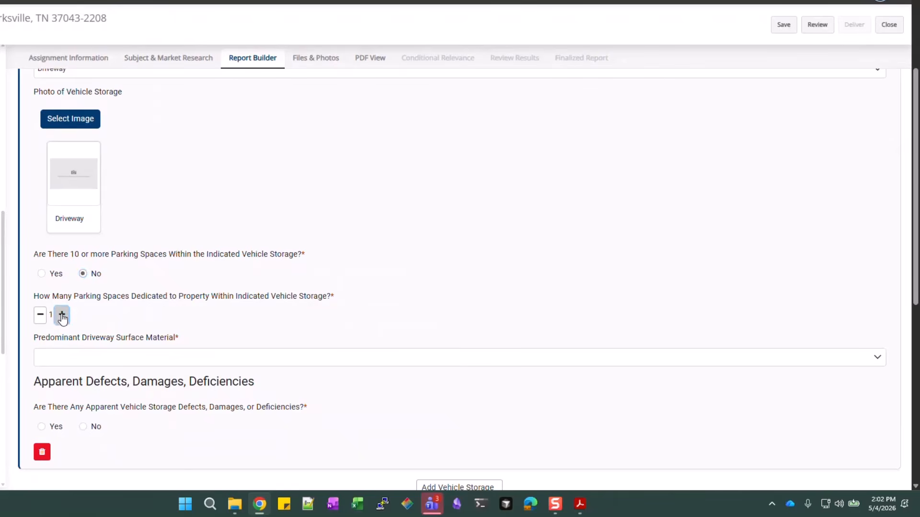
left_click(178, 360)
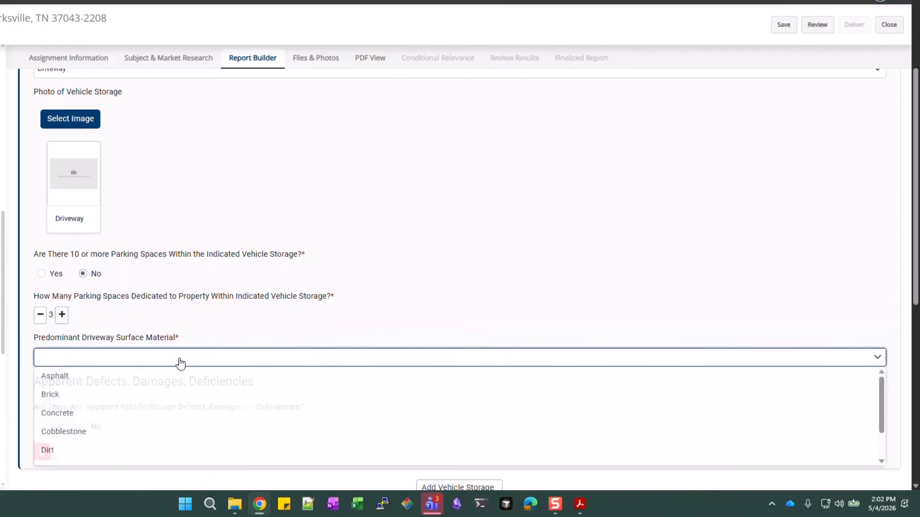
left_click(59, 414)
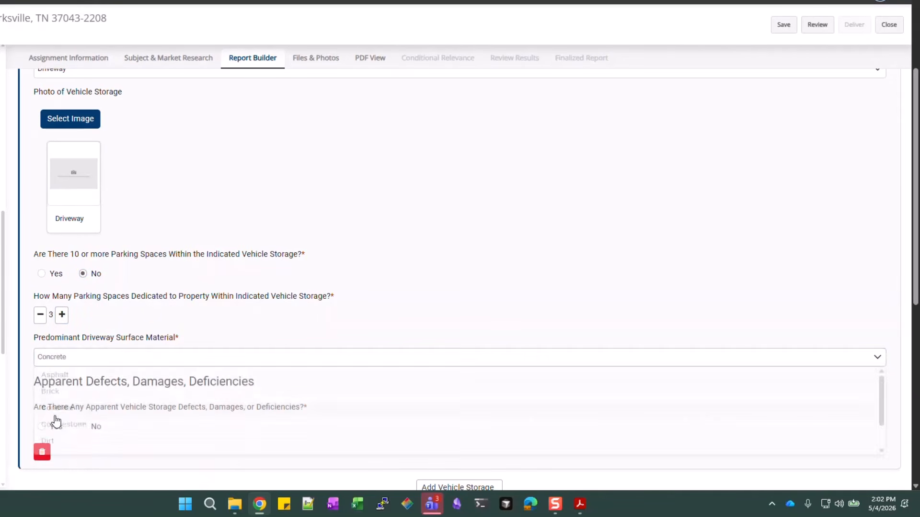
scroll(191, 318, "down", 2)
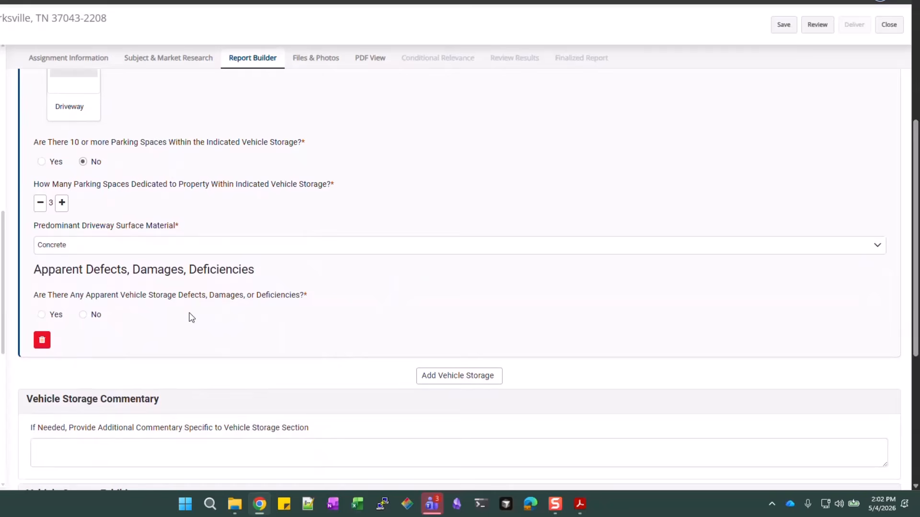
left_click(82, 314)
scroll(363, 322, "down", 3)
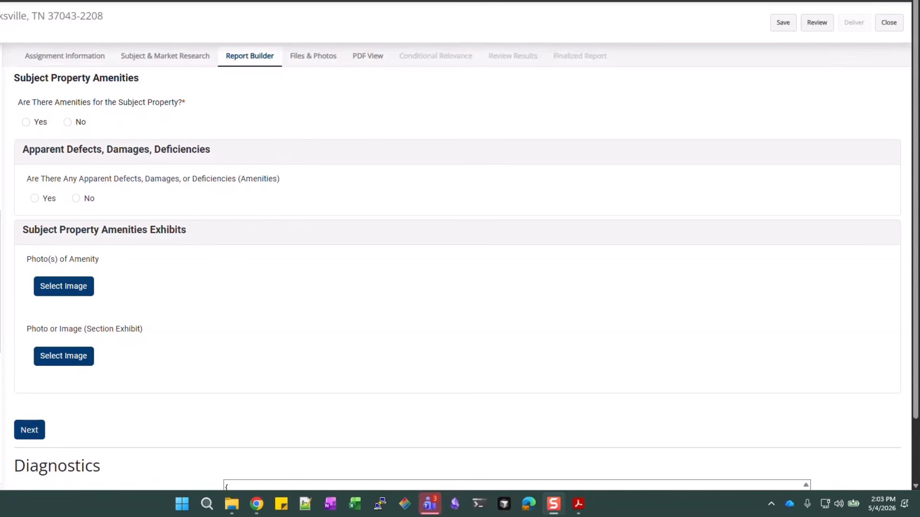
Mark the property as having amenities and select the Outdoor Living category
left_click(33, 125)
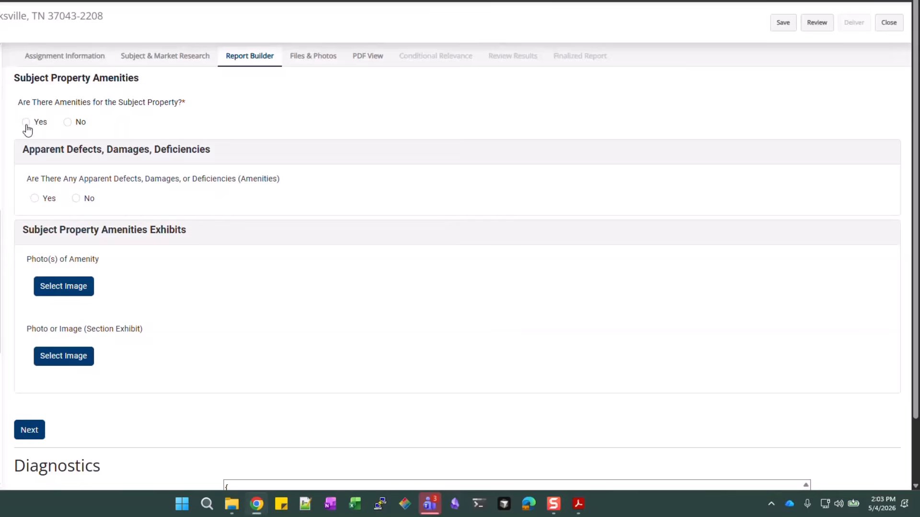
left_click(26, 124)
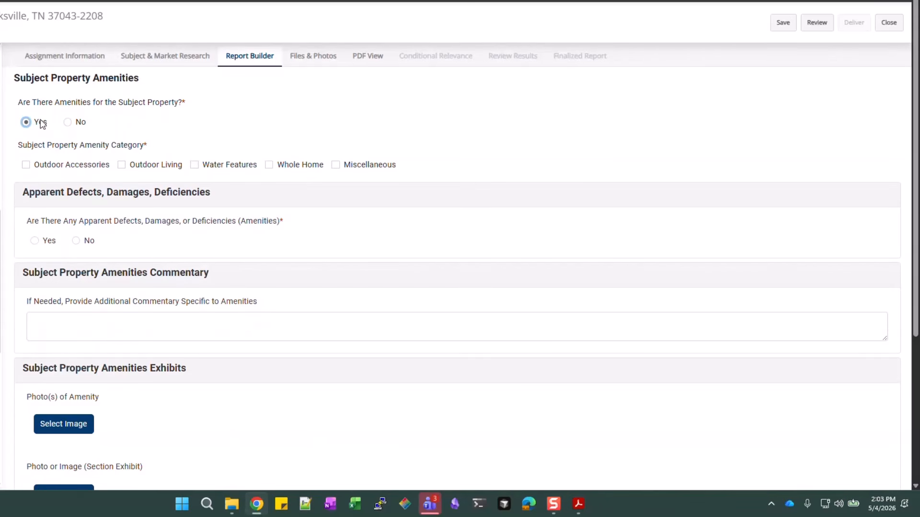
left_click(122, 166)
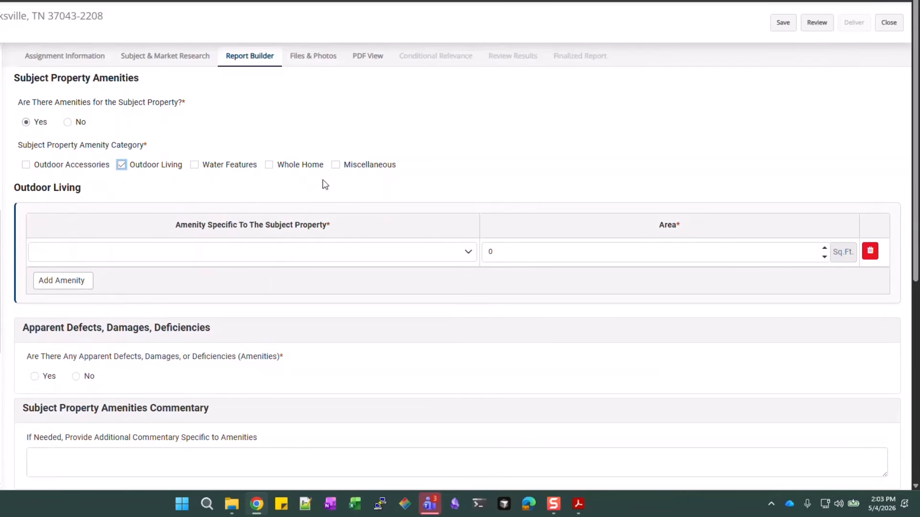
left_click(26, 166)
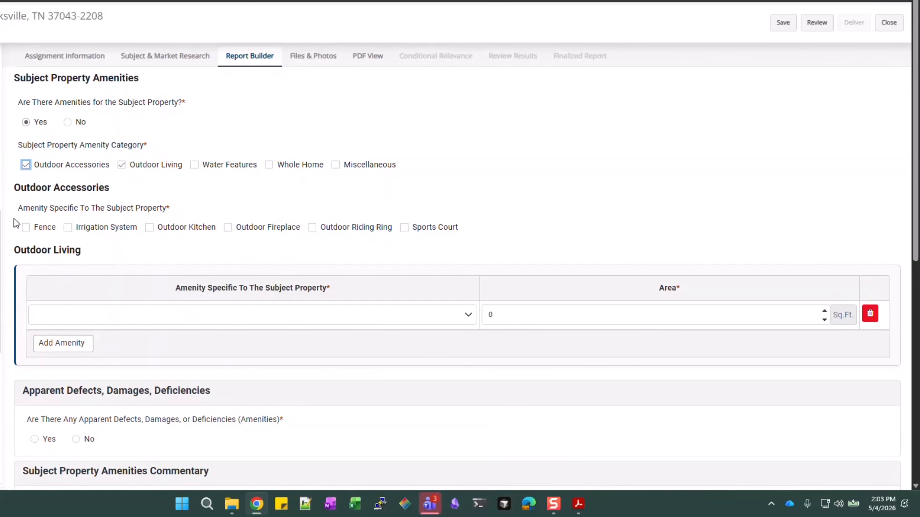
left_click(26, 166)
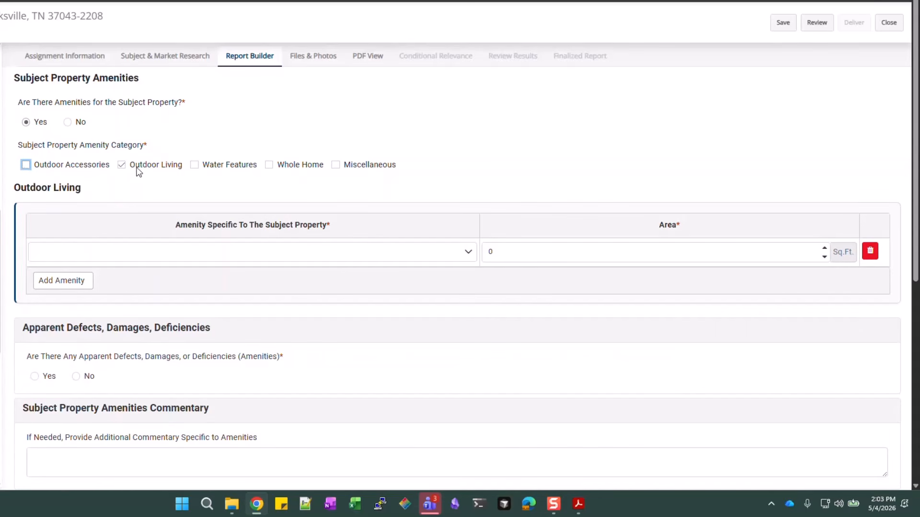
Add a Wood Deck of 168 sq ft as the Outdoor Living amenity
left_click(440, 257)
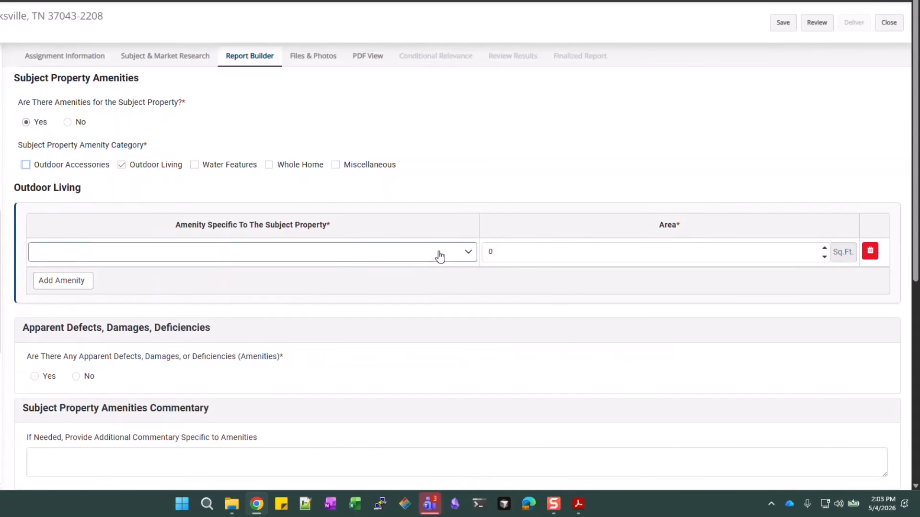
left_click(440, 257)
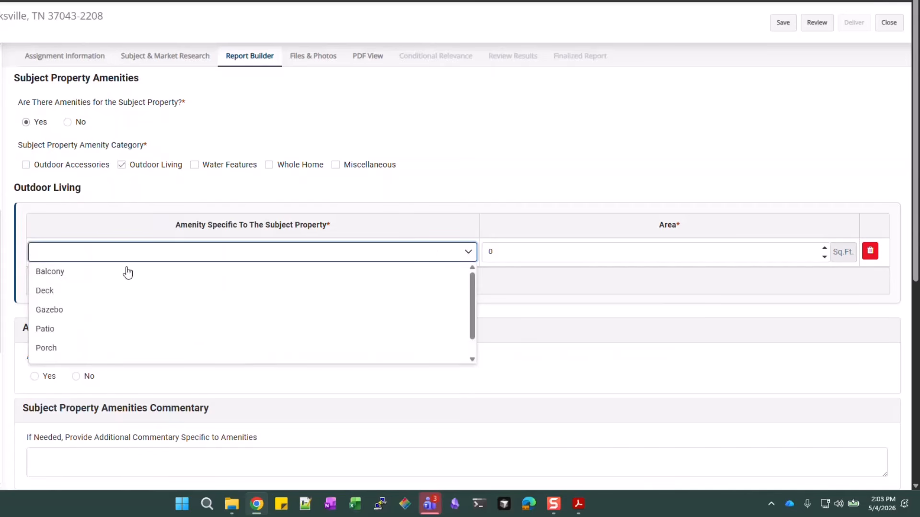
left_click(58, 293)
left_click(514, 257)
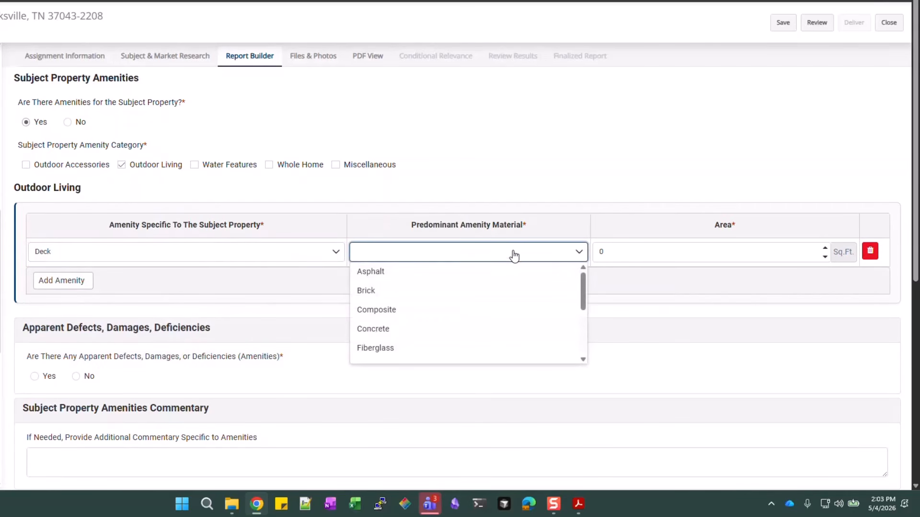
scroll(419, 297, "down", 3)
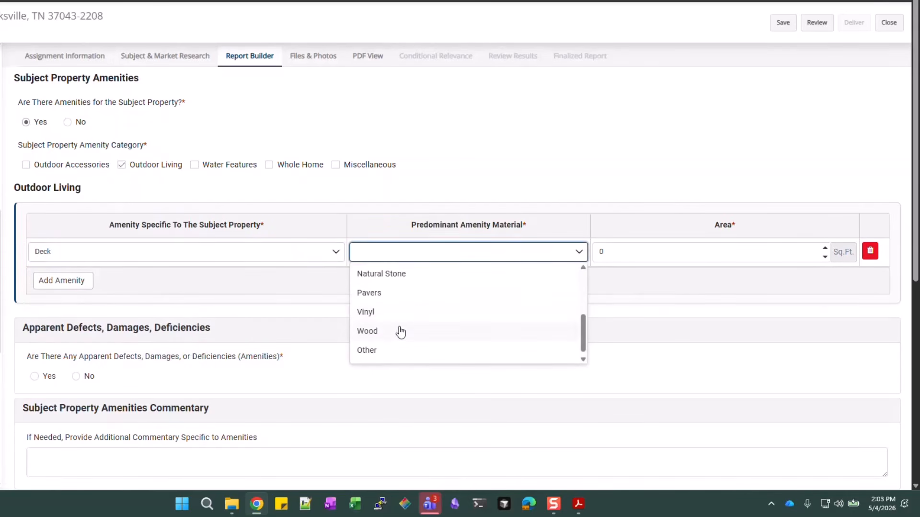
left_click(401, 332)
key("Tab")
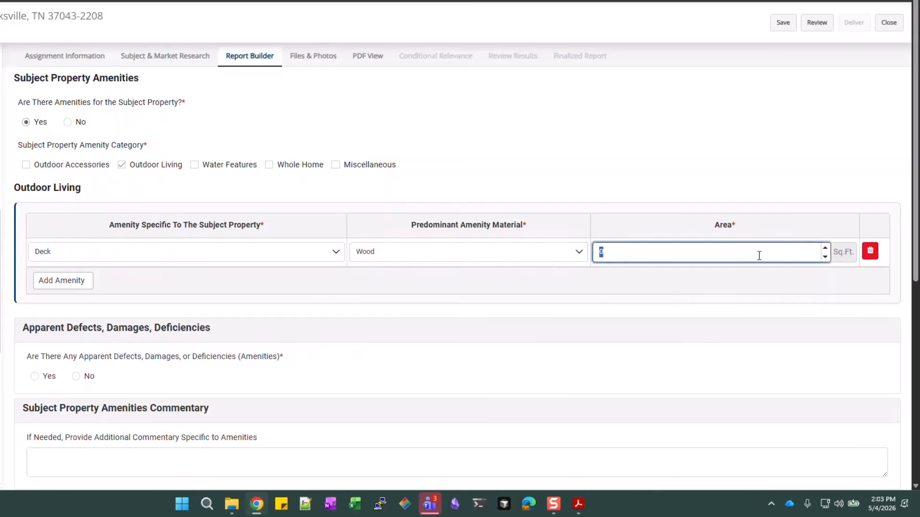
type("168")
left_click(815, 281)
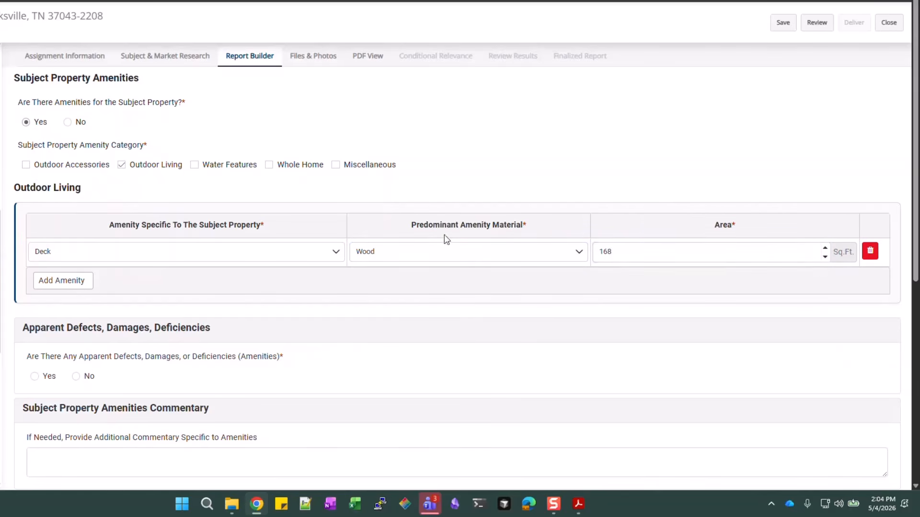
scroll(444, 235, "down", 2)
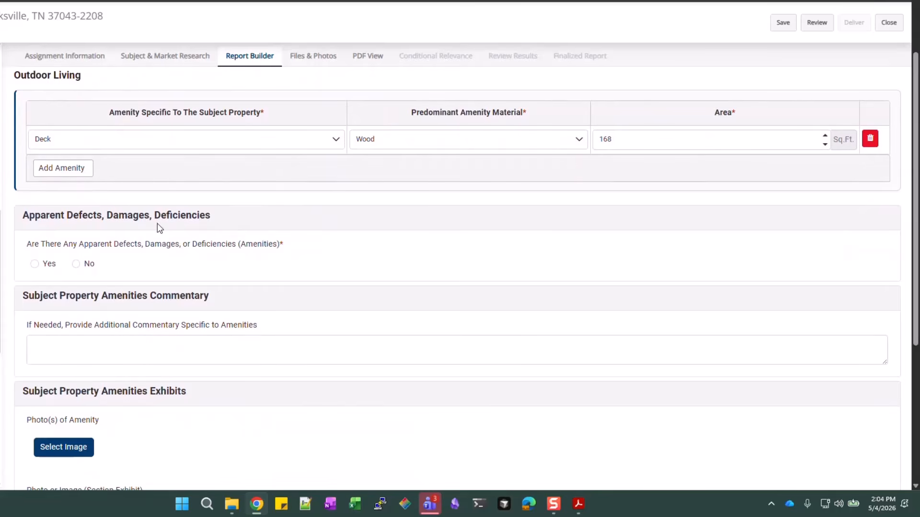
Answer No to amenity defects and attach SF5_Deck as the amenity photo labelled Deck
left_click(76, 264)
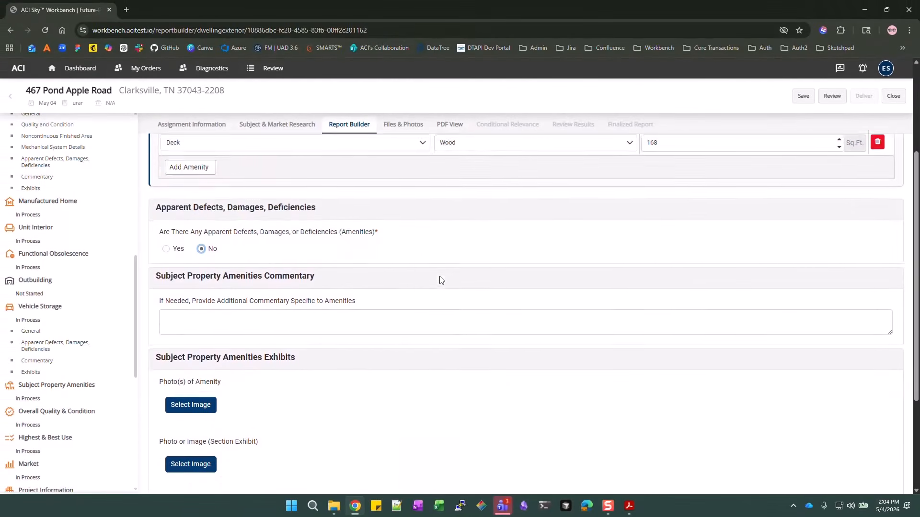
scroll(441, 279, "down", 2)
left_click(172, 317)
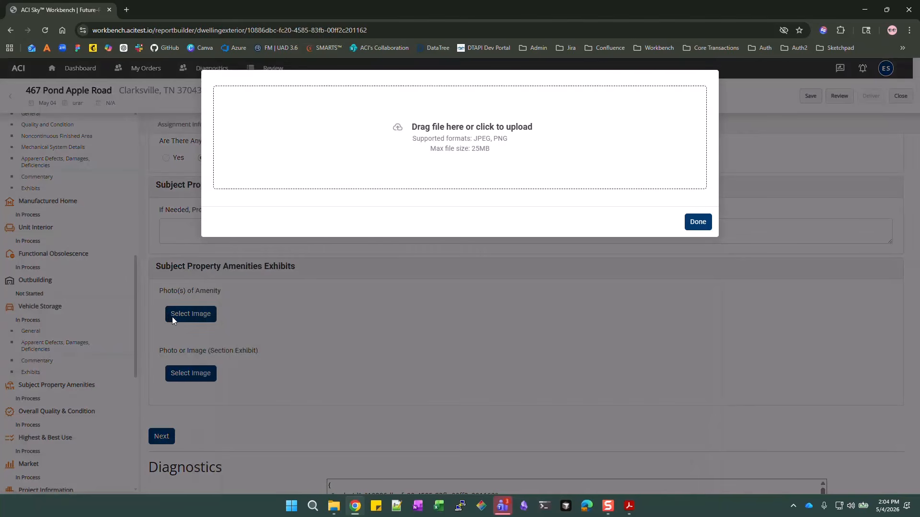
left_click(473, 161)
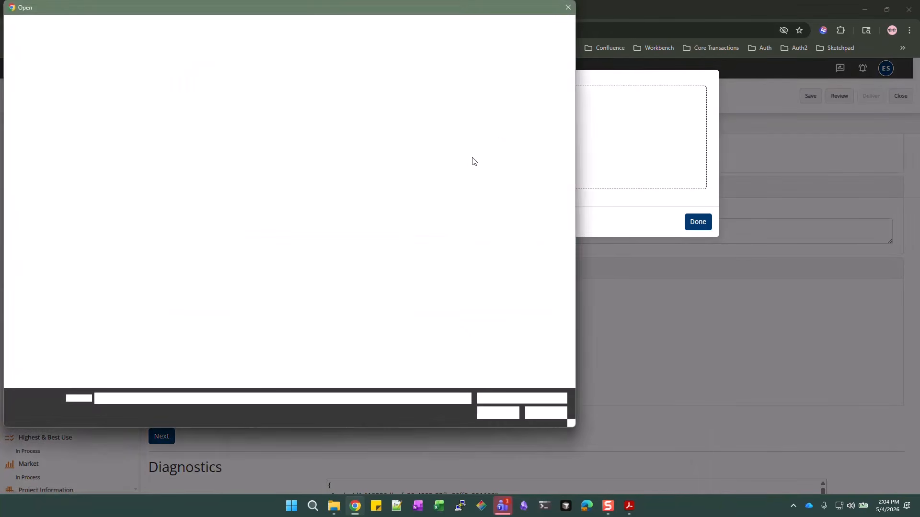
left_click(226, 146)
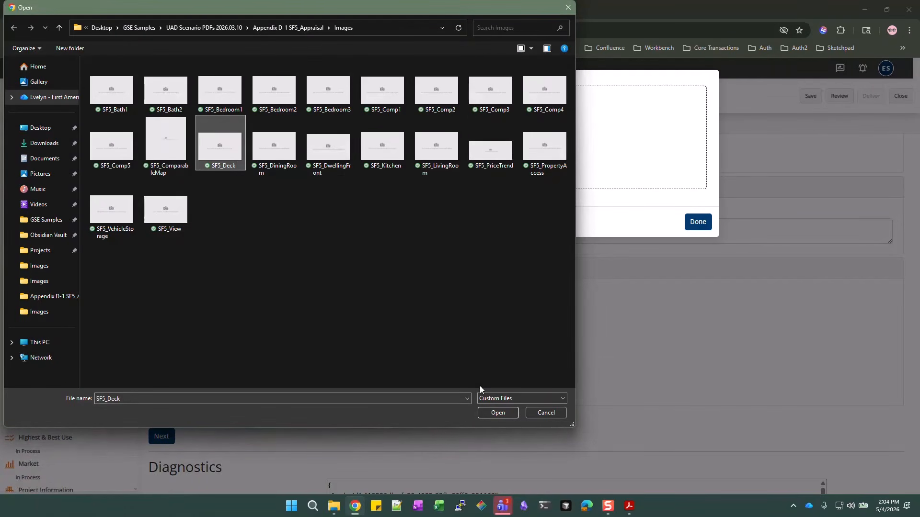
left_click(511, 415)
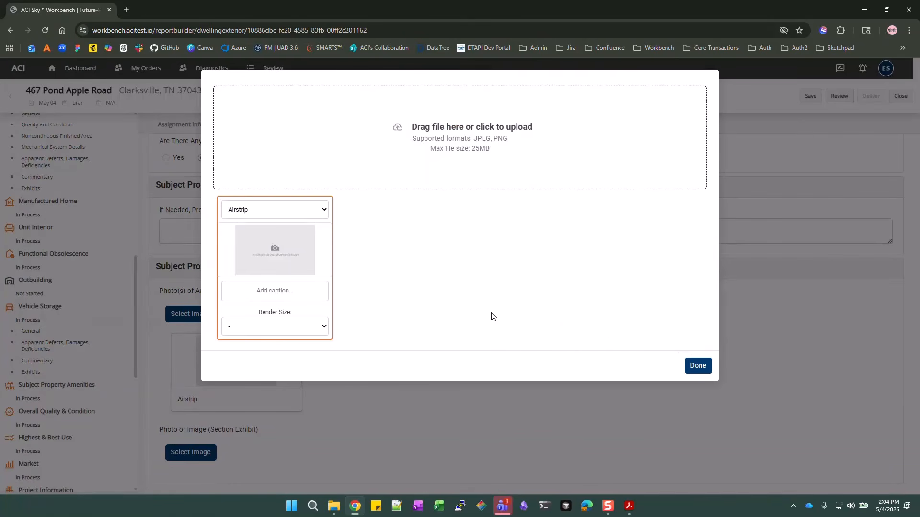
left_click(317, 212)
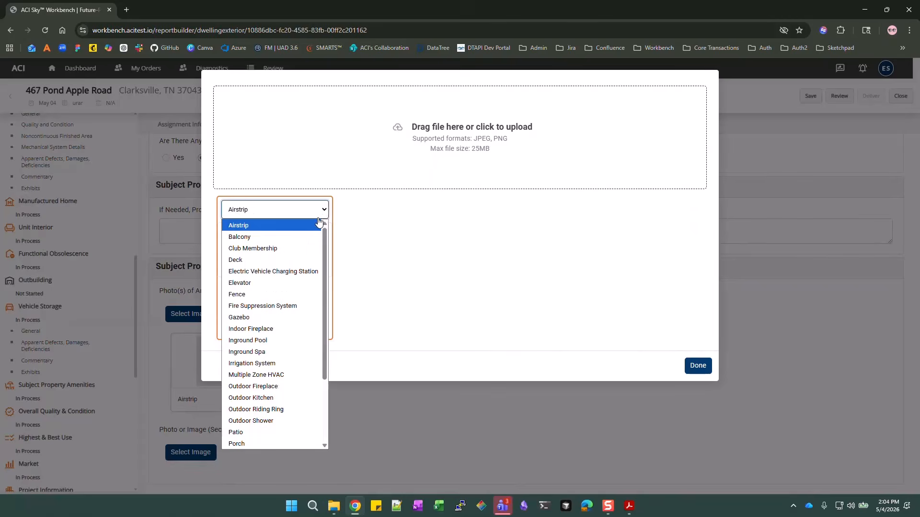
left_click(299, 260)
left_click(273, 293)
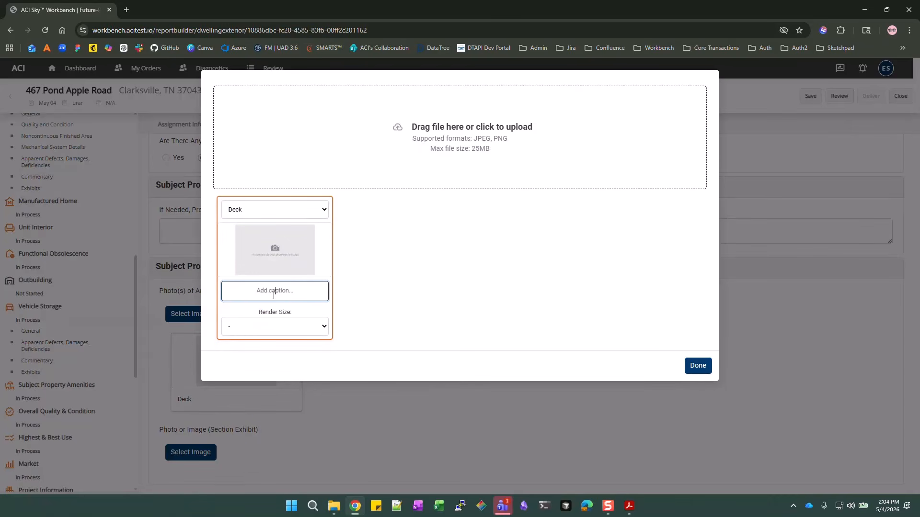
left_click(698, 365)
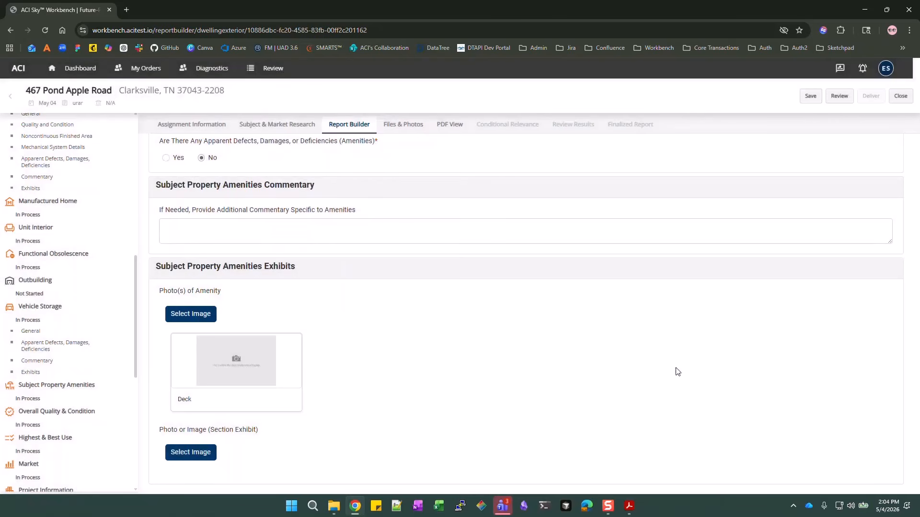
Rate overall, exterior and interior quality Q4 and condition C3
scroll(341, 319, "down", 3)
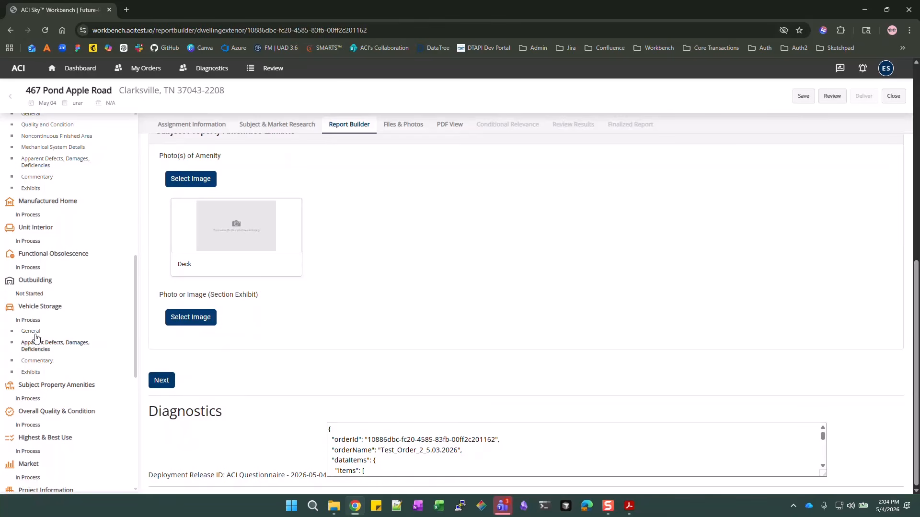
scroll(21, 294, "down", 1)
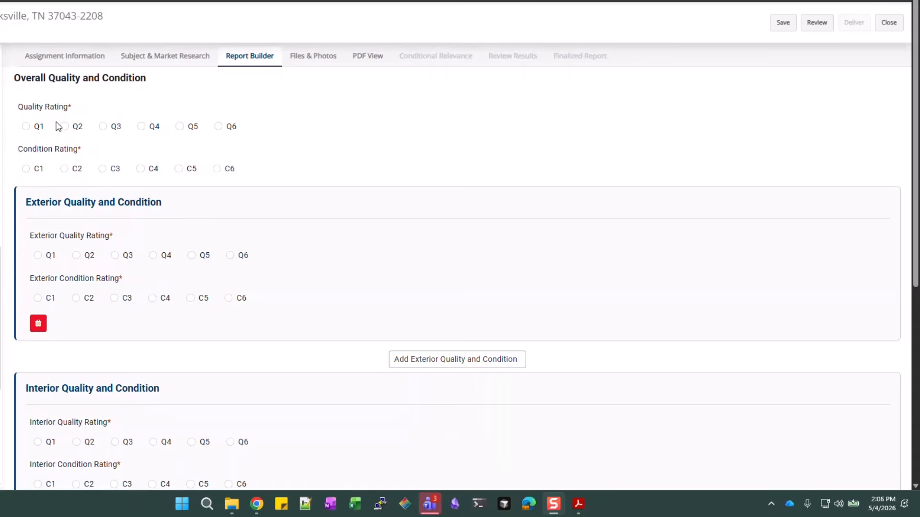
left_click(142, 127)
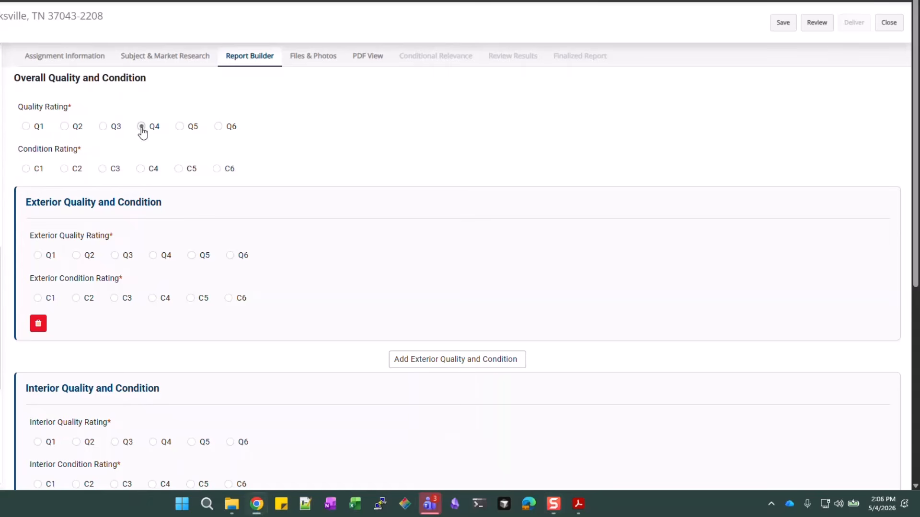
left_click(112, 171)
scroll(295, 138, "down", 1)
scroll(295, 138, "down", 1)
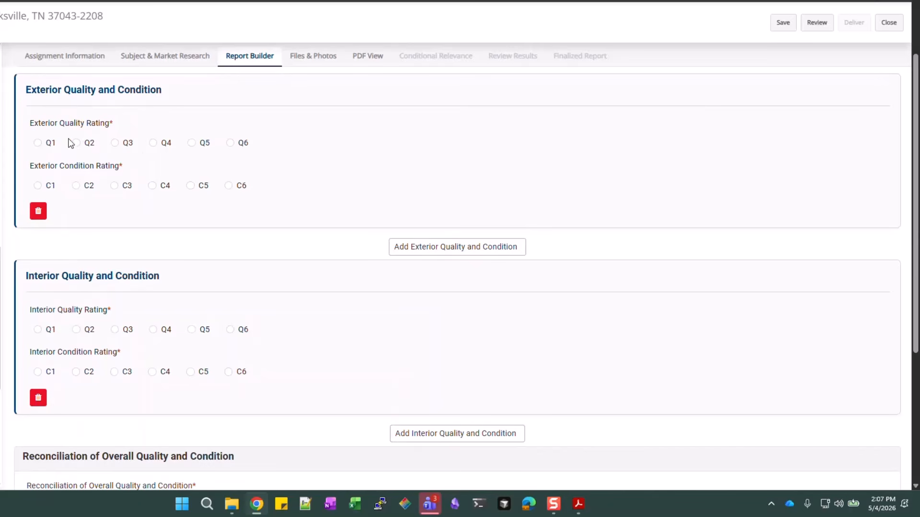
left_click(156, 148)
left_click(111, 193)
left_click(153, 331)
left_click(114, 373)
Write the reconciliation: 'The property has been well maintained and shows little sign of wear and tear.'
scroll(369, 294, "down", 5)
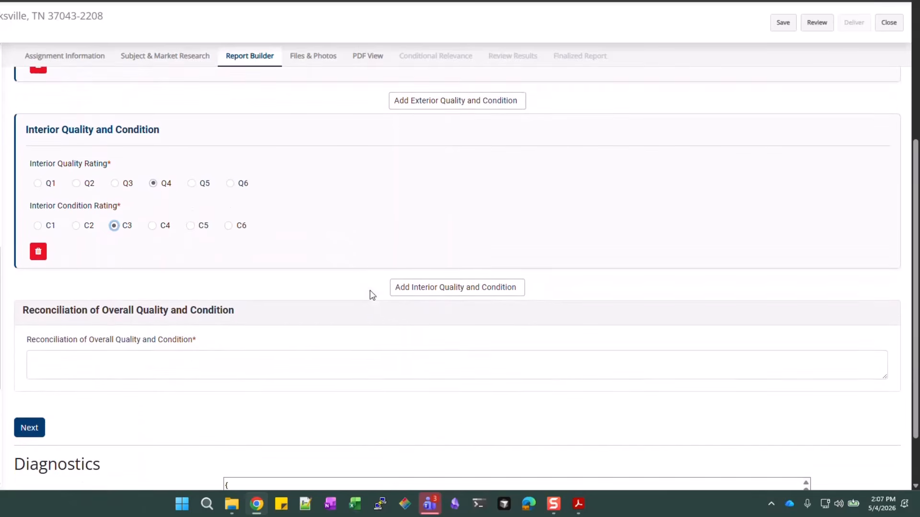
left_click(305, 292)
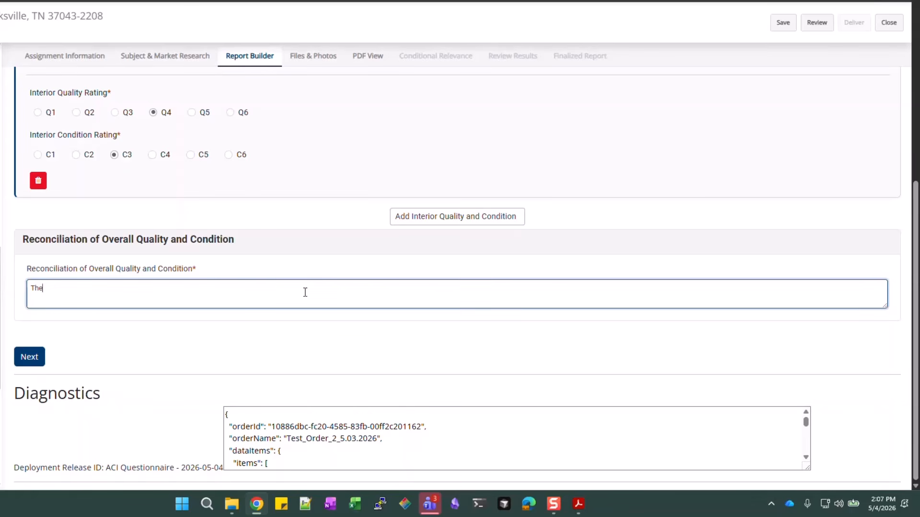
type("The property")
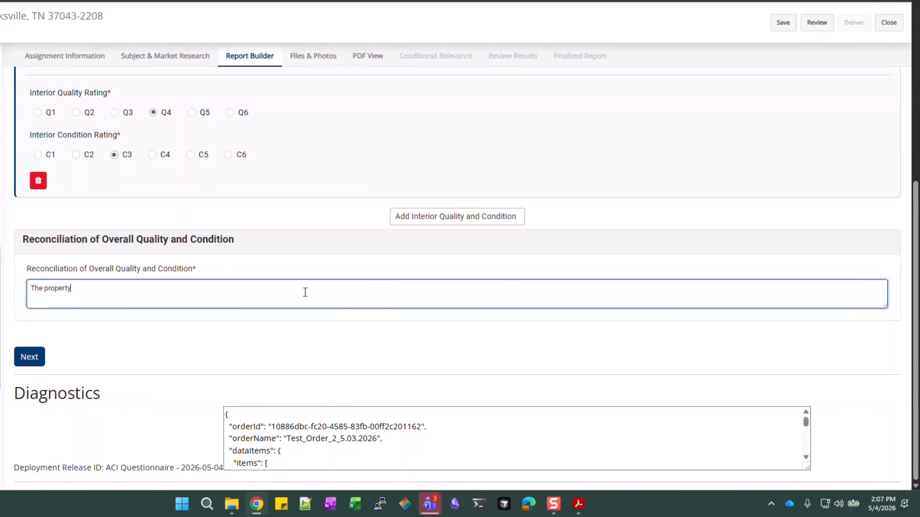
type(" has been wel")
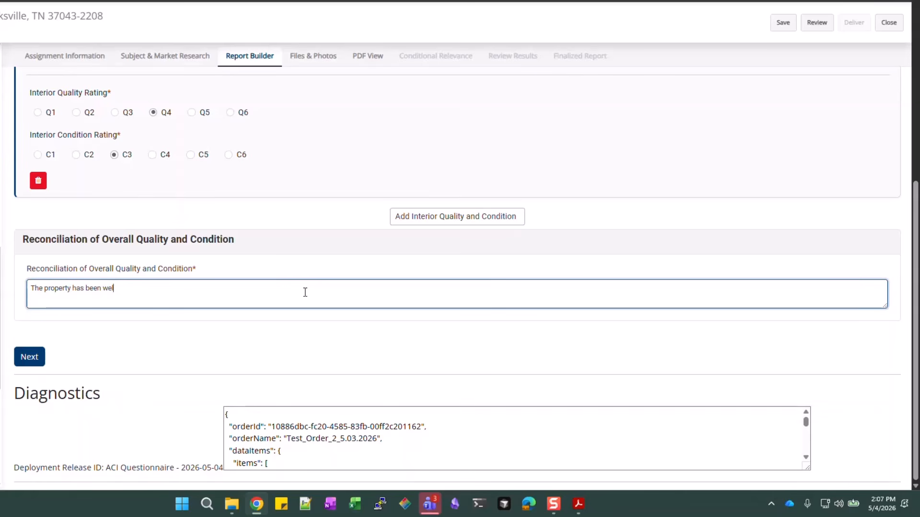
type("l maintained and shows")
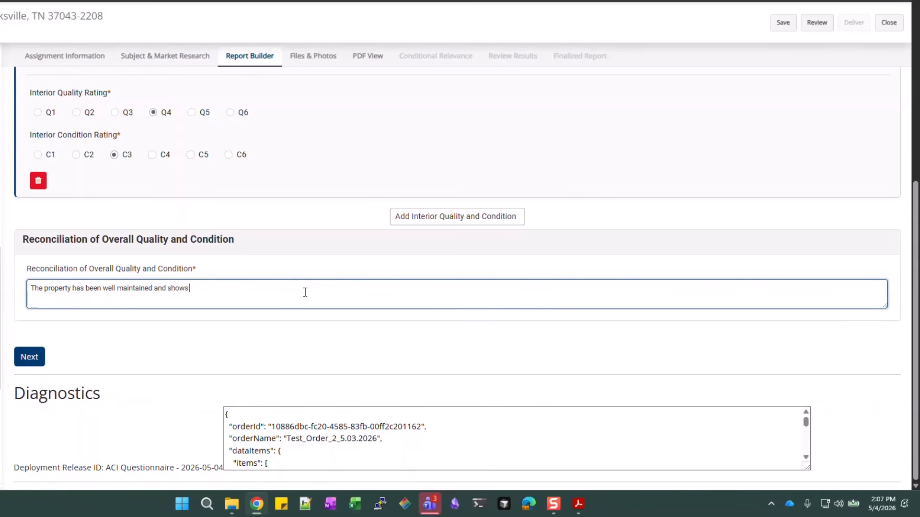
type(" little sign of wear and tear.")
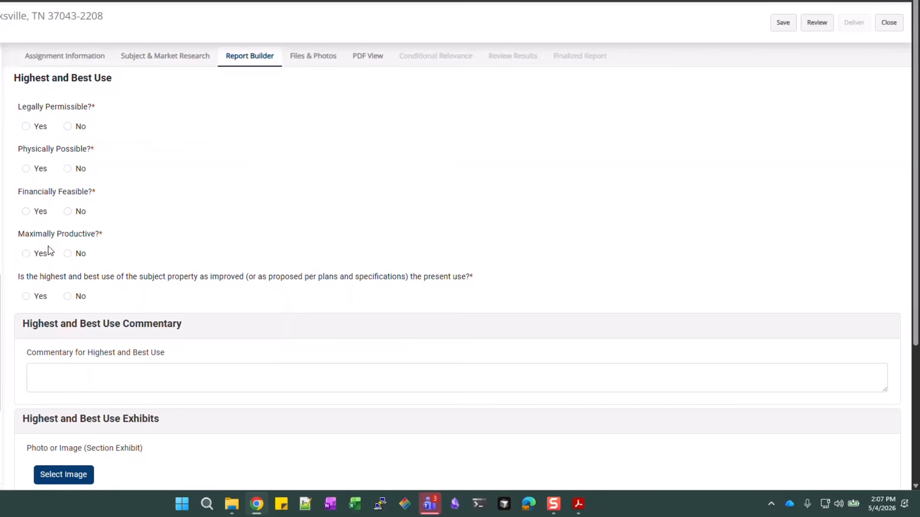
Answer Yes to Legally Permissible, Physically Possible, Financially Feasible, Maximally Productive and present use
left_click(26, 127)
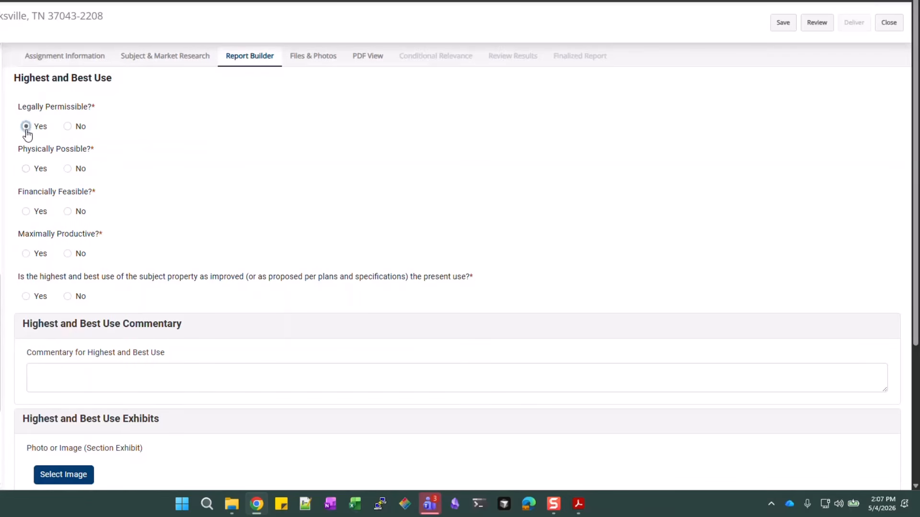
left_click(26, 169)
left_click(26, 213)
left_click(24, 257)
left_click(31, 300)
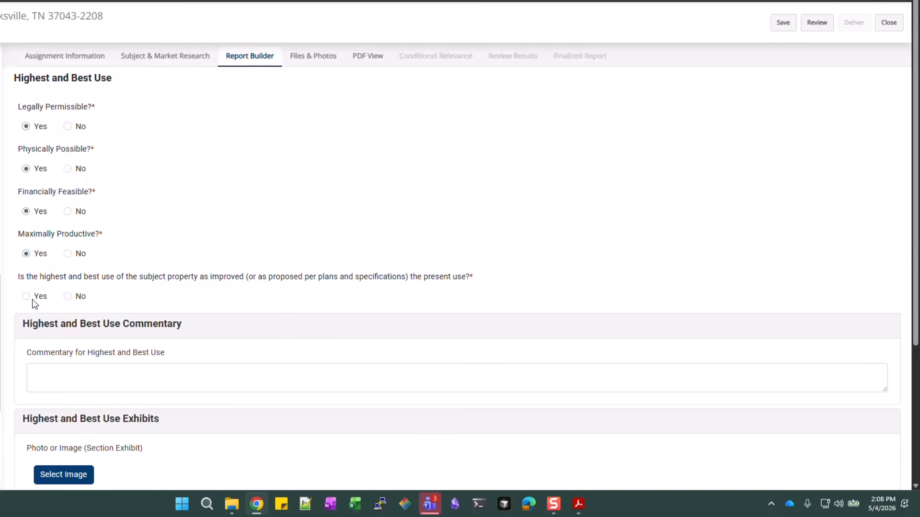
left_click(236, 369)
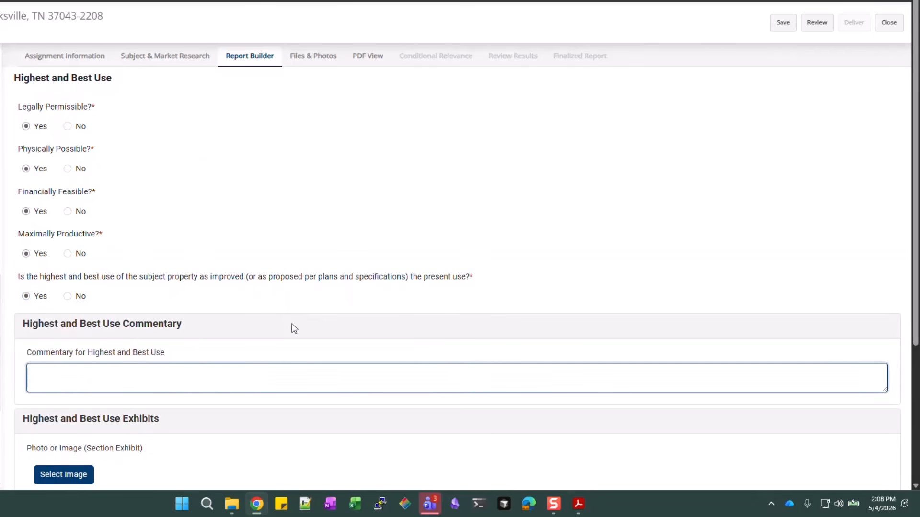
scroll(293, 325, "down", 1)
scroll(219, 310, "down", 1)
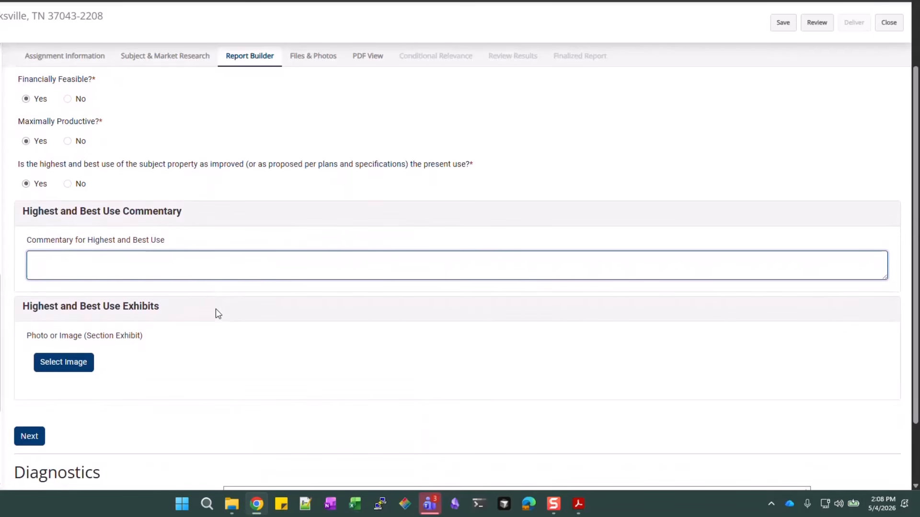
scroll(215, 308, "down", 1)
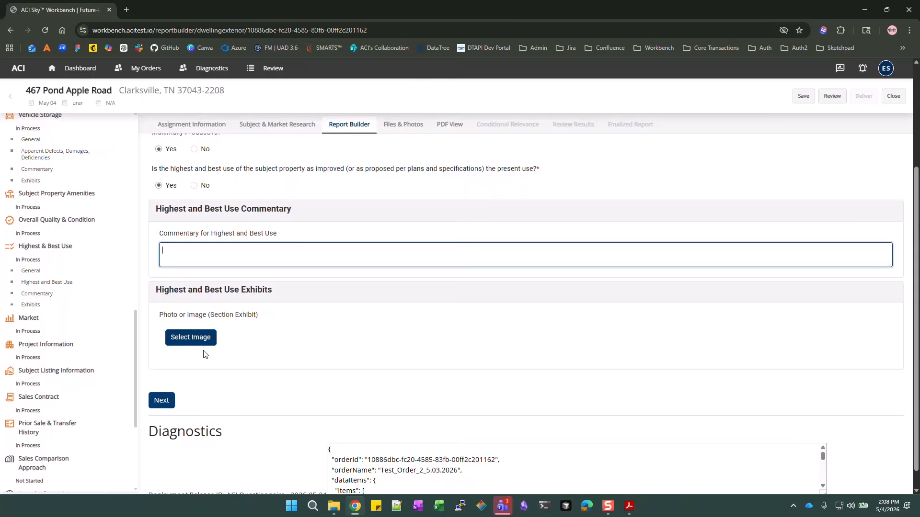
scroll(160, 364, "down", 1)
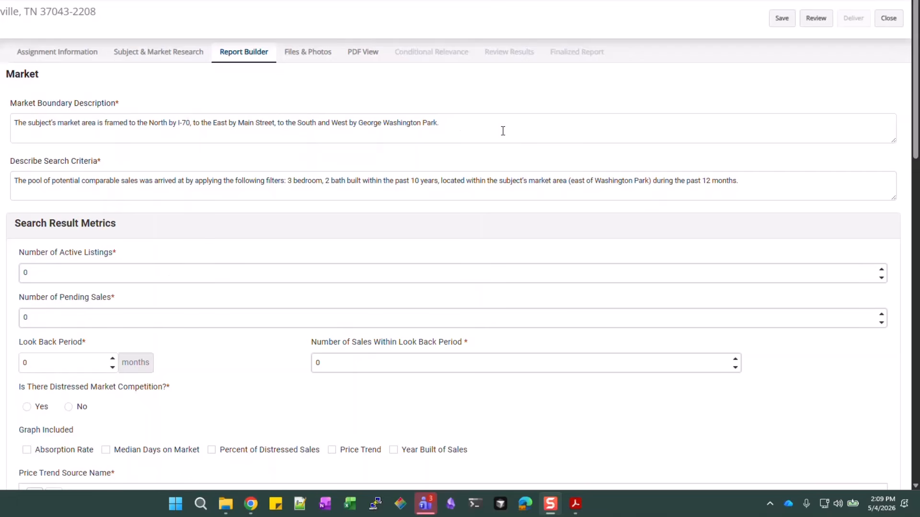
Enter 7 active listings, list prices 325,000 / 349,000 / 369,000, and 2 pending sales
left_click(757, 178)
scroll(534, 211, "down", 1)
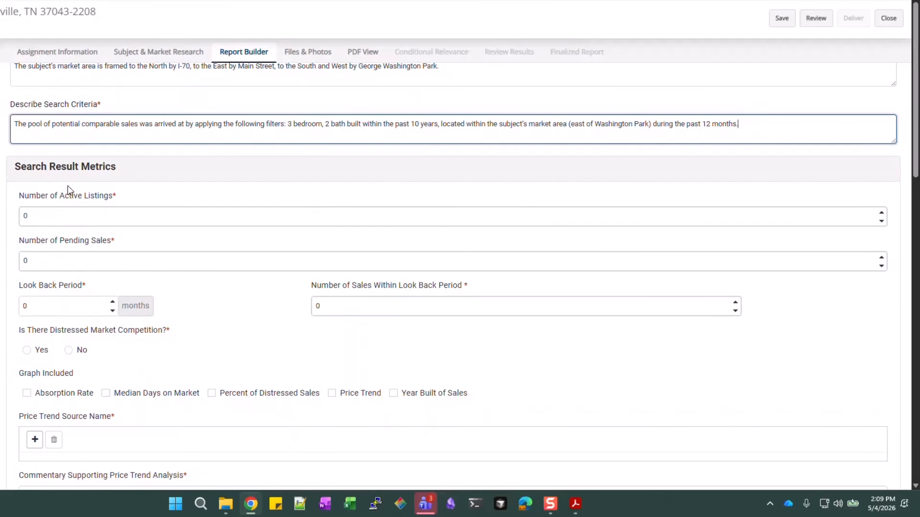
left_click(59, 219)
type("7")
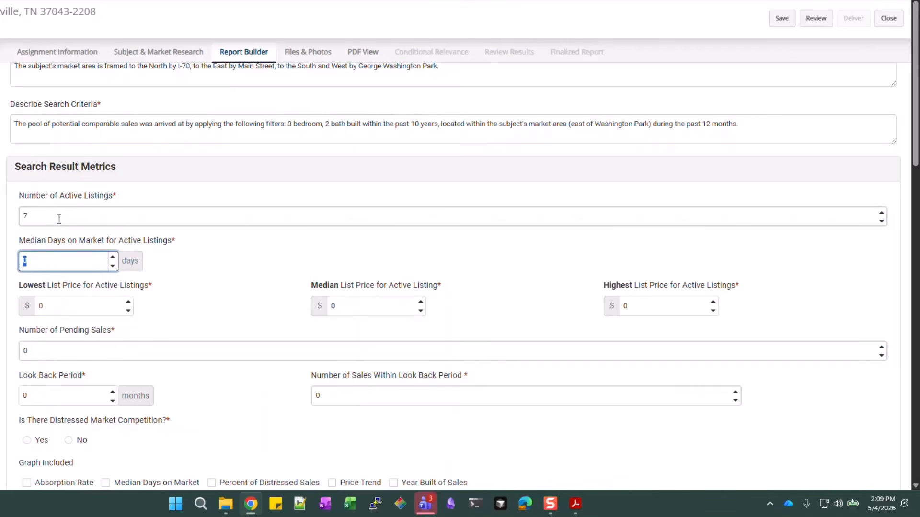
key("Tab")
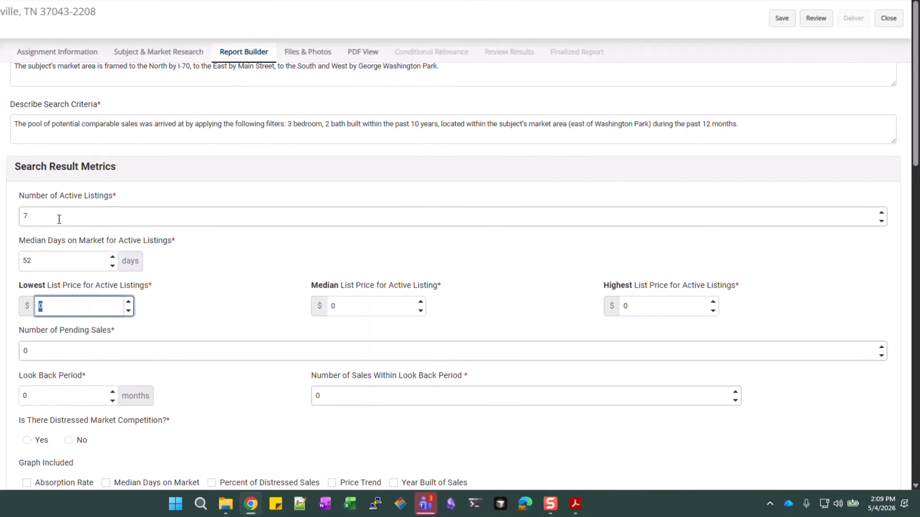
type("325000")
key("Tab")
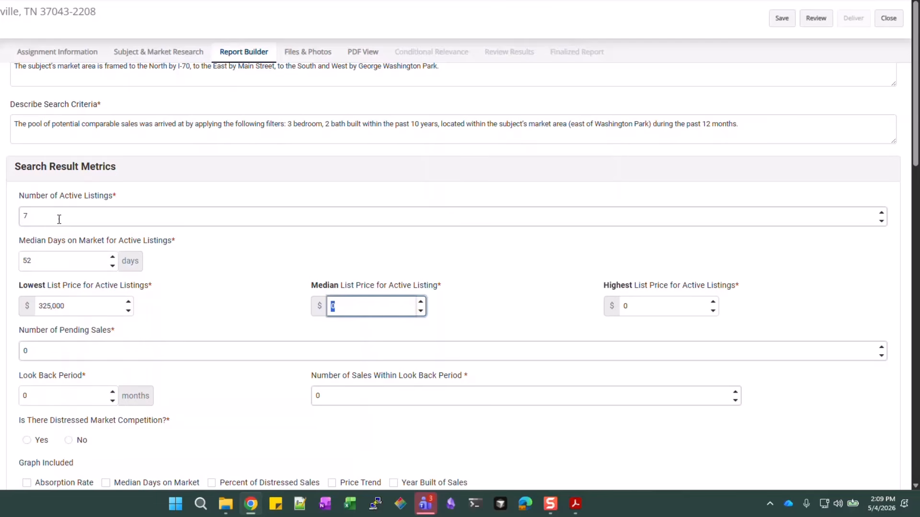
type("349,000")
key("Tab")
type("3")
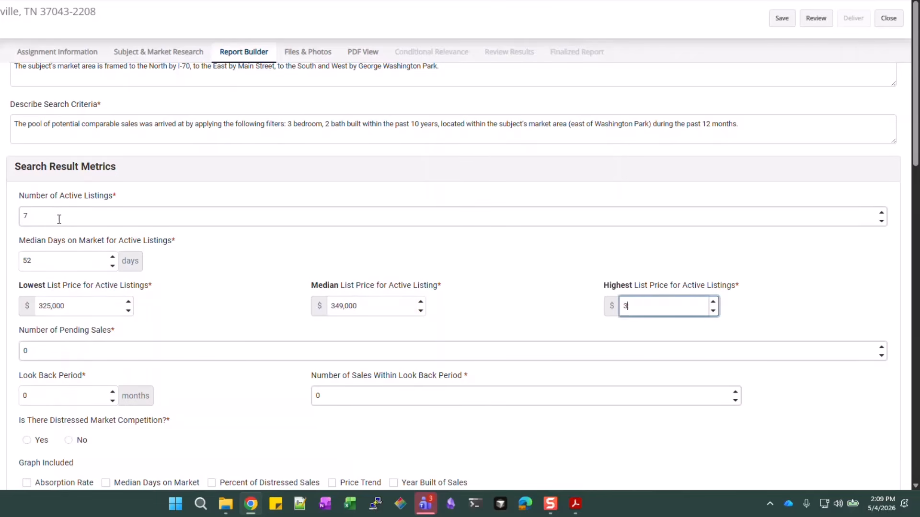
type("69,000")
key("Tab")
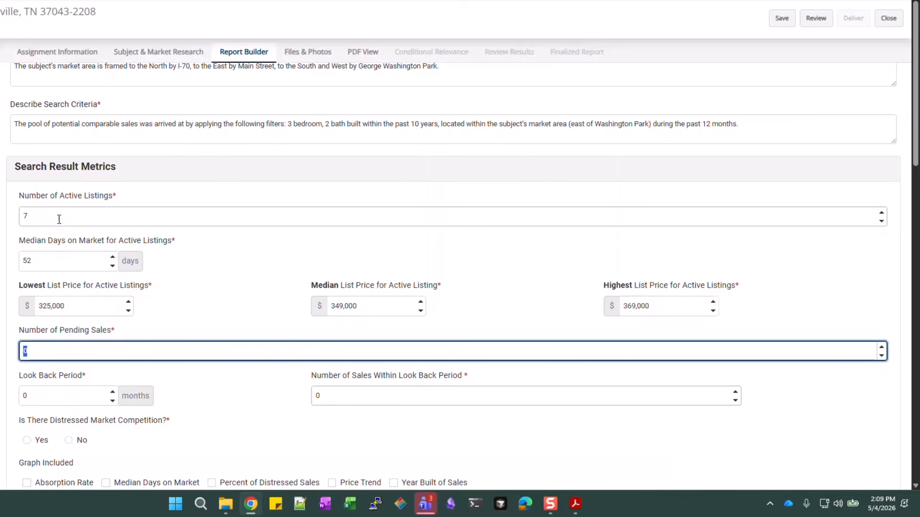
type("2")
Set a 12-month look back, 43 sales, sale prices 325,000 / 340,000 / 370,000, distressed competition No
key("Tab")
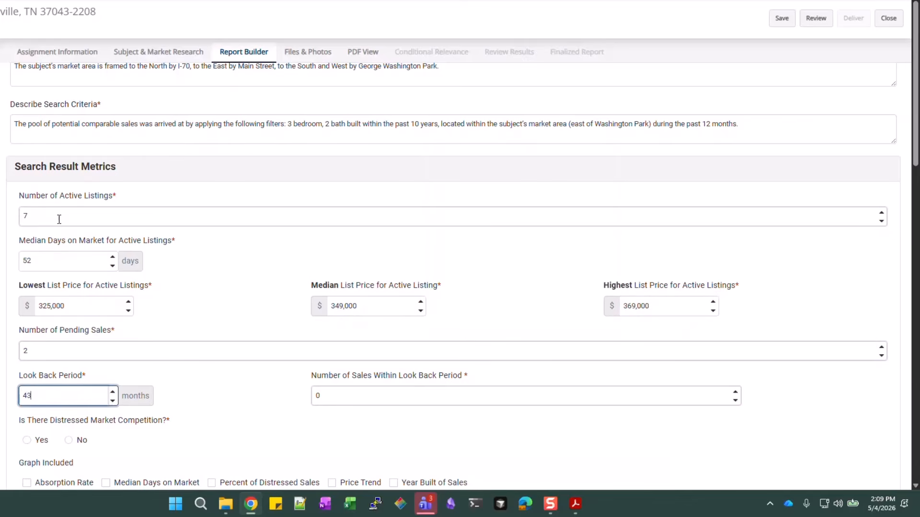
key("Tab")
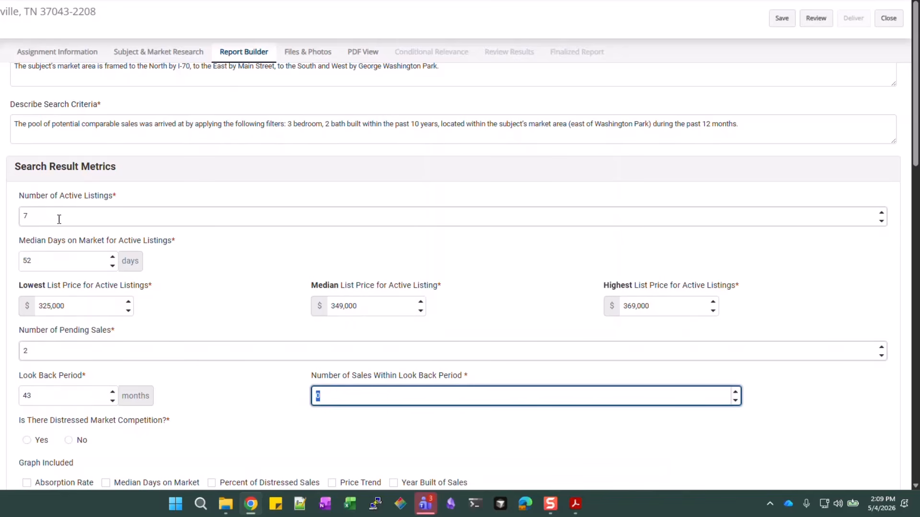
double_click(55, 395)
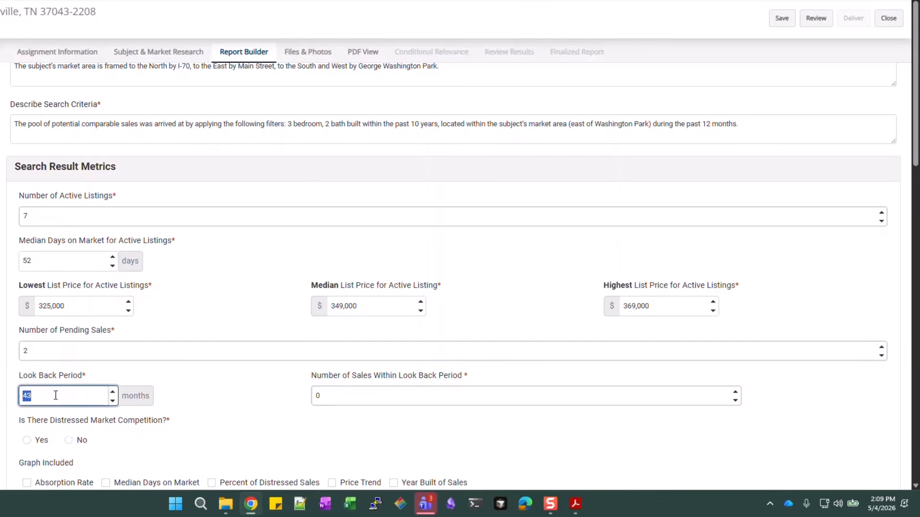
type("12")
key("Tab")
type("43")
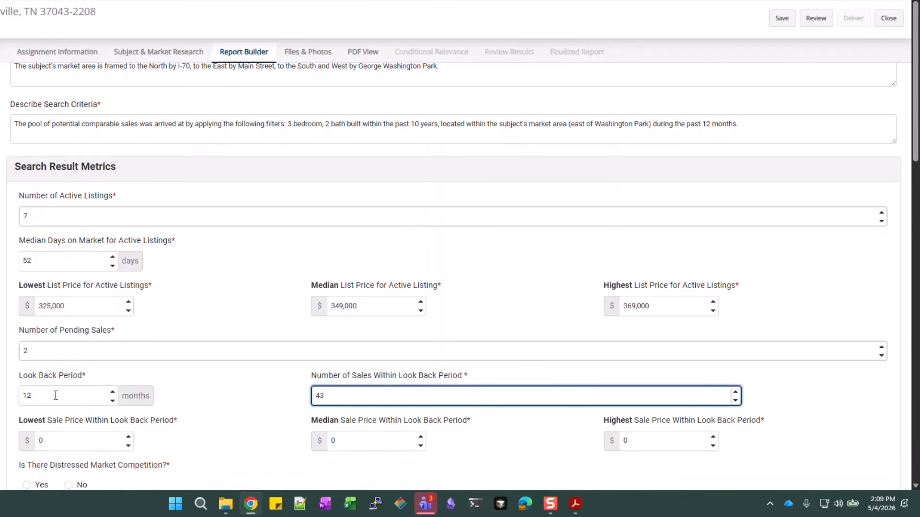
scroll(257, 372, "down", 2)
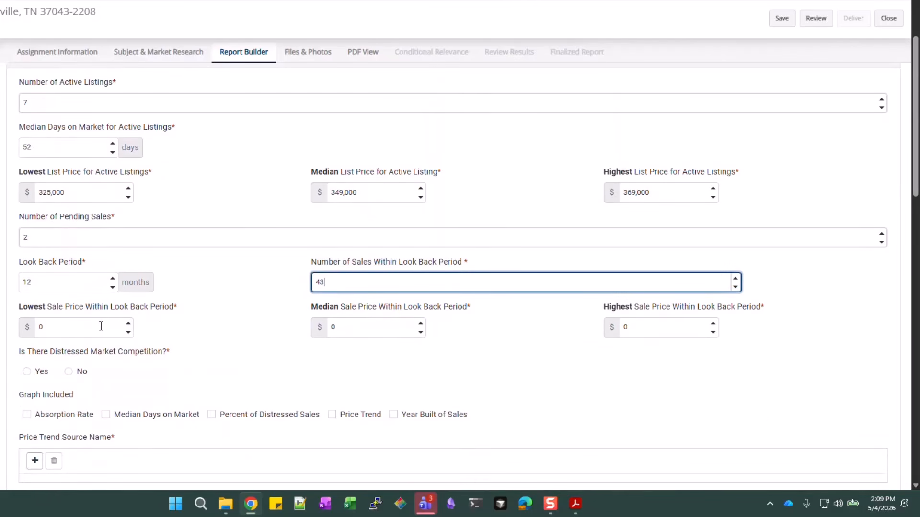
key("Tab")
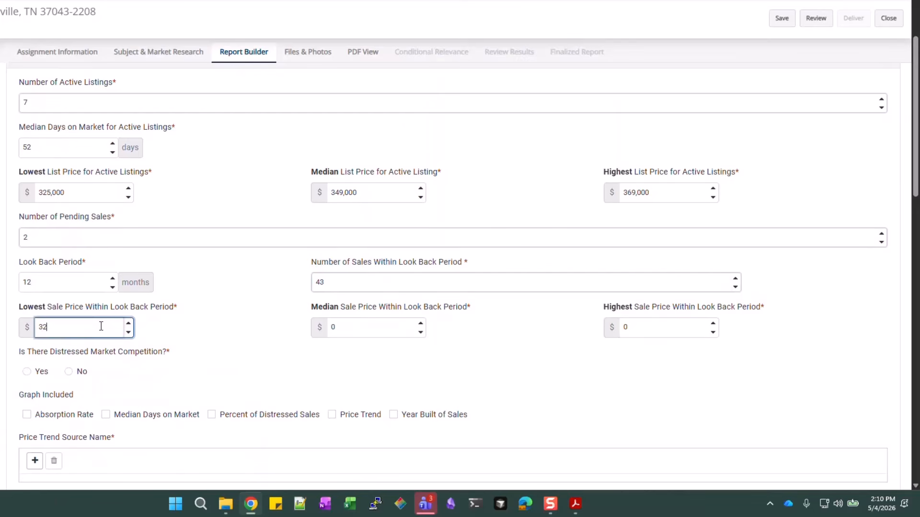
type("325,000")
key("Tab")
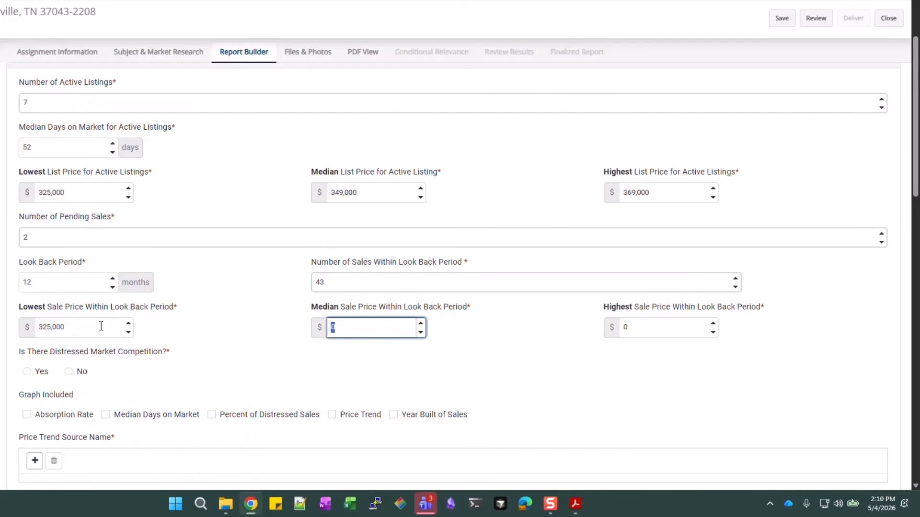
type("340,000")
key("Tab")
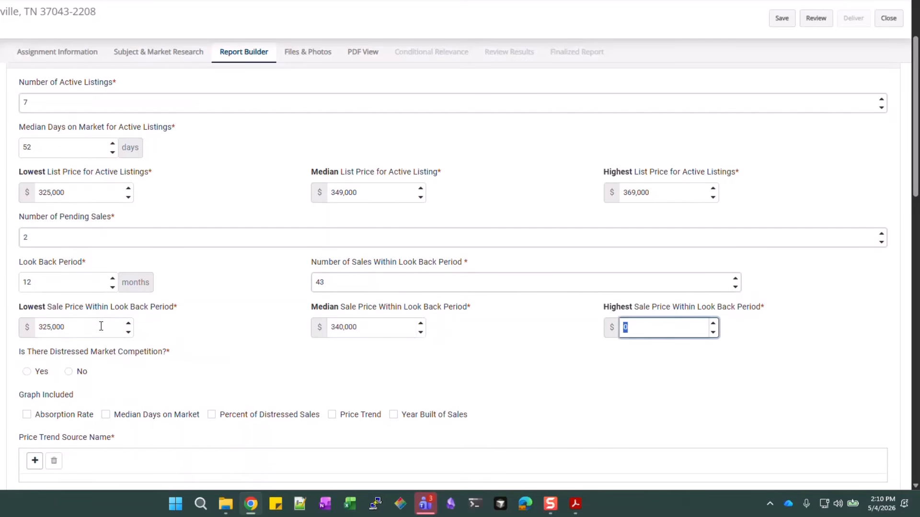
type("370,000")
scroll(101, 327, "down", 2)
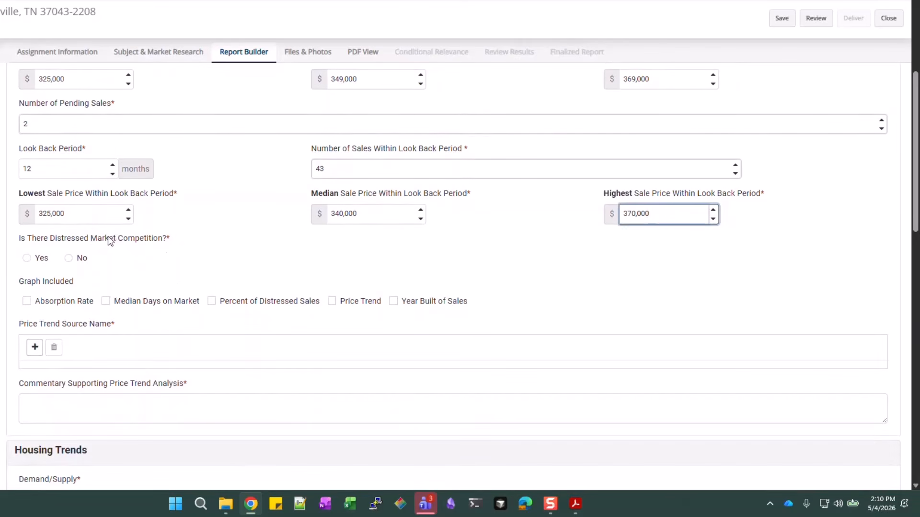
left_click(67, 260)
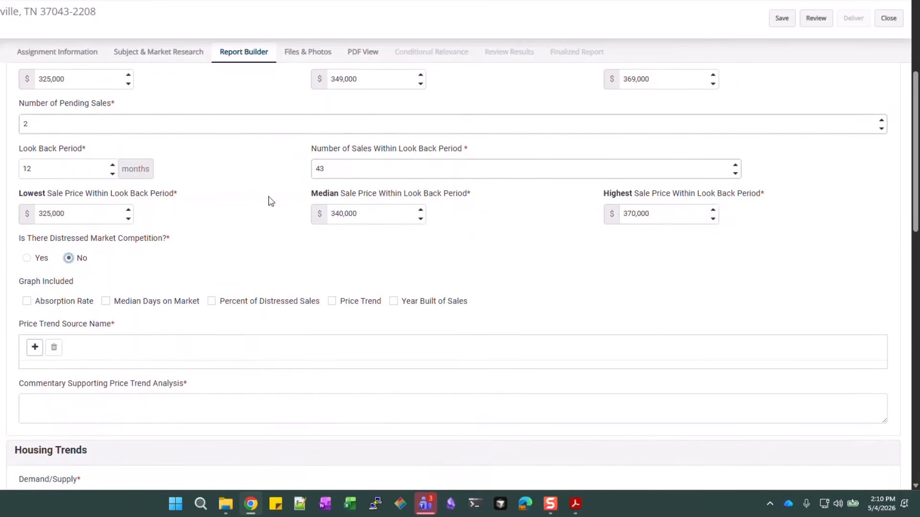
scroll(273, 199, "down", 2)
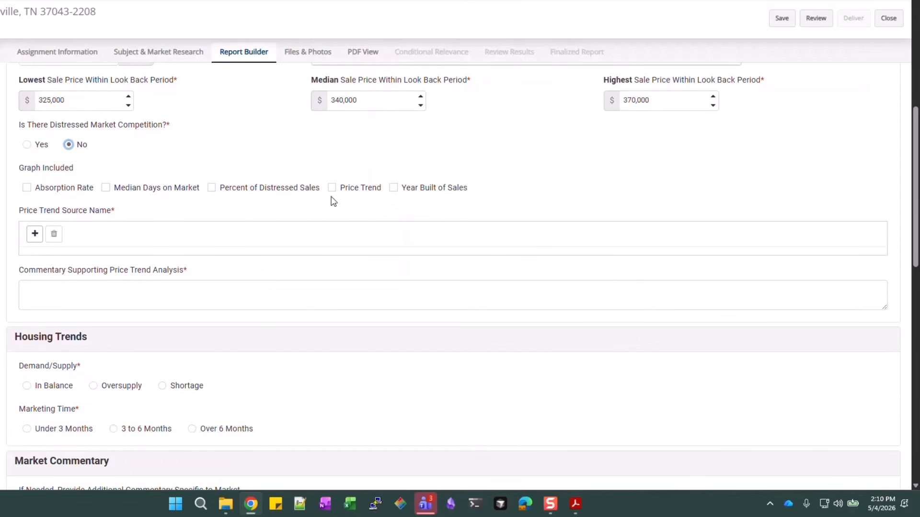
Include the Price Trend graph with 'ABC MLS' as its source
left_click(367, 193)
left_click(34, 235)
left_click(59, 263)
type("ML")
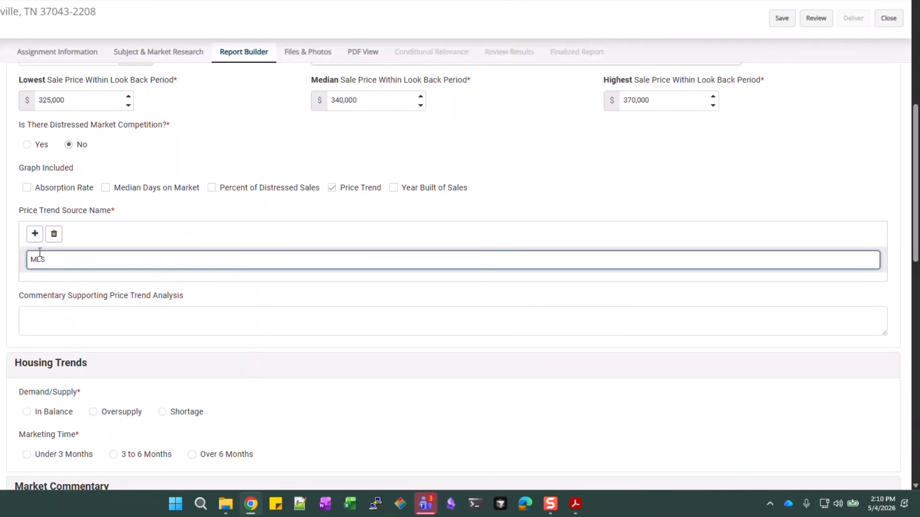
type("S")
left_click(34, 234)
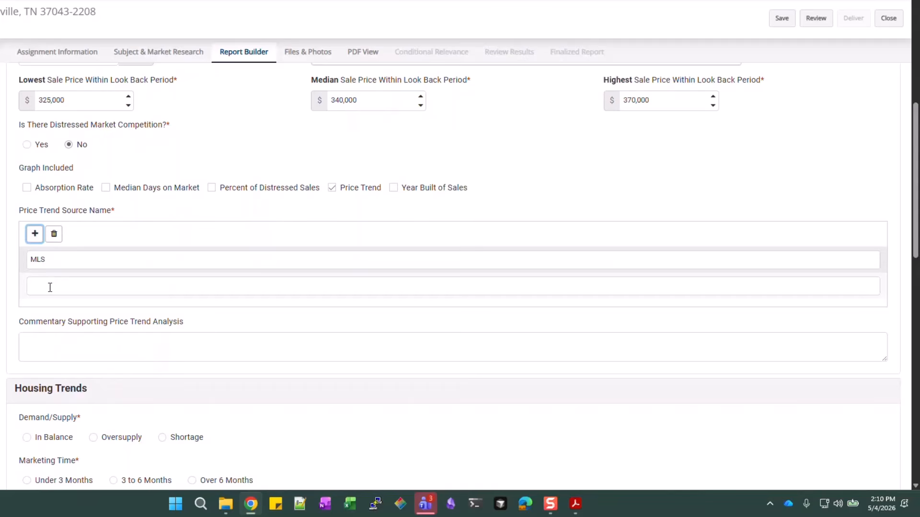
left_click(50, 288)
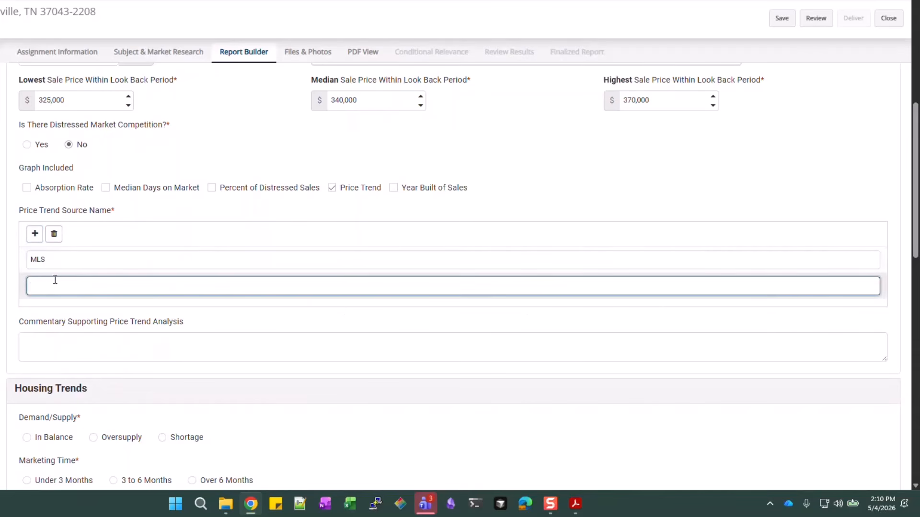
left_click(54, 234)
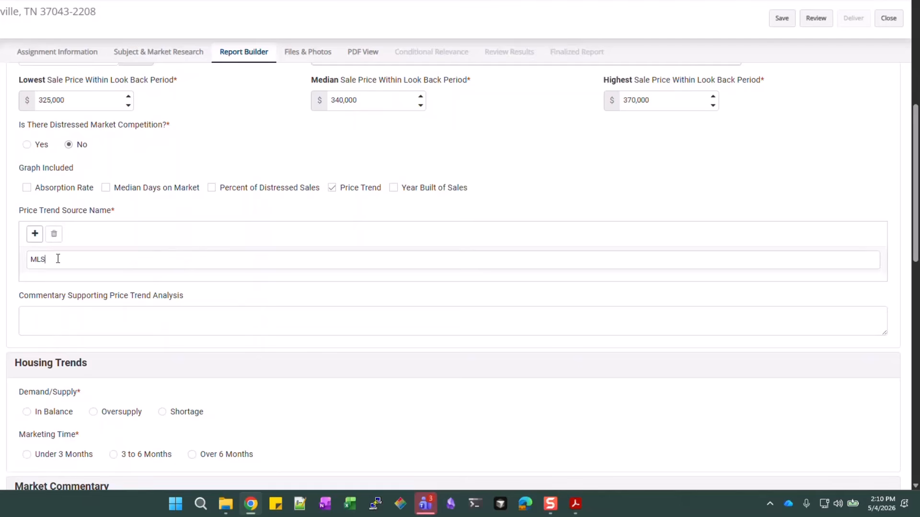
left_click(52, 259)
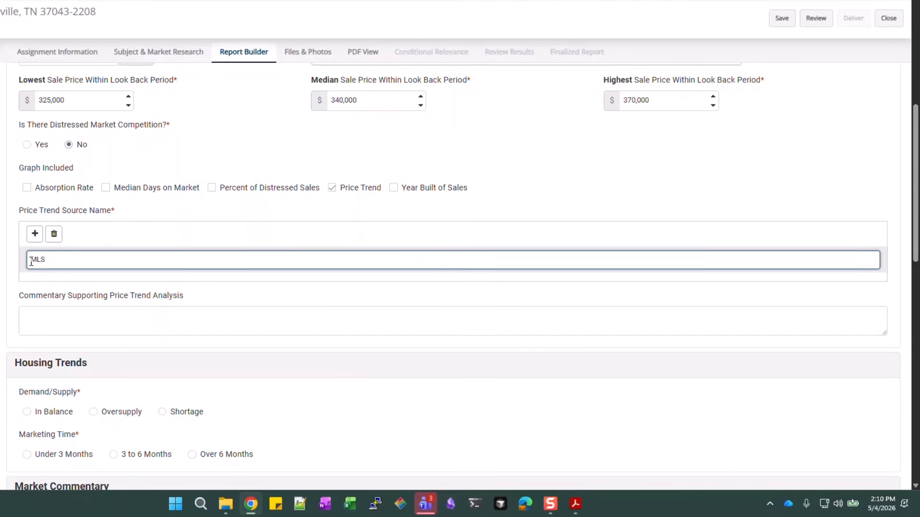
type("ABC")
Set demand/supply to In Balance and marketing time to Under 3 Months, then begin the market commentary
left_click(211, 317)
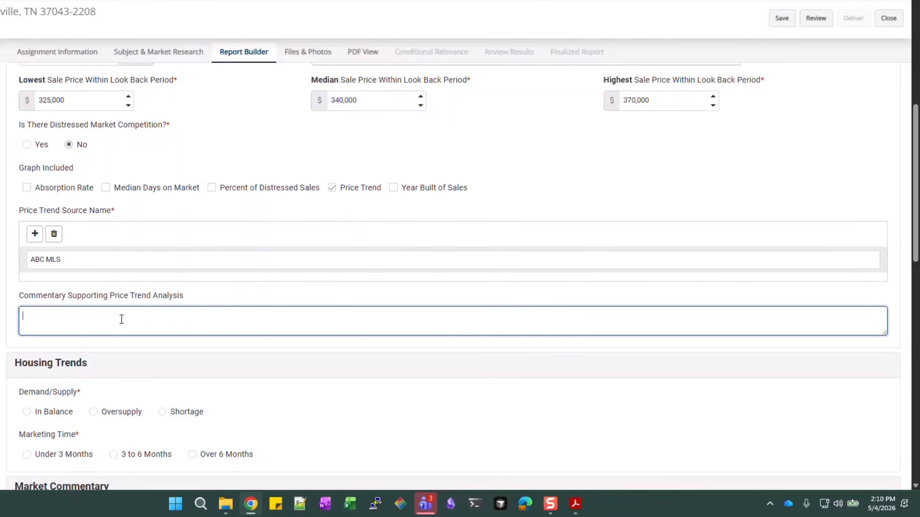
scroll(145, 323, "down", 3)
scroll(146, 324, "down", 2)
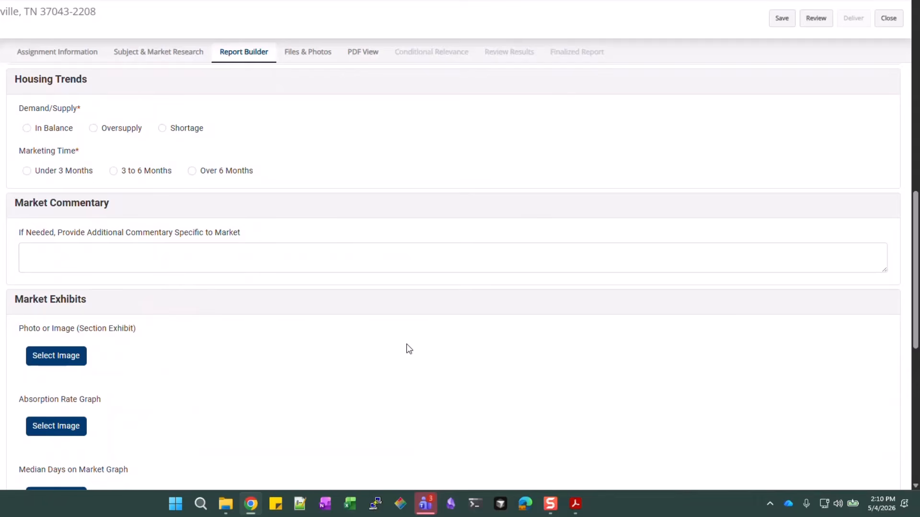
scroll(398, 333, "up", 5)
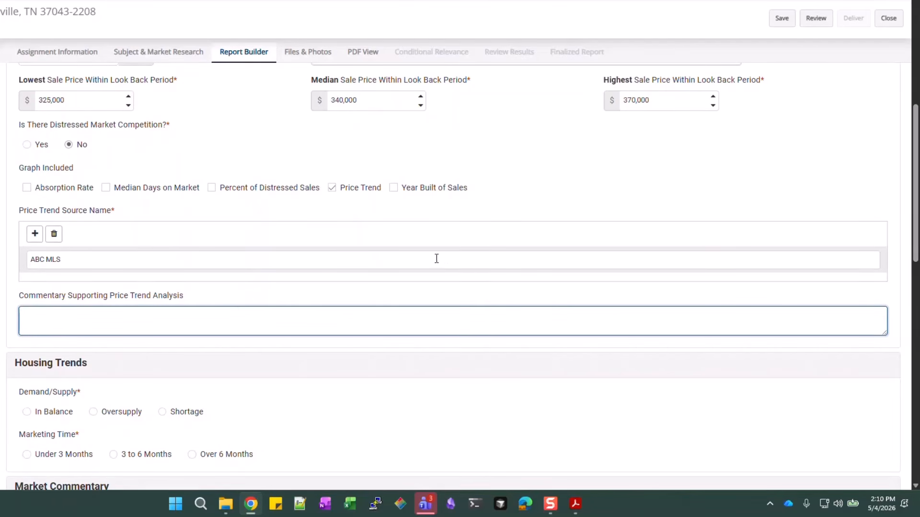
scroll(368, 250, "down", 1)
scroll(333, 198, "down", 2)
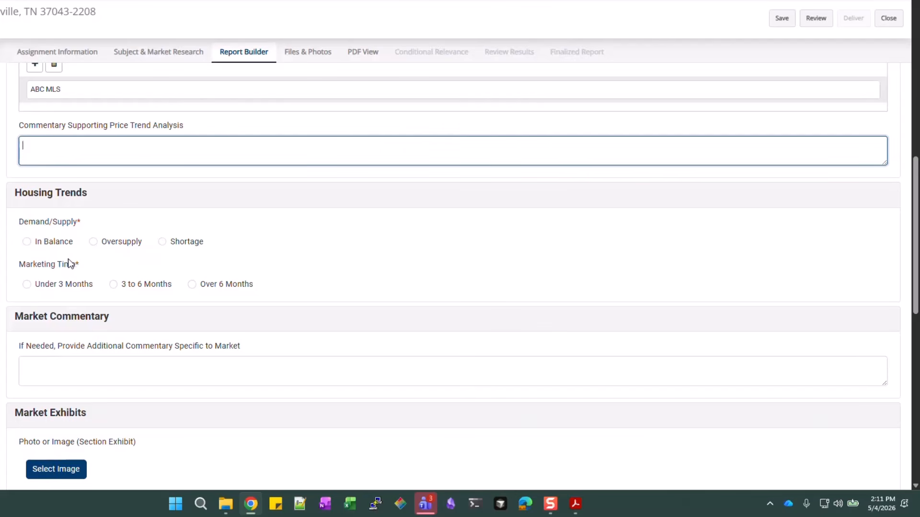
left_click(68, 246)
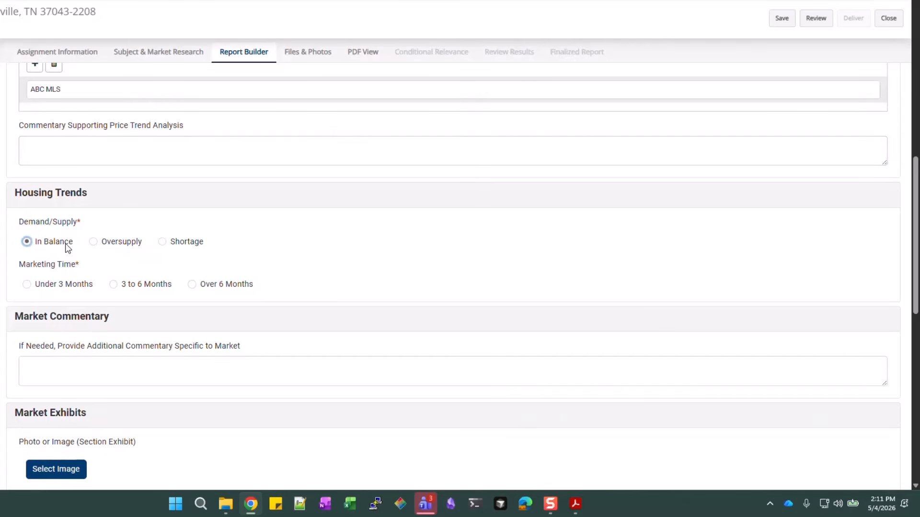
left_click(73, 283)
left_click(147, 370)
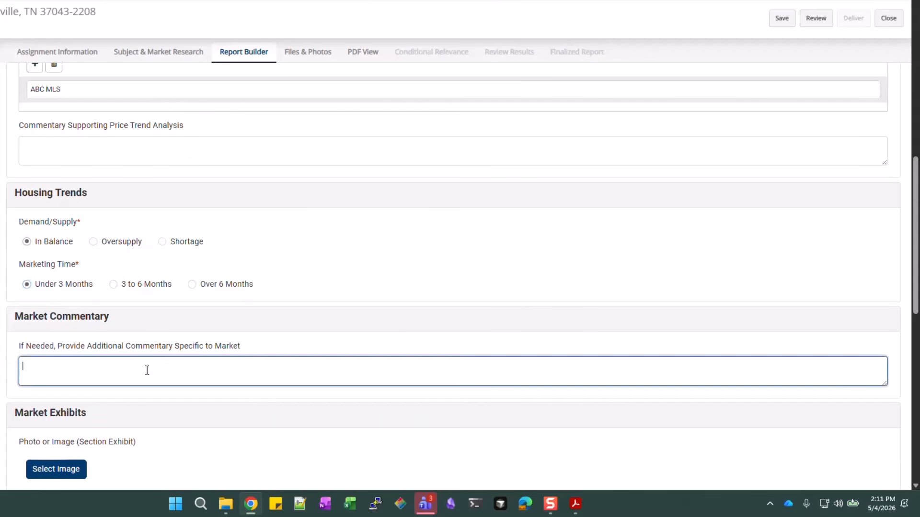
type("T")
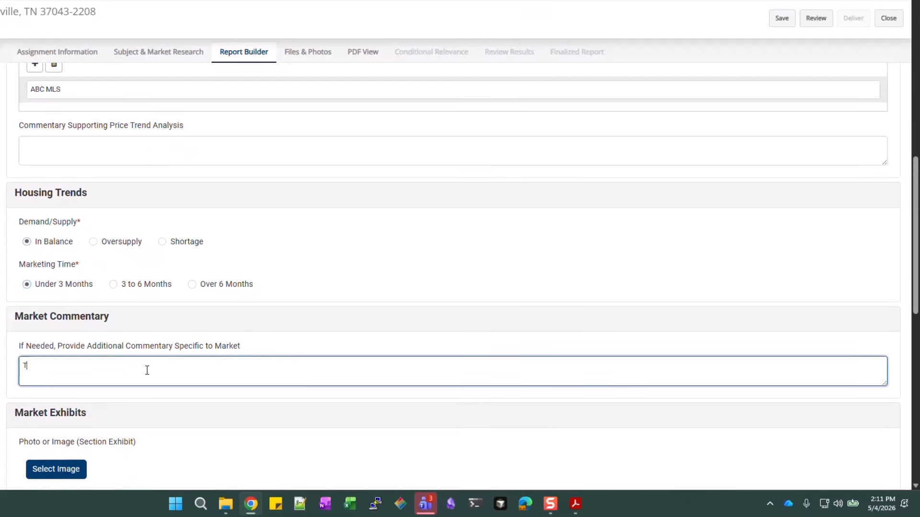
type("he Price Trend graph indicat")
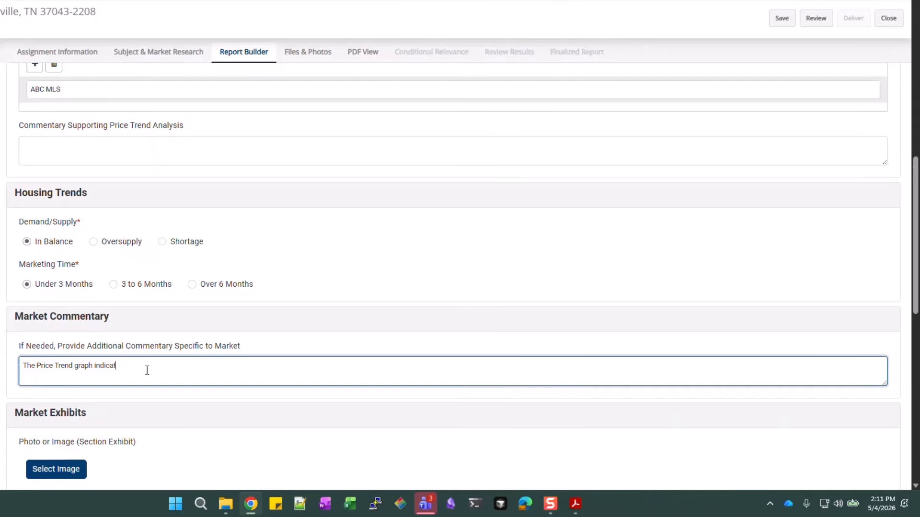
type("es no measureable change in prices")
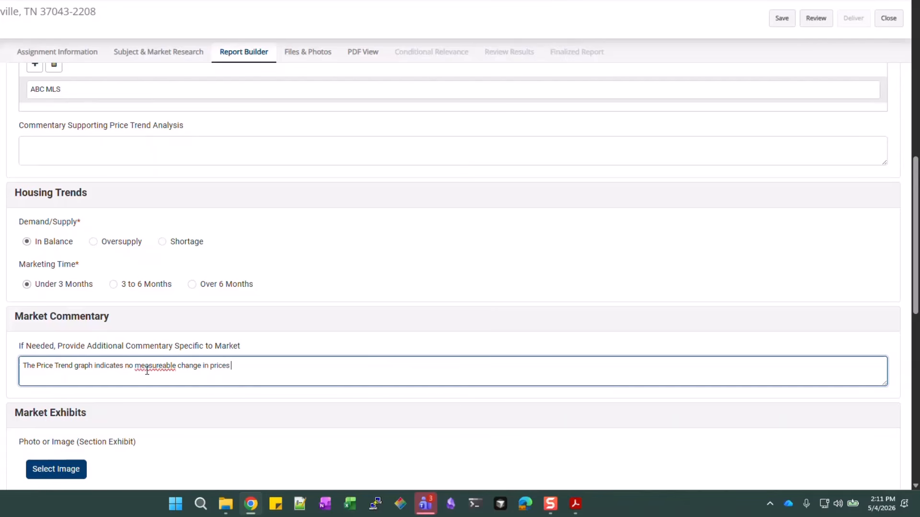
type(" during the identified lookback period")
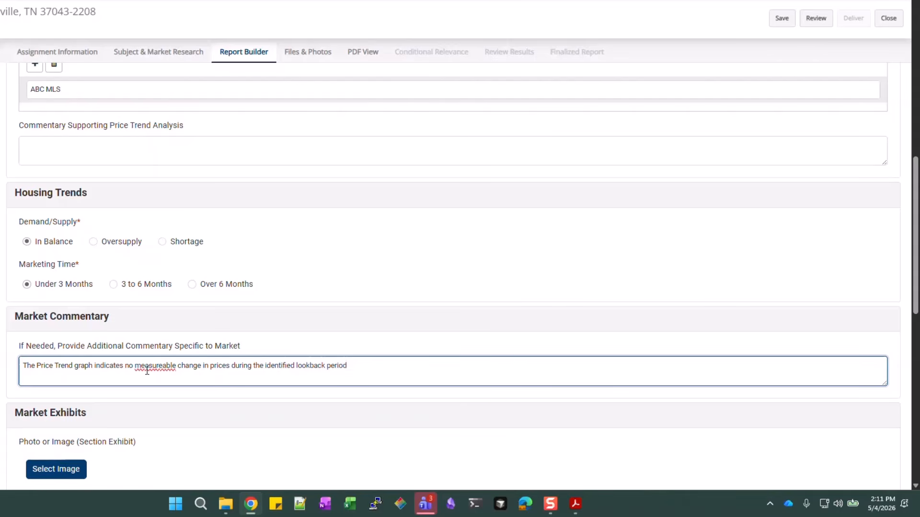
Correct the misspelled 'measureable' to 'measurable' in the market commentary
right_click(155, 365)
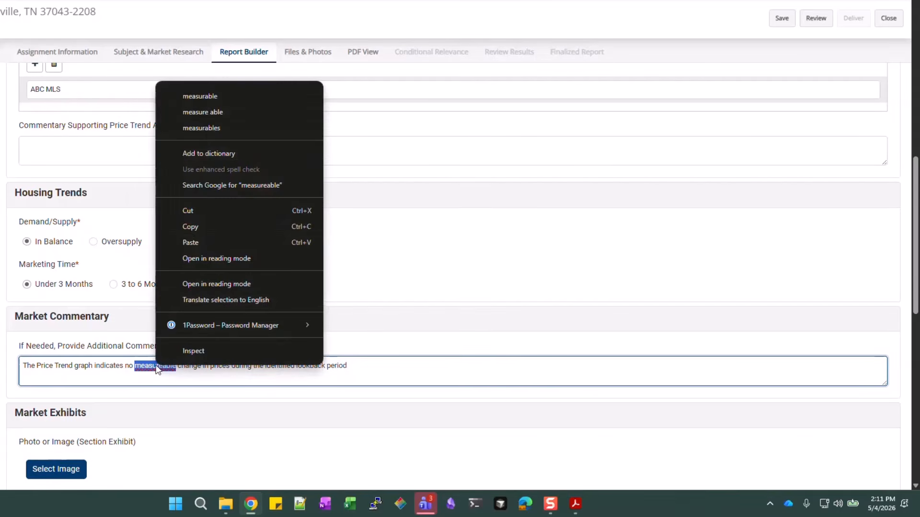
left_click(218, 95)
scroll(277, 302, "down", 5)
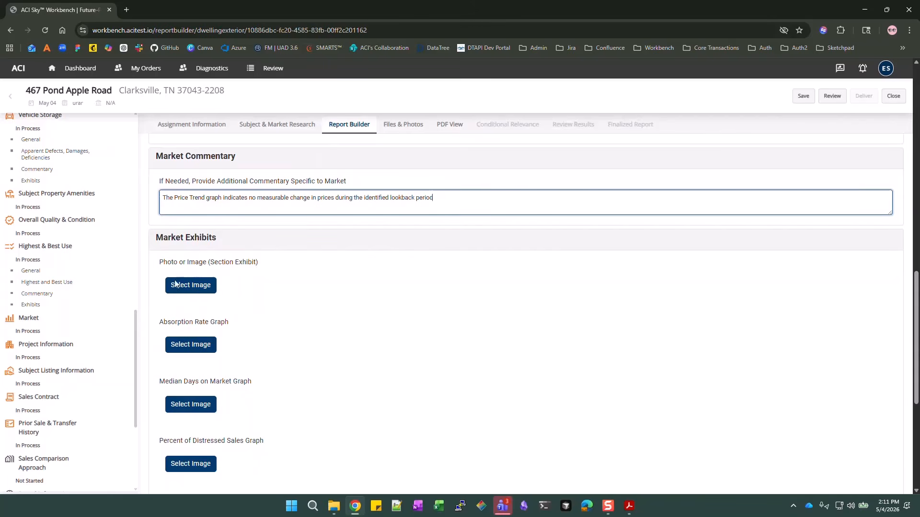
Upload SF5_PriceTrend as the Price Trend Graph exhibit, keeping the Price Trend category
scroll(188, 294, "down", 2)
scroll(187, 383, "down", 1)
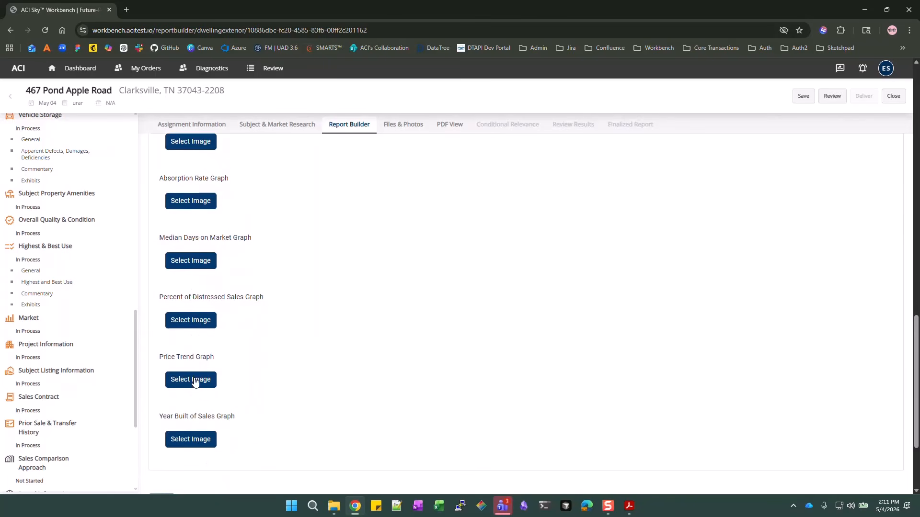
left_click(186, 380)
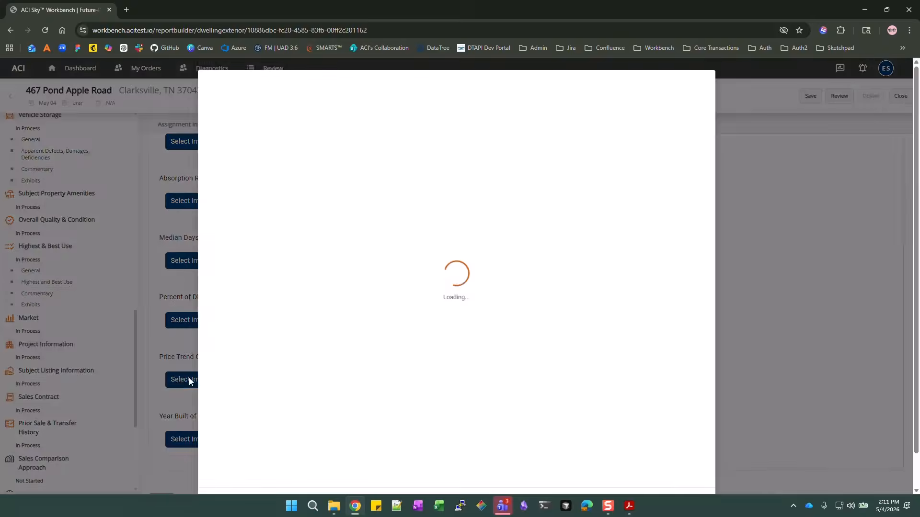
left_click(456, 128)
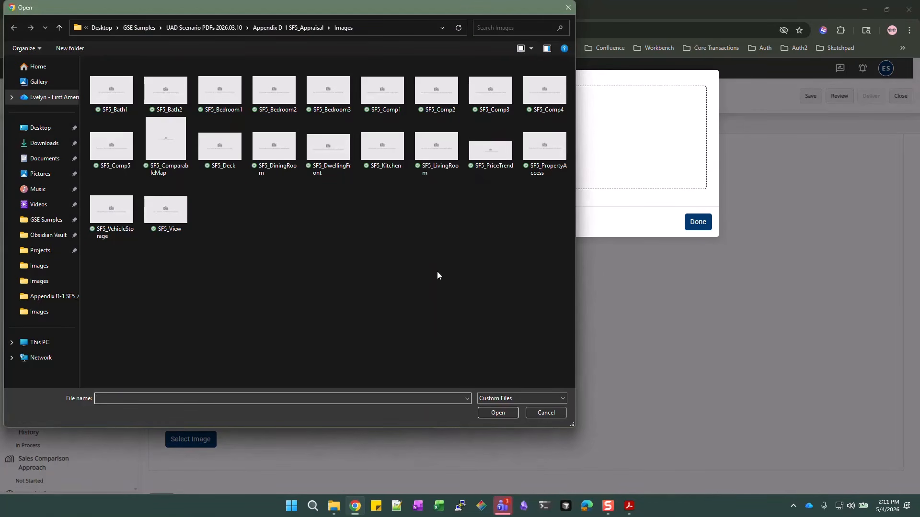
left_click(498, 146)
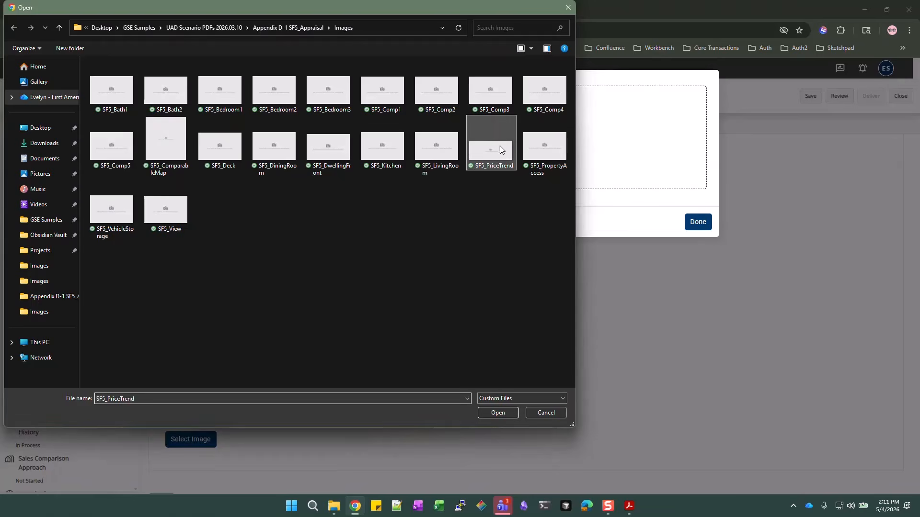
left_click(499, 413)
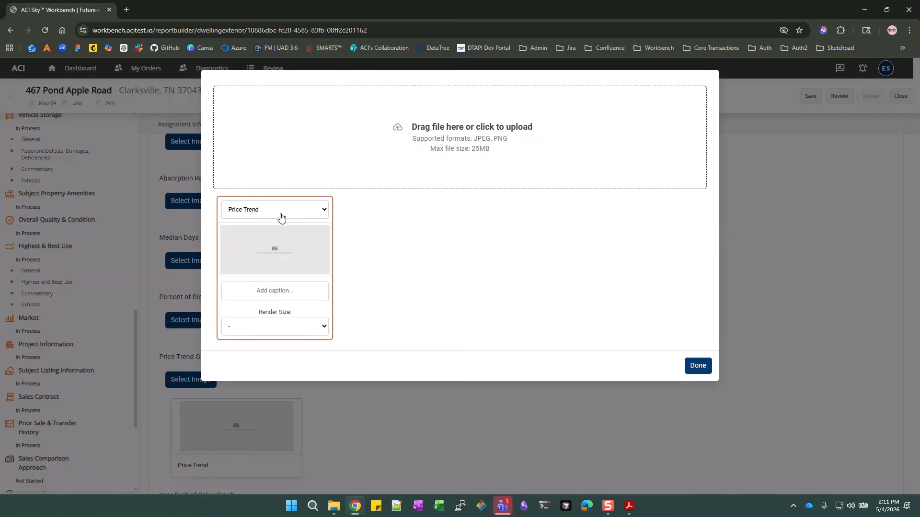
left_click(320, 215)
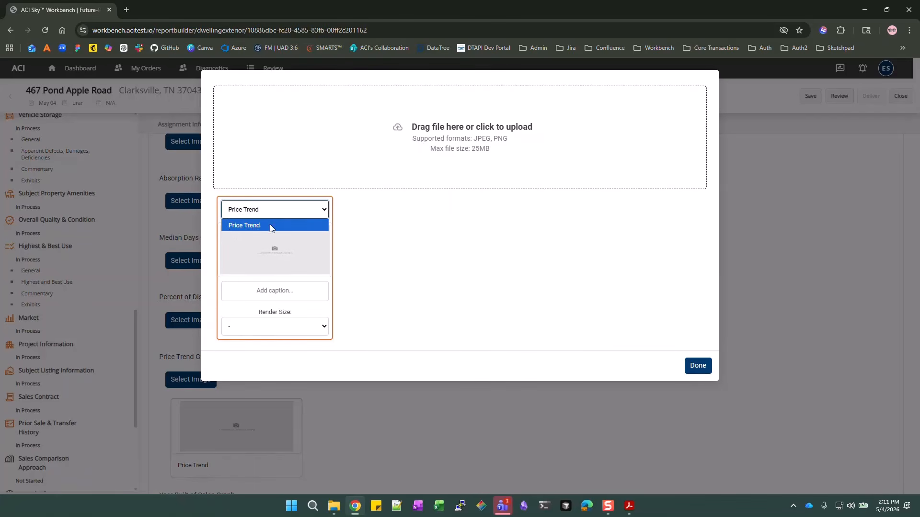
left_click(329, 227)
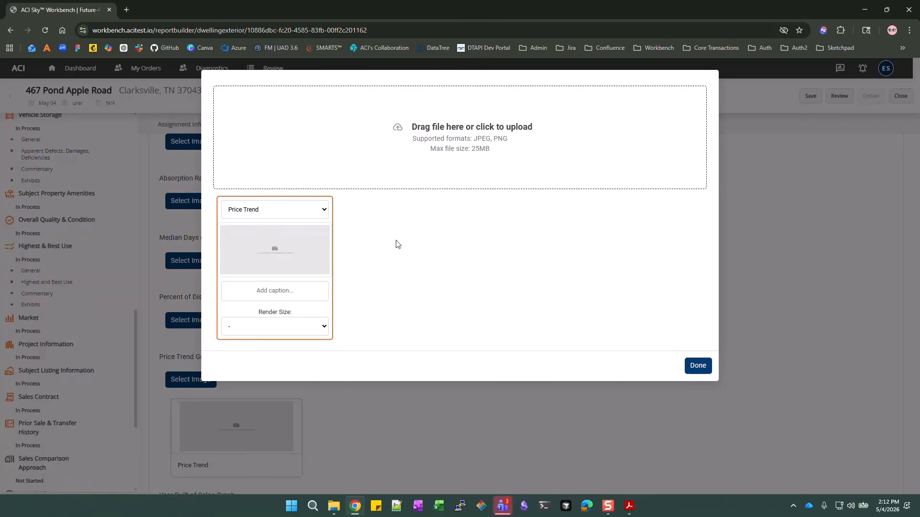
left_click(698, 365)
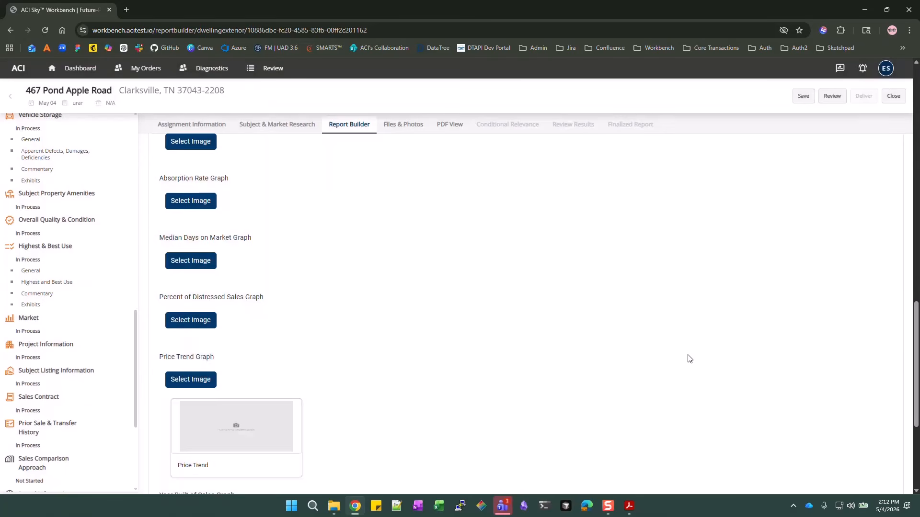
scroll(690, 358, "down", 4)
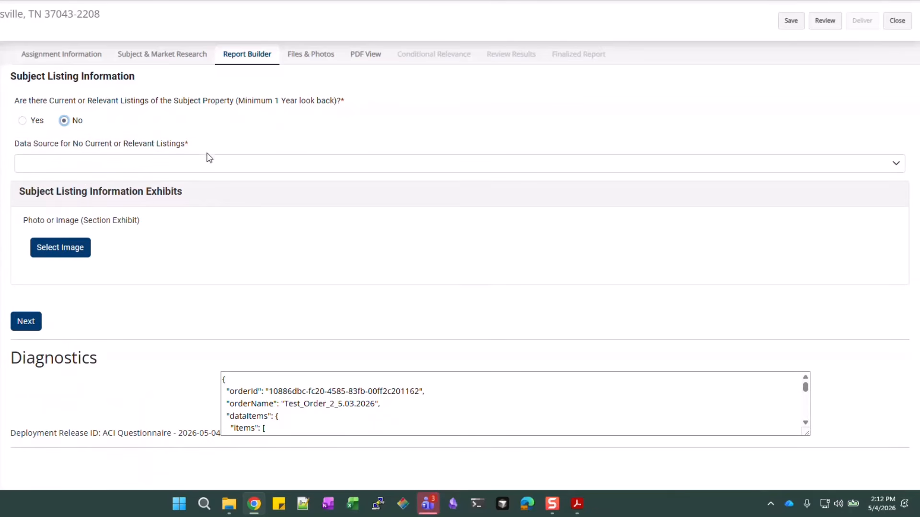
Choose MLS as the data source for no current or relevant subject listings
left_click(214, 164)
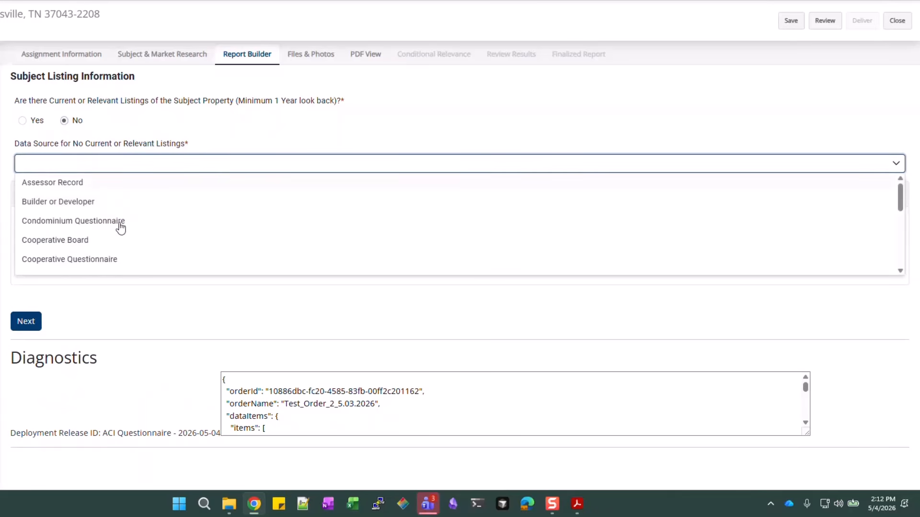
scroll(115, 229, "down", 1)
scroll(111, 231, "down", 1)
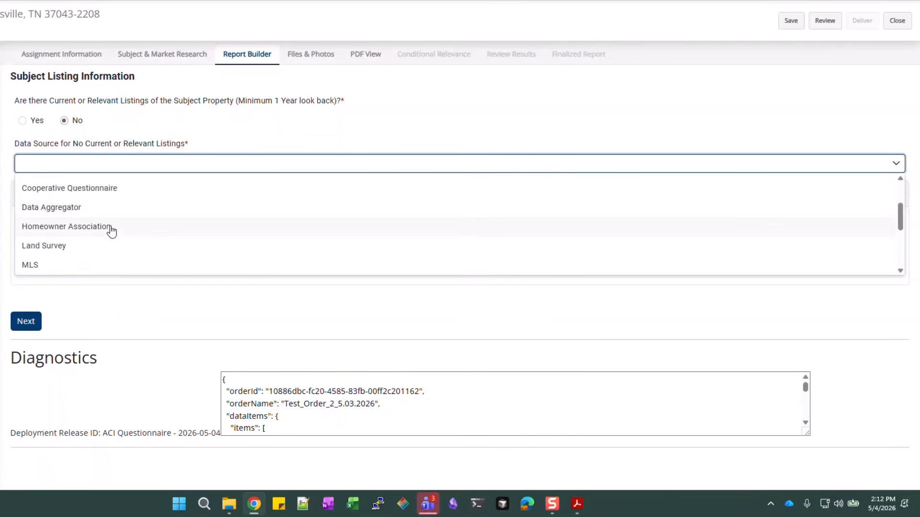
left_click(120, 267)
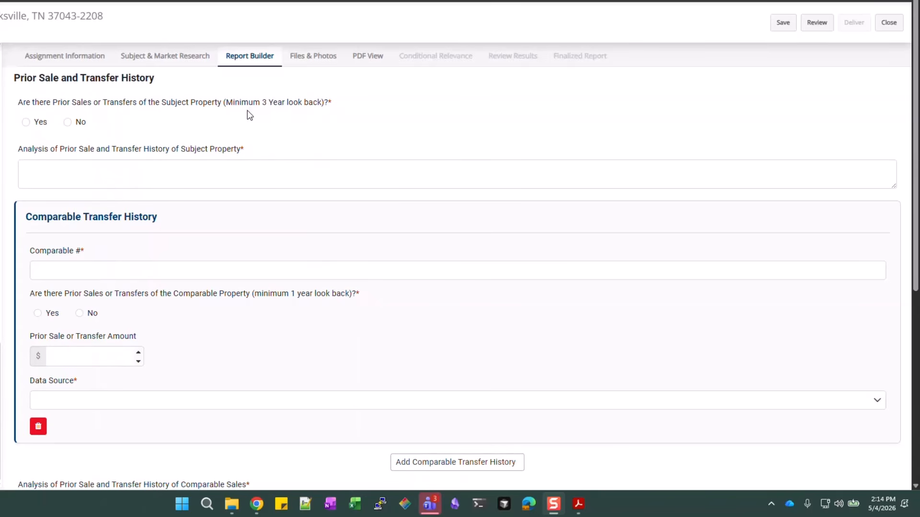
Mark the subject as having a prior Typically Motivated sale, with MLS as data source
left_click(26, 122)
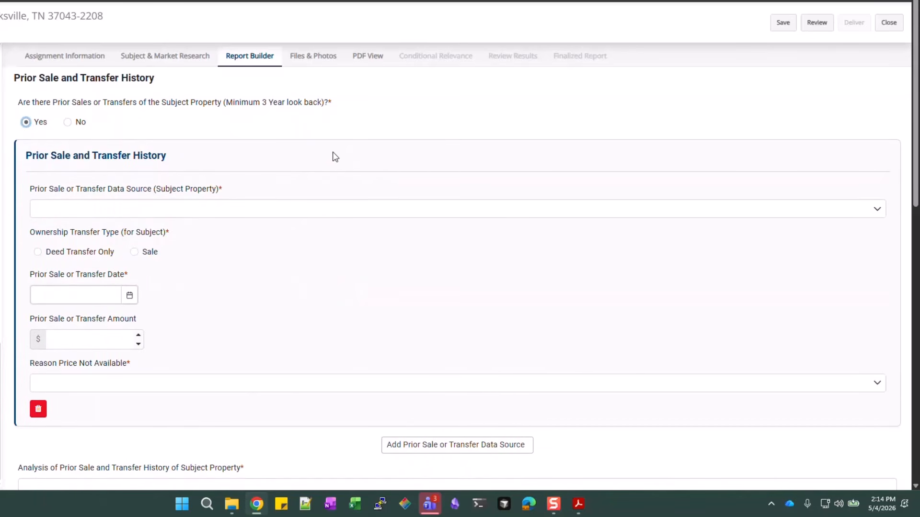
left_click(89, 214)
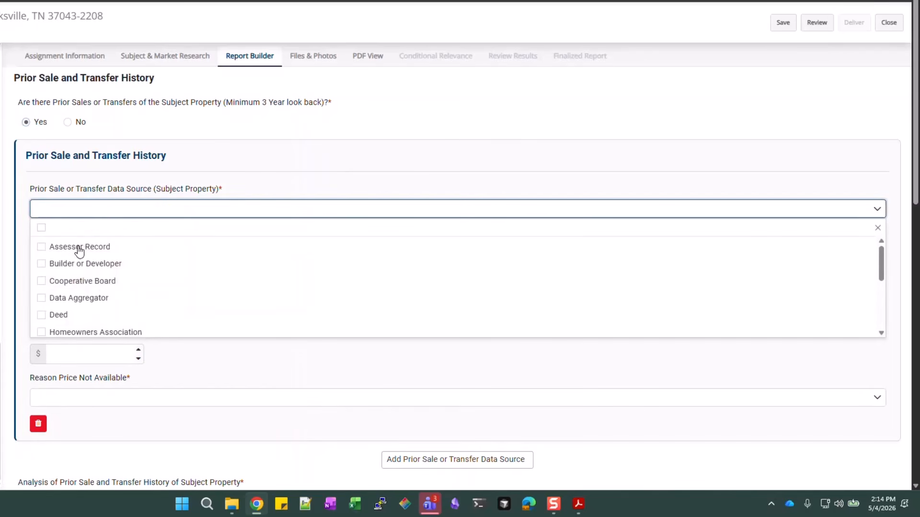
scroll(75, 254, "down", 1)
left_click(56, 293)
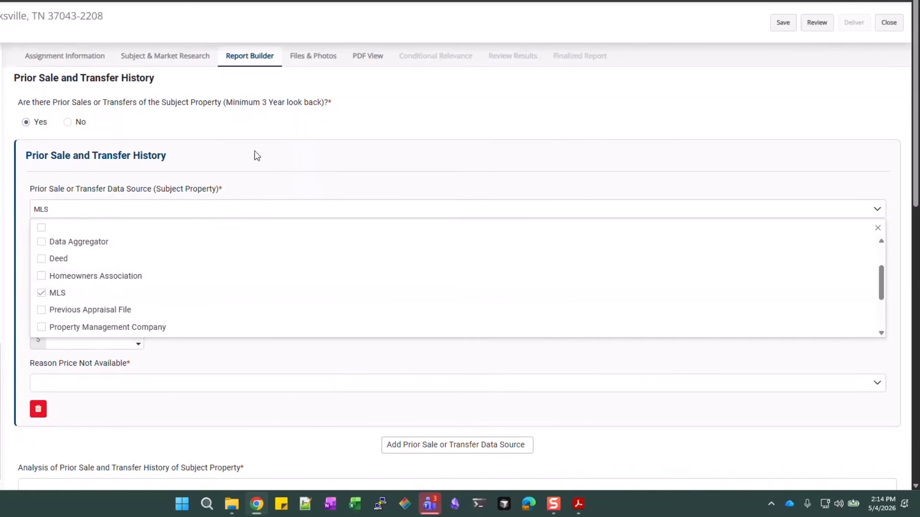
left_click(232, 151)
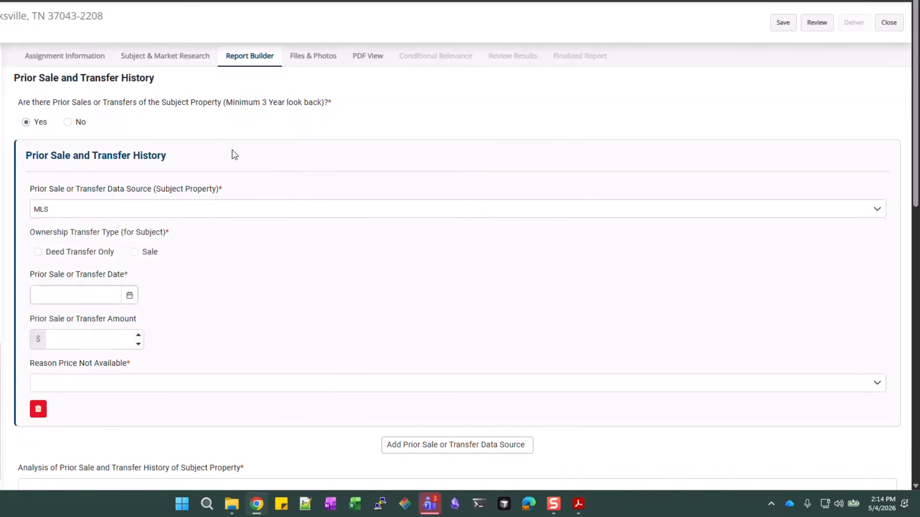
left_click(135, 254)
left_click(68, 301)
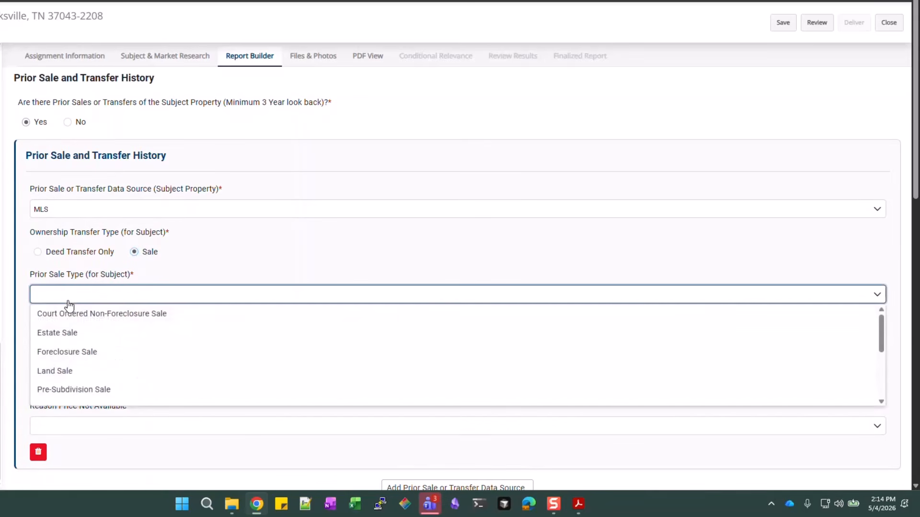
scroll(67, 352, "down", 3)
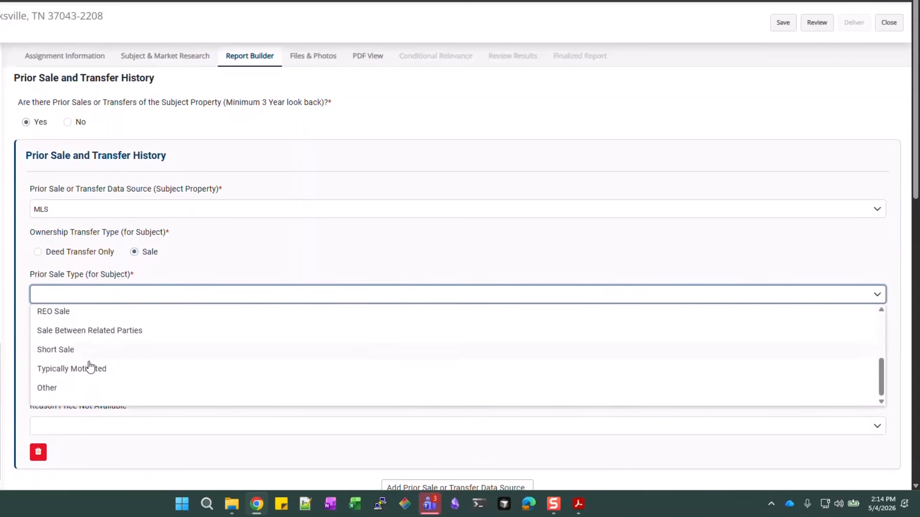
left_click(90, 373)
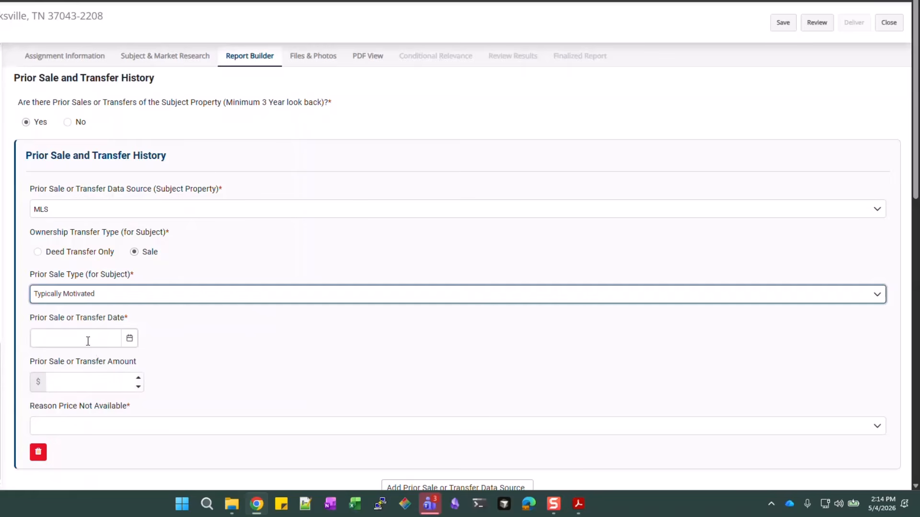
Enter prior sale date 10/30/2022 and amount 250,000, and begin the builder-sale analysis
left_click(88, 341)
type("10/30")
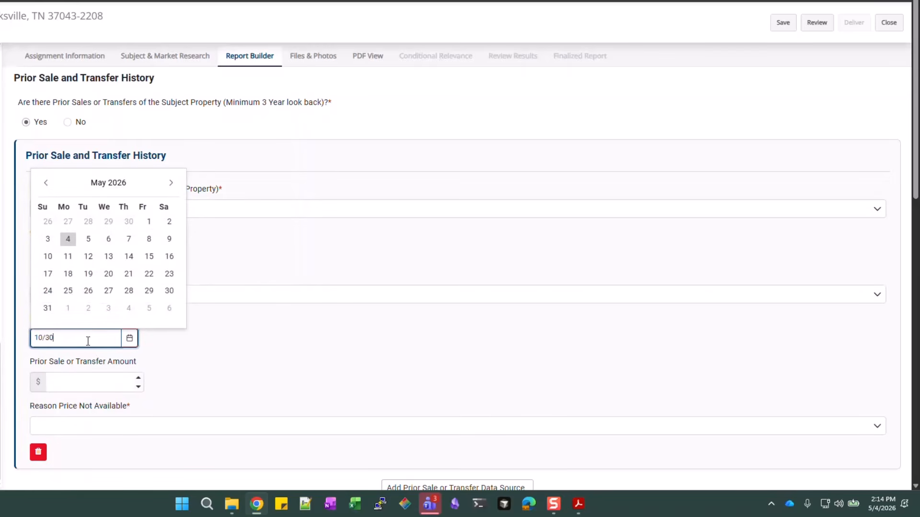
type("/2022")
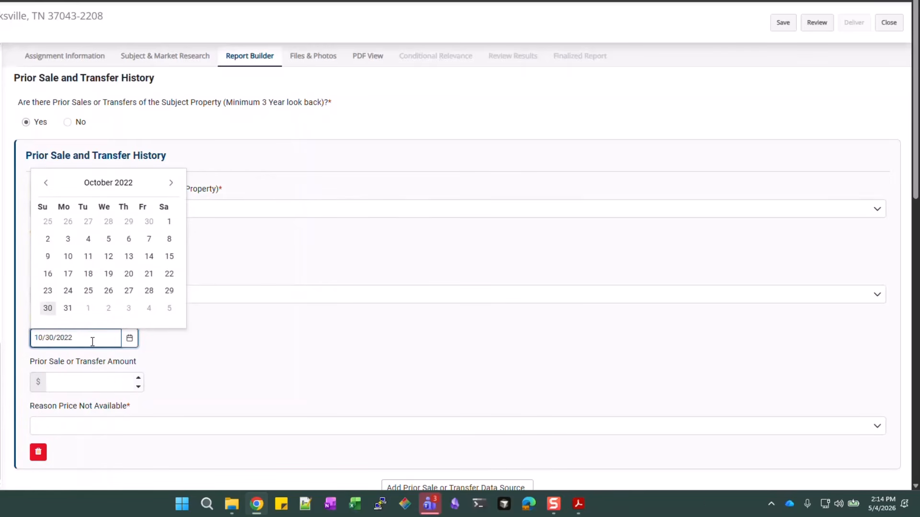
left_click(210, 350)
left_click(80, 382)
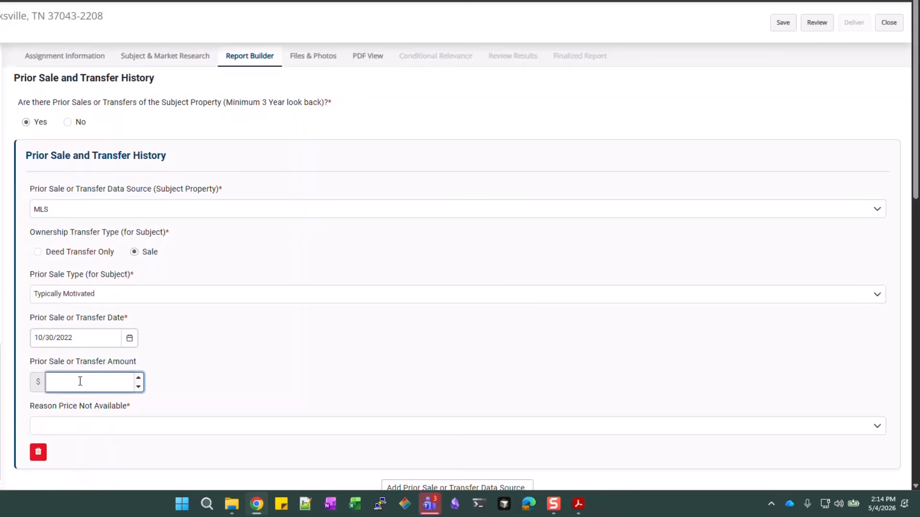
type("2500000")
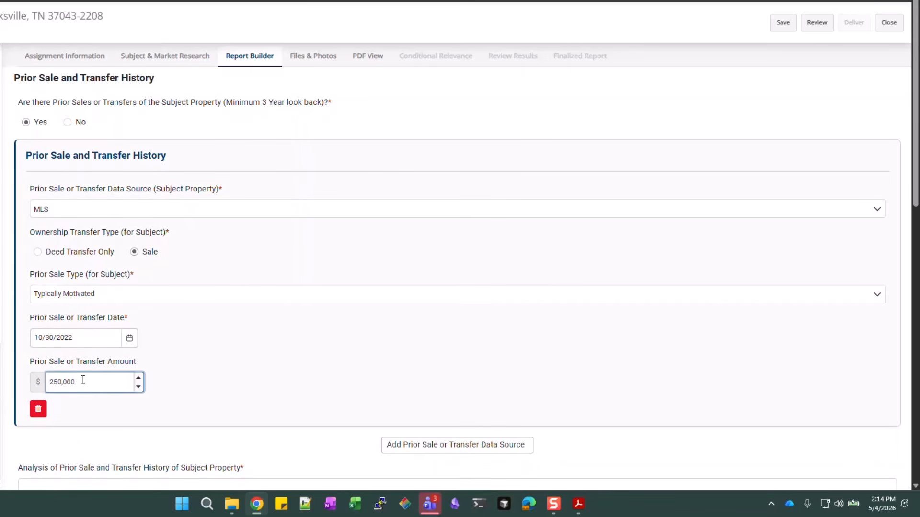
left_click(267, 356)
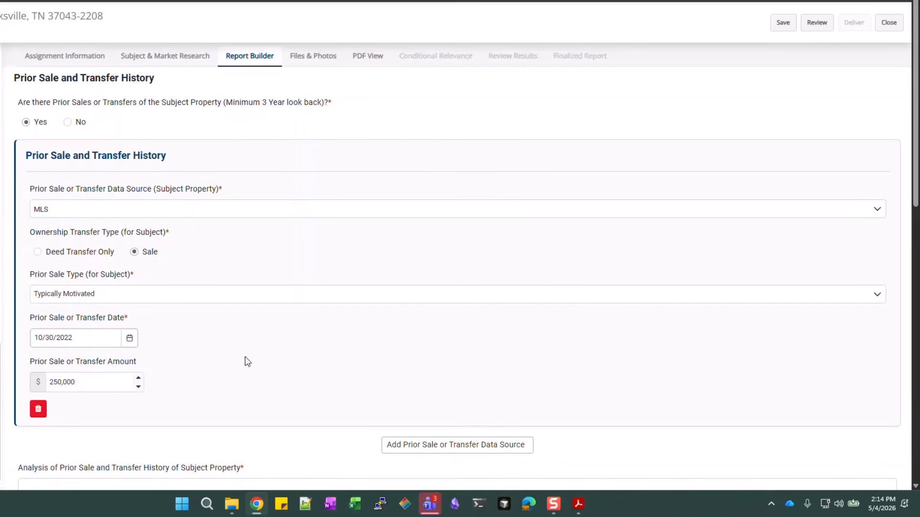
scroll(364, 311, "down", 2)
left_click(213, 377)
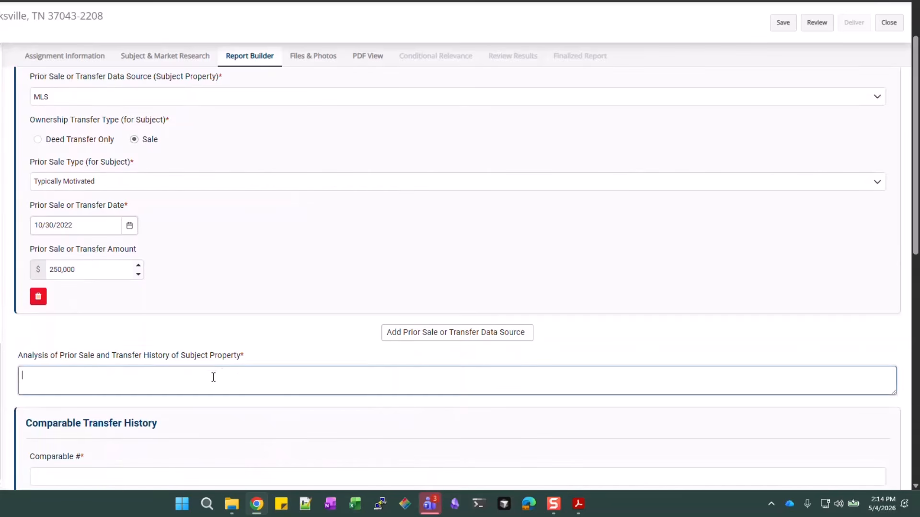
type("Th")
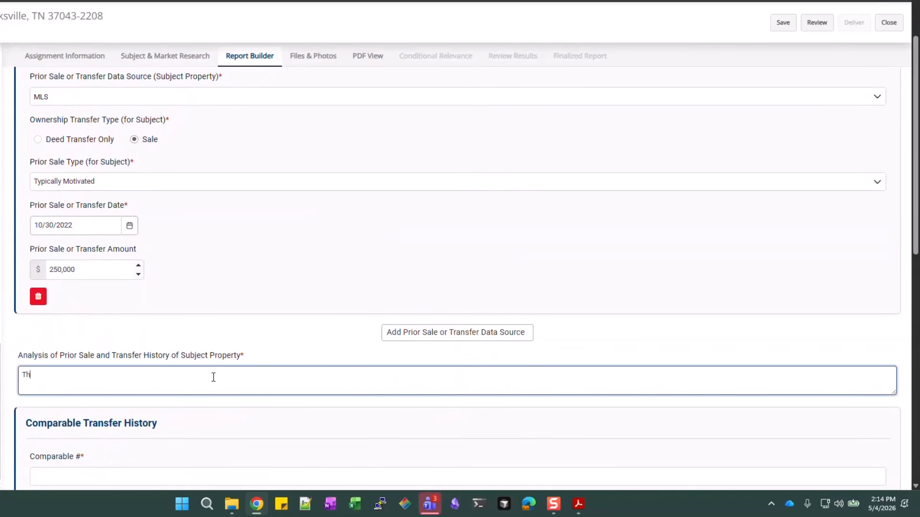
type("is was a builder sale")
scroll(213, 377, "down", 3)
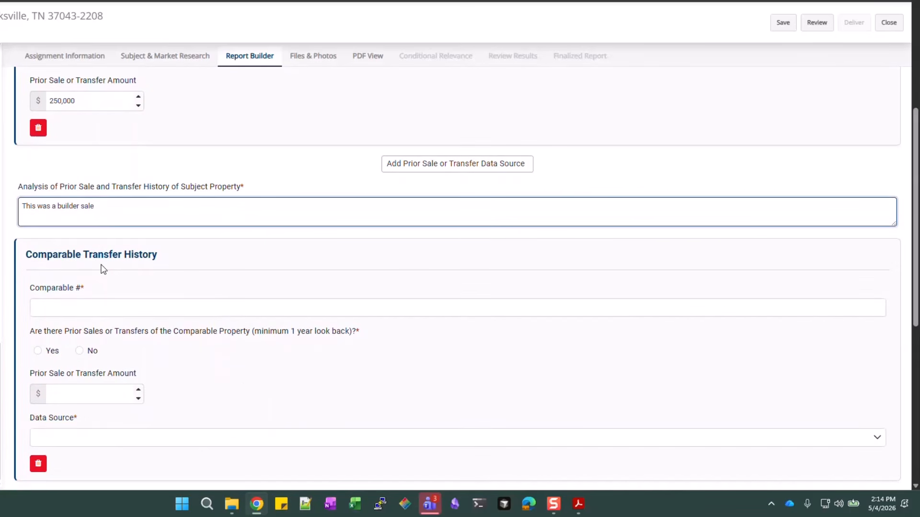
scroll(212, 267, "down", 1)
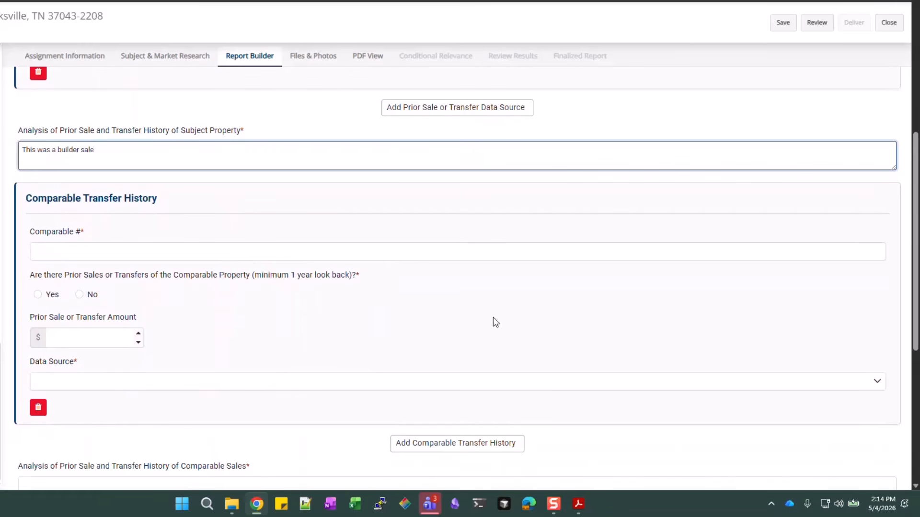
Record comparable 1 with no prior sales and MLS as its data source
left_click(163, 254)
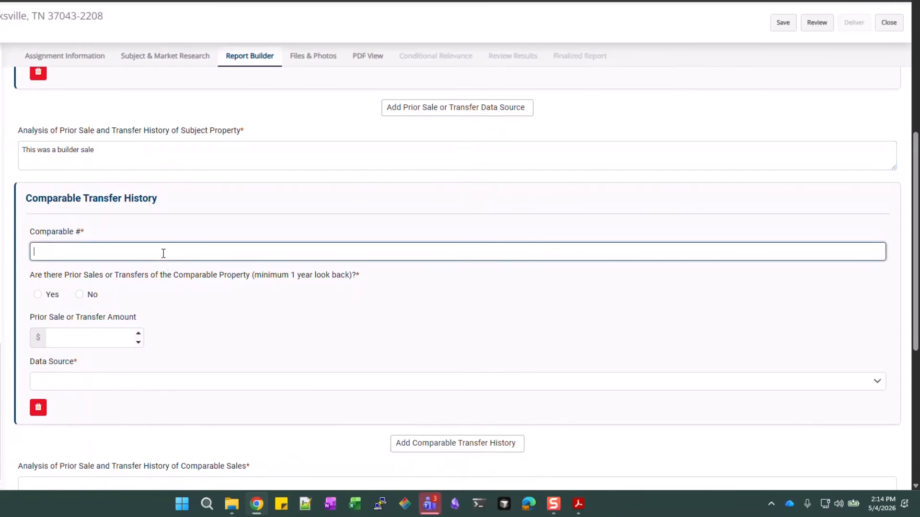
type("1")
left_click(80, 296)
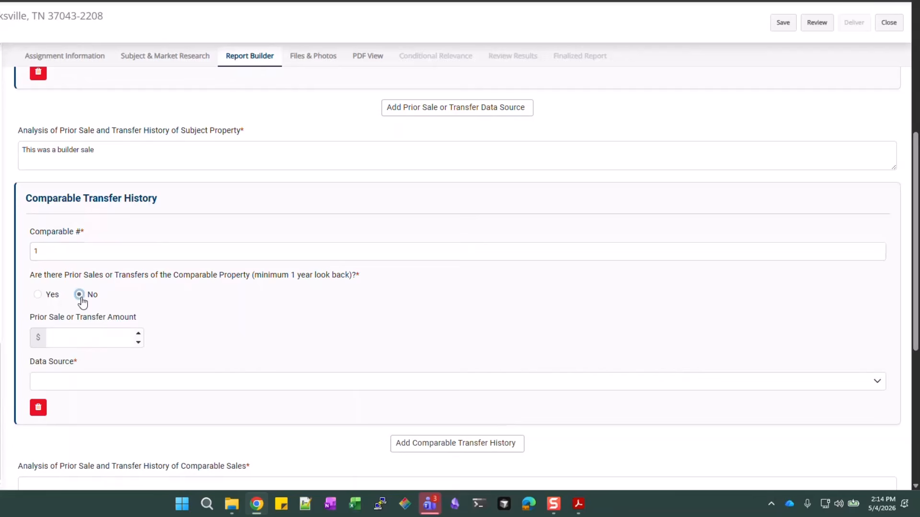
left_click(216, 383)
scroll(123, 322, "down", 1)
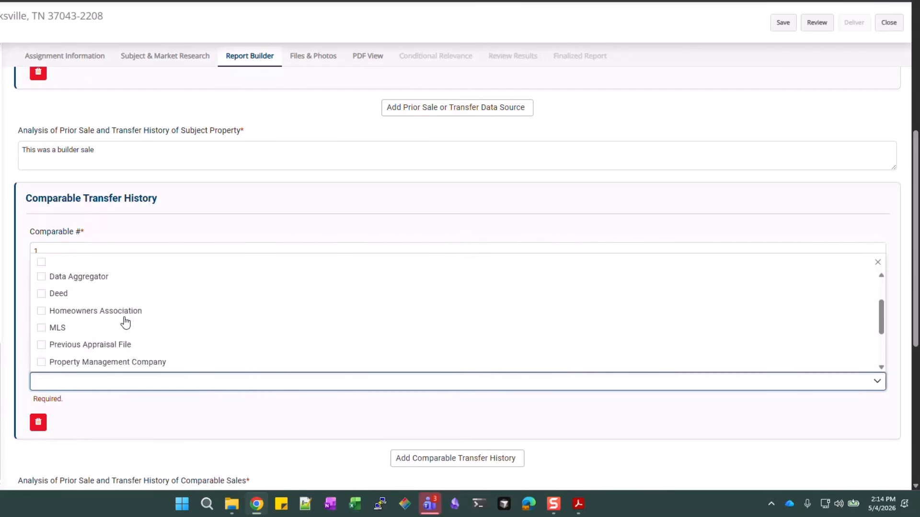
left_click(93, 328)
left_click(189, 427)
scroll(513, 366, "down", 2)
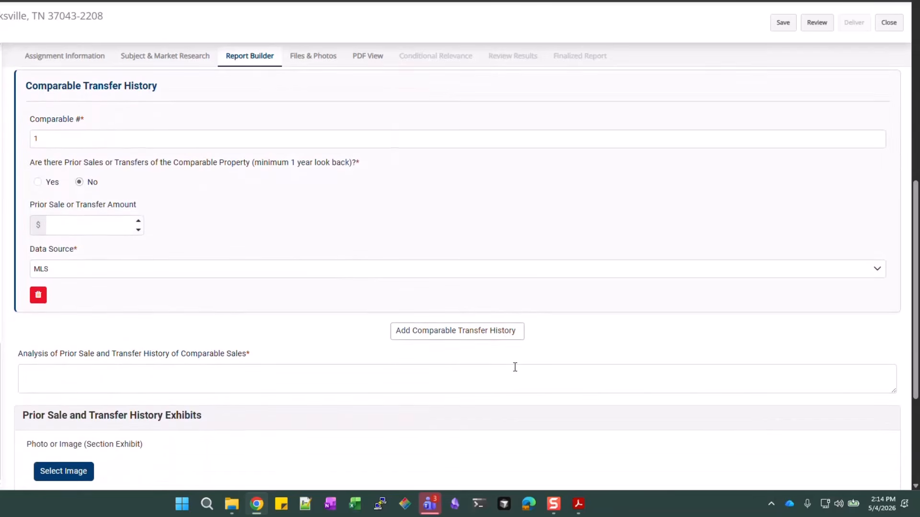
Add a comparable 2 entry with a prior Typically Motivated sale
left_click(509, 335)
scroll(68, 288, "down", 2)
left_click(65, 288)
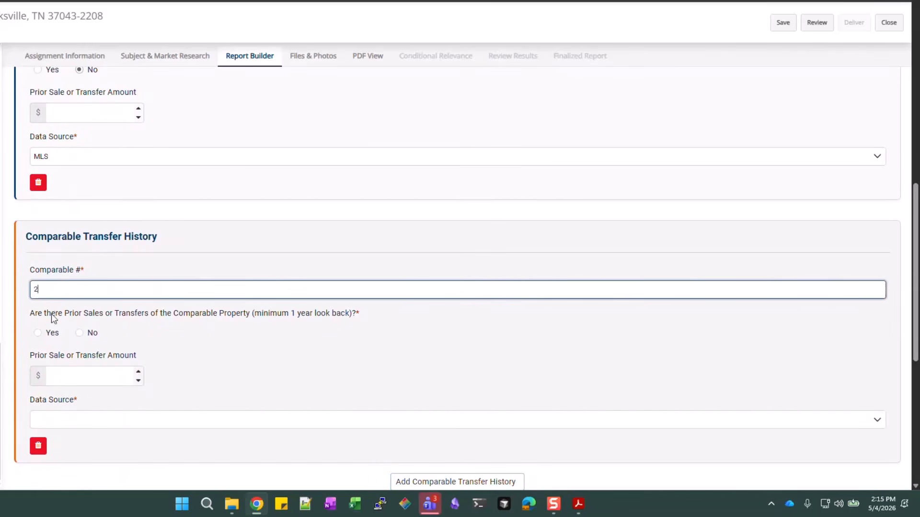
type("2")
left_click(51, 333)
scroll(117, 328, "down", 1)
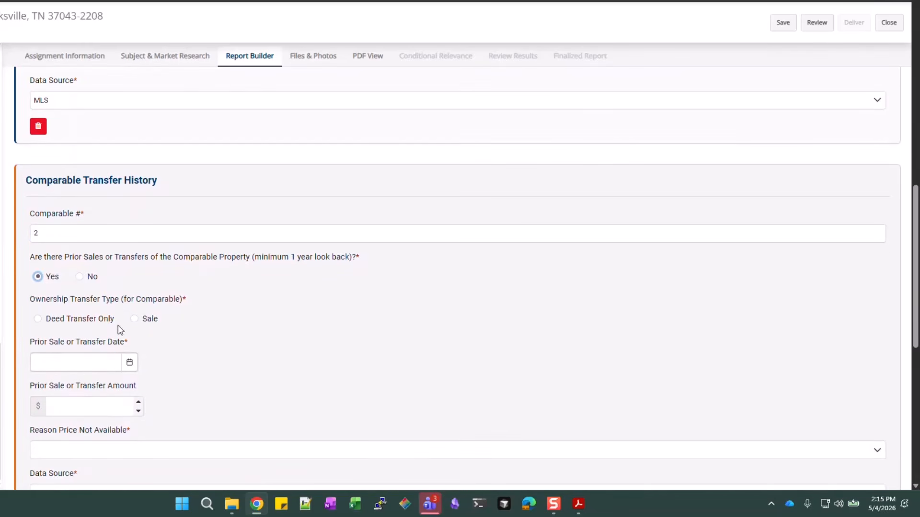
left_click(148, 320)
left_click(103, 362)
scroll(79, 440, "down", 3)
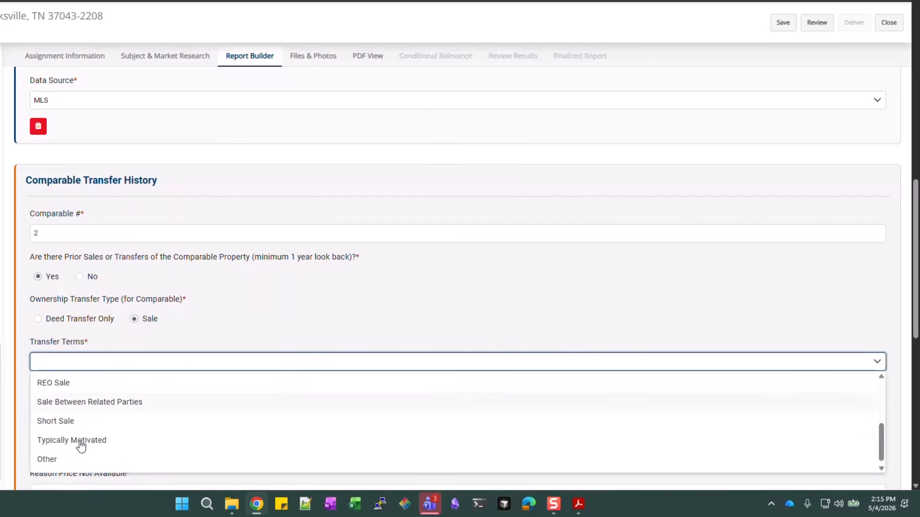
left_click(79, 441)
left_click(209, 415)
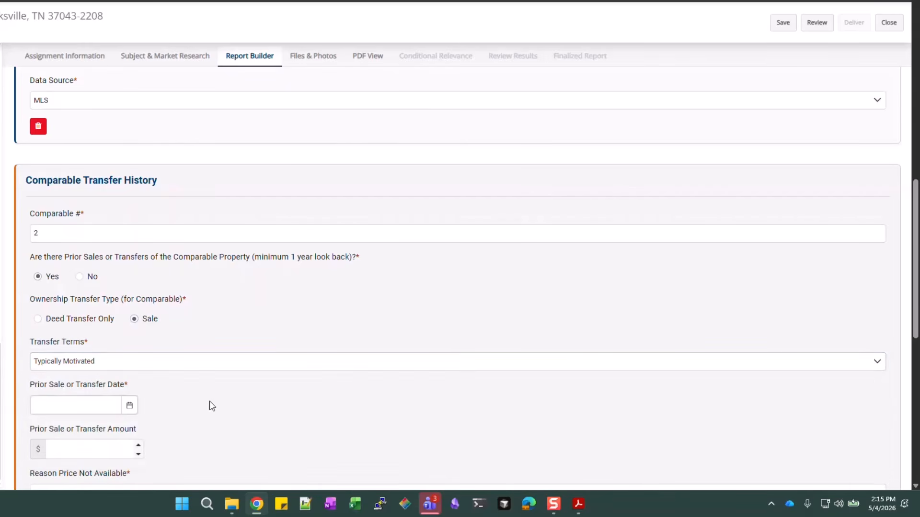
Give comparable 2's sale date 07/17/2024, amount 300,000 and MLS data source, then add an entry
scroll(210, 405, "down", 2)
left_click(90, 293)
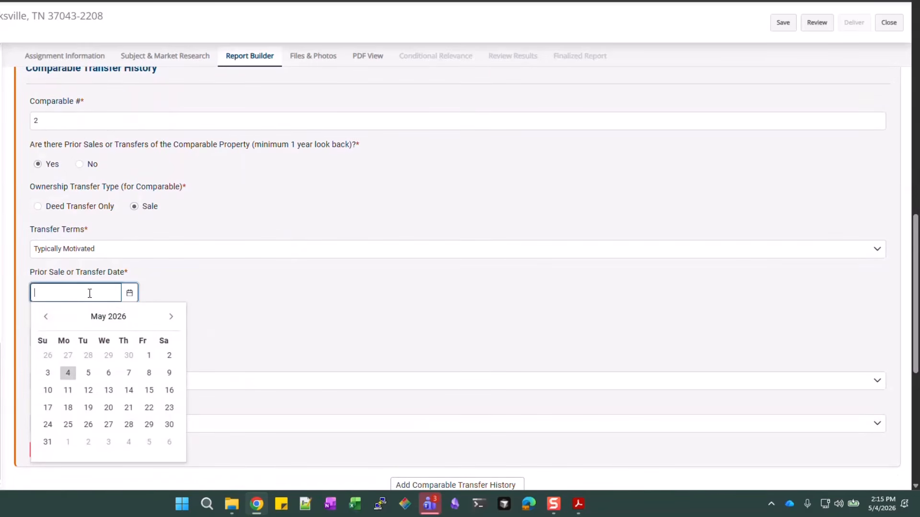
type("07/17/2024")
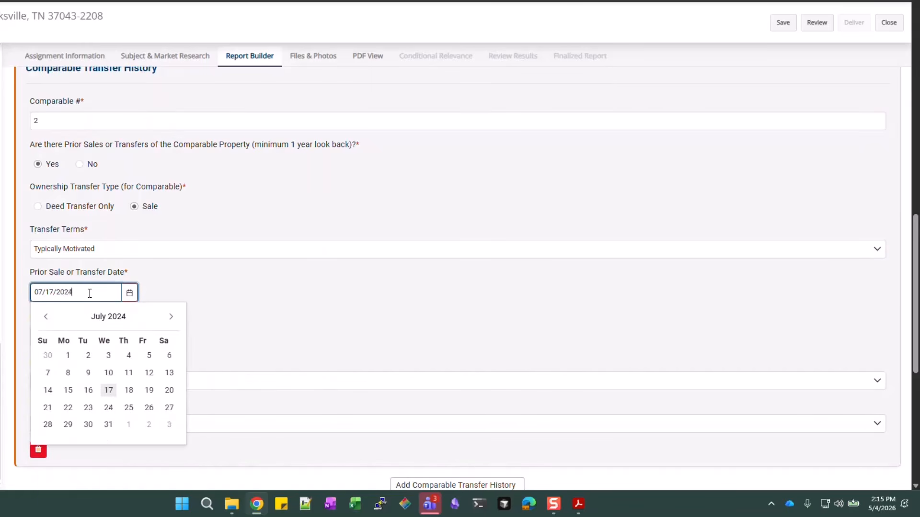
left_click(197, 304)
scroll(117, 291, "down", 1)
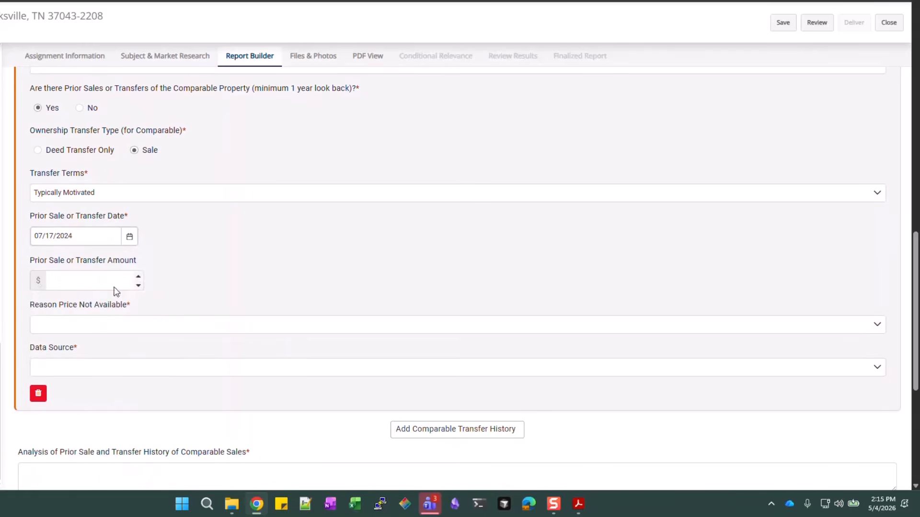
left_click(82, 281)
type("3000000")
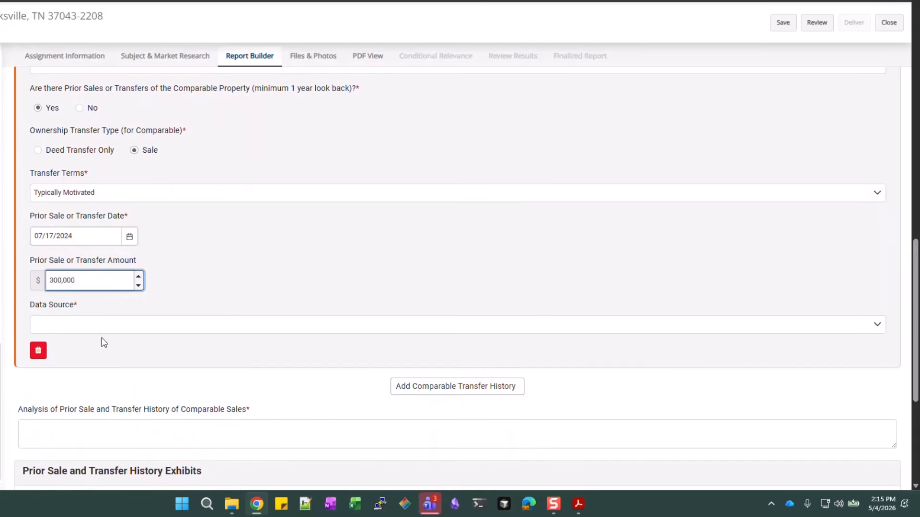
left_click(103, 327)
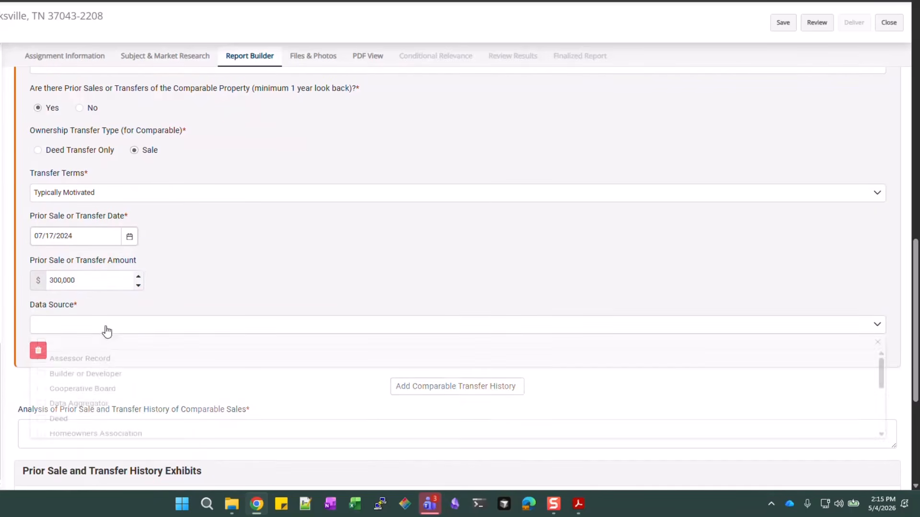
scroll(76, 389, "down", 1)
scroll(78, 390, "down", 1)
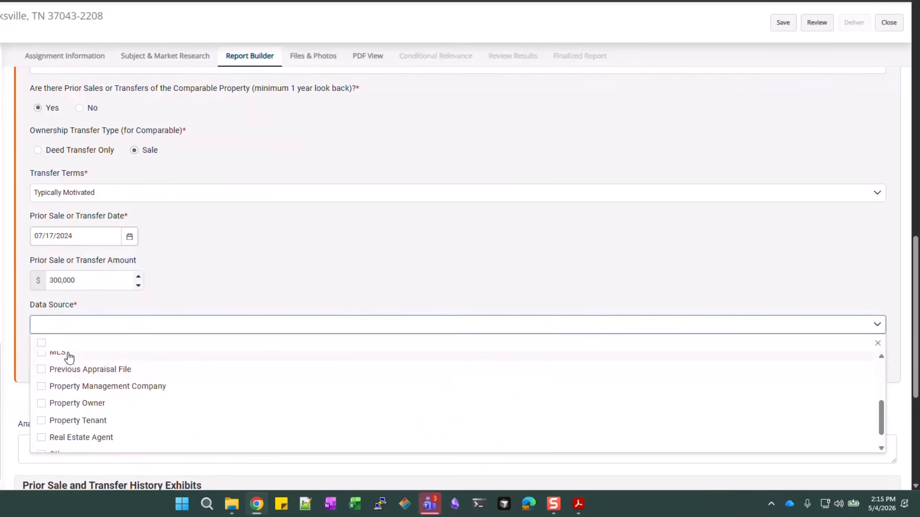
left_click(67, 357)
left_click(250, 257)
scroll(219, 268, "down", 2)
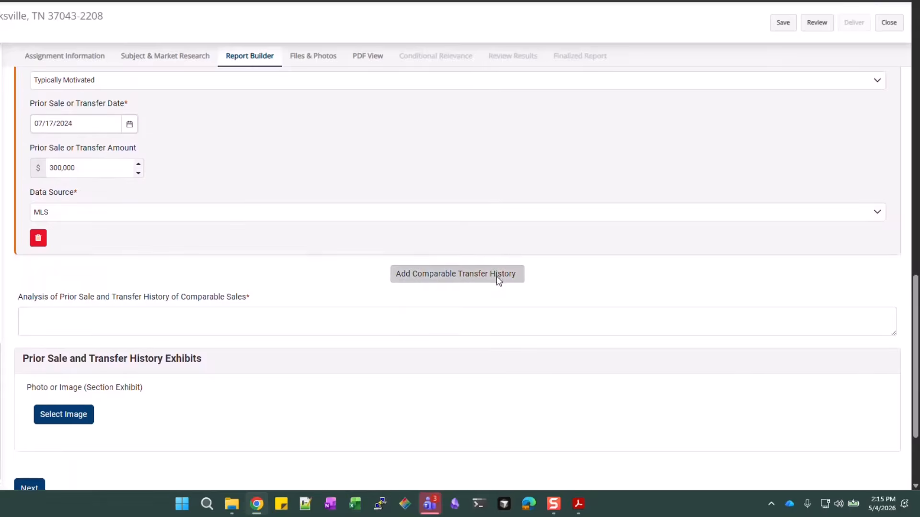
left_click(497, 276)
Fill the new entry as comparable 3, answer No to prior sales, and tick MLS
left_click(97, 347)
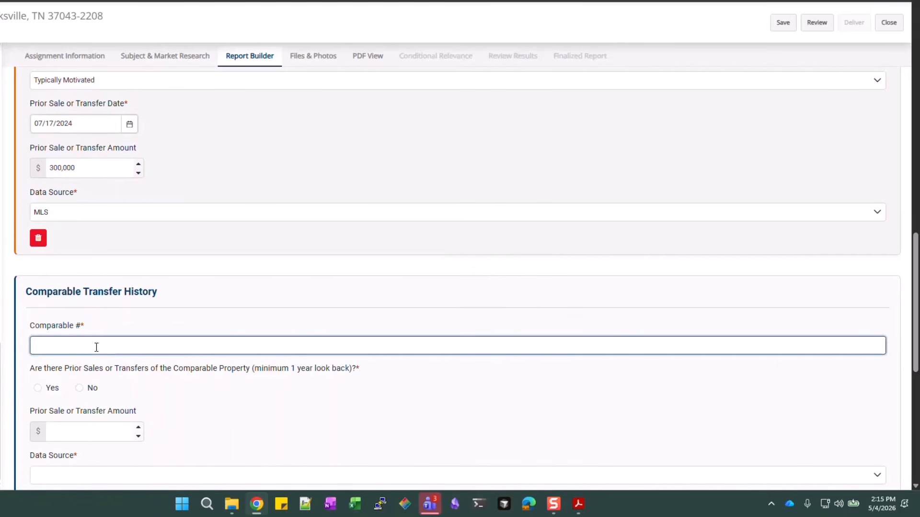
scroll(98, 345, "down", 1)
left_click(80, 332)
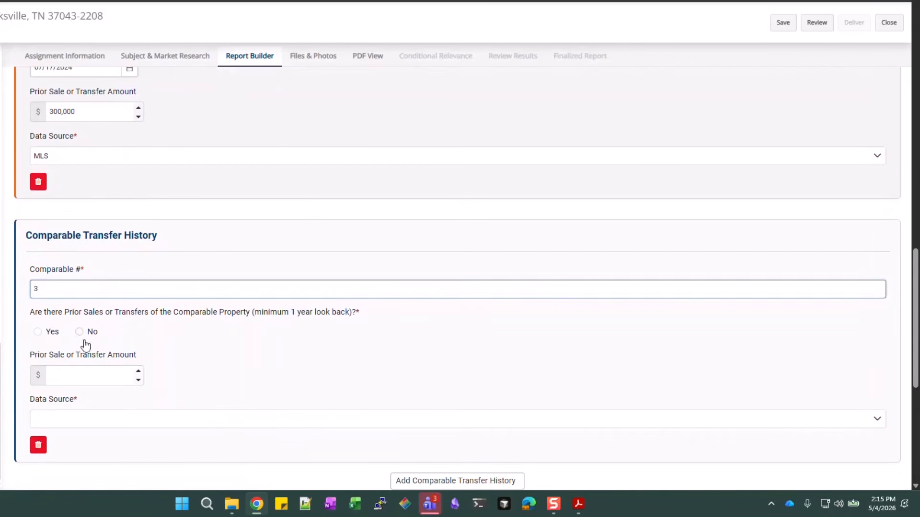
scroll(96, 344, "down", 2)
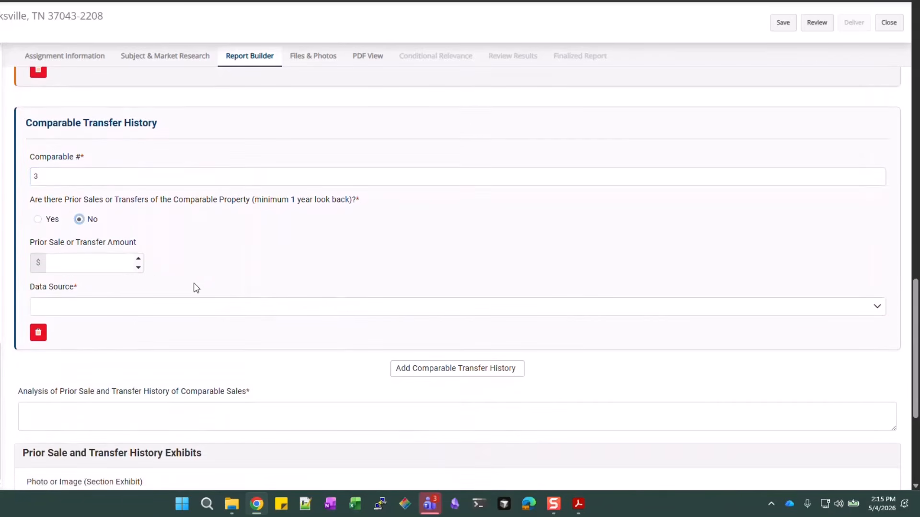
left_click(93, 309)
scroll(95, 353, "down", 1)
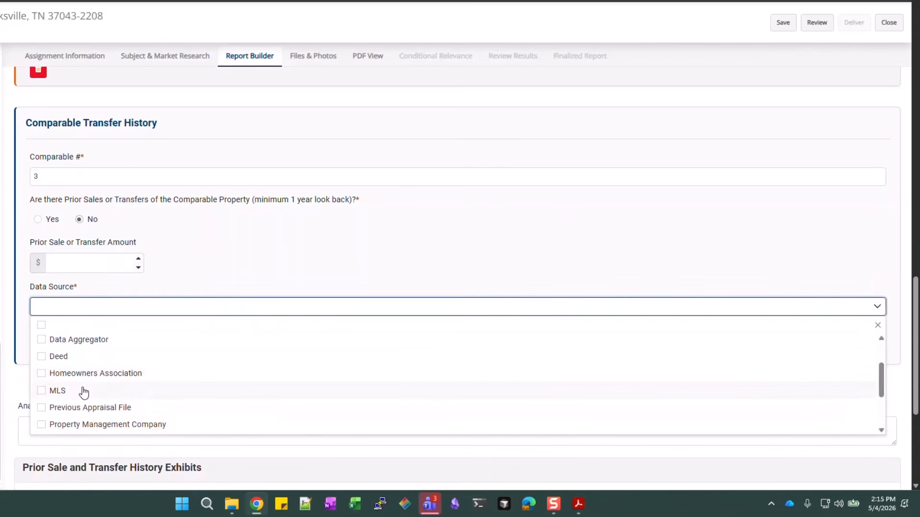
left_click(83, 390)
left_click(228, 236)
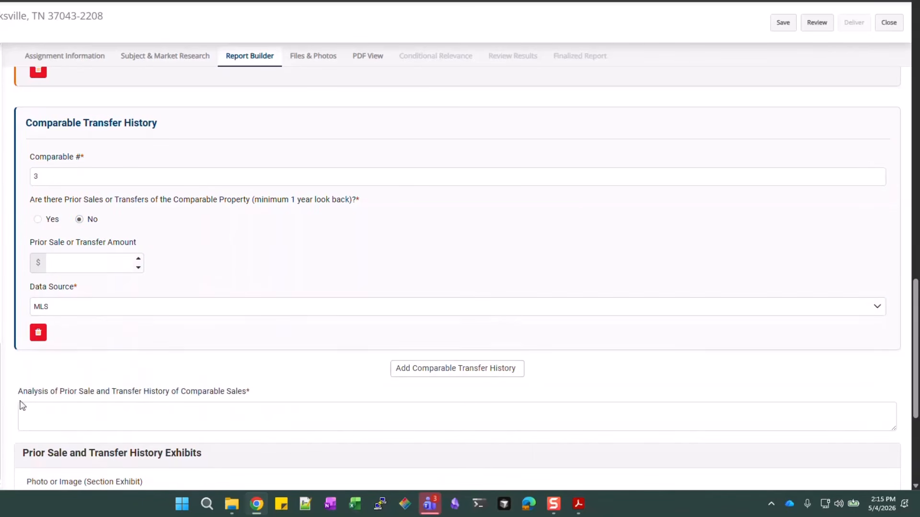
scroll(461, 233, "down", 2)
left_click(218, 292)
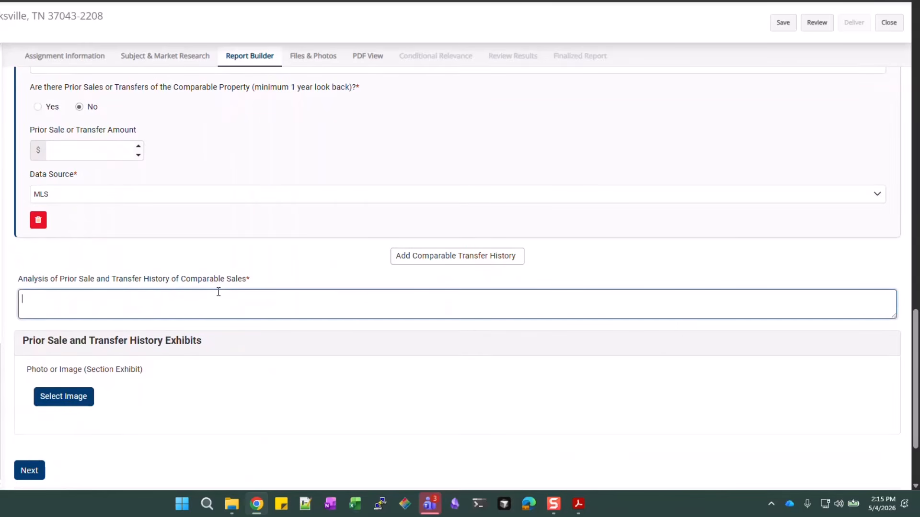
Enter the analysis 'The prior transfer of comp 2 represents resales at market value' and continue
type("The prior transfer of comp")
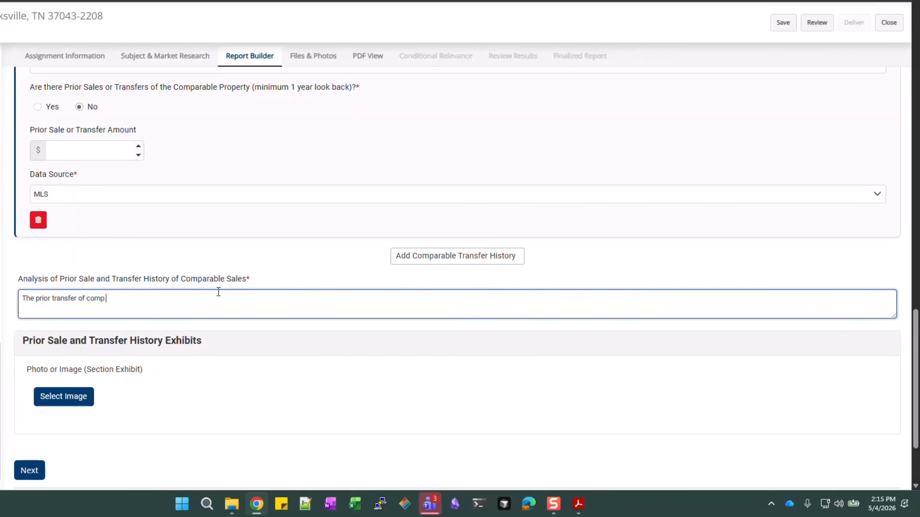
type(" 2 represents resales at market value")
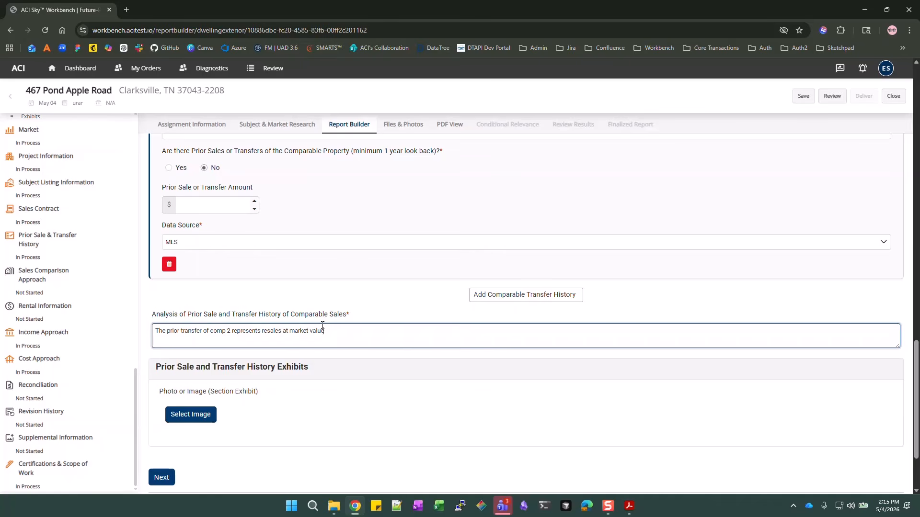
scroll(321, 321, "down", 2)
left_click(169, 381)
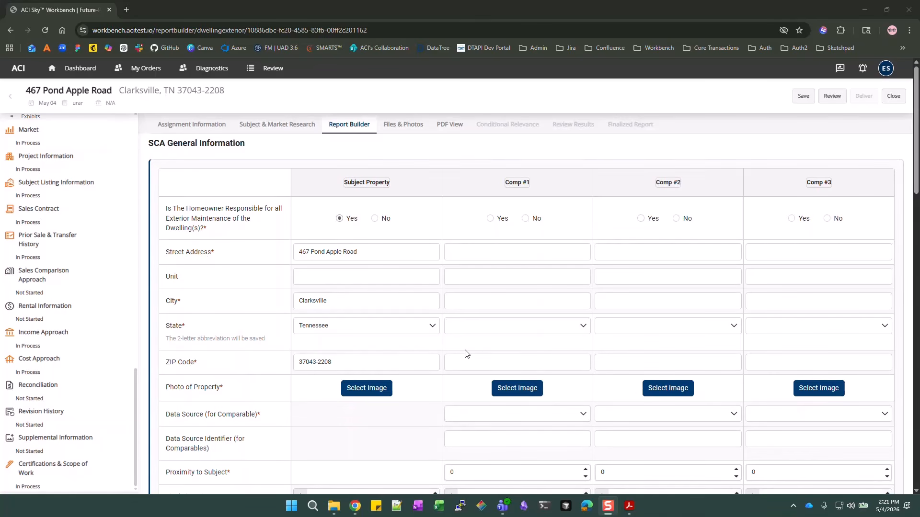
scroll(14, 381, "down", 3)
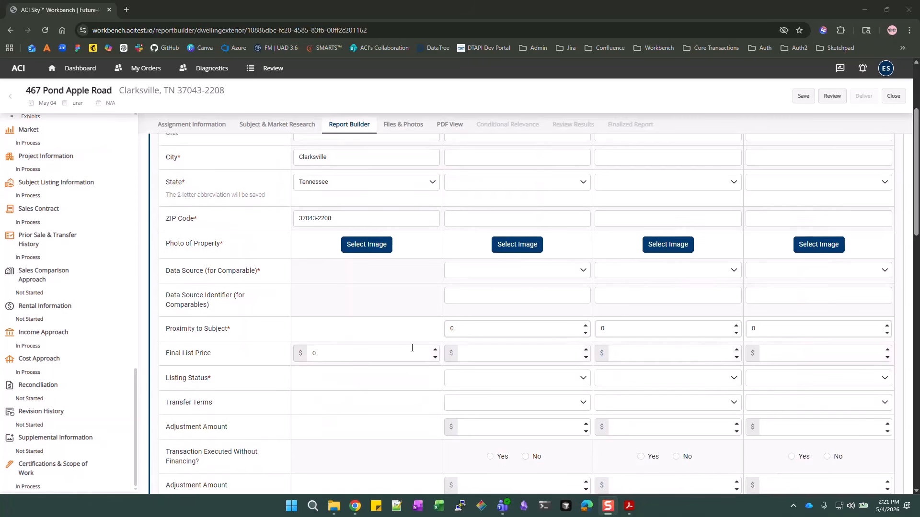
scroll(573, 339, "down", 5)
scroll(573, 340, "up", 8)
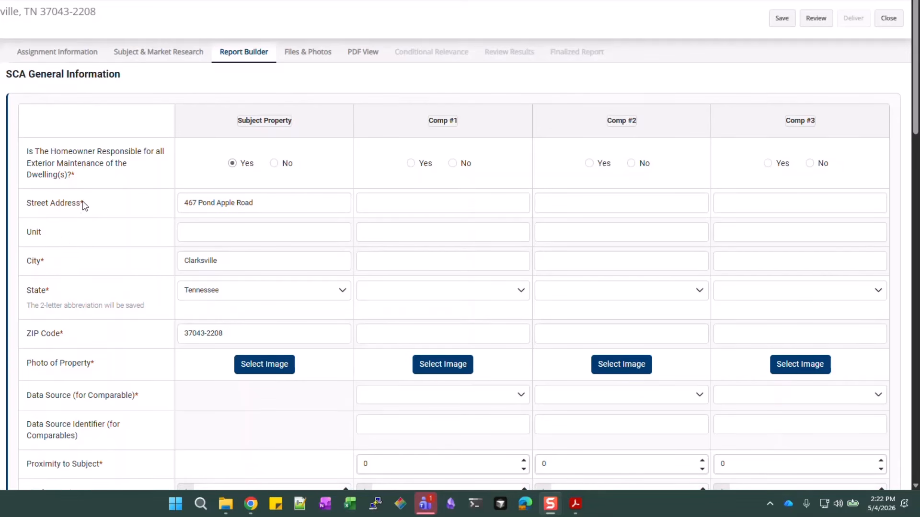
left_click(232, 163)
scroll(245, 206, "down", 2)
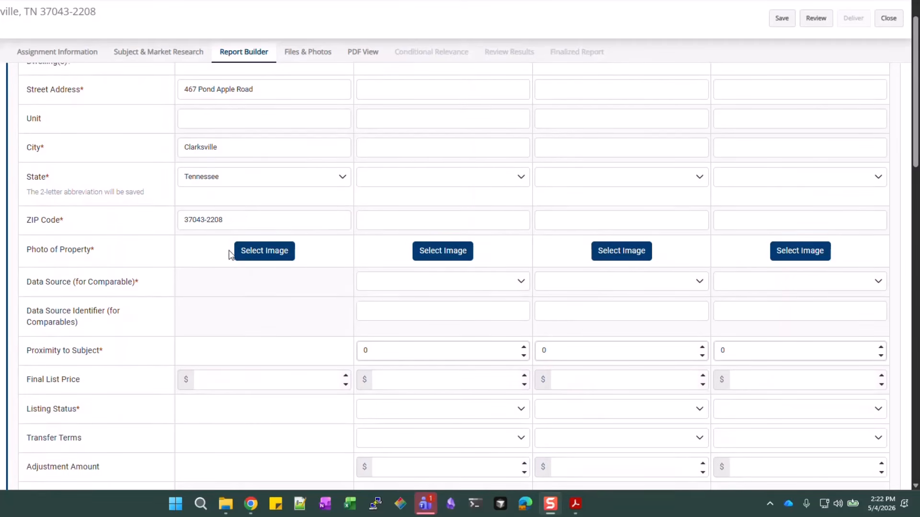
left_click(273, 254)
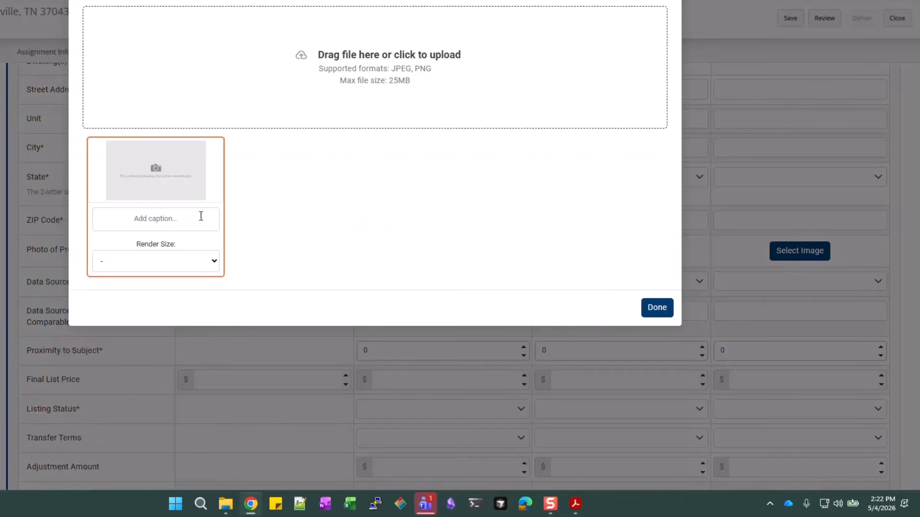
left_click(656, 307)
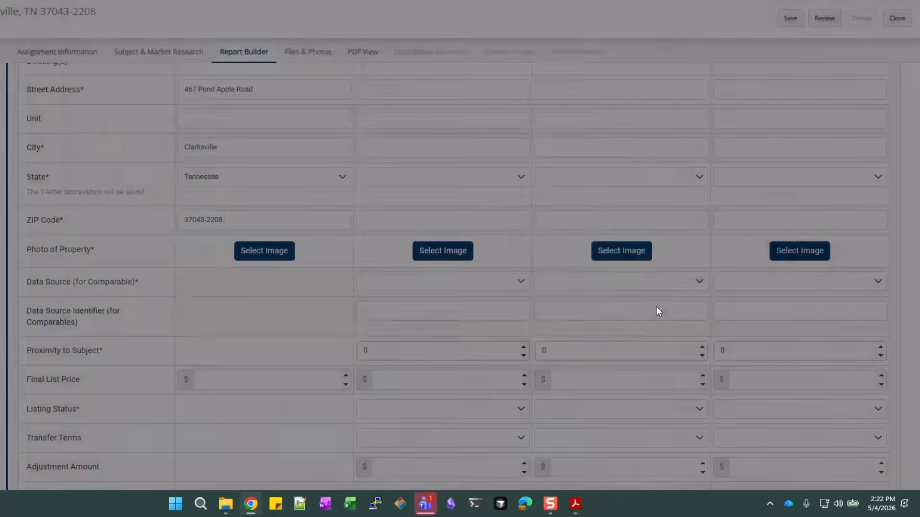
scroll(284, 225, "down", 1)
Delete the 0 from the subject's Days on Market so the field is blank
scroll(284, 224, "down", 1)
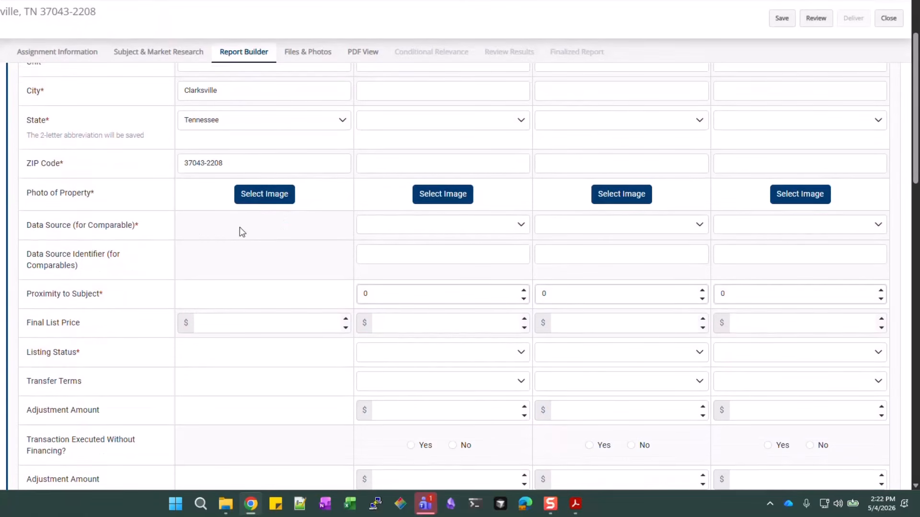
scroll(143, 227, "down", 1)
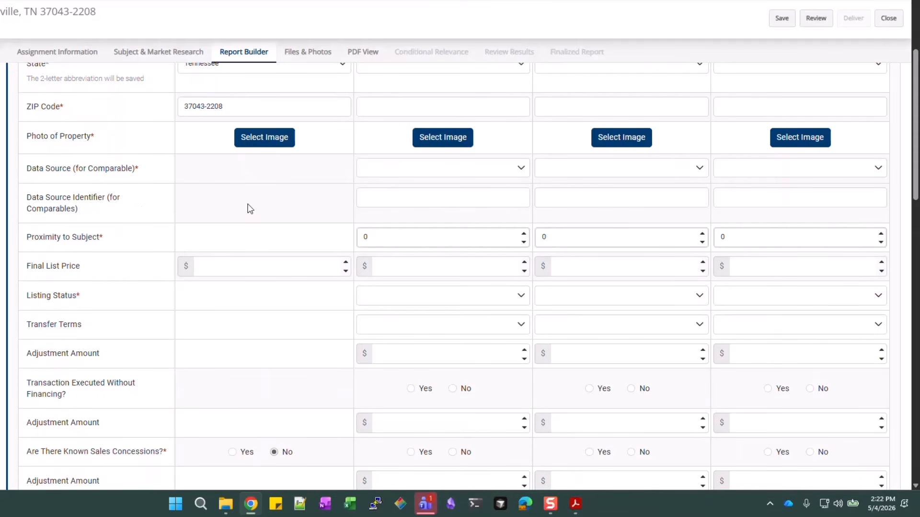
scroll(281, 201, "down", 1)
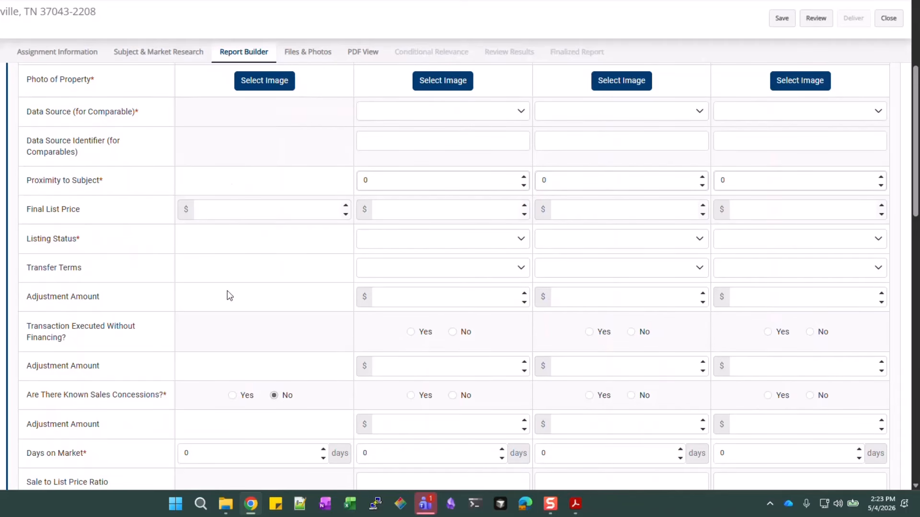
scroll(223, 314, "down", 1)
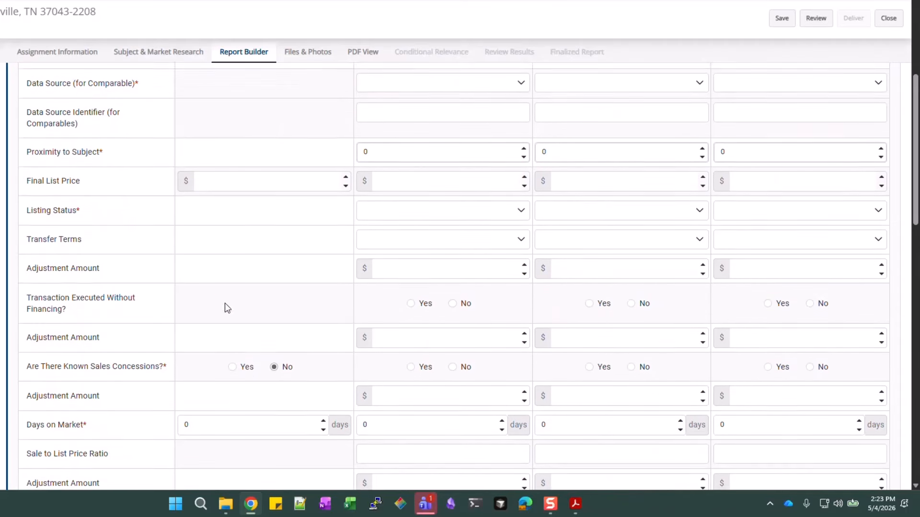
scroll(249, 241, "down", 2)
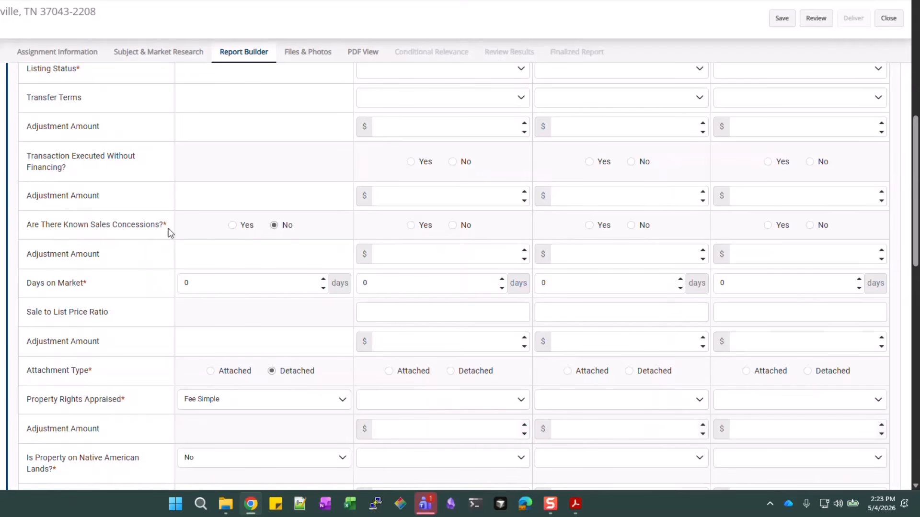
left_click(219, 282)
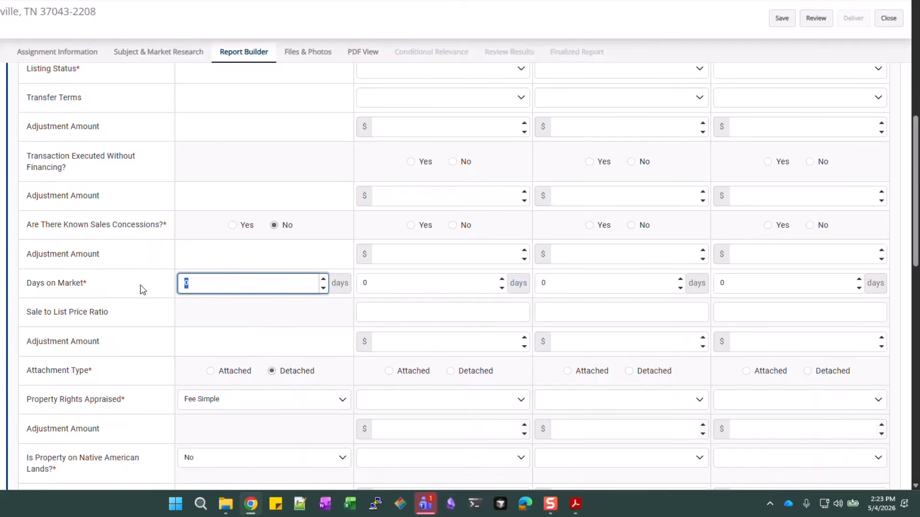
key("BackSpace")
left_click(135, 278)
scroll(136, 280, "down", 2)
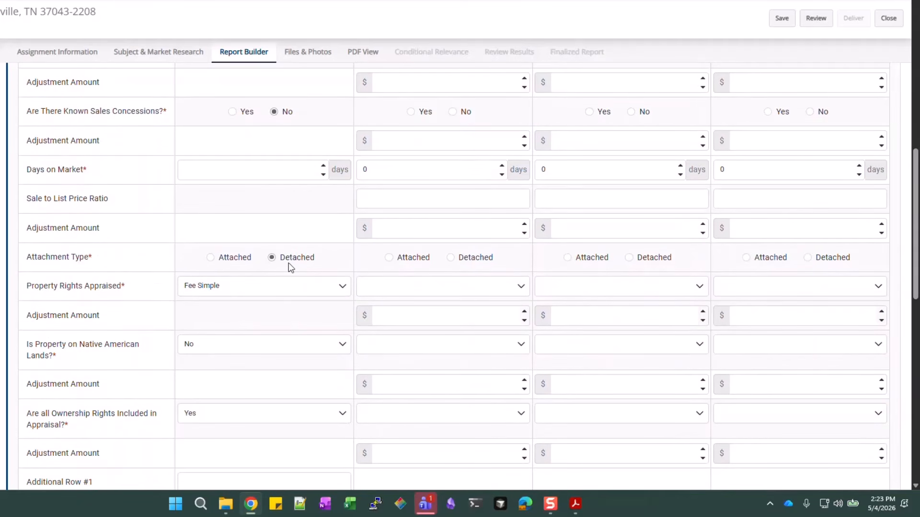
scroll(139, 266, "down", 1)
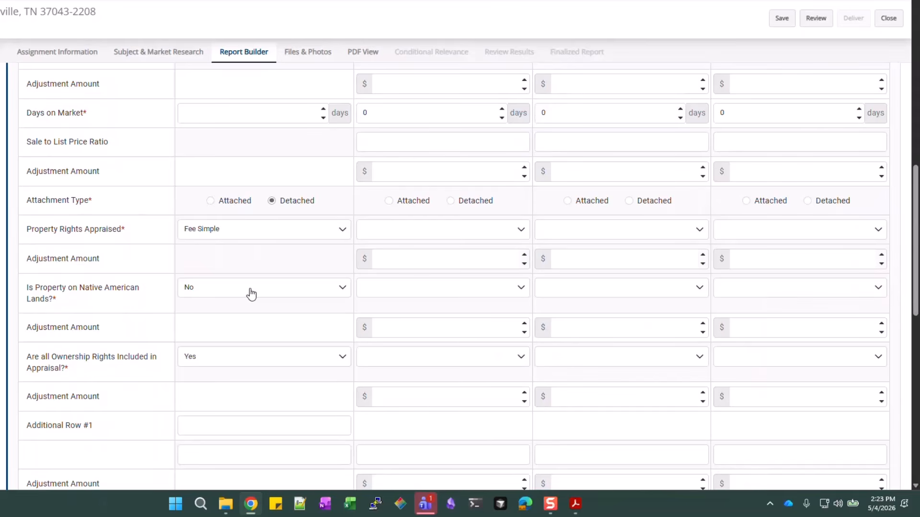
scroll(131, 293, "down", 1)
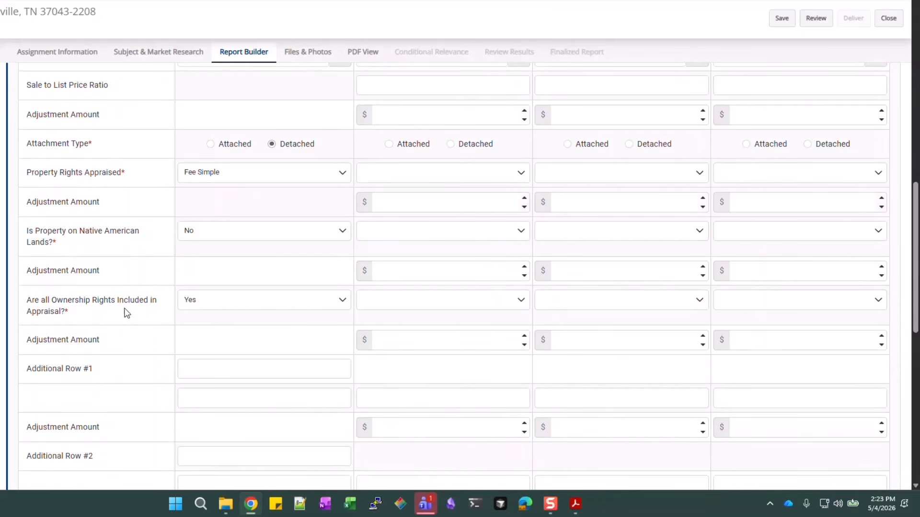
scroll(234, 300, "down", 2)
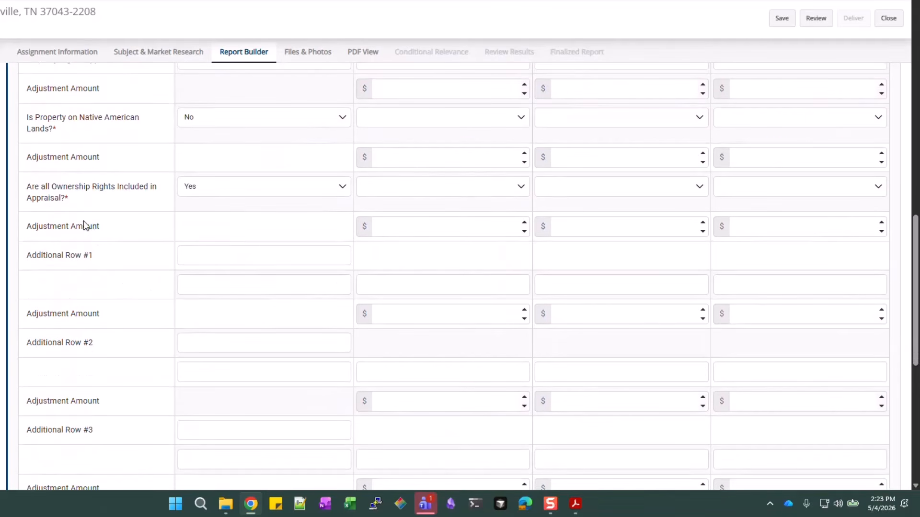
scroll(78, 297, "down", 1)
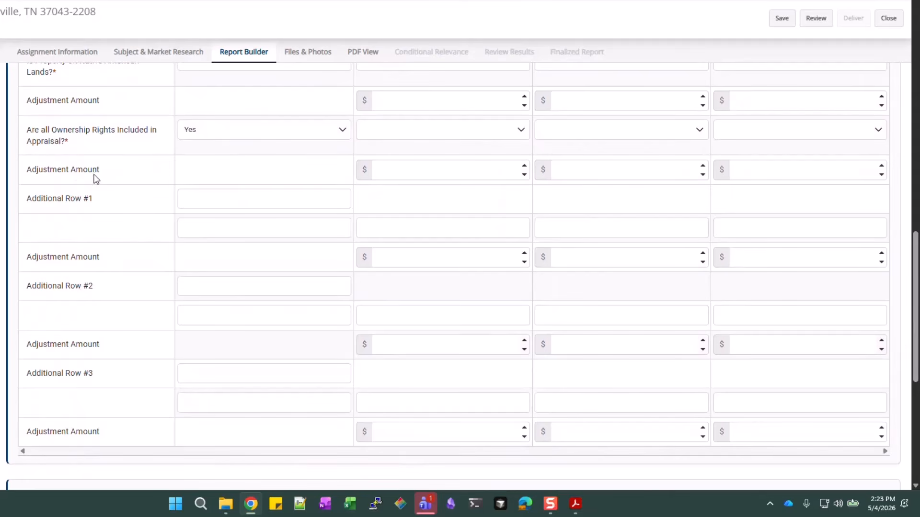
left_click(214, 202)
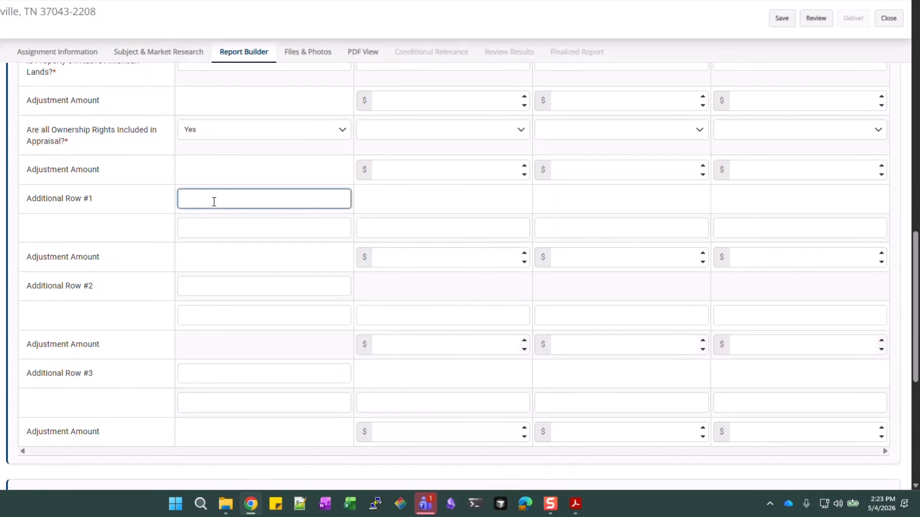
type("Other")
left_click(209, 227)
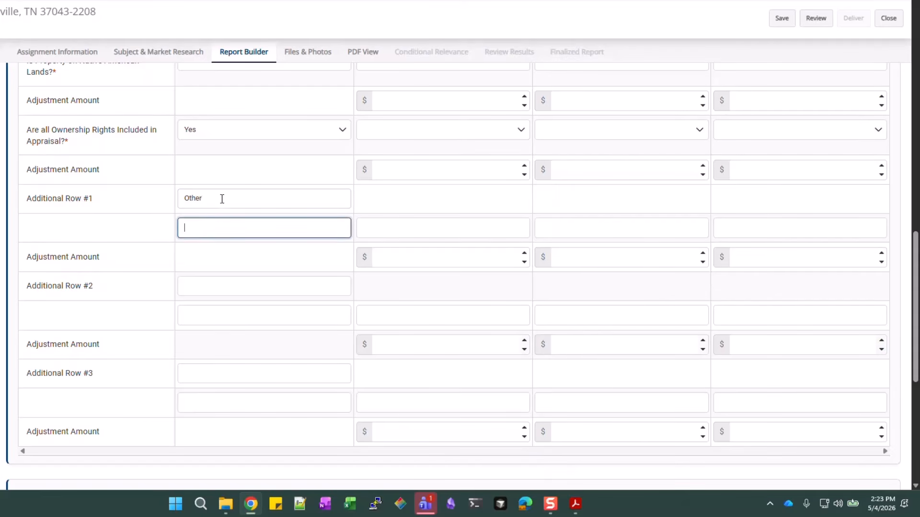
double_click(222, 199)
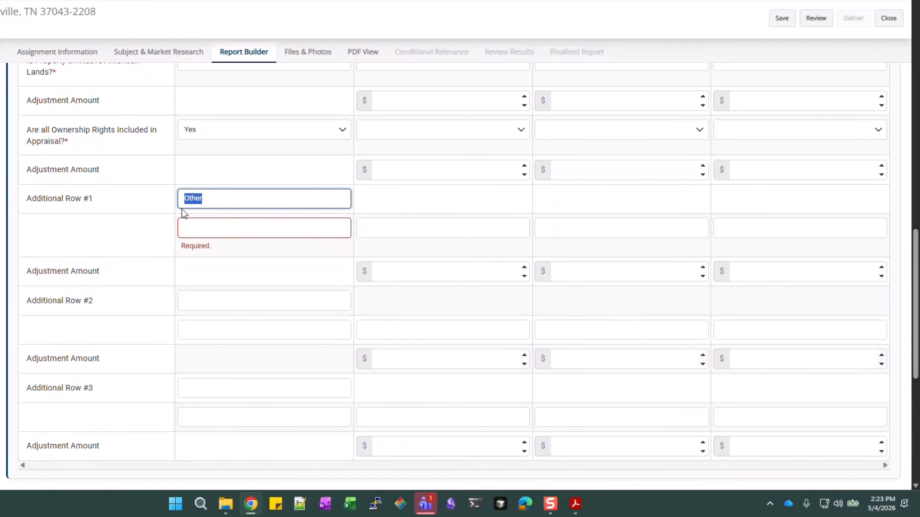
key("BackSpace")
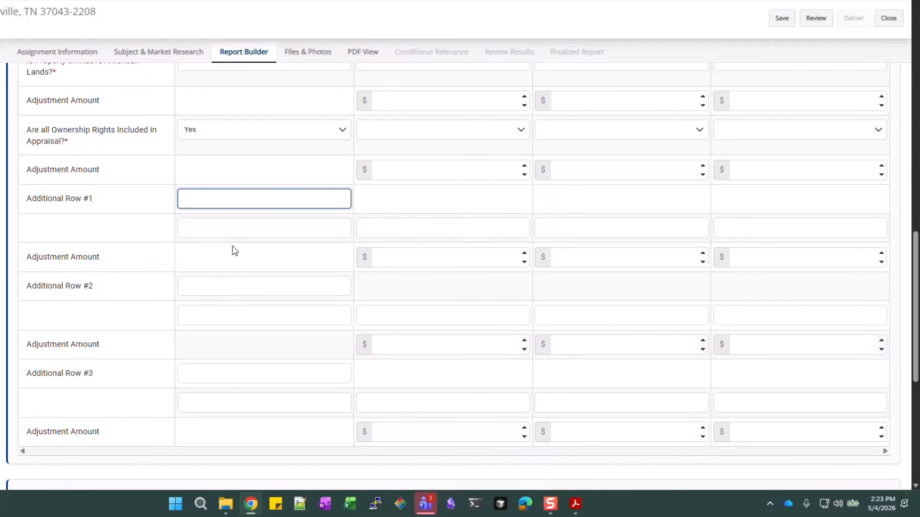
scroll(234, 245, "down", 3)
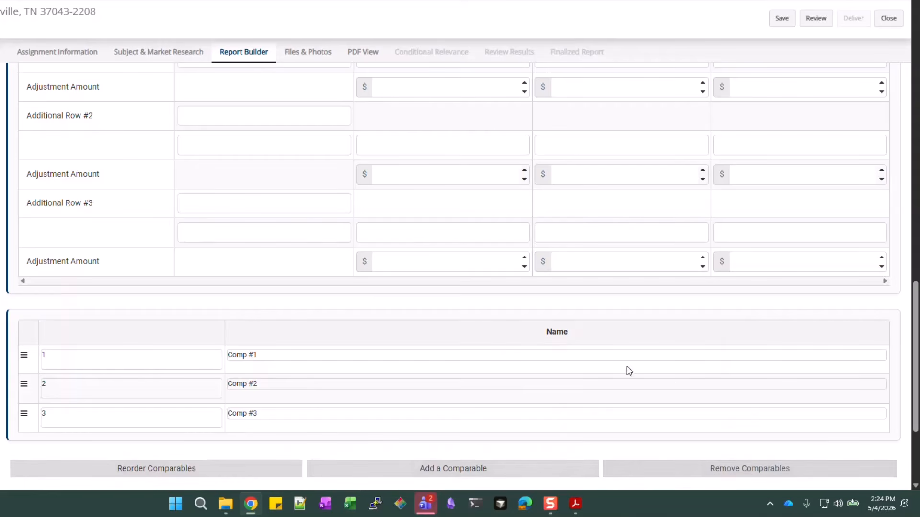
Mark all three comps' homeowners responsible for exterior maintenance and start Comp #1's address with 318
scroll(571, 361, "up", 10)
scroll(571, 360, "up", 10)
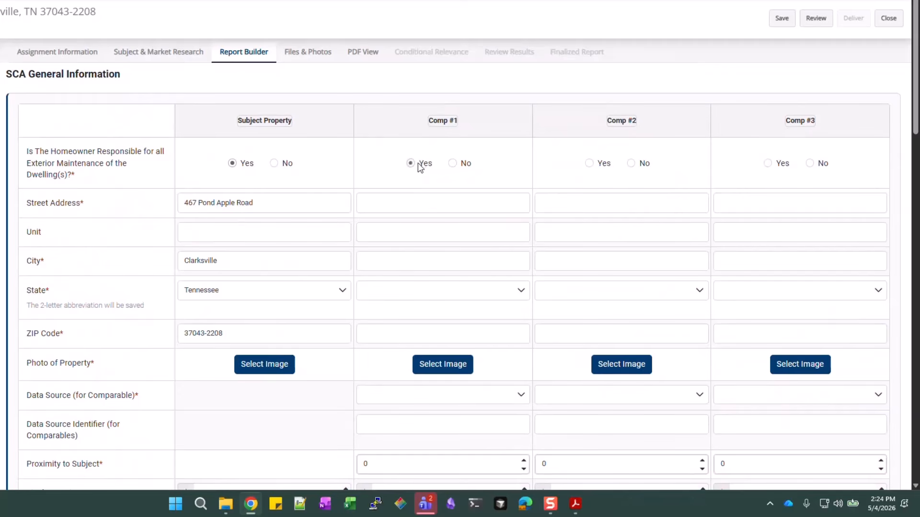
left_click(420, 167)
left_click(411, 199)
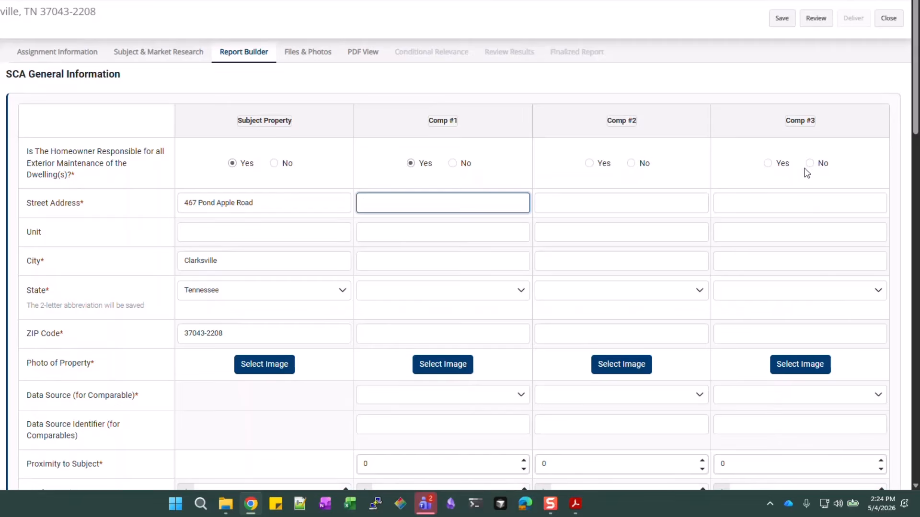
left_click(590, 163)
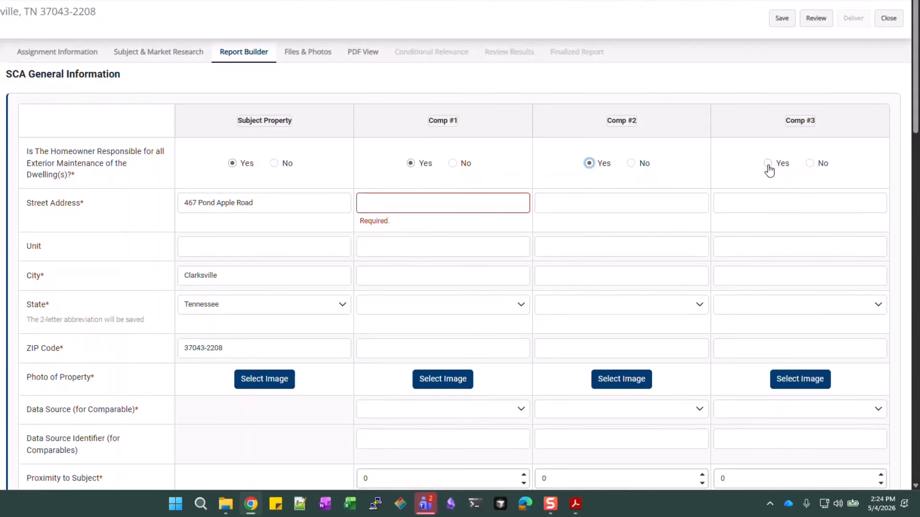
left_click(767, 163)
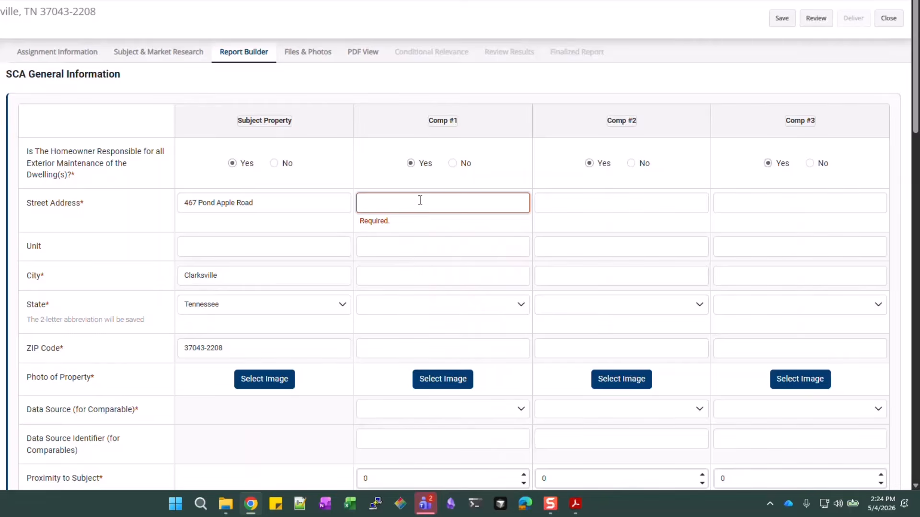
type("31")
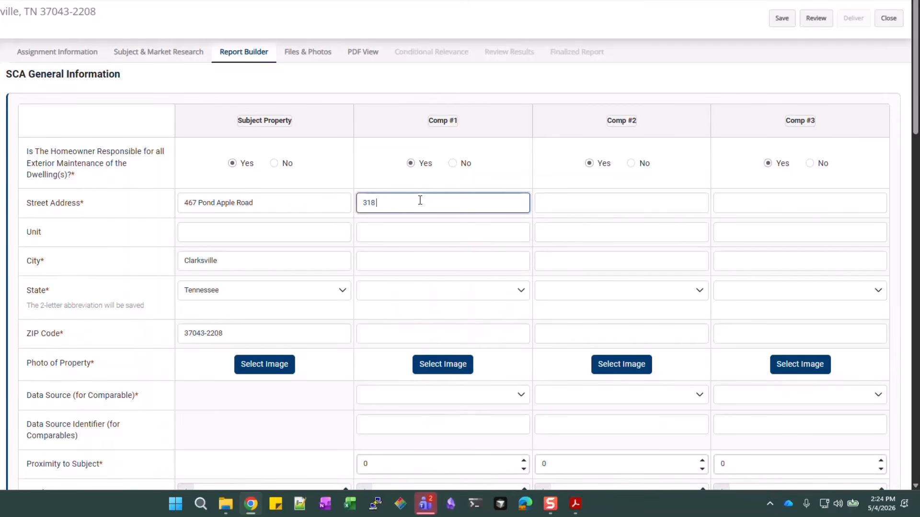
type("8")
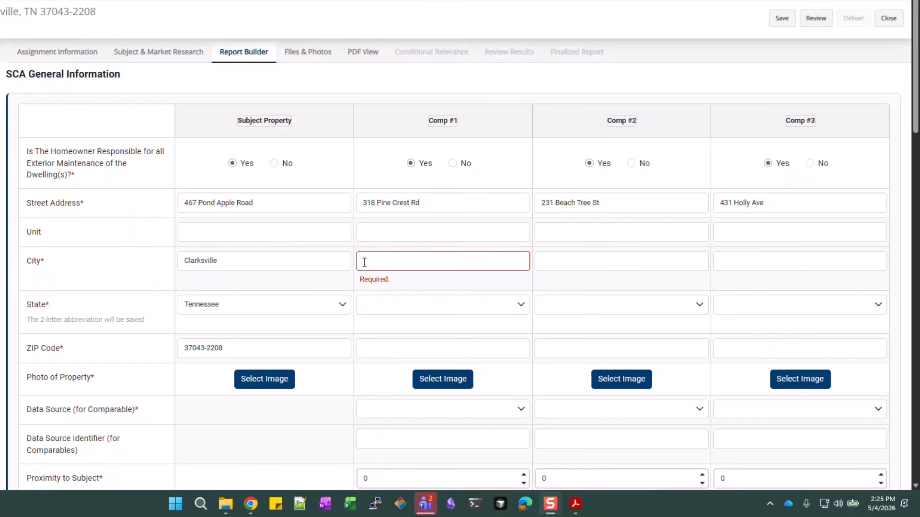
Copy the subject's city Clarksville into Comp #1 and Comp #2
double_click(278, 254)
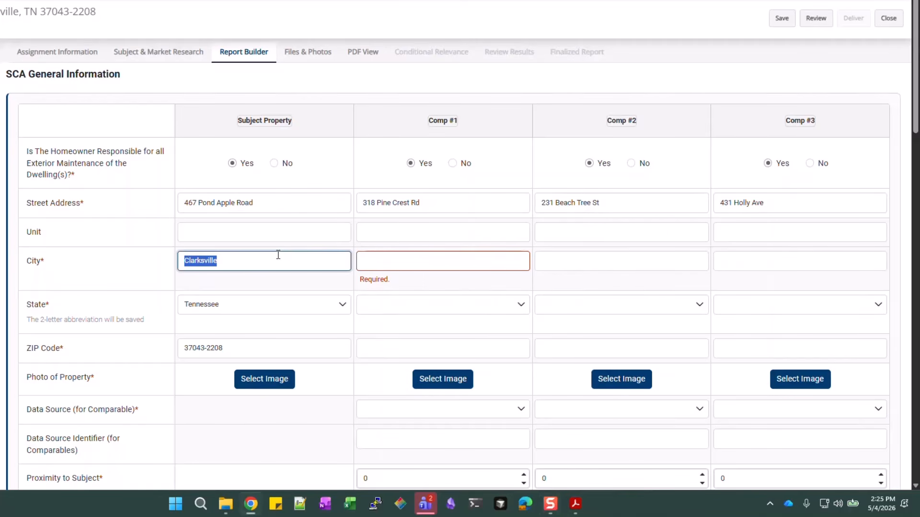
key("ctrl+c")
left_click(410, 260)
key("ctrl+v")
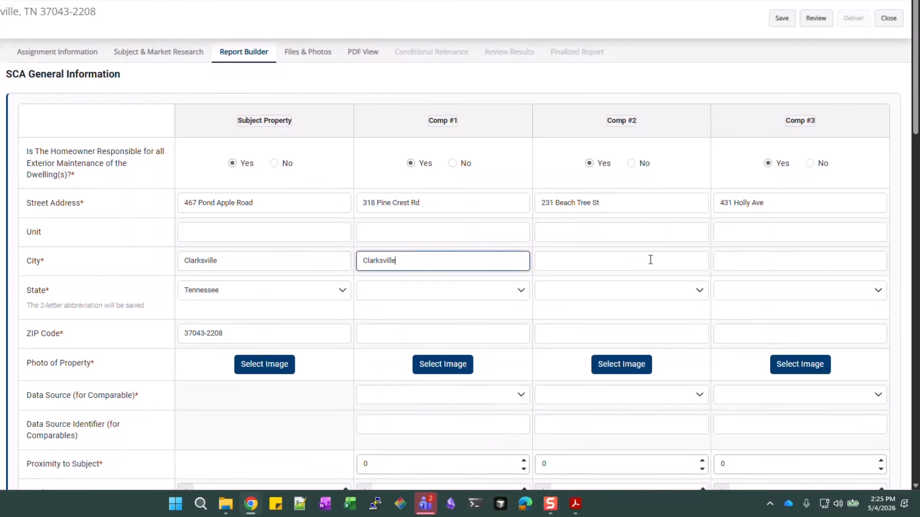
left_click(650, 261)
key("ctrl+v")
key("ctrl+v")
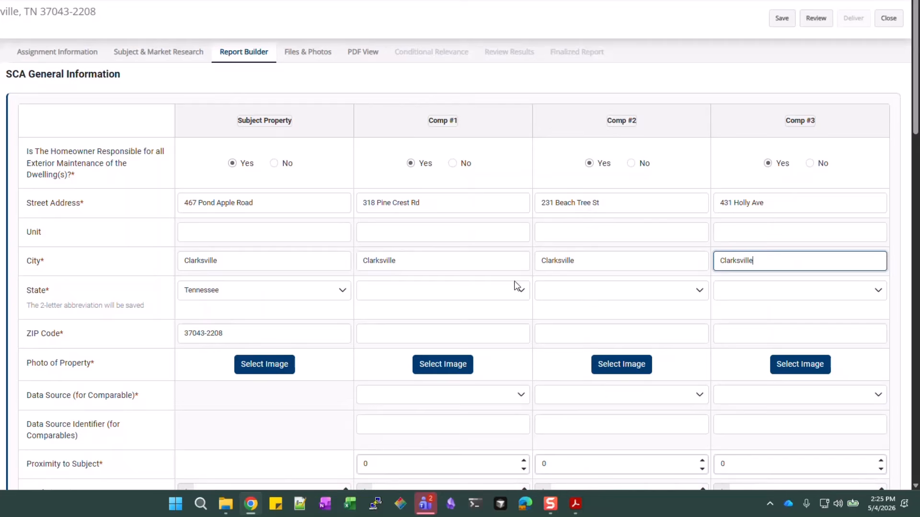
Set Tennessee as the state for Comp #1, Comp #2 and Comp #3
left_click(482, 290)
key("t")
key("Return")
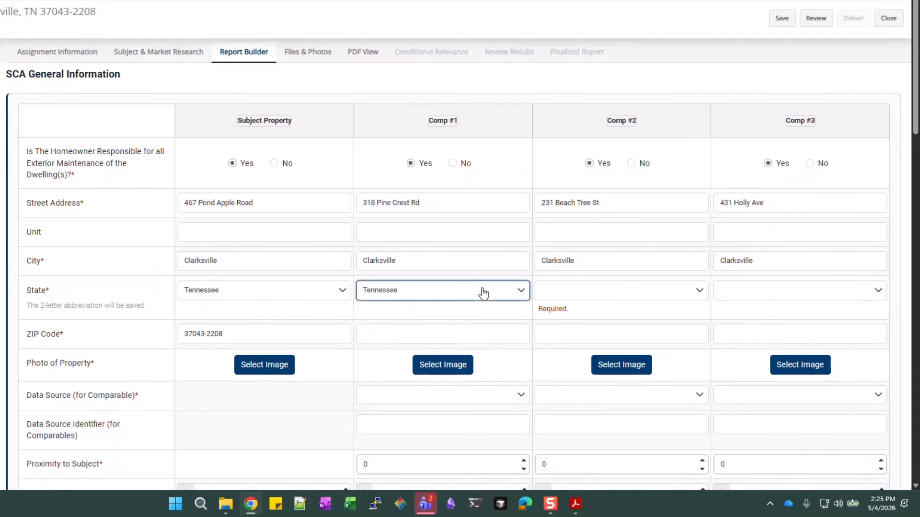
key("Tab")
key("t")
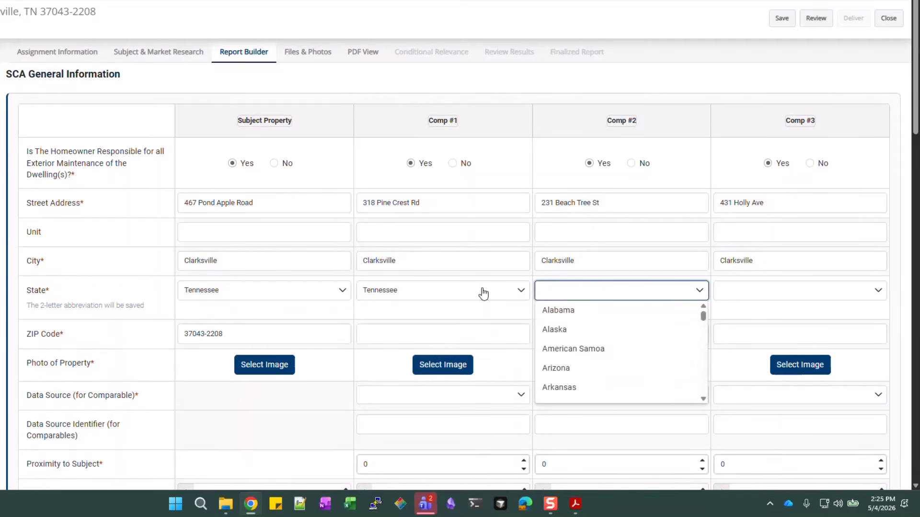
key("t")
key("Return")
key("Tab")
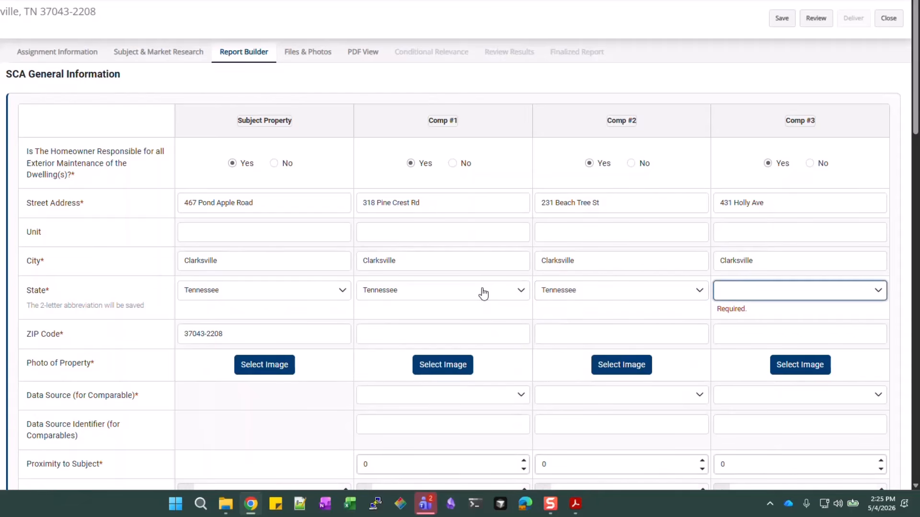
key("space")
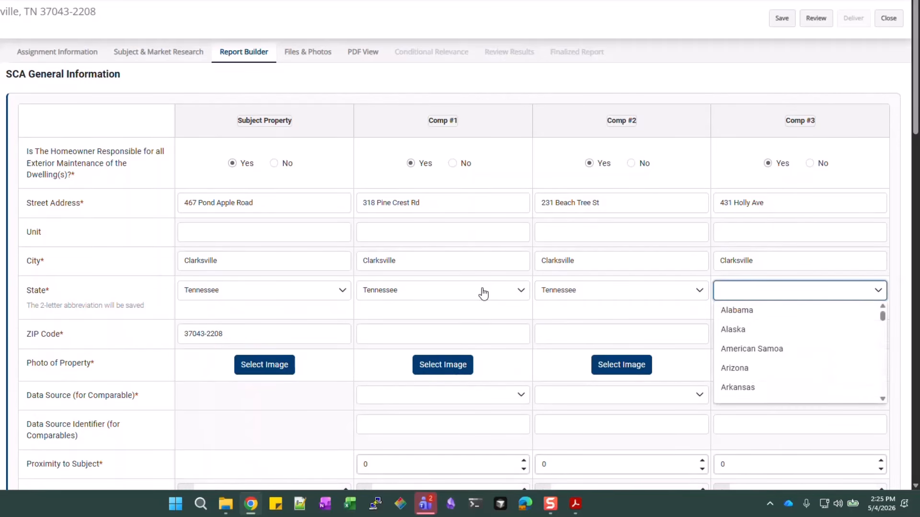
key("t")
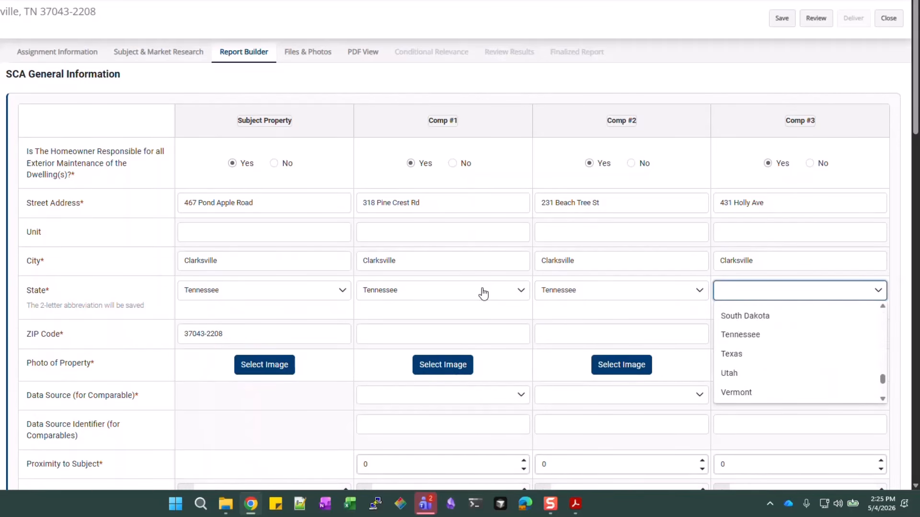
left_click(755, 318)
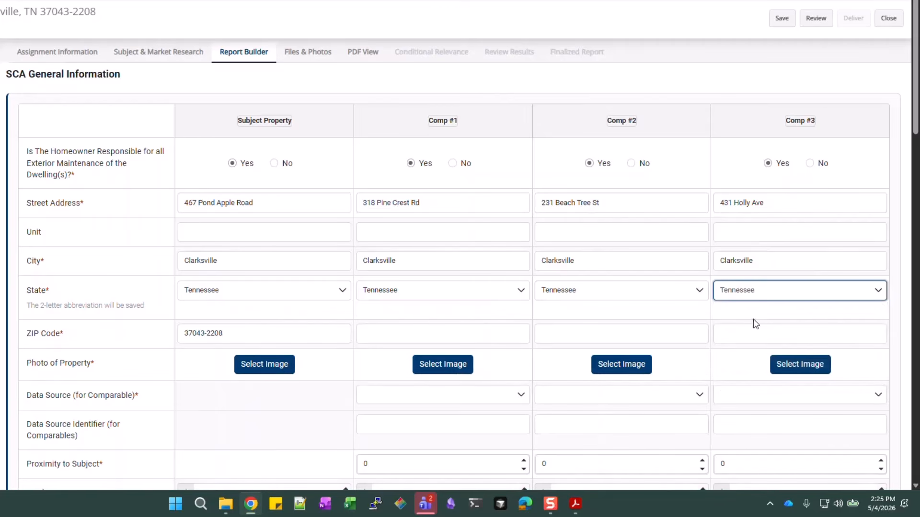
Copy Comp #1's ZIP 37043 into Comp #2 and Comp #3
left_click(381, 334)
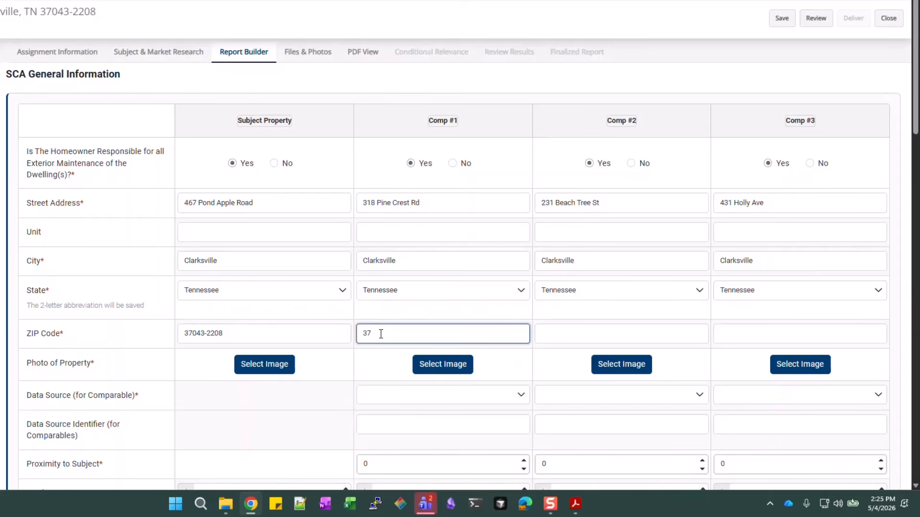
double_click(411, 333)
left_click(569, 326)
key("ctrl+v")
left_click(753, 334)
key("ctrl+v")
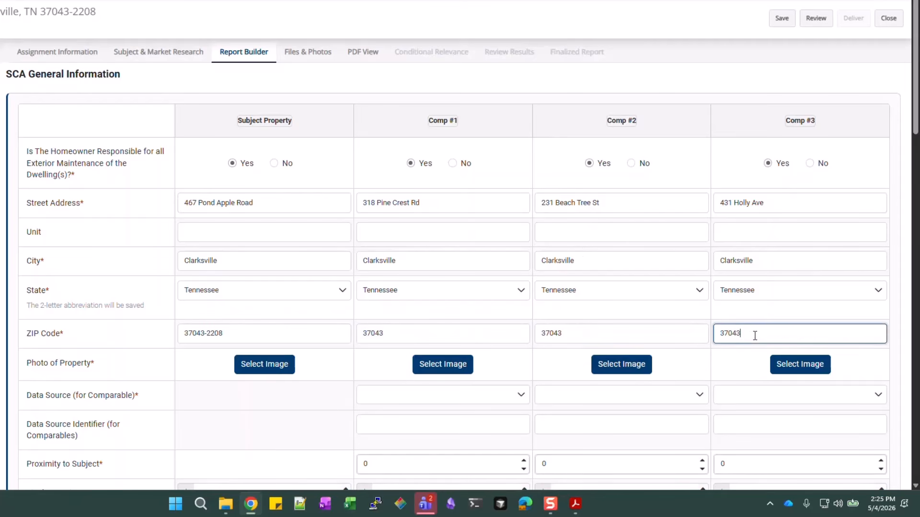
scroll(580, 252, "down", 1)
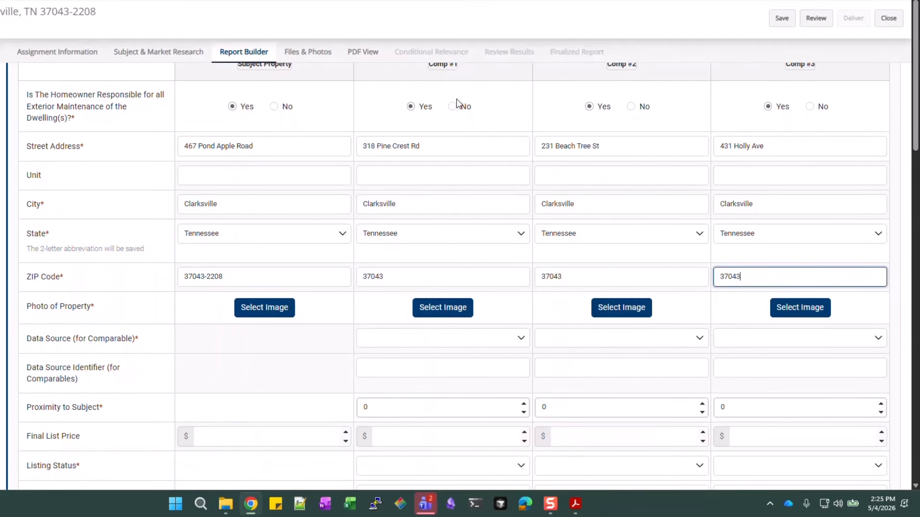
Attach the SF5_Comp1 image as Comp #1's photo
left_click(457, 311)
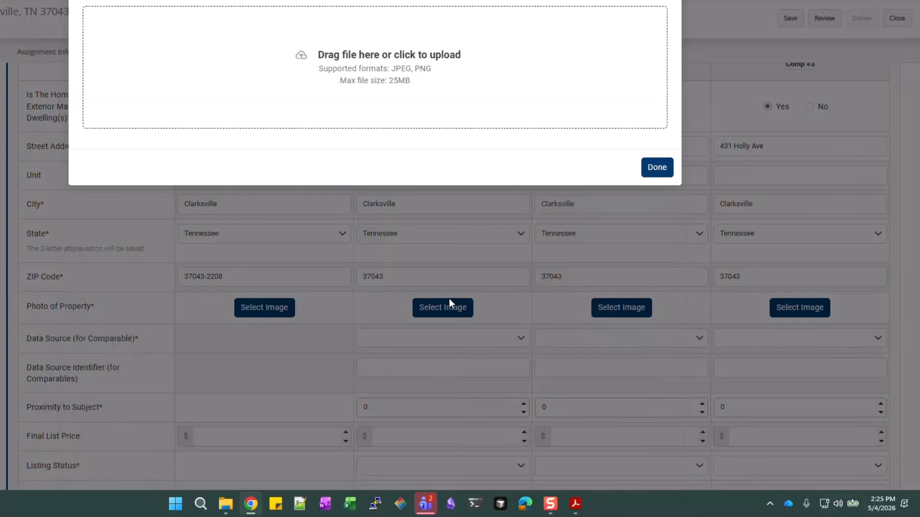
left_click(389, 67)
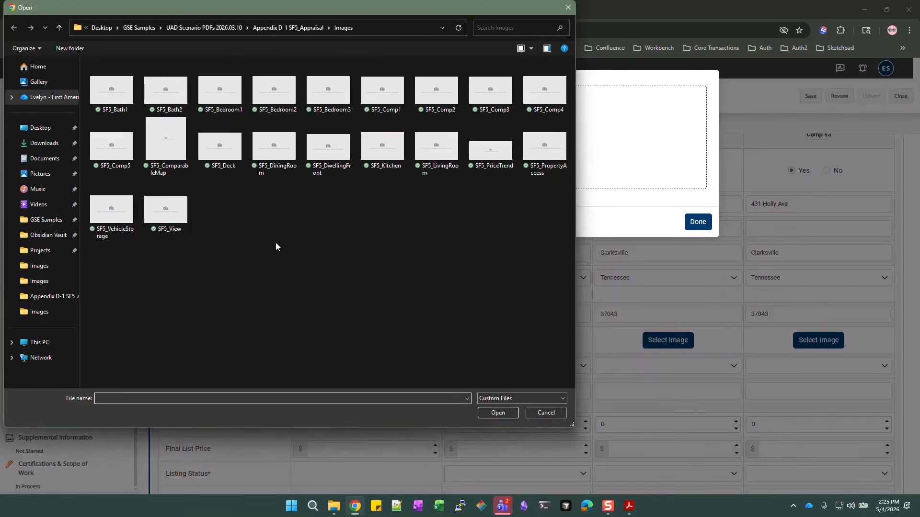
left_click(382, 91)
left_click(499, 413)
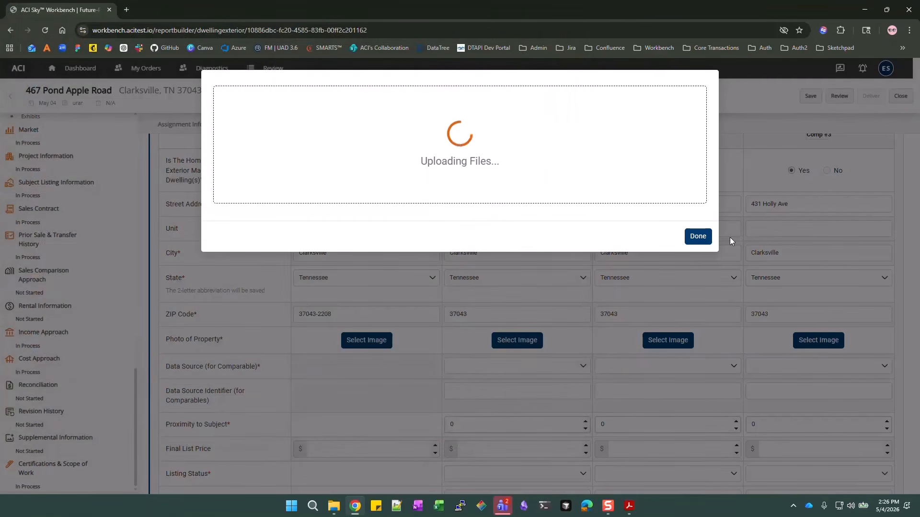
left_click(693, 344)
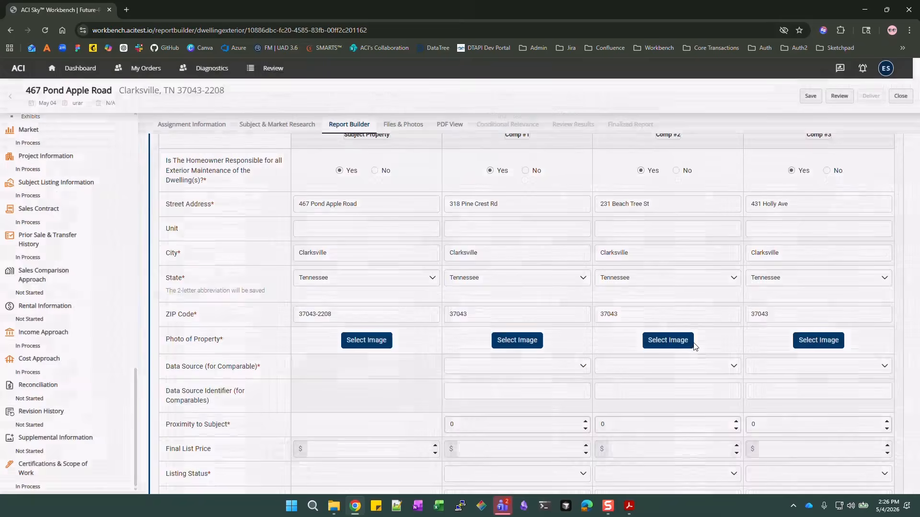
Attach the SF5_Comp2 image as Comp #2's photo
left_click(682, 344)
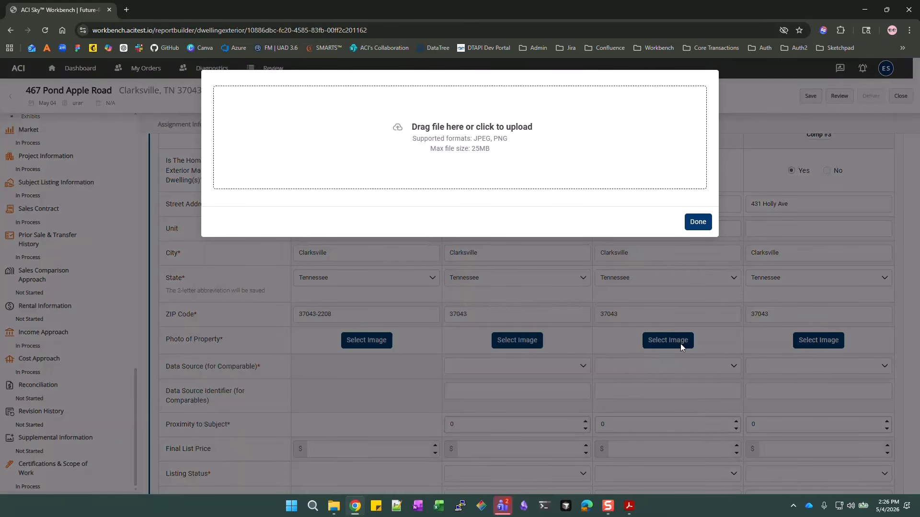
left_click(495, 154)
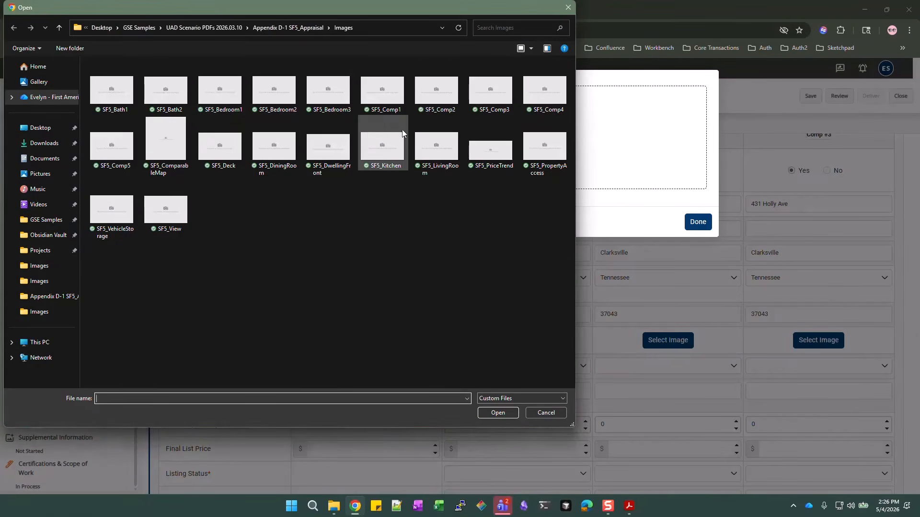
left_click(421, 102)
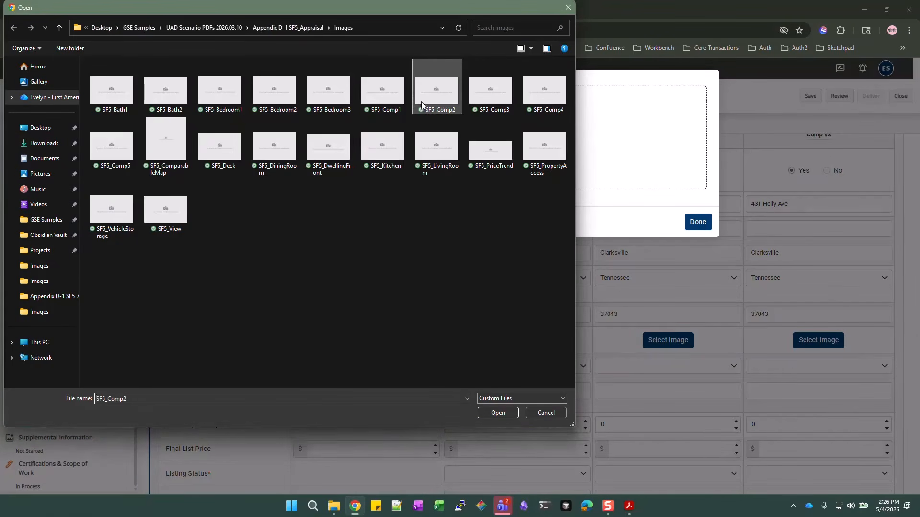
left_click(497, 413)
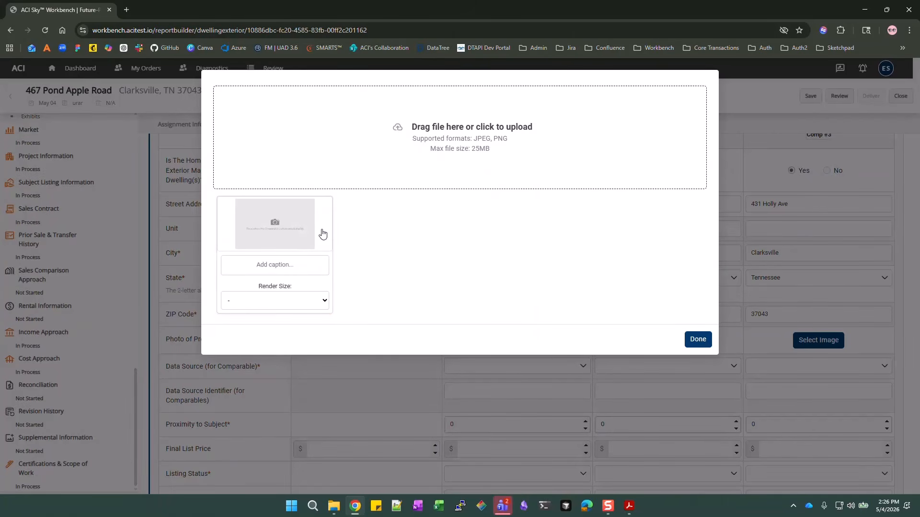
left_click(698, 339)
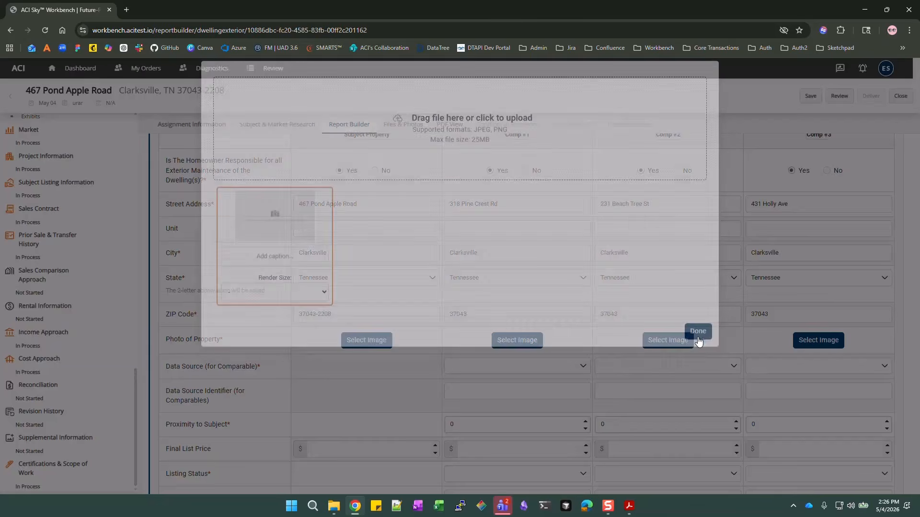
Choose SF5_Comp3 and start uploading it as Comp #3's photo
left_click(827, 339)
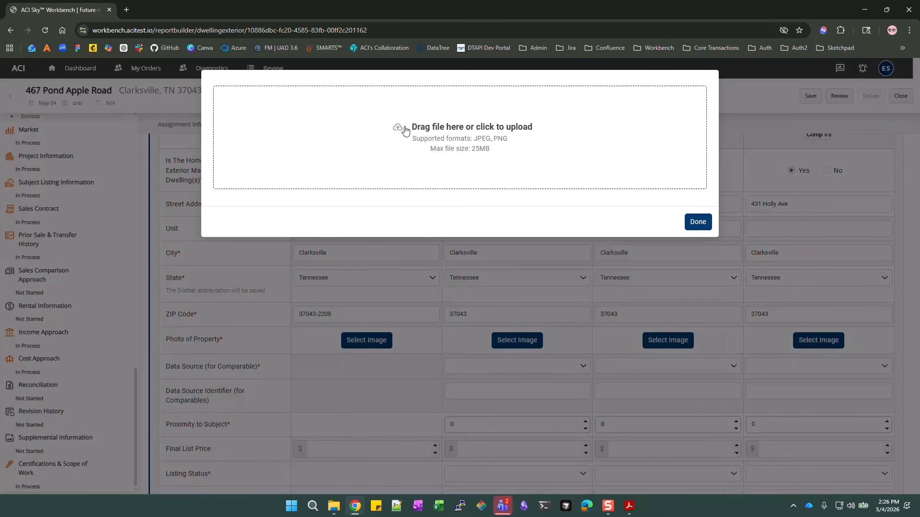
left_click(482, 138)
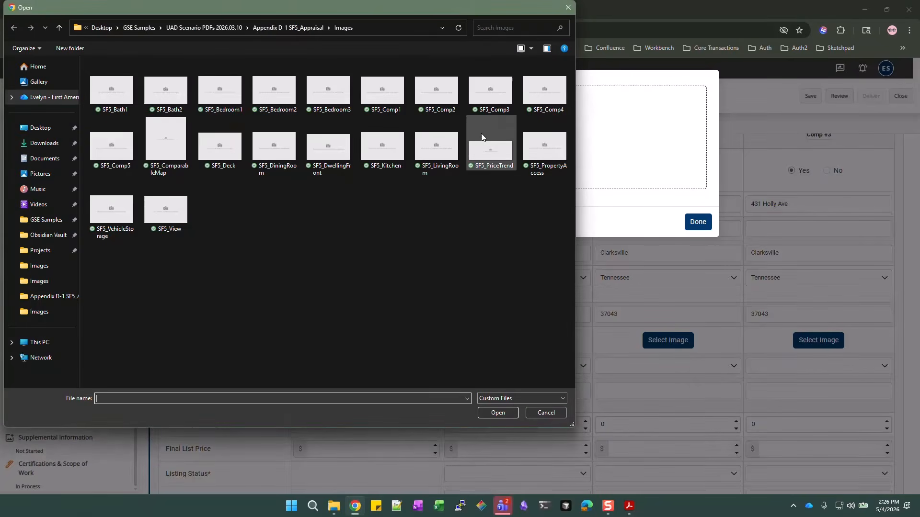
left_click(481, 106)
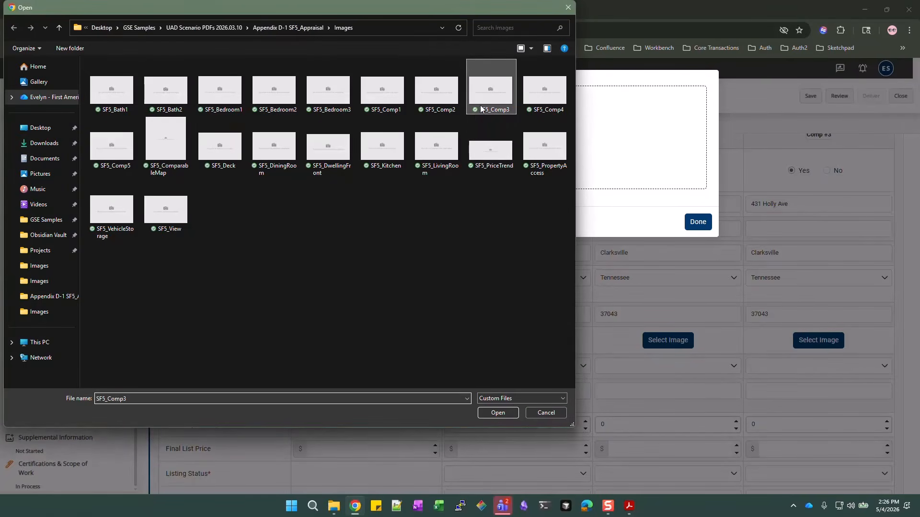
left_click(498, 412)
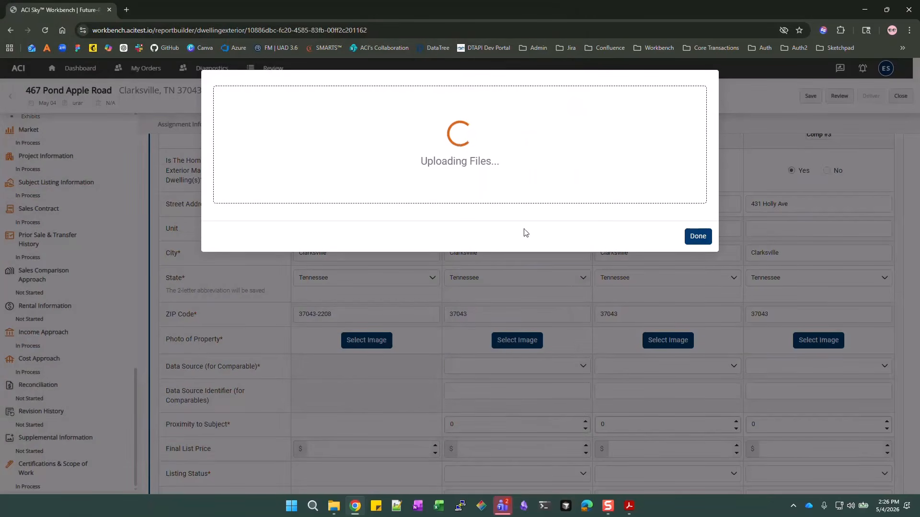
Finish the Comp #3 photo upload and set Comp #1's data source to MLS HC3222851
left_click(690, 341)
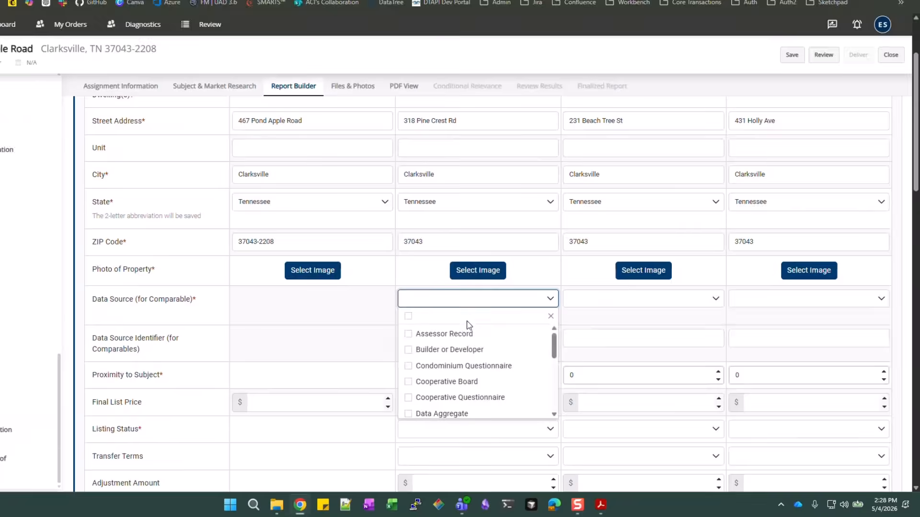
scroll(445, 355, "down", 1)
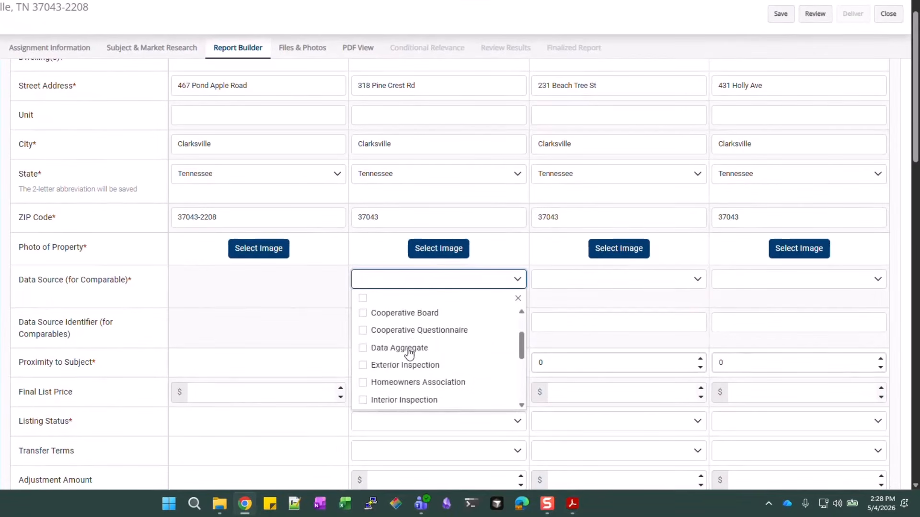
scroll(437, 391, "down", 1)
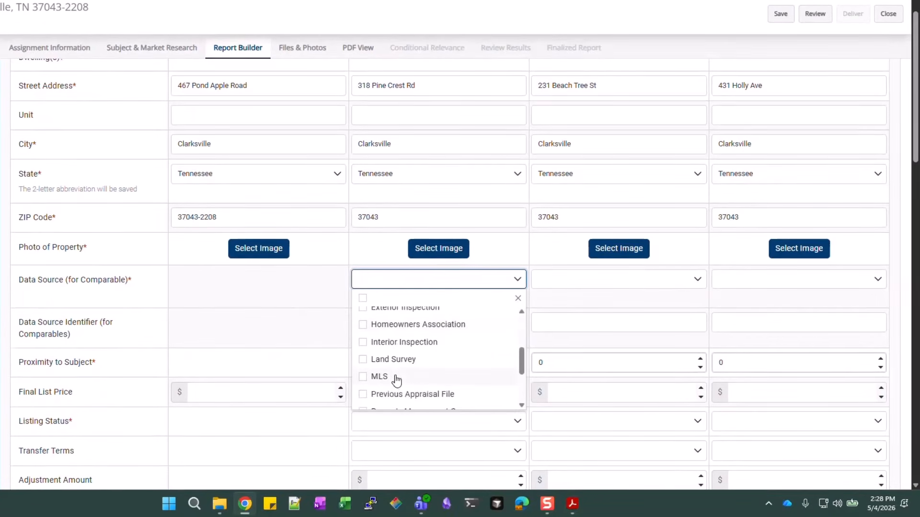
left_click(397, 381)
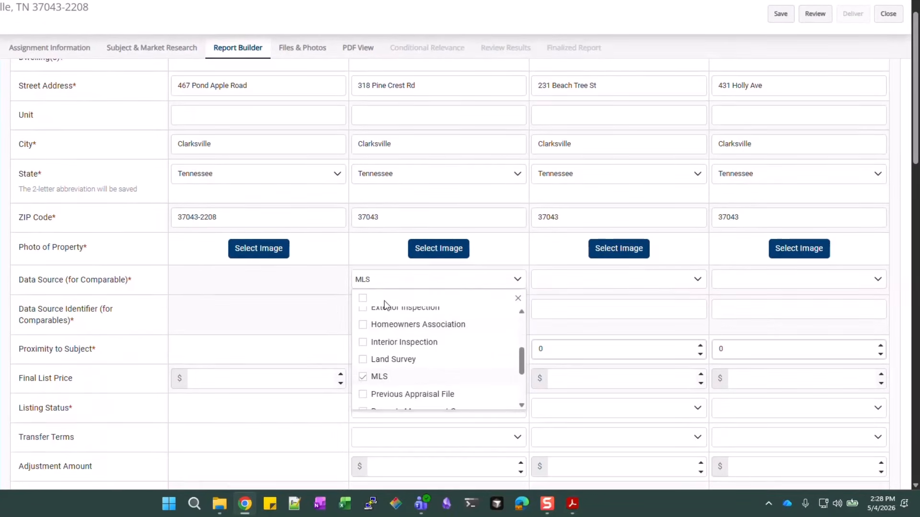
left_click(318, 303)
left_click(384, 309)
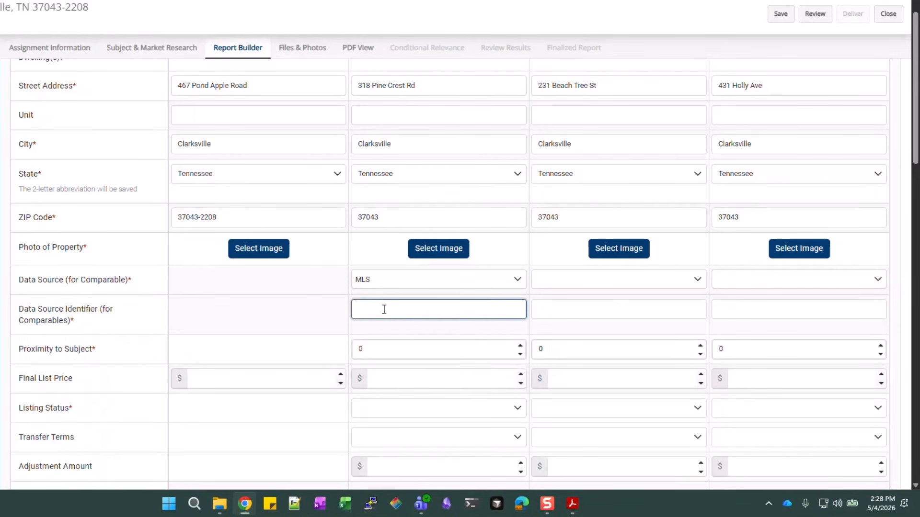
type("HC32228")
type("51")
Set Comp #1's proximity to subject as 0.24 Miles N
key("Tab")
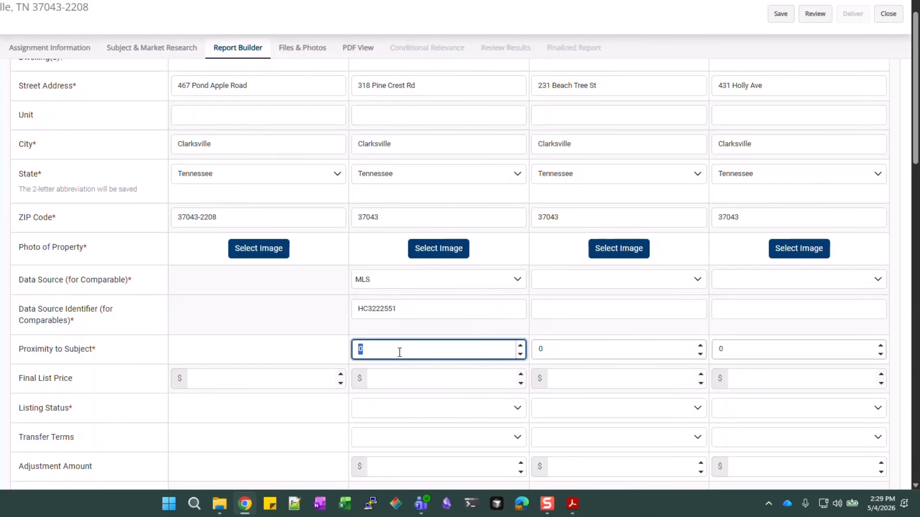
type("0.24")
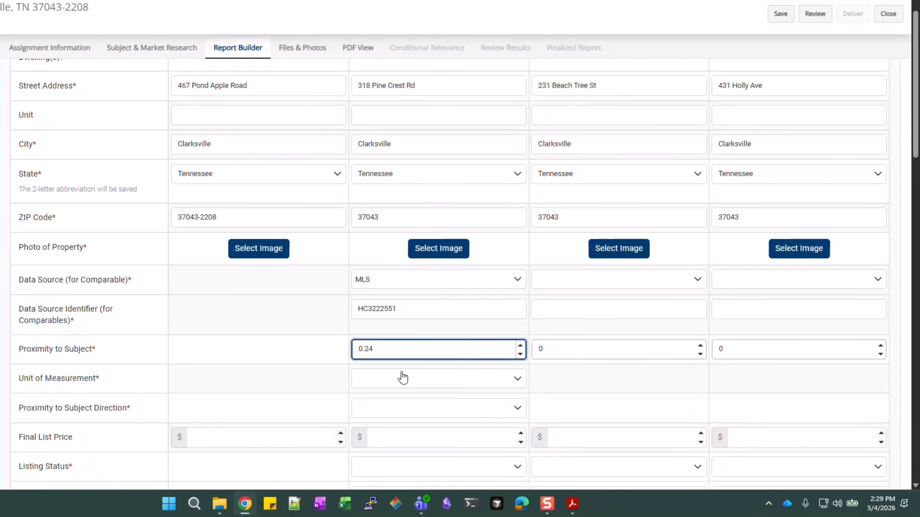
left_click(401, 383)
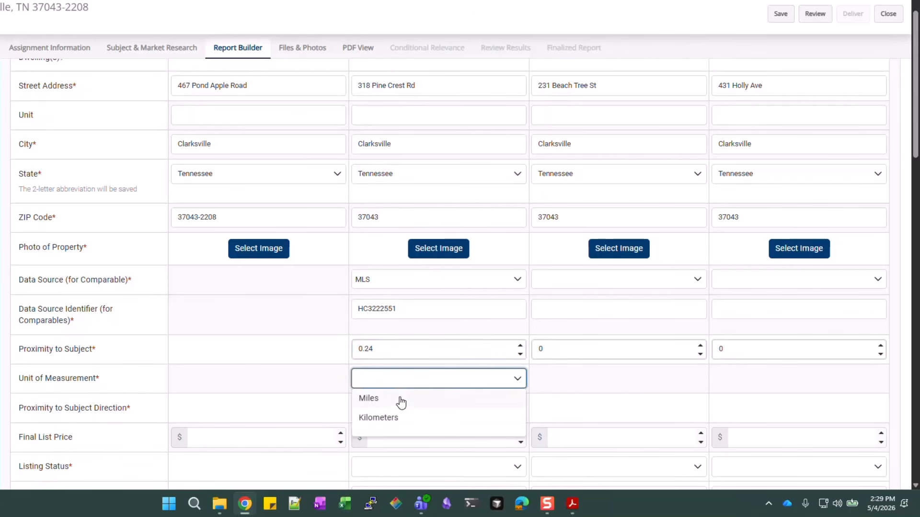
left_click(400, 402)
left_click(418, 351)
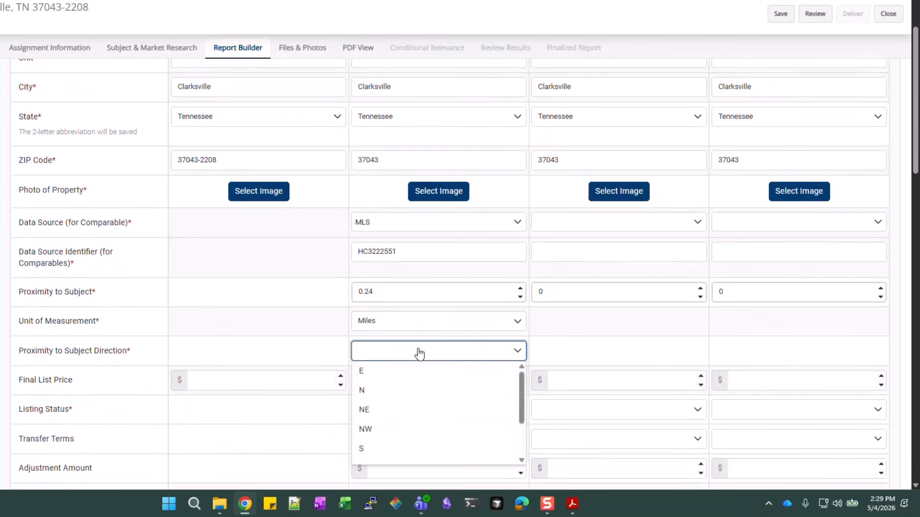
left_click(407, 392)
Enter 339,900 as Comp #1's final list price
scroll(425, 322, "down", 2)
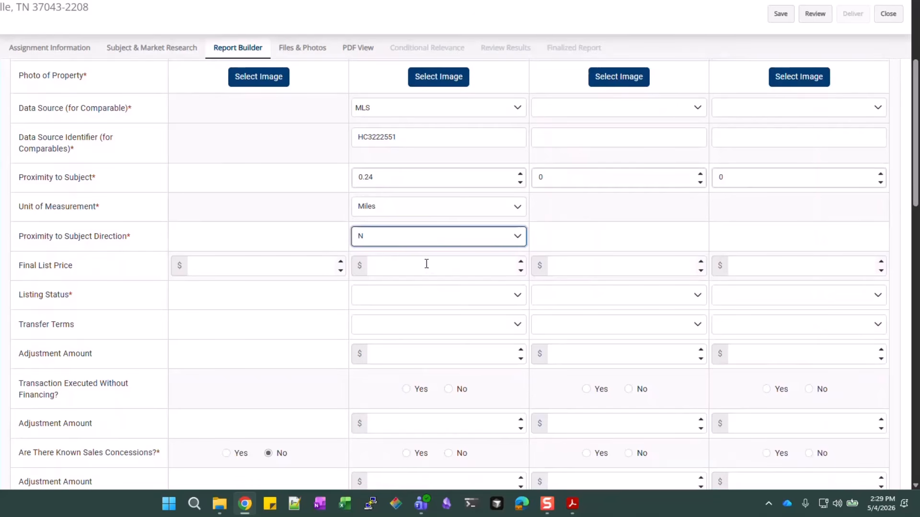
left_click(427, 264)
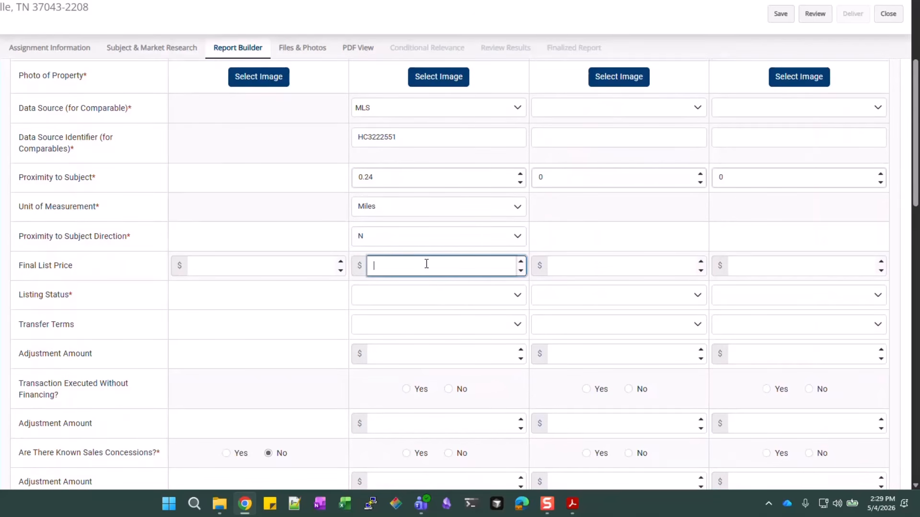
type("339,900")
left_click(426, 298)
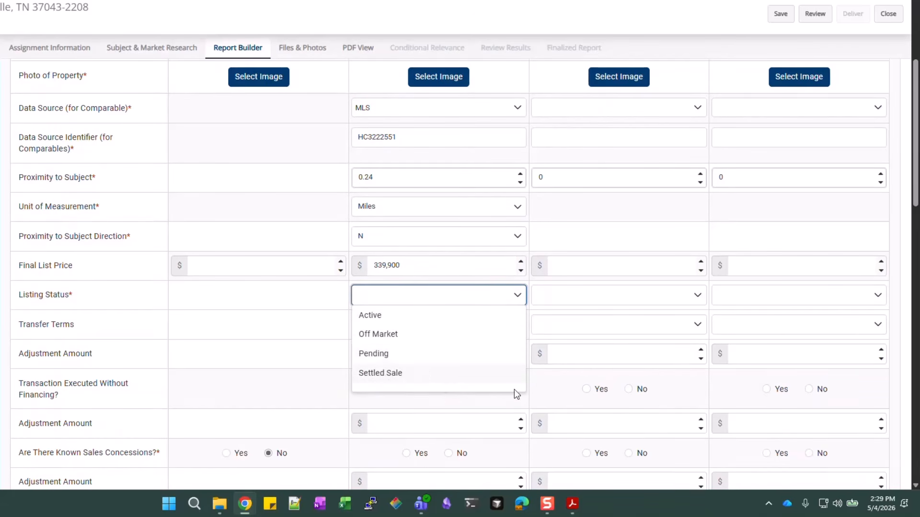
Mark Comp #1 as a Settled Sale with a 335,000 sale price
left_click(429, 373)
left_click(455, 327)
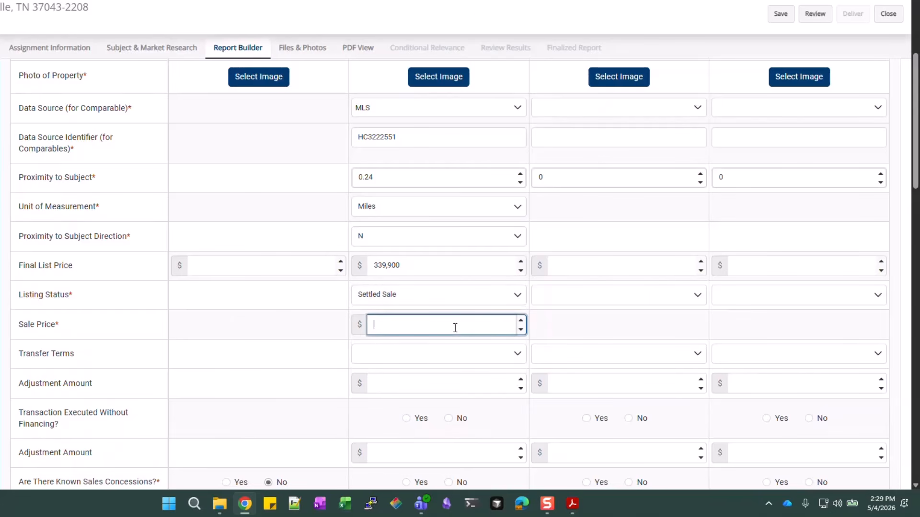
type("335,000")
Set Comp #1's transfer terms to Typically Motivated
left_click(462, 355)
scroll(401, 425, "down", 1)
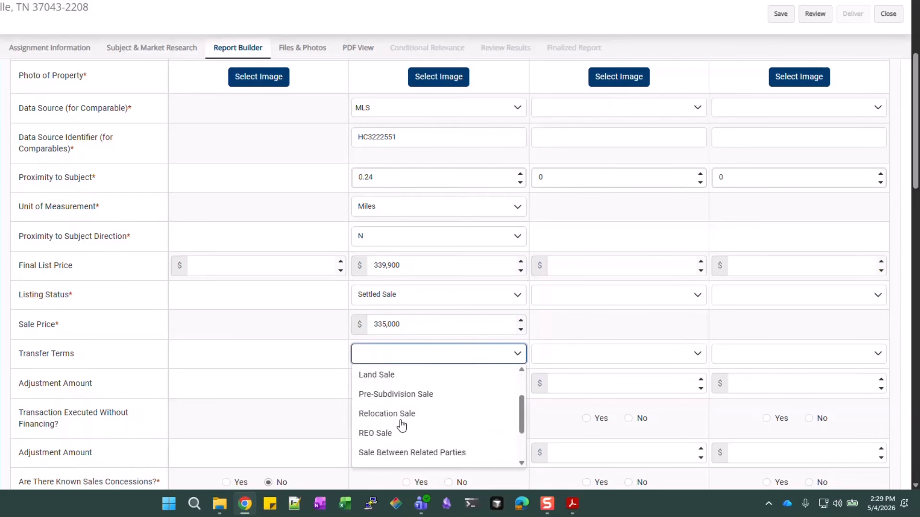
scroll(402, 426, "down", 1)
left_click(399, 435)
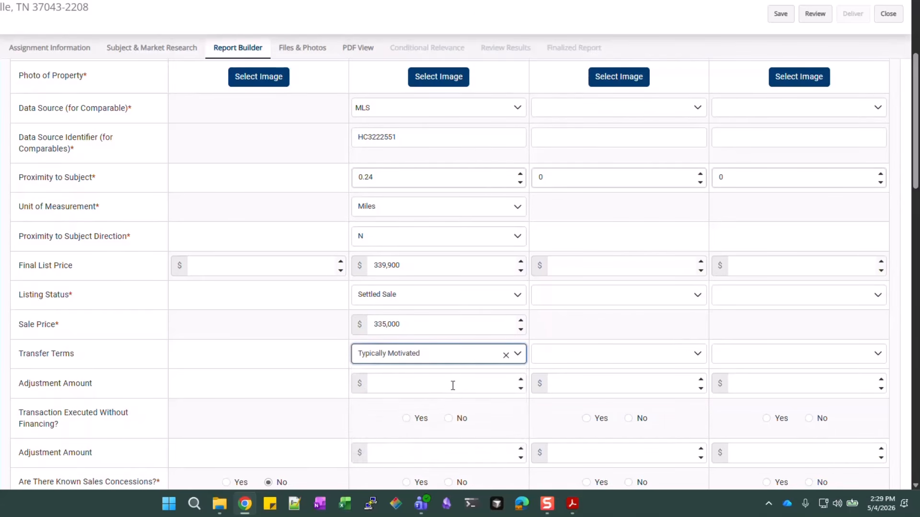
scroll(453, 386, "down", 1)
scroll(456, 371, "down", 1)
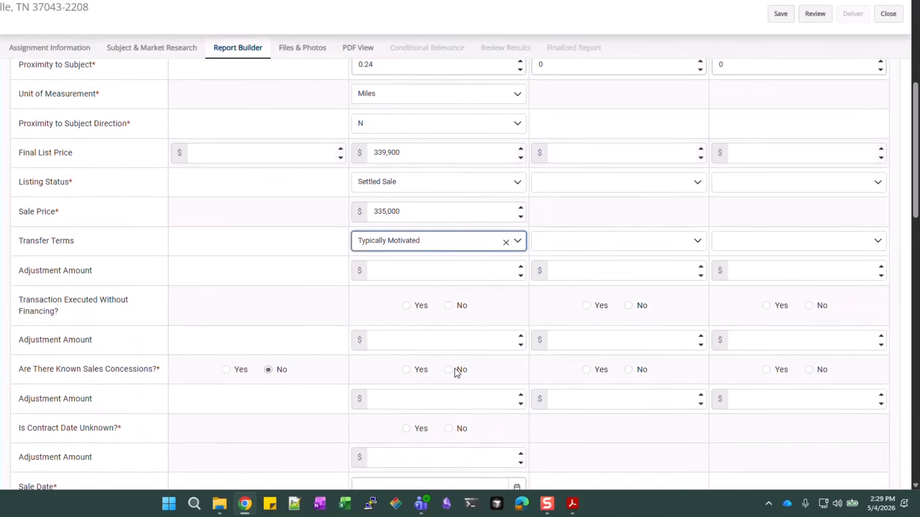
scroll(478, 314, "down", 1)
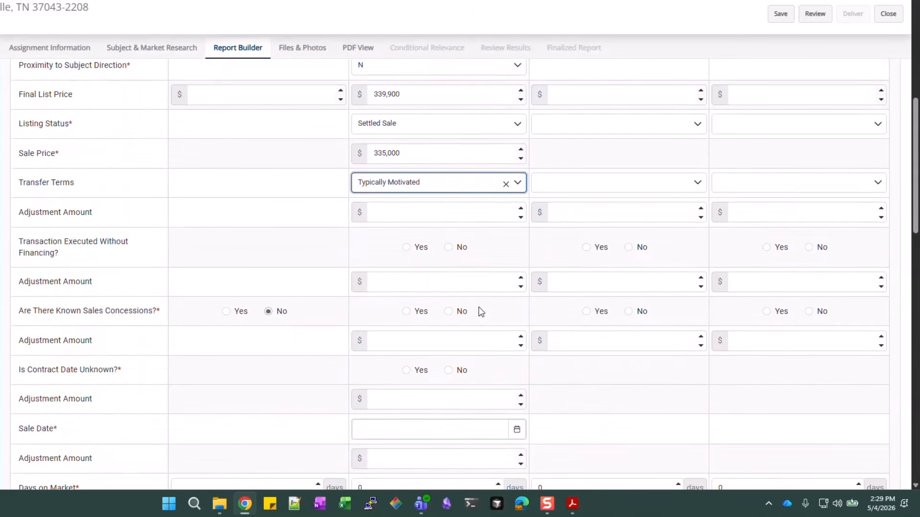
scroll(477, 289, "down", 1)
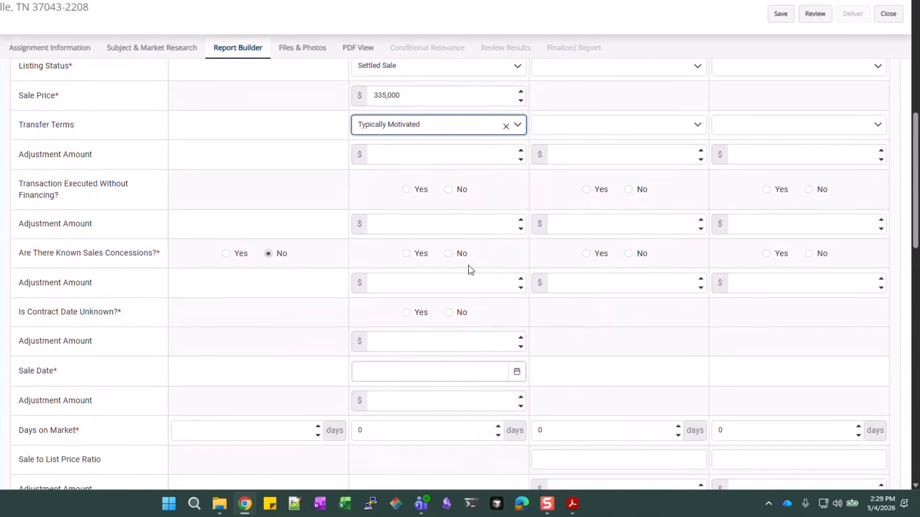
Record known sales concessions of 1,500 for Comp #1
left_click(418, 256)
left_click(413, 284)
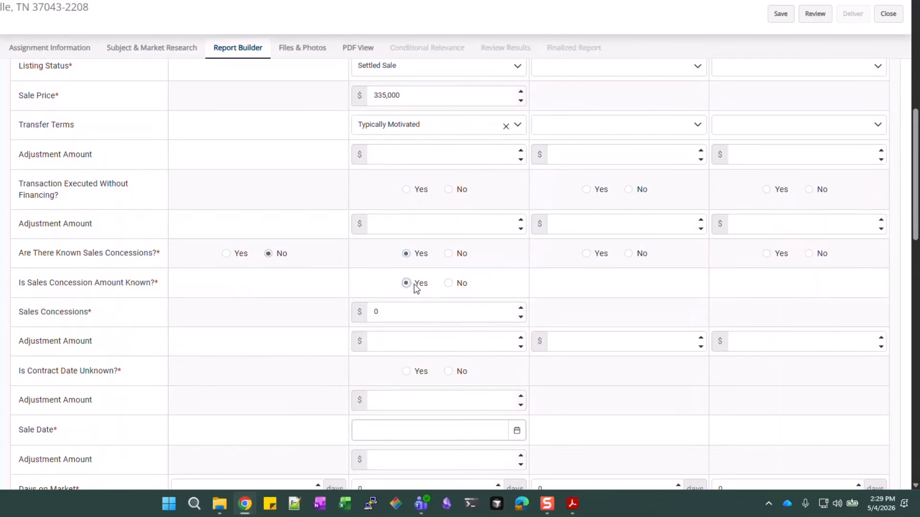
left_click(441, 315)
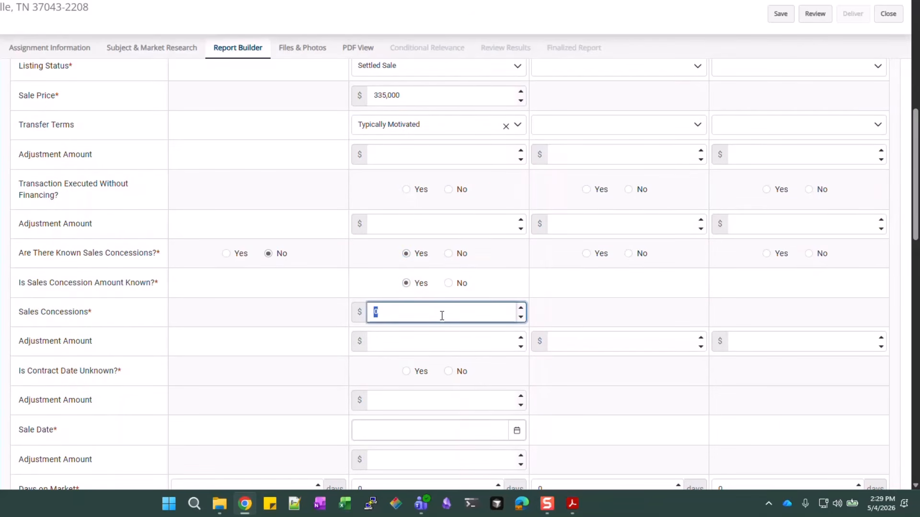
type("1500")
left_click(538, 308)
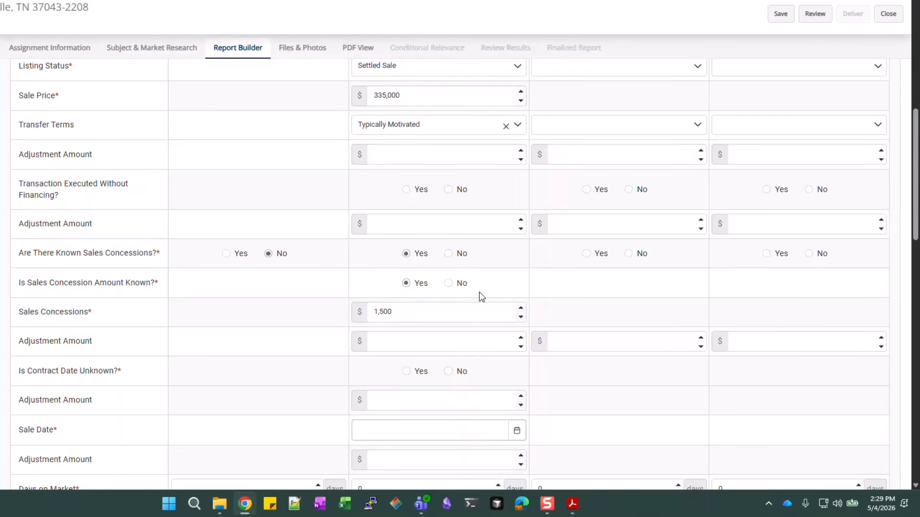
scroll(479, 291, "down", 3)
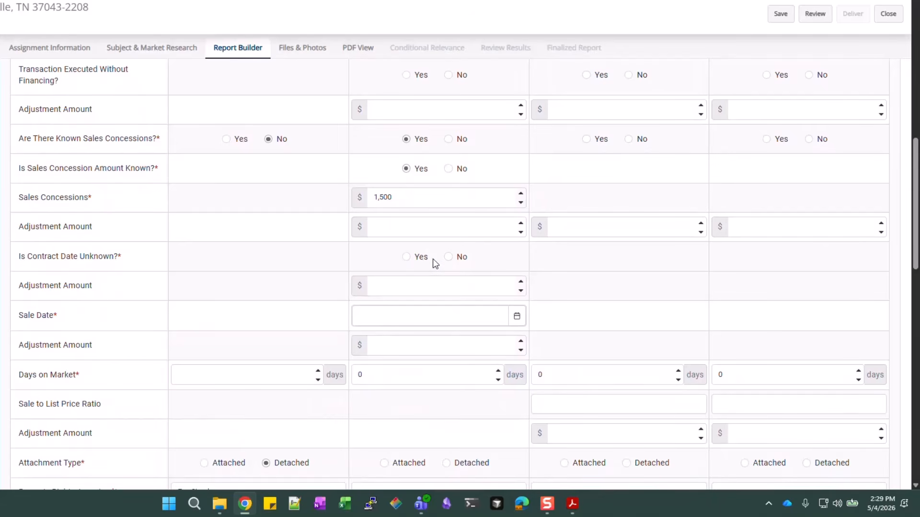
Mark Comp #1's contract date as known and enter 11/17/2025
left_click(460, 259)
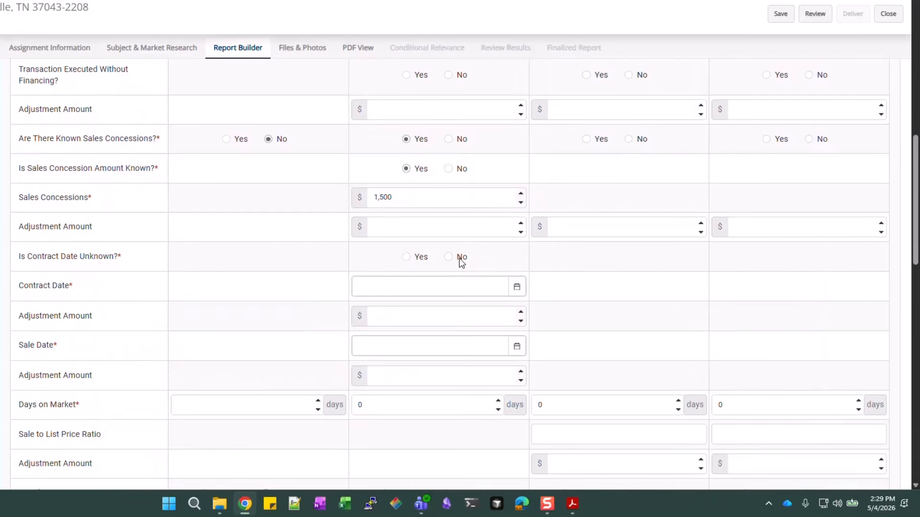
left_click(421, 283)
type("11")
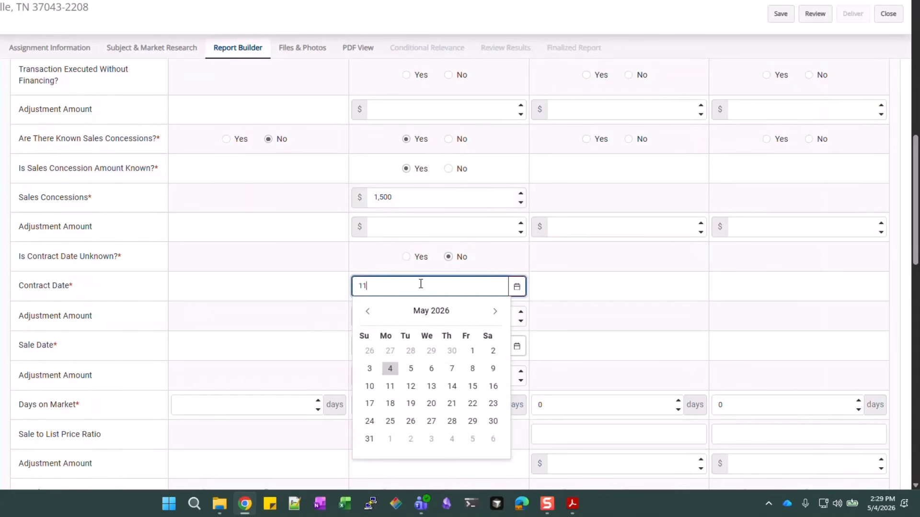
type("/17/2025")
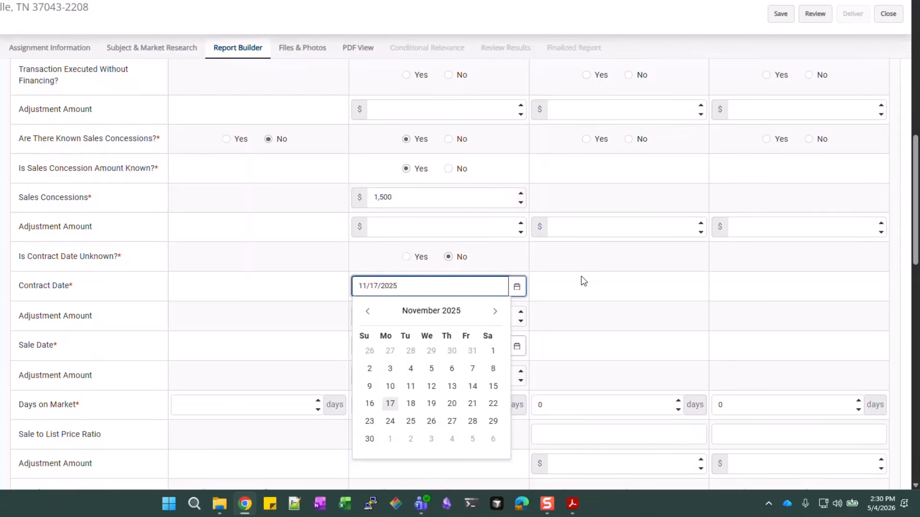
left_click(546, 279)
scroll(460, 281, "down", 1)
Enter 12/26/2025 as Comp #1's sale date
scroll(460, 281, "down", 1)
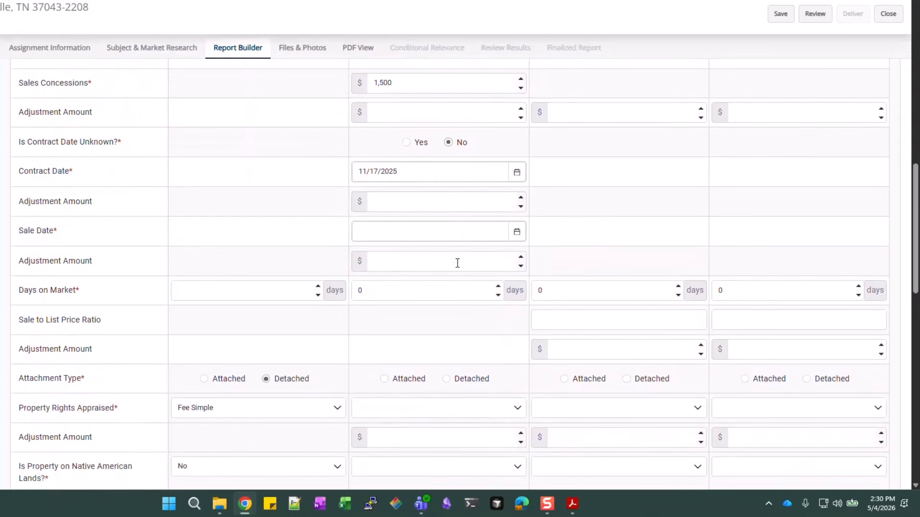
left_click(461, 229)
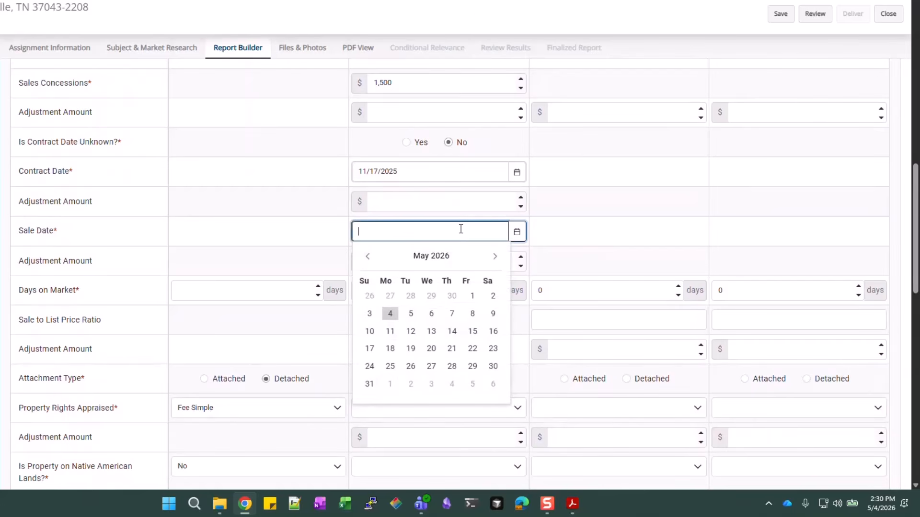
type("12/26/2025")
left_click(658, 202)
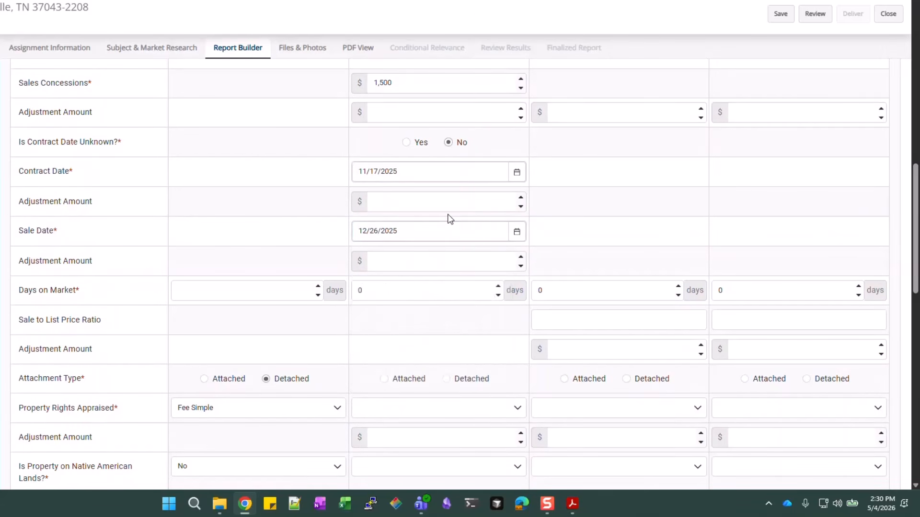
scroll(449, 218, "down", 1)
Give Comp #1 39 days on market, Detached attachment and Fee Simple property rights
left_click(435, 230)
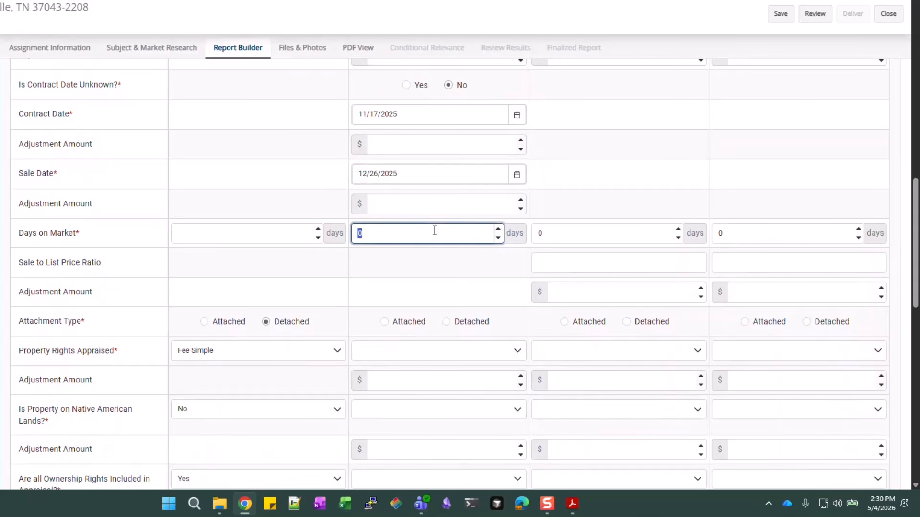
type("39")
scroll(434, 231, "down", 1)
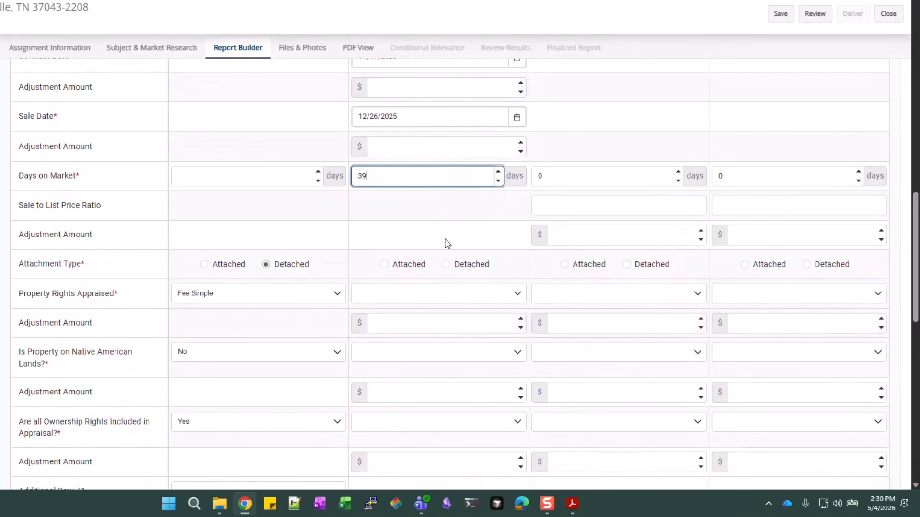
left_click(446, 265)
scroll(449, 269, "down", 1)
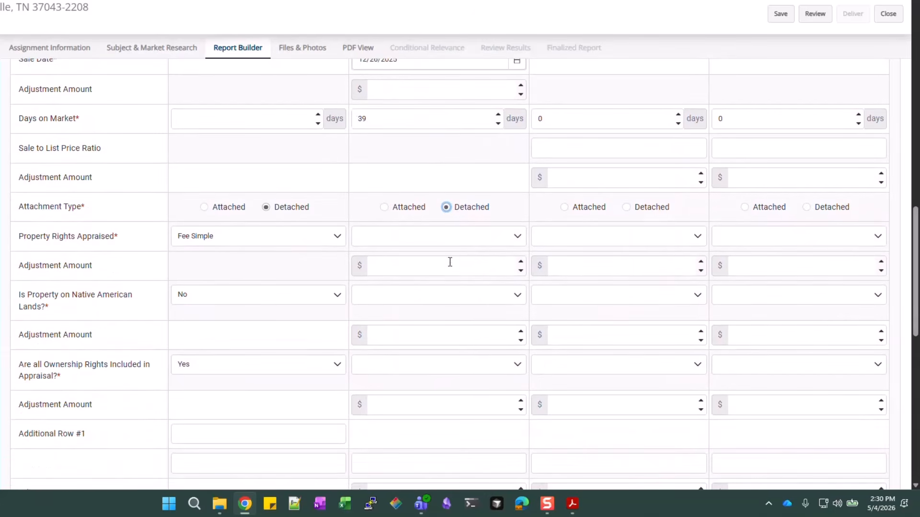
left_click(439, 245)
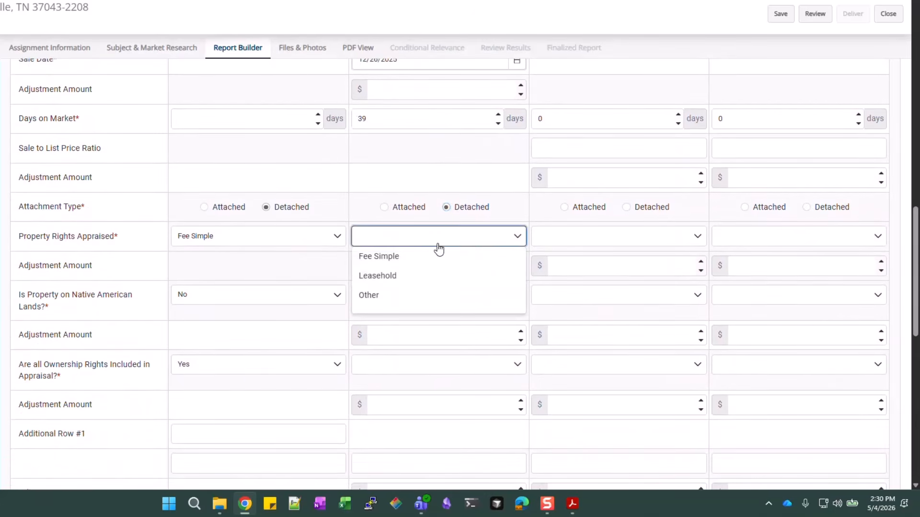
left_click(408, 258)
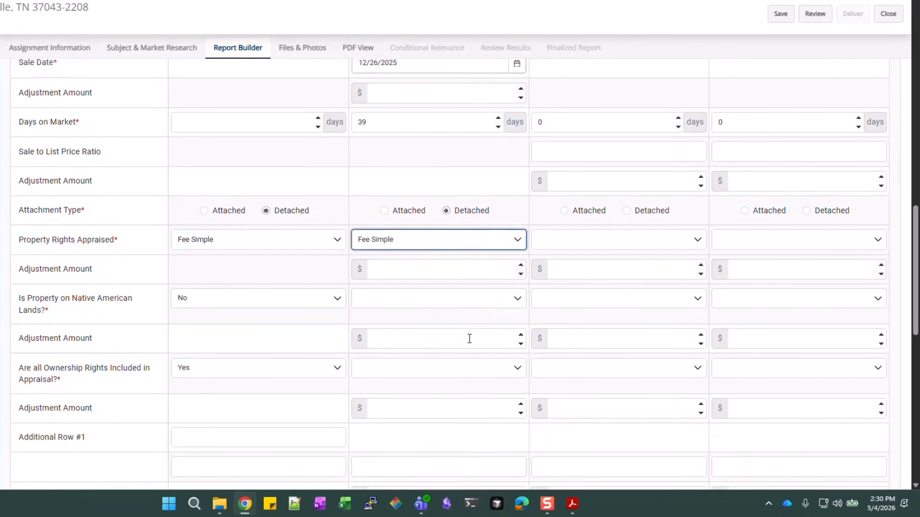
scroll(469, 336, "up", 11)
scroll(470, 339, "up", 5)
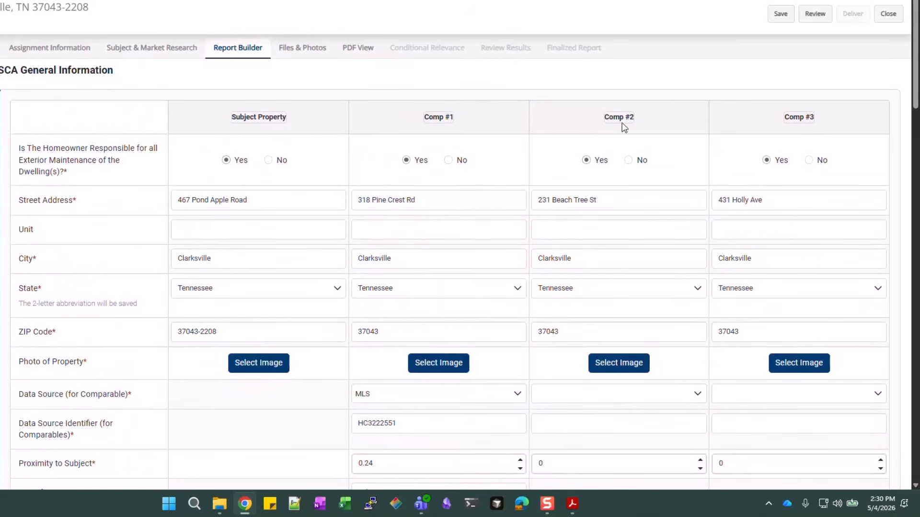
Set Comp #2's data source to MLS and begin its HC identifier
scroll(620, 265, "down", 3)
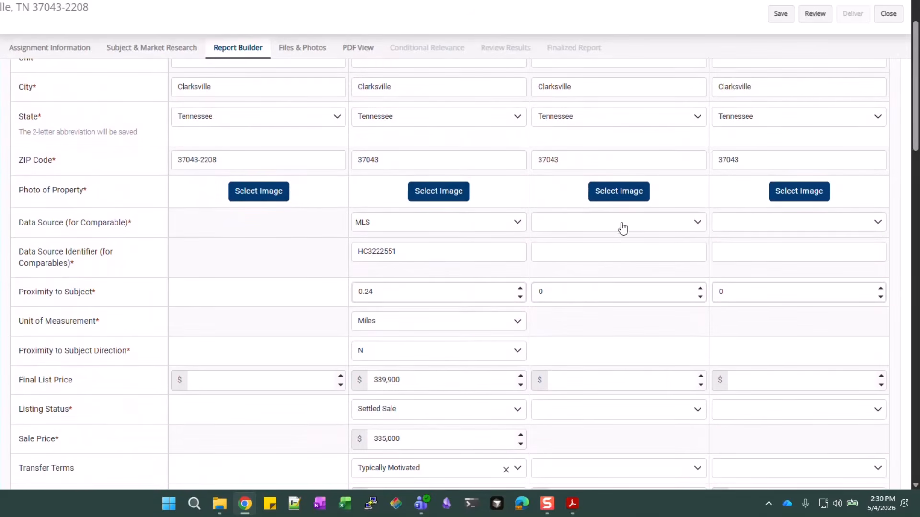
left_click(623, 228)
scroll(567, 321, "down", 5)
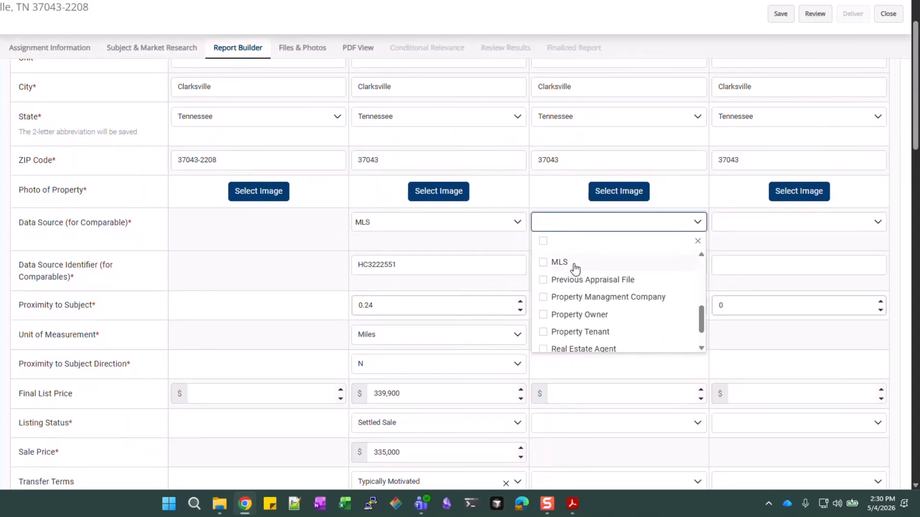
left_click(575, 263)
left_click(669, 277)
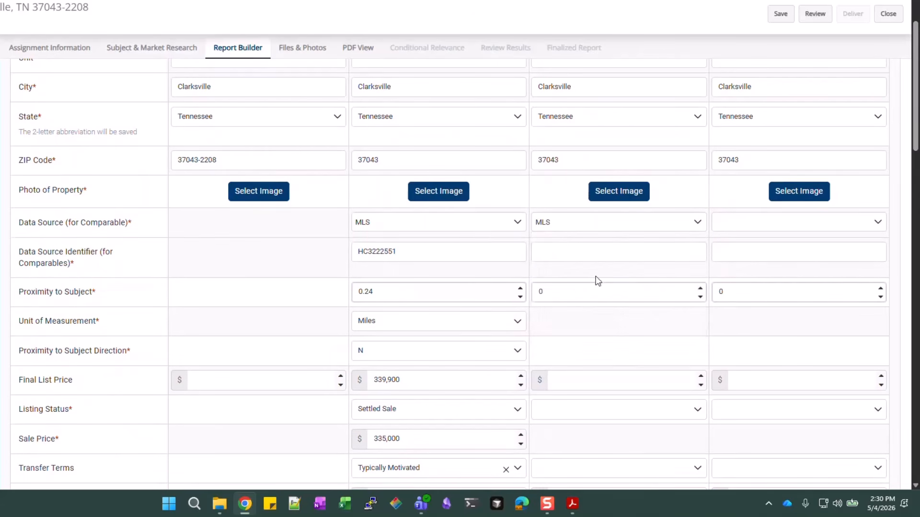
left_click(565, 251)
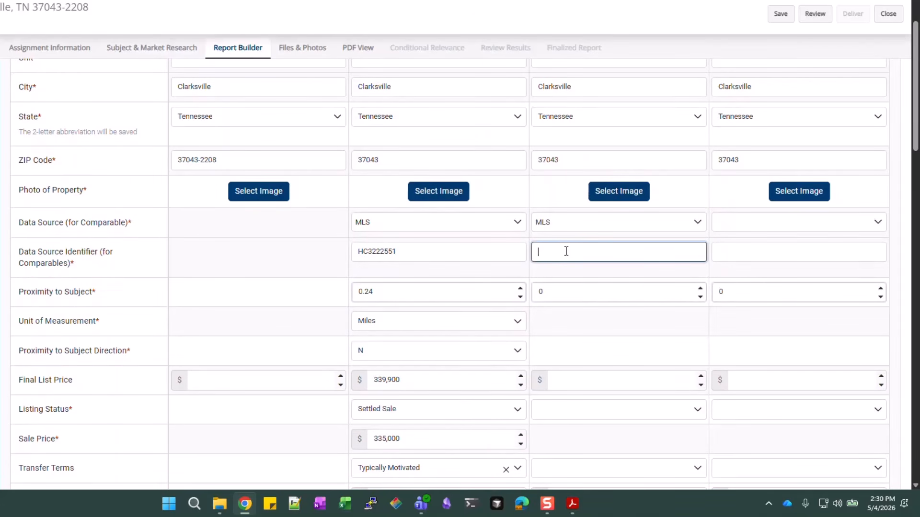
type("HC3183023")
Set Comp #2's proximity to 0.16 Miles E and type 35000 as its final list price
left_click(564, 299)
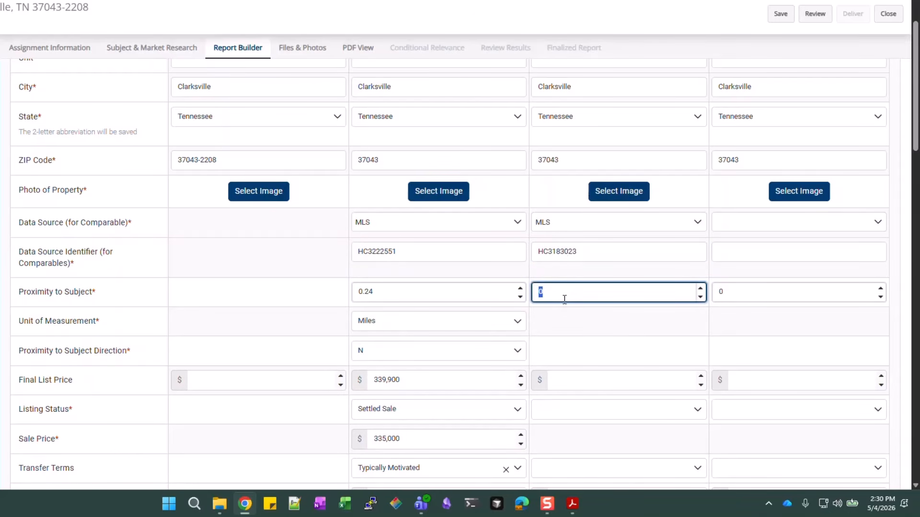
type("0.16")
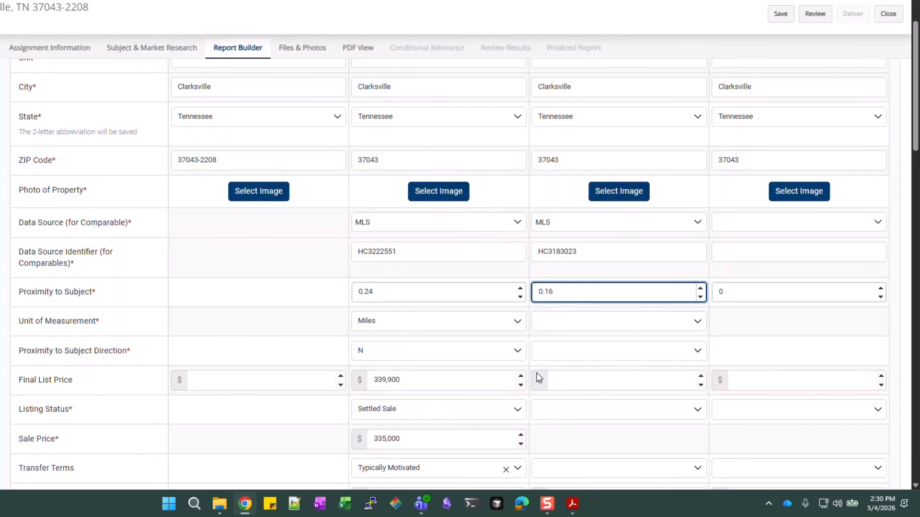
left_click(592, 323)
left_click(575, 344)
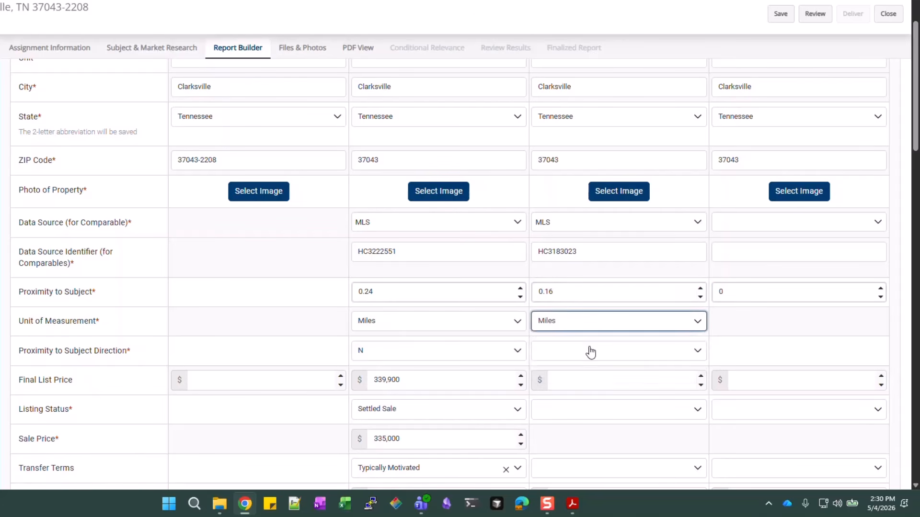
left_click(590, 351)
left_click(583, 376)
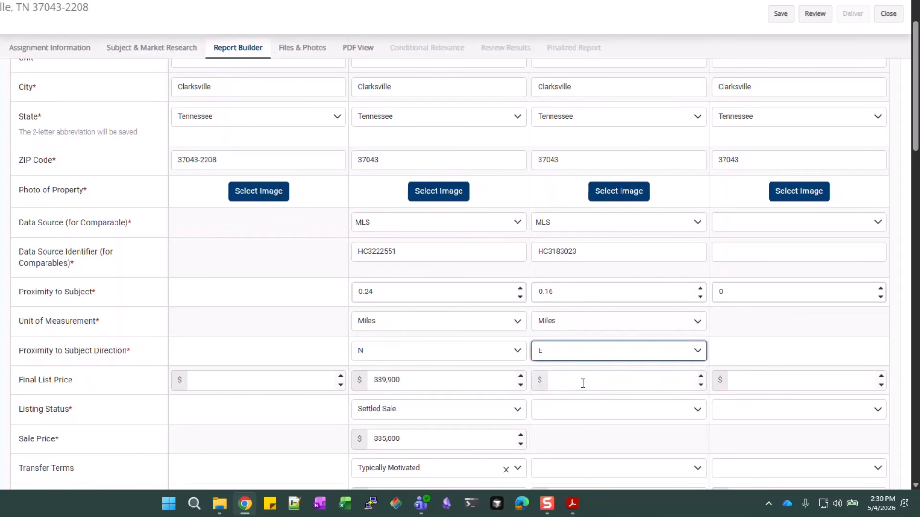
left_click(583, 382)
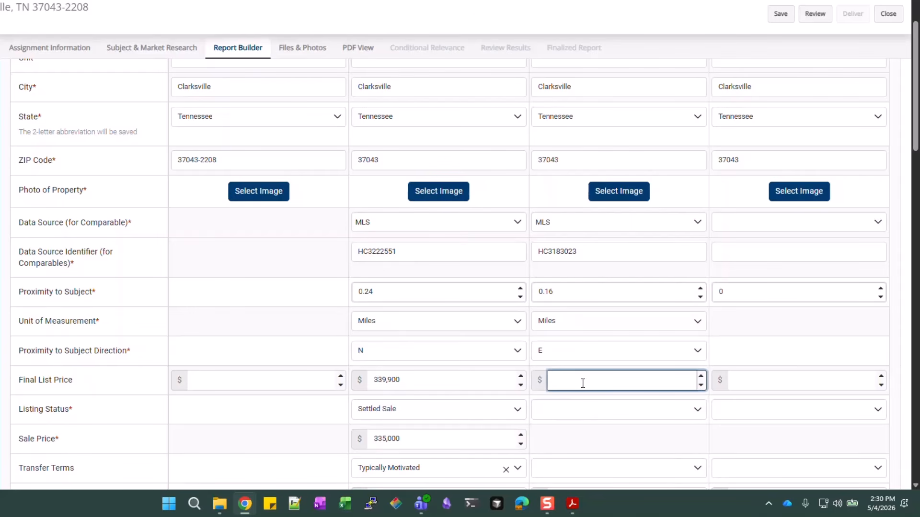
type("35000")
Mark Comp #2 as a Settled Sale with a 350,000 sale price
left_click(566, 411)
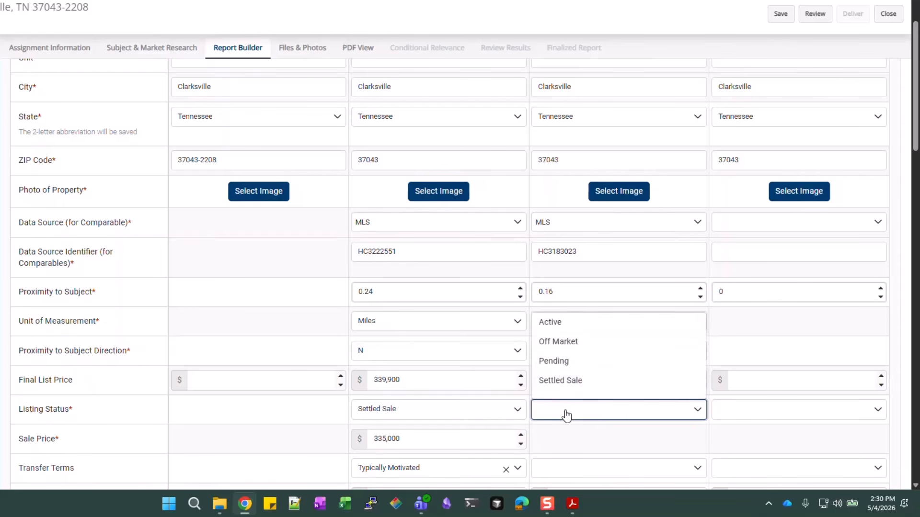
left_click(577, 386)
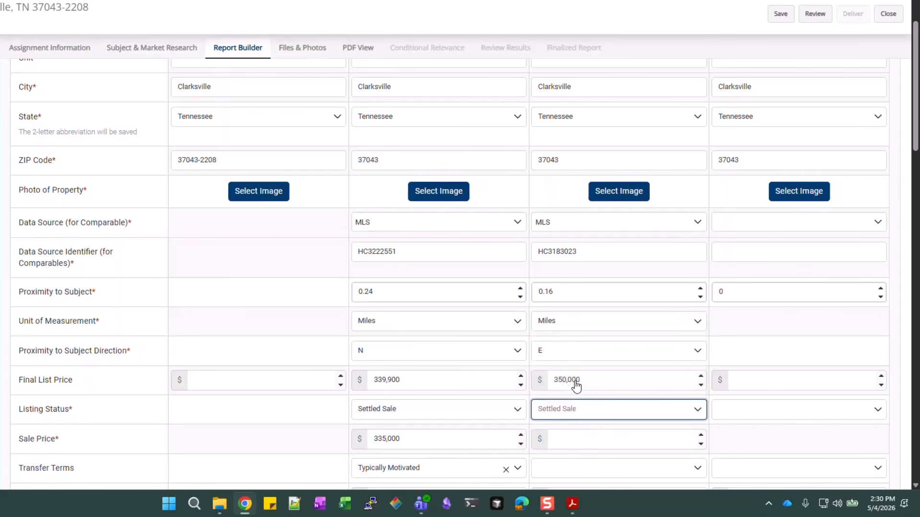
left_click(601, 441)
type("3")
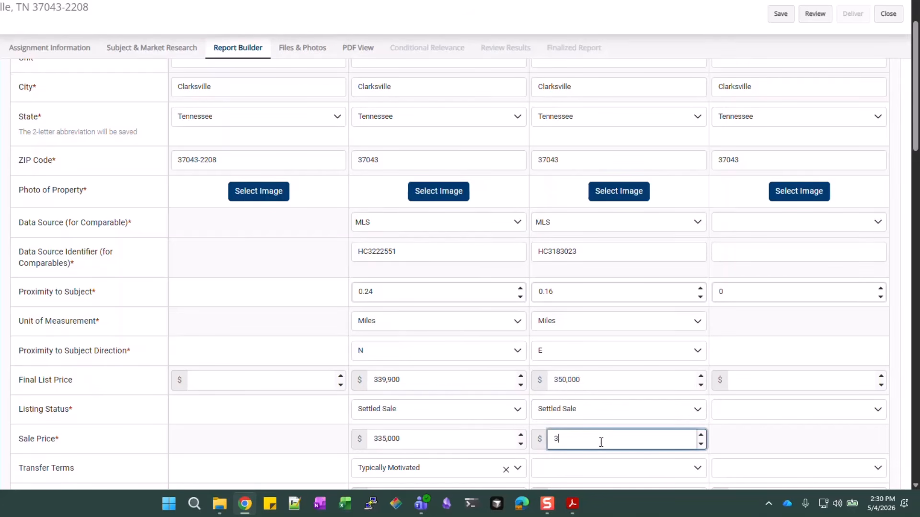
type("50,000")
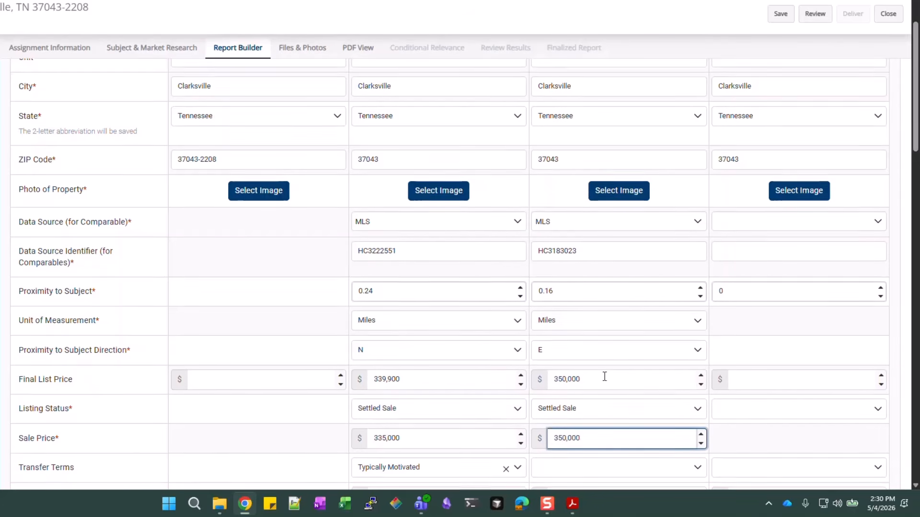
Set Comp #2's transfer terms to Typically Motivated
scroll(604, 376, "down", 2)
left_click(607, 355)
scroll(560, 431, "down", 1)
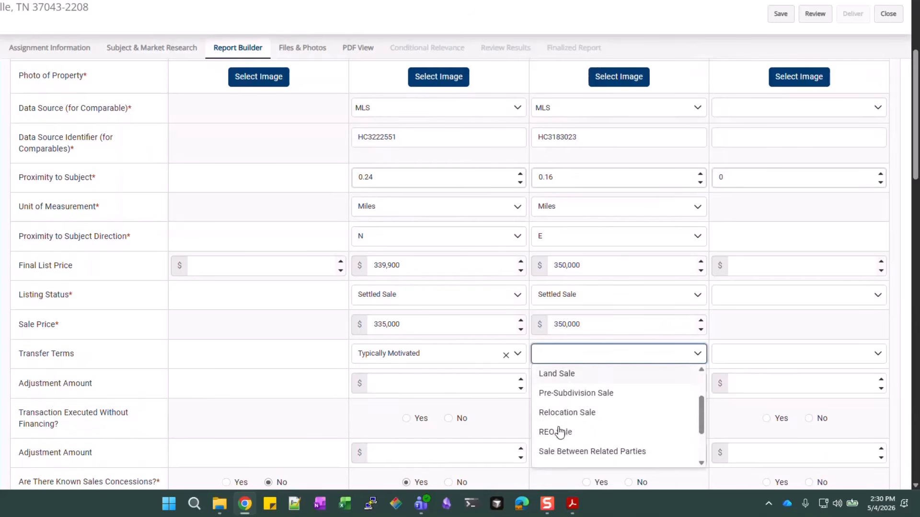
scroll(559, 431, "down", 1)
left_click(561, 431)
scroll(577, 383, "down", 1)
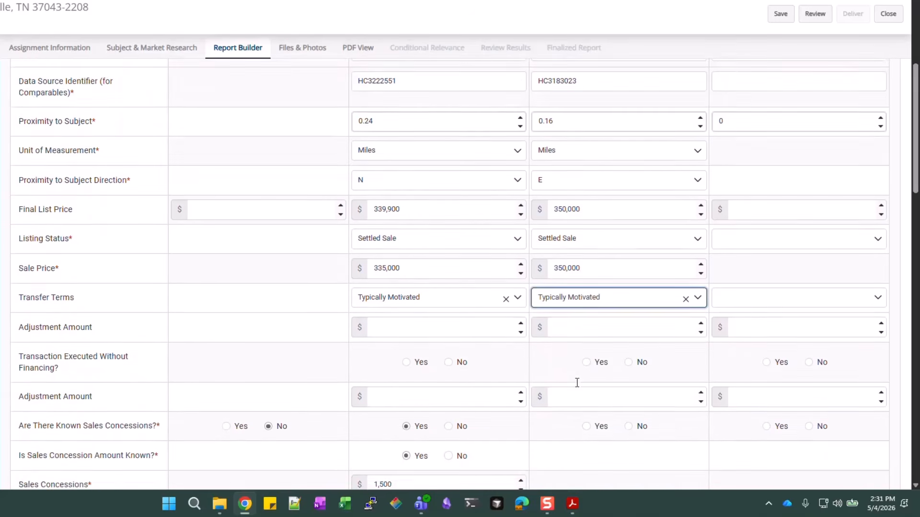
scroll(577, 383, "down", 1)
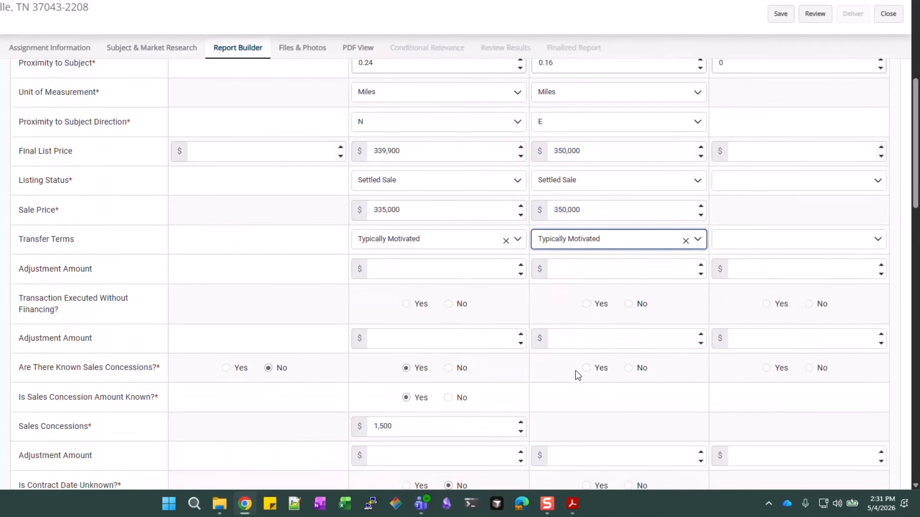
Record known sales concessions of 2,500 for Comp #2
left_click(596, 373)
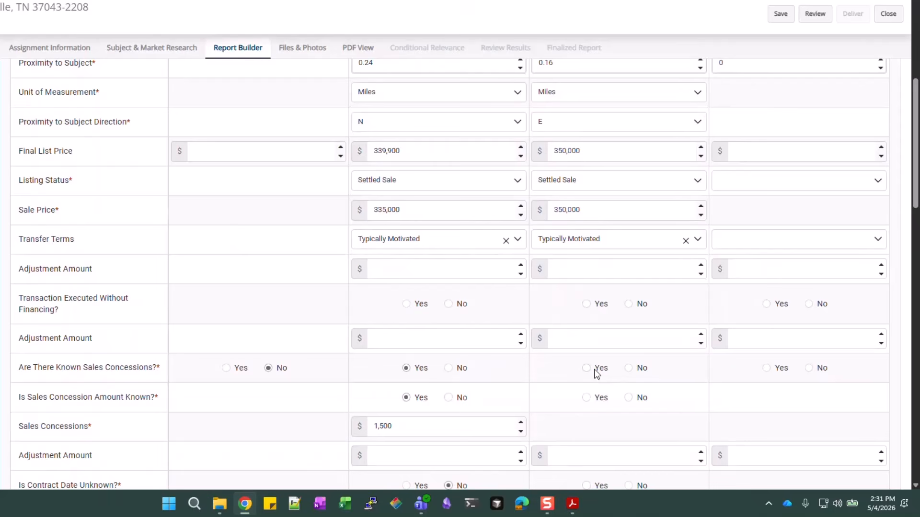
left_click(599, 398)
left_click(615, 425)
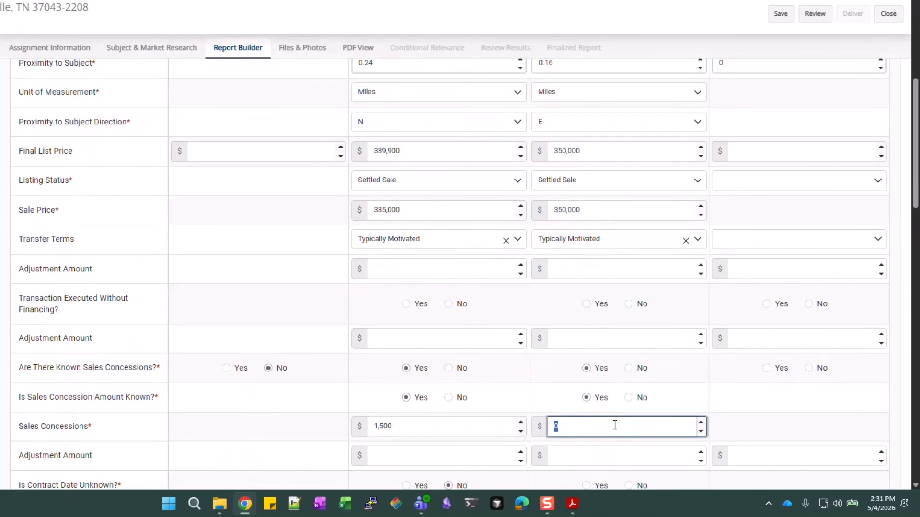
type("2500")
scroll(626, 329, "down", 2)
scroll(627, 322, "down", 1)
scroll(614, 320, "down", 1)
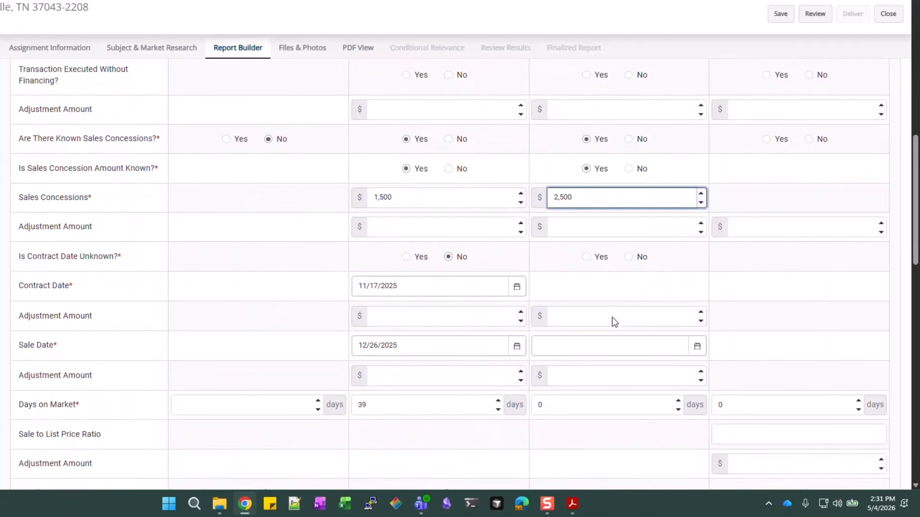
Enter Comp #2's contract date 11/15/2025 and sale date 01/02/2026
left_click(628, 258)
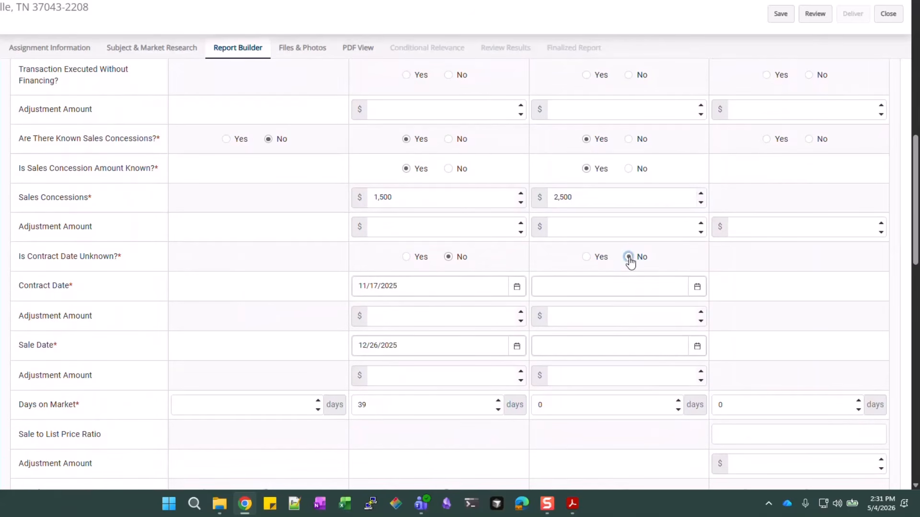
left_click(622, 280)
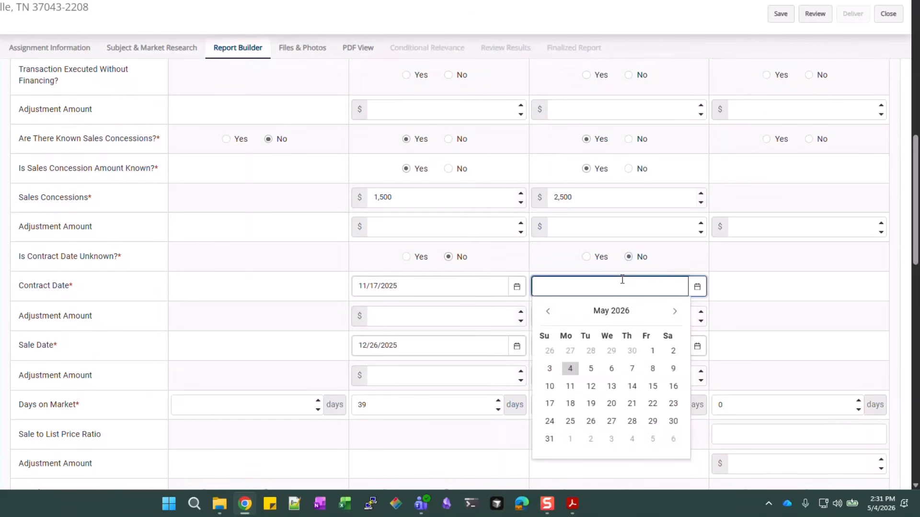
type("11/15/2025")
key("Return")
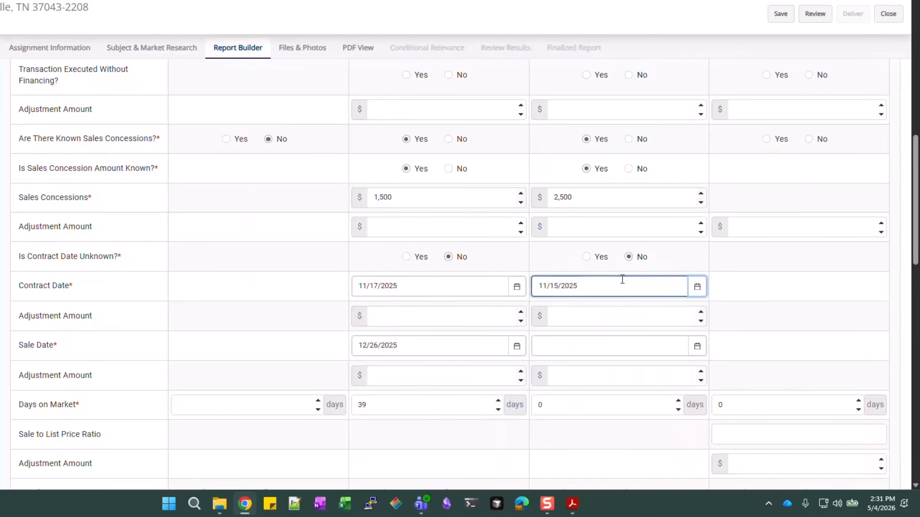
left_click(596, 348)
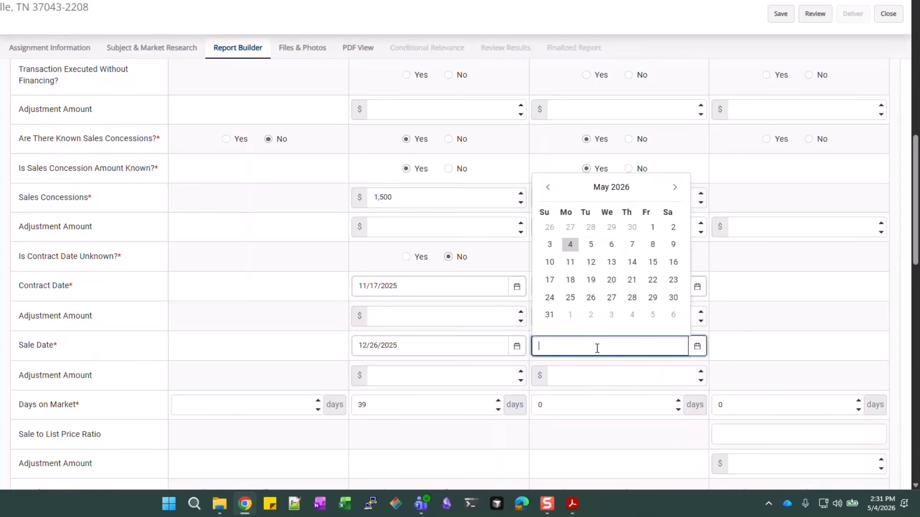
type("01/02/2026")
key("Return")
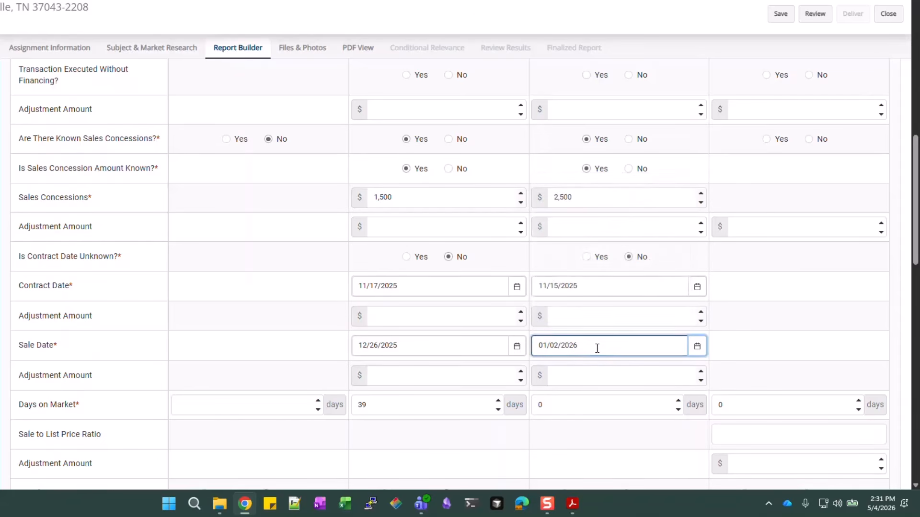
Give Comp #2 50 days on market, Detached attachment and Fee Simple property rights
scroll(597, 348, "down", 3)
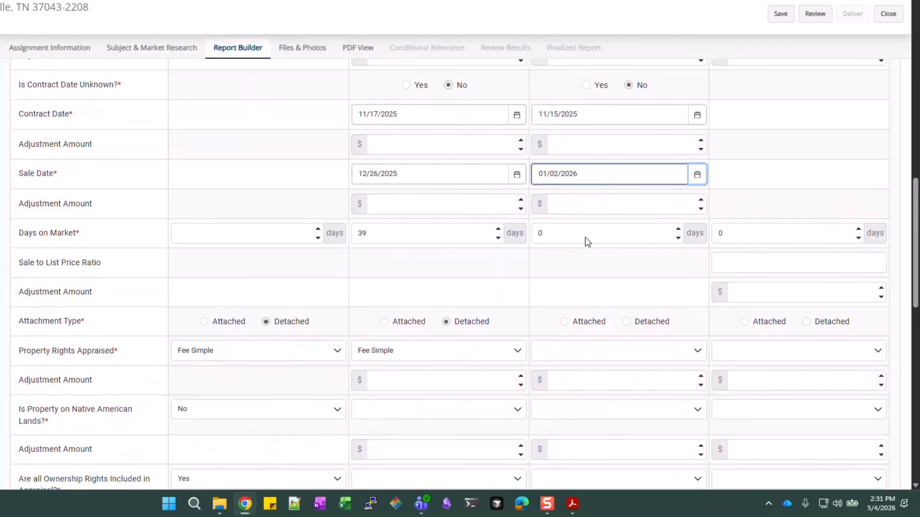
left_click(586, 239)
double_click(584, 236)
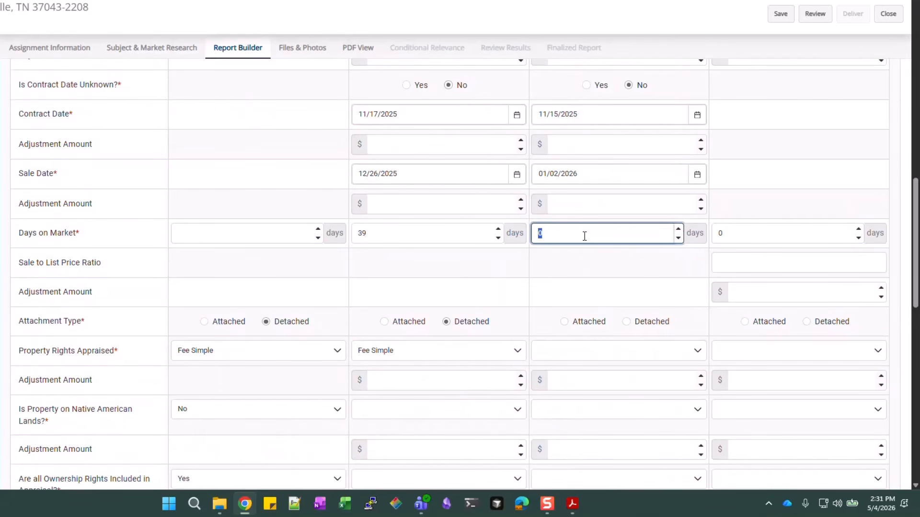
type("50")
left_click(639, 321)
scroll(637, 320, "down", 3)
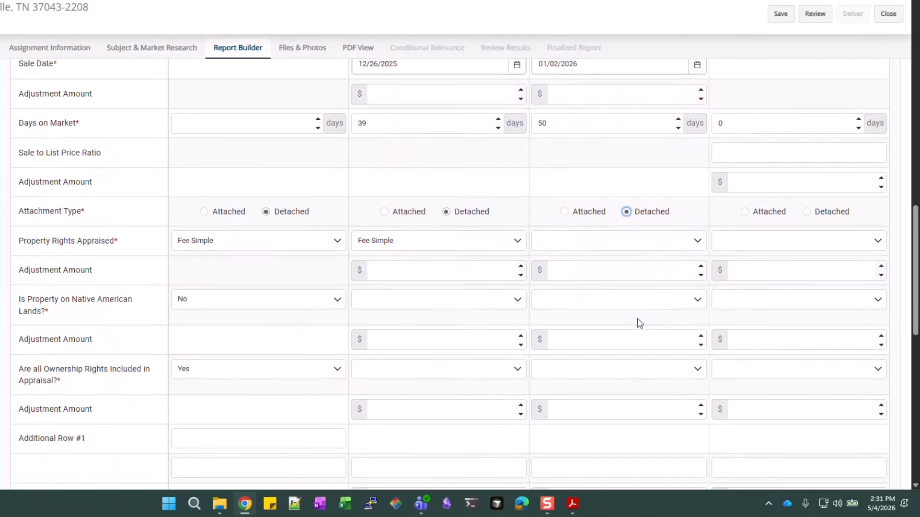
left_click(642, 240)
left_click(558, 257)
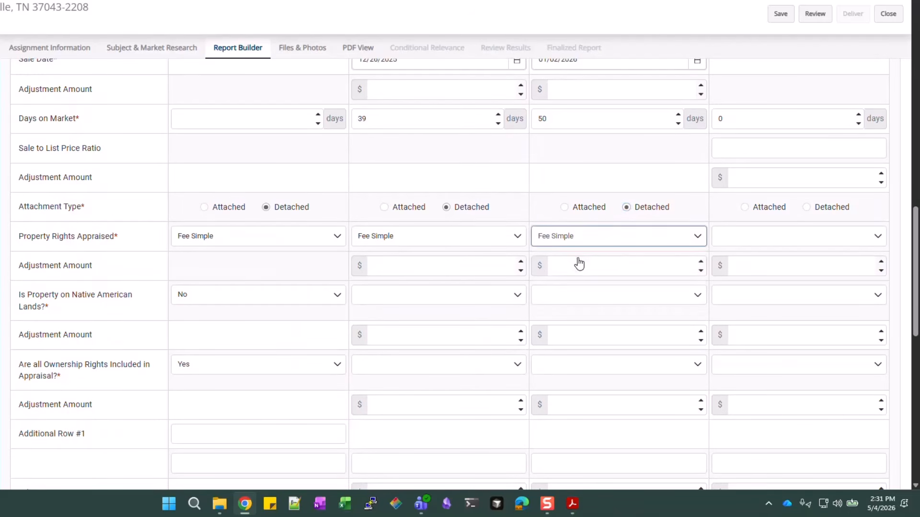
scroll(596, 308, "down", 8)
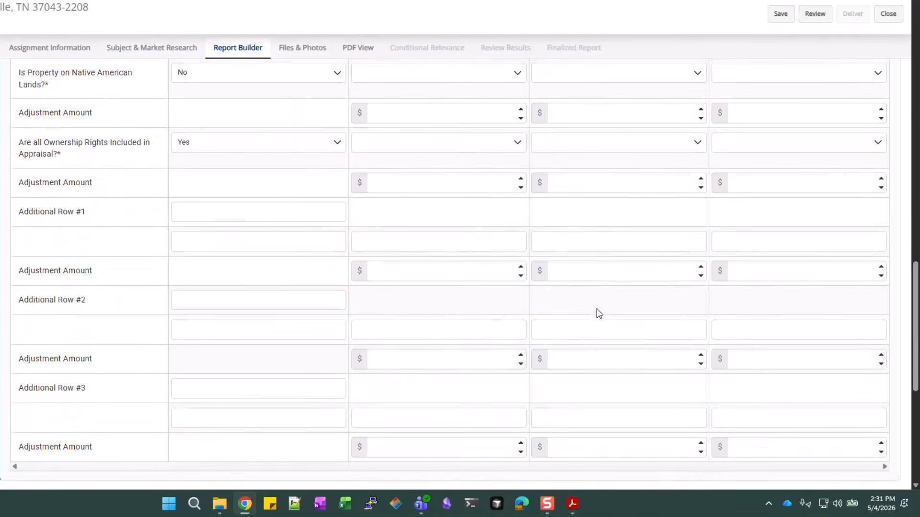
scroll(596, 308, "up", 3)
scroll(597, 309, "up", 20)
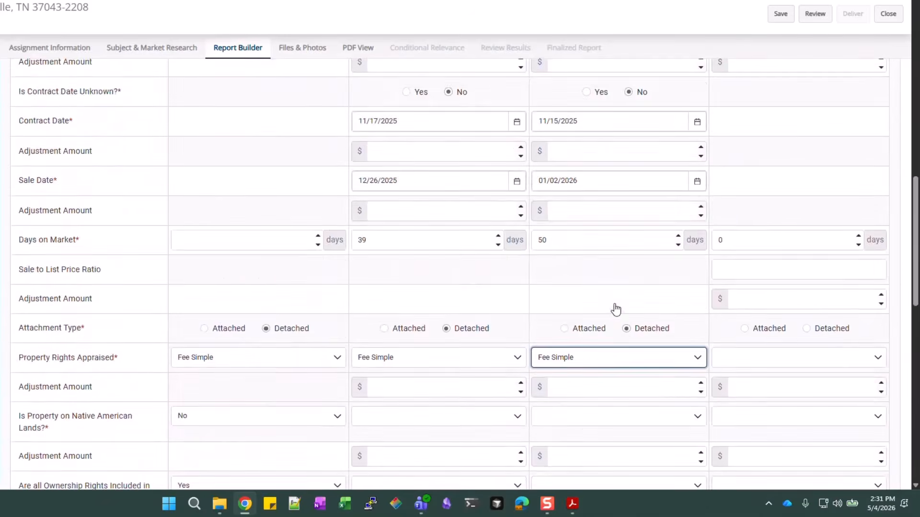
Set Comp #3's data source to MLS with identifier HC1234889
scroll(623, 302, "up", 3)
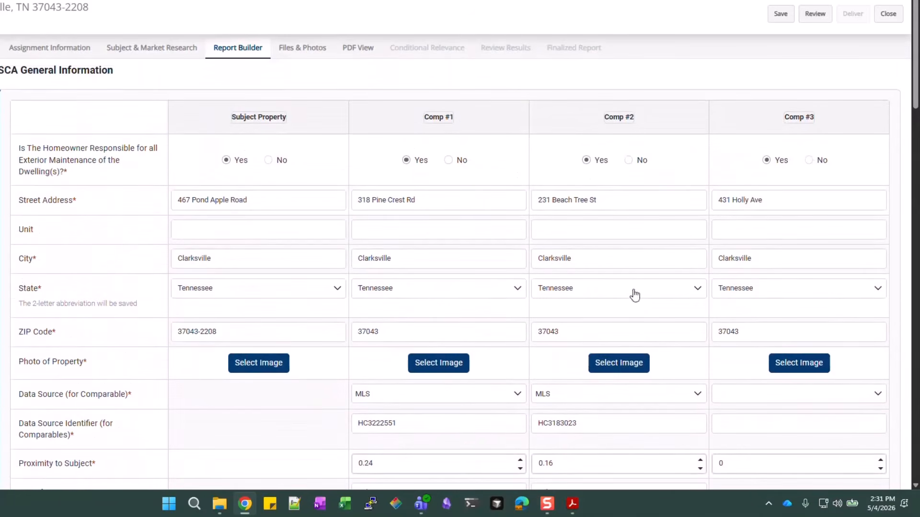
scroll(780, 260, "down", 4)
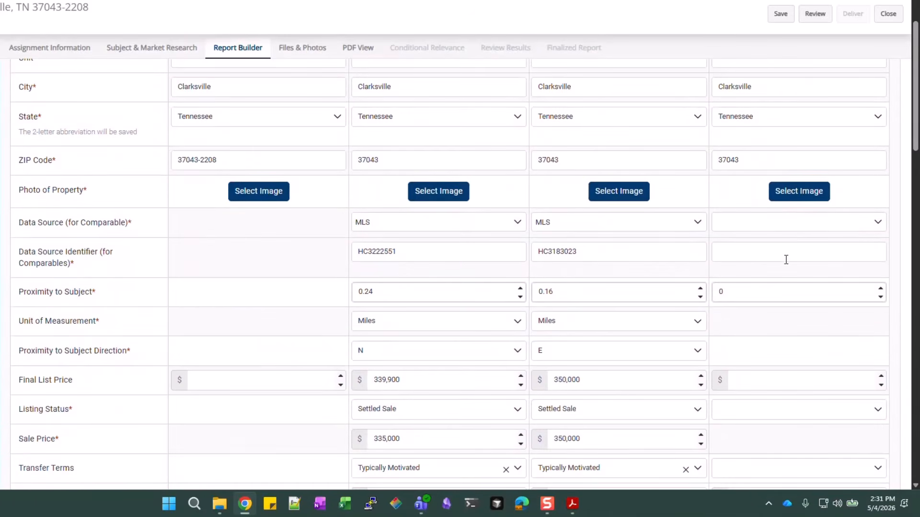
left_click(817, 229)
scroll(752, 301, "down", 3)
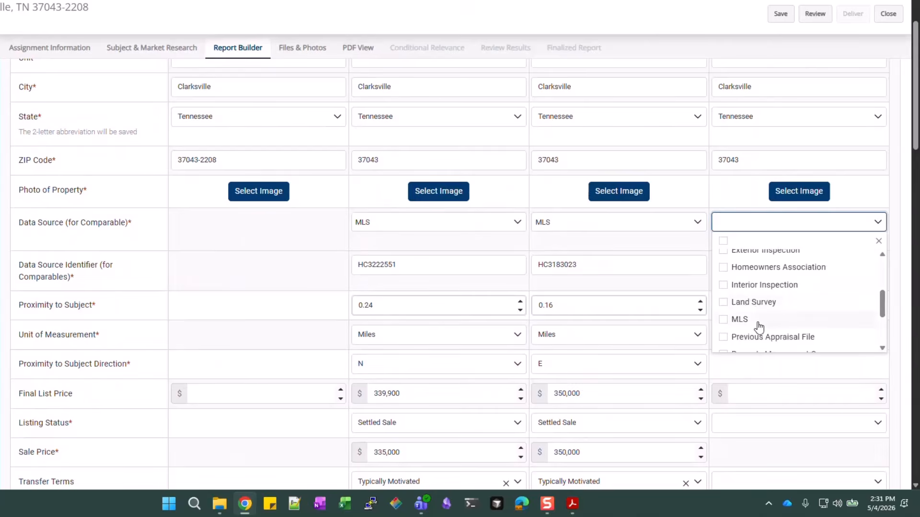
left_click(912, 261)
scroll(896, 275, "up", 7)
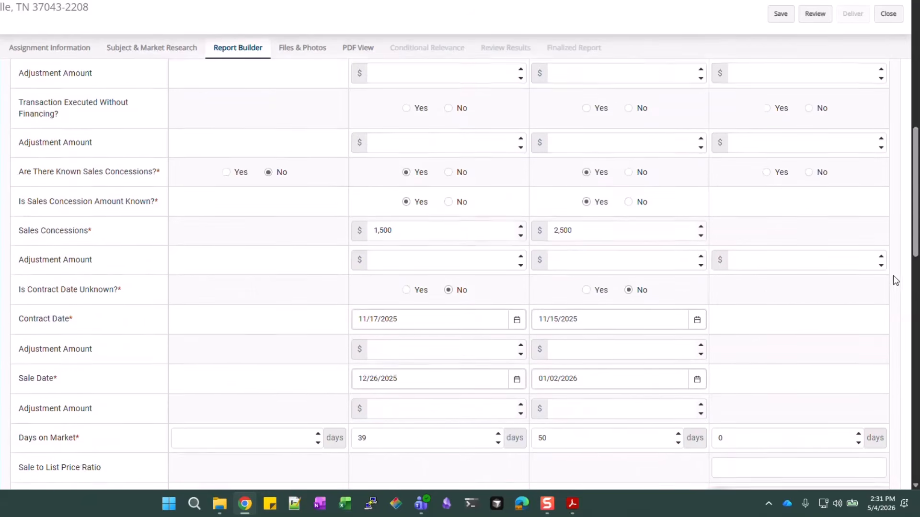
left_click(782, 275)
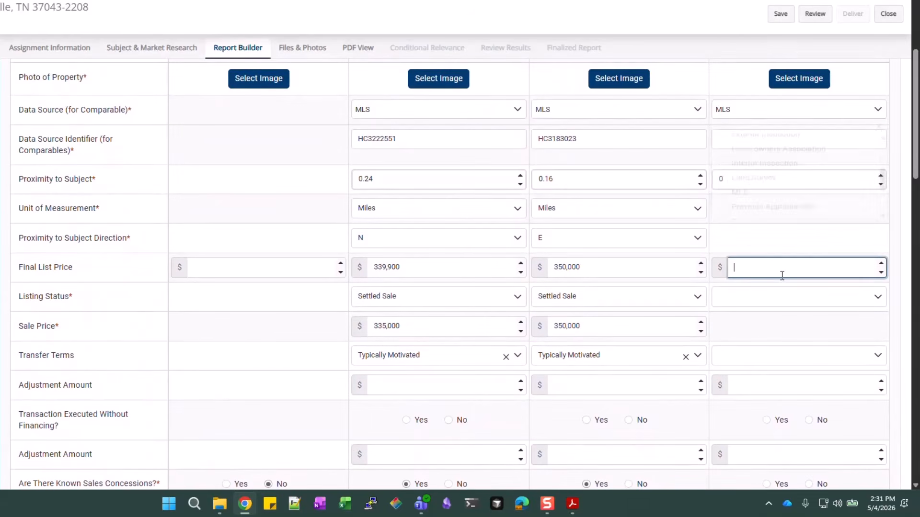
left_click(761, 140)
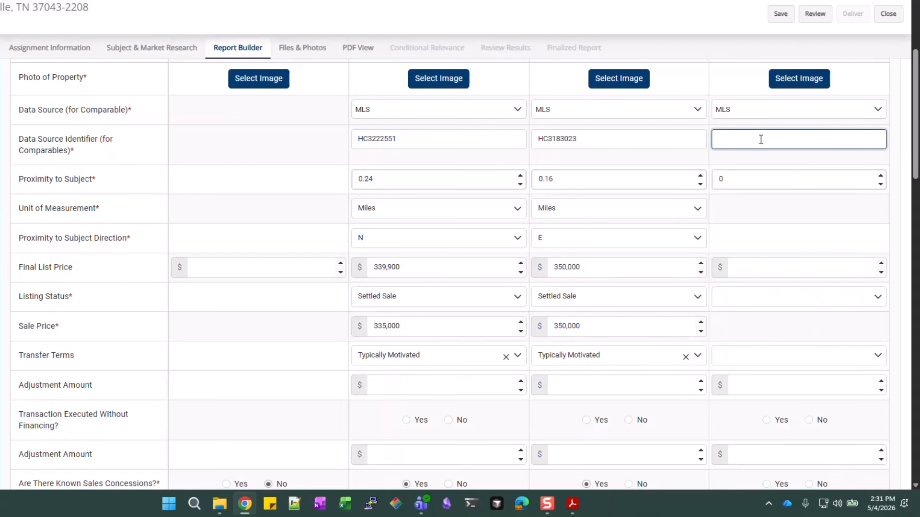
type("HC12348895")
Set Comp #3's proximity to the subject as 0.42 Miles NE
double_click(751, 177)
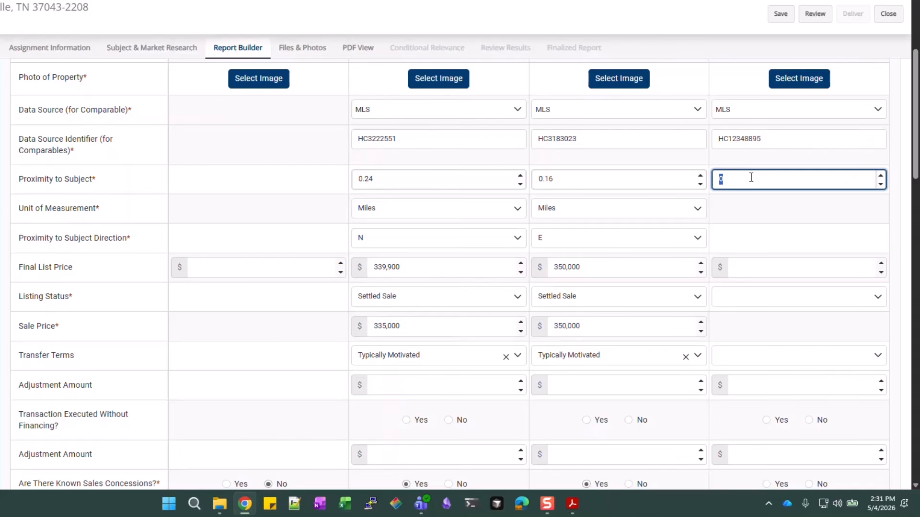
type("0.42")
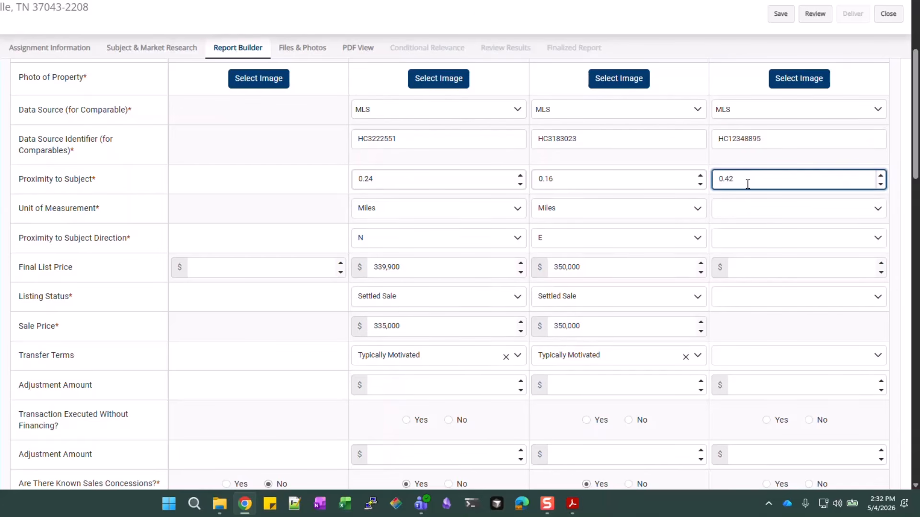
left_click(751, 213)
left_click(751, 230)
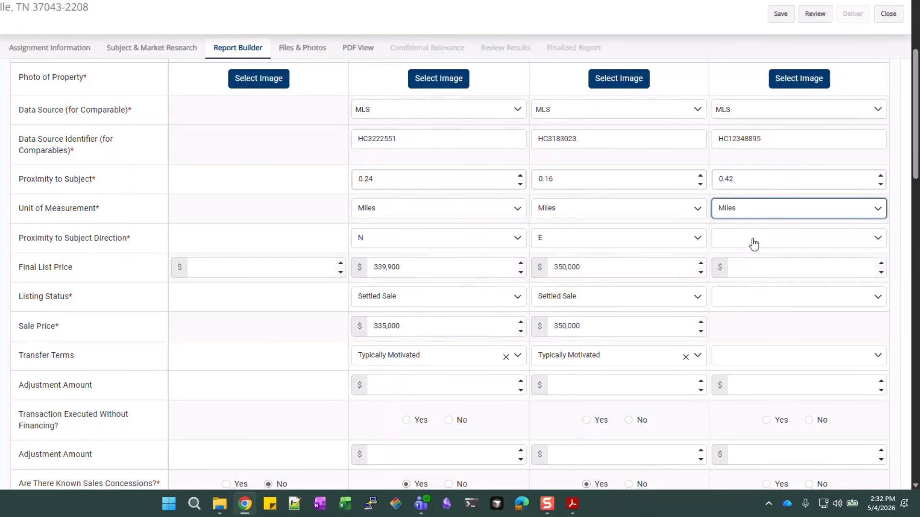
left_click(751, 241)
left_click(744, 301)
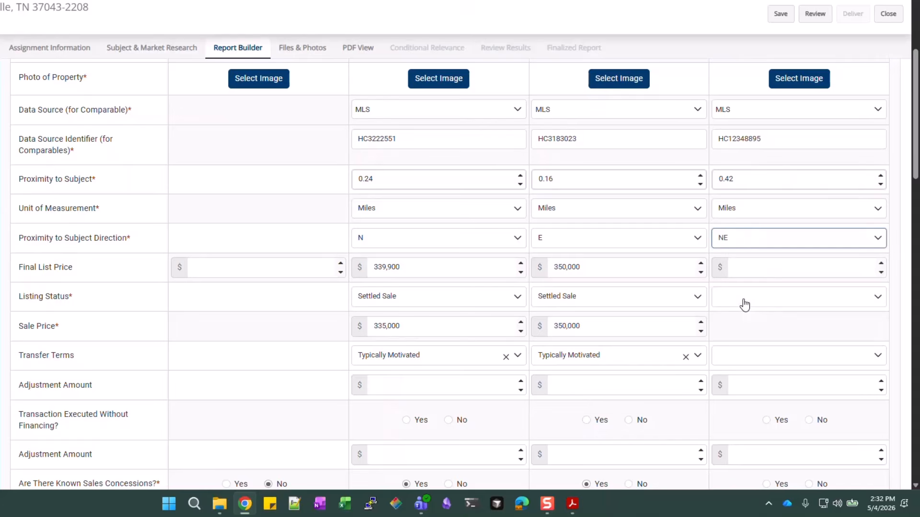
Enter Comp #3's 364,900 list price and record it as a Settled Sale at 364,900
left_click(754, 269)
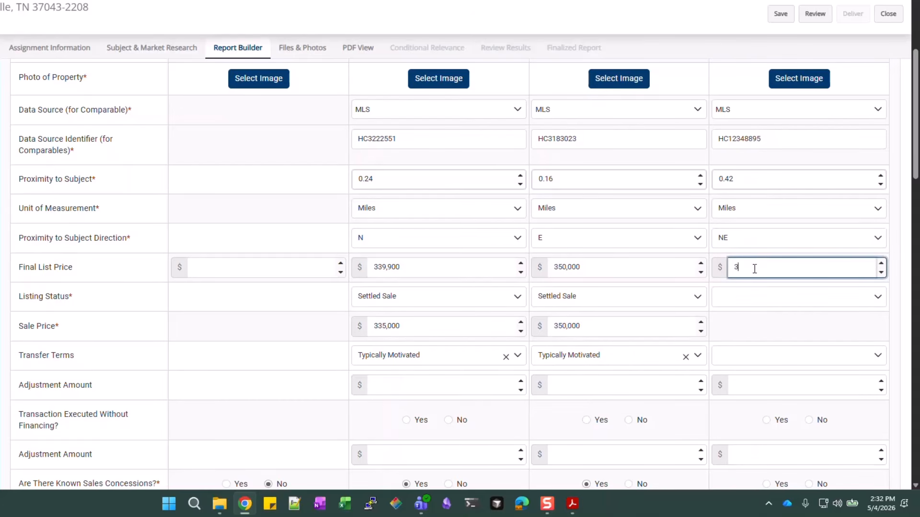
type("3649000")
key("BackSpace")
left_click(760, 301)
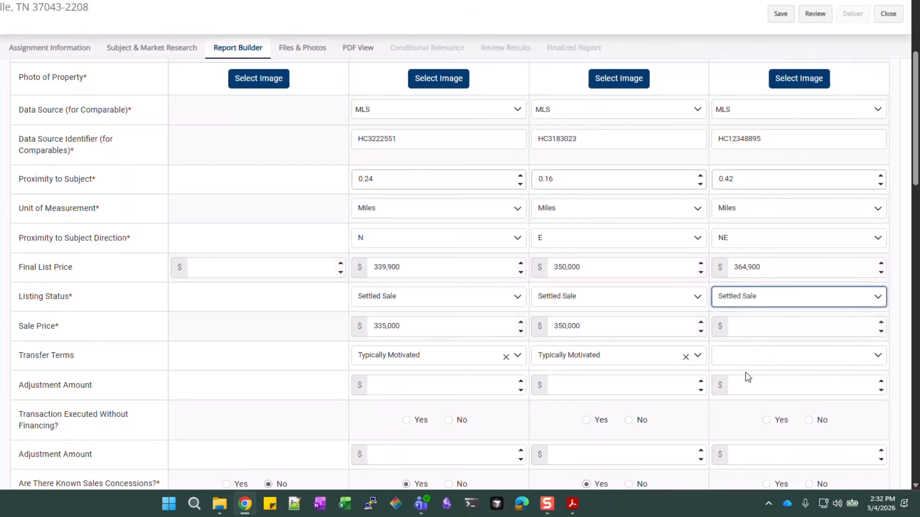
left_click(759, 326)
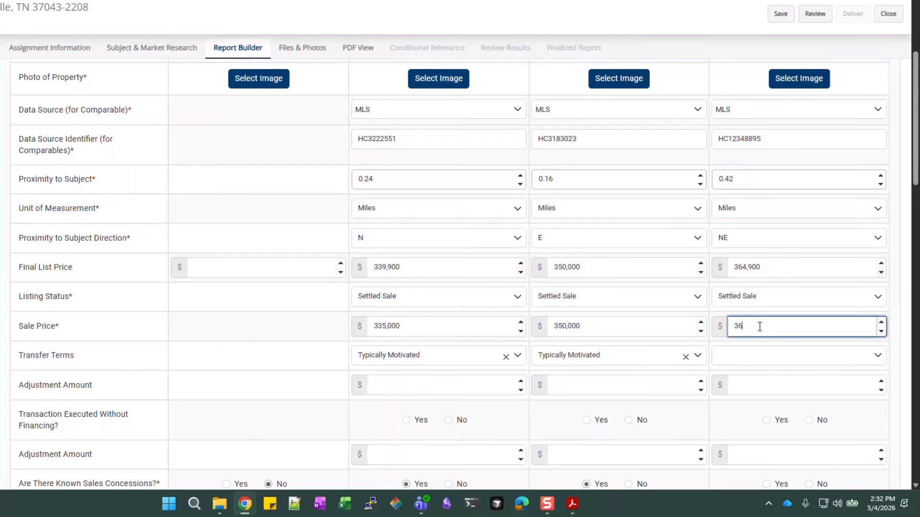
type("364,900")
Set Comp #3's transfer terms to Typically Motivated
left_click(756, 359)
scroll(756, 413, "down", 1)
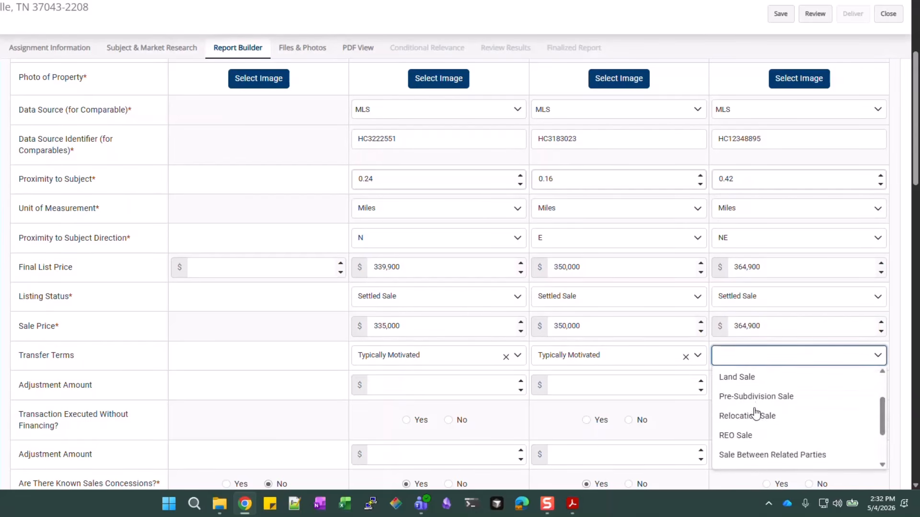
scroll(756, 413, "down", 2)
left_click(750, 436)
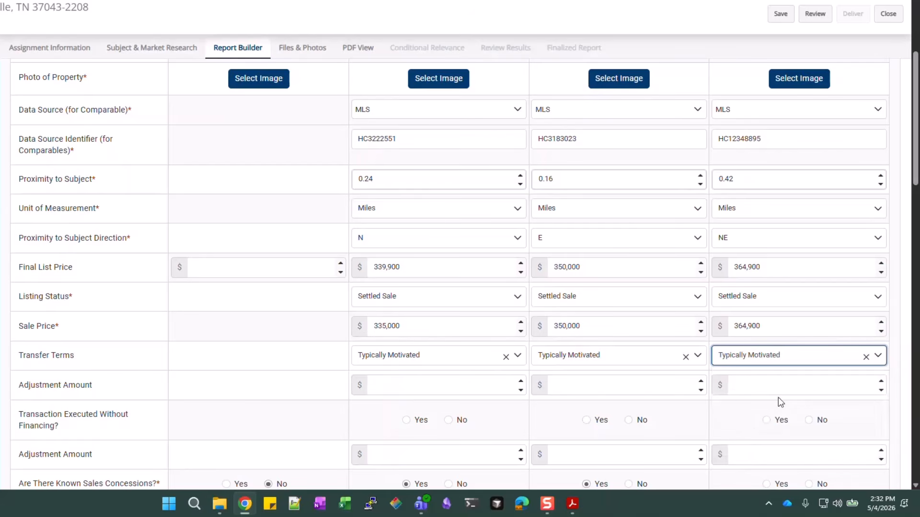
left_click(737, 406)
scroll(736, 344, "down", 2)
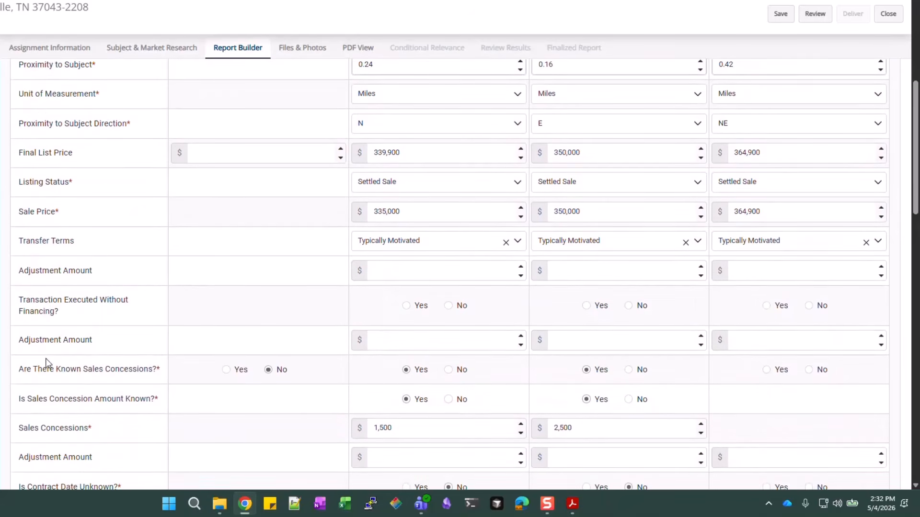
Record known sales concessions of 3,000 for Comp #3
scroll(47, 357, "down", 1)
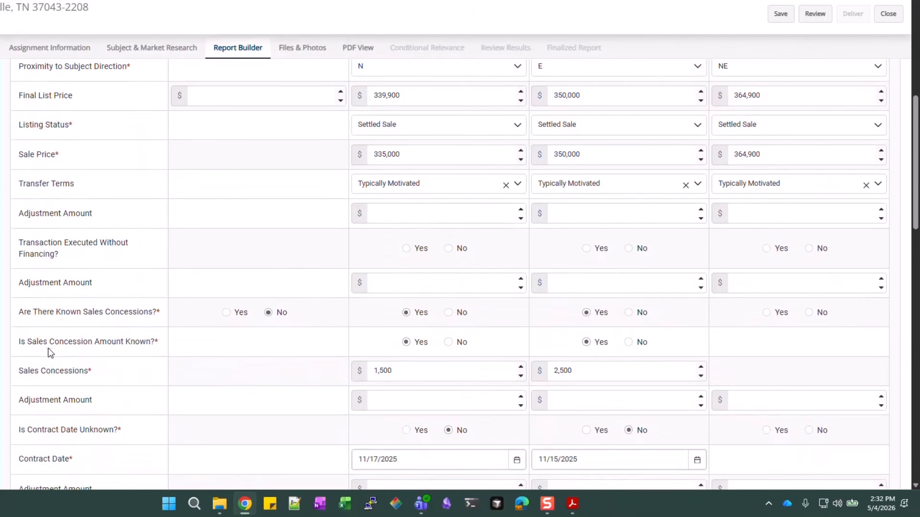
left_click(781, 314)
left_click(771, 343)
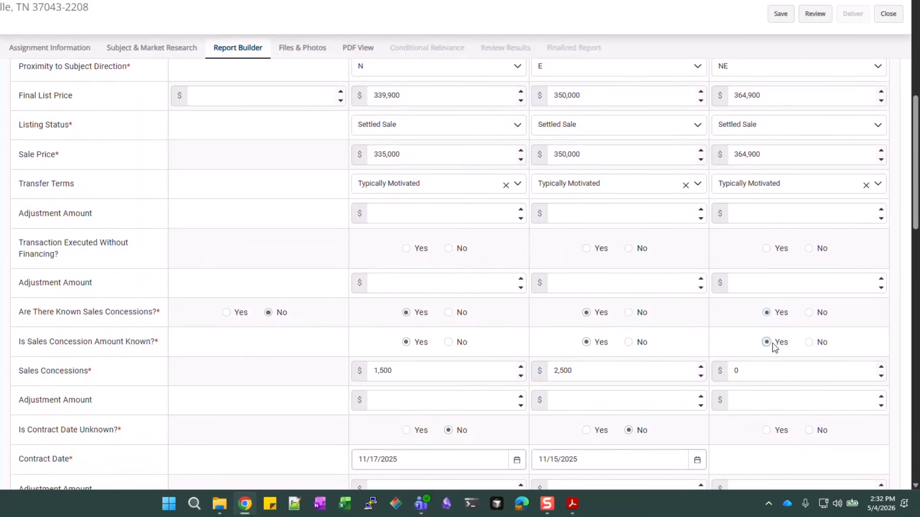
left_click(764, 373)
type("3000")
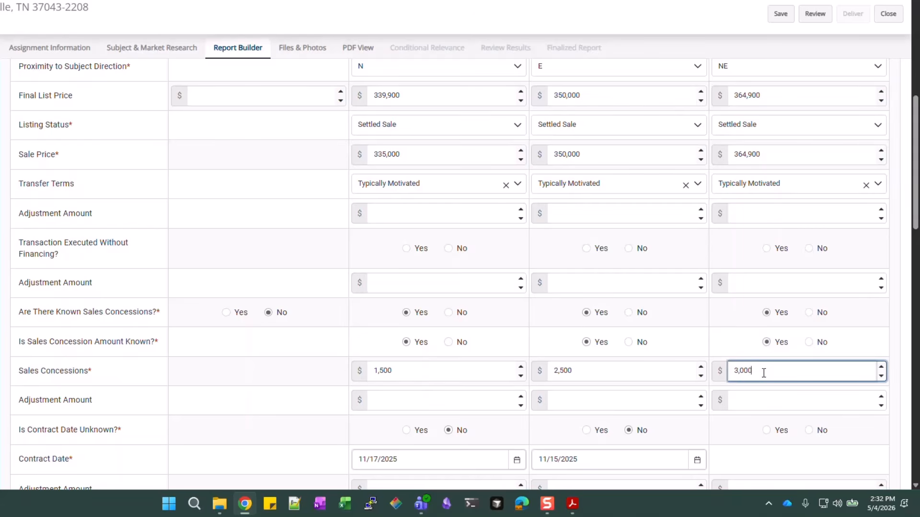
Enter Comp #3's contract date 11/01/2025 and sale date 01/05/2026
scroll(771, 362, "down", 1)
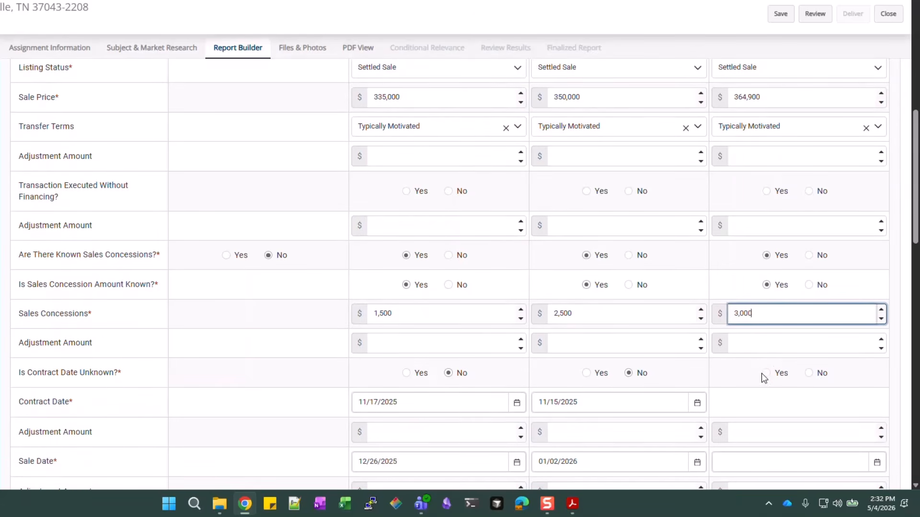
left_click(810, 374)
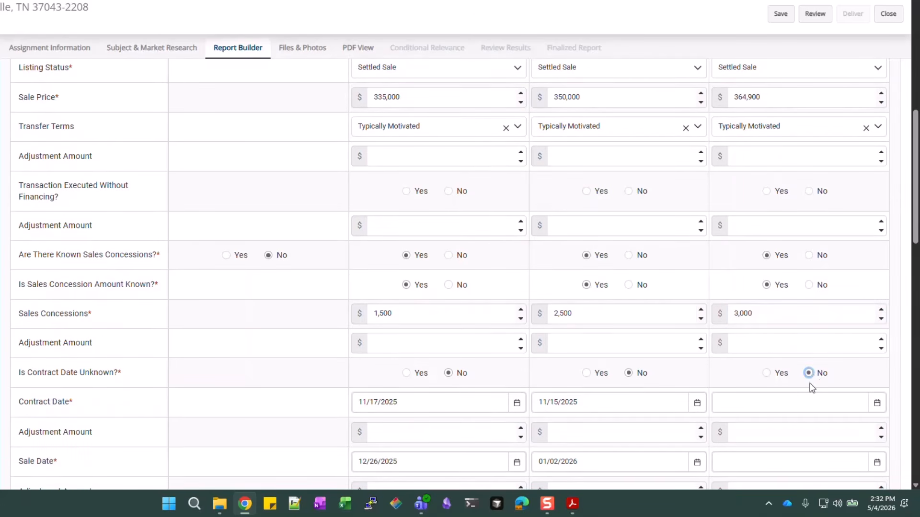
left_click(799, 401)
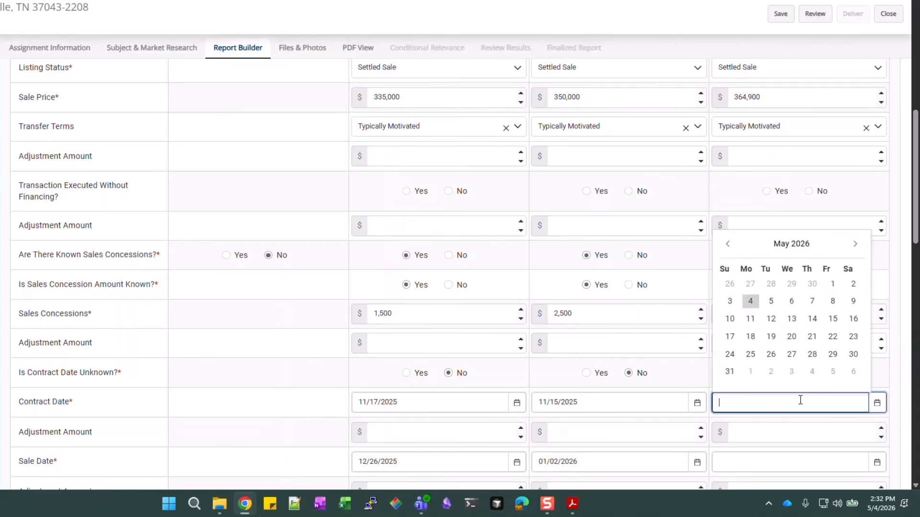
type("11/01/2025")
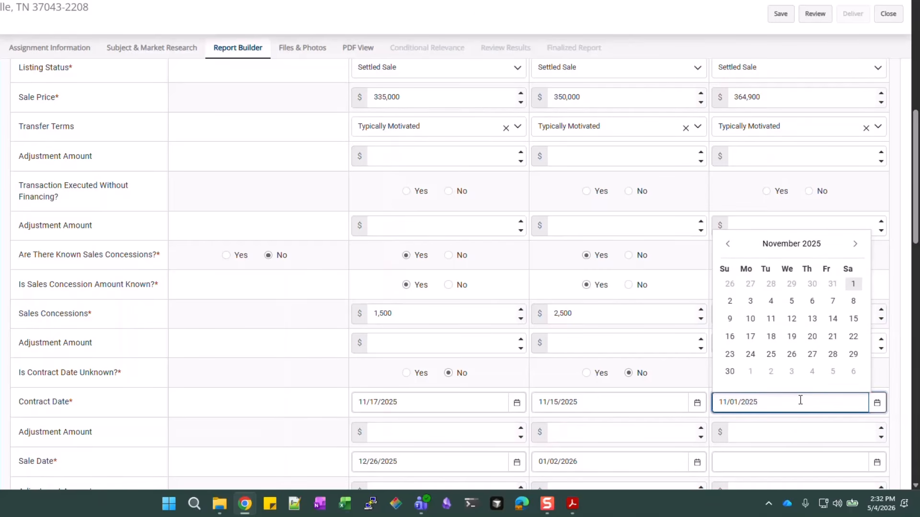
scroll(798, 427, "down", 1)
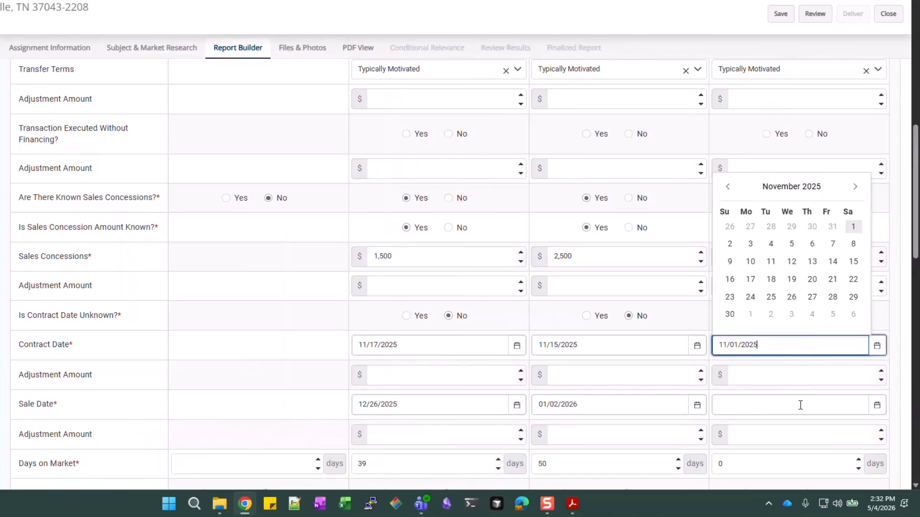
left_click(800, 405)
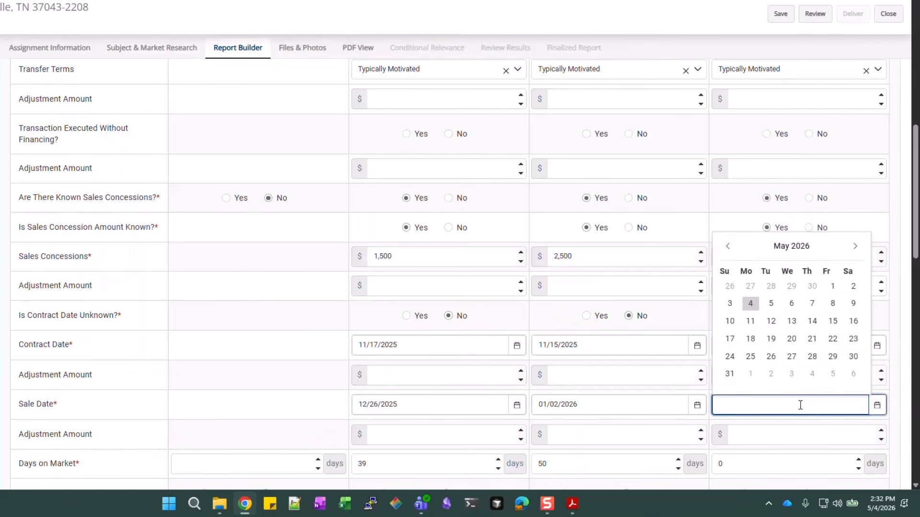
type("01/05/2026")
key("Tab")
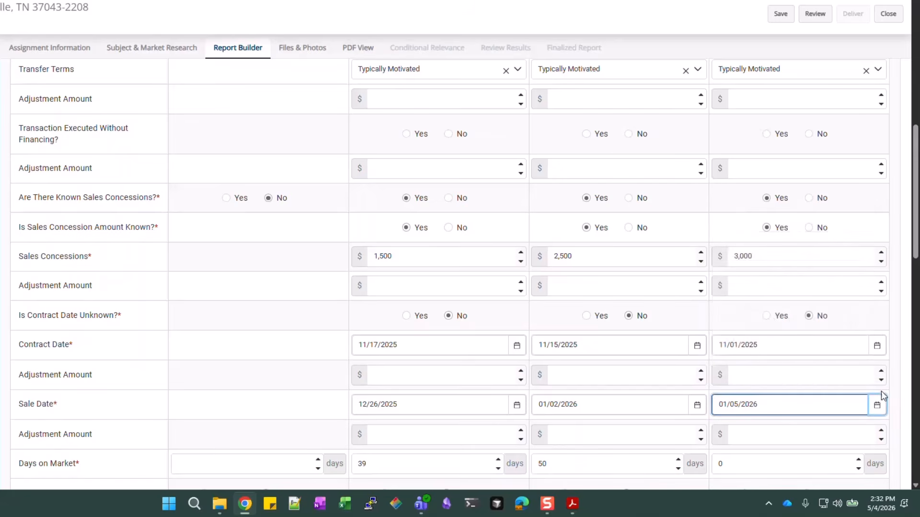
Give Comp #3 72 days on market, Detached attachment and Fee Simple property rights
scroll(881, 391, "down", 3)
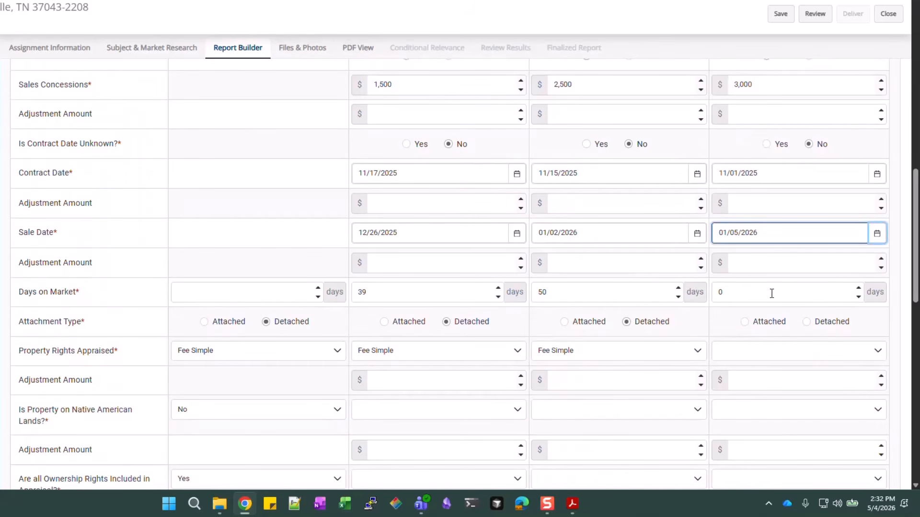
left_click(772, 294)
type("72")
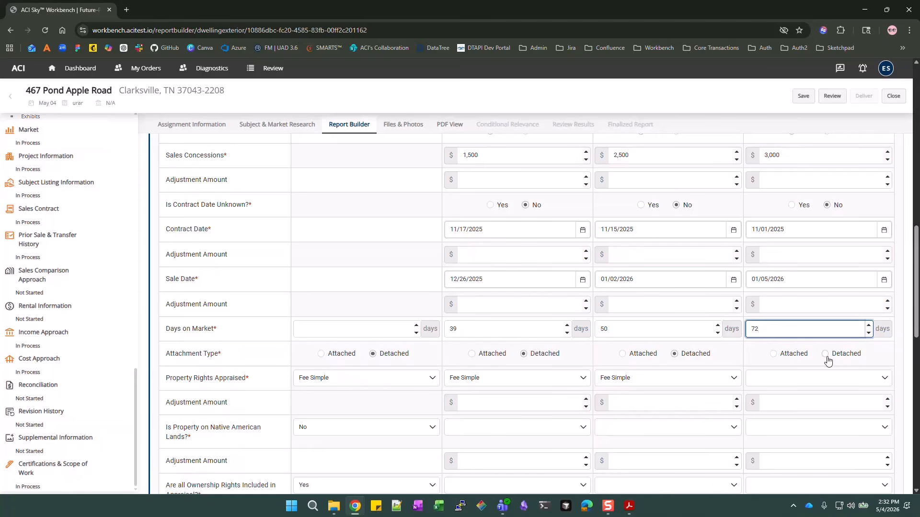
left_click(824, 354)
scroll(861, 325, "down", 2)
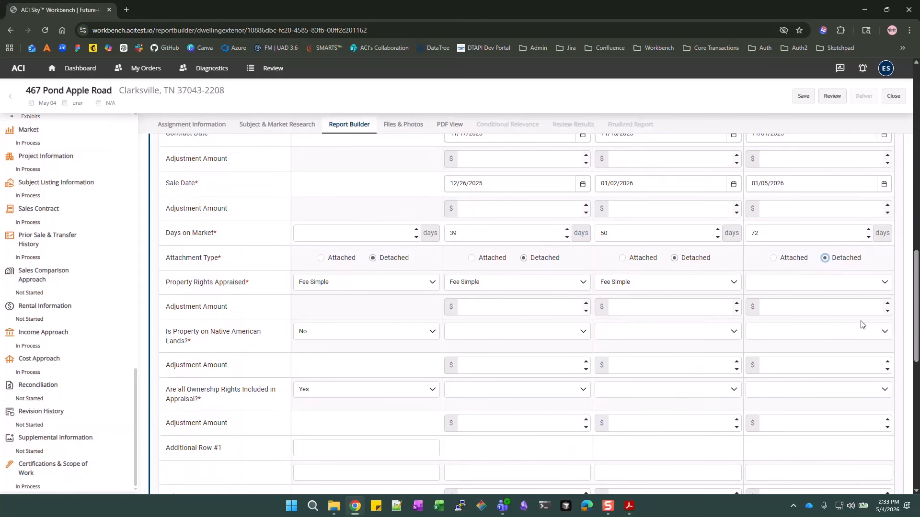
left_click(873, 285)
left_click(798, 299)
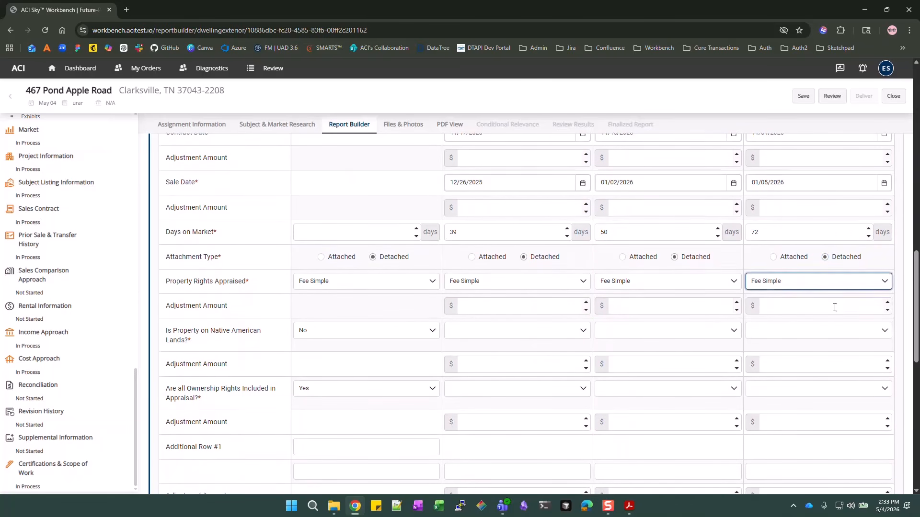
Expand the Sales Comparison Approach section in the sidebar to list its subsections
scroll(834, 309, "down", 2)
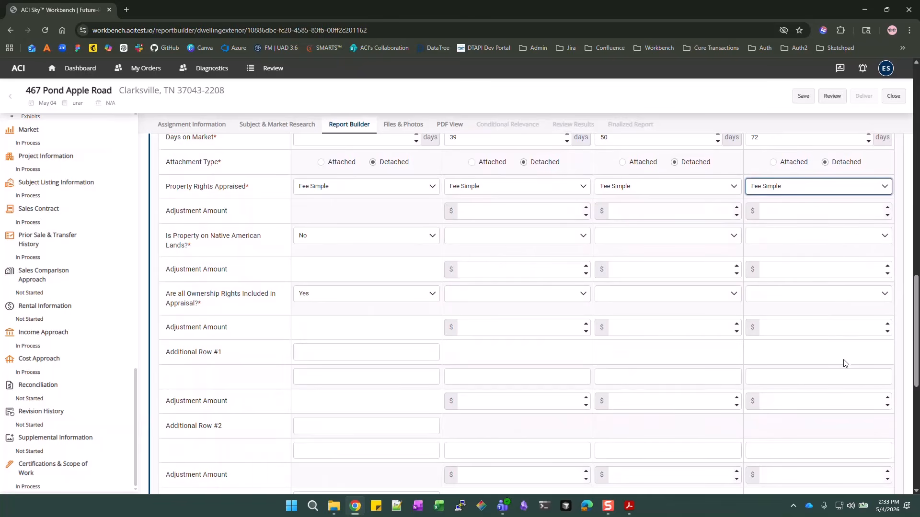
scroll(834, 322, "down", 3)
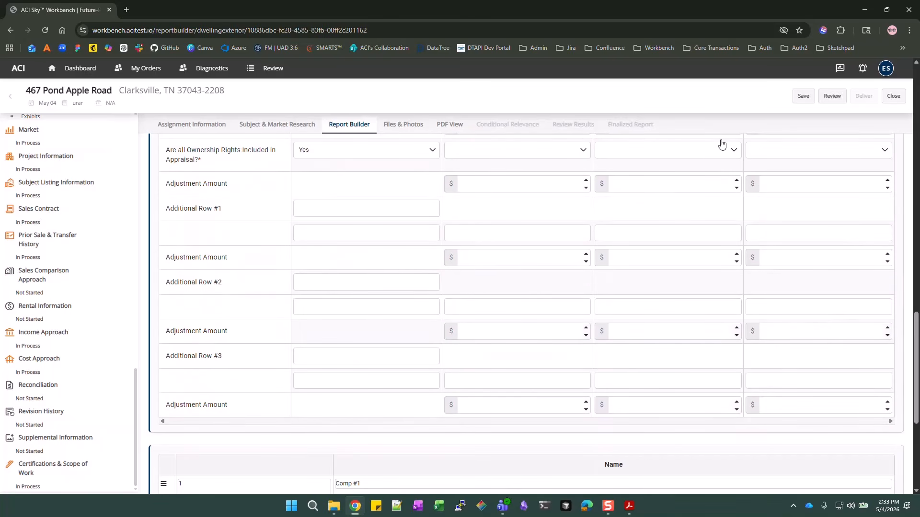
scroll(632, 362, "down", 1)
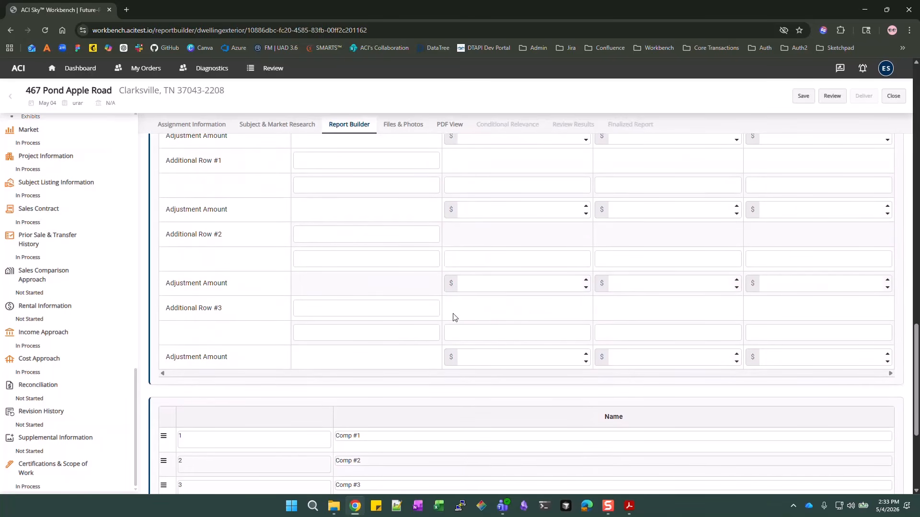
left_click(9, 272)
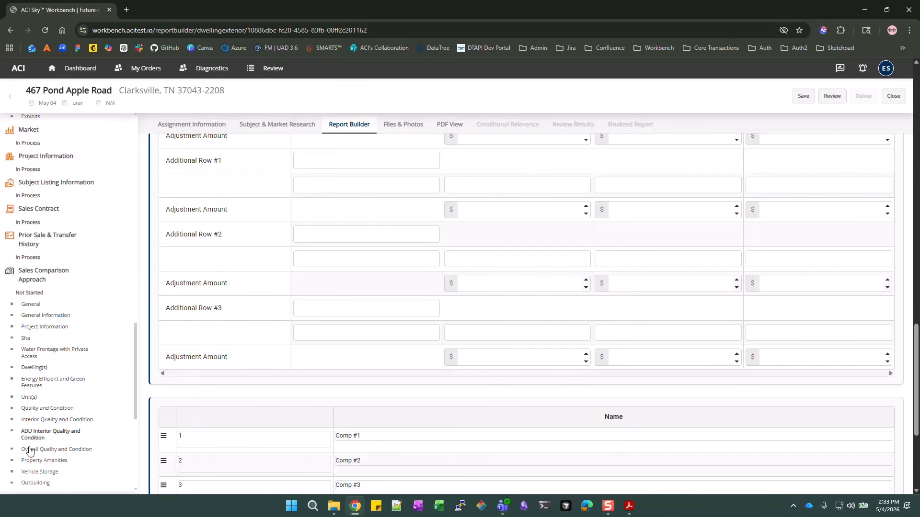
scroll(30, 440, "down", 2)
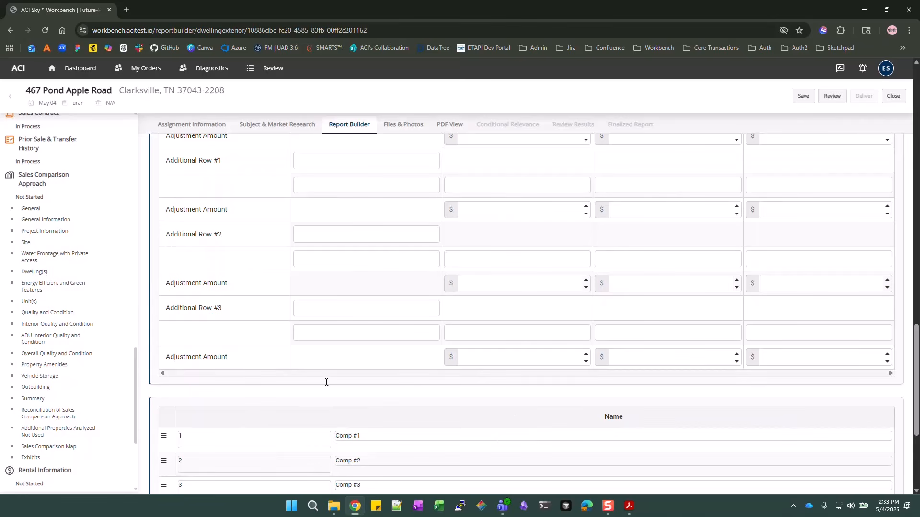
scroll(738, 339, "up", 1)
scroll(738, 339, "up", 10)
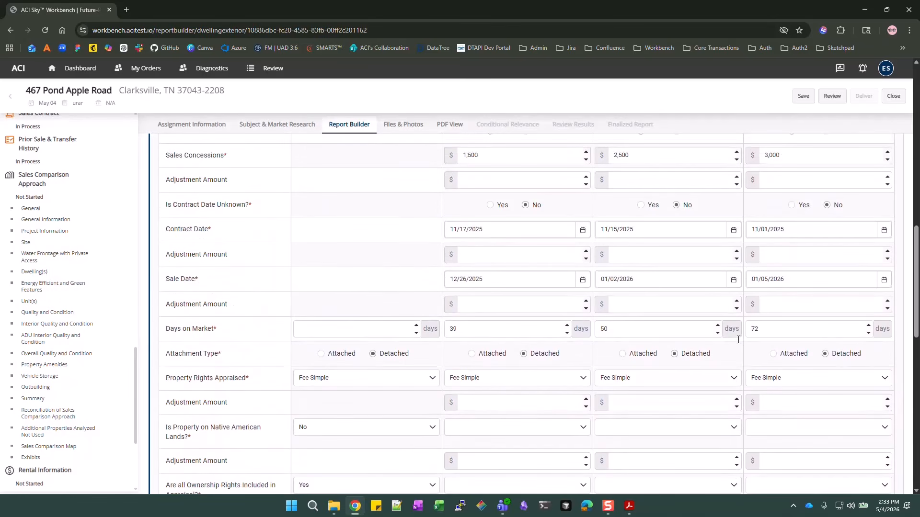
scroll(738, 339, "up", 6)
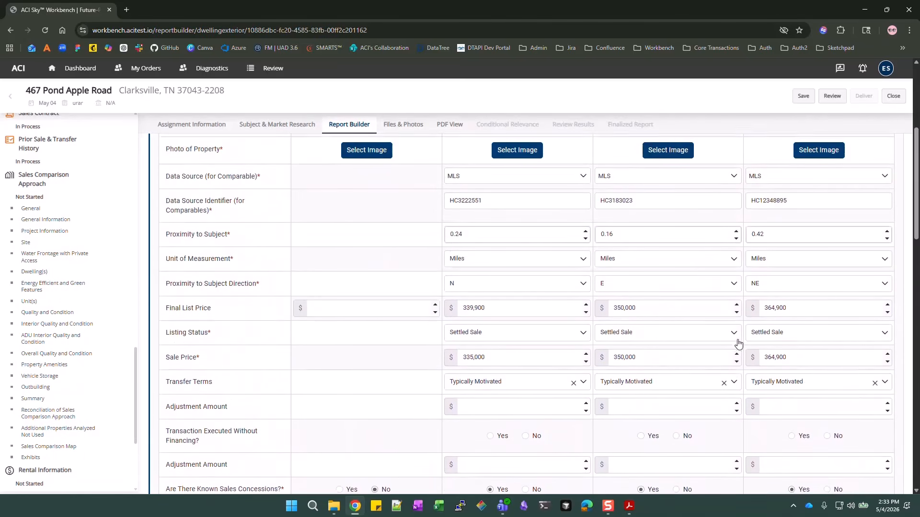
scroll(519, 248, "up", 2)
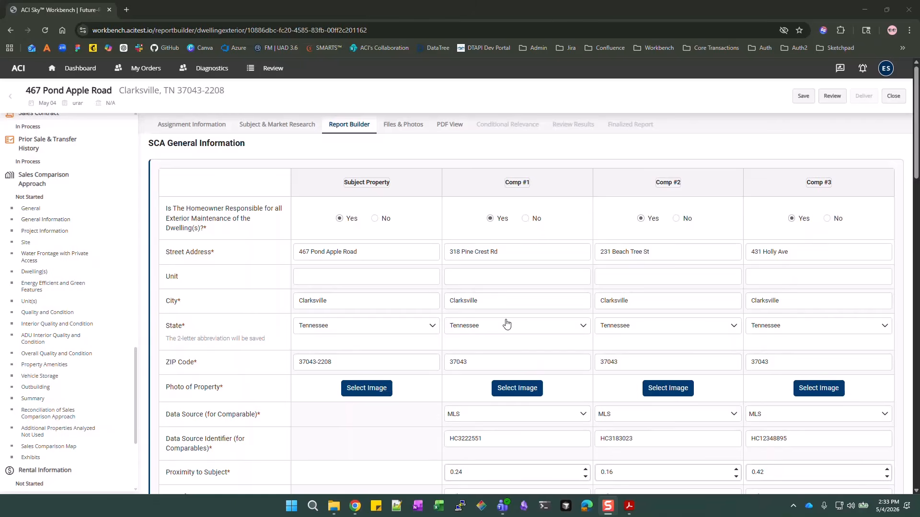
scroll(504, 330, "down", 8)
scroll(504, 330, "down", 20)
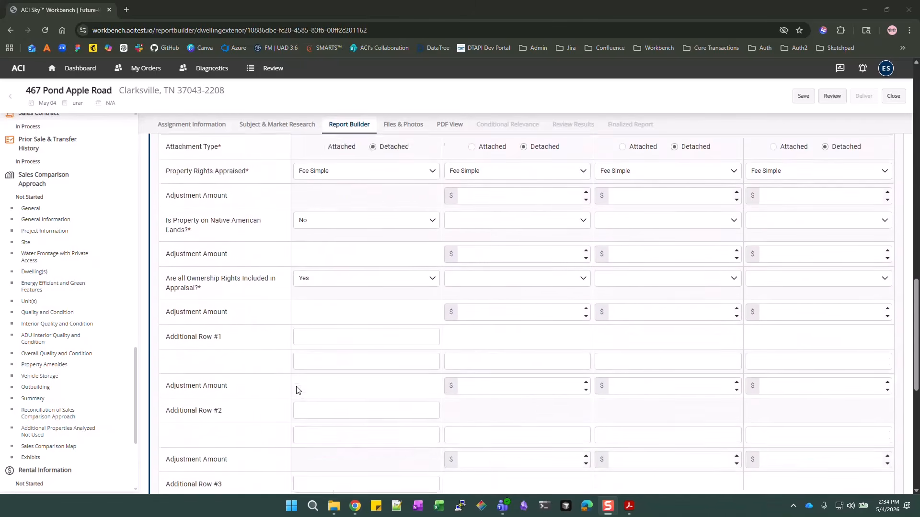
scroll(257, 422, "down", 1)
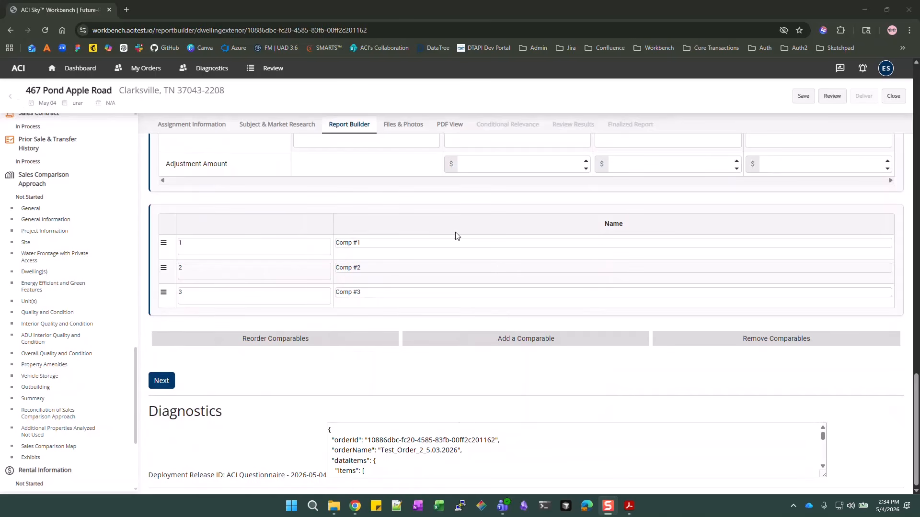
scroll(670, 302, "up", 6)
scroll(671, 303, "up", 15)
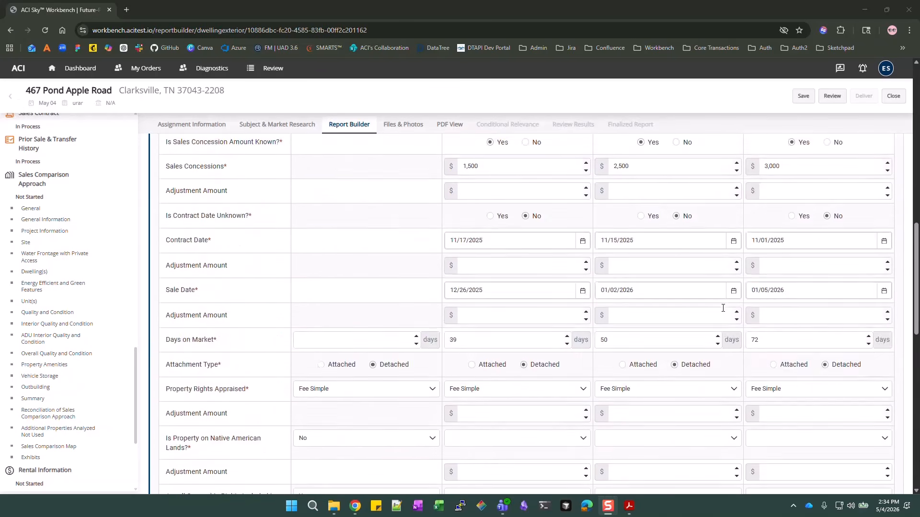
scroll(723, 308, "up", 3)
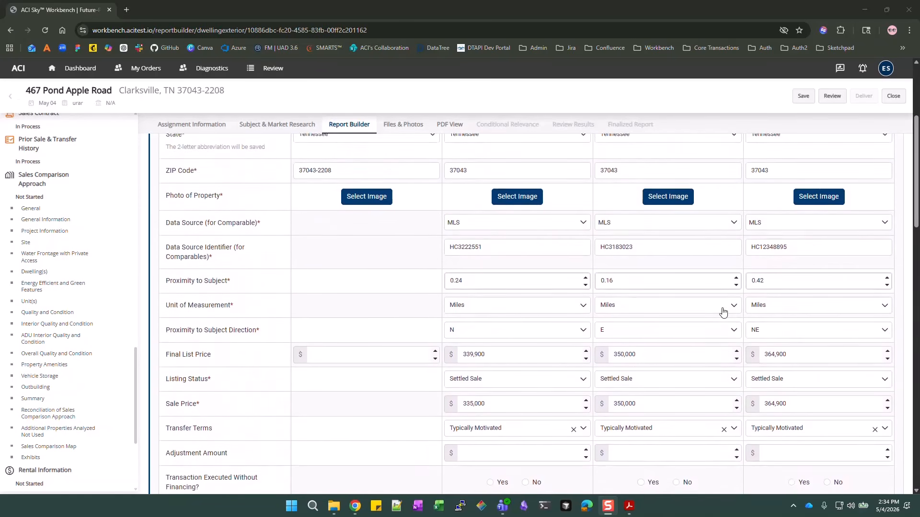
scroll(724, 310, "up", 2)
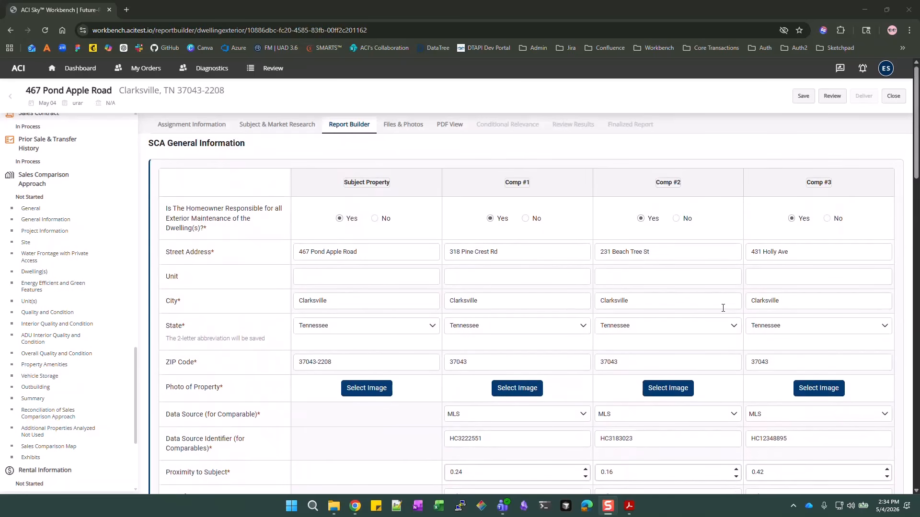
scroll(264, 346, "down", 20)
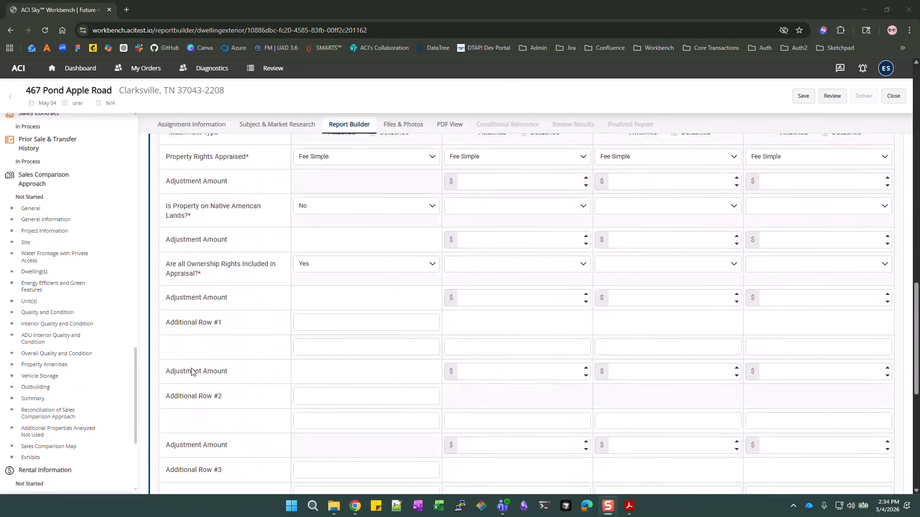
Advance to the SCA Site grid and scroll through its subject and comp rows
left_click(159, 382)
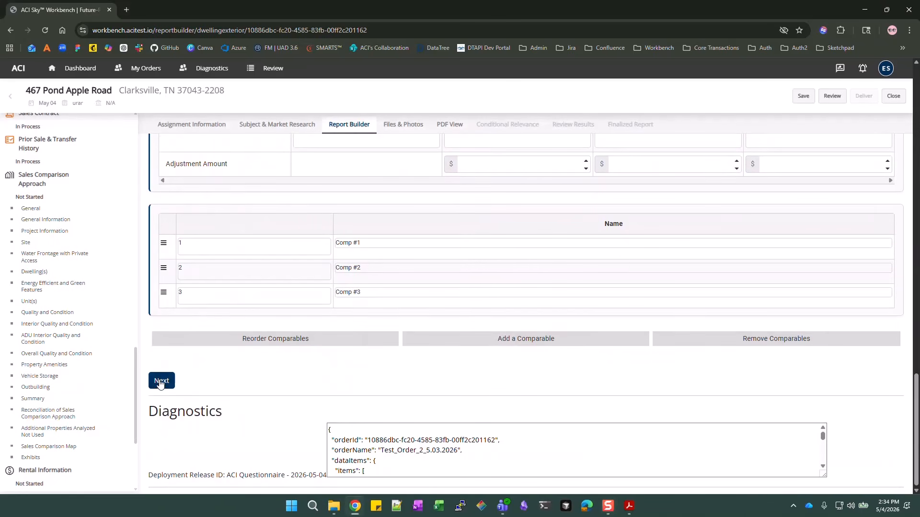
left_click(167, 384)
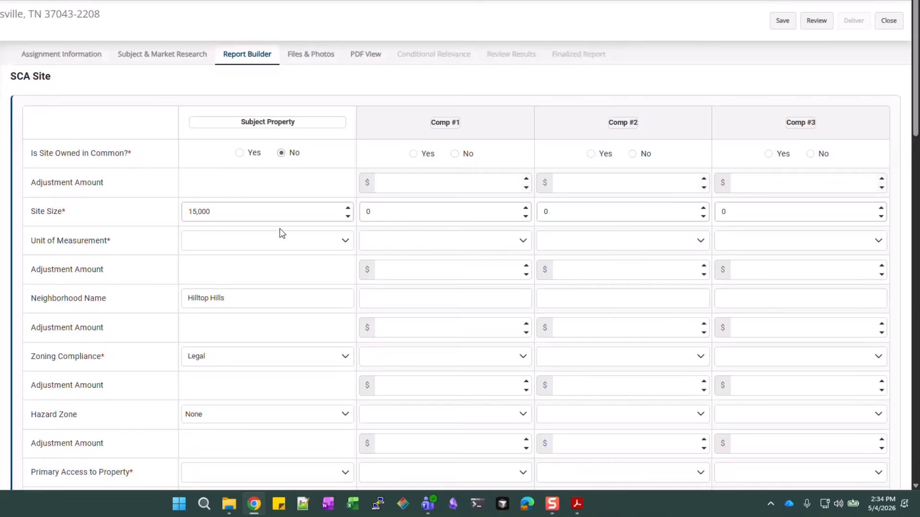
scroll(277, 239, "down", 3)
scroll(267, 279, "down", 3)
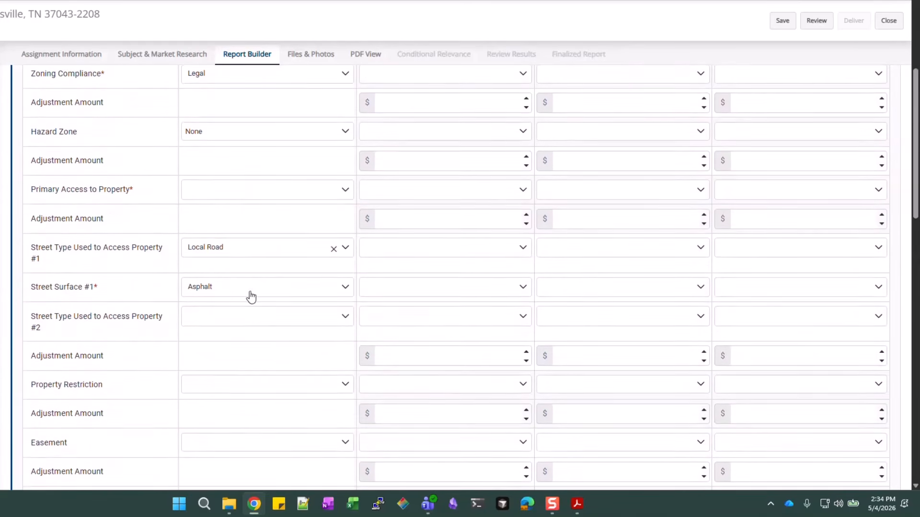
scroll(252, 296, "down", 3)
scroll(252, 297, "down", 1)
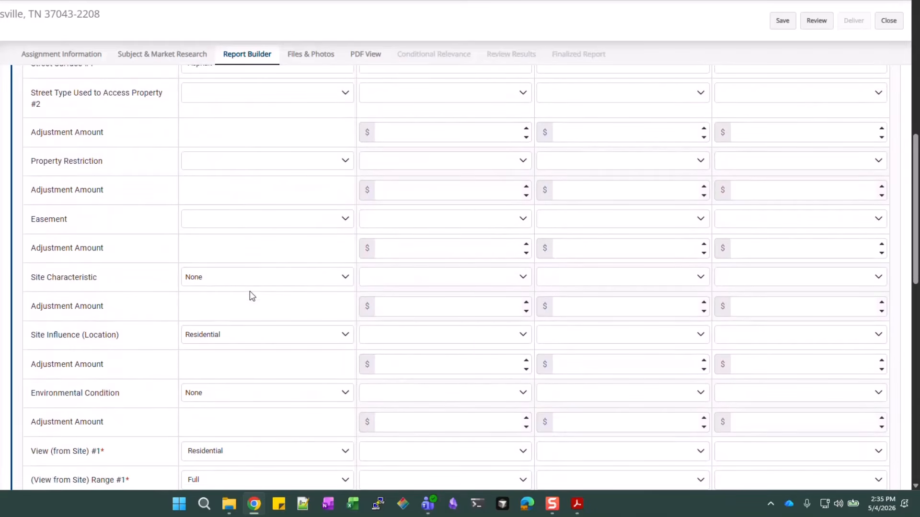
scroll(252, 296, "down", 6)
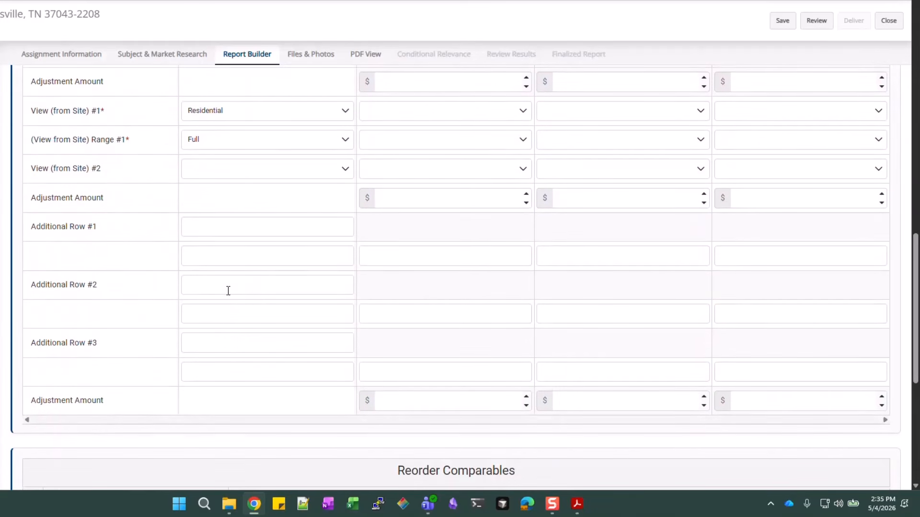
scroll(228, 291, "down", 1)
scroll(228, 291, "up", 11)
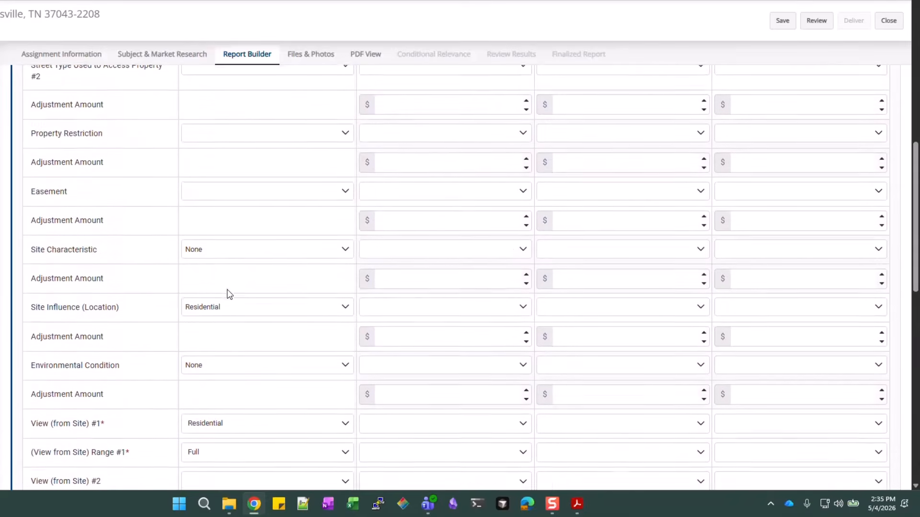
scroll(228, 293, "up", 6)
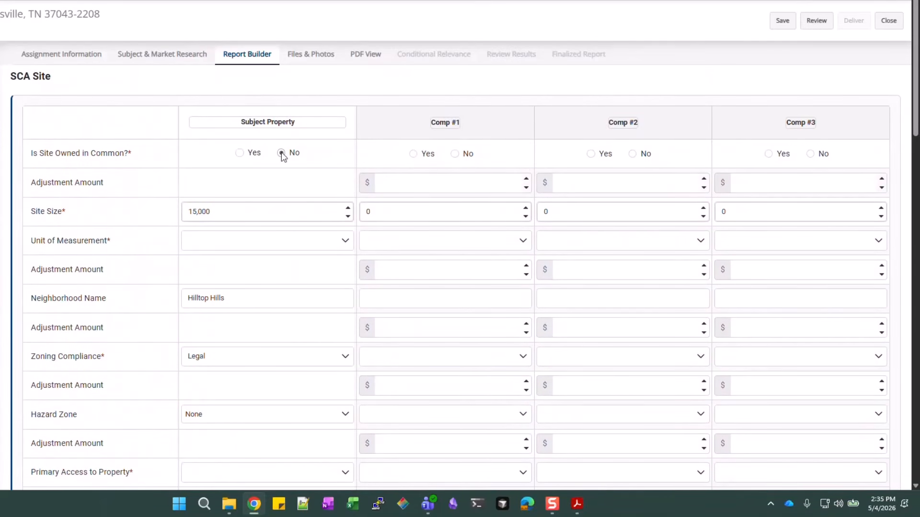
Mark Comp #1's site as not owned in common, size 13500 Square Feet
left_click(455, 154)
left_click(388, 217)
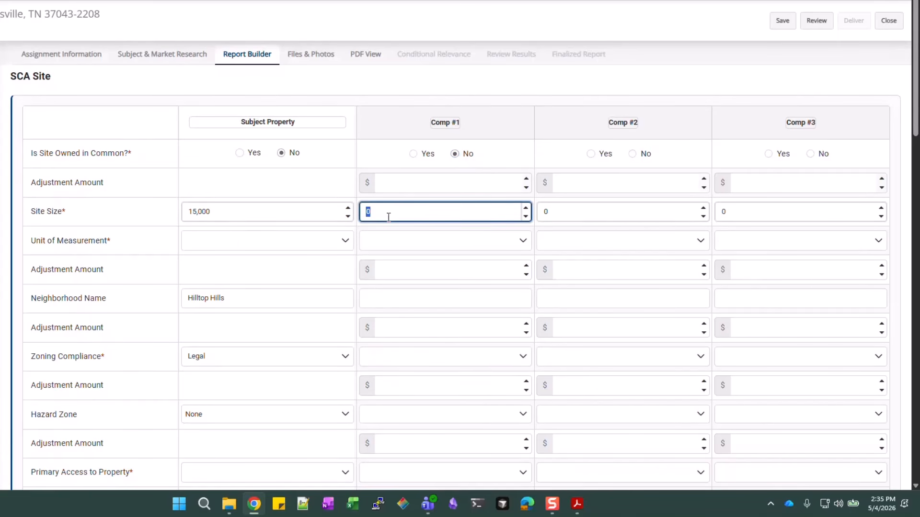
type("13500")
left_click(418, 246)
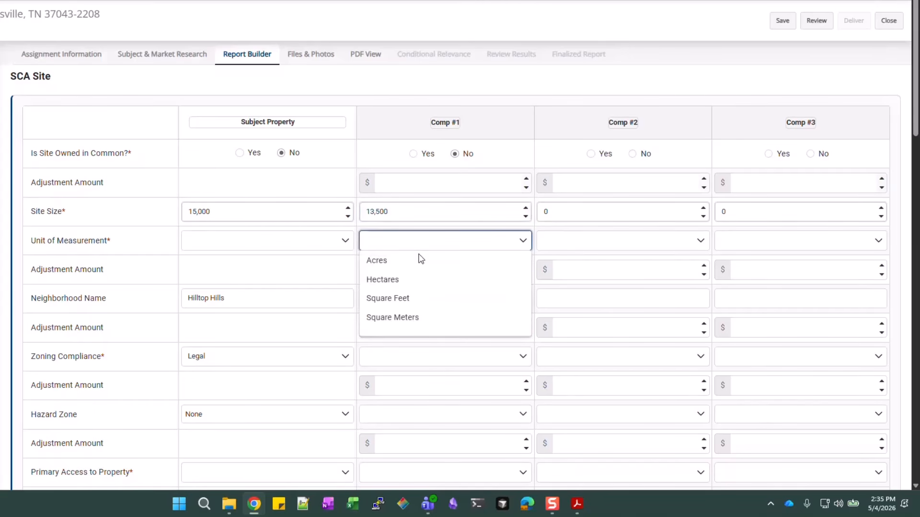
left_click(408, 300)
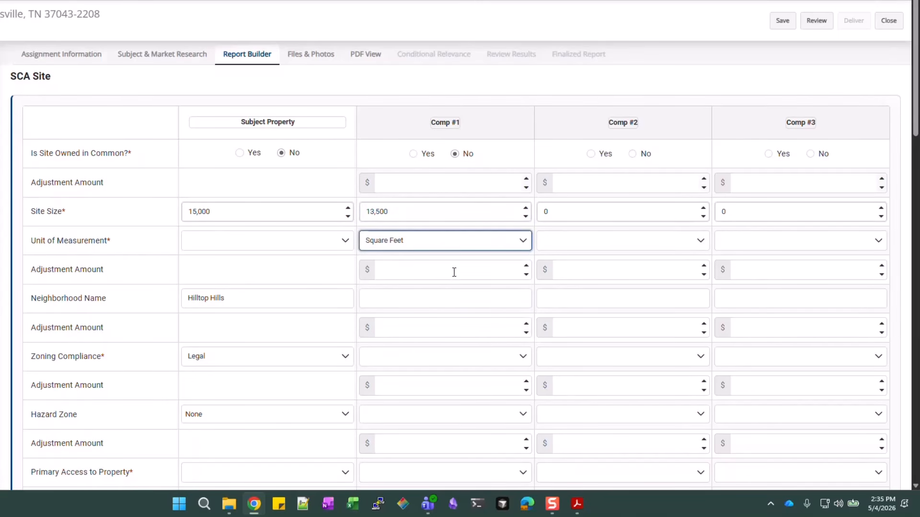
Enter Hilltop as Comp #1's neighborhood and set its zoning compliance to Legal
left_click(441, 295)
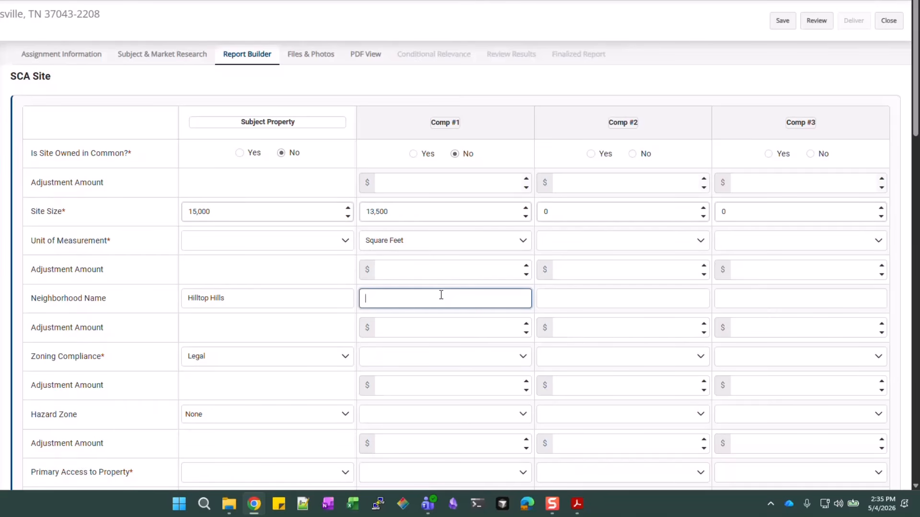
type("Hilltop Hills")
scroll(441, 295, "down", 1)
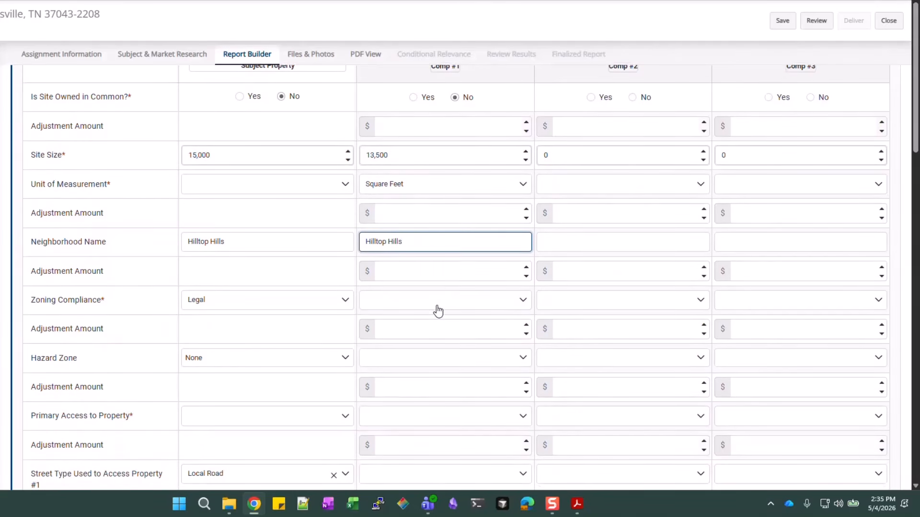
left_click(437, 307)
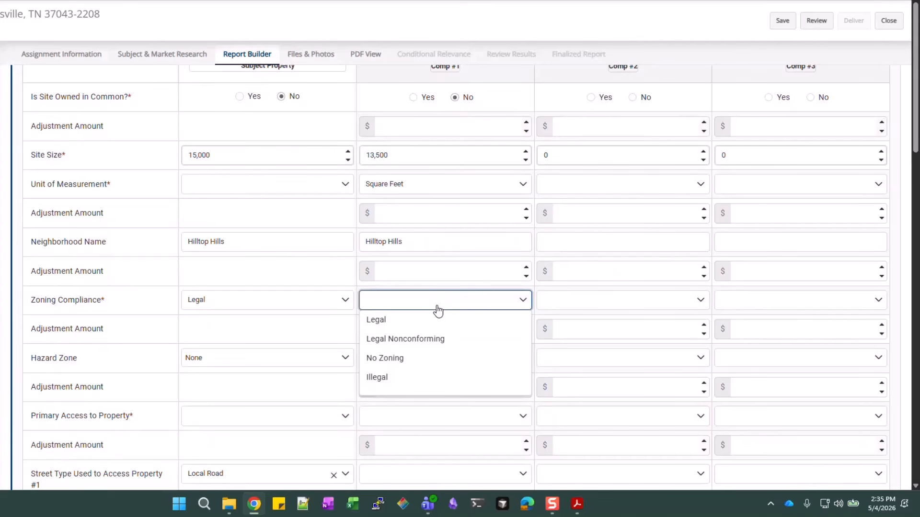
left_click(418, 321)
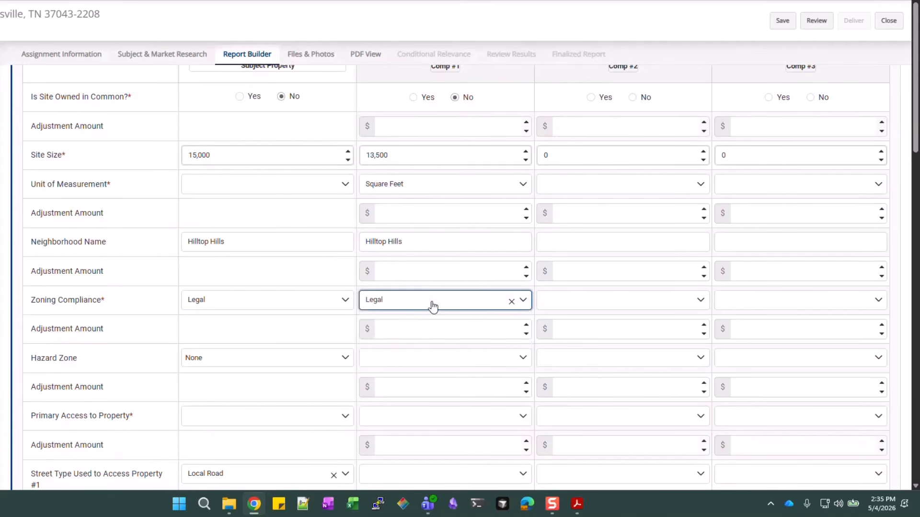
Tick None for Comp #1's hazard zone and view primary access choices without picking
scroll(434, 299, "down", 1)
scroll(442, 282, "down", 1)
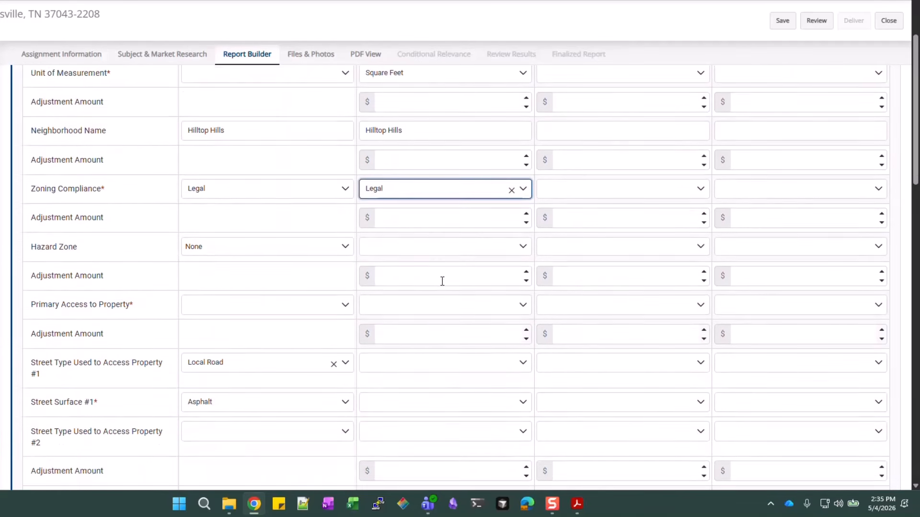
left_click(447, 252)
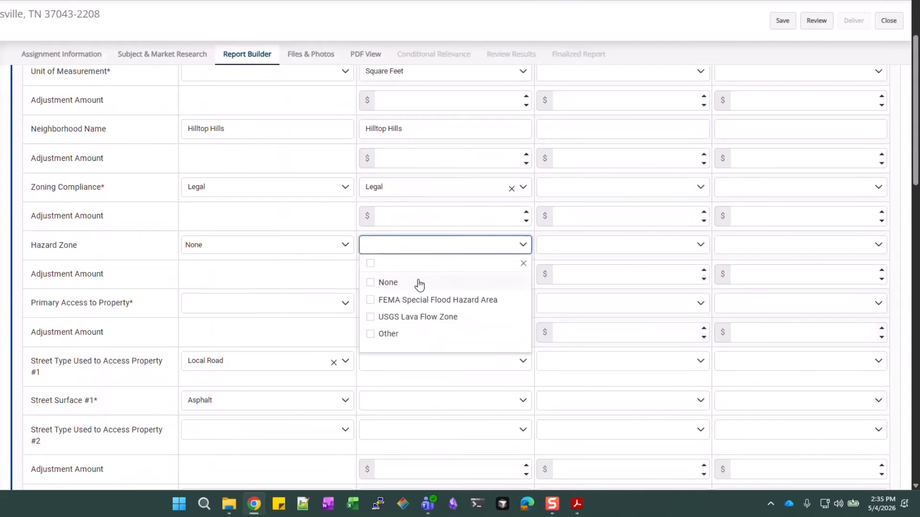
left_click(416, 283)
left_click(345, 277)
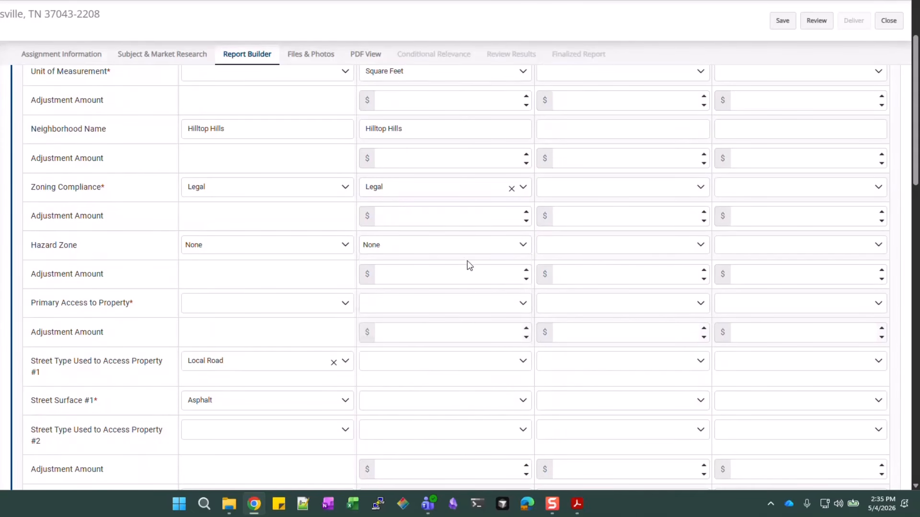
scroll(308, 267, "down", 1)
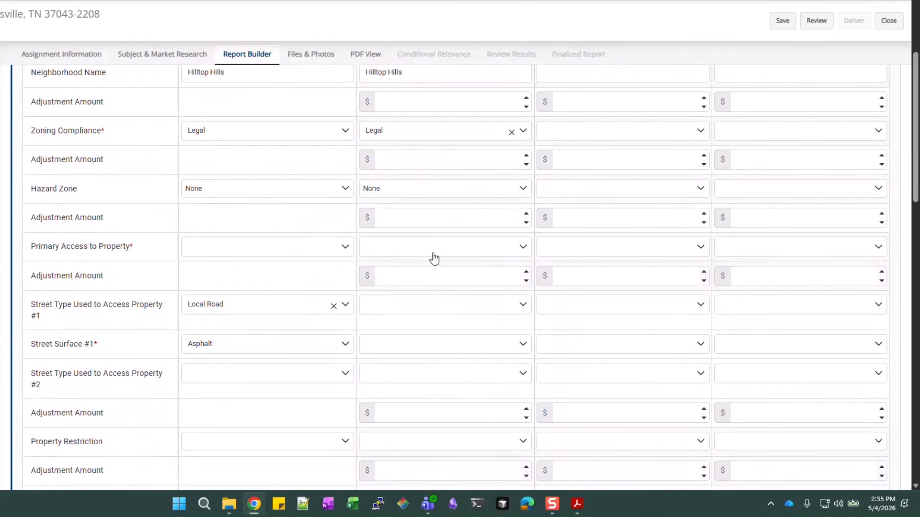
left_click(443, 258)
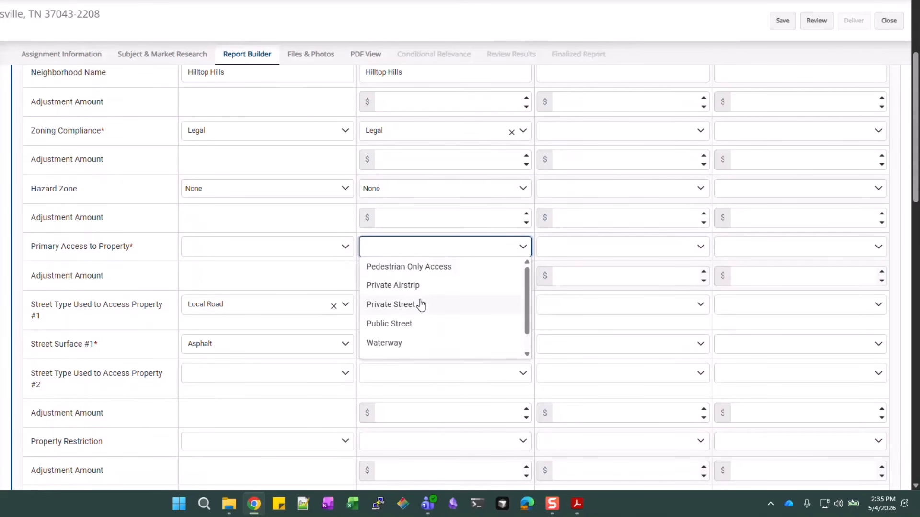
left_click(345, 264)
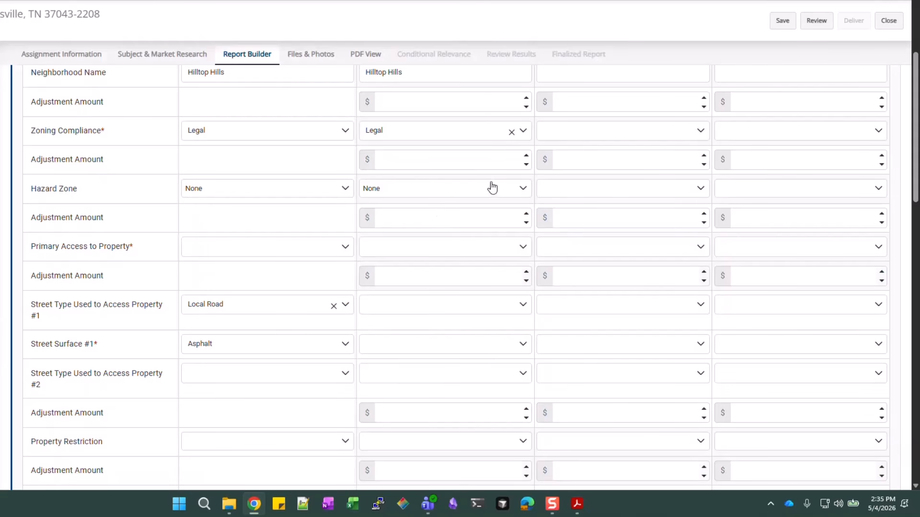
Uncheck None so Comp #1's hazard zone is left blank
left_click(521, 188)
left_click(388, 227)
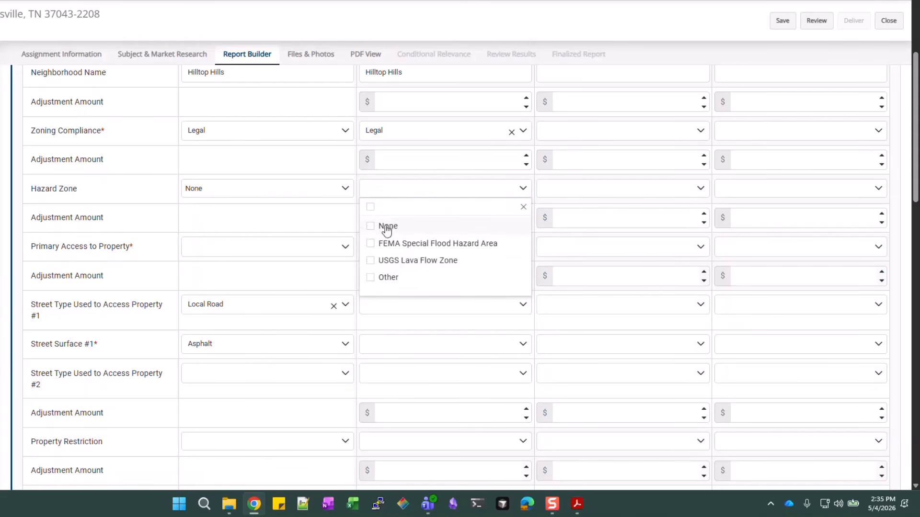
left_click(312, 222)
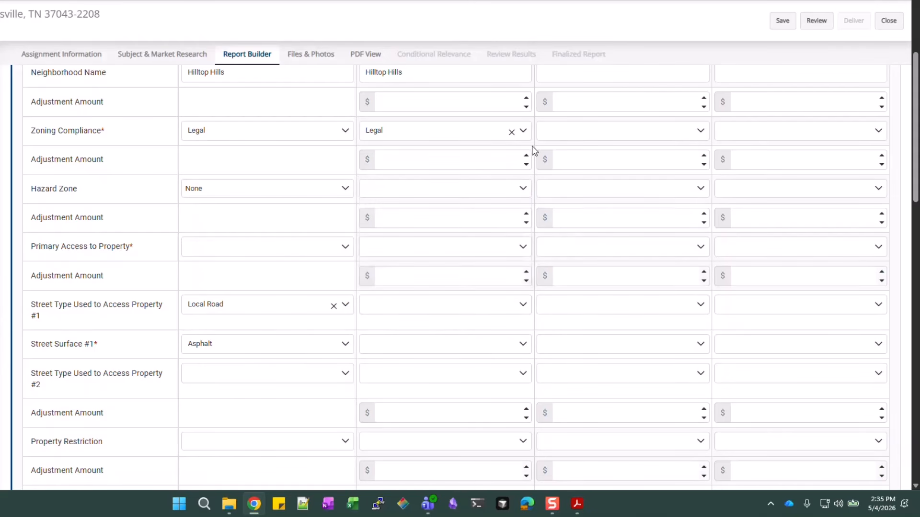
Clear Comp #1's Legal zoning compliance while keeping the subject's zoning as Legal
left_click(512, 132)
scroll(508, 178, "up", 2)
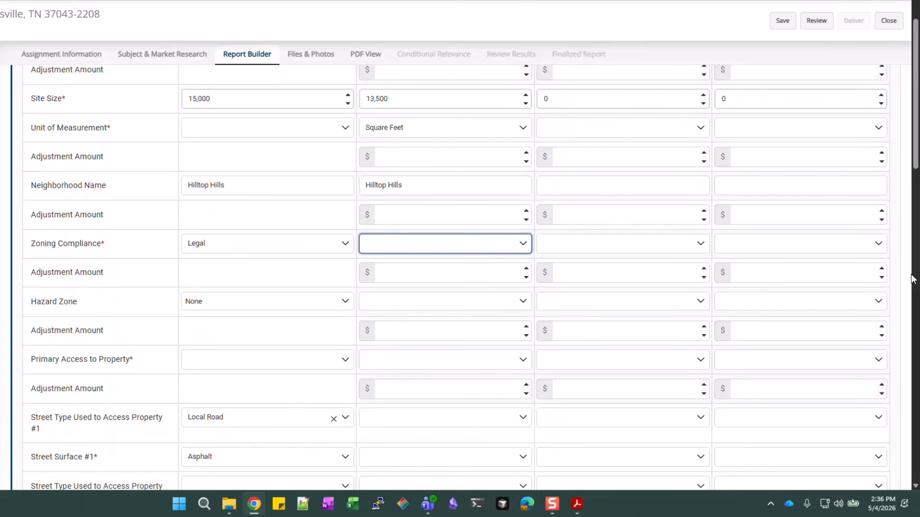
left_click(347, 246)
left_click(345, 245)
scroll(407, 290, "up", 2)
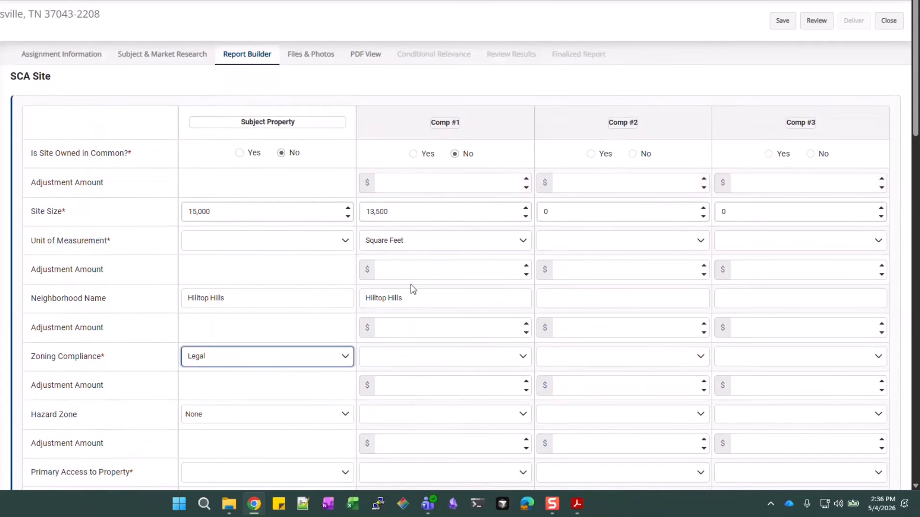
scroll(415, 301, "down", 1)
left_click(429, 246)
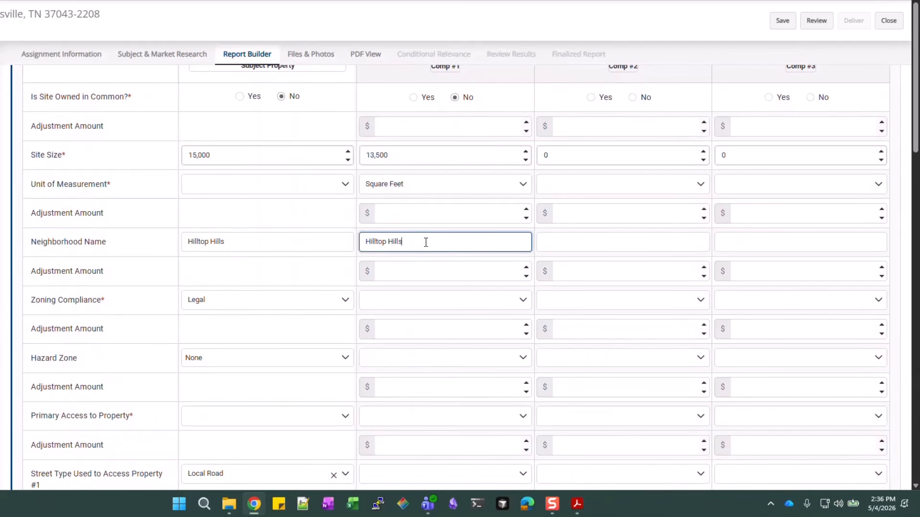
Mark Comp #1's site influence as Residential
scroll(463, 241, "down", 2)
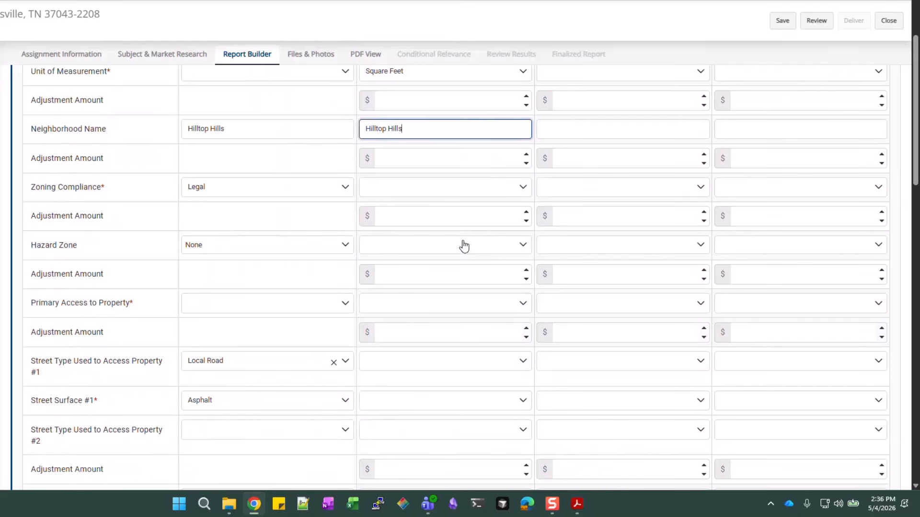
scroll(464, 246, "down", 1)
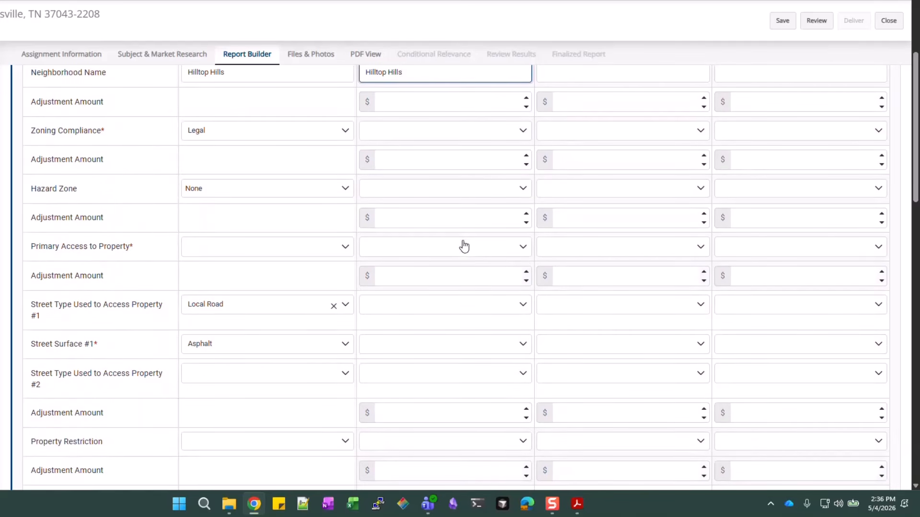
scroll(464, 246, "down", 1)
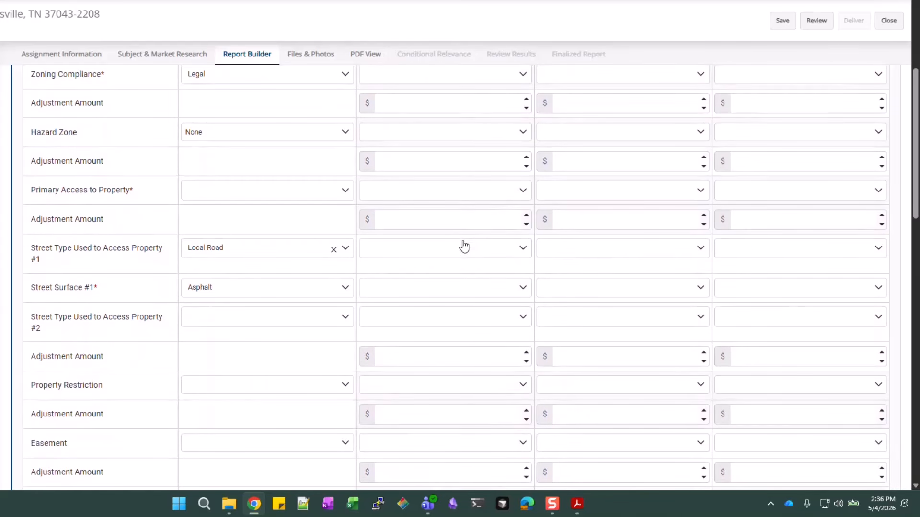
scroll(464, 246, "down", 2)
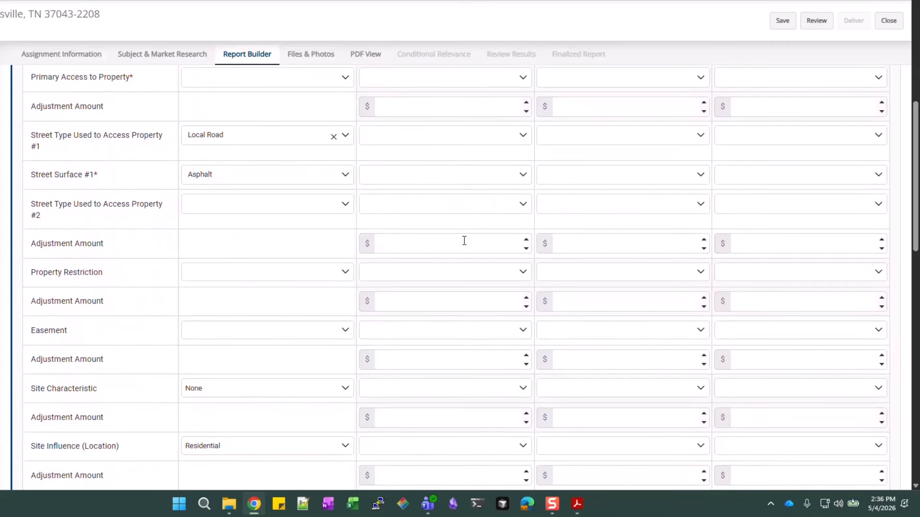
scroll(461, 262, "down", 4)
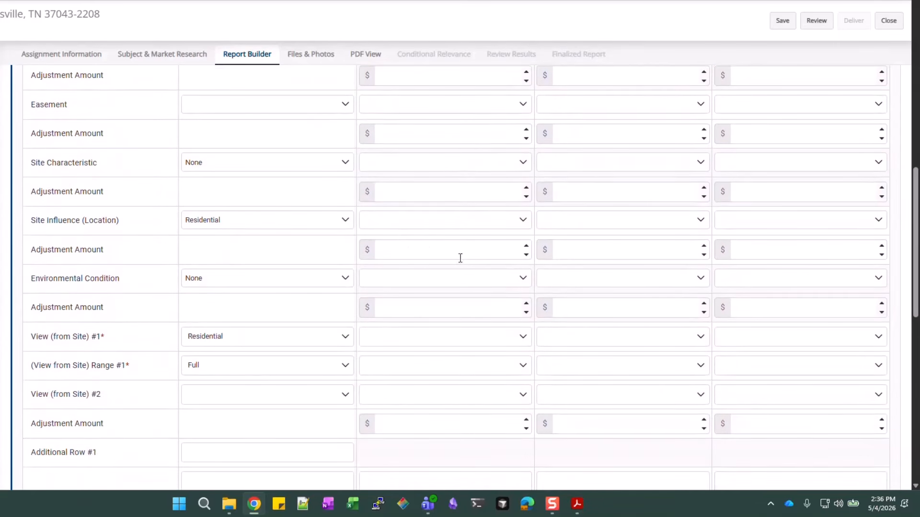
left_click(414, 226)
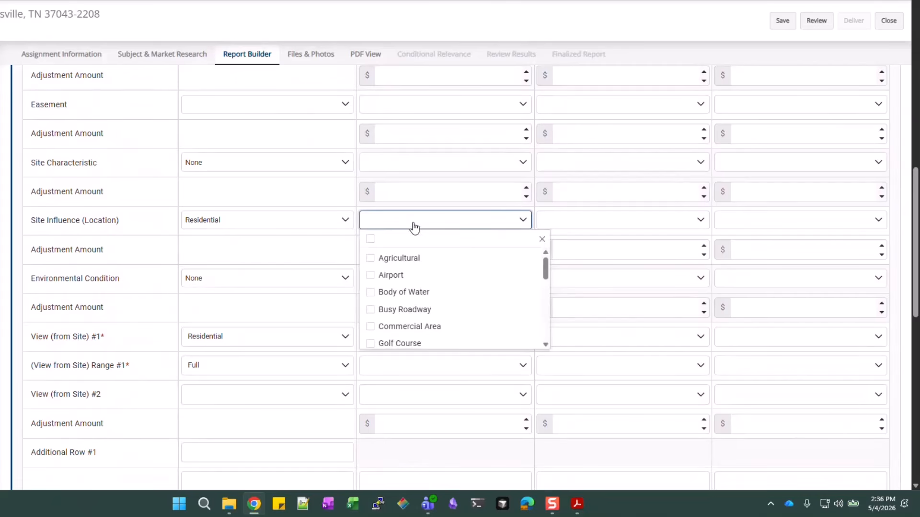
scroll(414, 290, "down", 1)
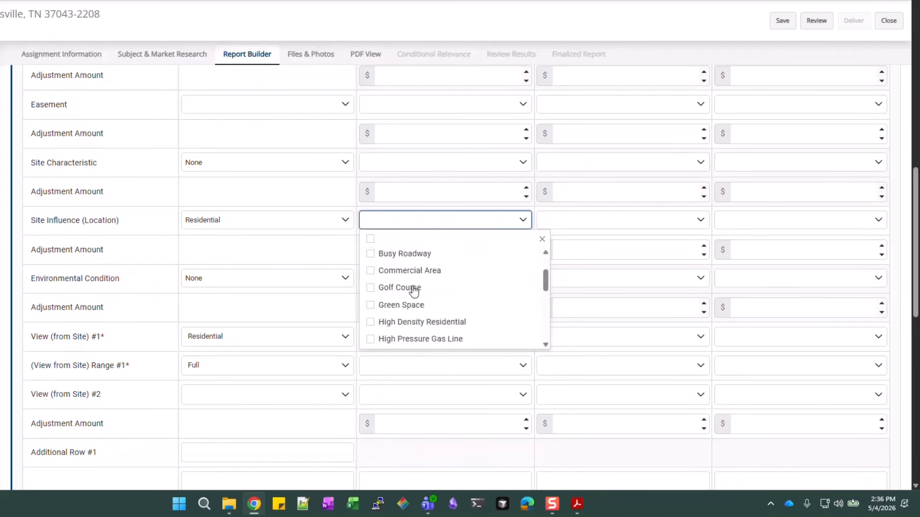
scroll(414, 290, "down", 4)
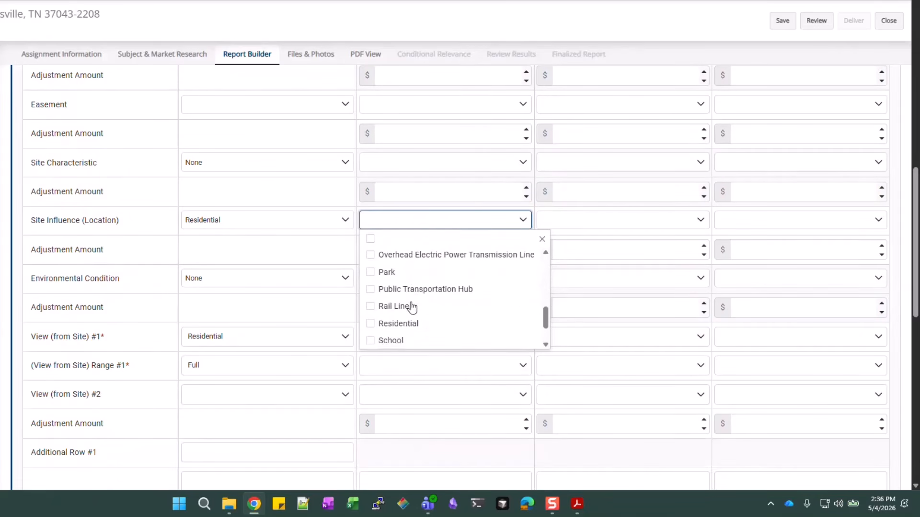
left_click(404, 324)
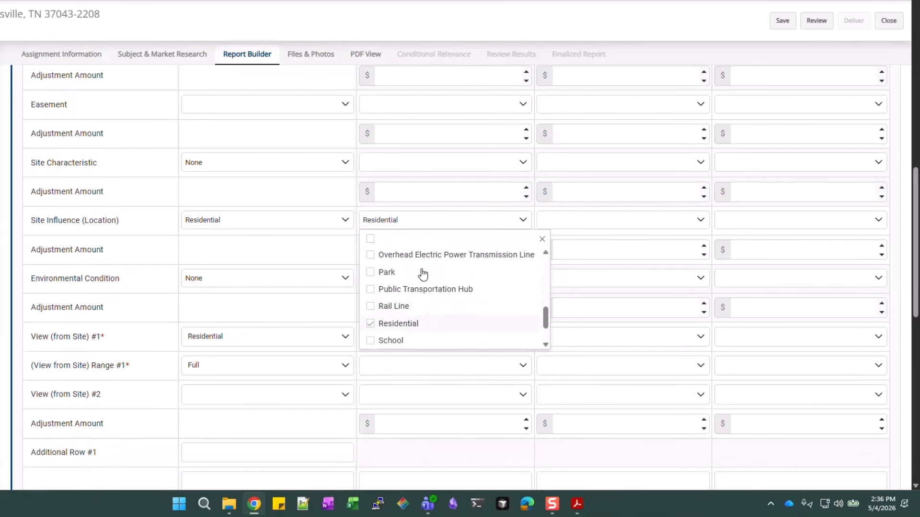
left_click(535, 211)
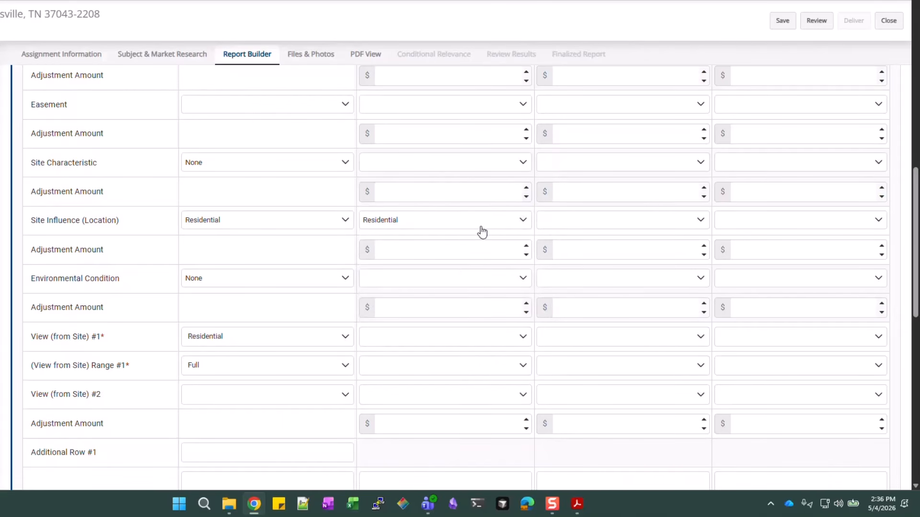
Set Comp #1's view to High Density Residential with a Full range
scroll(441, 283, "down", 1)
scroll(441, 282, "down", 1)
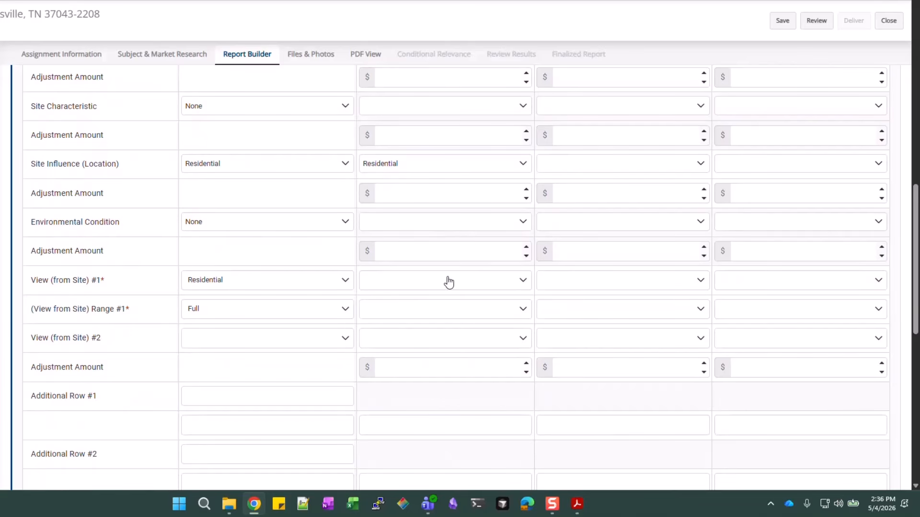
left_click(449, 282)
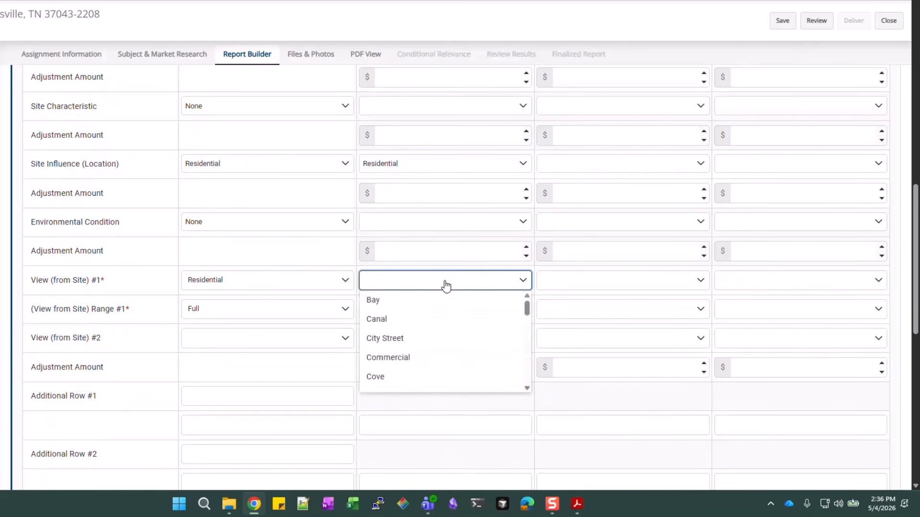
scroll(433, 302, "down", 3)
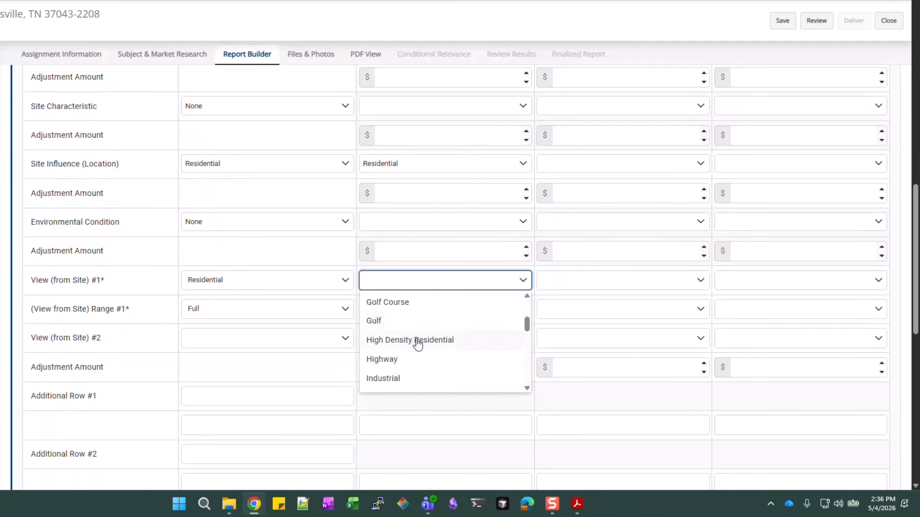
left_click(415, 341)
left_click(422, 318)
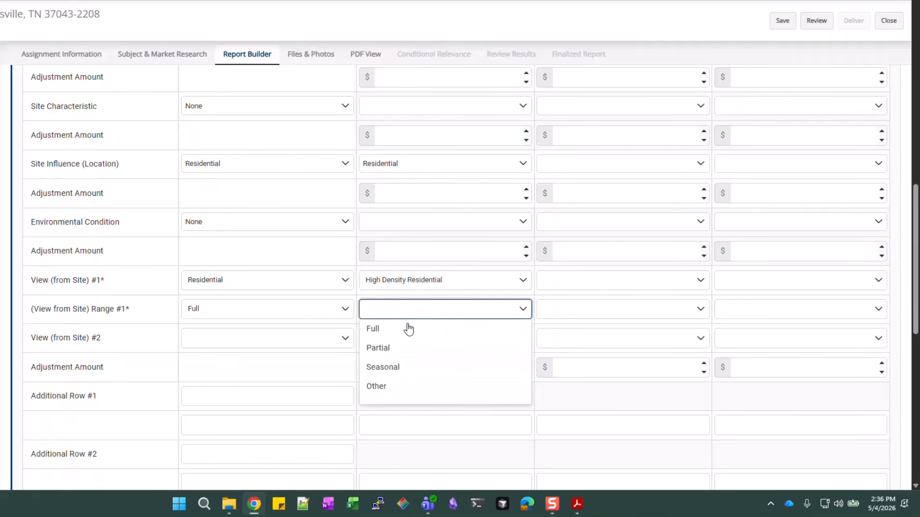
left_click(403, 329)
scroll(416, 332, "down", 3)
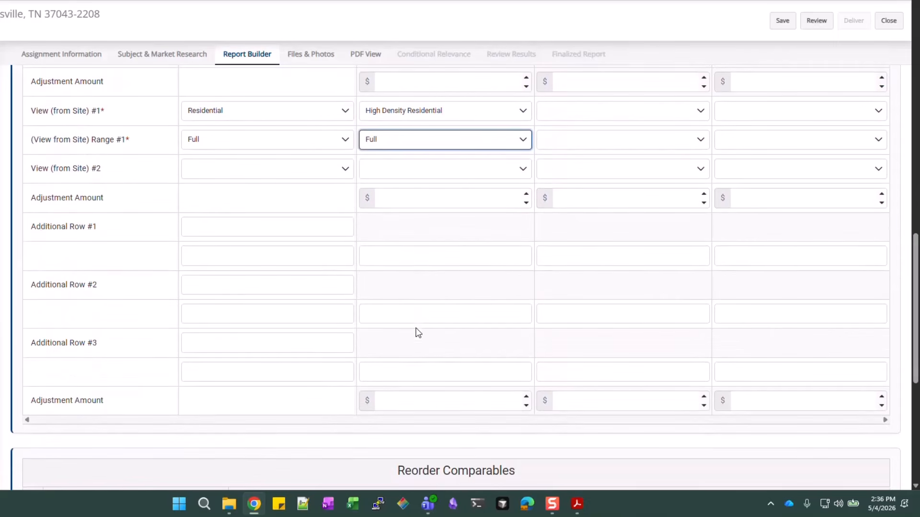
scroll(421, 353, "up", 6)
Mark Comp #2's site as not owned in common with Square Feet as its size unit
scroll(422, 352, "up", 10)
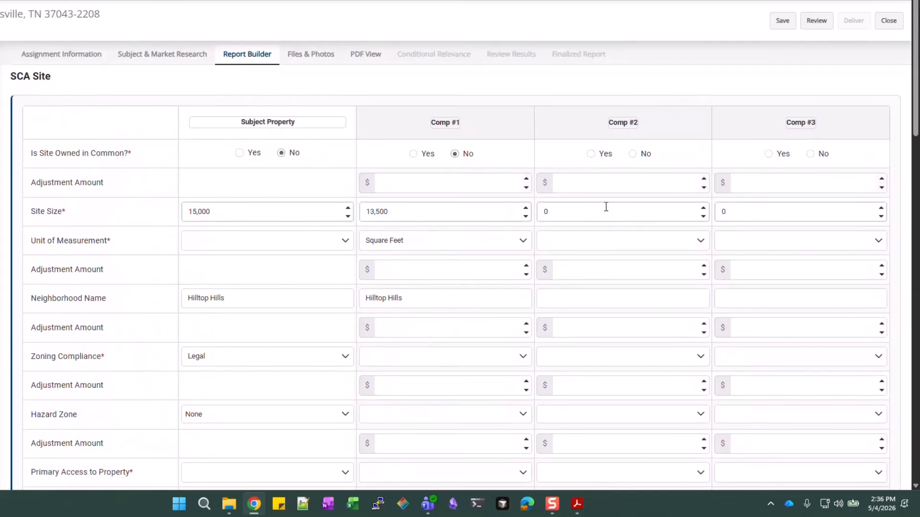
left_click(633, 154)
left_click(599, 212)
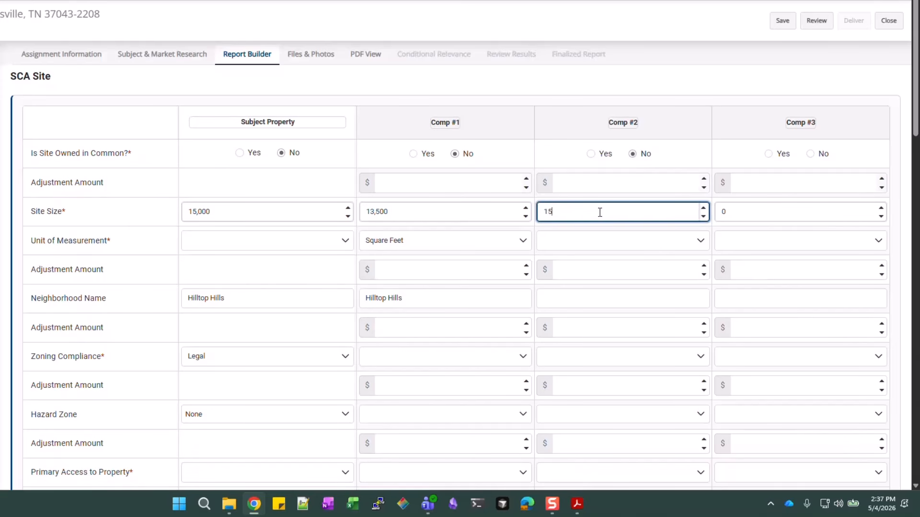
left_click(615, 240)
left_click(560, 300)
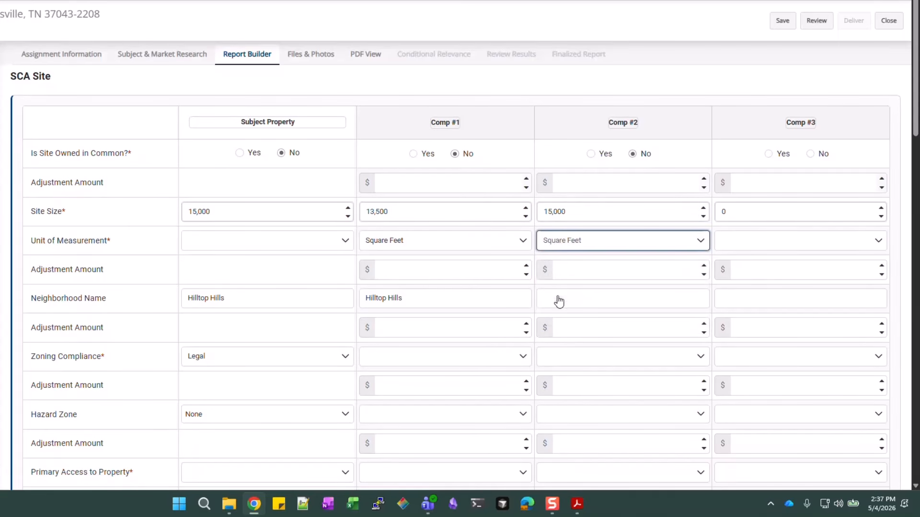
left_click(583, 297)
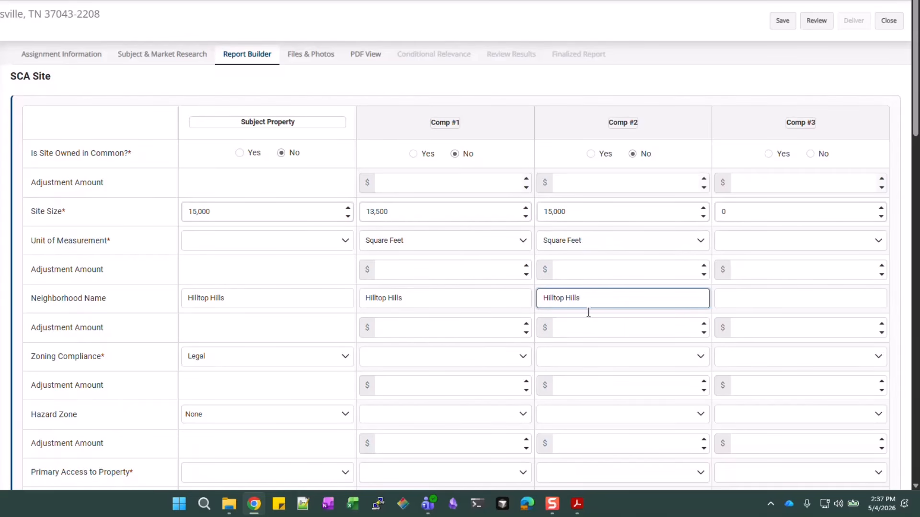
scroll(590, 369, "down", 3)
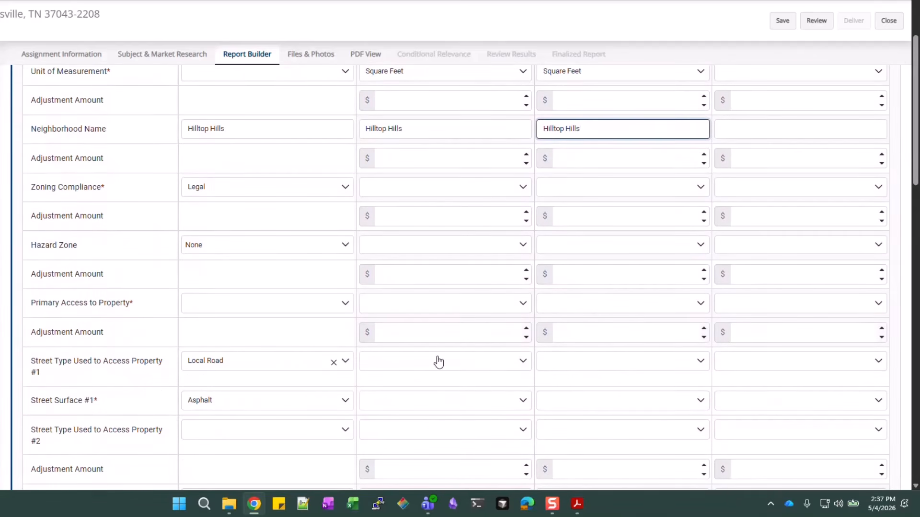
scroll(639, 375, "down", 5)
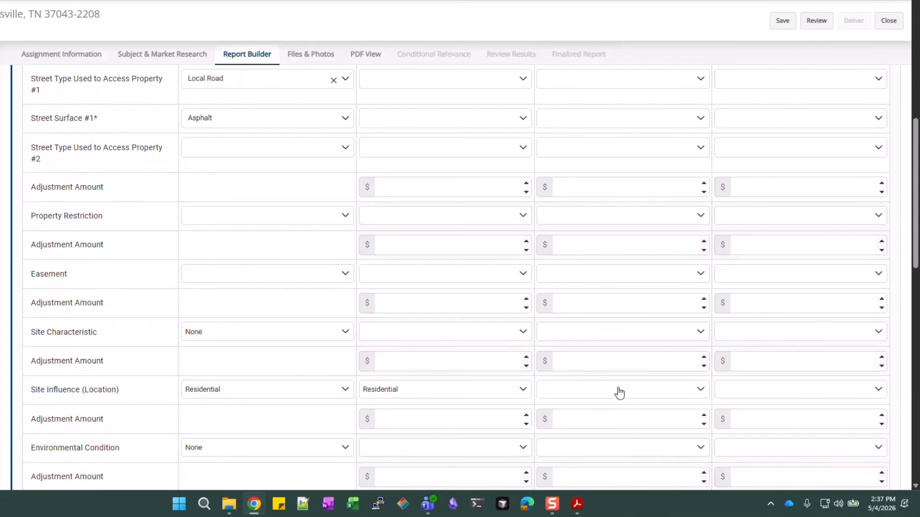
Mark Comp #2's site influence as Residential
left_click(619, 392)
scroll(597, 318, "down", 3)
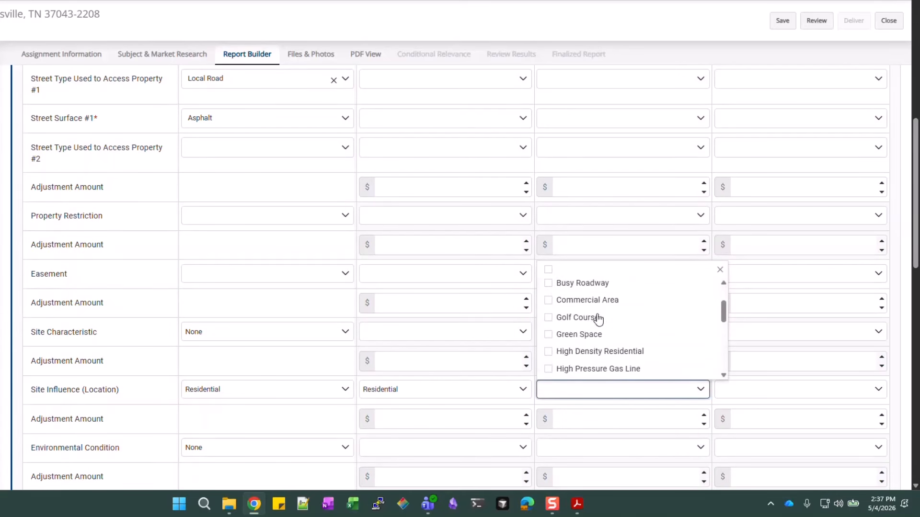
scroll(598, 318, "down", 3)
left_click(580, 354)
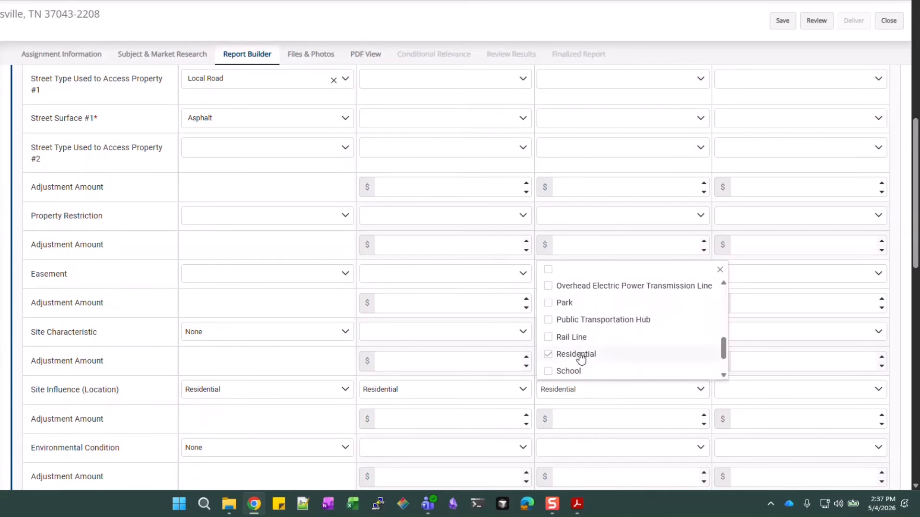
left_click(599, 411)
scroll(606, 383, "down", 4)
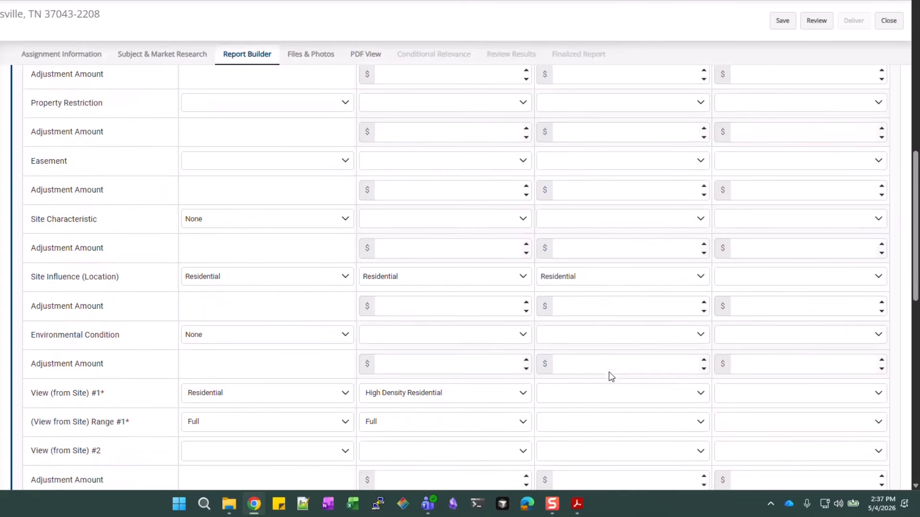
Set Comp #2's view to Residential with a Full range
left_click(610, 344)
scroll(556, 385, "down", 3)
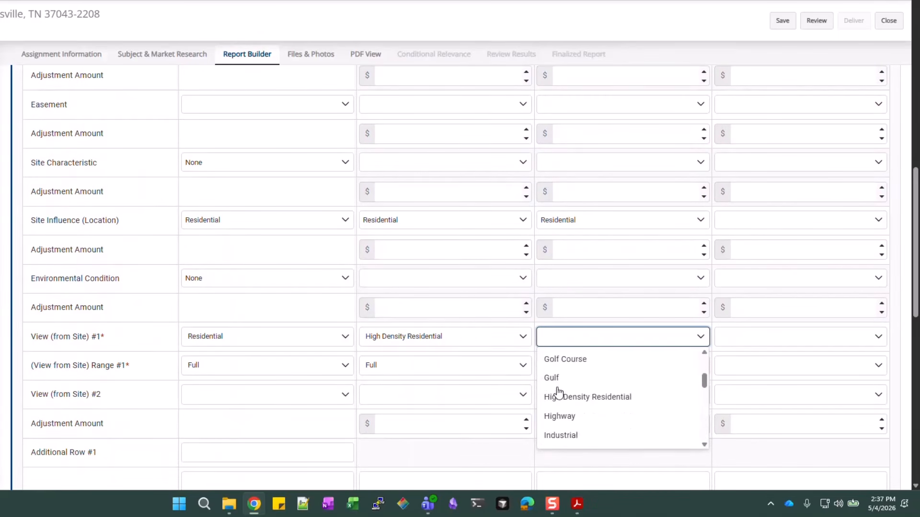
scroll(558, 392, "down", 5)
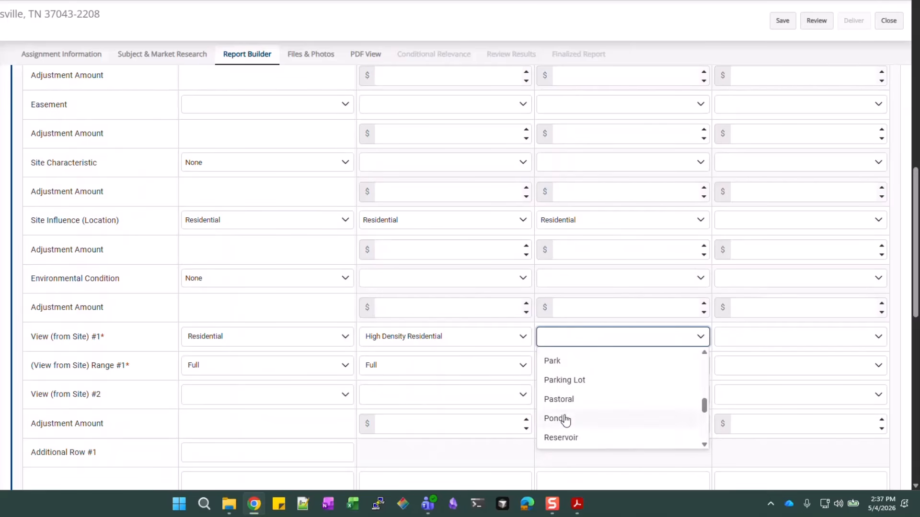
scroll(566, 419, "down", 2)
left_click(568, 407)
left_click(585, 370)
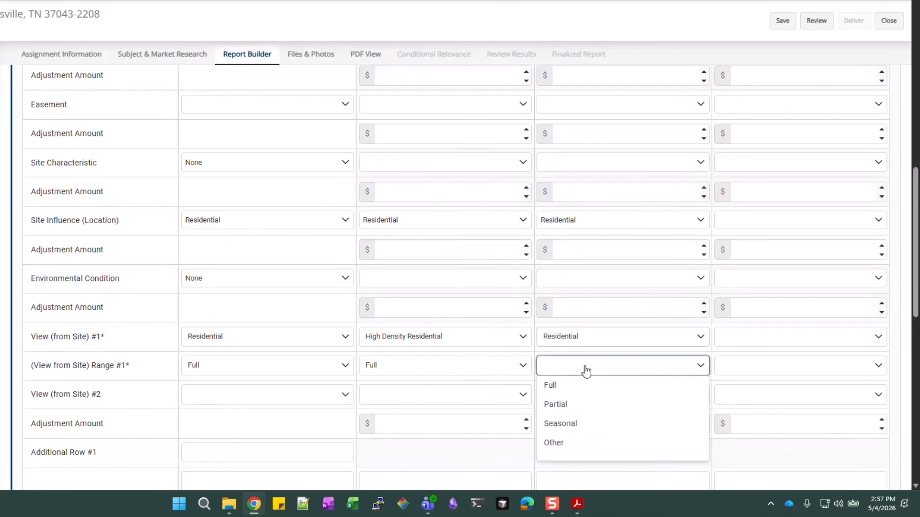
left_click(576, 390)
scroll(657, 382, "down", 5)
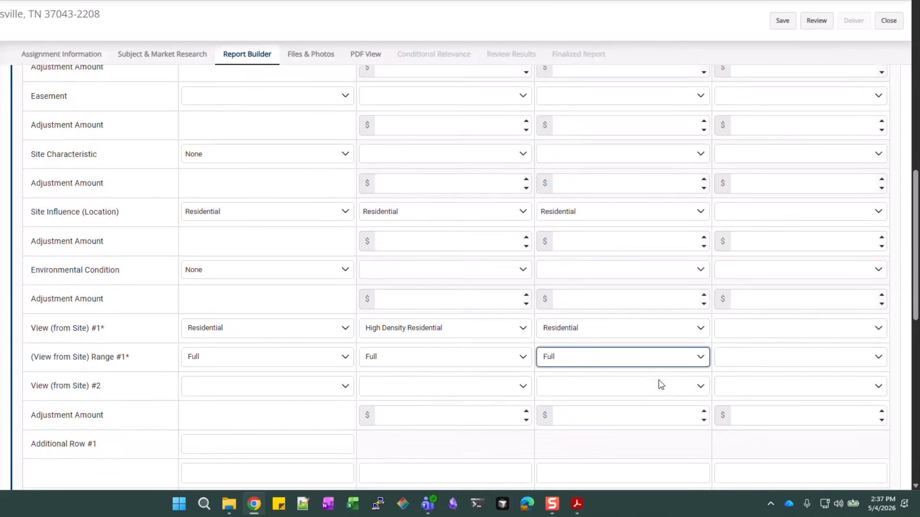
scroll(788, 338, "up", 12)
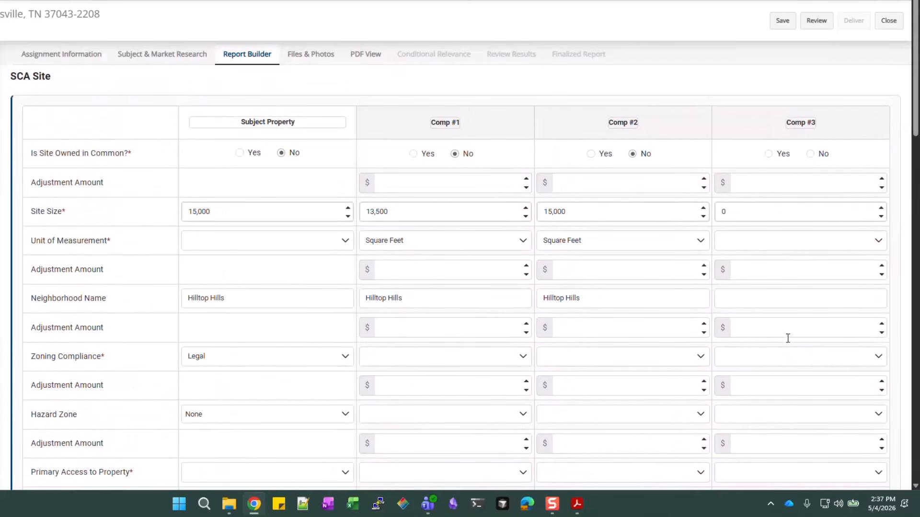
Mark Comp #3's site as not owned in common and enter its size in Square Feet
left_click(827, 157)
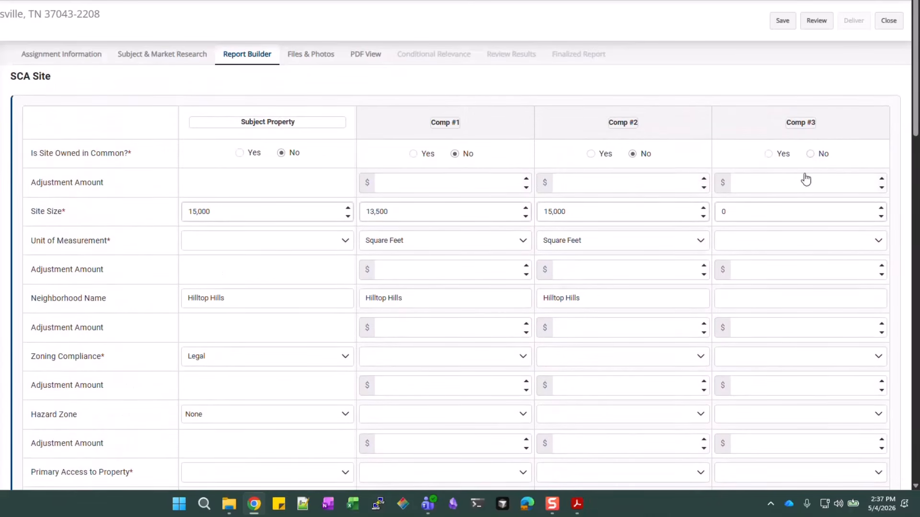
left_click(754, 207)
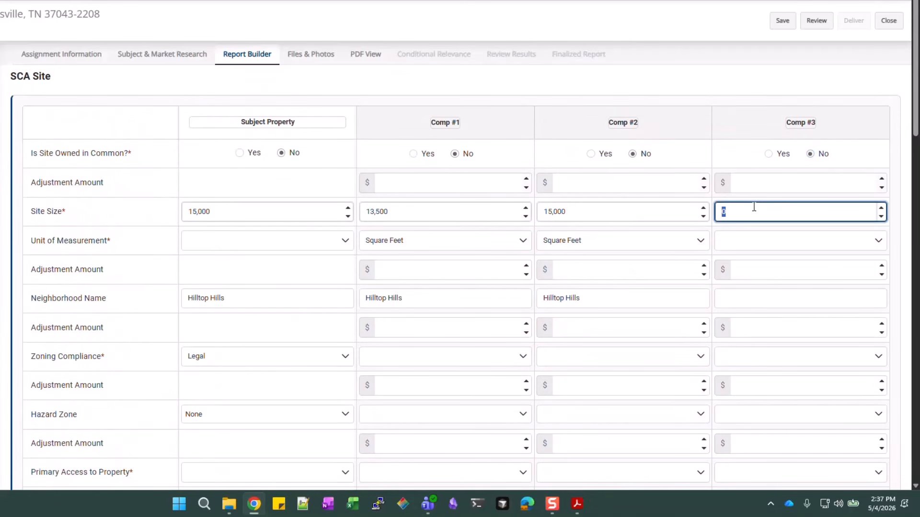
type("1500")
left_click(756, 240)
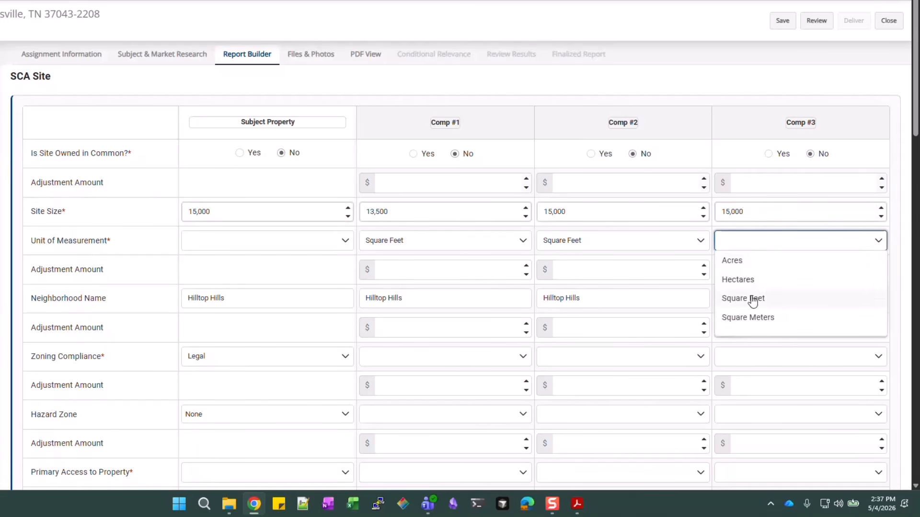
left_click(752, 299)
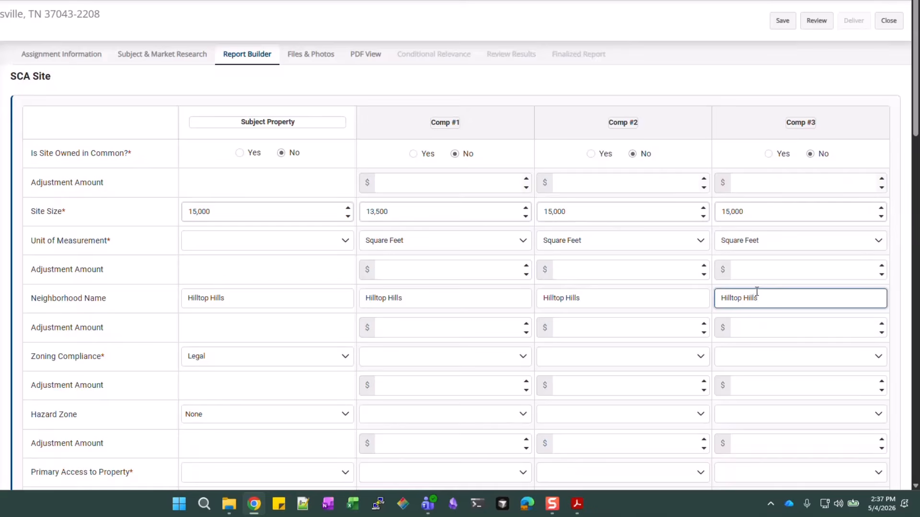
Tick Residential as Comp #3's site influence
scroll(757, 292, "down", 10)
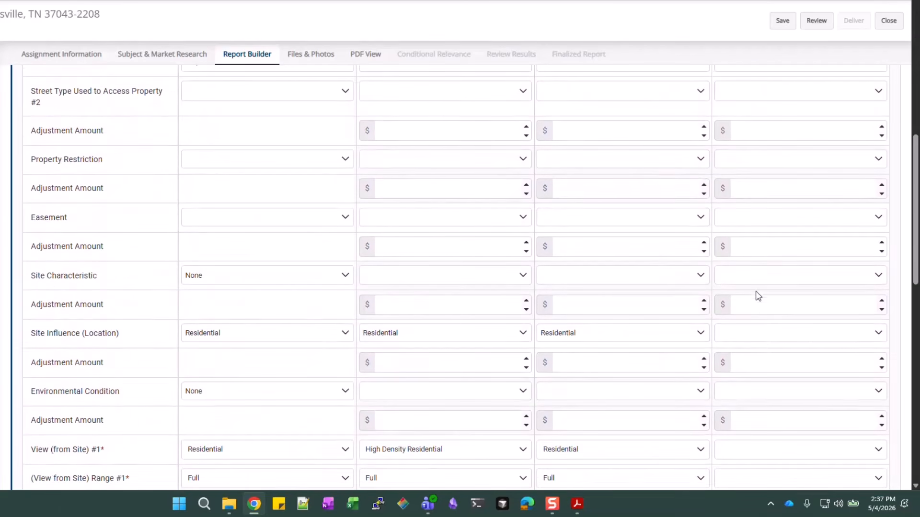
left_click(764, 340)
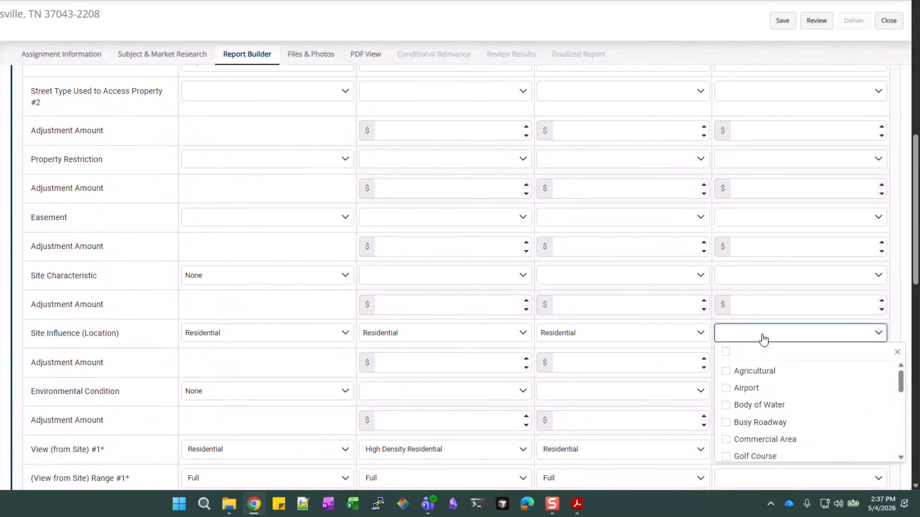
scroll(764, 402, "down", 3)
scroll(765, 402, "down", 3)
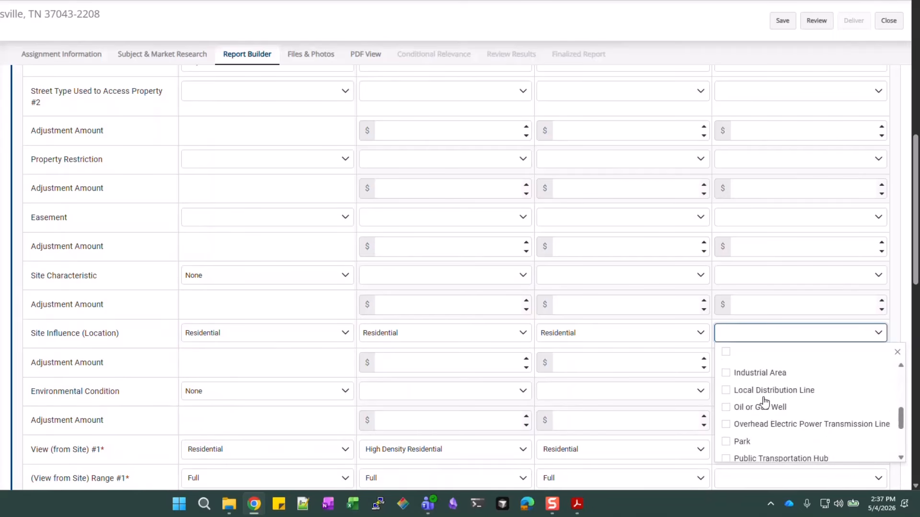
left_click(757, 440)
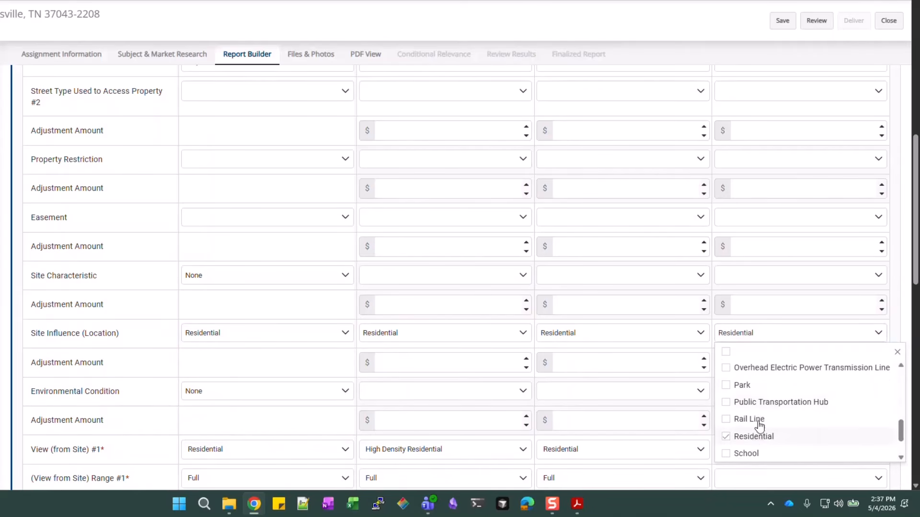
scroll(761, 391, "down", 5)
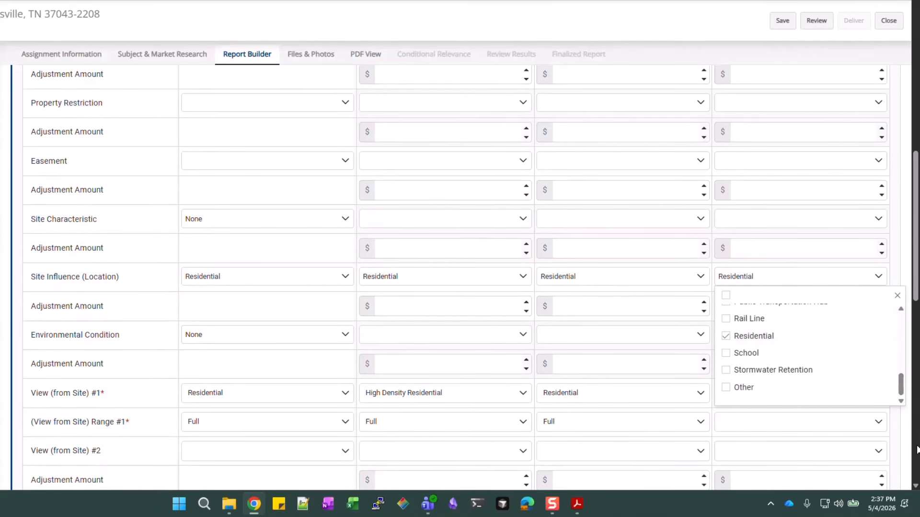
left_click(908, 452)
Set Comp #3's view to Residential with a Full range
scroll(761, 321, "down", 1)
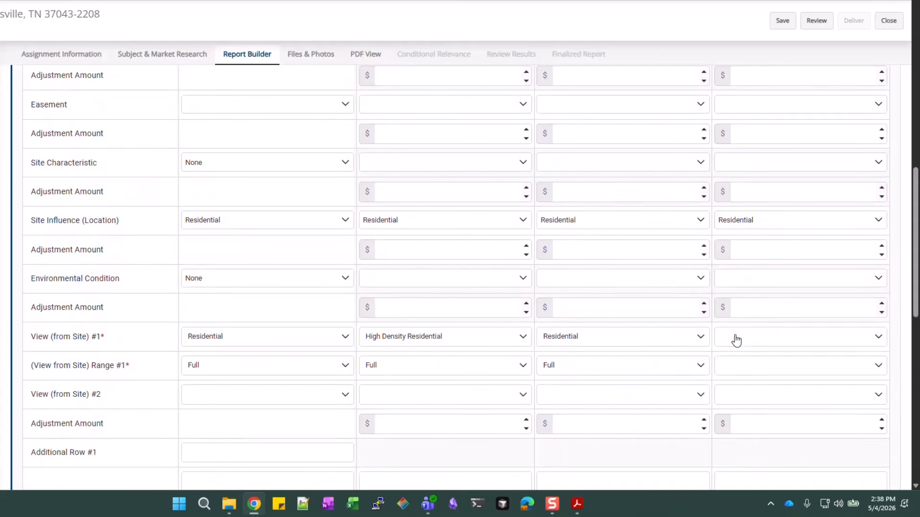
left_click(737, 339)
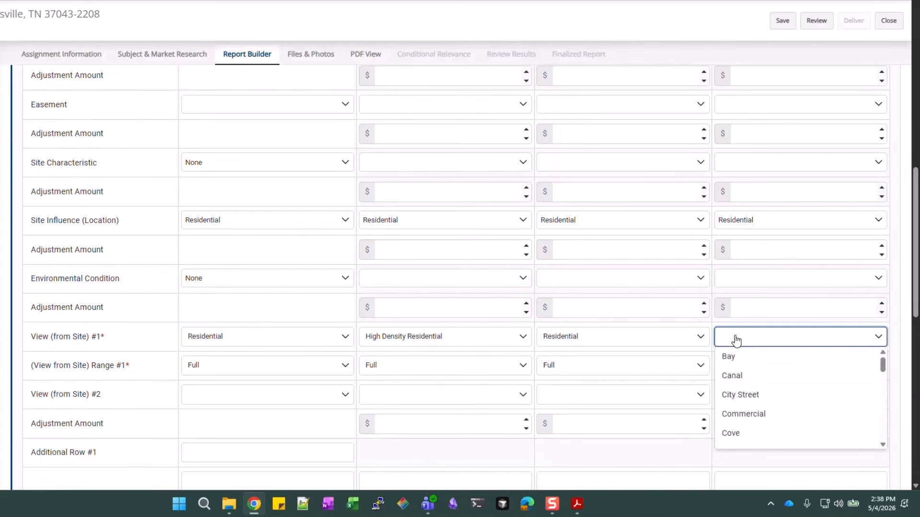
scroll(743, 407, "down", 6)
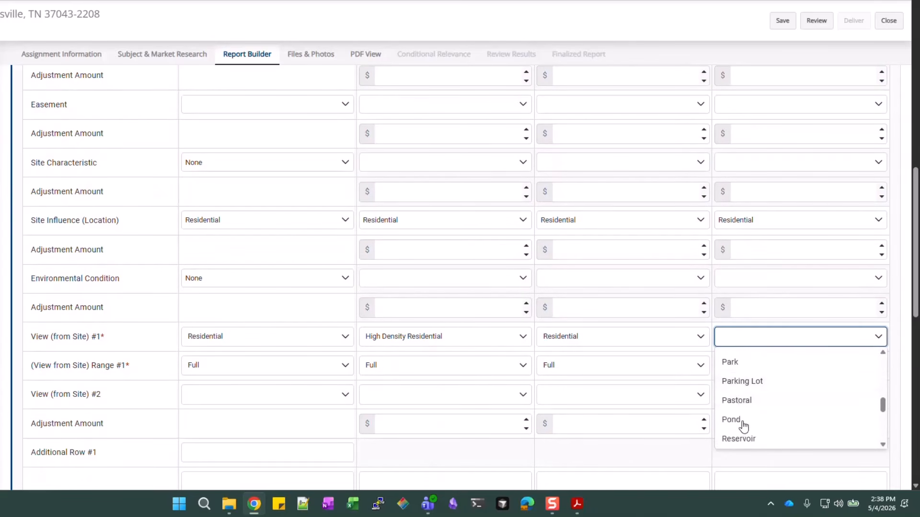
scroll(743, 426, "down", 1)
left_click(740, 401)
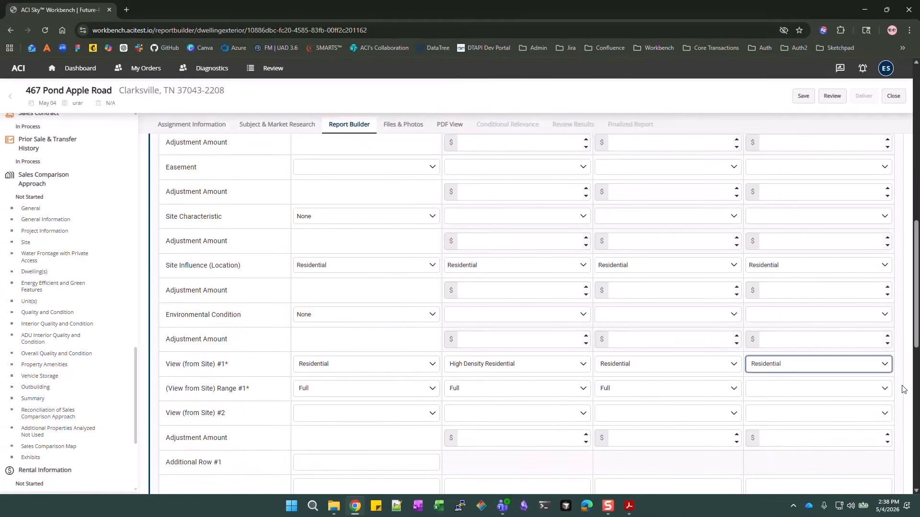
scroll(891, 389, "down", 1)
left_click(772, 343)
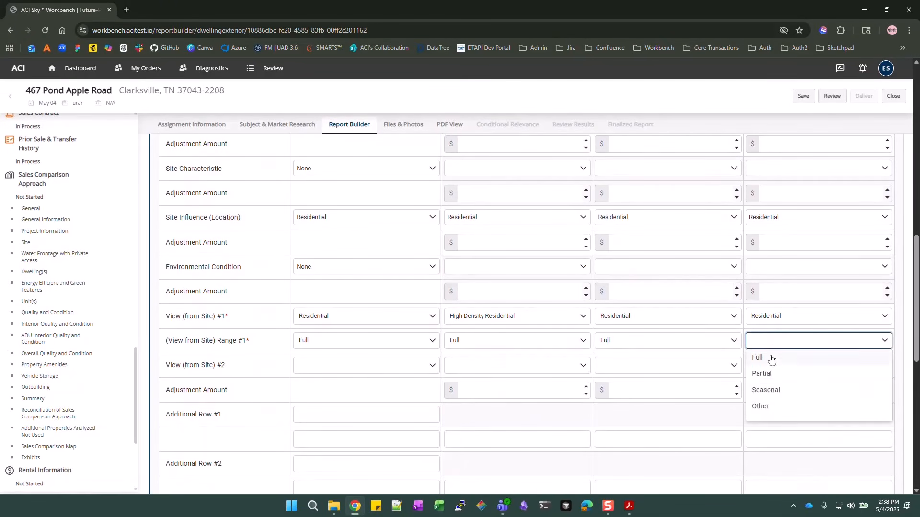
left_click(772, 358)
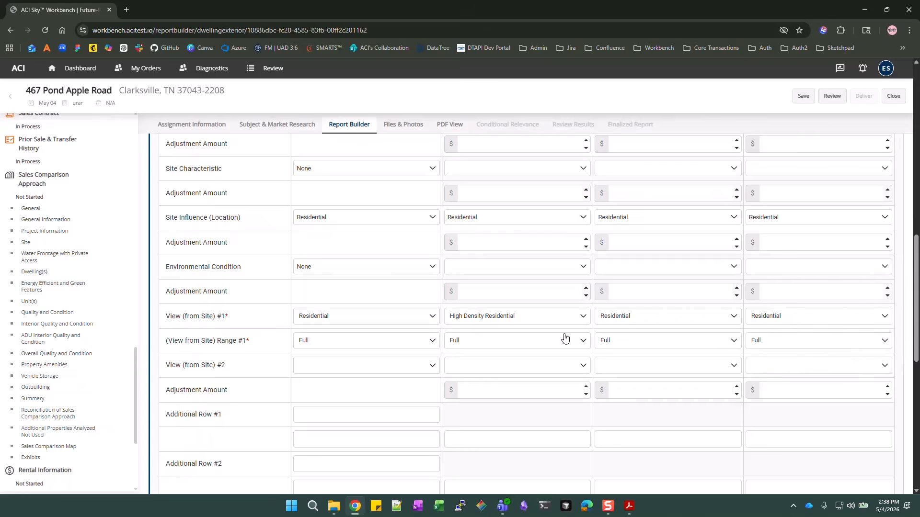
scroll(670, 332, "down", 1)
scroll(670, 331, "down", 6)
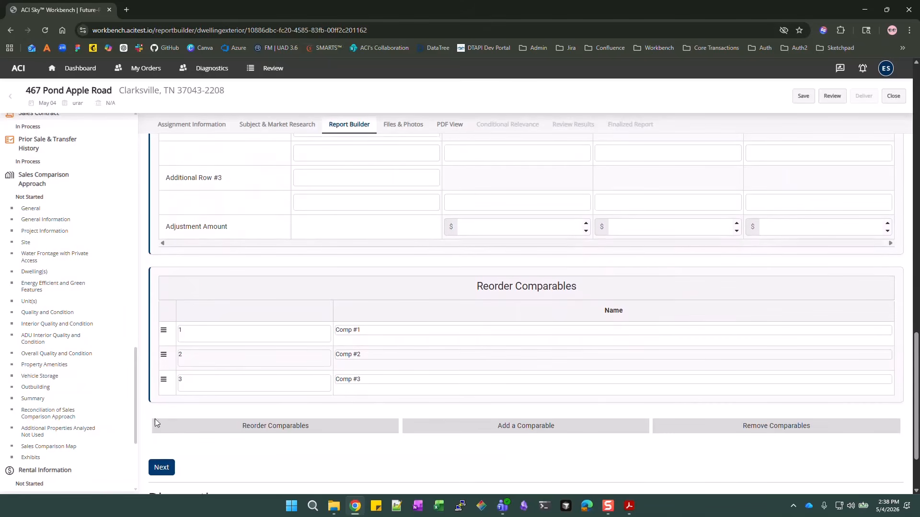
Review the SCA Site grid and try to continue past the Site page
scroll(564, 319, "up", 10)
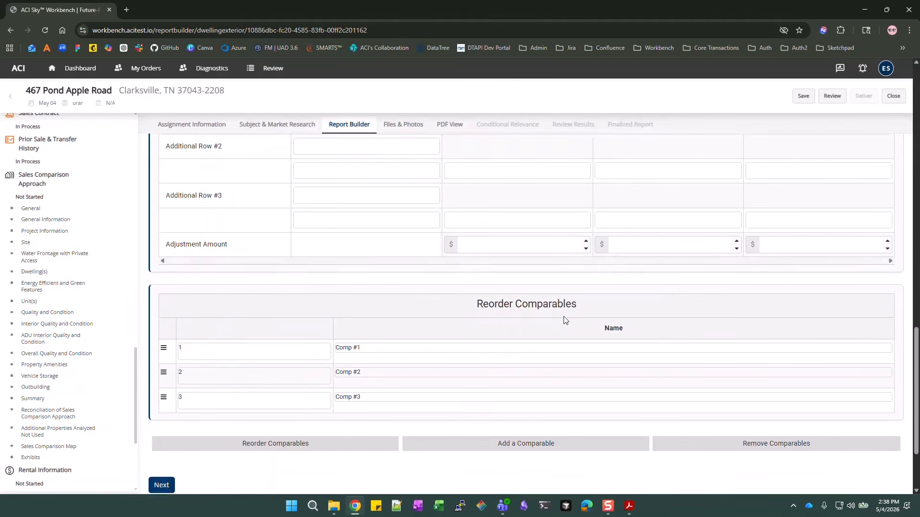
scroll(565, 319, "up", 9)
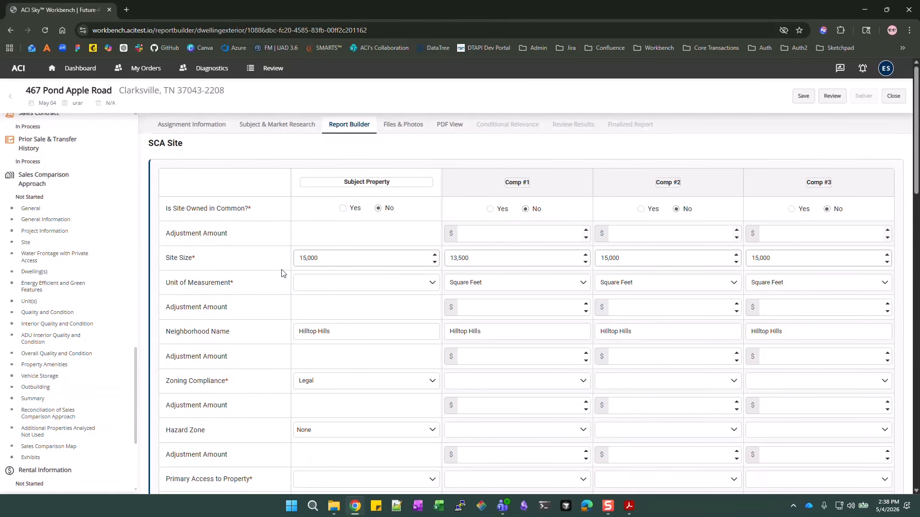
scroll(462, 349, "down", 1)
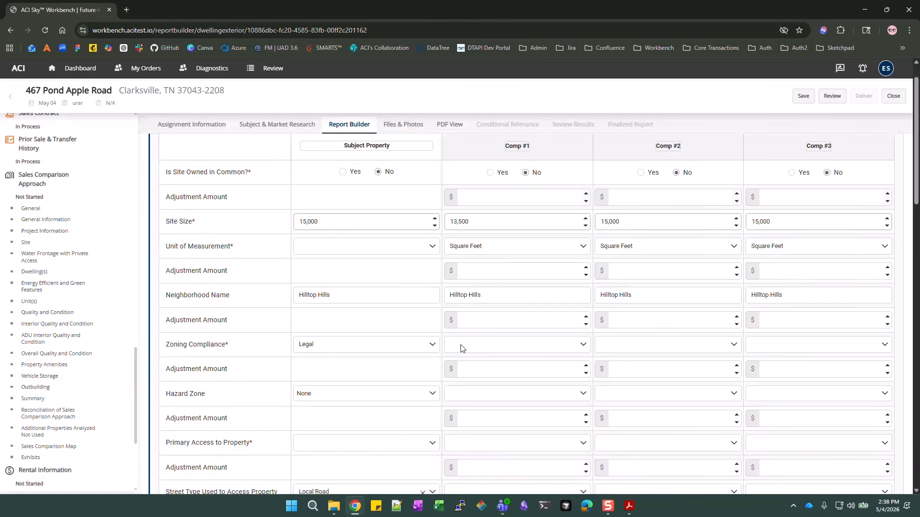
scroll(460, 347, "down", 15)
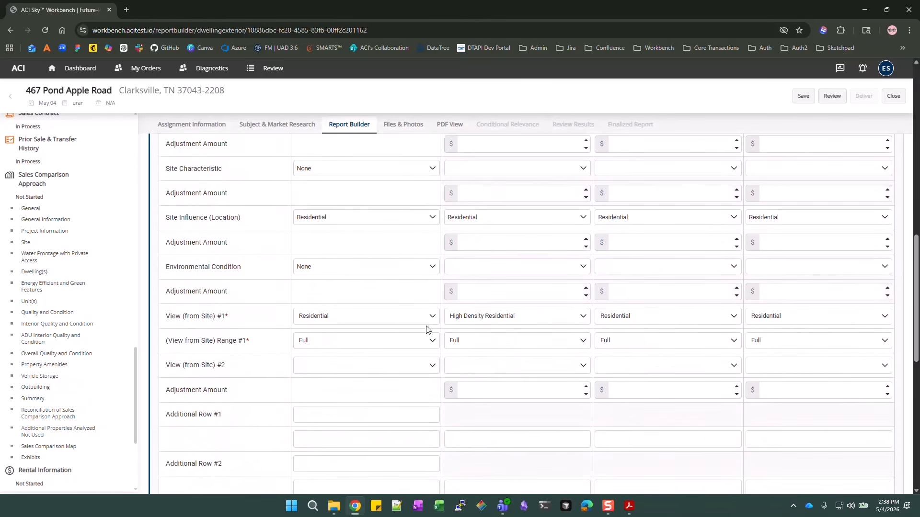
scroll(393, 323, "down", 5)
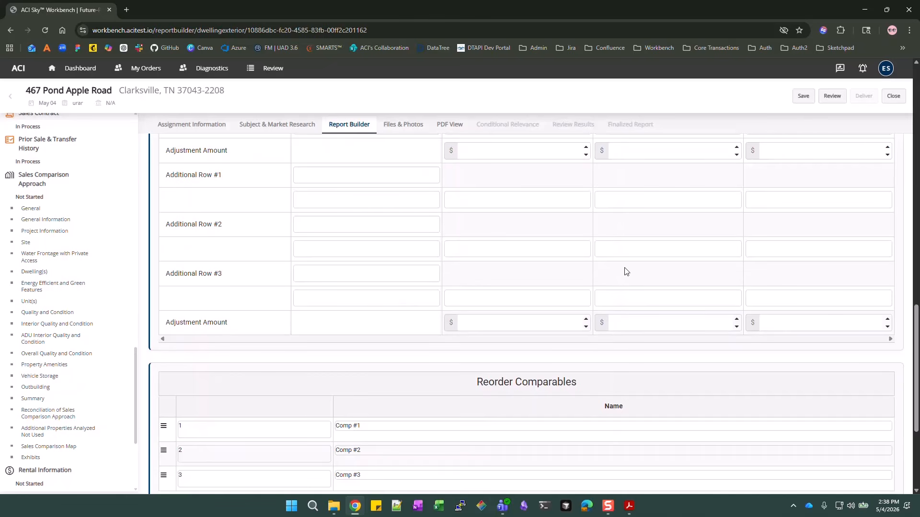
scroll(450, 296, "down", 4)
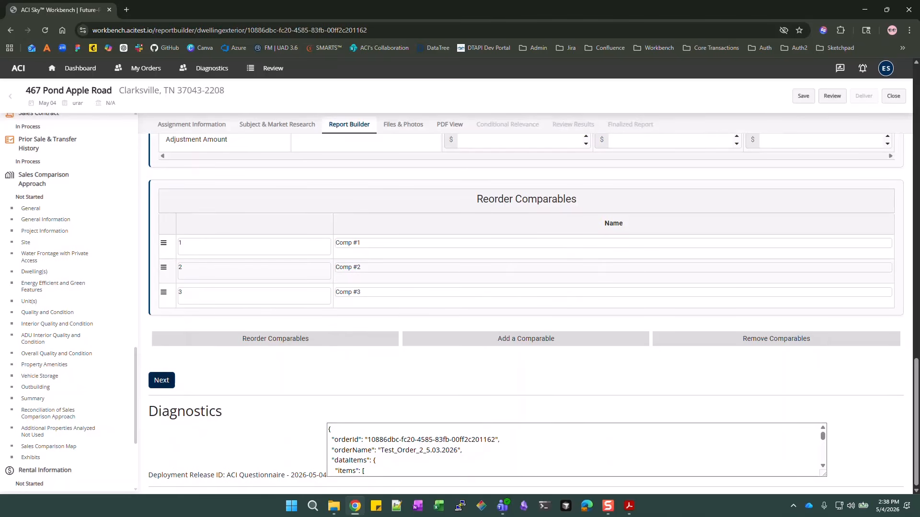
left_click(161, 380)
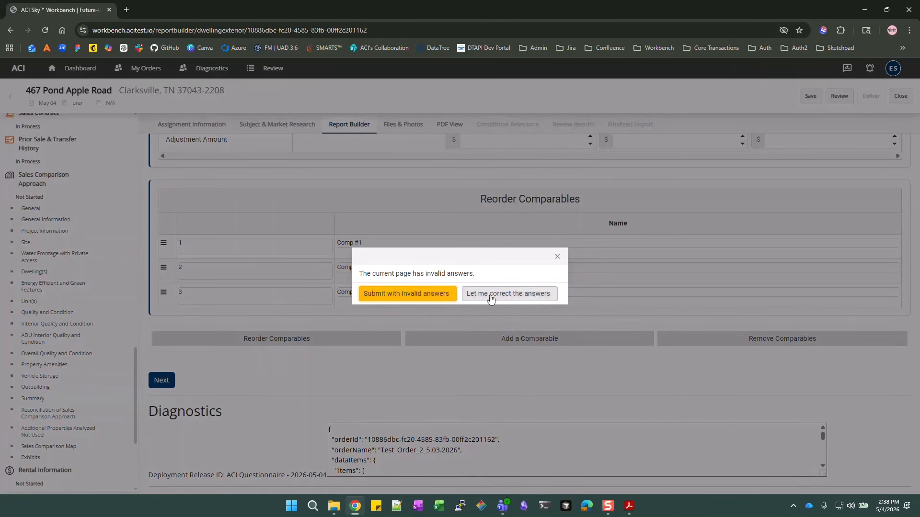
Return to correct the answers and set the subject's primary access to Public Street
left_click(511, 293)
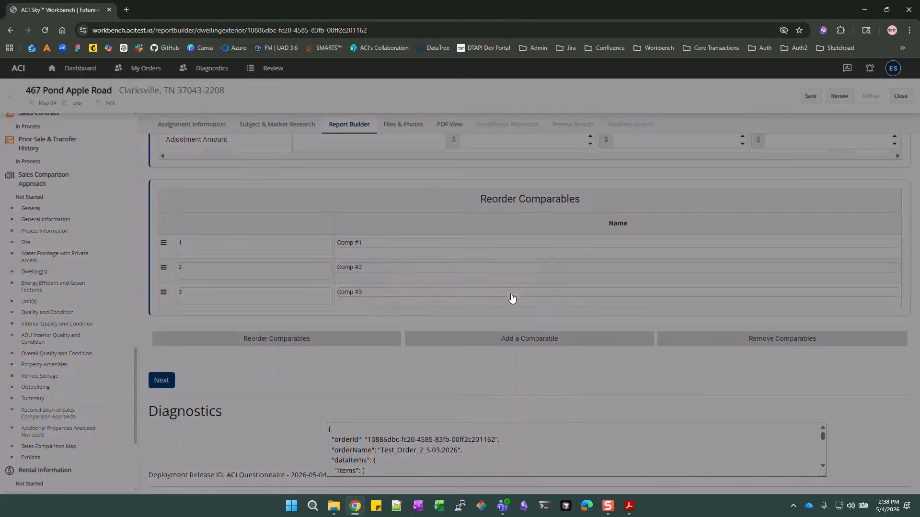
scroll(606, 303, "up", 5)
scroll(606, 303, "up", 10)
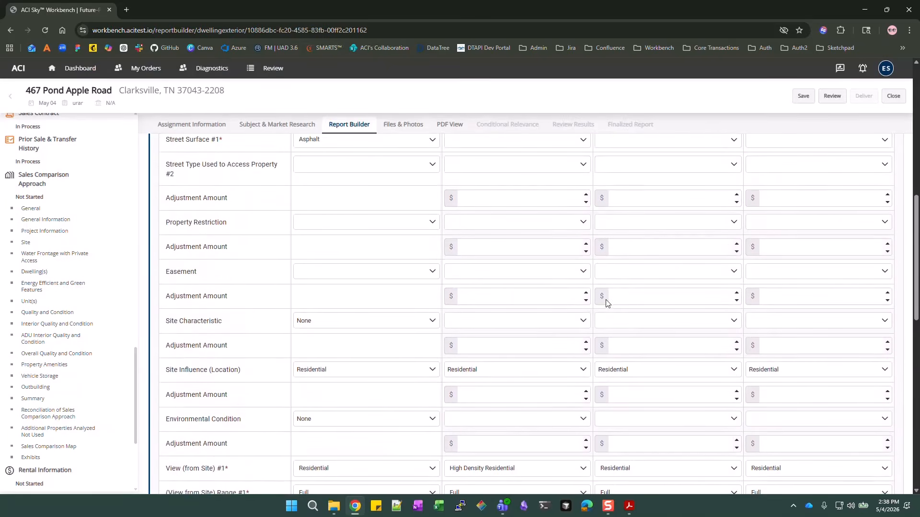
scroll(555, 268, "up", 1)
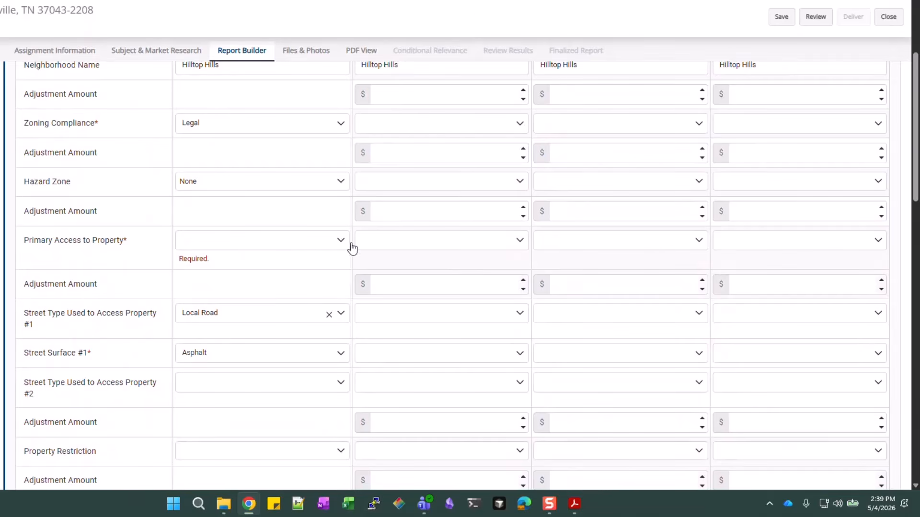
left_click(326, 244)
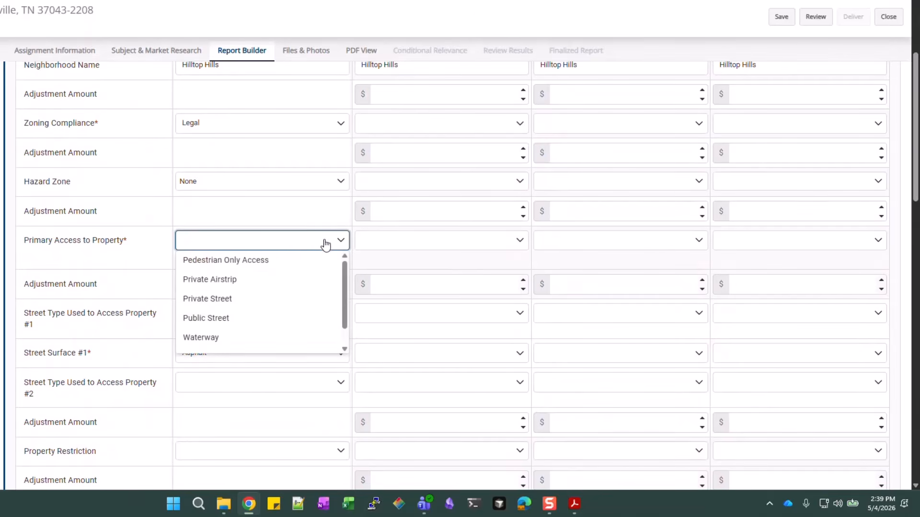
left_click(216, 320)
Set the subject's site size unit to Square Feet
scroll(273, 302, "up", 5)
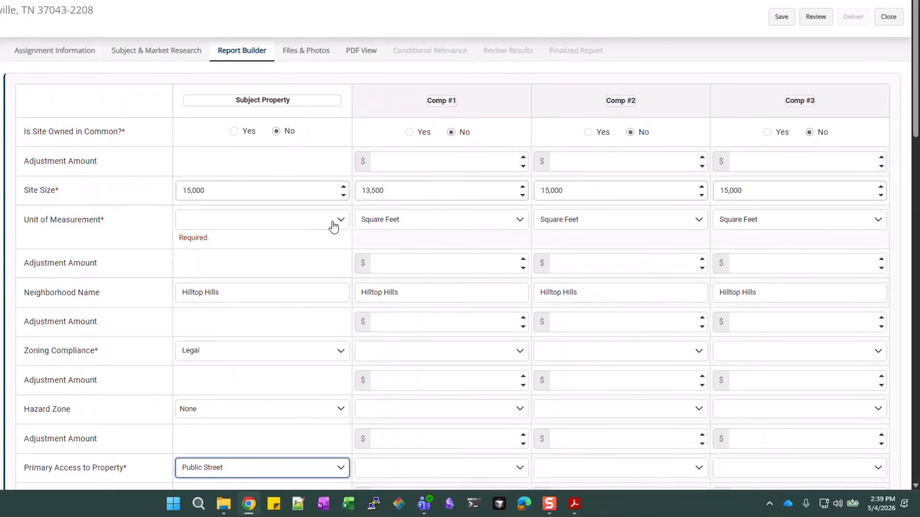
left_click(332, 222)
left_click(209, 283)
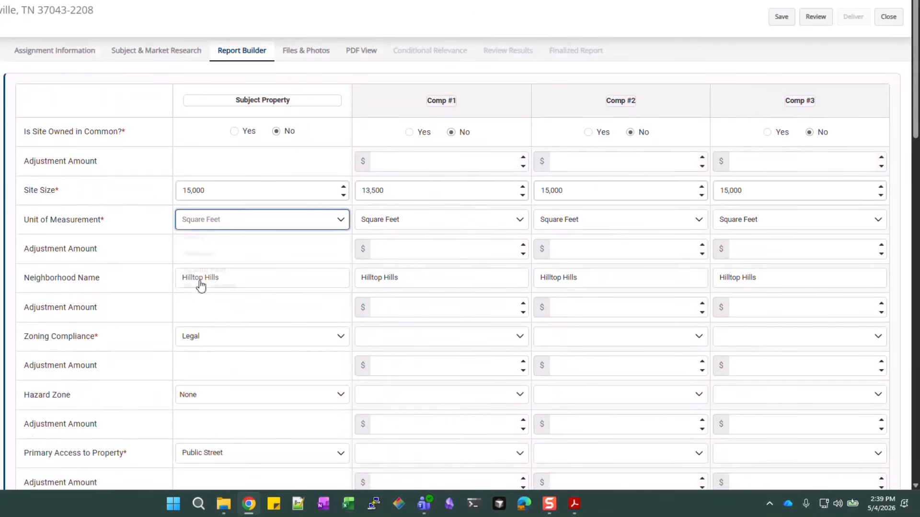
scroll(534, 248, "down", 2)
scroll(534, 248, "down", 10)
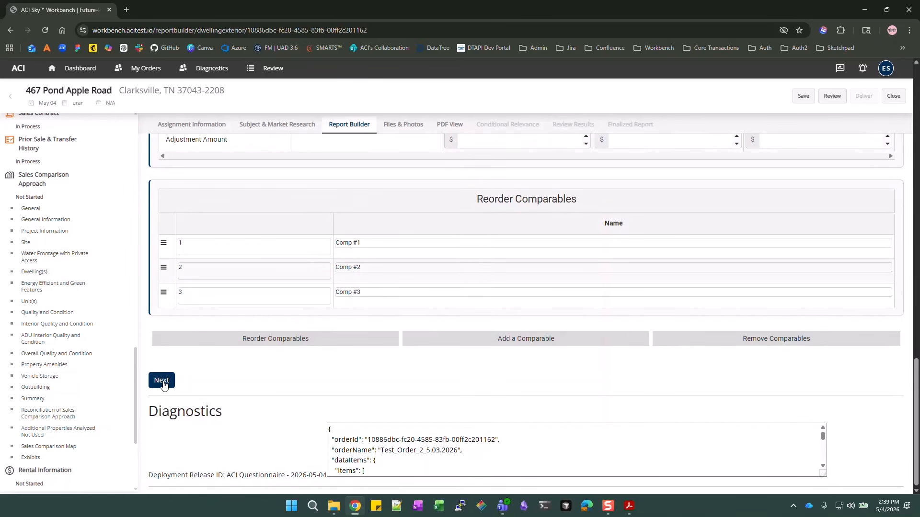
Advance to SCA Overall Dwellings and scroll down to the subject's Overall Quality and Condition
left_click(162, 381)
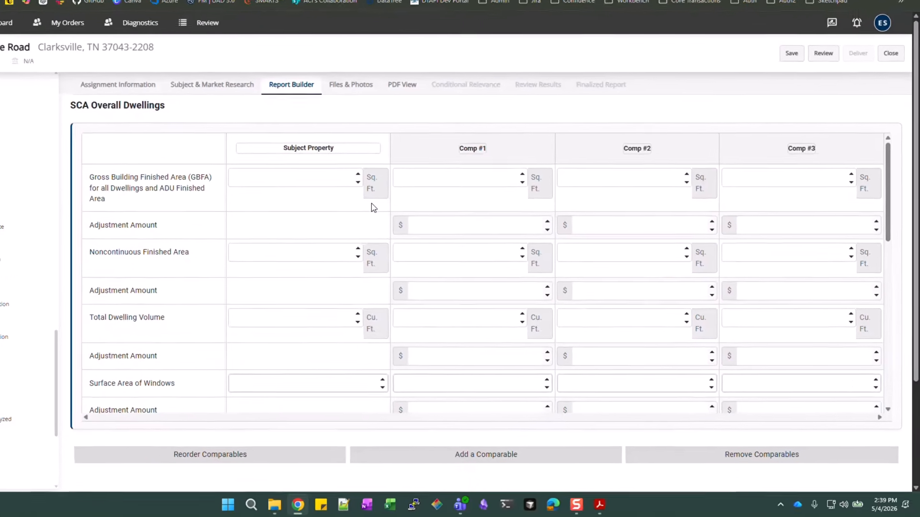
scroll(421, 233, "down", 1)
scroll(334, 186, "down", 3)
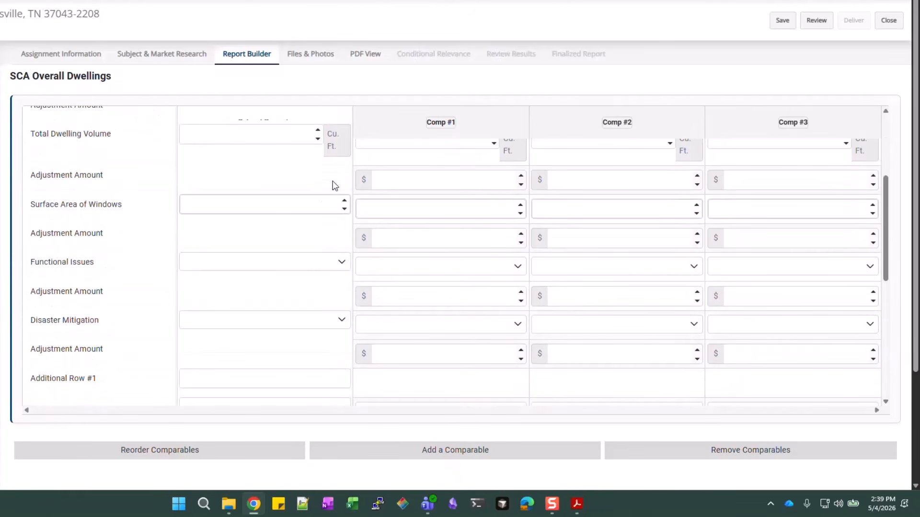
scroll(309, 244, "down", 5)
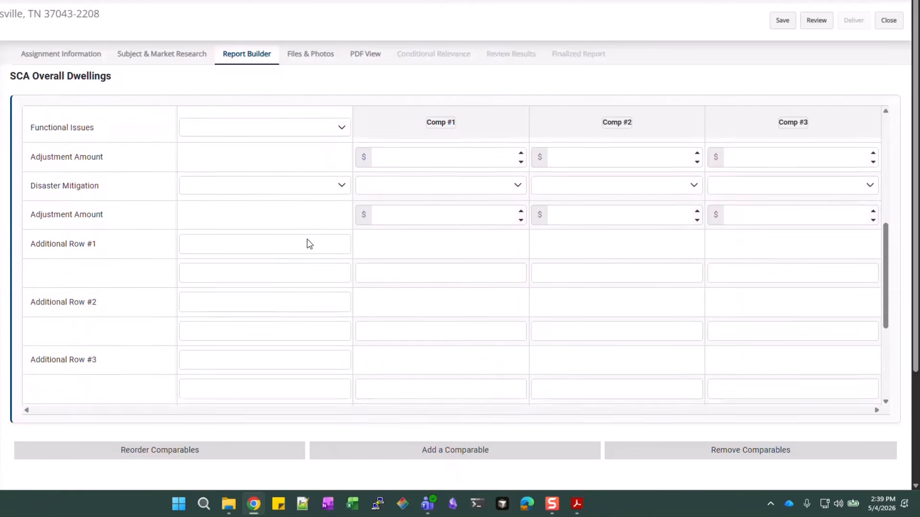
scroll(309, 242, "down", 2)
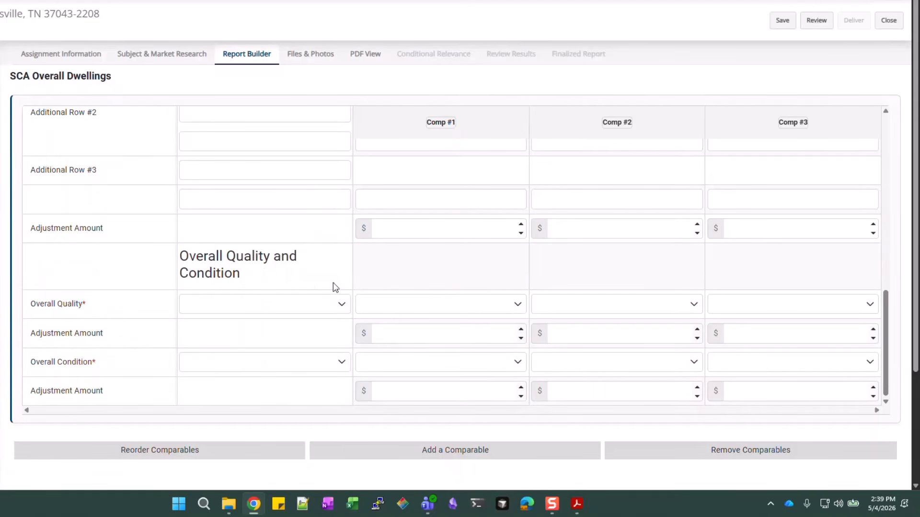
scroll(410, 255, "down", 1)
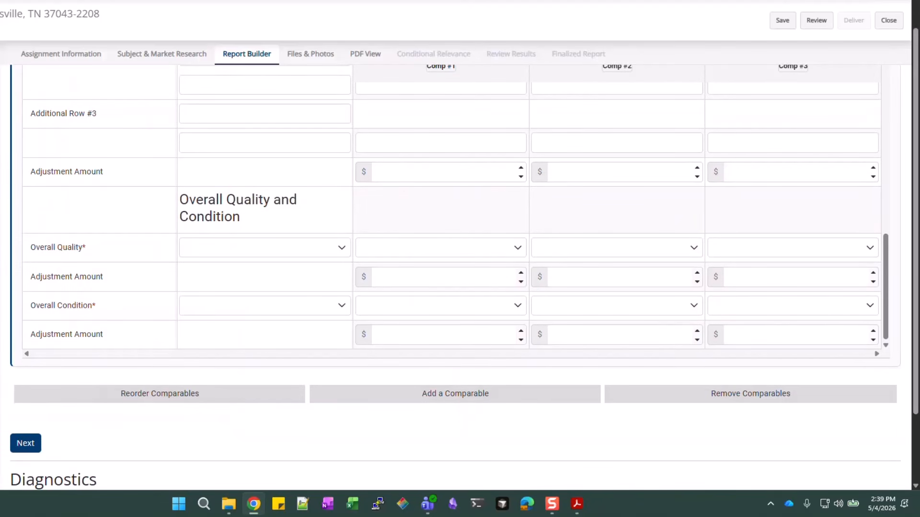
left_click(294, 251)
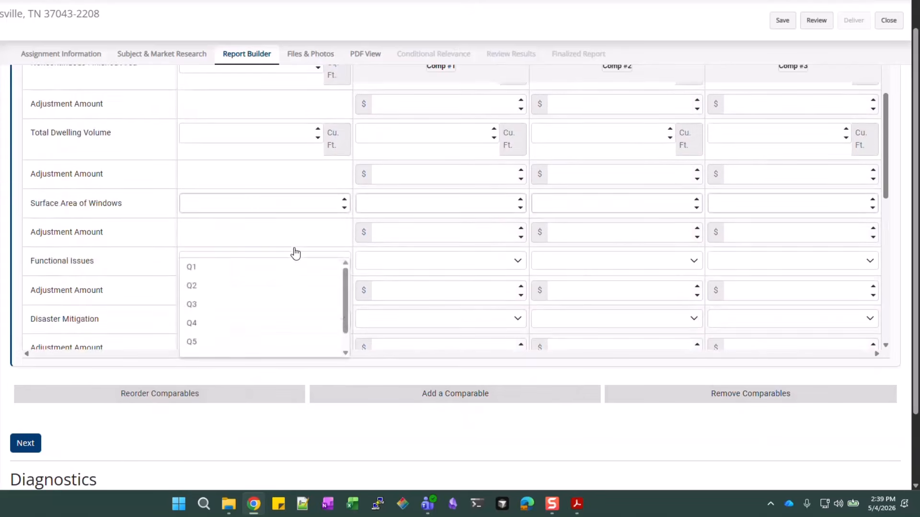
scroll(295, 252, "up", 2)
scroll(295, 248, "down", 3)
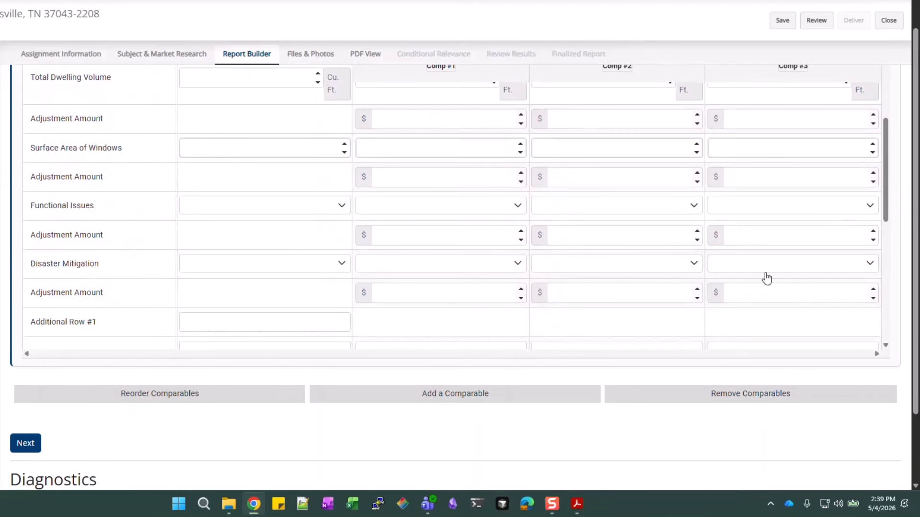
scroll(767, 279, "up", 5)
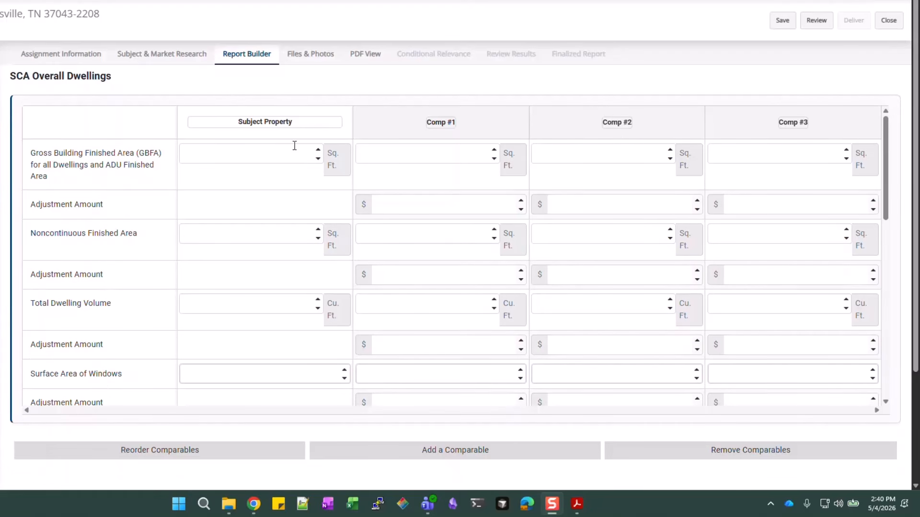
scroll(149, 238, "down", 5)
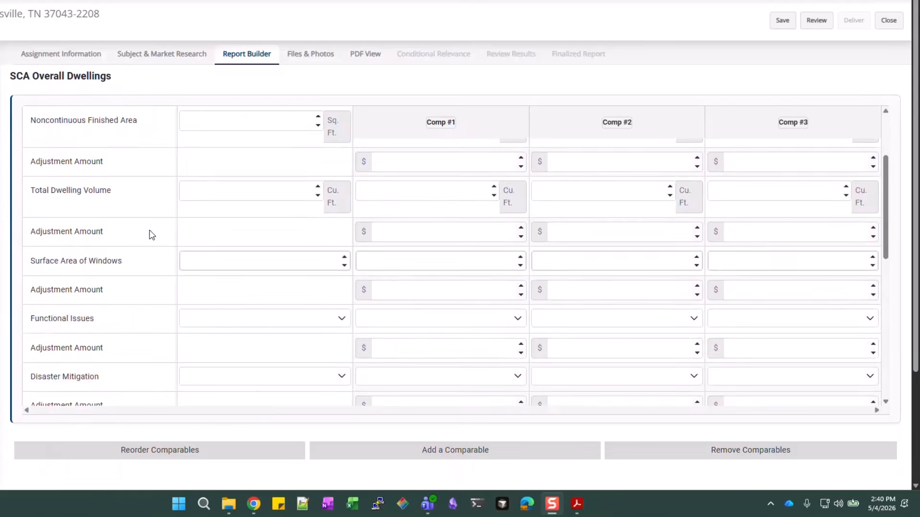
scroll(149, 237, "down", 5)
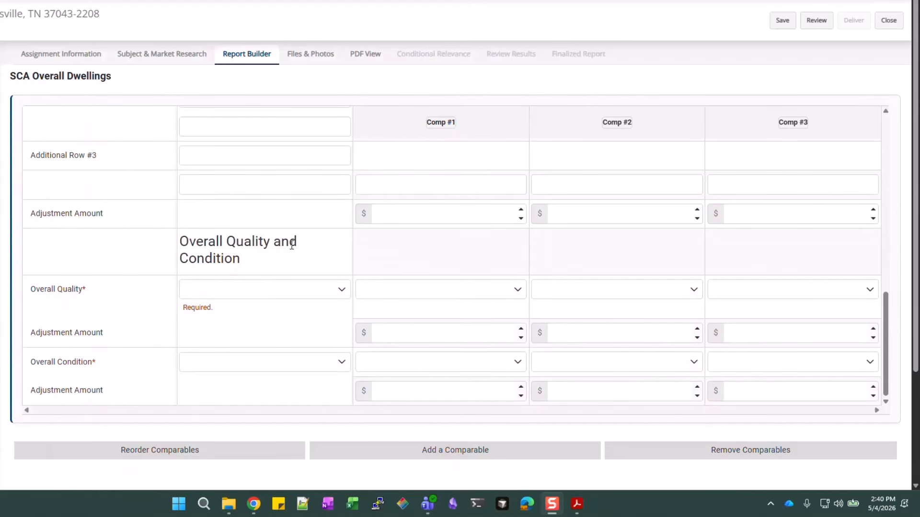
scroll(291, 246, "down", 1)
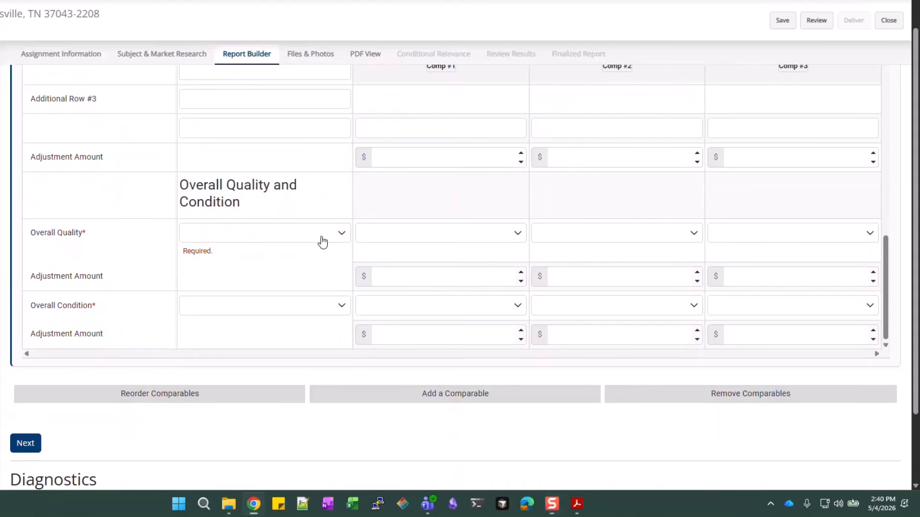
Rate the subject and Comp #1 Q4 for overall quality and C3 for overall condition
left_click(322, 239)
left_click(206, 310)
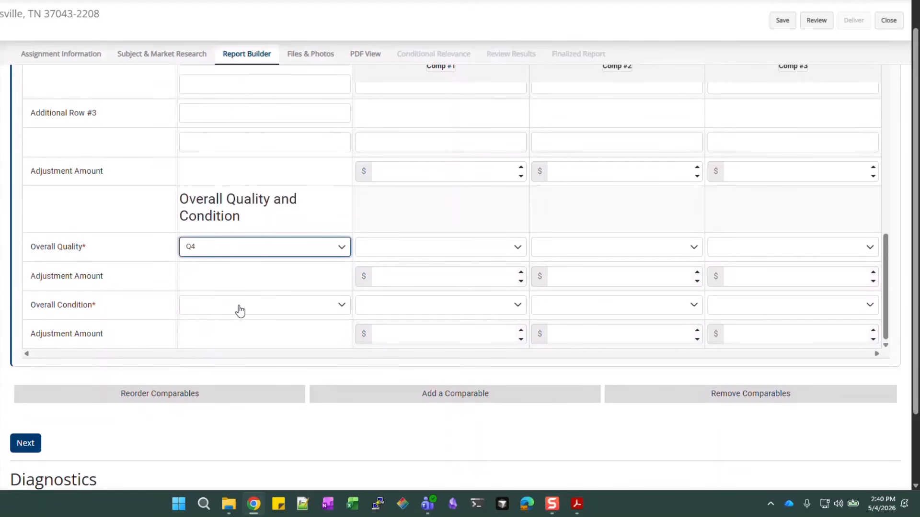
left_click(320, 310)
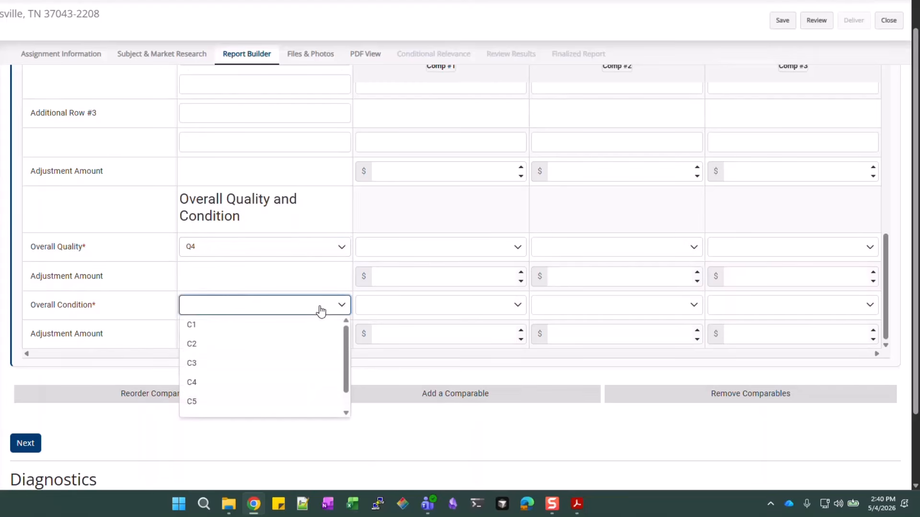
left_click(211, 363)
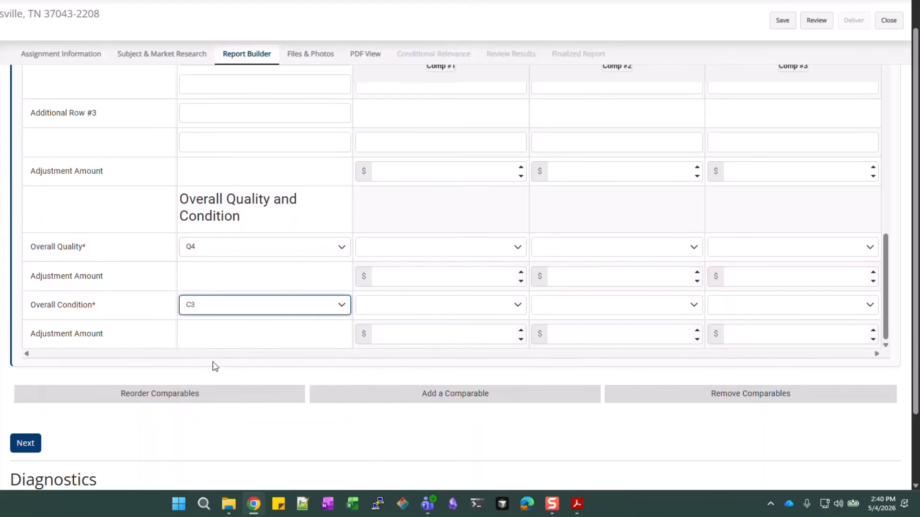
left_click(518, 247)
left_click(372, 322)
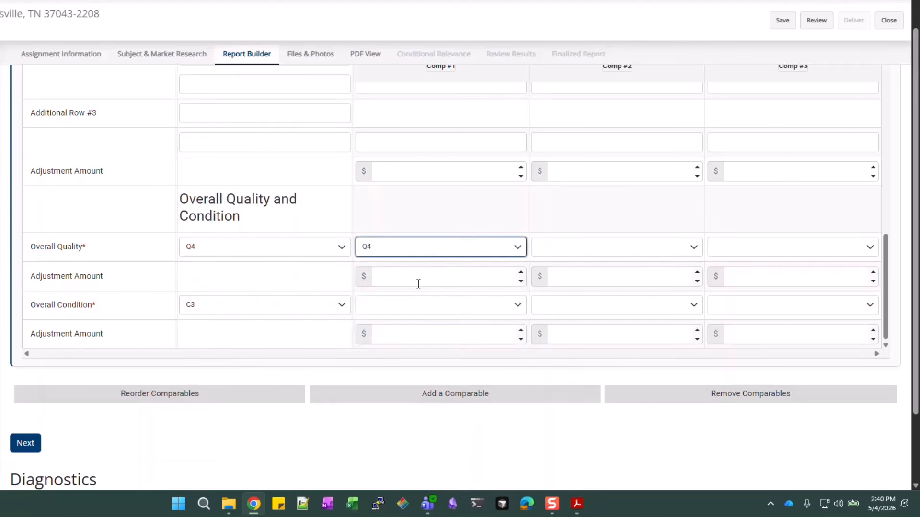
left_click(417, 309)
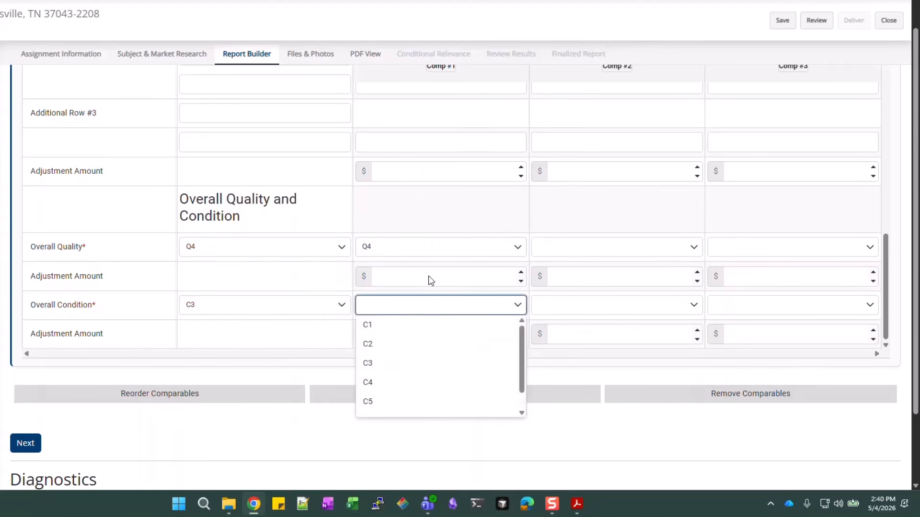
left_click(419, 364)
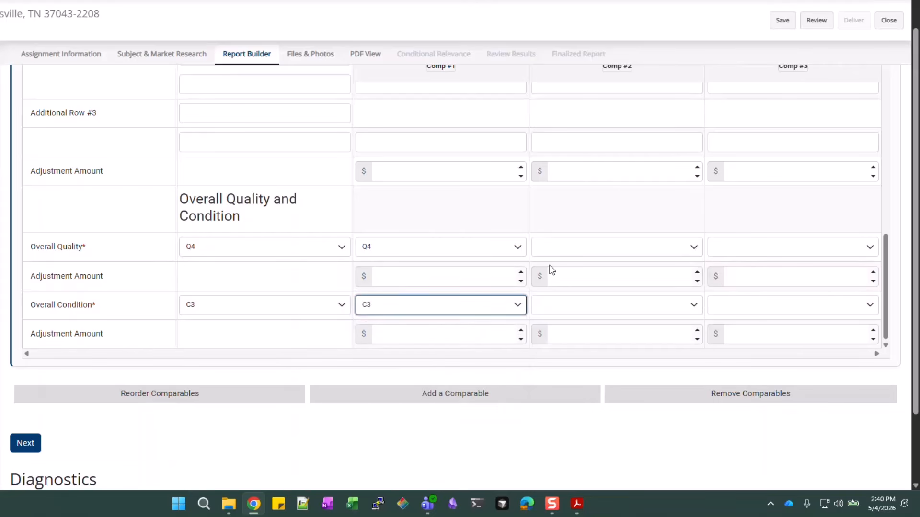
Rate Comps #2 and #3 Q4 quality and C3 condition, correcting Comp #3 from Q3
left_click(572, 256)
left_click(548, 325)
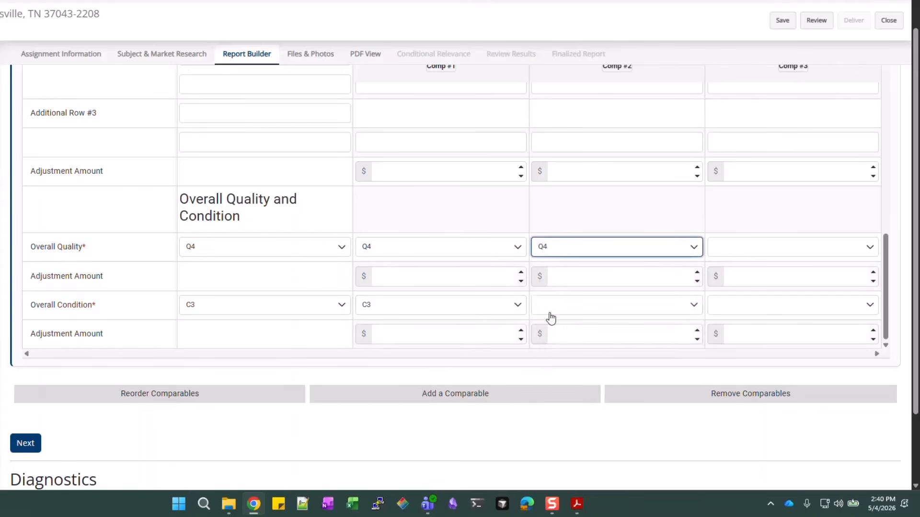
left_click(550, 309)
left_click(551, 365)
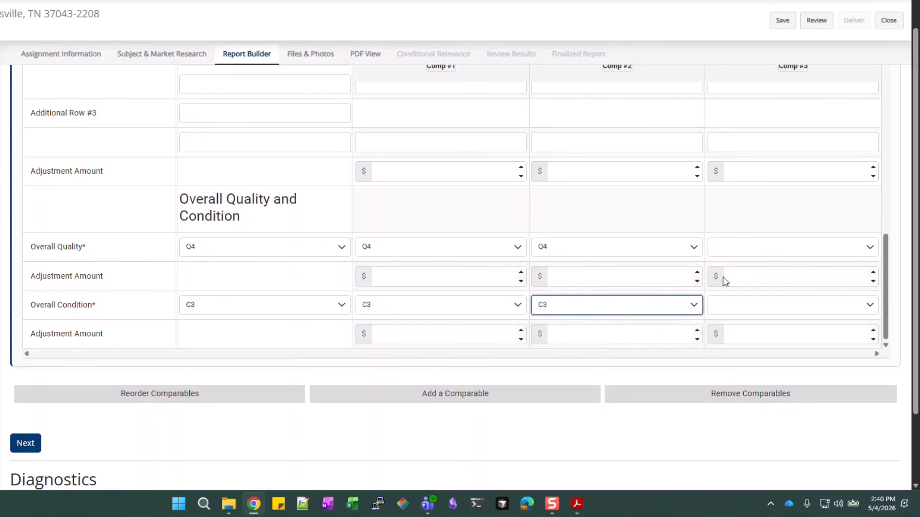
left_click(742, 253)
left_click(741, 307)
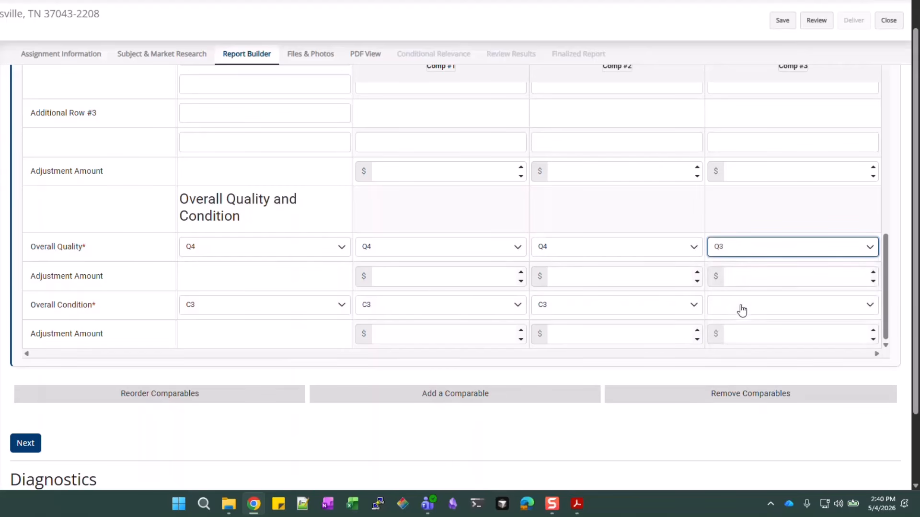
left_click(749, 249)
left_click(728, 329)
left_click(756, 309)
left_click(733, 368)
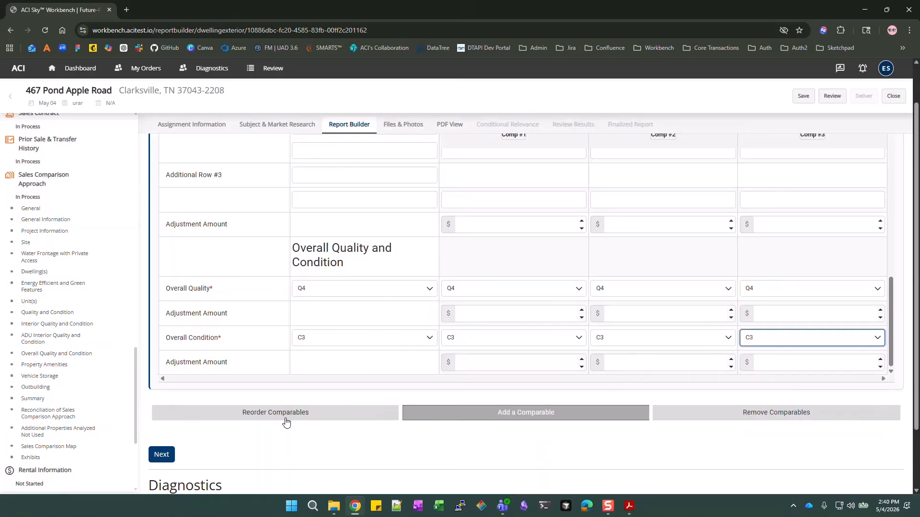
left_click(161, 454)
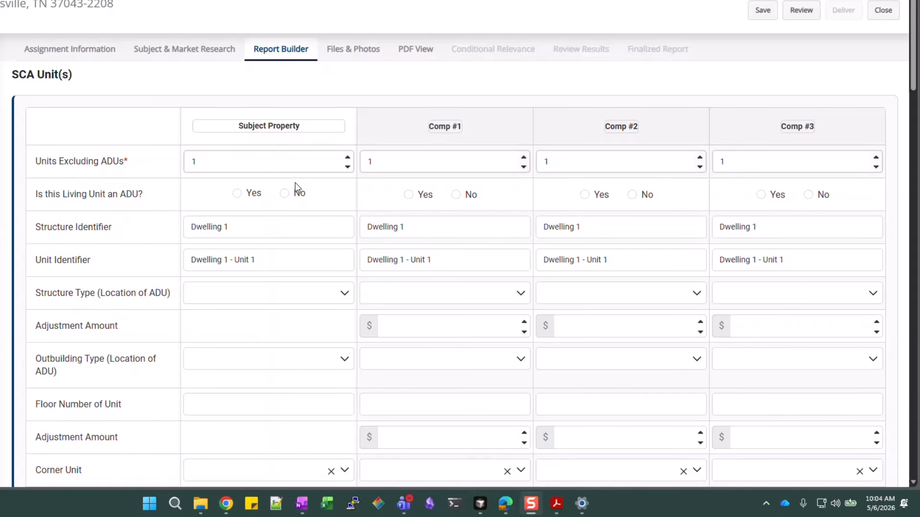
scroll(295, 183, "down", 4)
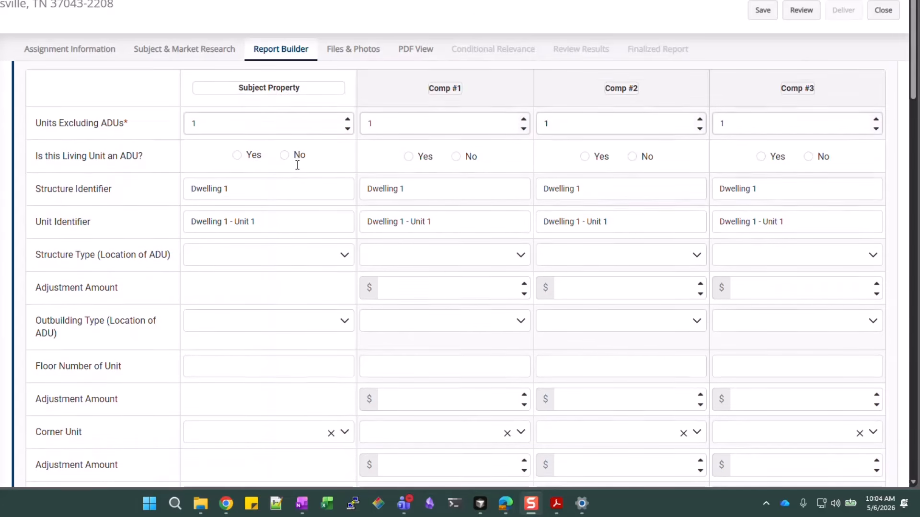
scroll(274, 221, "down", 6)
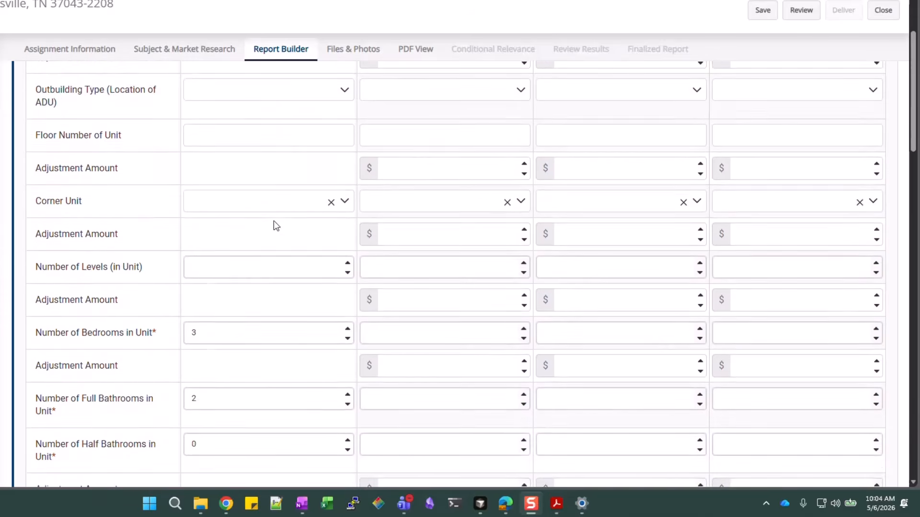
scroll(274, 220, "down", 10)
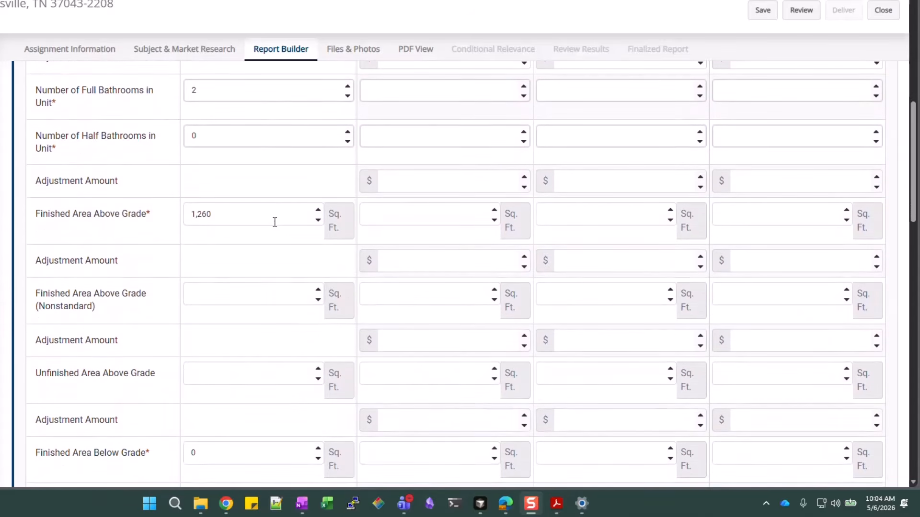
scroll(274, 222, "down", 7)
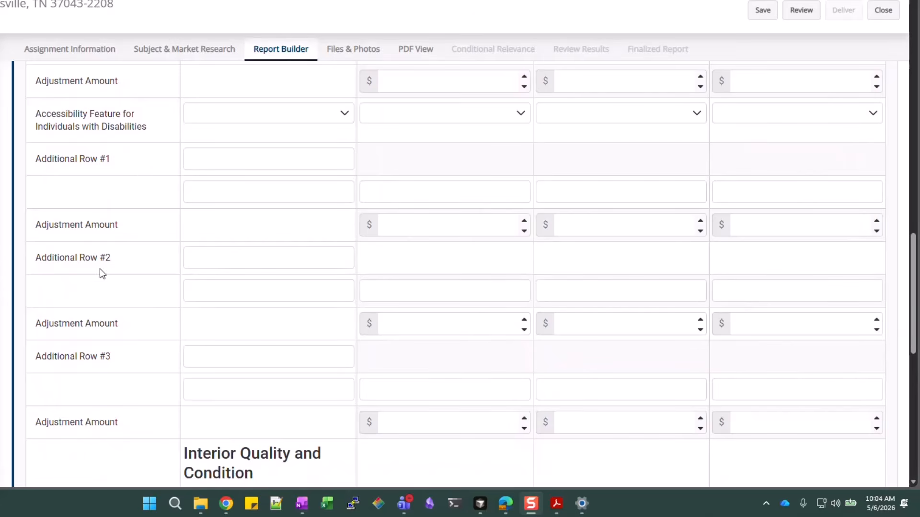
scroll(156, 308, "down", 3)
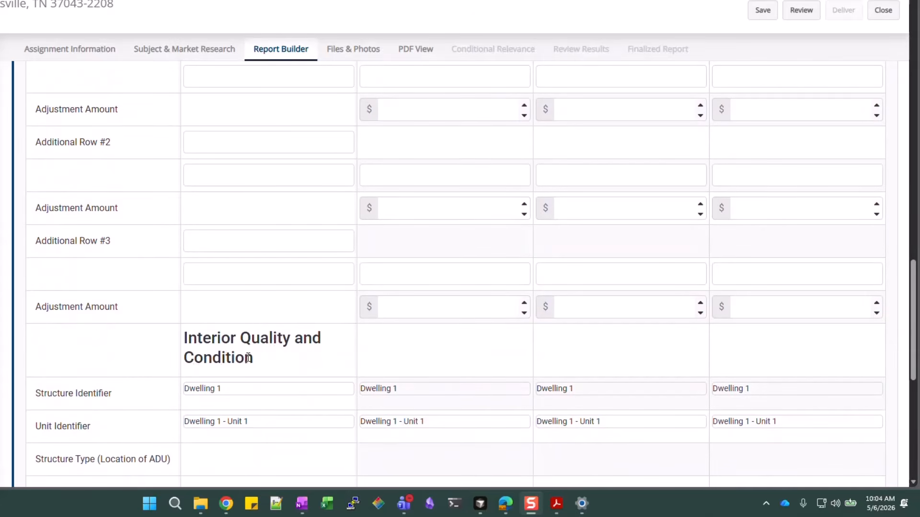
scroll(268, 322, "down", 7)
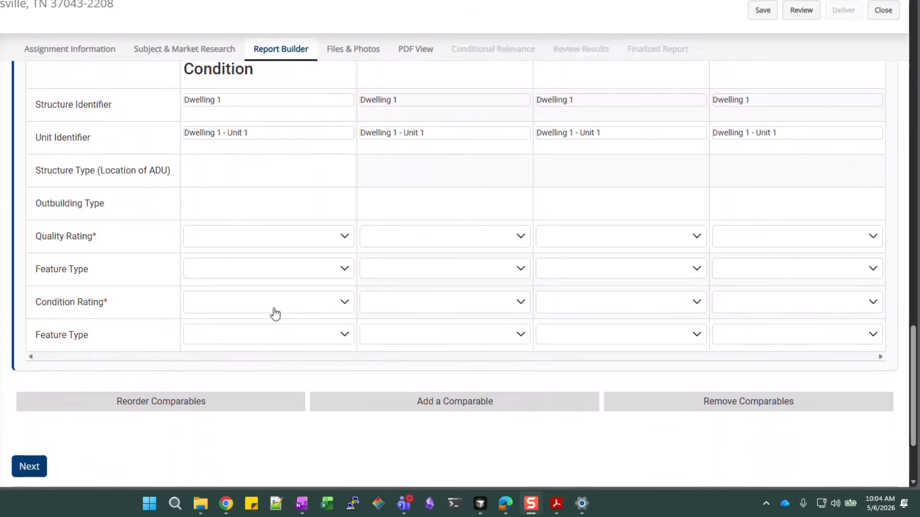
scroll(287, 301, "up", 20)
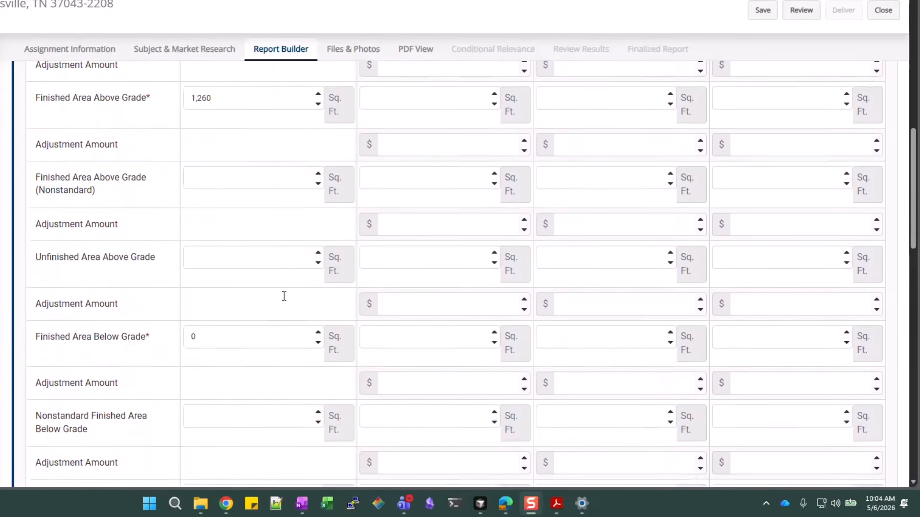
scroll(284, 296, "up", 15)
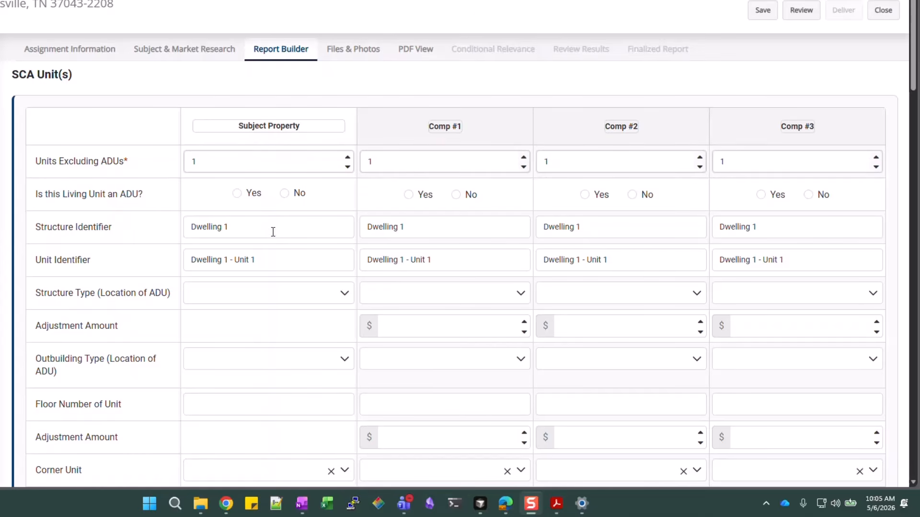
Delete the 'Dwelling 1' structure and unit identifiers for the subject and Comp #1
left_click_drag(254, 226, 189, 228)
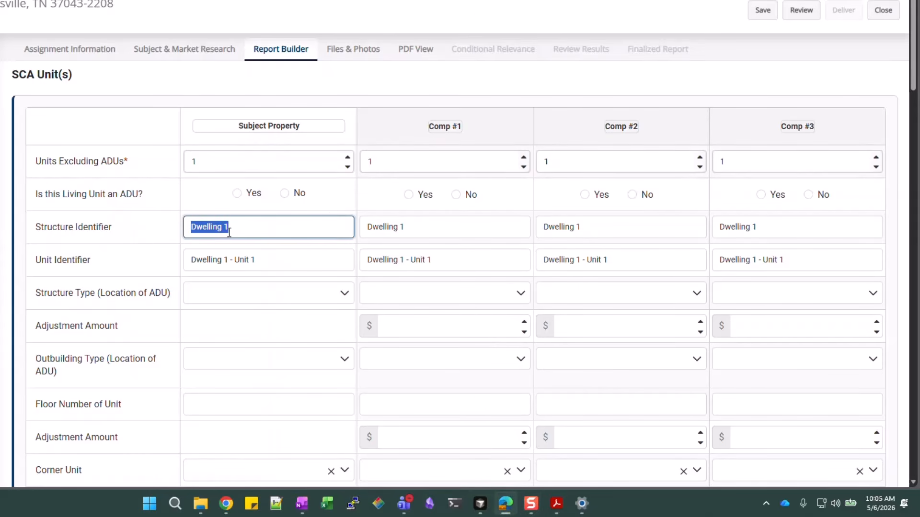
key("BackSpace")
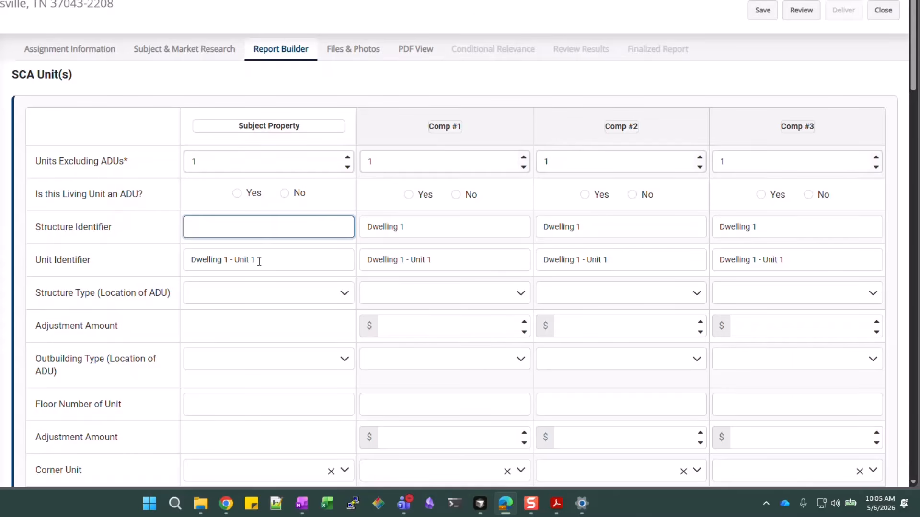
left_click_drag(259, 261, 186, 261)
key("BackSpace")
left_click_drag(408, 229, 365, 228)
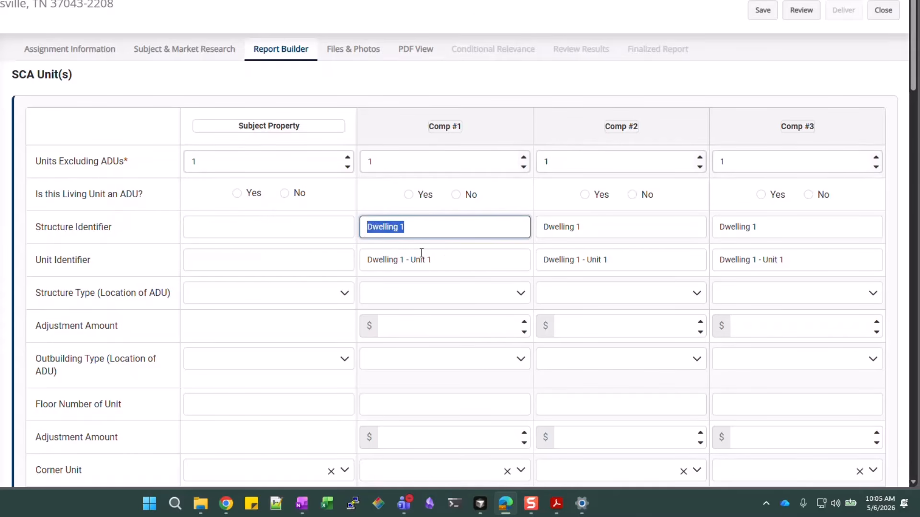
key("BackSpace")
left_click_drag(431, 260, 363, 265)
key("BackSpace")
Delete the structure and unit identifiers for Comps #2 and #3
left_click_drag(609, 229, 546, 228)
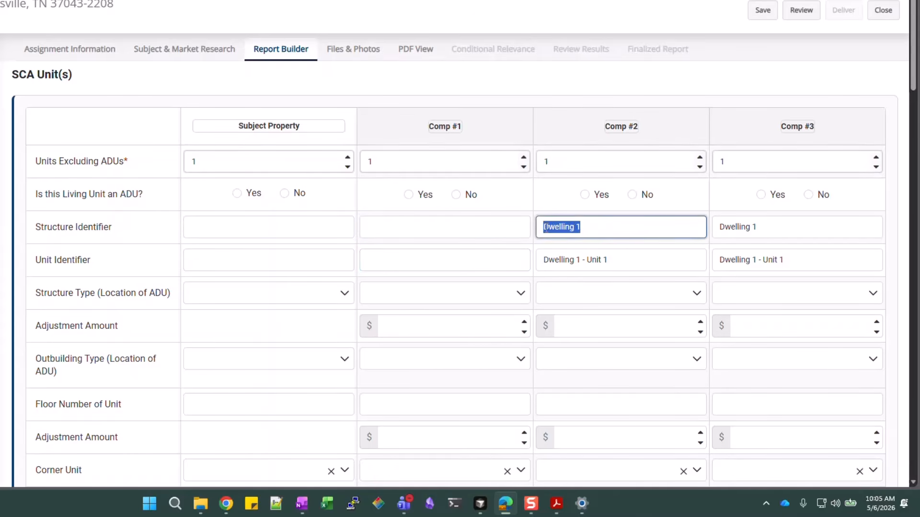
key("BackSpace")
left_click_drag(607, 260, 543, 263)
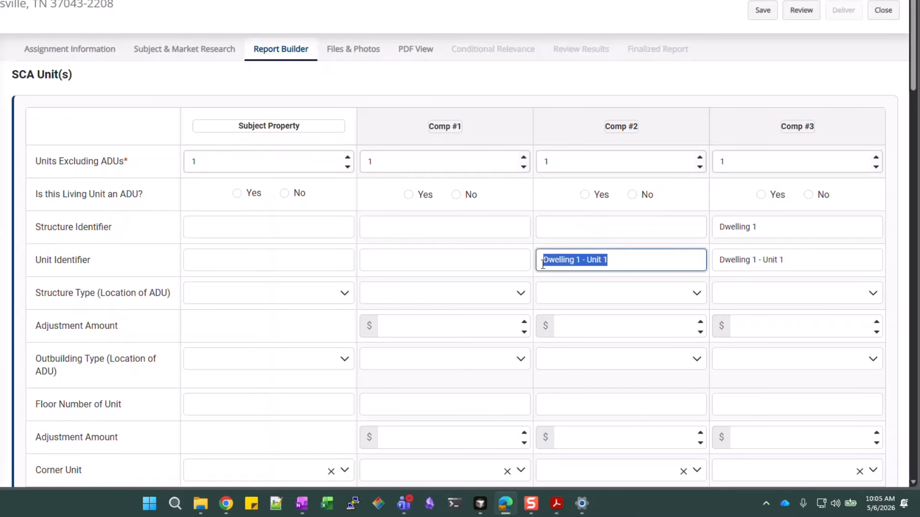
key("BackSpace")
left_click_drag(778, 232, 712, 232)
key("BackSpace")
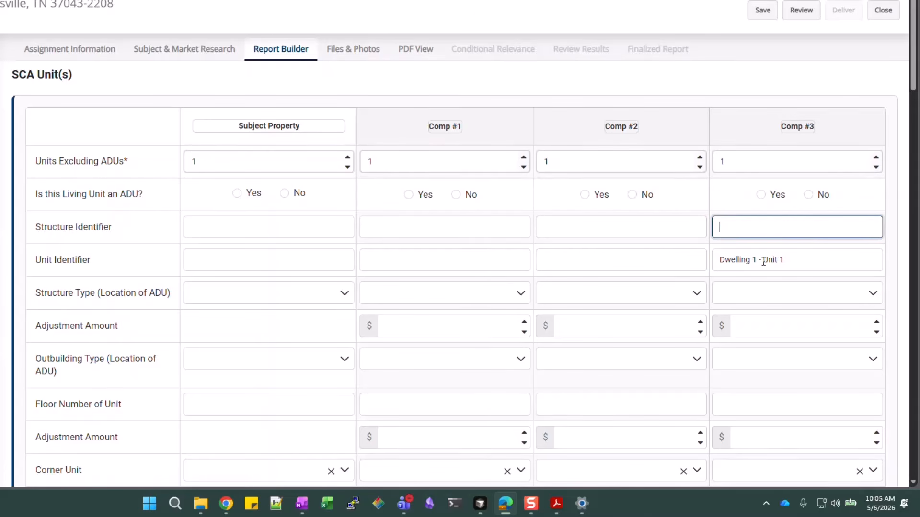
left_click_drag(786, 261, 719, 263)
key("BackSpace")
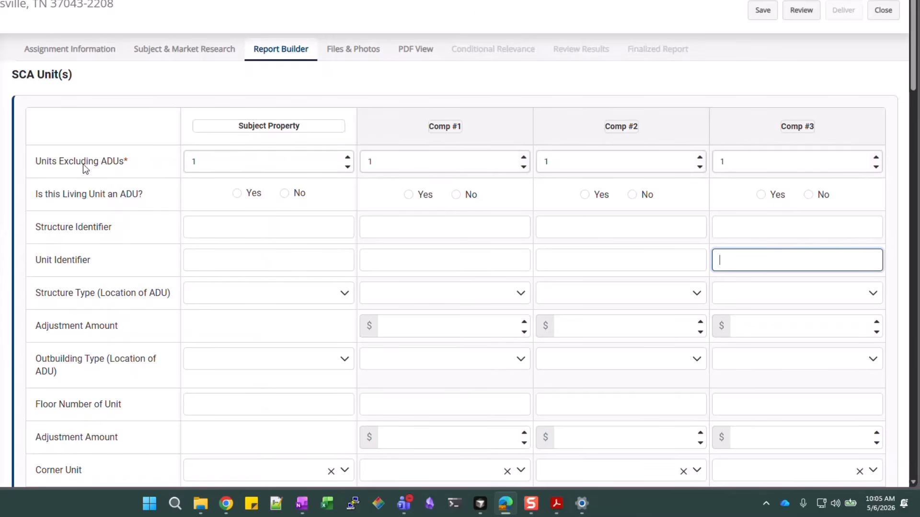
scroll(271, 282, "down", 6)
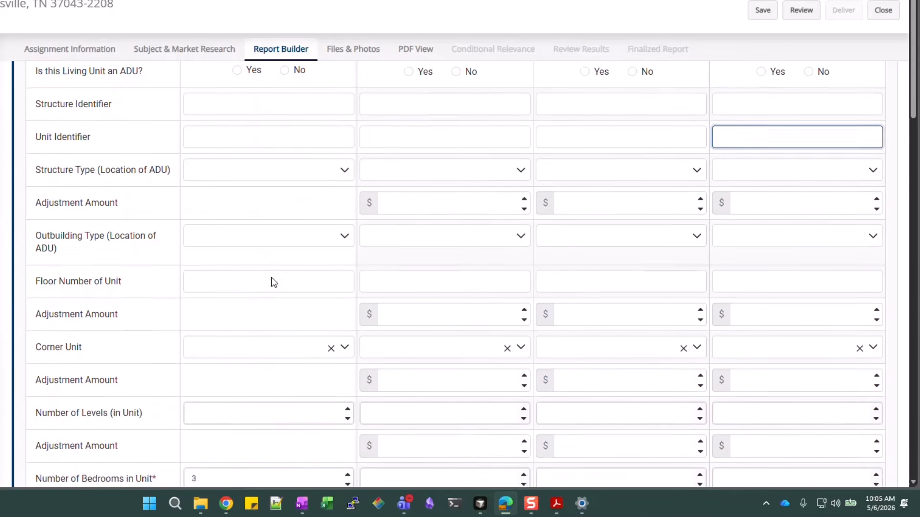
scroll(228, 328, "down", 2)
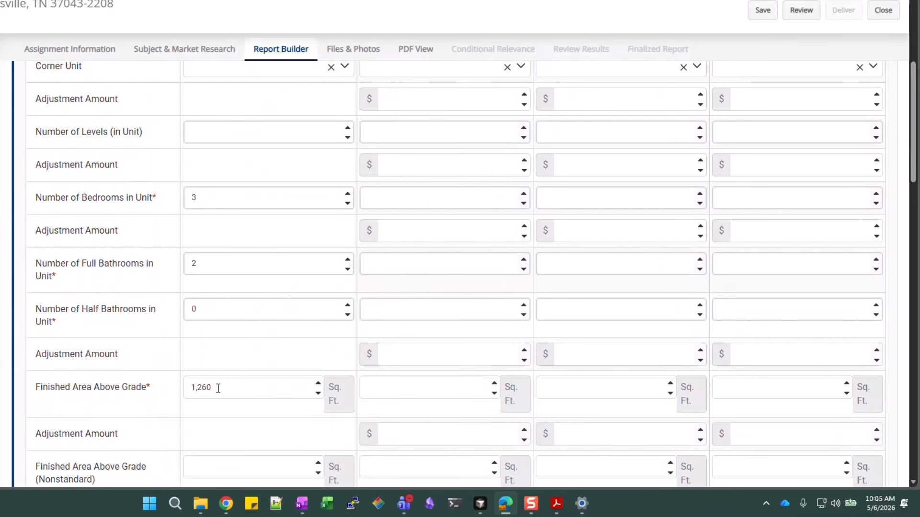
scroll(221, 387, "down", 6)
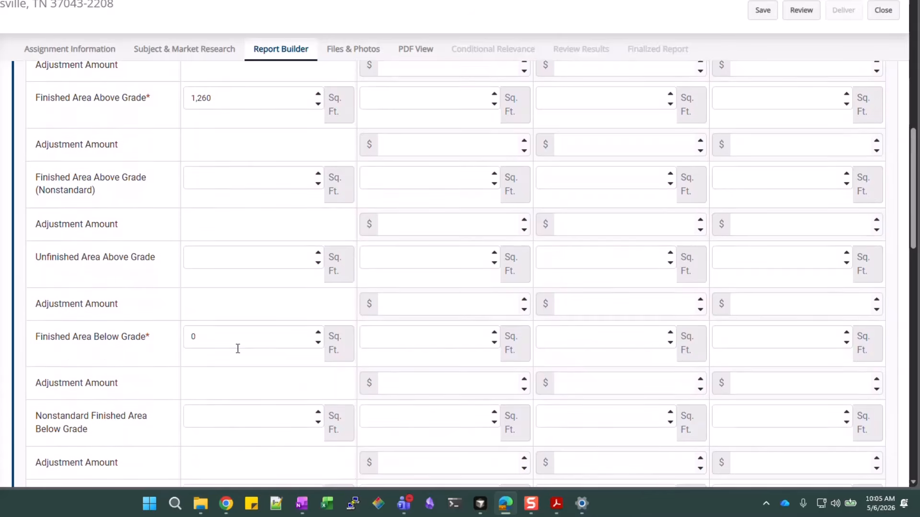
scroll(236, 348, "down", 2)
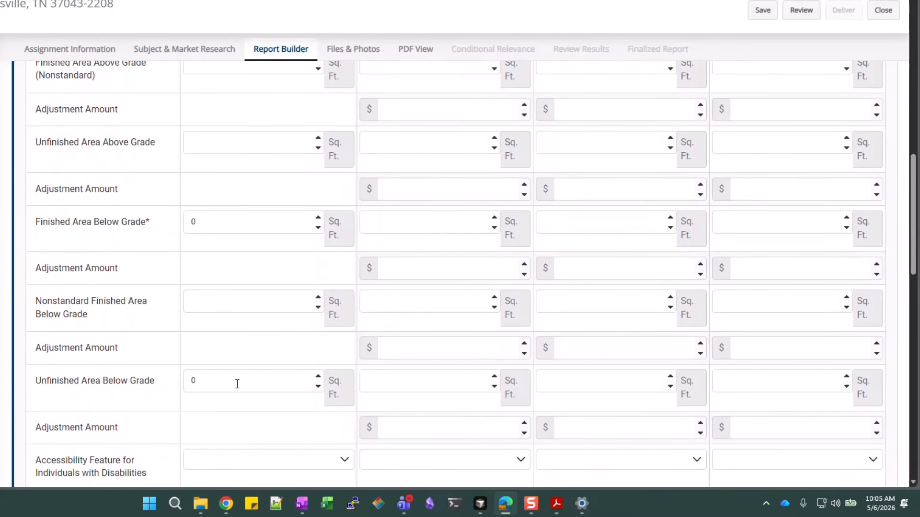
scroll(237, 384, "down", 1)
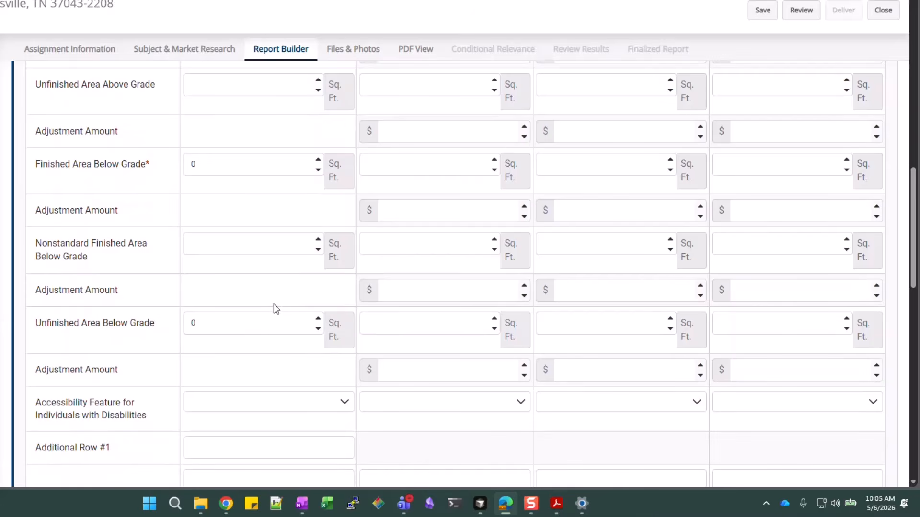
scroll(273, 410, "down", 2)
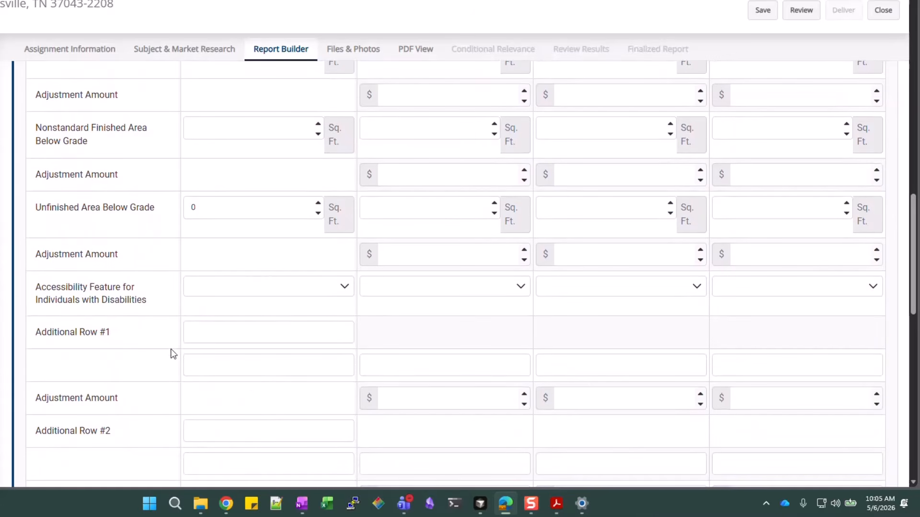
scroll(225, 349, "down", 3)
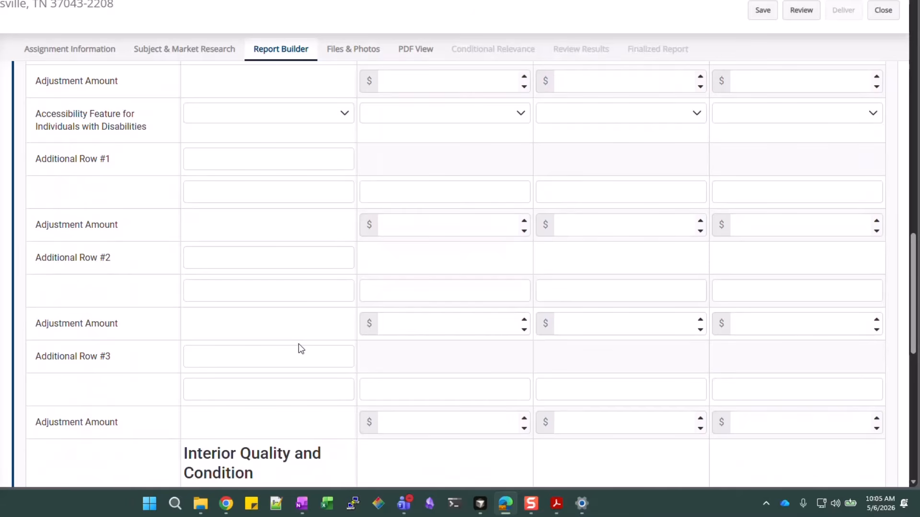
scroll(392, 312, "up", 10)
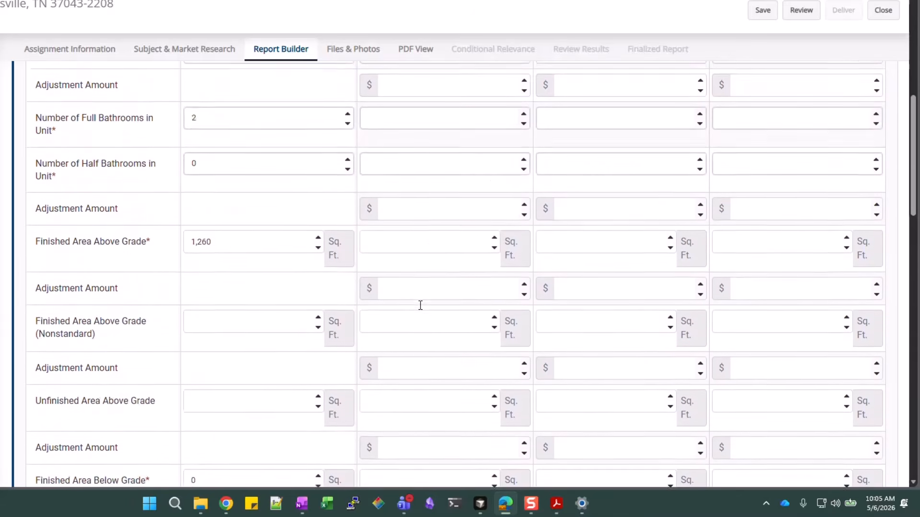
scroll(420, 305, "up", 10)
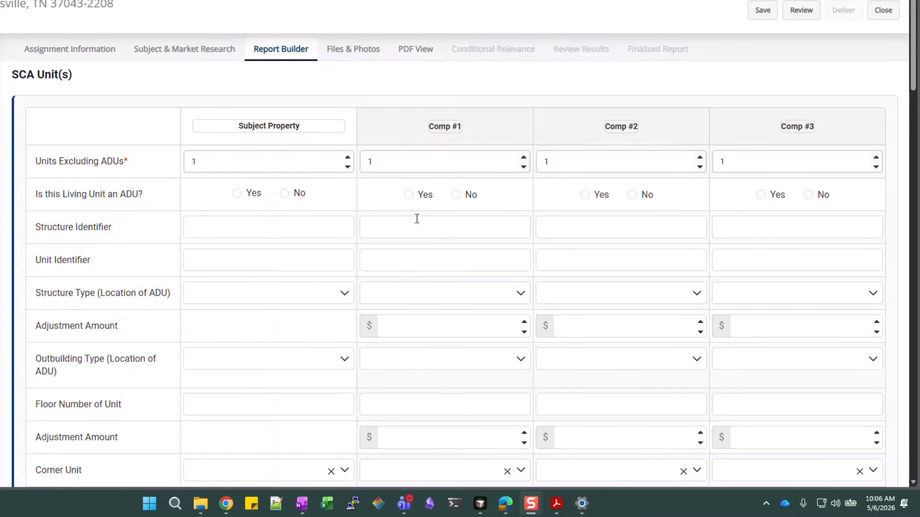
Give Comp #1 3 bedrooms, 2 full and 0 half baths, and 1,200 sq ft above grade
scroll(426, 295, "down", 1)
scroll(426, 295, "down", 5)
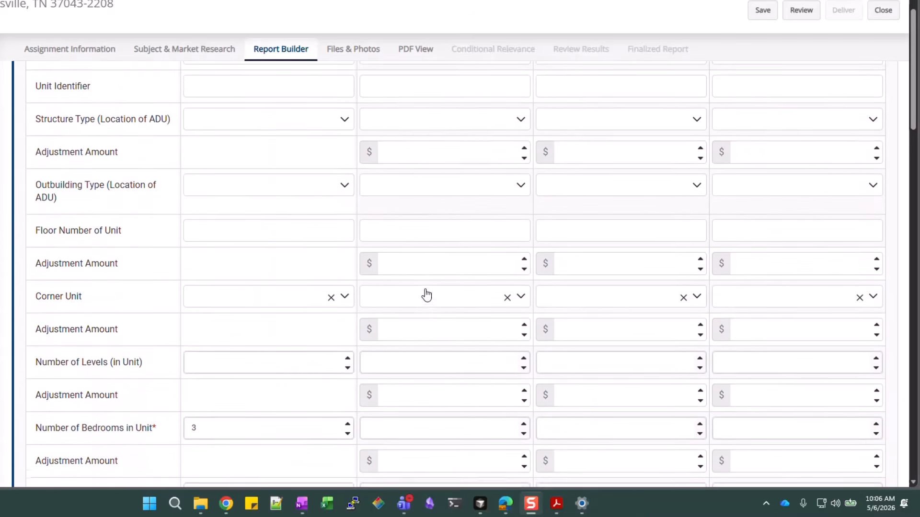
left_click(411, 377)
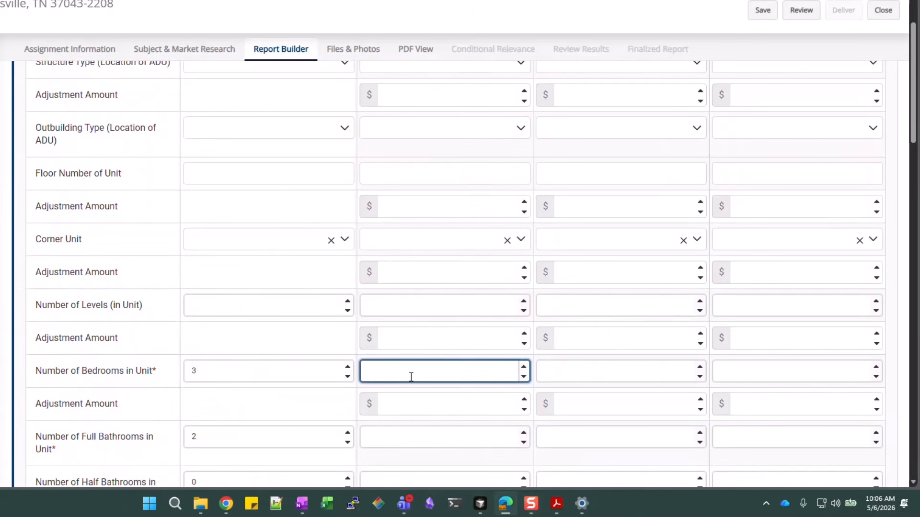
type("3")
left_click(388, 444)
scroll(384, 401, "down", 3)
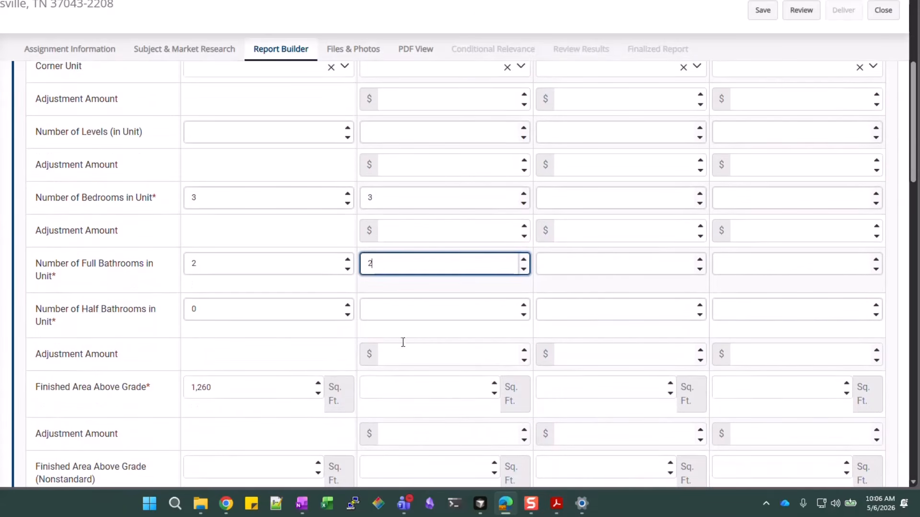
left_click(409, 310)
type("0")
scroll(410, 310, "down", 3)
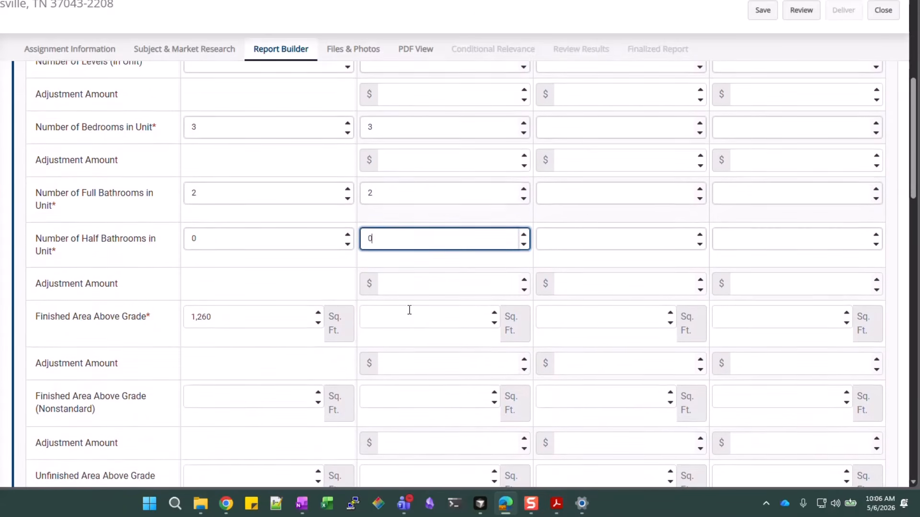
left_click(406, 273)
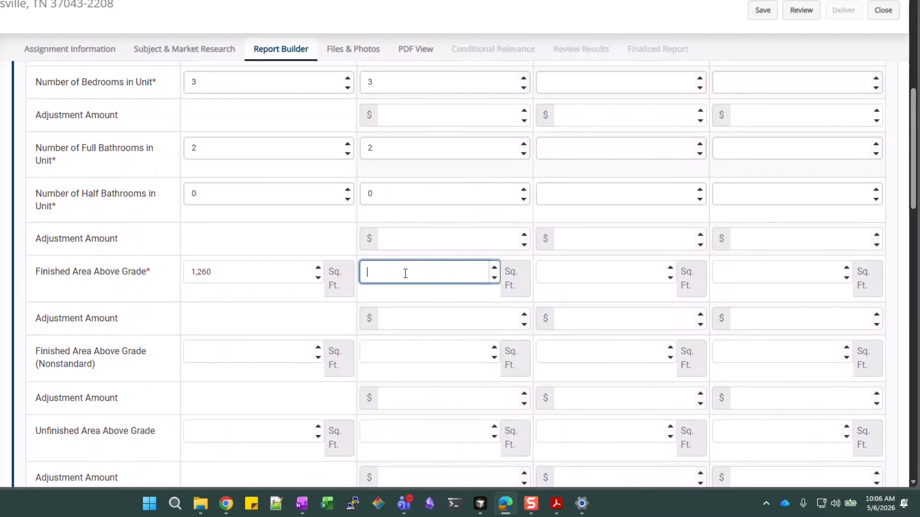
type("1,200")
Enter 0 for Comp #1's finished and unfinished below-grade areas, then return to the grid's top
scroll(405, 273, "down", 5)
left_click(409, 287)
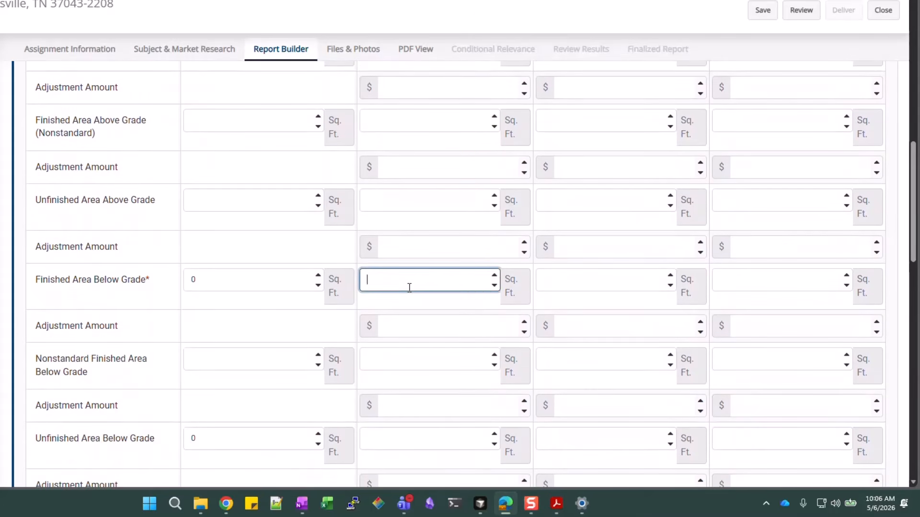
type("0")
scroll(410, 287, "down", 3)
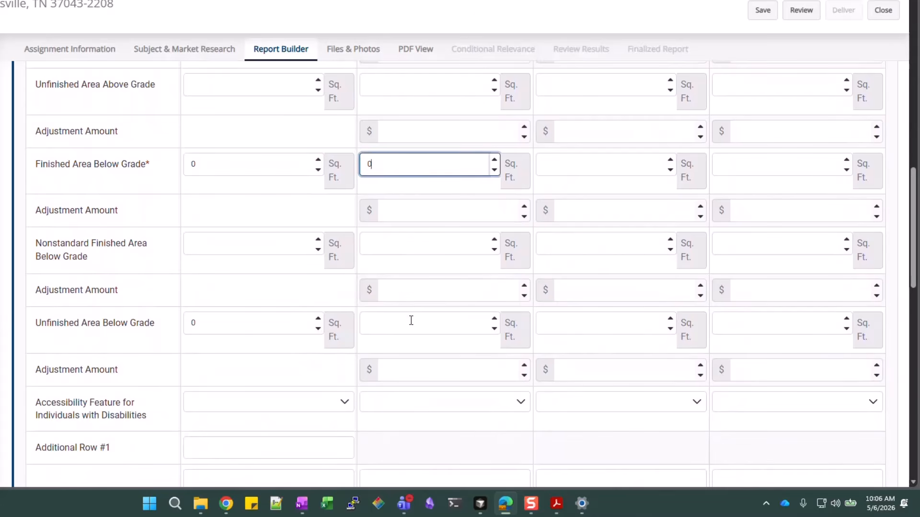
left_click(411, 320)
type("0")
scroll(507, 321, "up", 6)
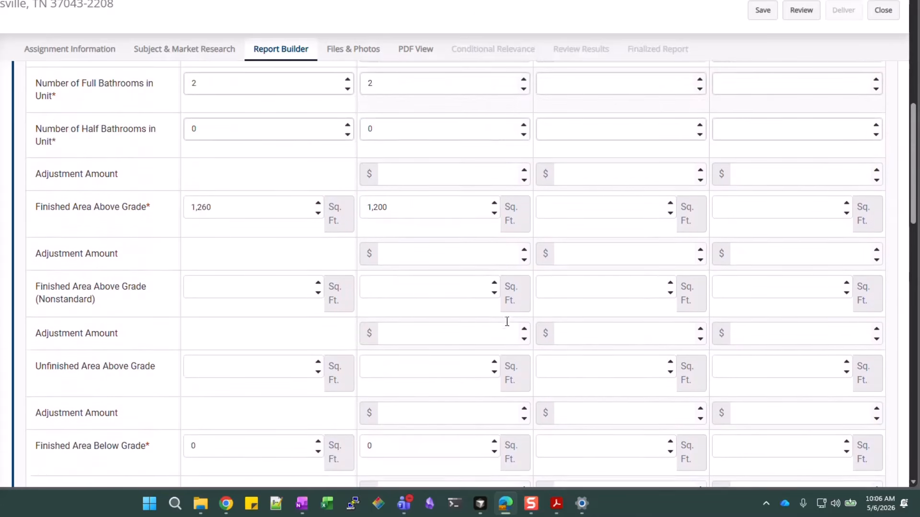
scroll(507, 322, "up", 12)
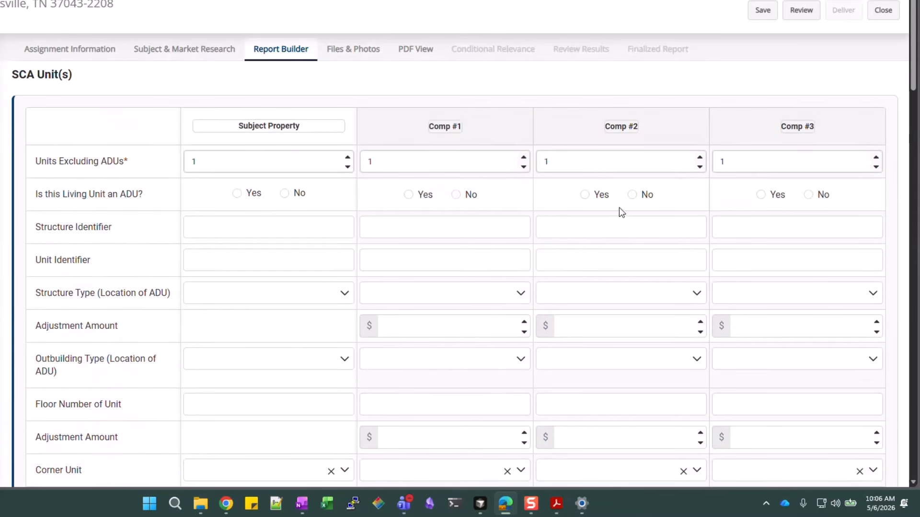
Give Comp #2 3 bedrooms, 2 full and 0 half baths, and 1,260 sq ft above grade
scroll(609, 267, "down", 5)
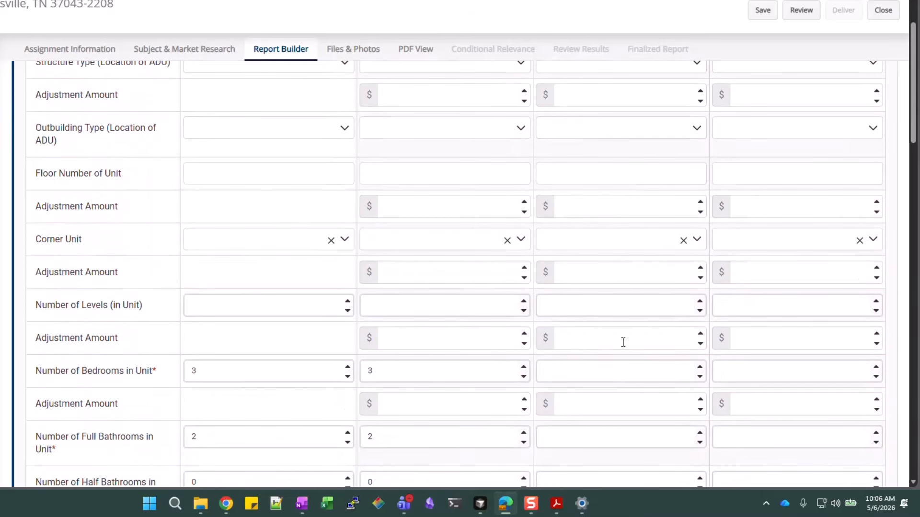
left_click(623, 374)
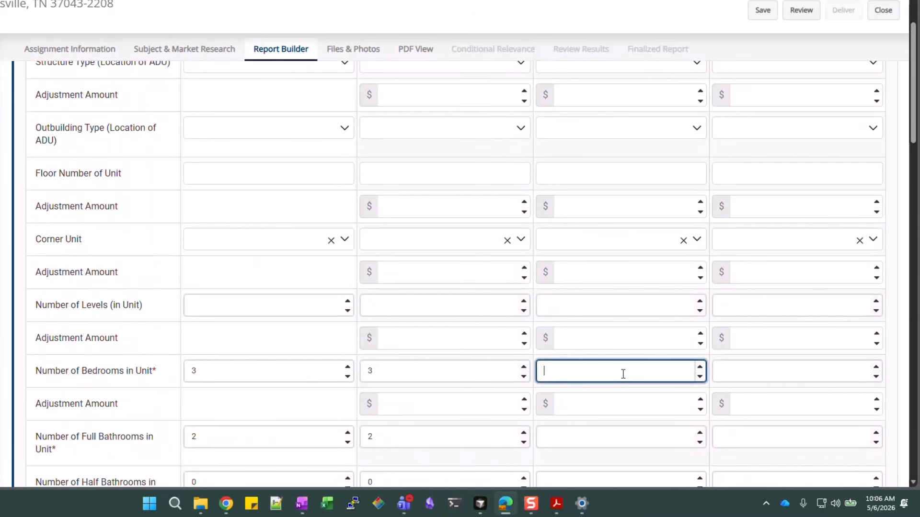
left_click(602, 432)
scroll(602, 432, "down", 3)
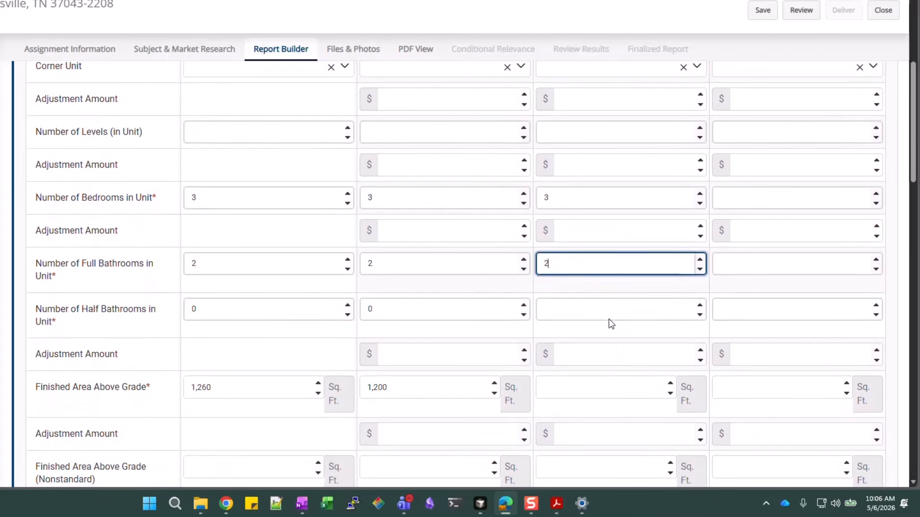
left_click(609, 313)
type("0")
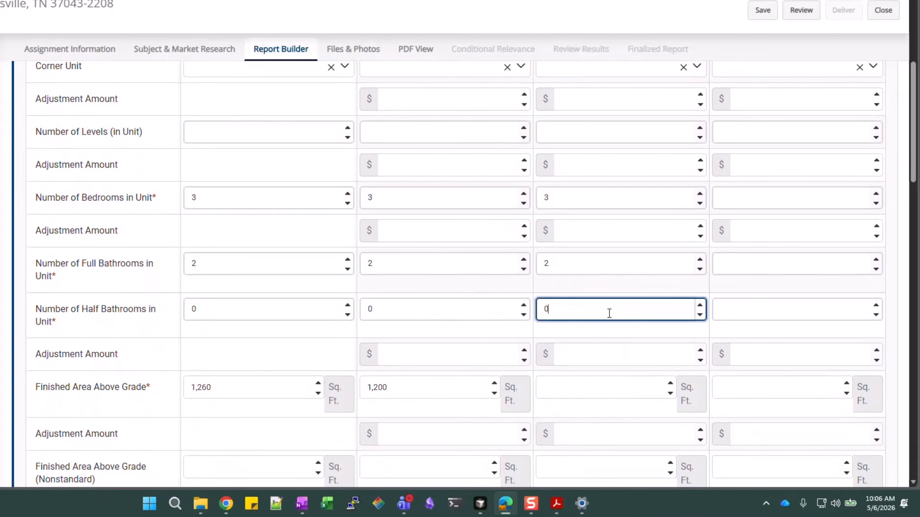
scroll(609, 314, "down", 2)
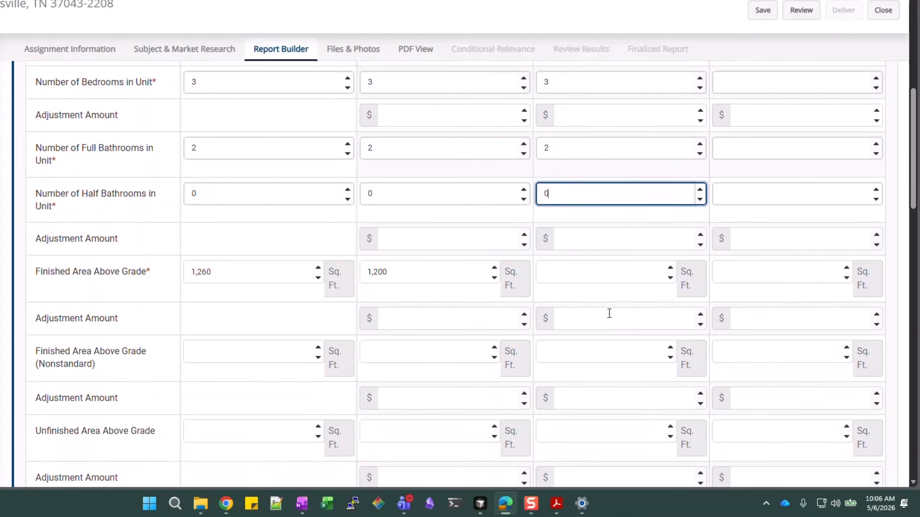
left_click(615, 276)
type("1,260")
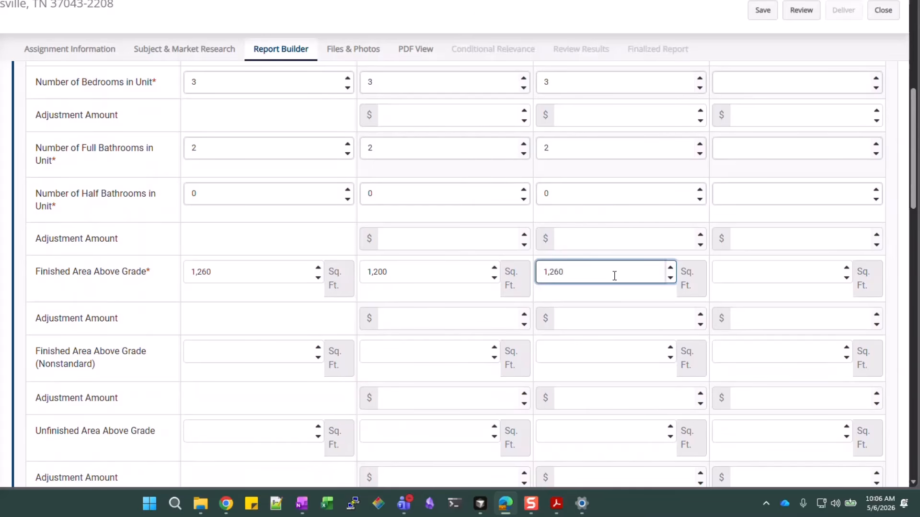
Enter 0 for Comp #2's finished and unfinished below-grade areas, then return to the grid's top
scroll(614, 283, "down", 4)
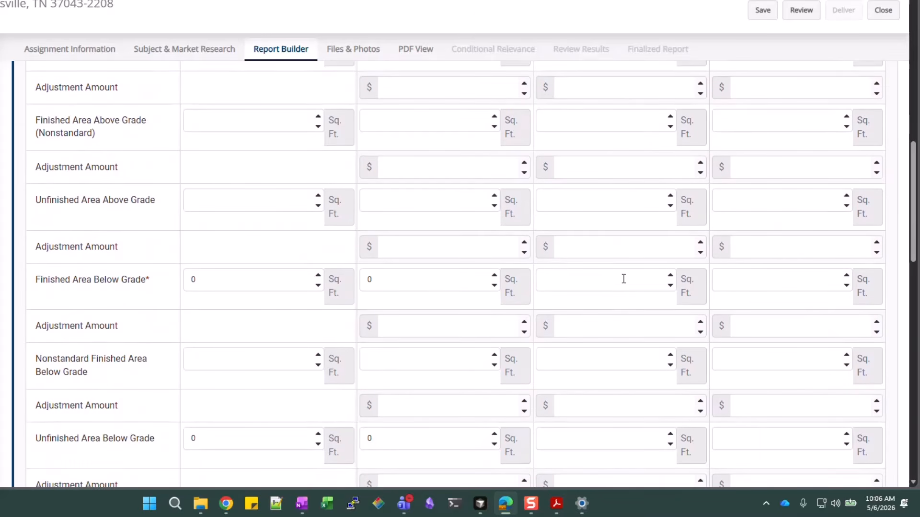
left_click(624, 279)
type("0")
scroll(624, 278, "down", 1)
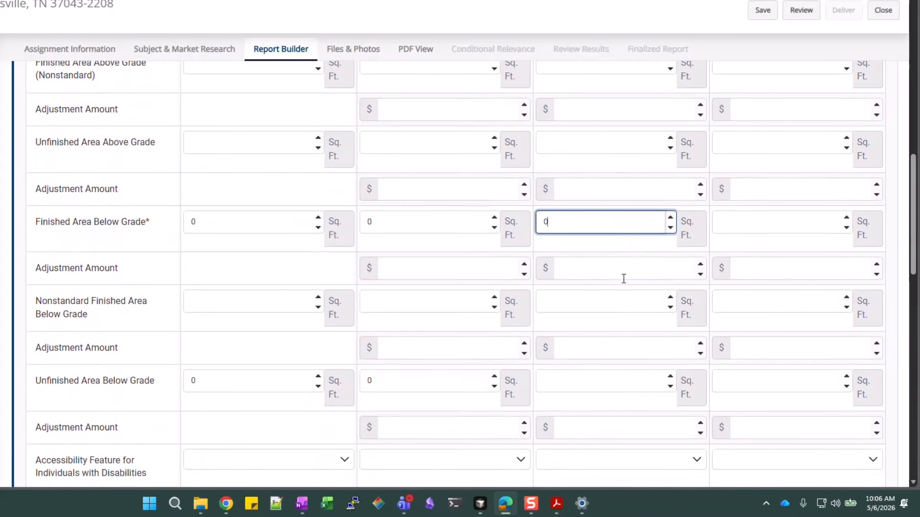
left_click(625, 381)
type("0")
scroll(731, 338, "up", 6)
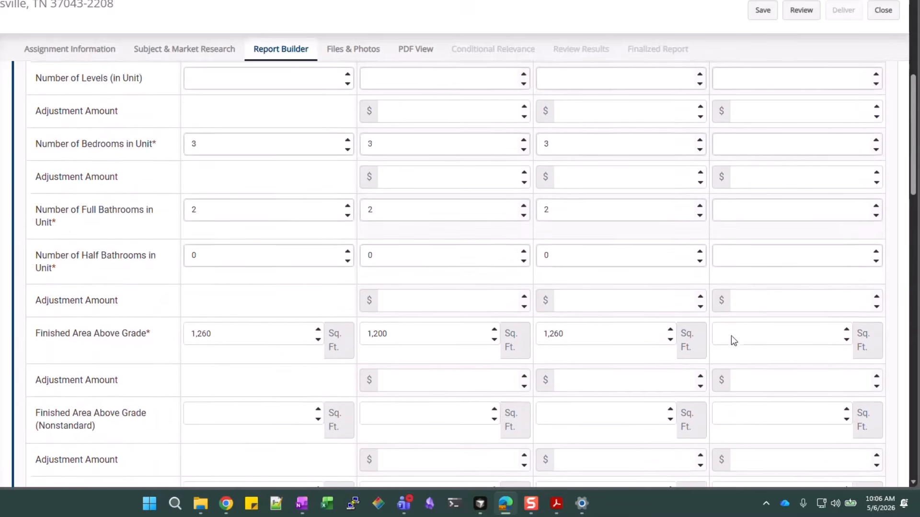
scroll(731, 336, "up", 8)
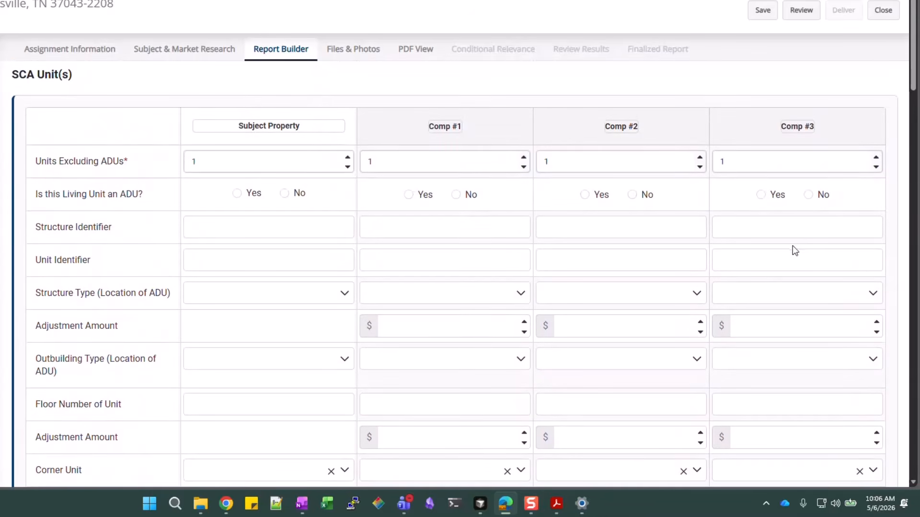
Give Comp #3 3 bedrooms, 2 full and 0 half baths, and 1,312 sq ft above grade
scroll(793, 245, "down", 3)
left_click(829, 428)
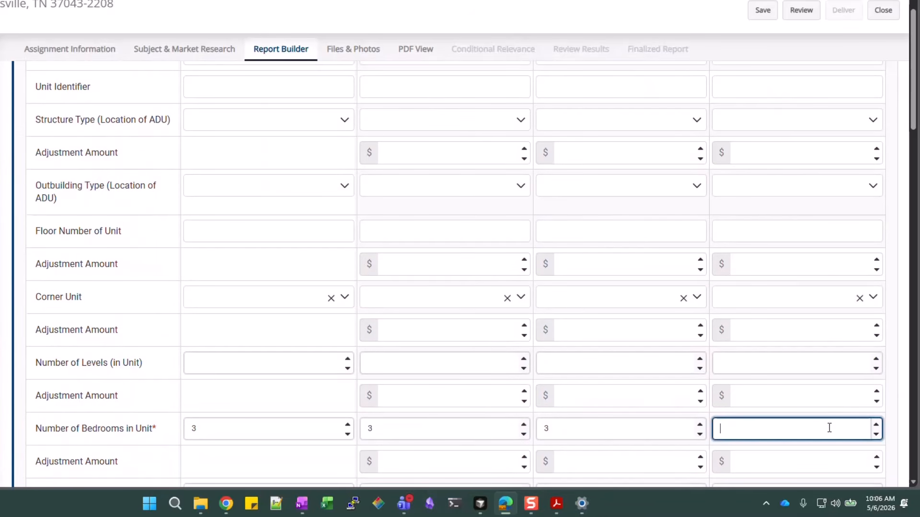
type("3")
scroll(803, 413, "down", 1)
left_click(774, 435)
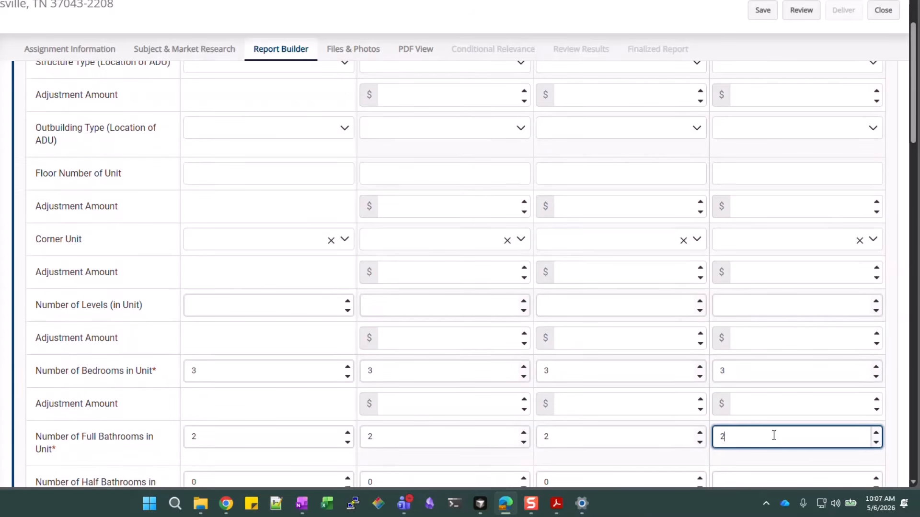
scroll(774, 436, "down", 4)
left_click(742, 255)
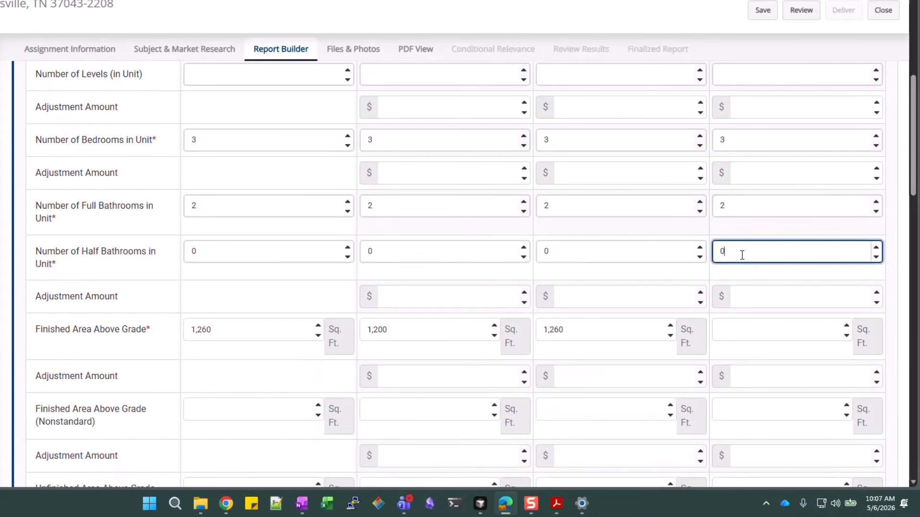
type("0")
left_click(745, 330)
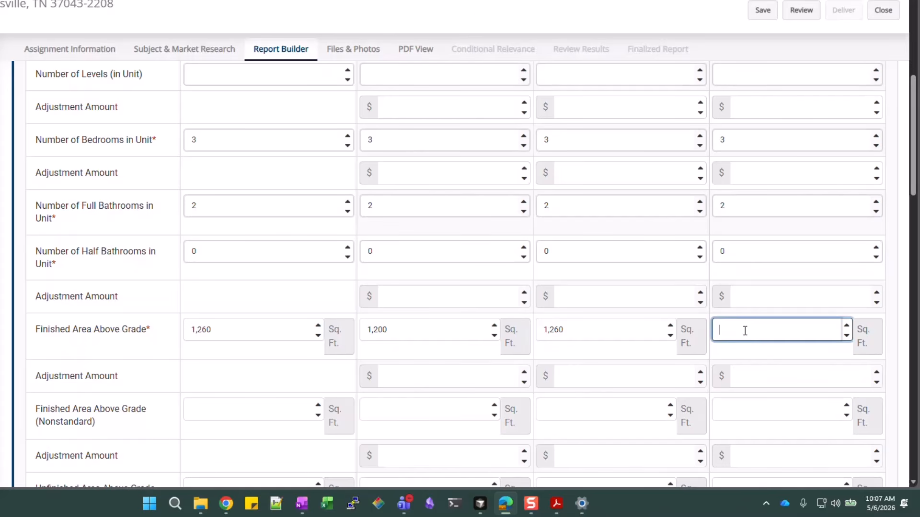
type("1,312")
left_click(749, 351)
Enter 0 for Comp #3's finished and unfinished below-grade areas
scroll(749, 336, "down", 1)
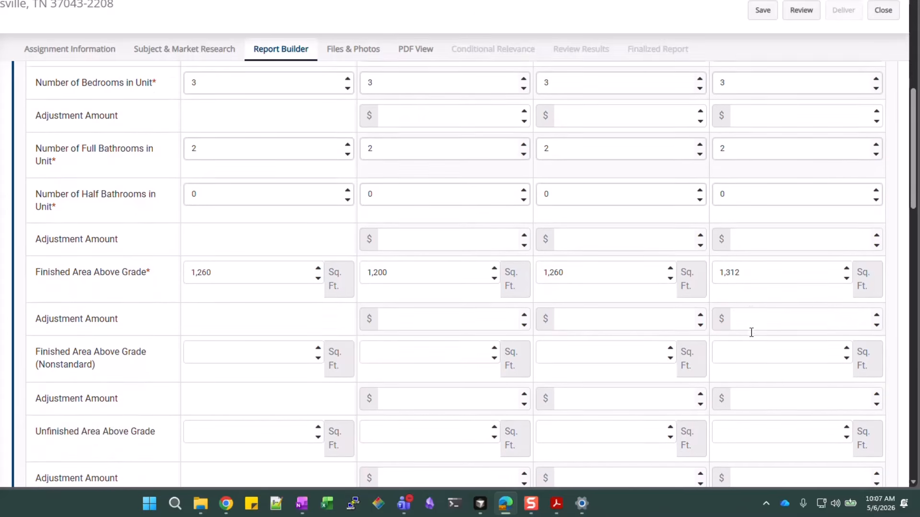
scroll(754, 297, "down", 1)
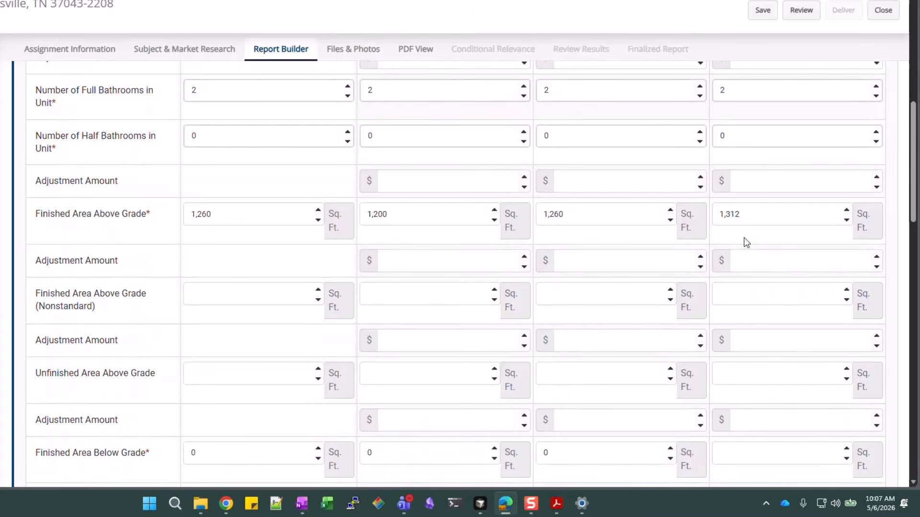
scroll(746, 228, "down", 3)
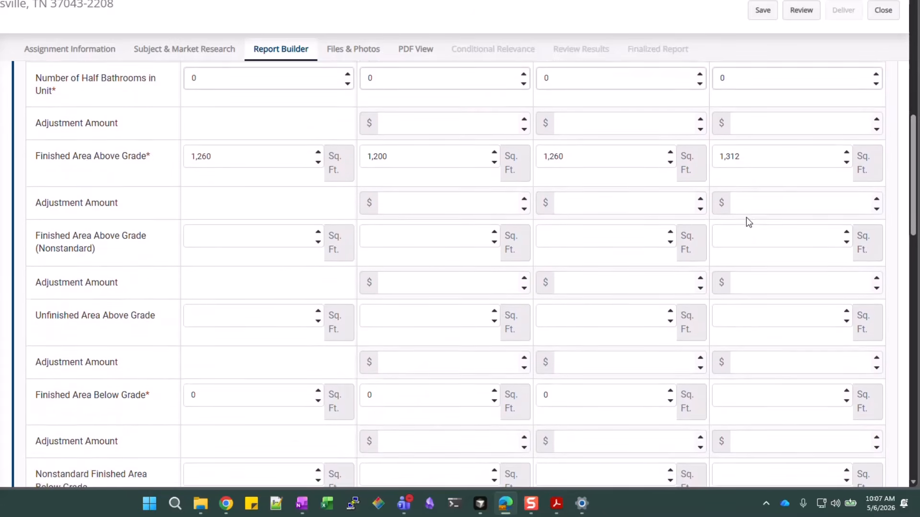
left_click(775, 289)
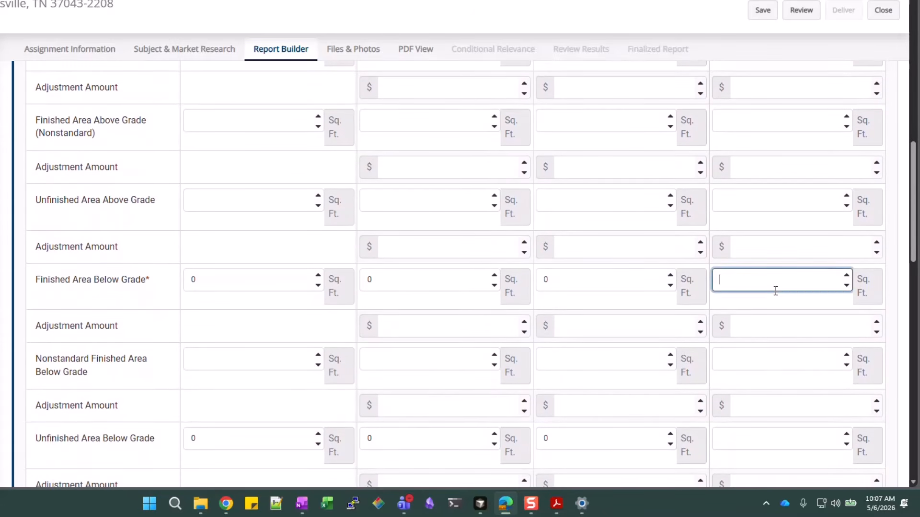
type("0")
scroll(775, 291, "down", 2)
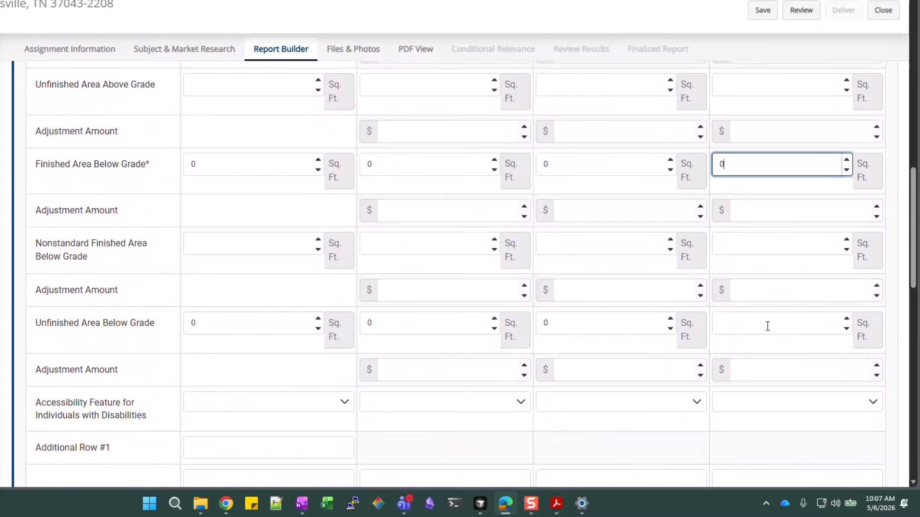
left_click(768, 326)
type("0")
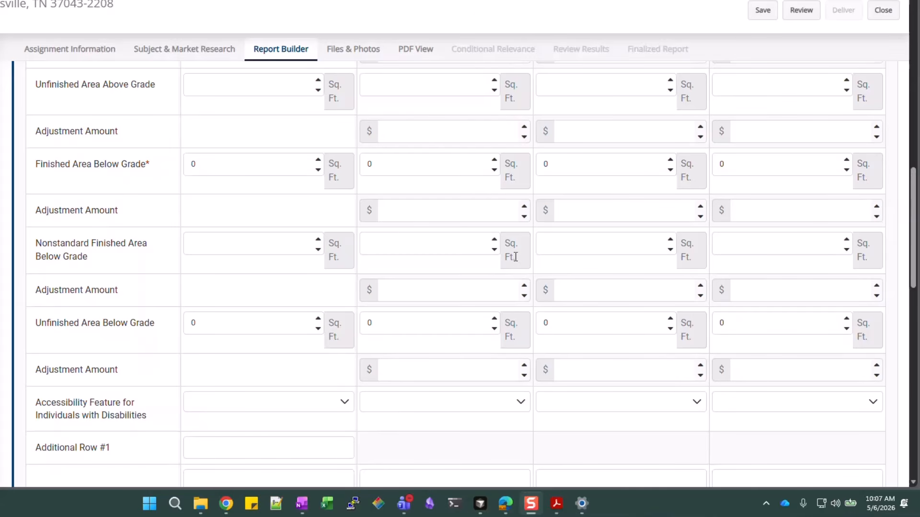
Scroll the Report Builder form past Additional Rows to the Interior Quality and Condition section
scroll(409, 308, "down", 6)
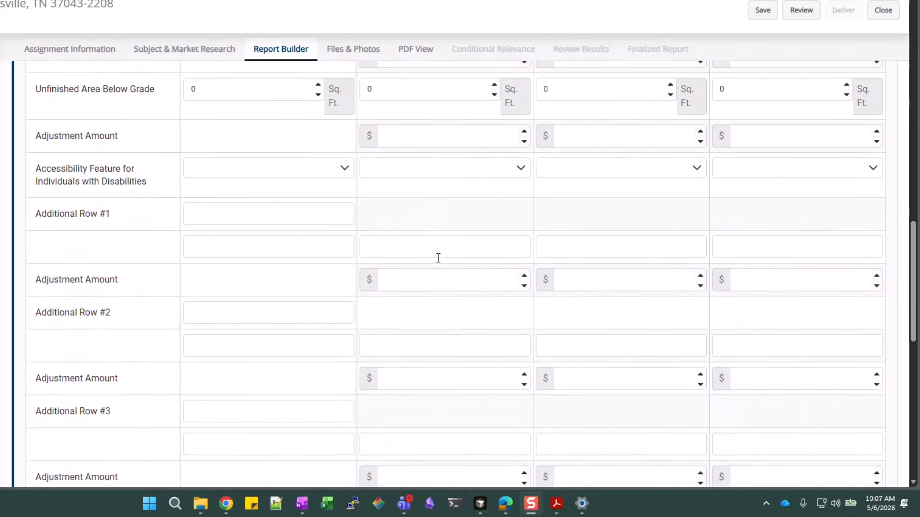
scroll(438, 258, "down", 2)
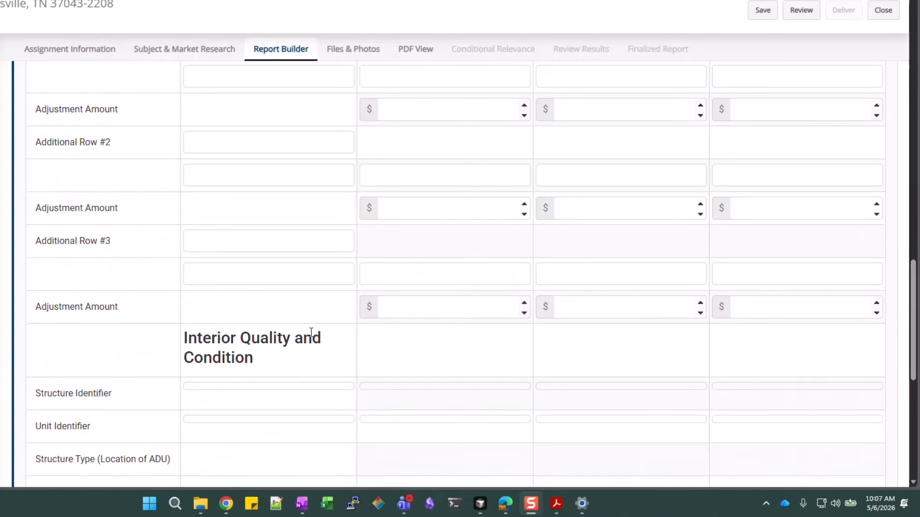
scroll(325, 339, "down", 1)
scroll(289, 265, "down", 2)
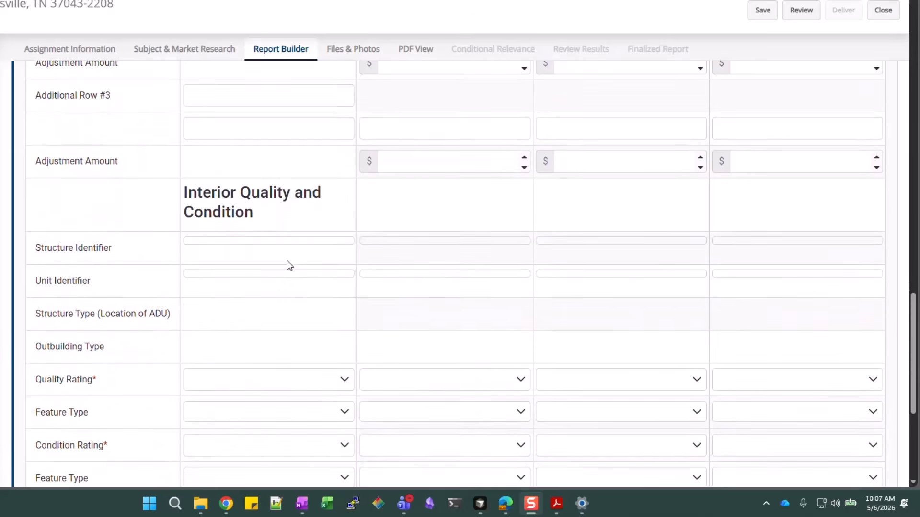
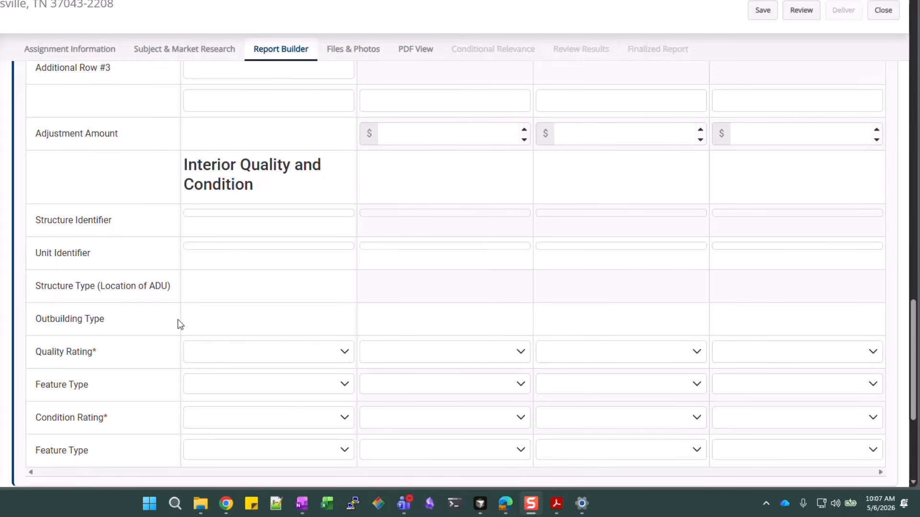
Rate the subject property and Comp #1 Q4 for quality and C3 for condition
left_click(277, 353)
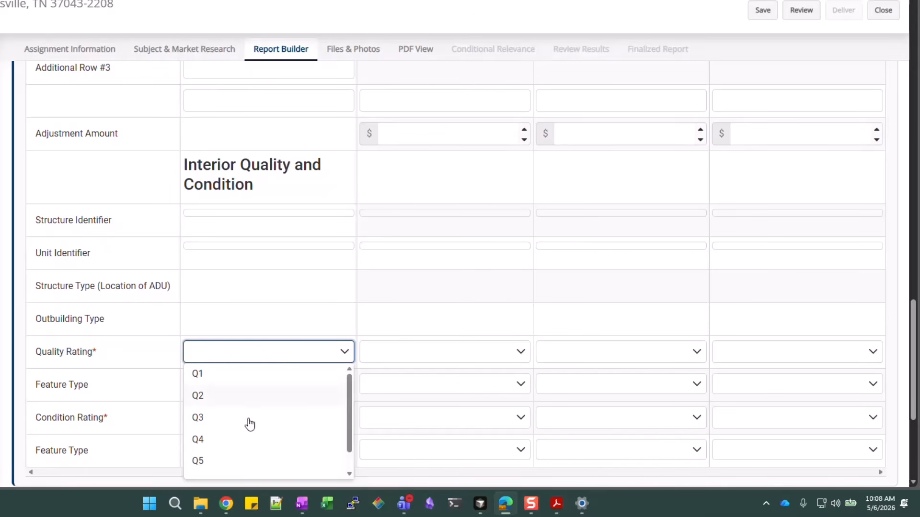
left_click(238, 439)
left_click(326, 418)
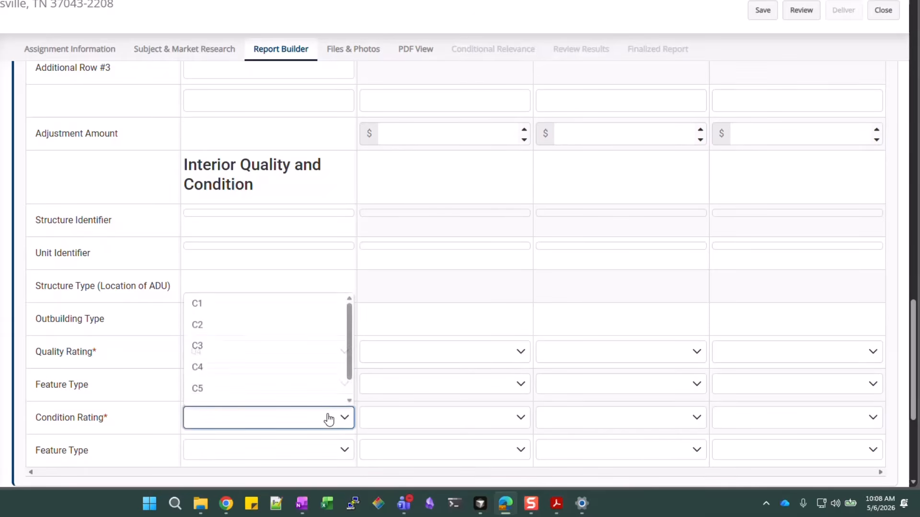
left_click(258, 351)
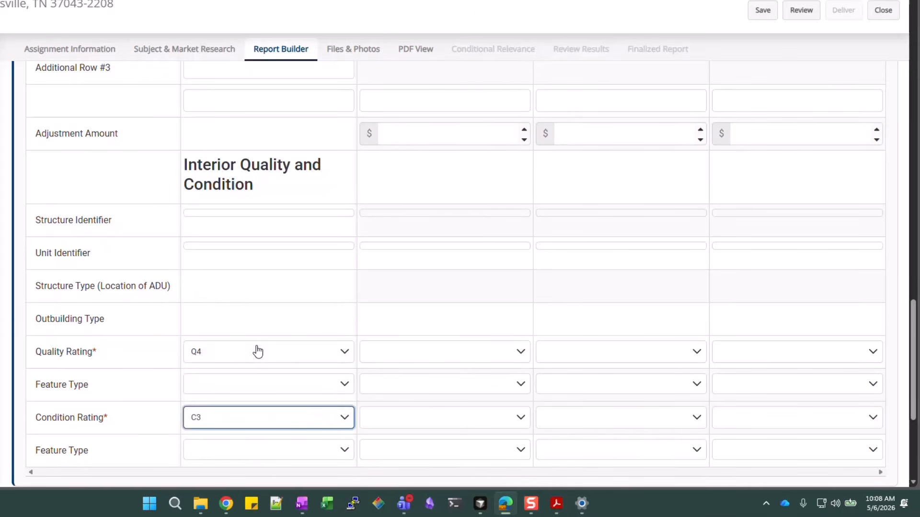
left_click(447, 354)
left_click(403, 440)
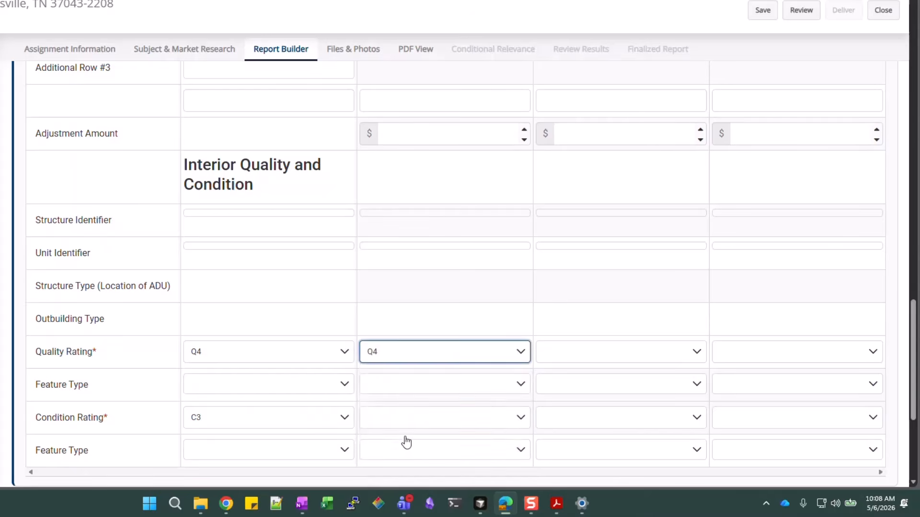
left_click(415, 419)
left_click(396, 346)
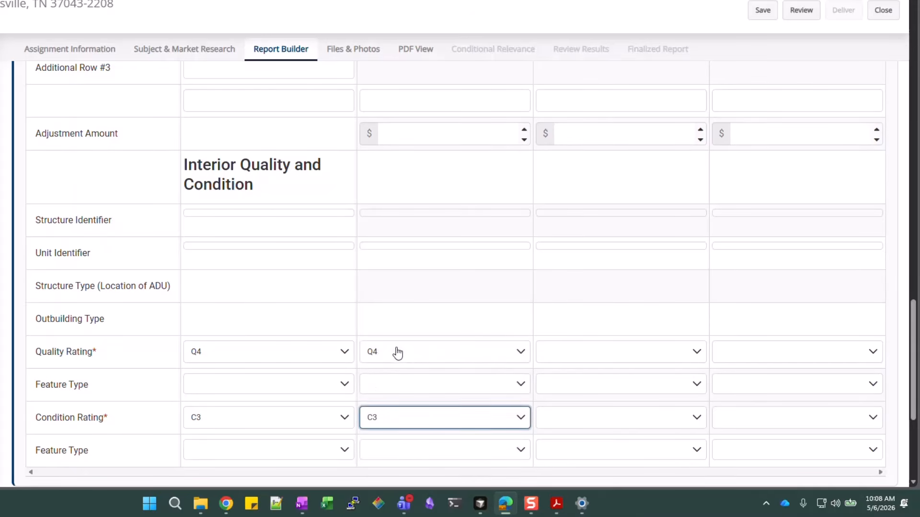
Rate Comp #2 and Comp #3 Q4 for quality and C3 for condition
left_click(566, 359)
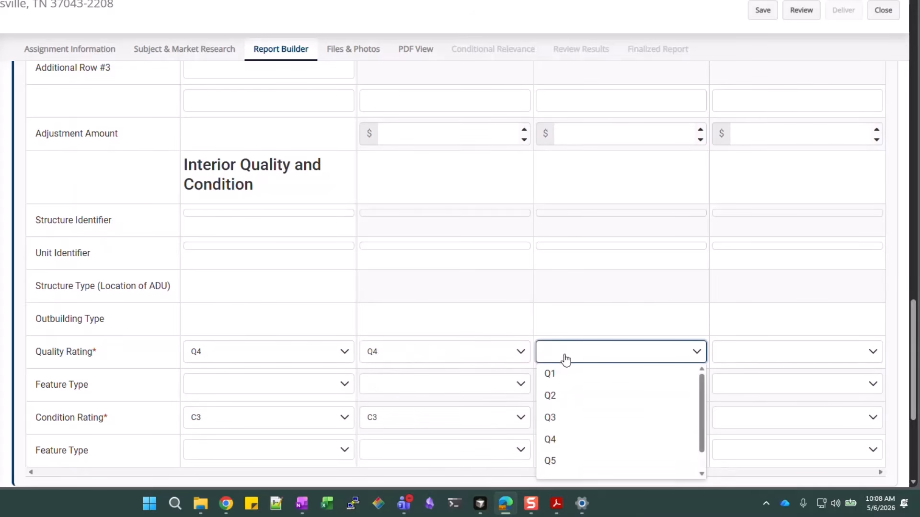
left_click(579, 440)
left_click(593, 426)
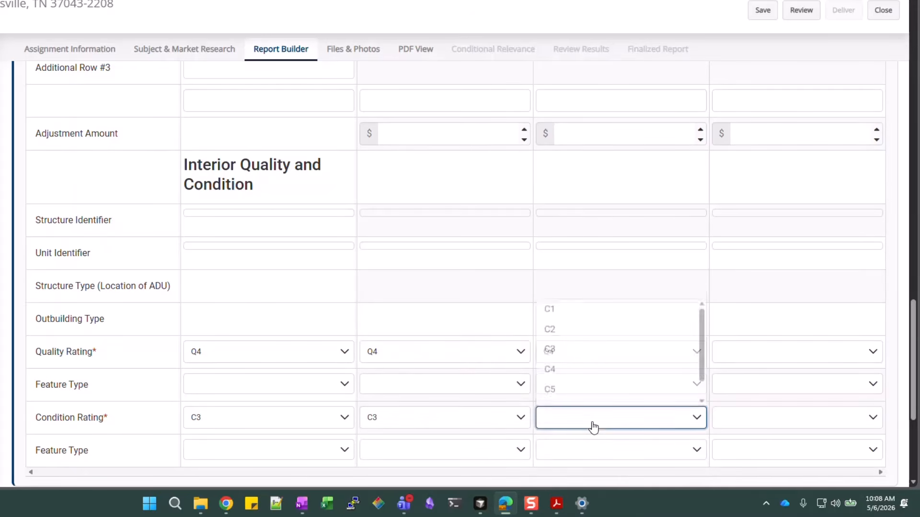
left_click(590, 350)
left_click(798, 357)
left_click(759, 439)
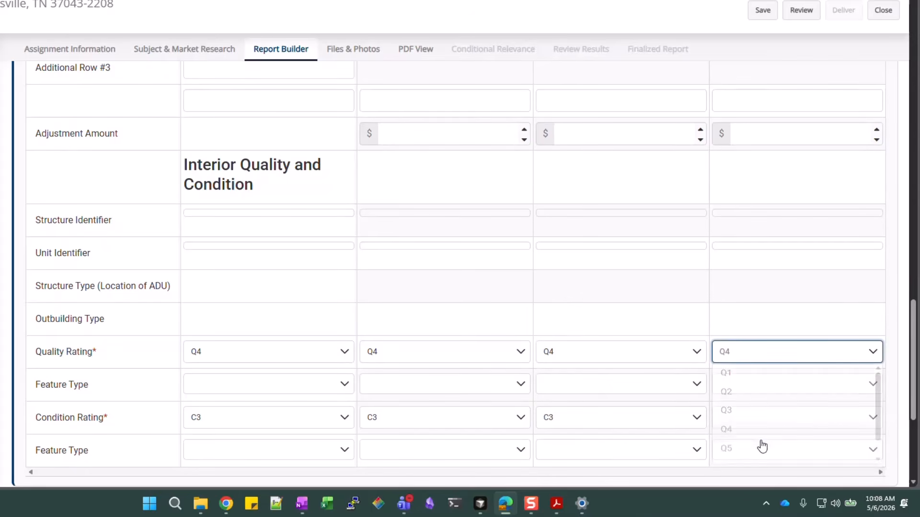
left_click(765, 425)
left_click(748, 346)
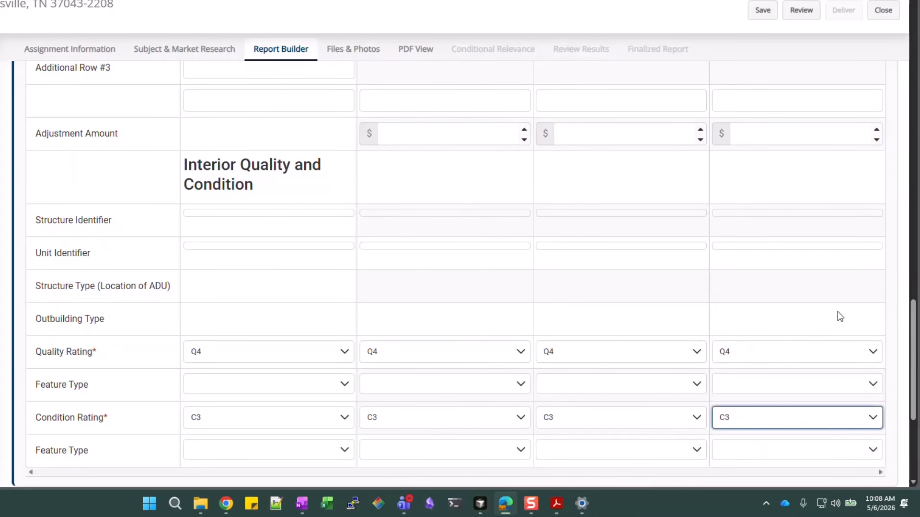
left_click(839, 311)
scroll(838, 312, "down", 3)
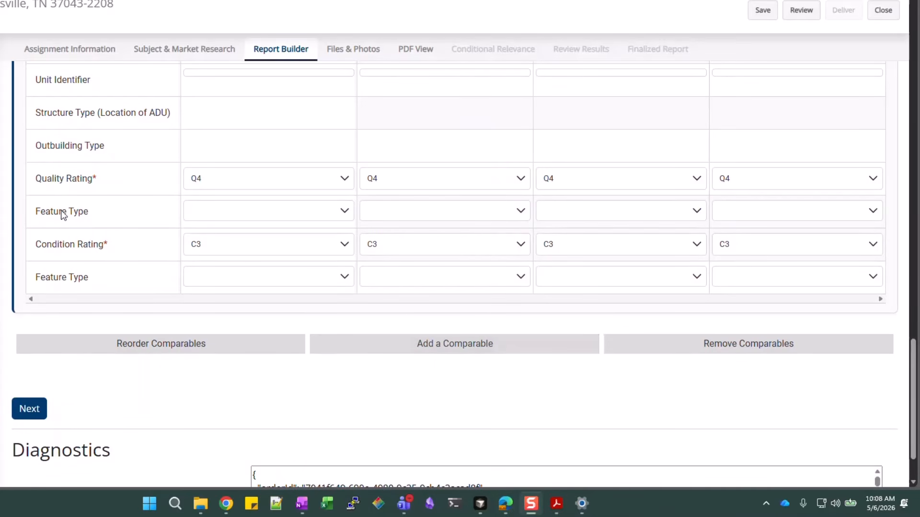
left_click(480, 349)
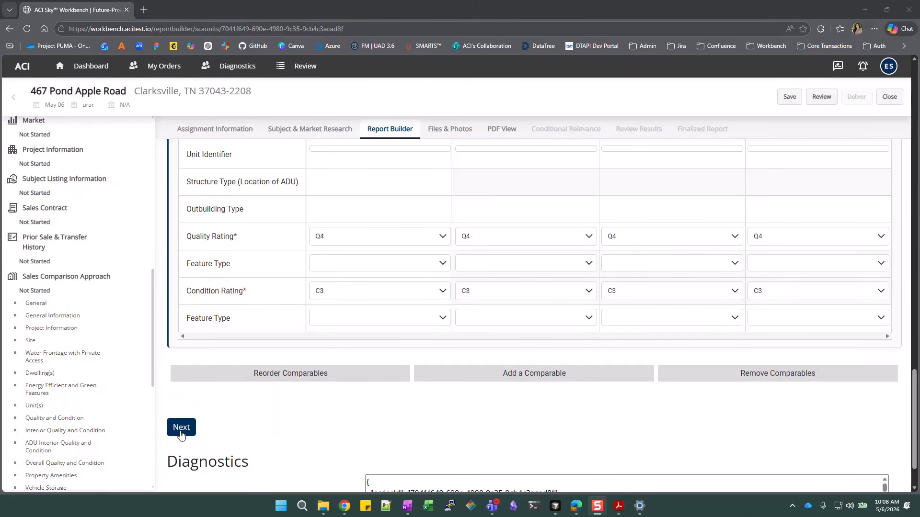
Go to Property Amenities and mark Comp #1's outdoor living as Deck
left_click(181, 428)
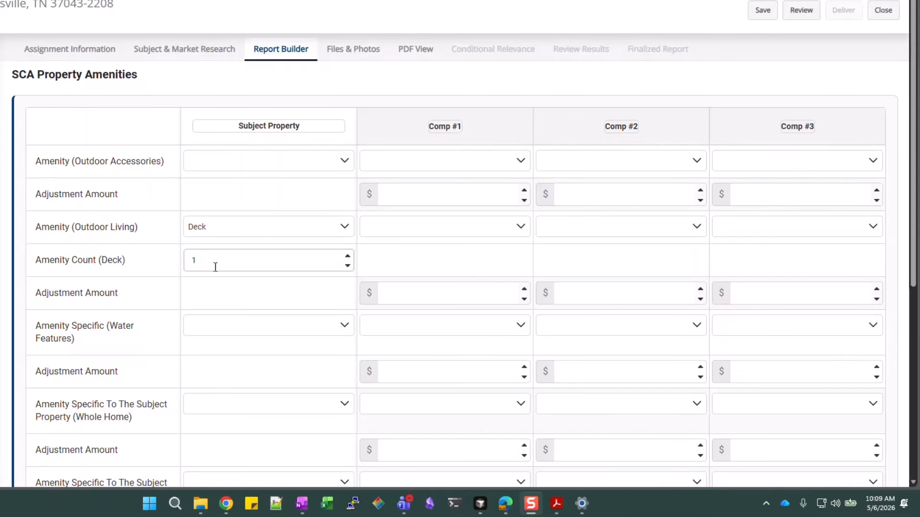
left_click(432, 233)
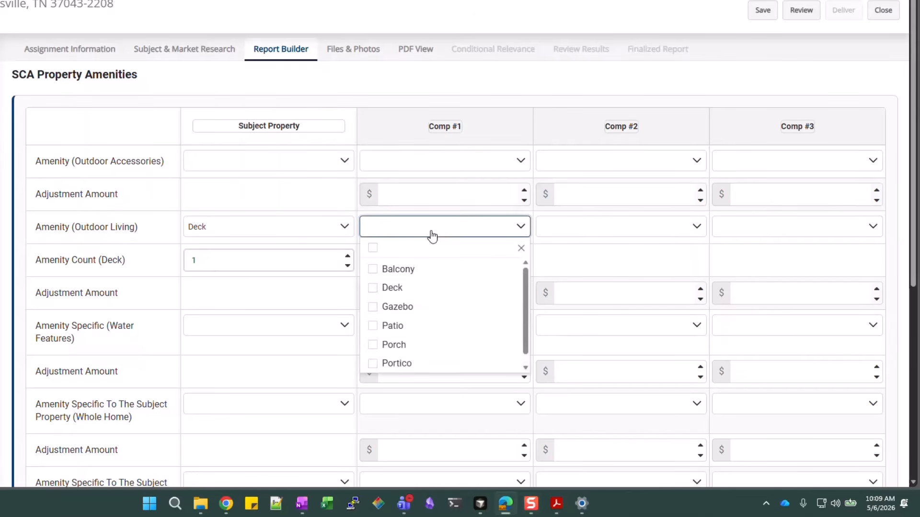
left_click(402, 289)
left_click(547, 256)
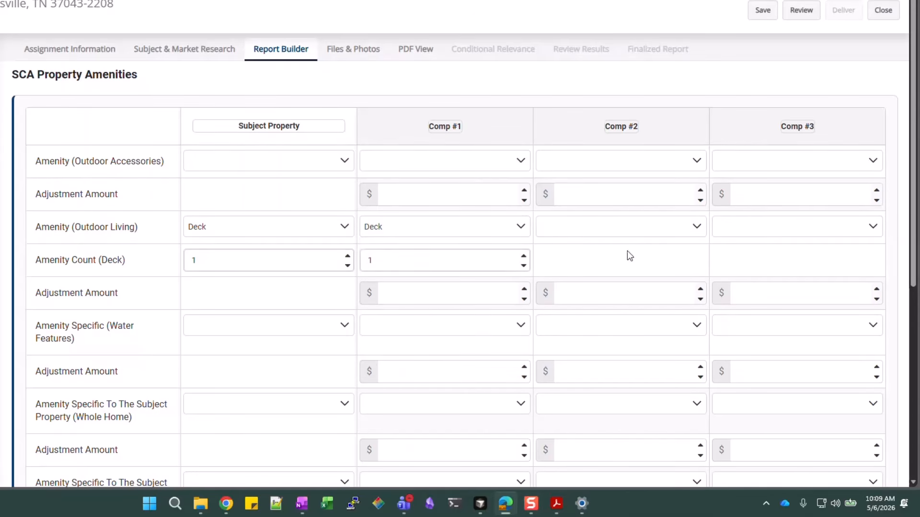
Leave Comp #2's outdoor living empty and give Comp #3 a Deck and a Portico
left_click(621, 235)
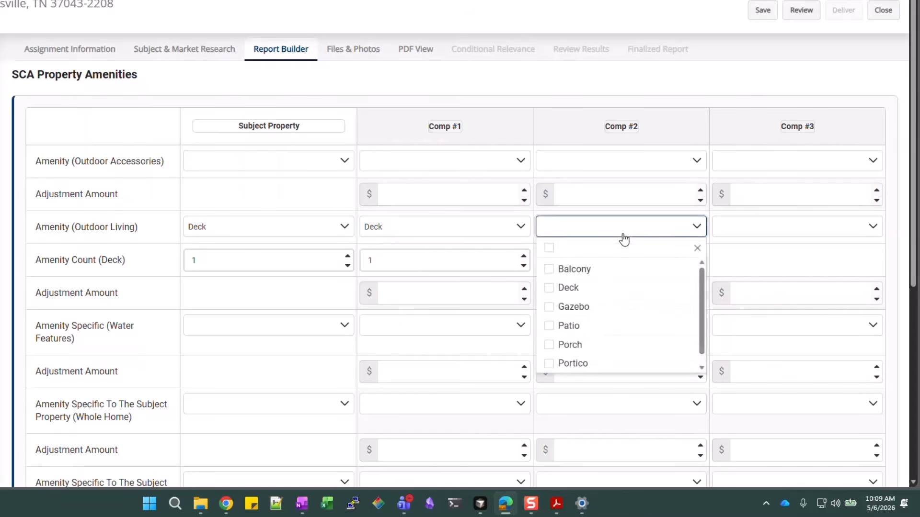
scroll(611, 273, "down", 1)
scroll(607, 307, "up", 1)
left_click(621, 213)
left_click(782, 227)
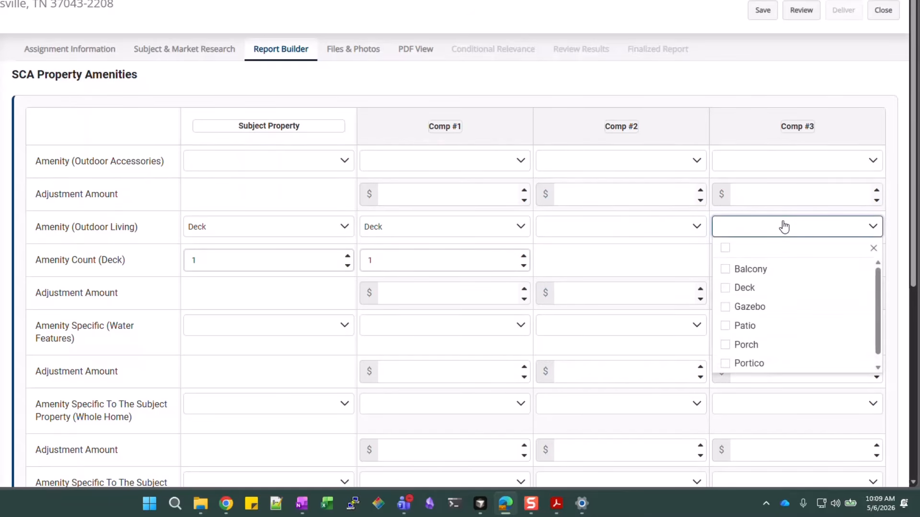
left_click(762, 290)
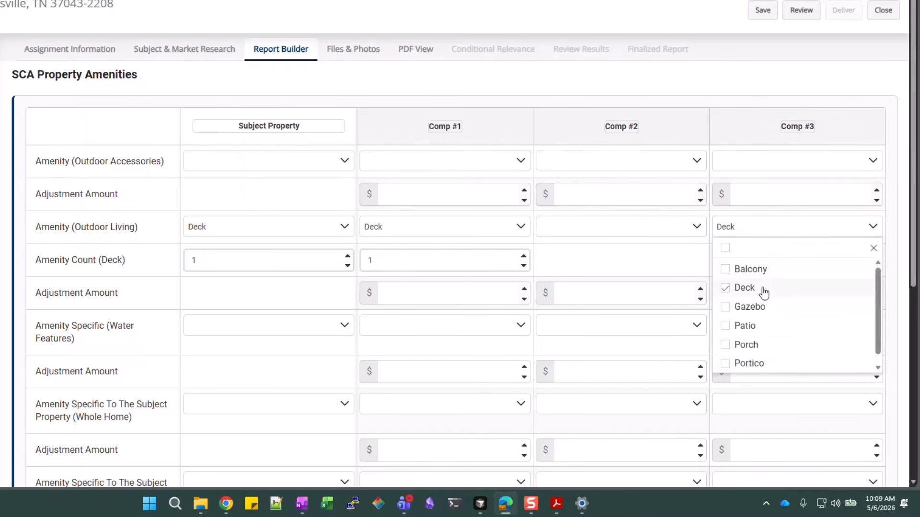
left_click(750, 364)
left_click(891, 239)
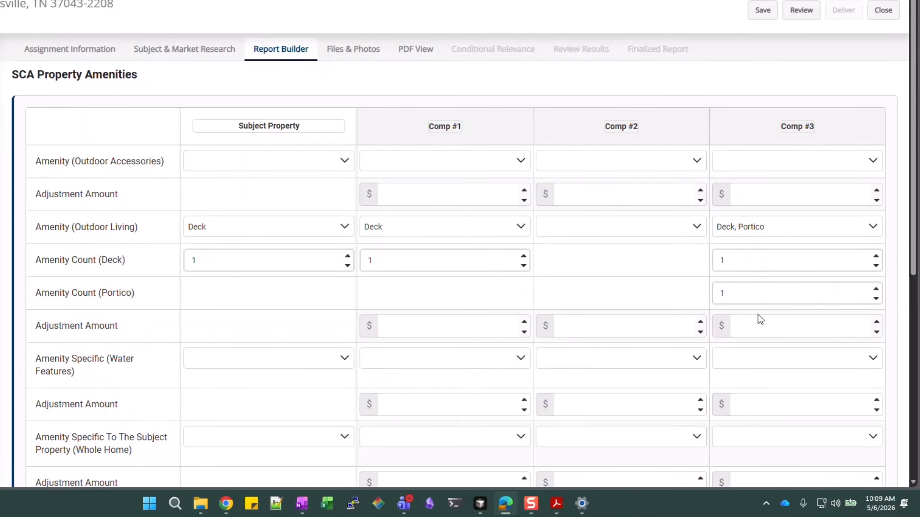
scroll(758, 318, "down", 1)
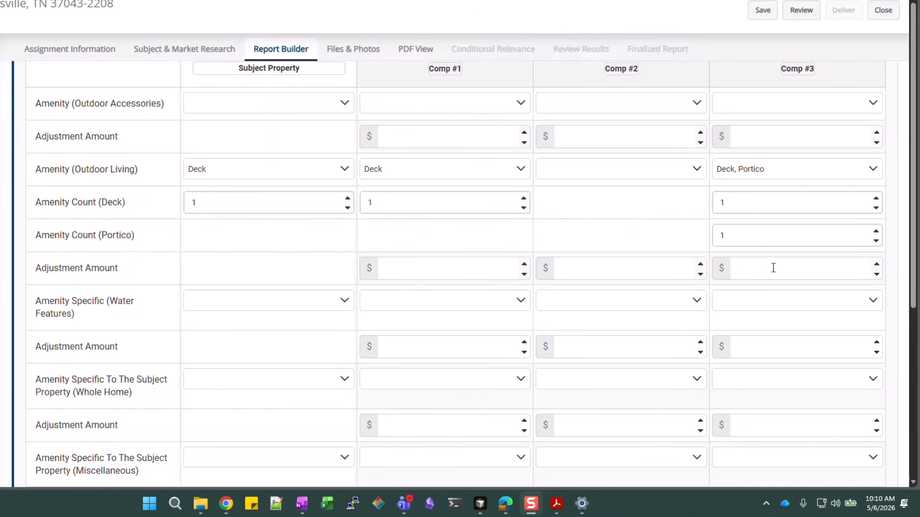
scroll(648, 197, "up", 1)
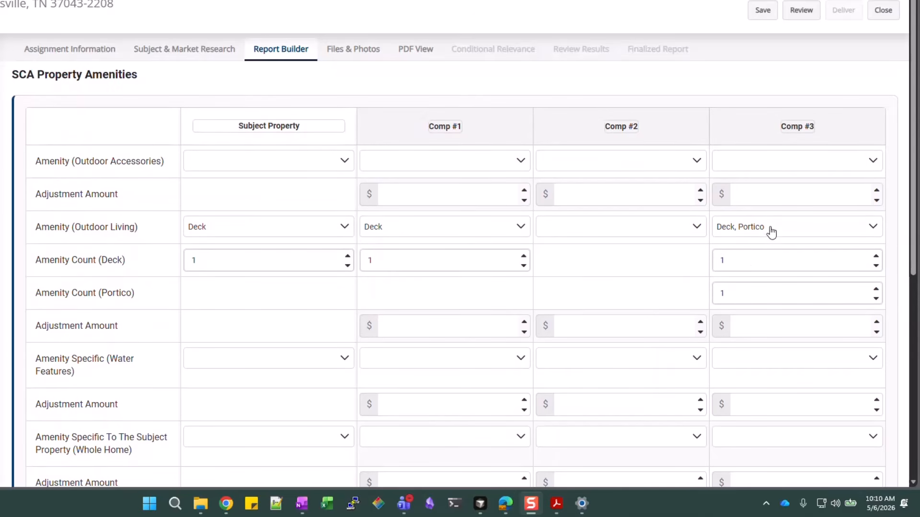
scroll(771, 233, "down", 1)
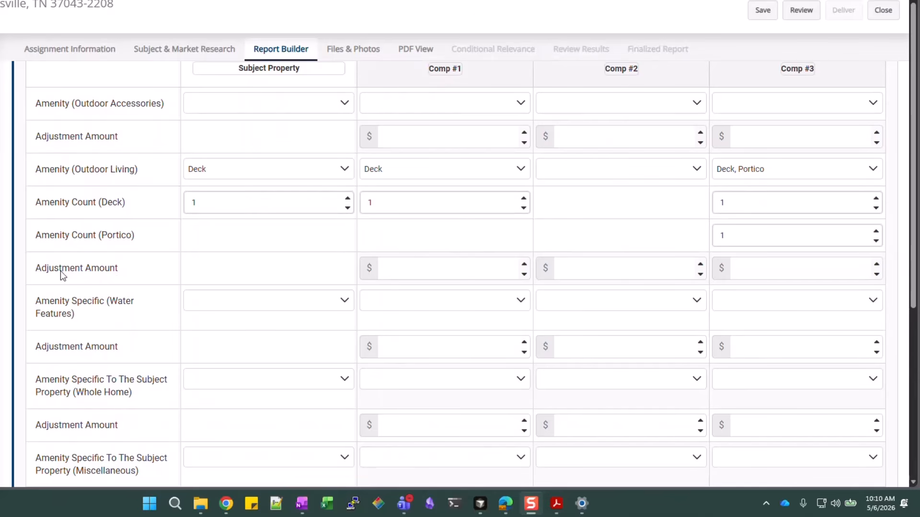
left_click(766, 268)
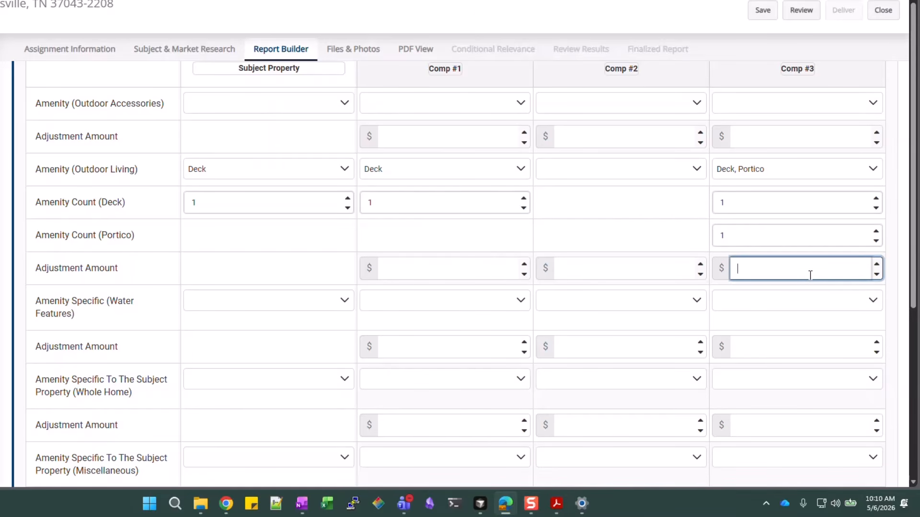
type("2500")
left_click(899, 261)
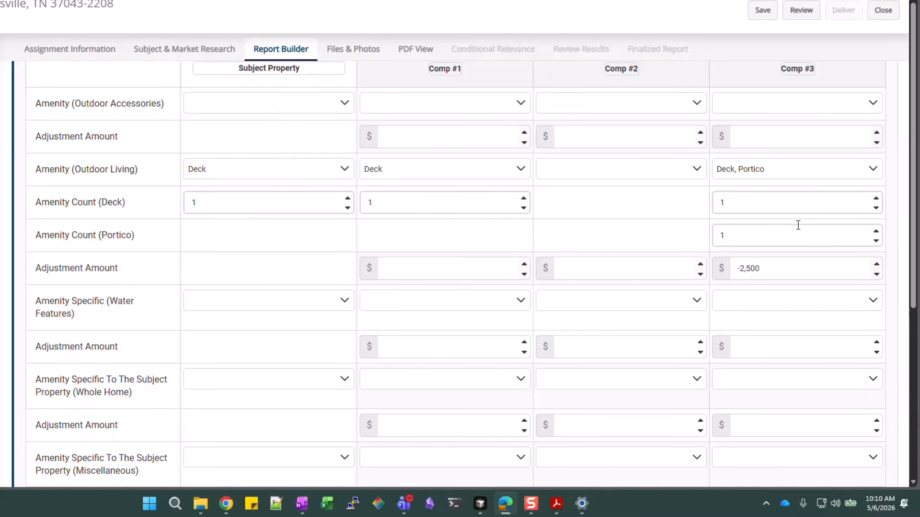
scroll(67, 187, "down", 2)
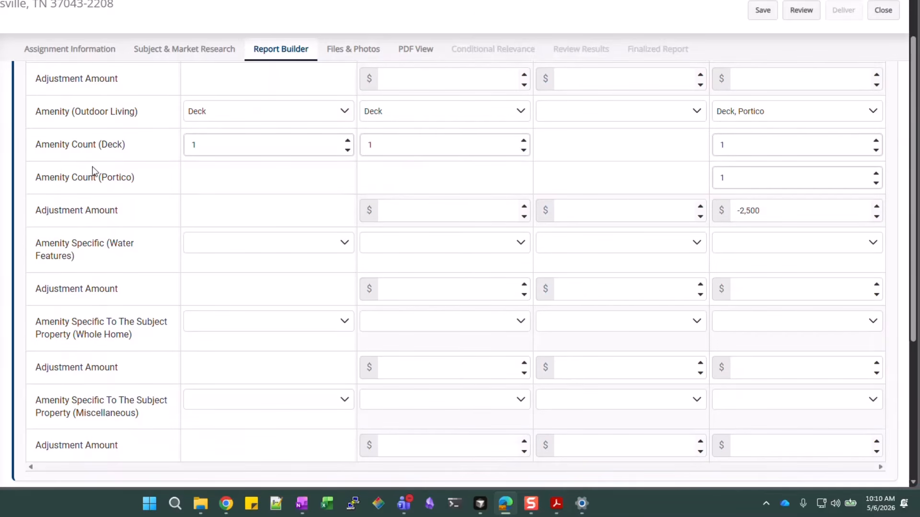
scroll(96, 274, "down", 2)
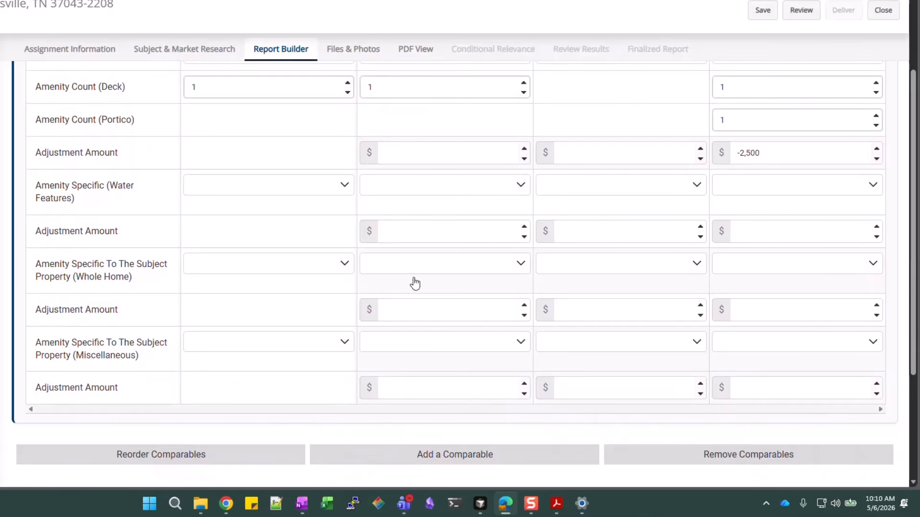
scroll(201, 304, "down", 2)
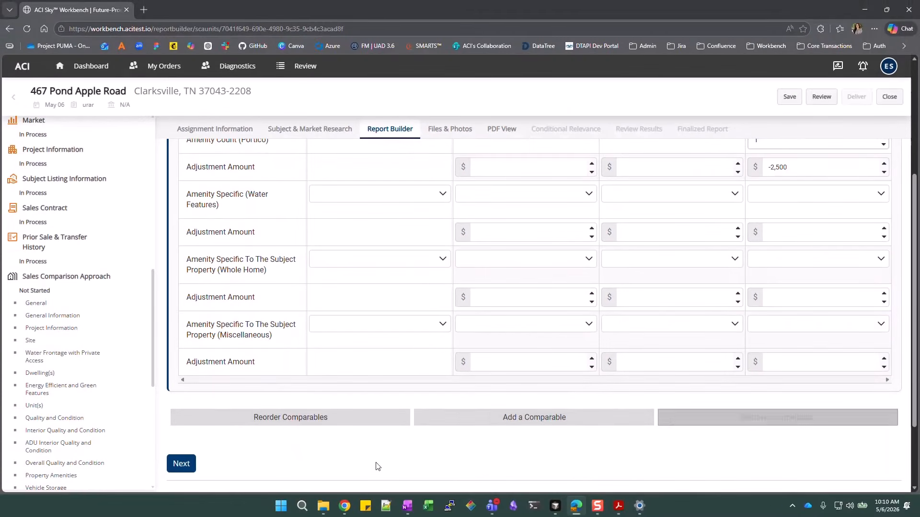
scroll(623, 311, "up", 6)
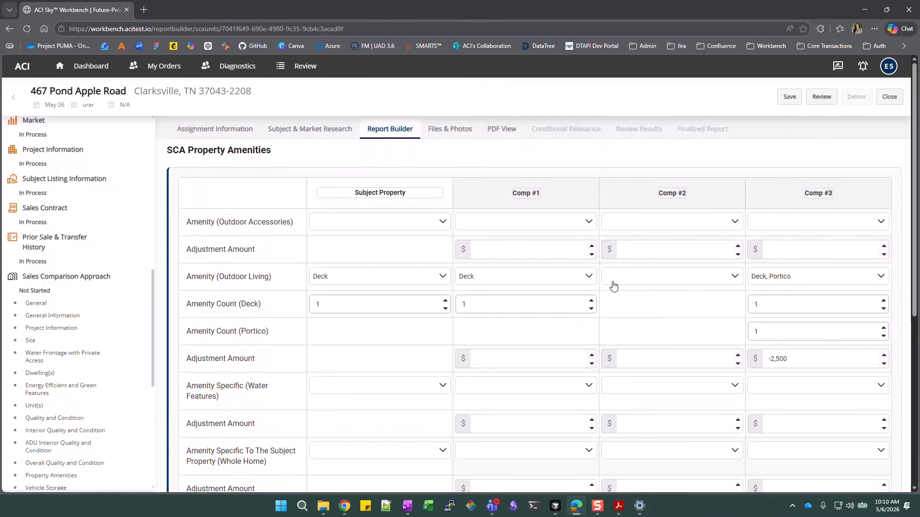
scroll(531, 312, "down", 1)
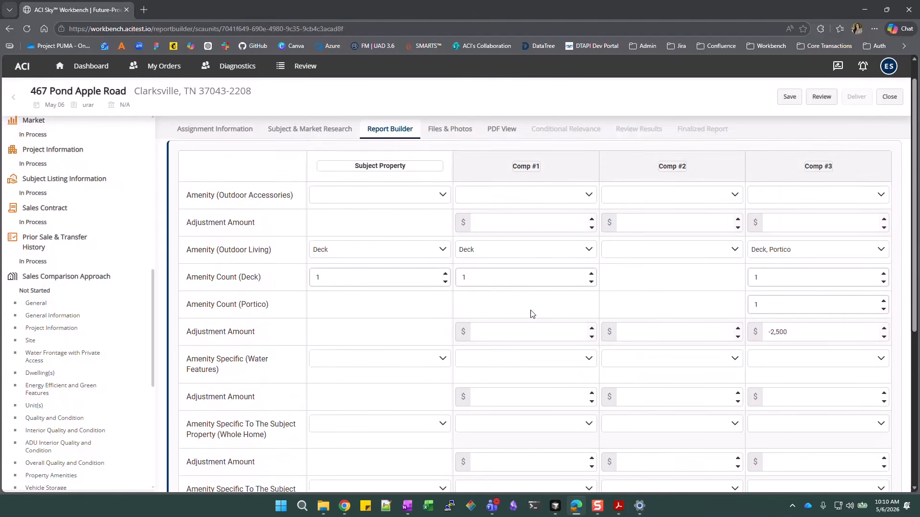
scroll(530, 310, "down", 4)
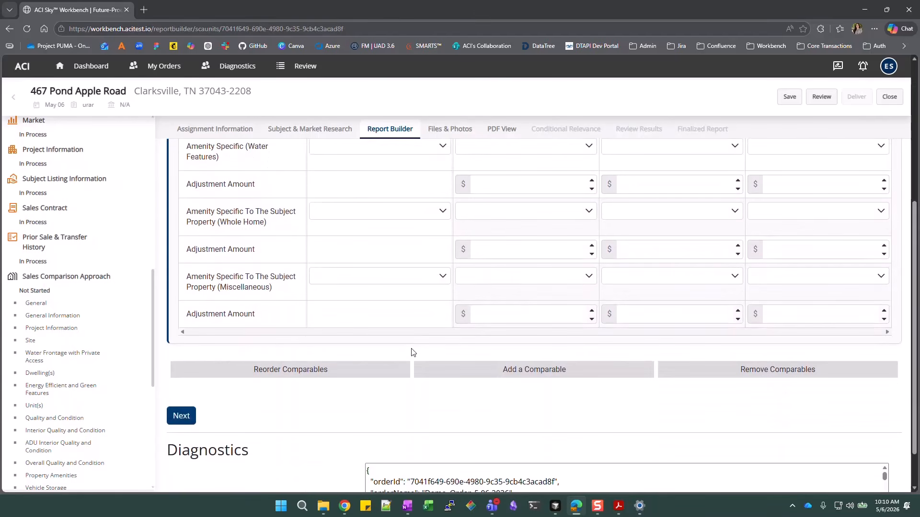
In Vehicle Storage, give the subject's driveway 3 parking spaces and a Concrete surface
left_click(182, 416)
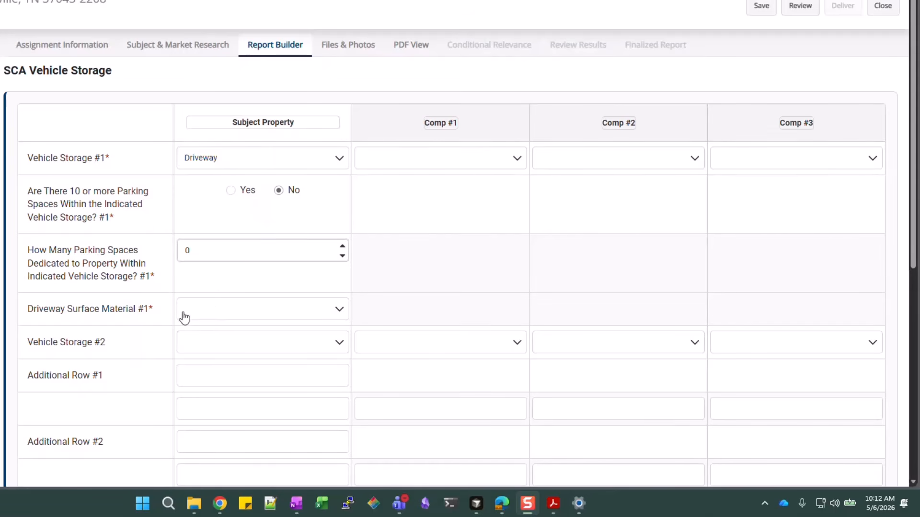
left_click(213, 250)
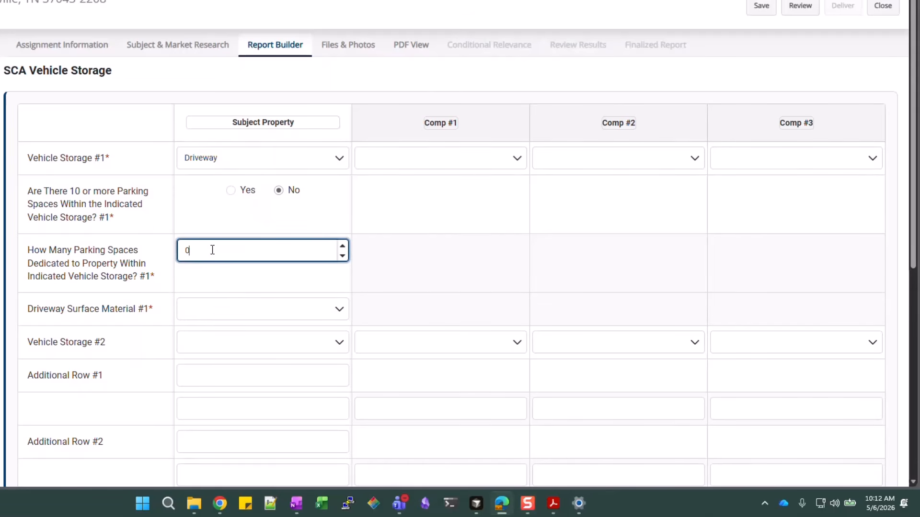
double_click(286, 250)
type("3")
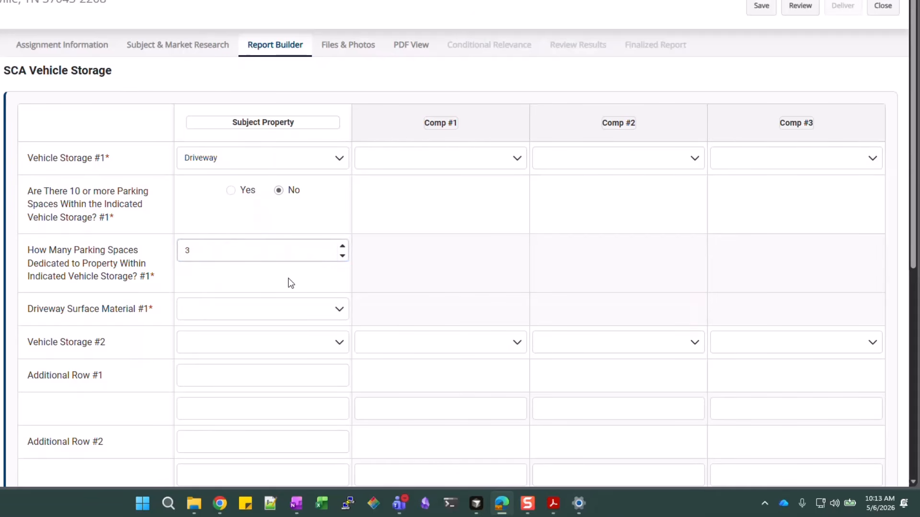
left_click(228, 314)
left_click(227, 378)
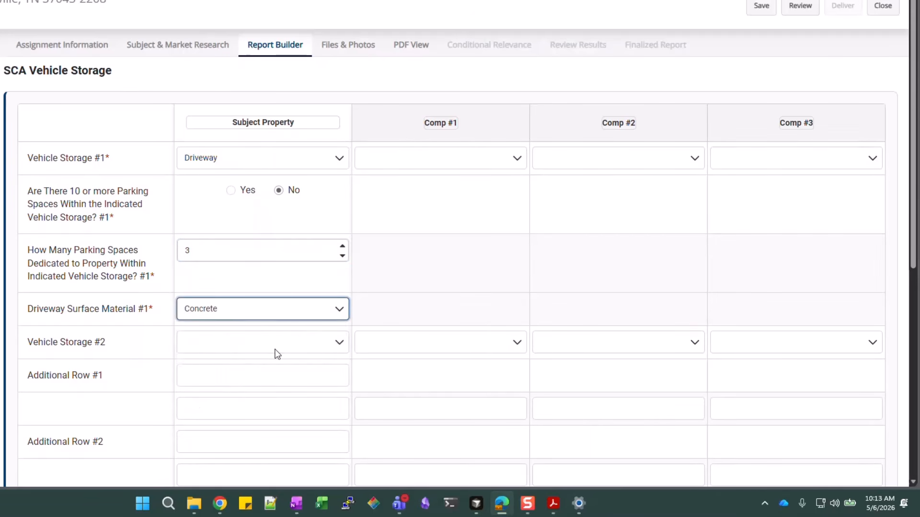
scroll(265, 219, "down", 4)
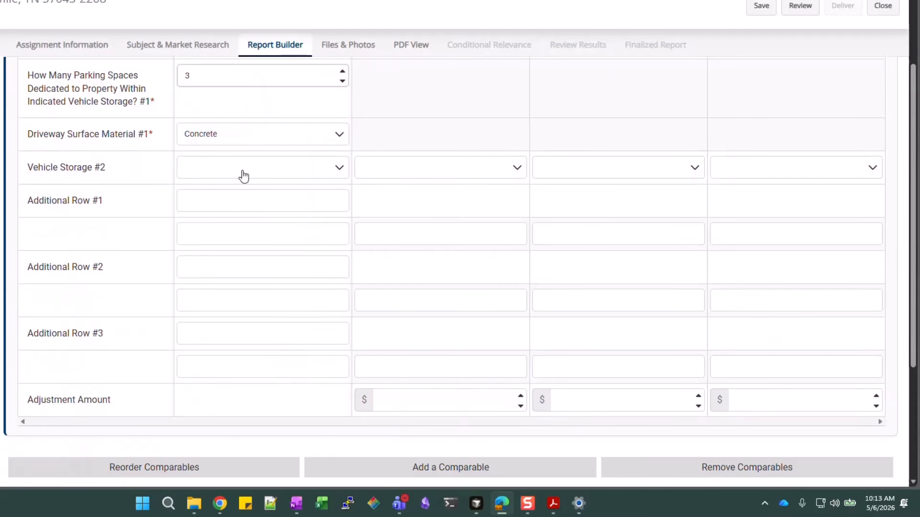
scroll(237, 291, "up", 3)
scroll(237, 292, "up", 2)
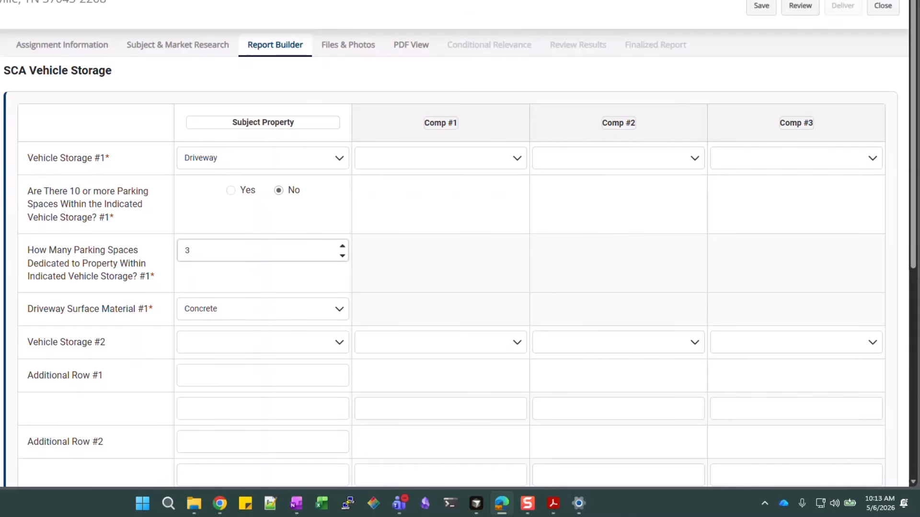
Set Comp #1's vehicle storage to Driveway, No ten-plus, 3 spaces, Concrete surface
left_click(442, 165)
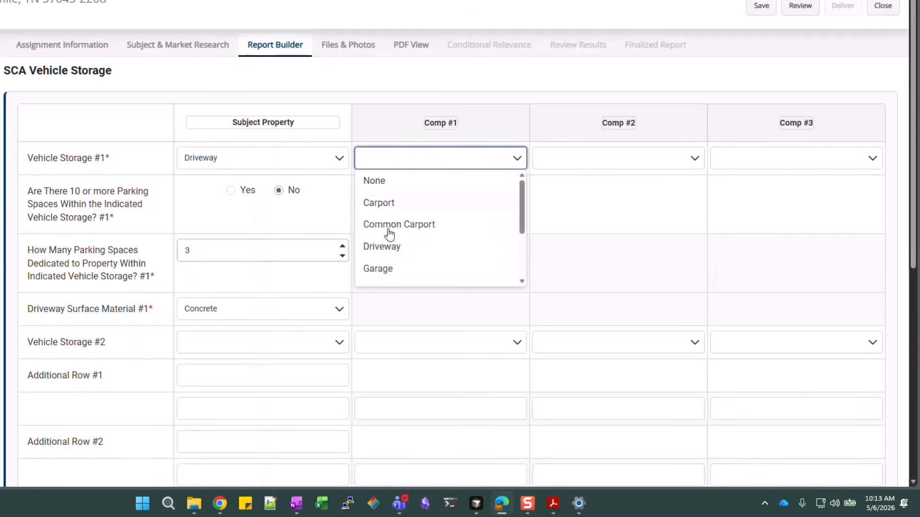
left_click(383, 248)
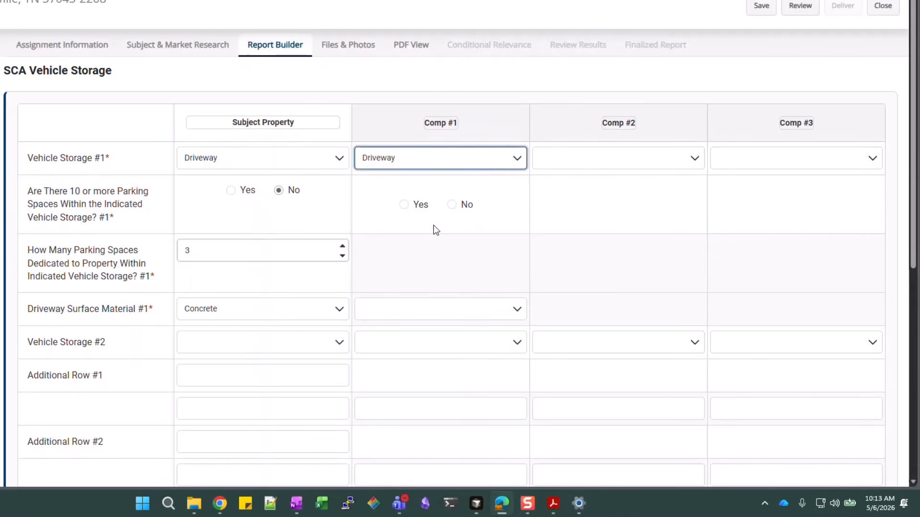
left_click(457, 211)
left_click(430, 250)
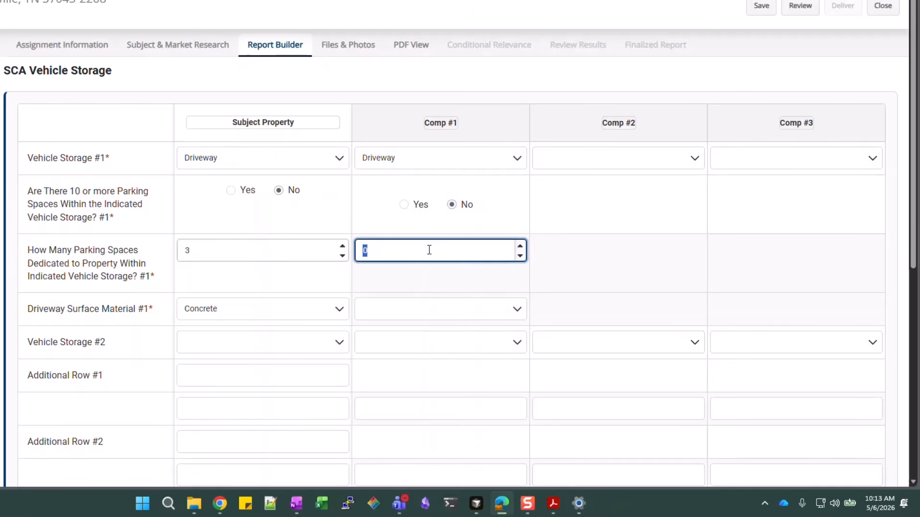
type("3")
left_click(417, 310)
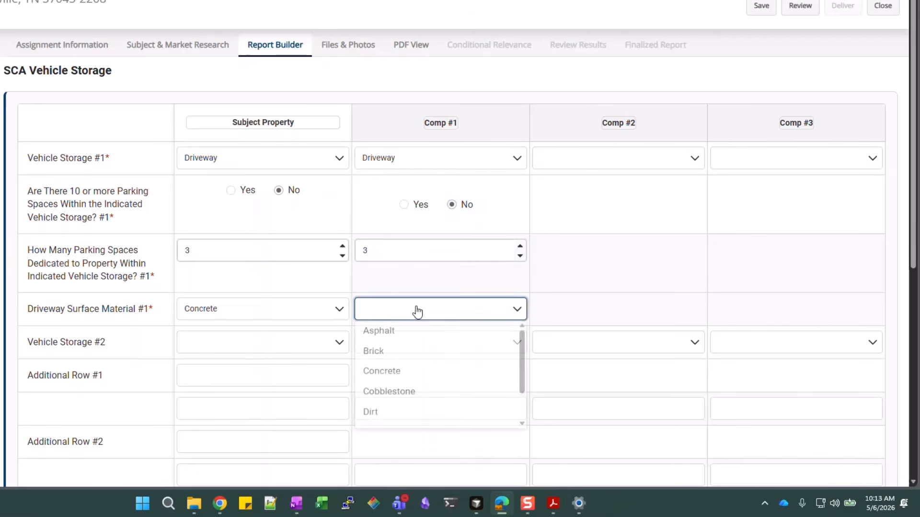
left_click(400, 384)
Set Comp #2's vehicle storage to Driveway, No ten-plus, 3 spaces, Concrete surface
left_click(671, 168)
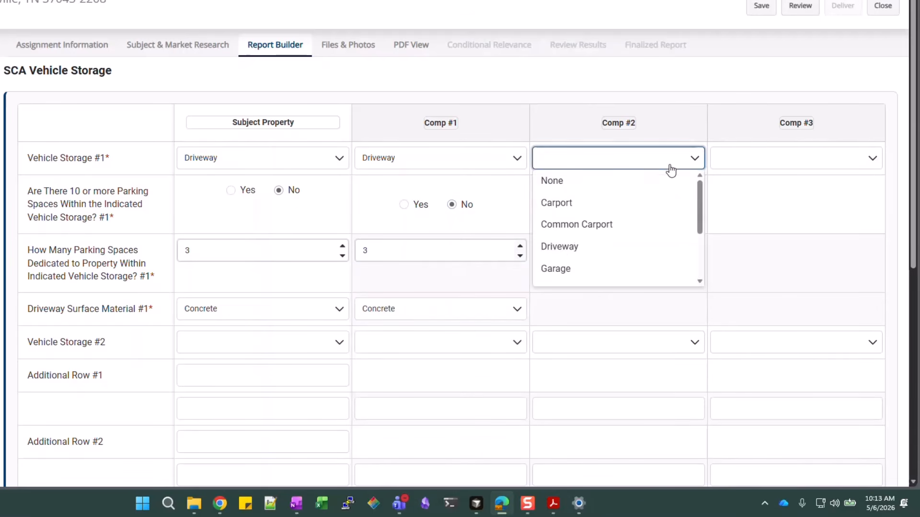
left_click(570, 247)
left_click(629, 204)
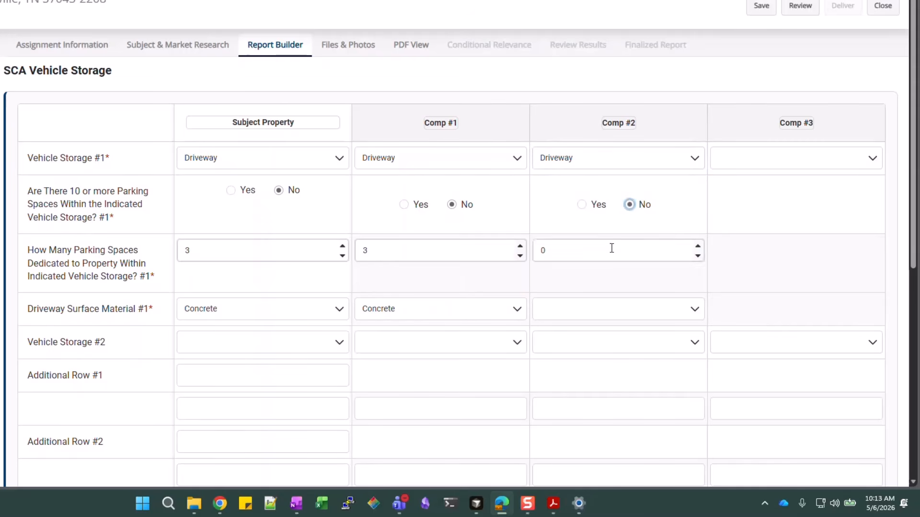
left_click(611, 252)
type("3")
left_click(607, 317)
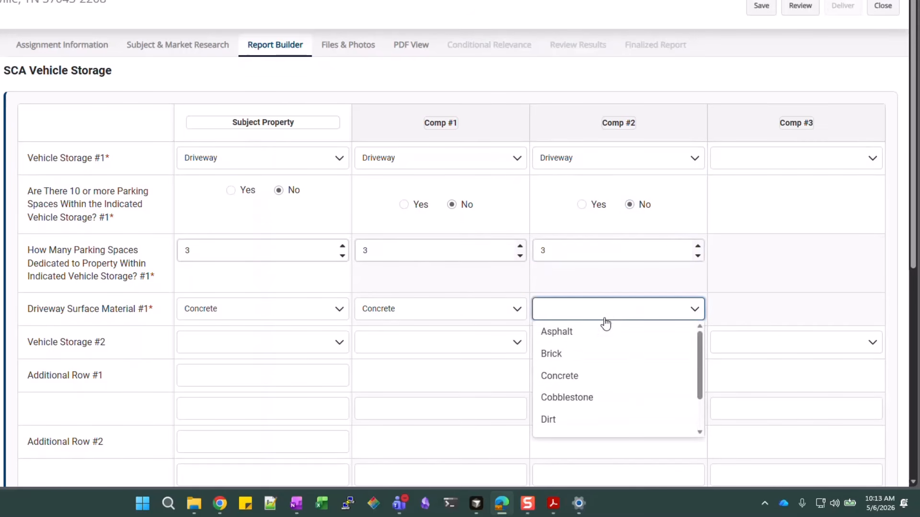
left_click(580, 385)
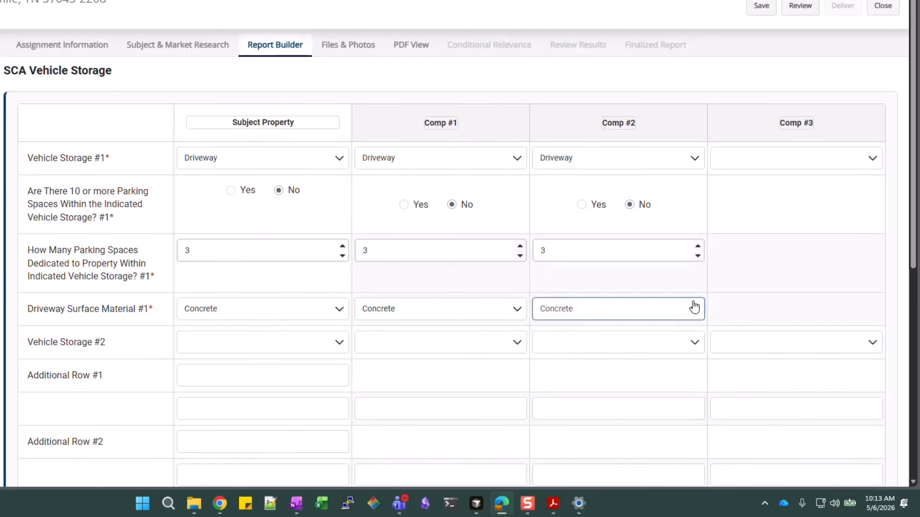
Set Comp #3's vehicle storage to Driveway, No ten-plus, 3 spaces, Concrete surface
left_click(780, 167)
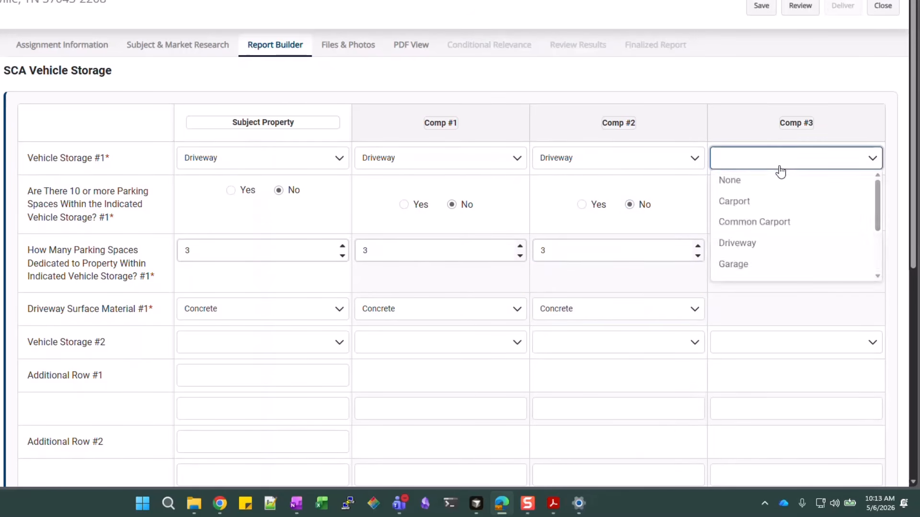
left_click(734, 249)
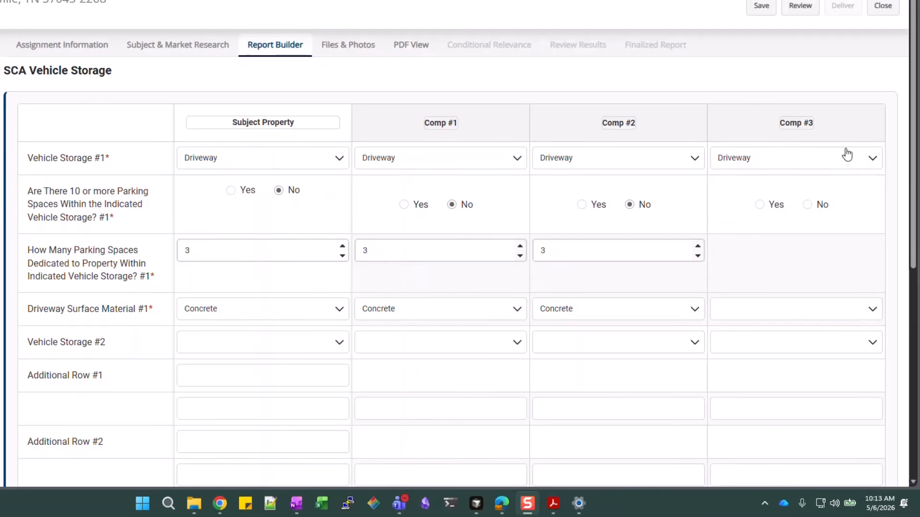
left_click(808, 205)
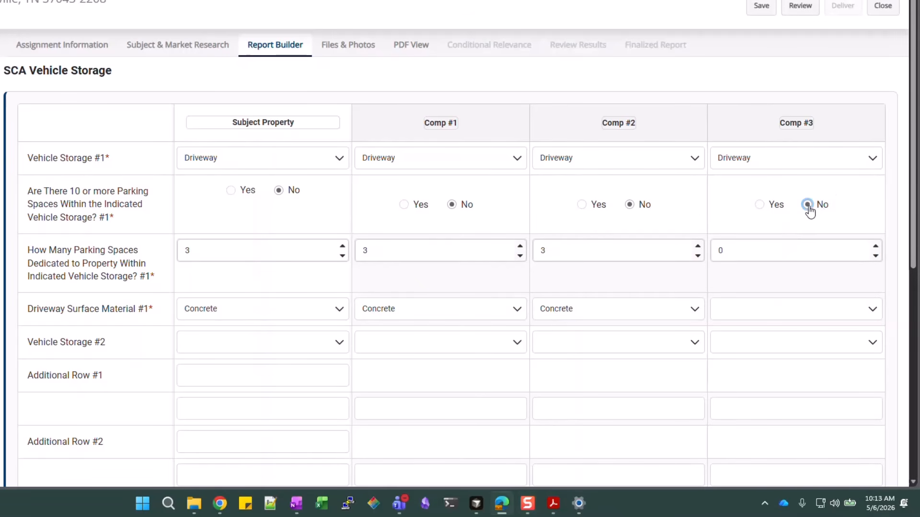
left_click(759, 245)
type("3")
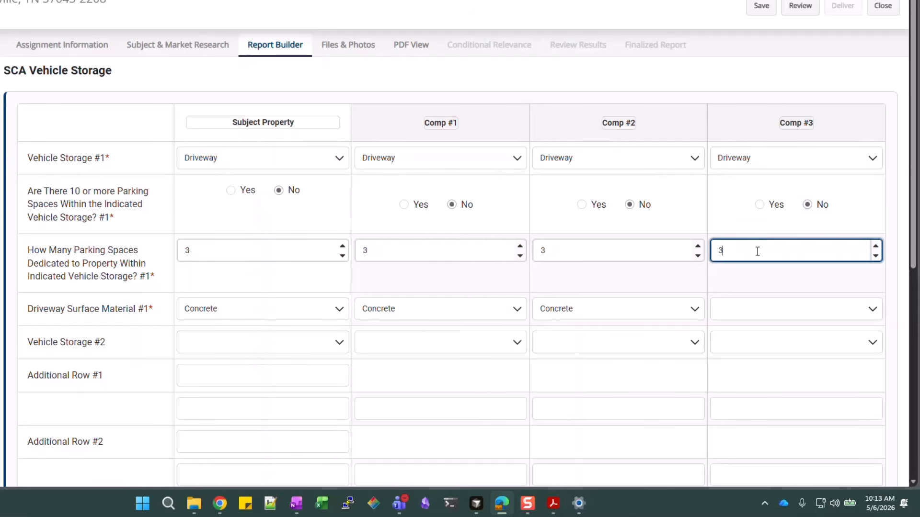
left_click(728, 314)
left_click(751, 378)
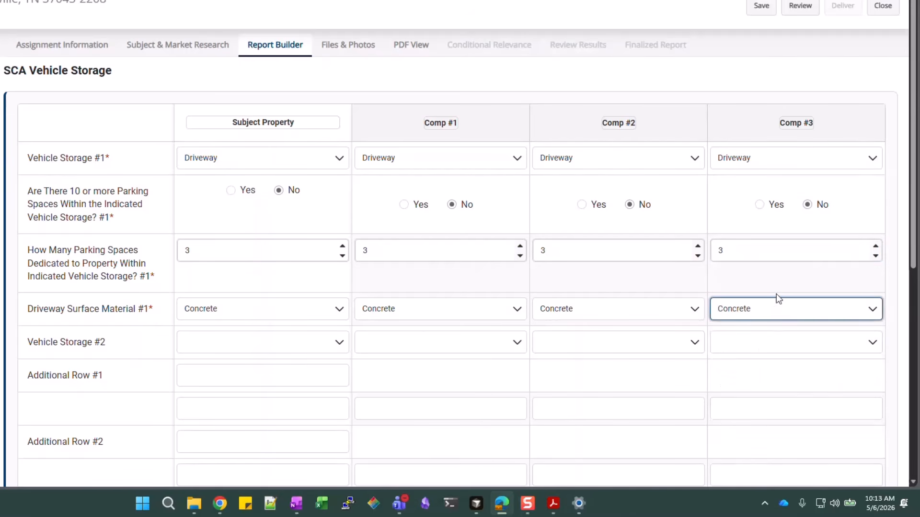
Add a Detached Garage with 1 parking space as Comp #3's second vehicle storage
scroll(781, 282, "down", 1)
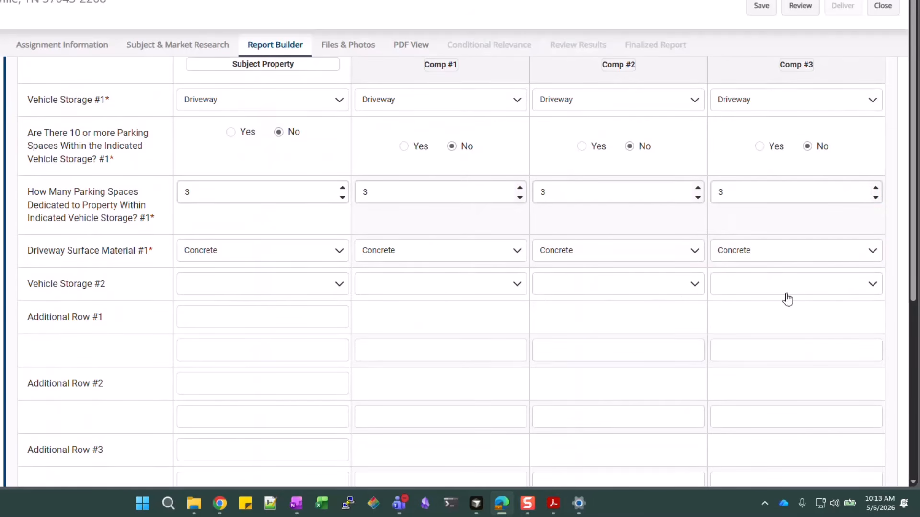
left_click(868, 285)
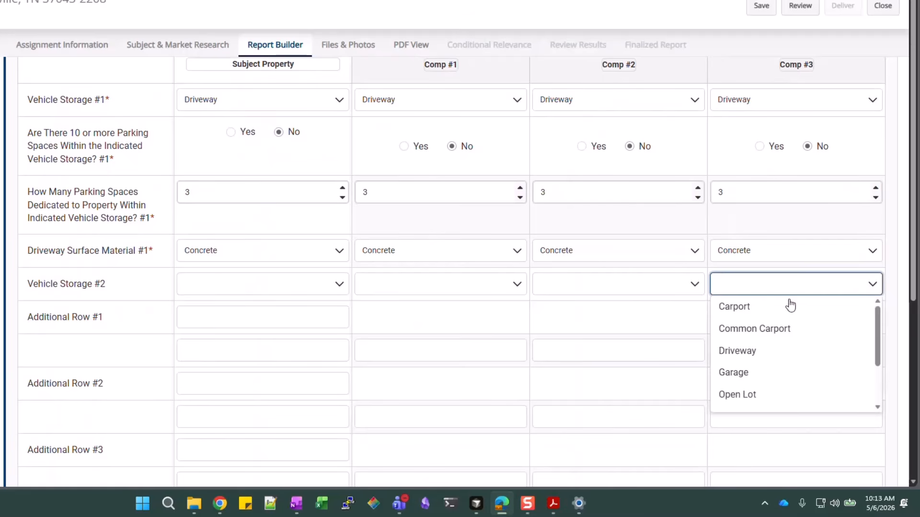
left_click(743, 373)
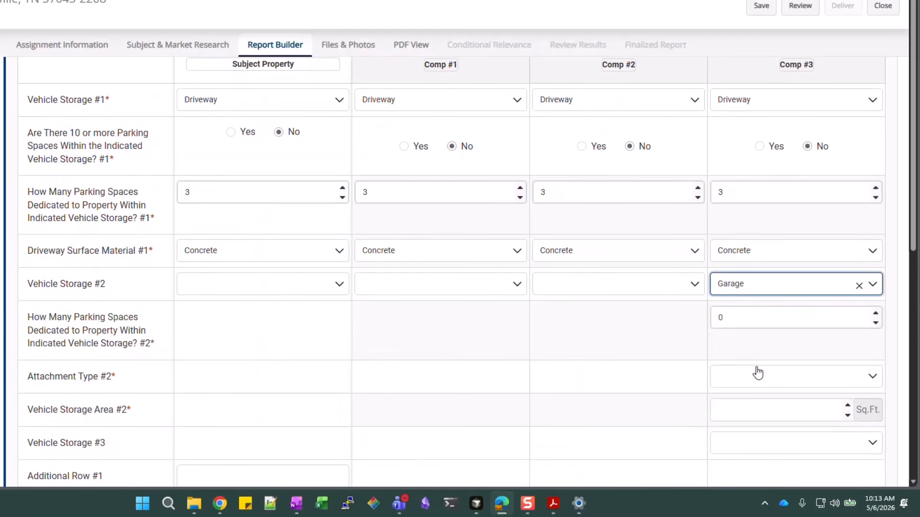
double_click(765, 321)
type("1")
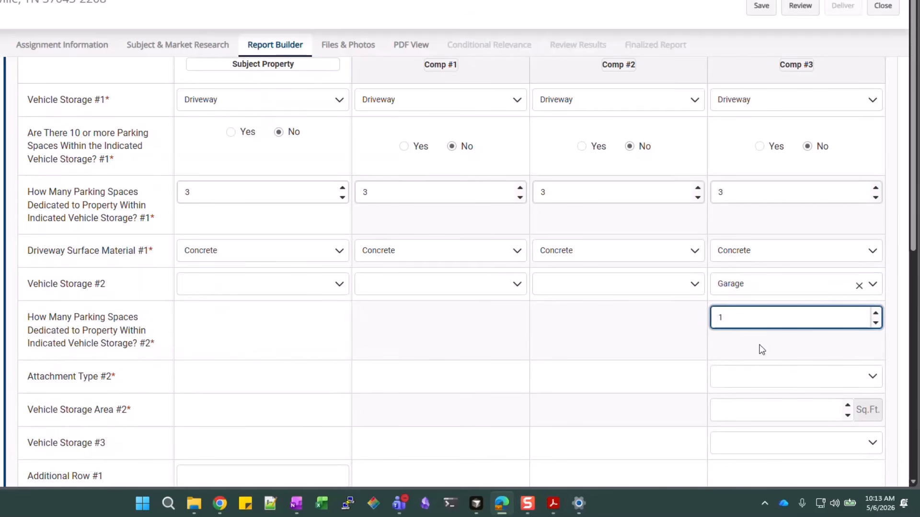
left_click(797, 377)
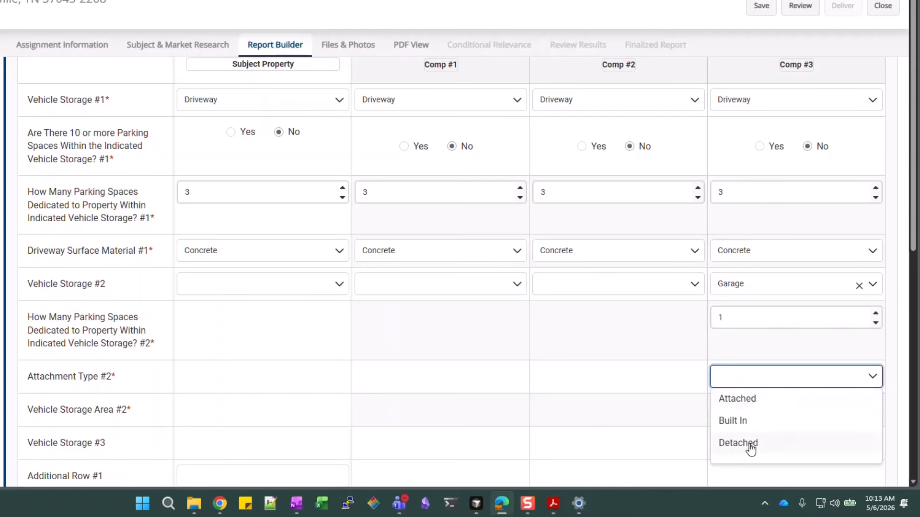
left_click(749, 442)
left_click(786, 344)
scroll(786, 344, "down", 1)
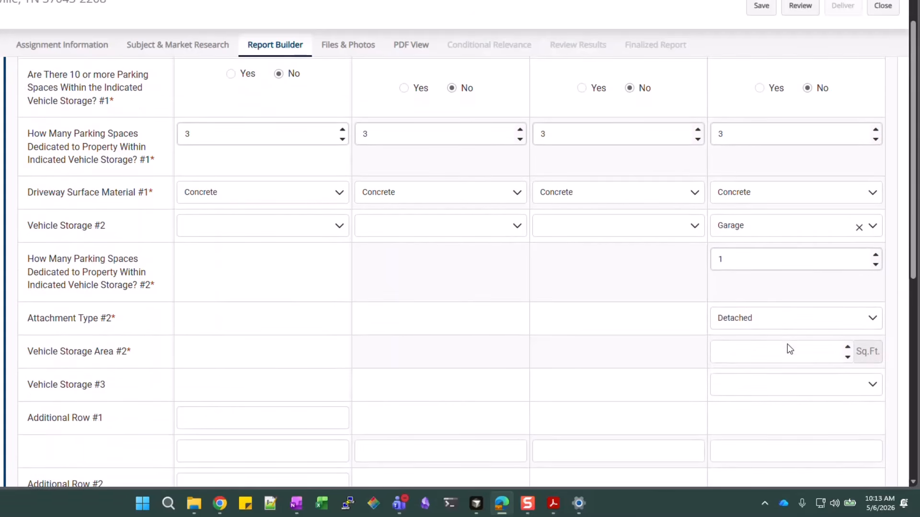
scroll(801, 288, "down", 1)
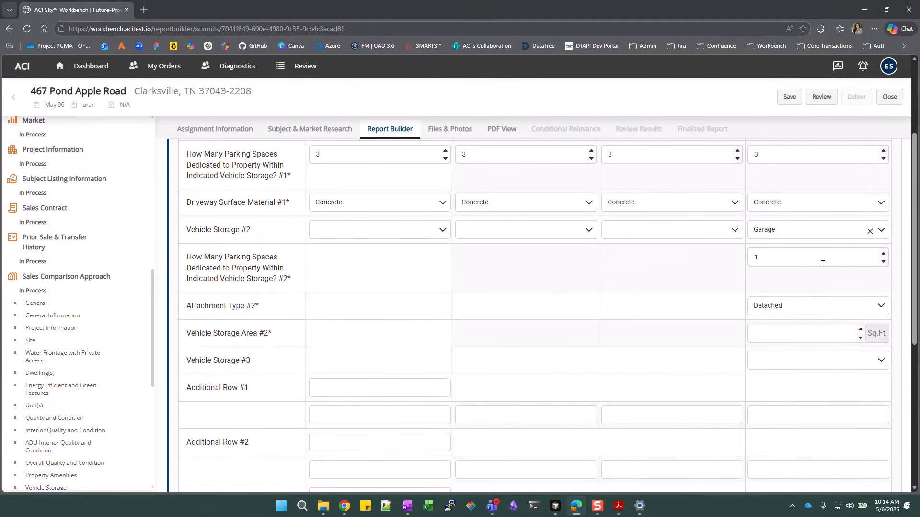
scroll(823, 265, "down", 4)
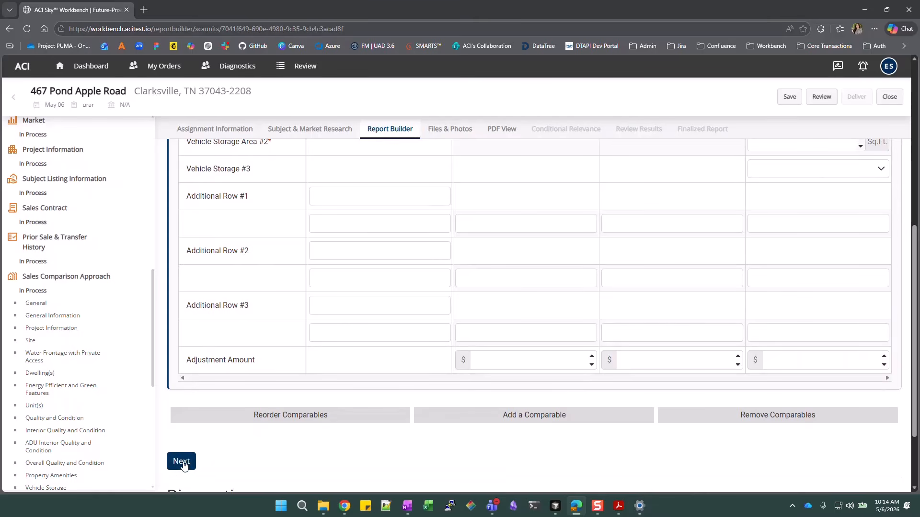
left_click(182, 463)
scroll(540, 382, "up", 7)
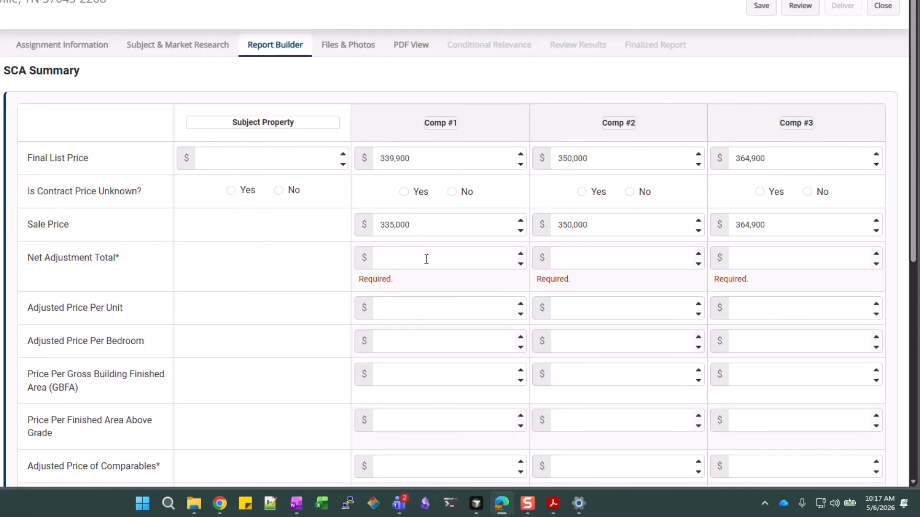
scroll(327, 277, "down", 2)
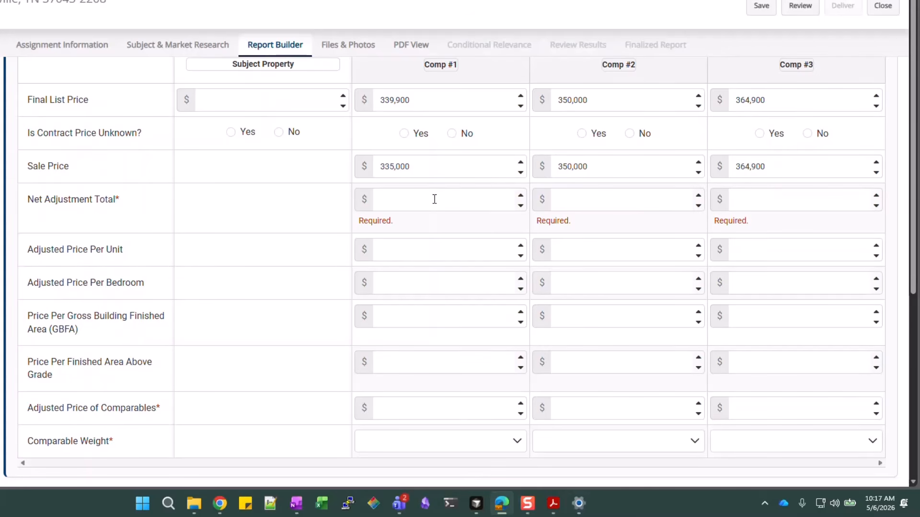
scroll(301, 223, "up", 2)
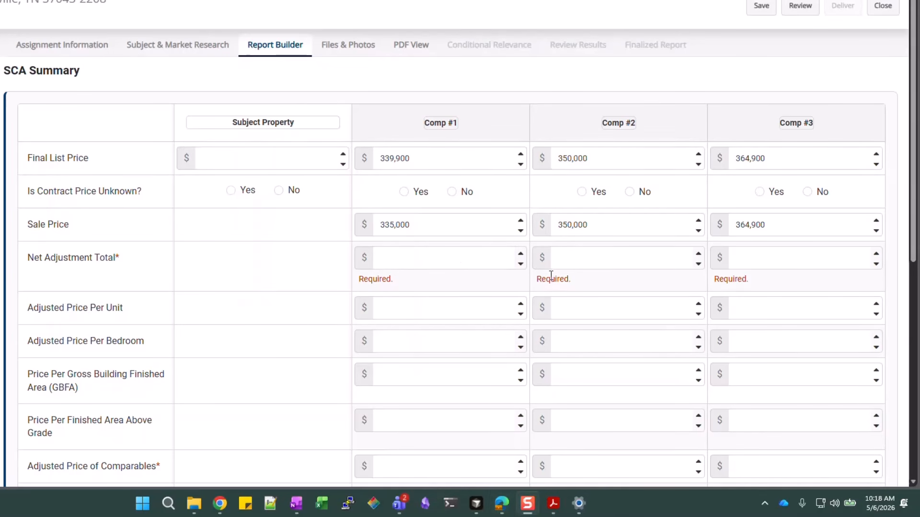
Enter Comp #1's net adjustment 13,000, $279 per finished area, adjusted price 348,000, weight Less
left_click(463, 258)
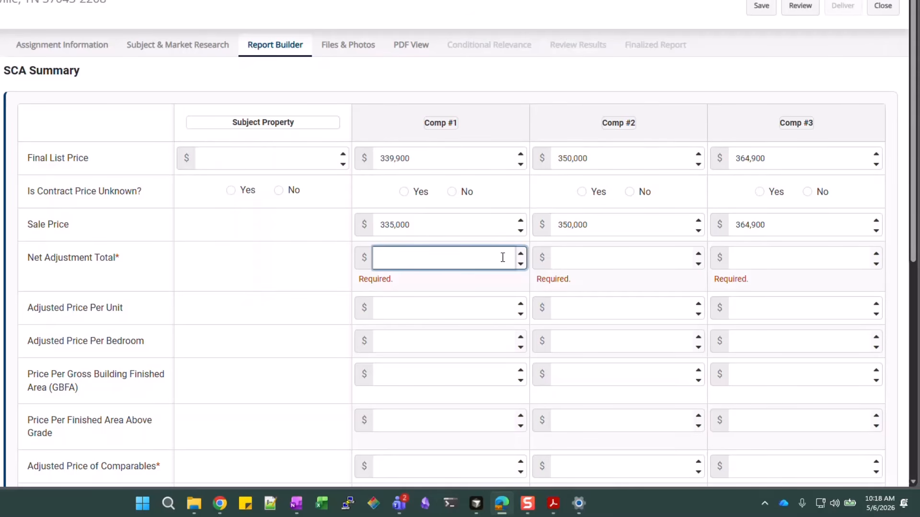
type("13,000")
left_click(589, 263)
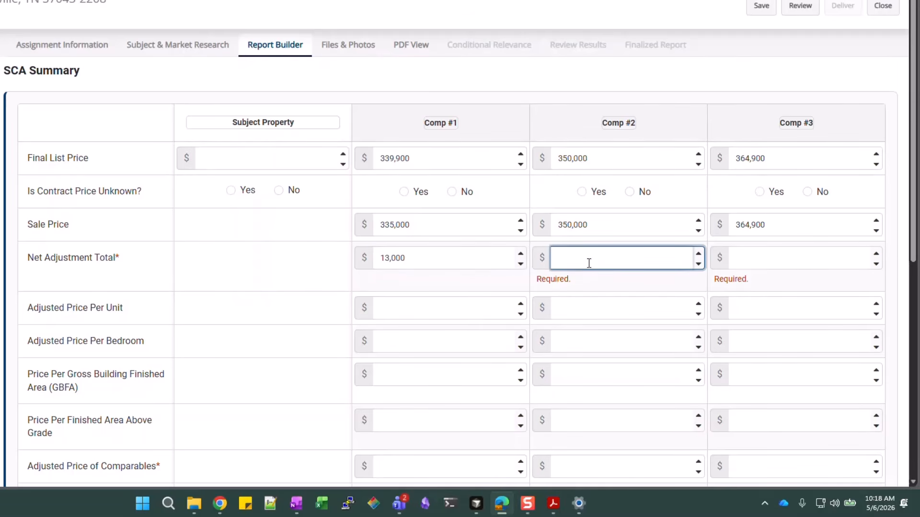
scroll(479, 268, "down", 1)
left_click(470, 254)
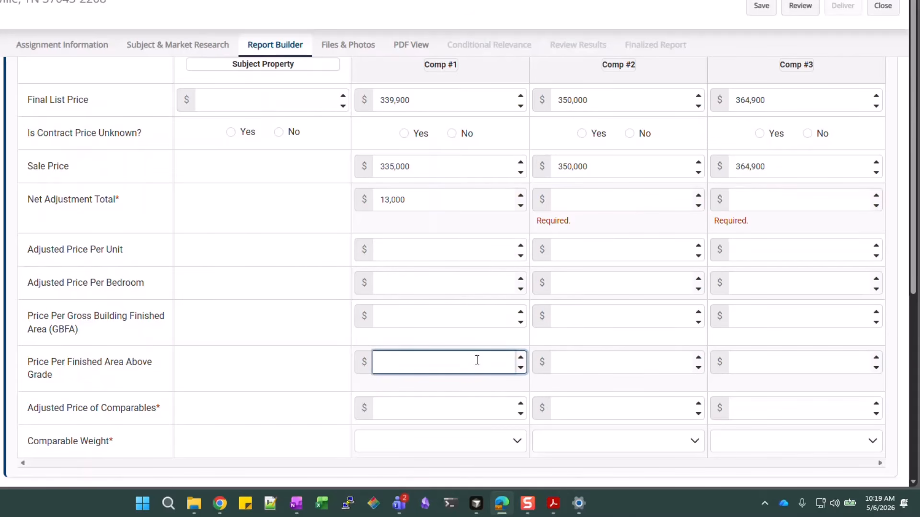
type("79")
left_click(469, 407)
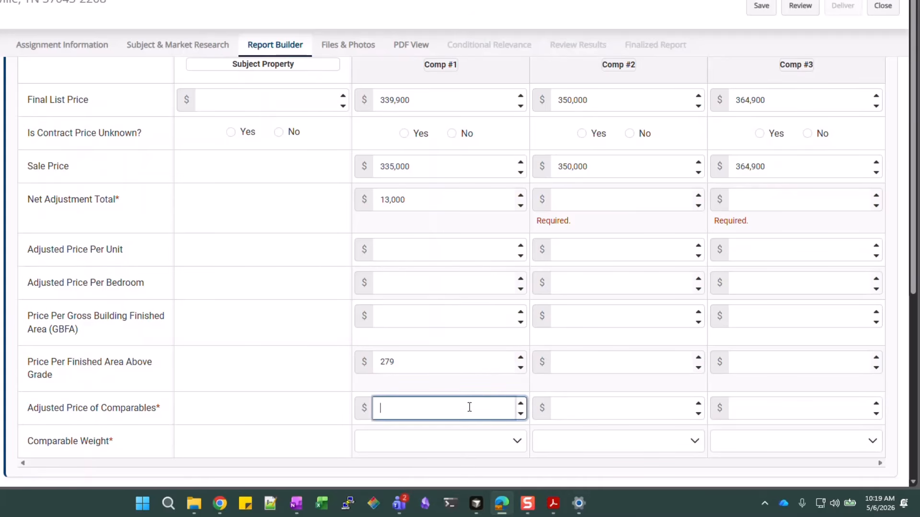
type("348,000")
left_click(510, 448)
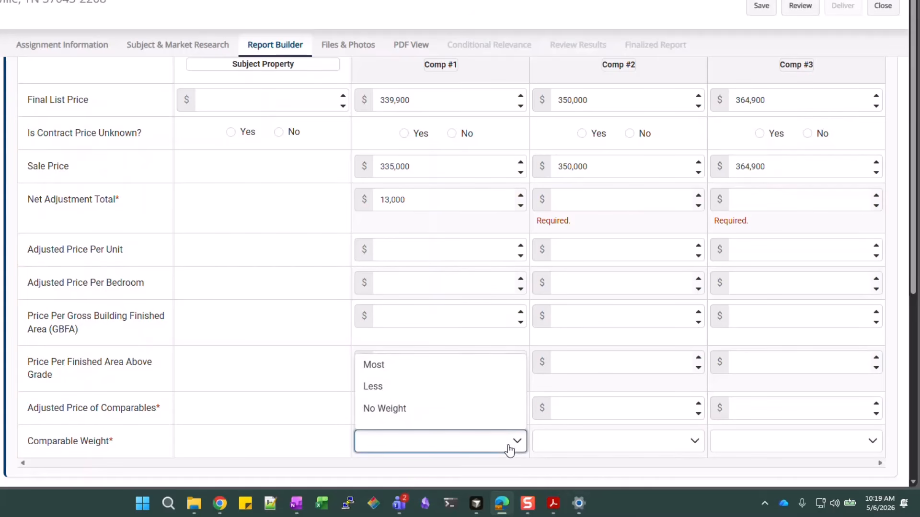
left_click(409, 386)
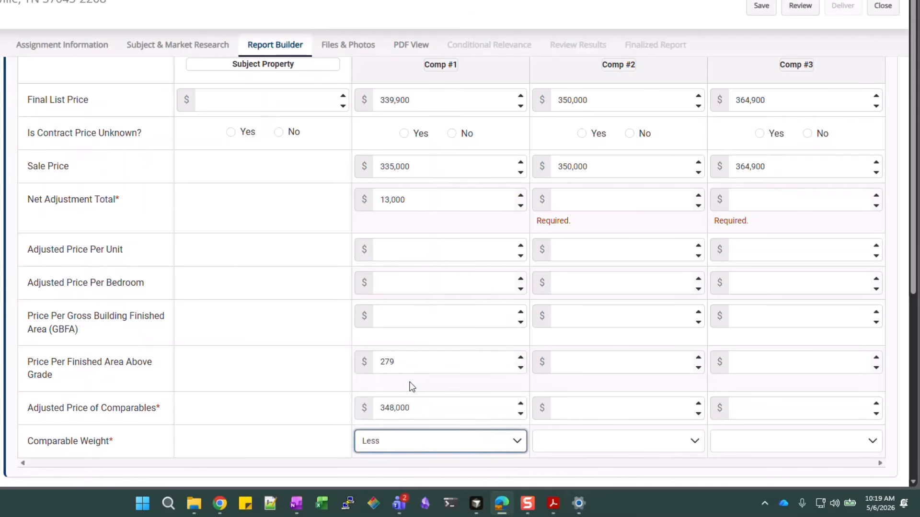
left_click(627, 461)
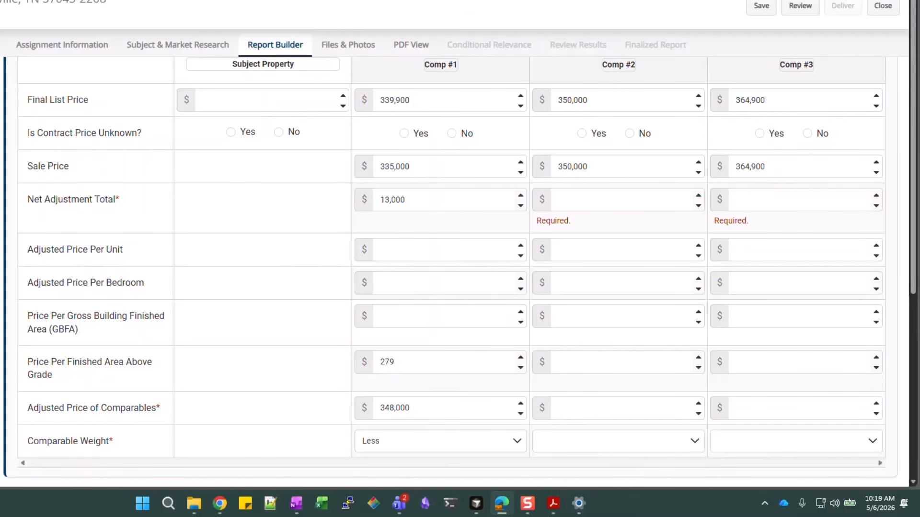
Enter Comp #2's net adjustment 0, price per area 278, adjusted price 350,000, weight Less
left_click(591, 204)
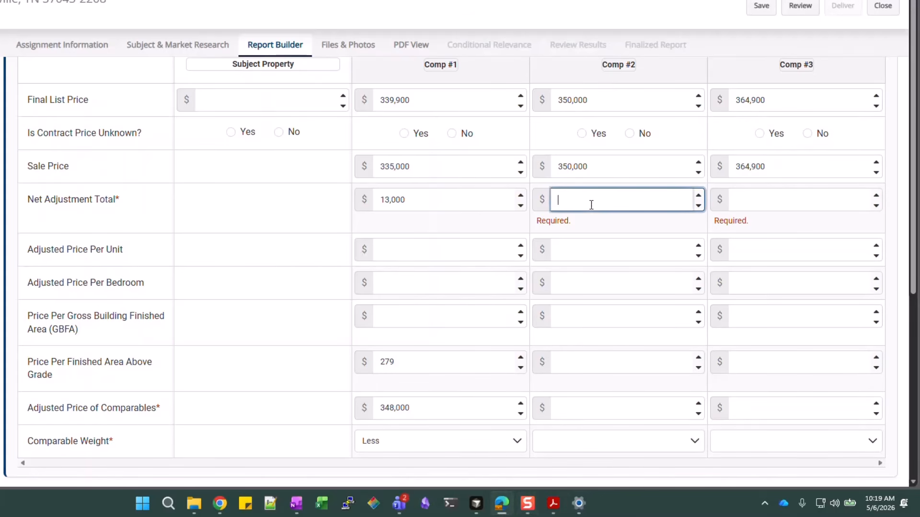
type("0")
left_click(590, 359)
type("278")
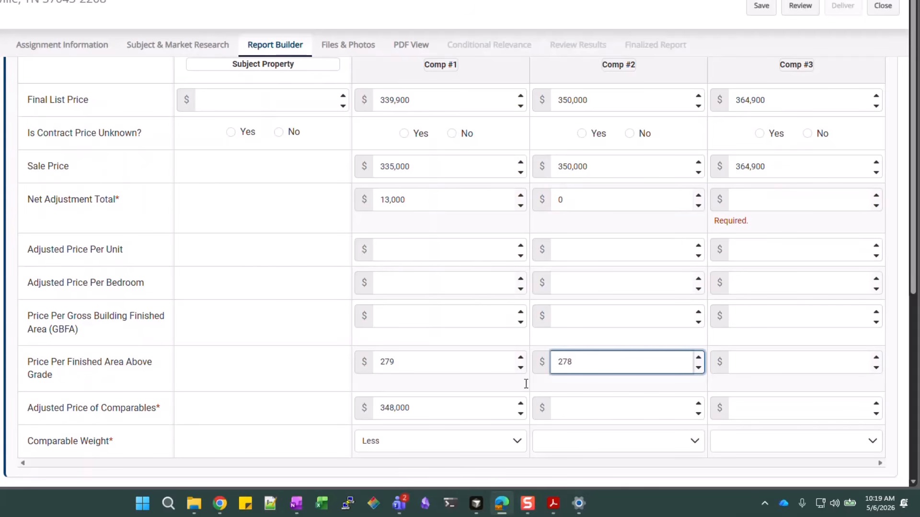
left_click(570, 408)
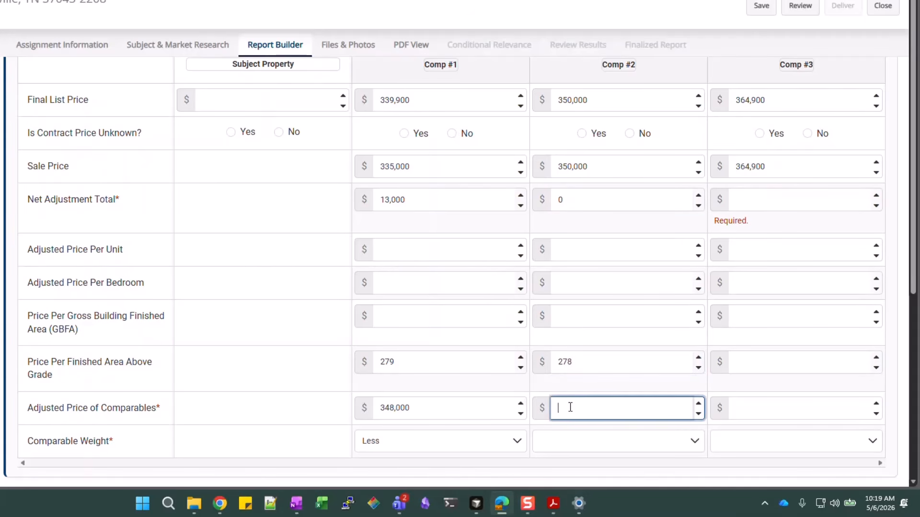
type("3500000")
left_click(595, 439)
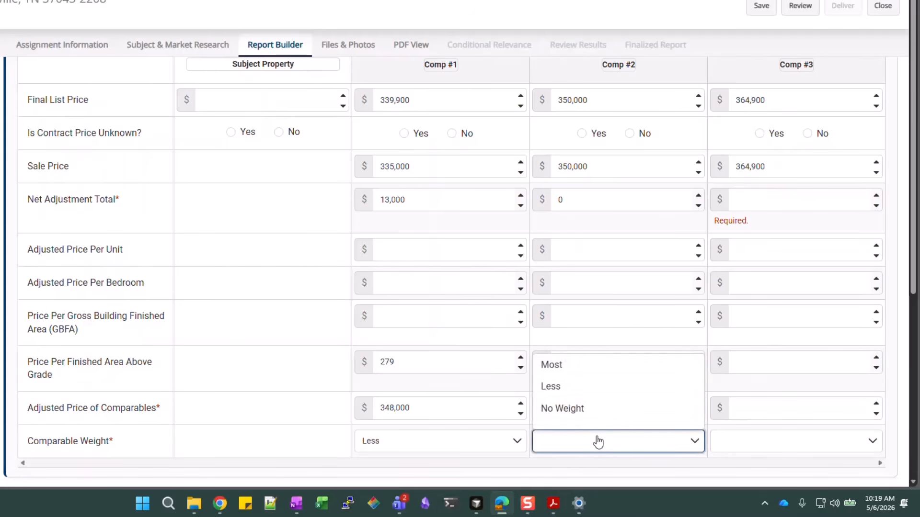
left_click(594, 392)
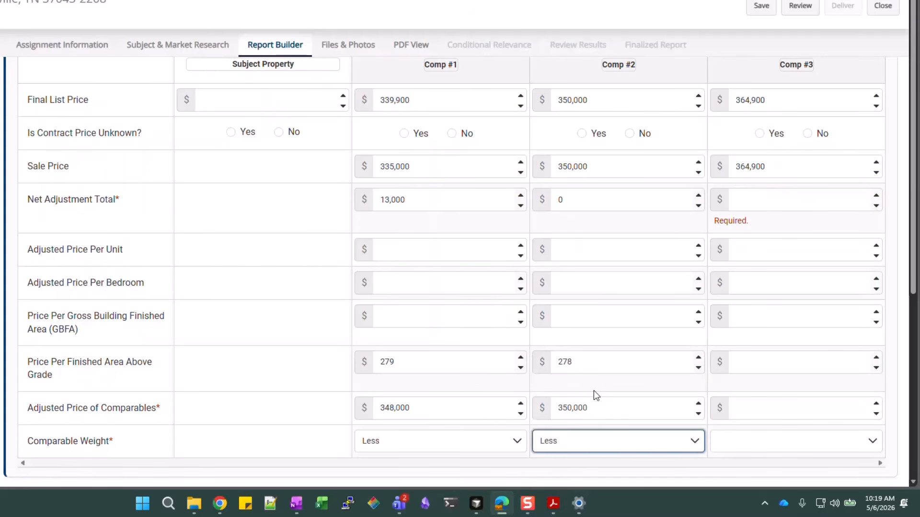
Enter Comp #3's net adjustment -11,400, price per area 278, adjusted price 353,500, weight Less
left_click(803, 199)
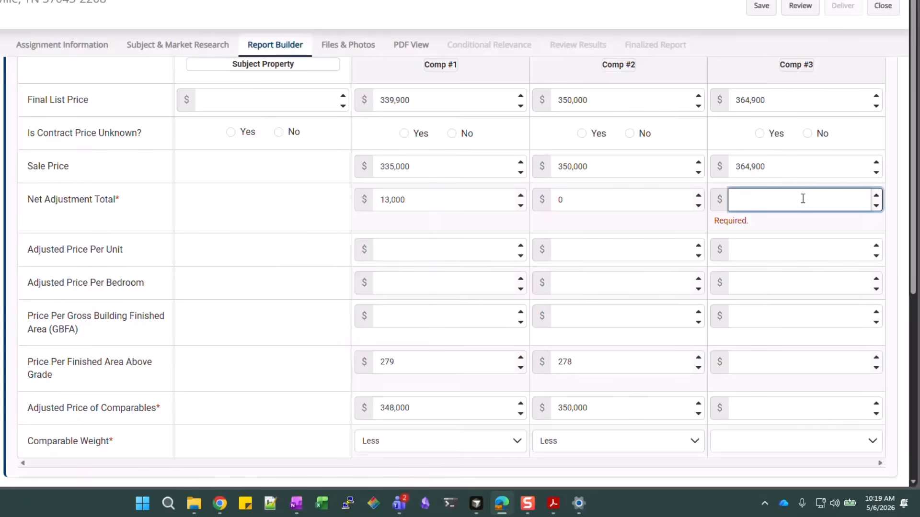
type("-11,")
type("4")
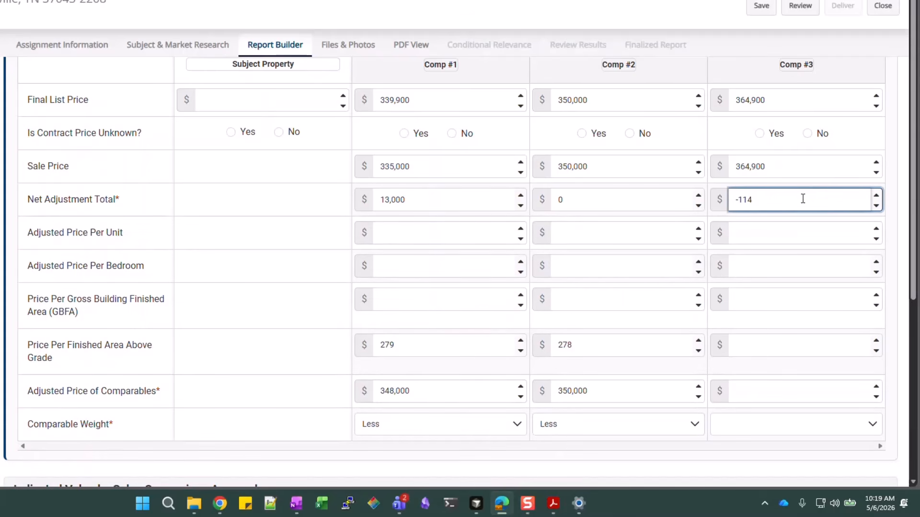
type("00")
left_click(800, 353)
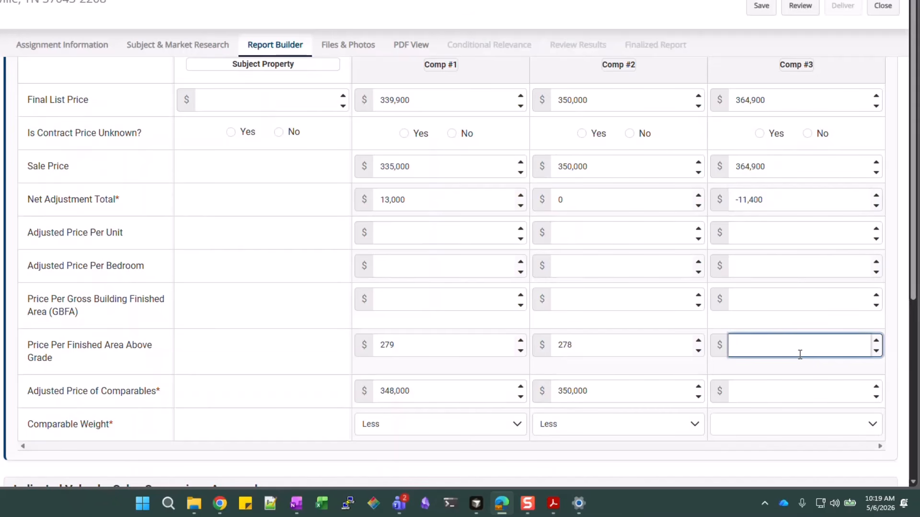
type("278")
left_click(796, 392)
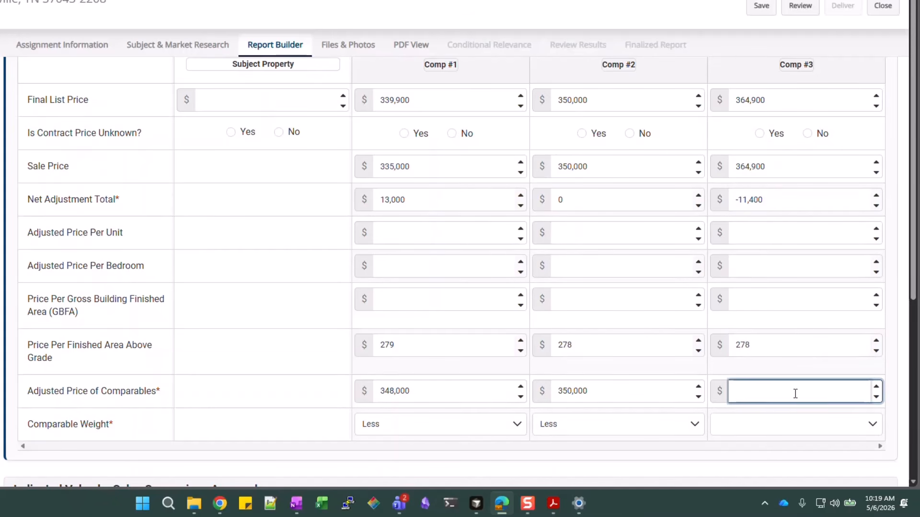
type("353500")
left_click(801, 431)
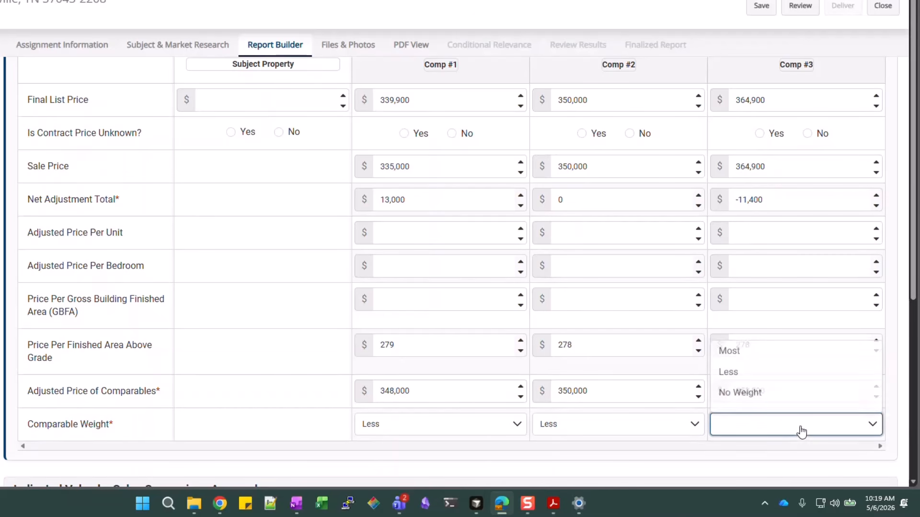
left_click(761, 372)
left_click(825, 463)
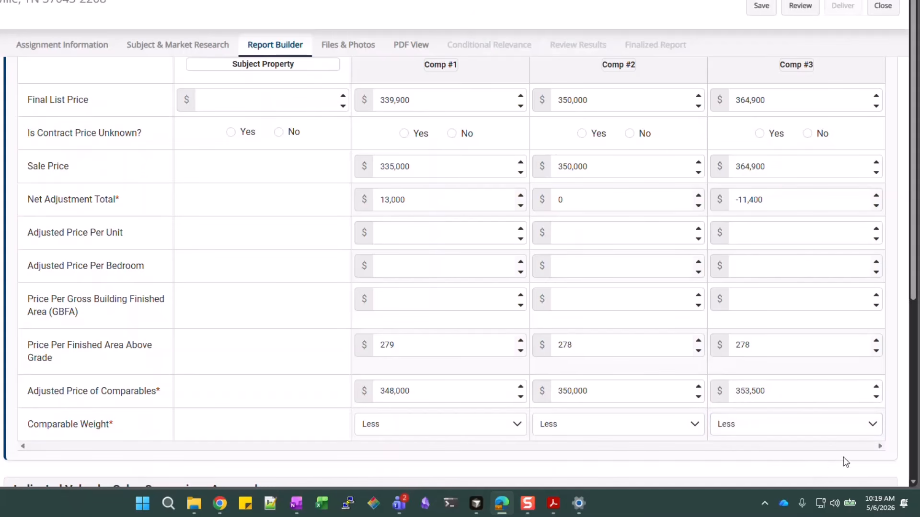
Enter 350,000 as the Indicated Value by Sales Comparison Approach
scroll(801, 369, "down", 1)
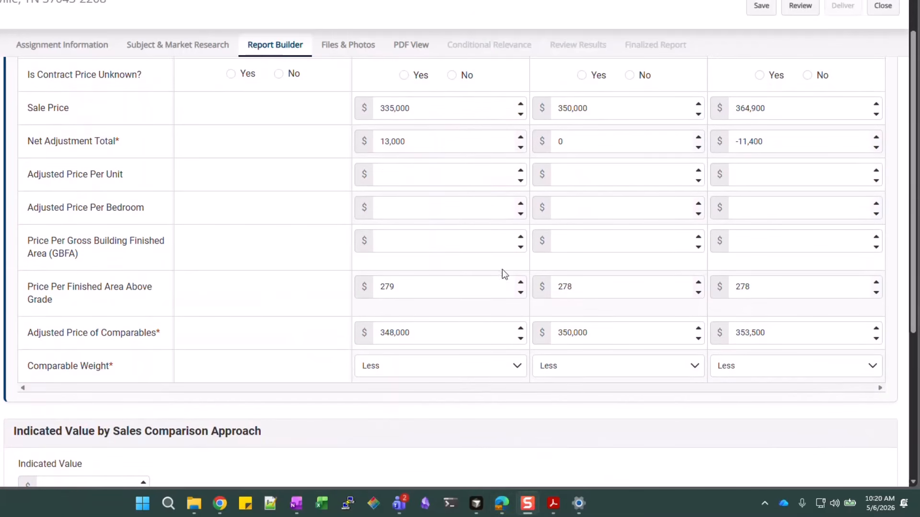
scroll(257, 298, "up", 1)
scroll(257, 299, "up", 1)
scroll(256, 300, "down", 4)
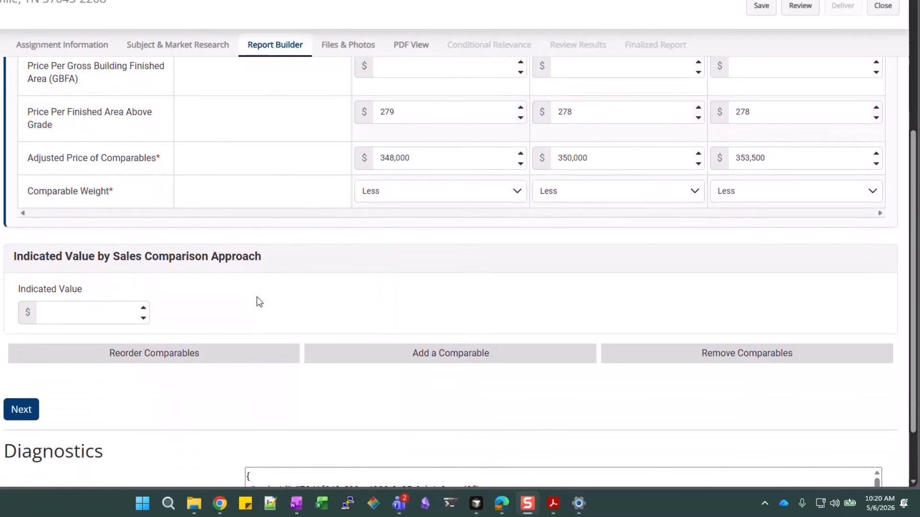
scroll(810, 283, "up", 2)
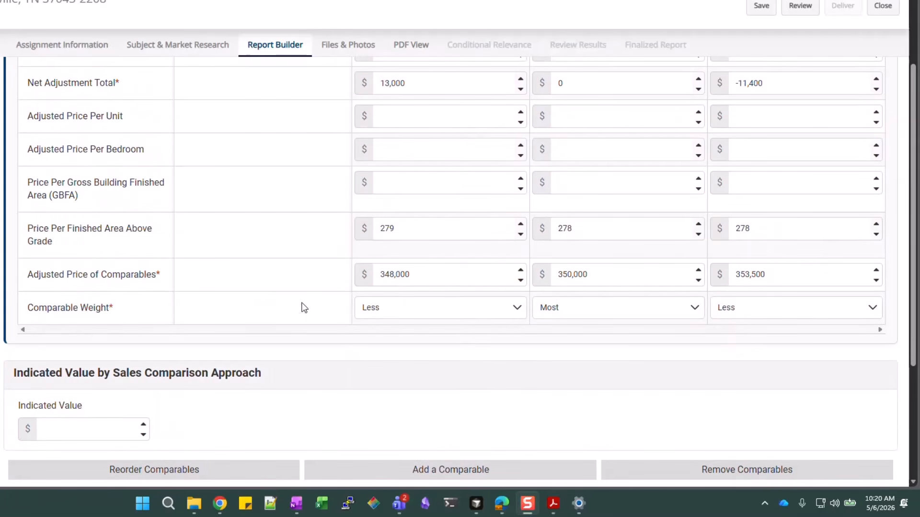
scroll(302, 306, "down", 1)
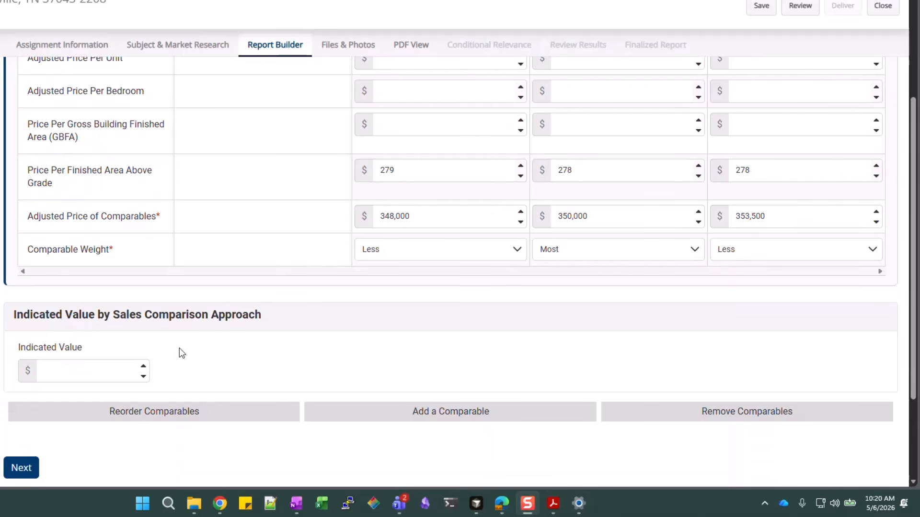
left_click(56, 375)
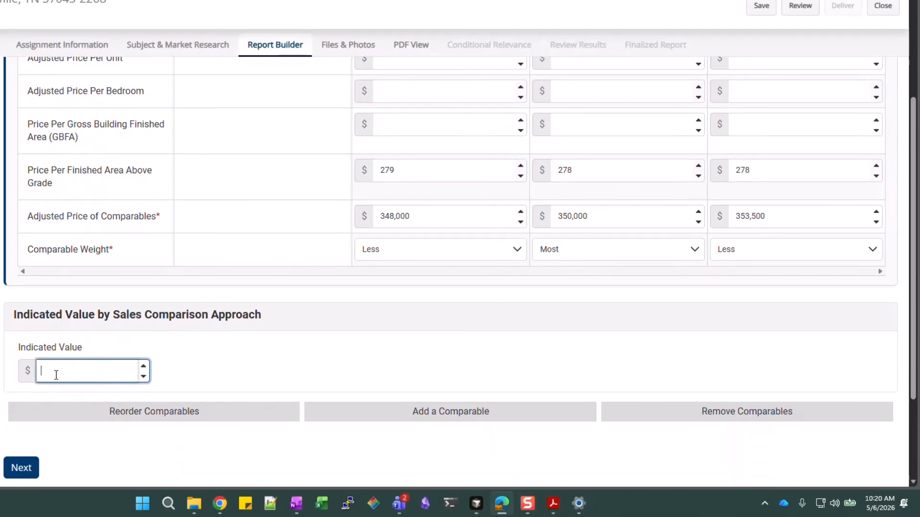
type("3500000")
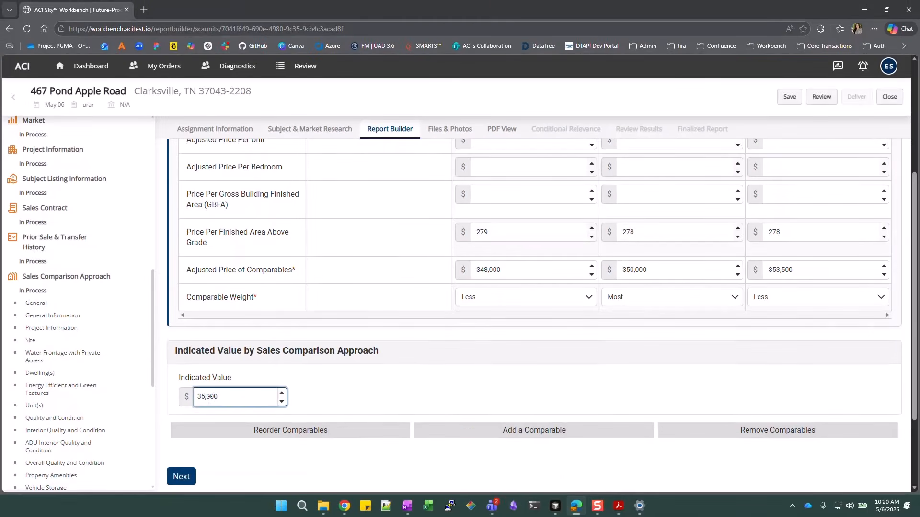
left_click(392, 376)
scroll(307, 369, "down", 1)
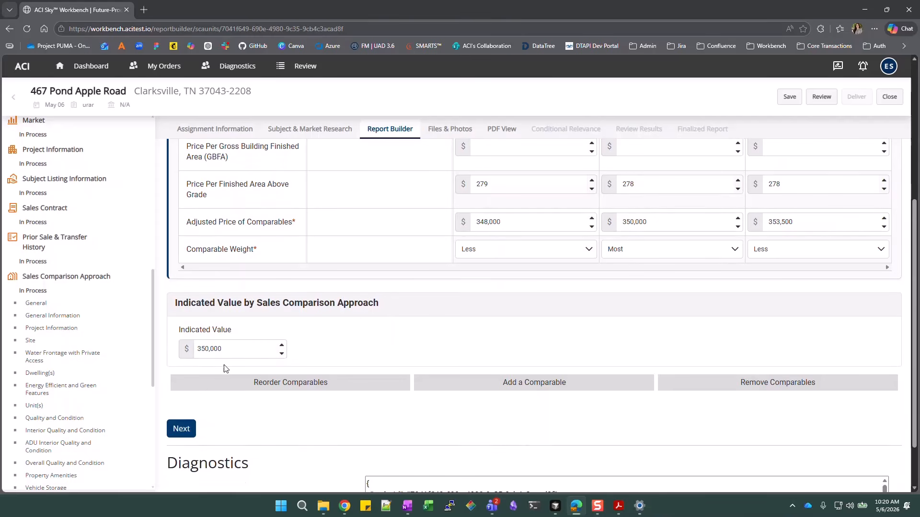
Write 'Test comment' as the sales comparison reconciliation comment and continue
left_click(185, 434)
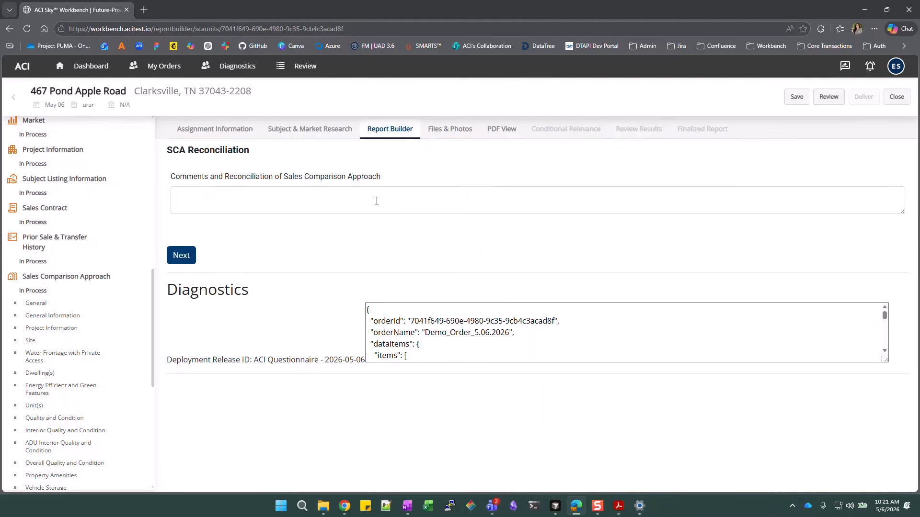
left_click(219, 203)
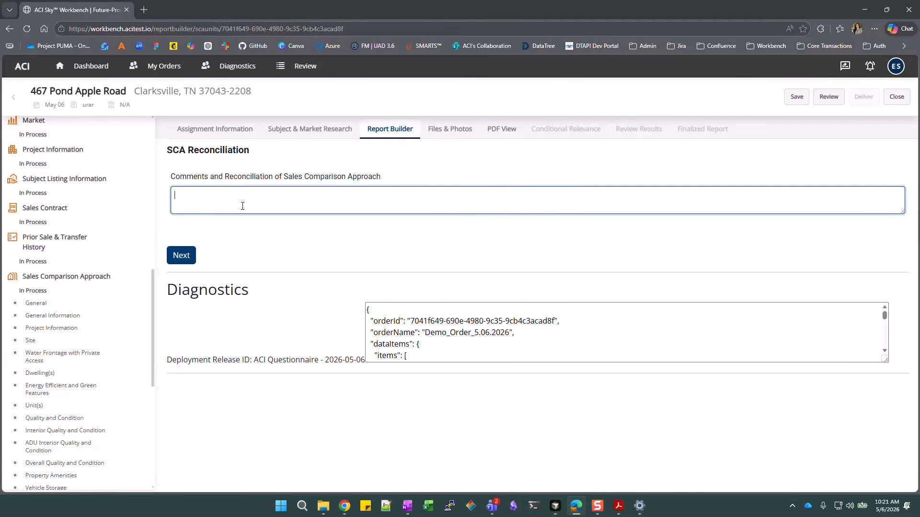
type("Test comment")
left_click(182, 259)
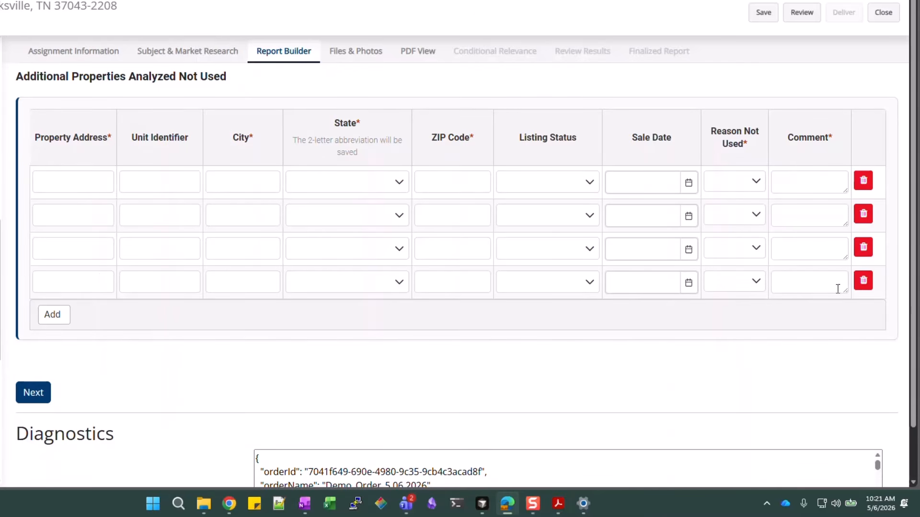
Delete the three extra empty rows from the unused-property list
left_click(863, 280)
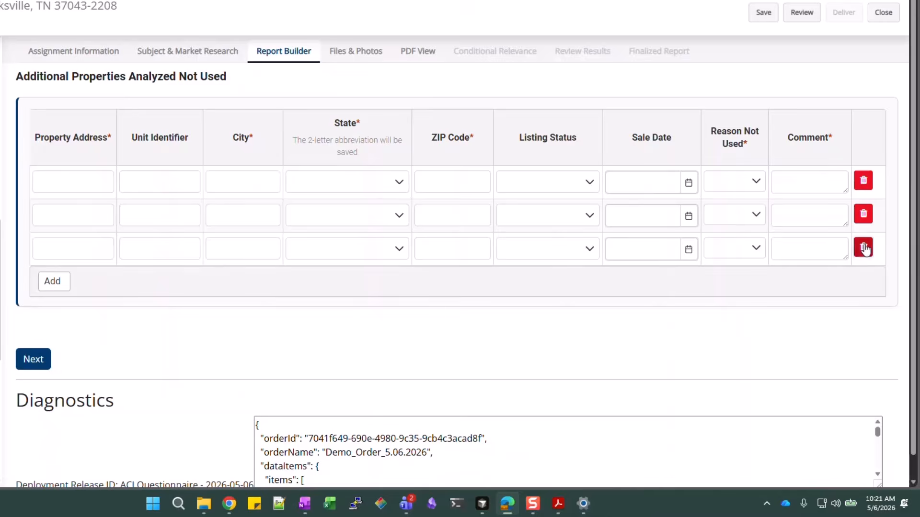
left_click(864, 249)
left_click(874, 219)
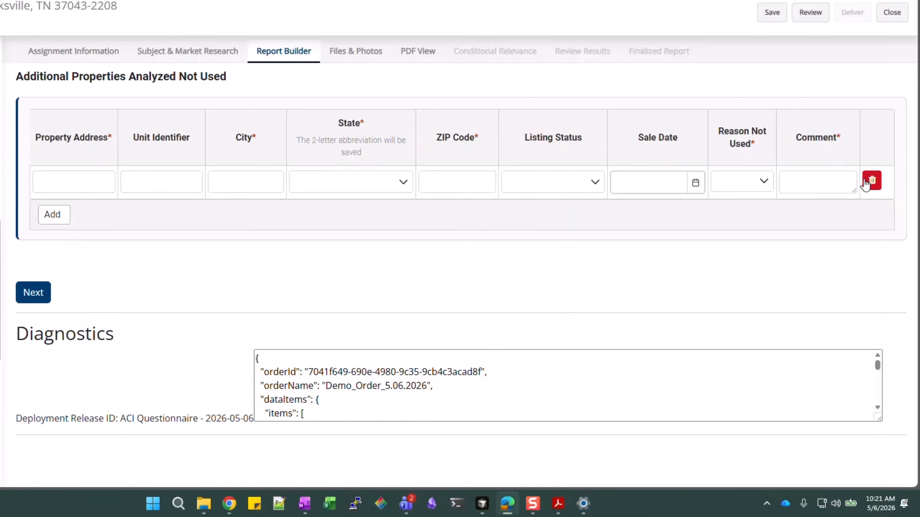
Enter the address 442 Jolly Ave, Anytown, Tennessee 37043 for the remaining property
left_click(82, 181)
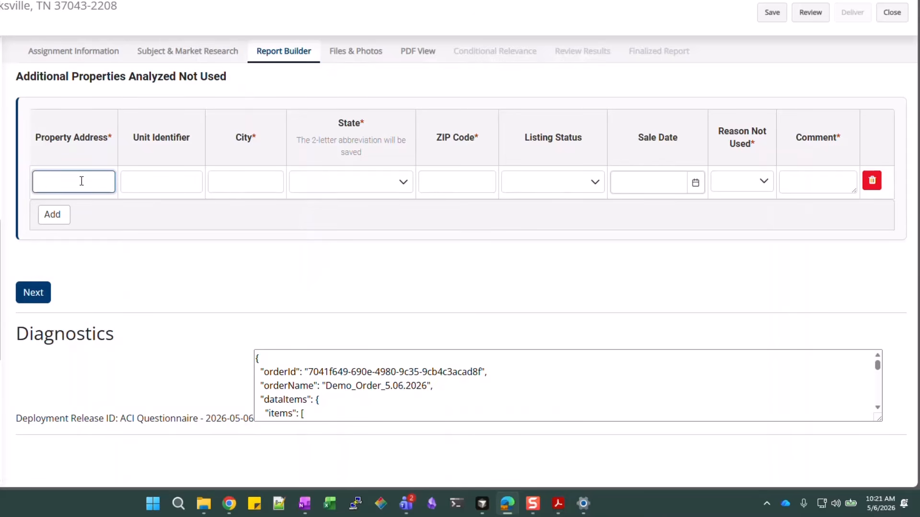
type("442 Jolly Ave")
key("Tab")
key("Tab")
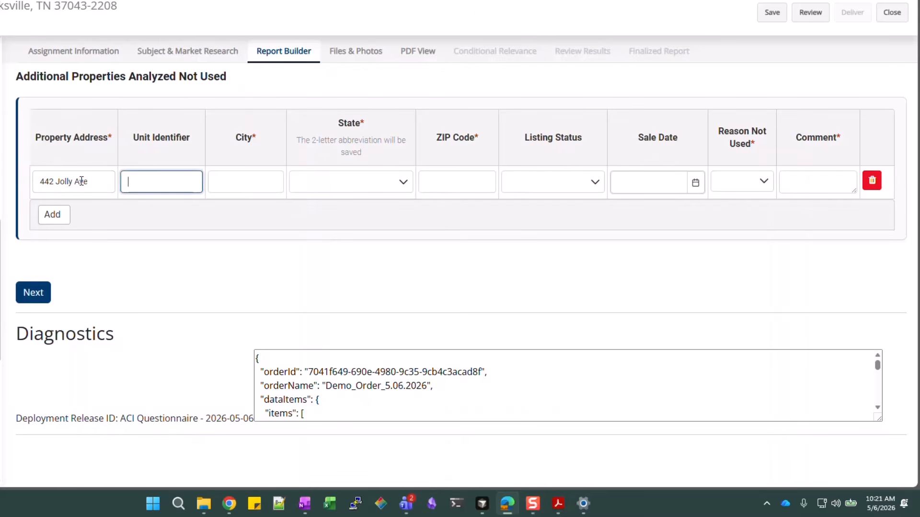
type("Anytown")
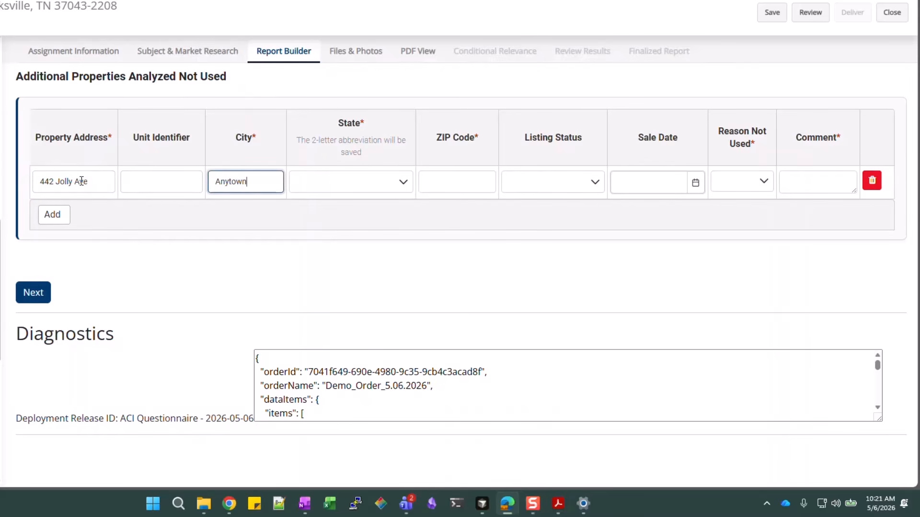
key("Tab")
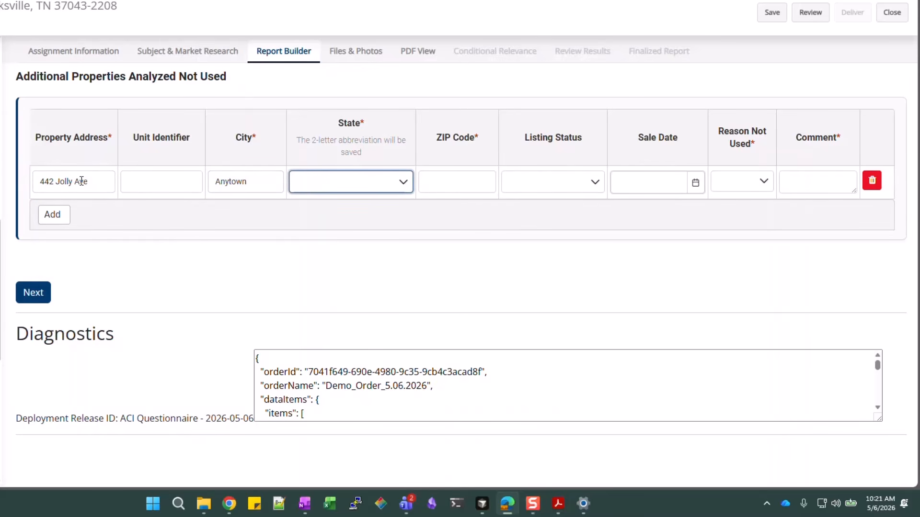
key("alt+Down")
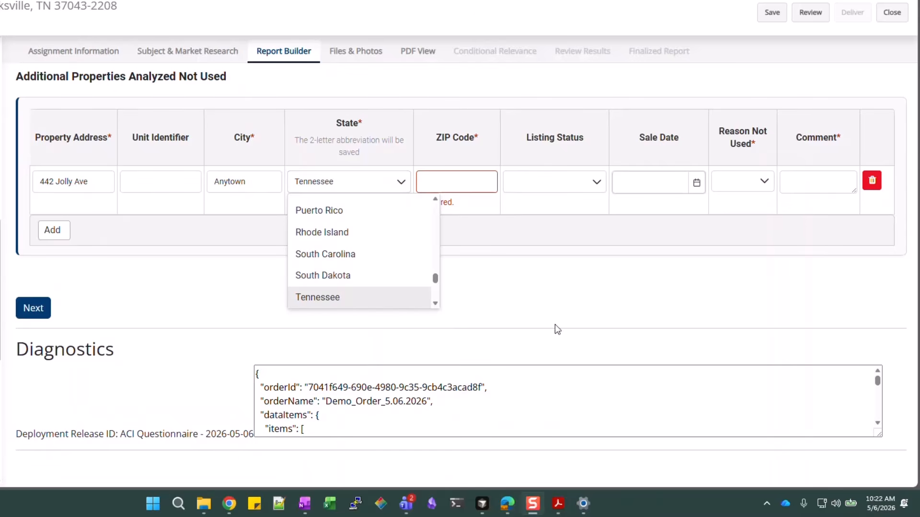
left_click(482, 175)
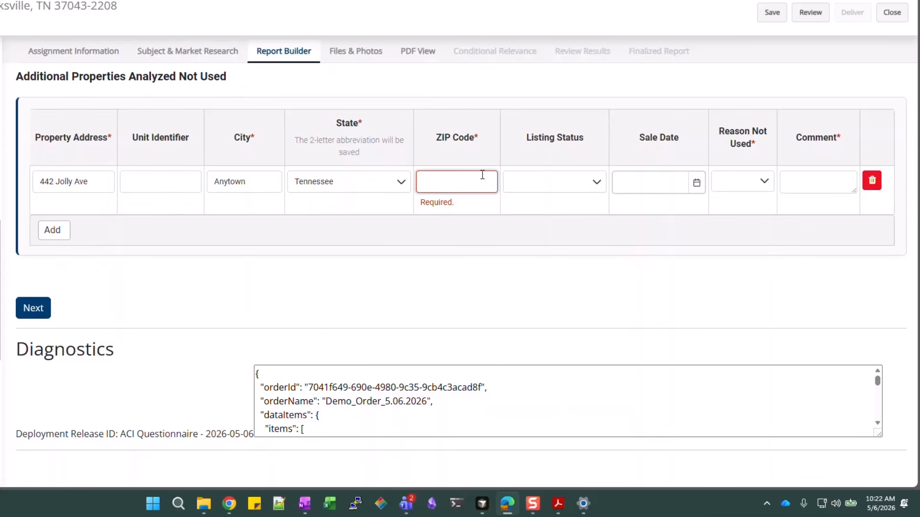
type("370")
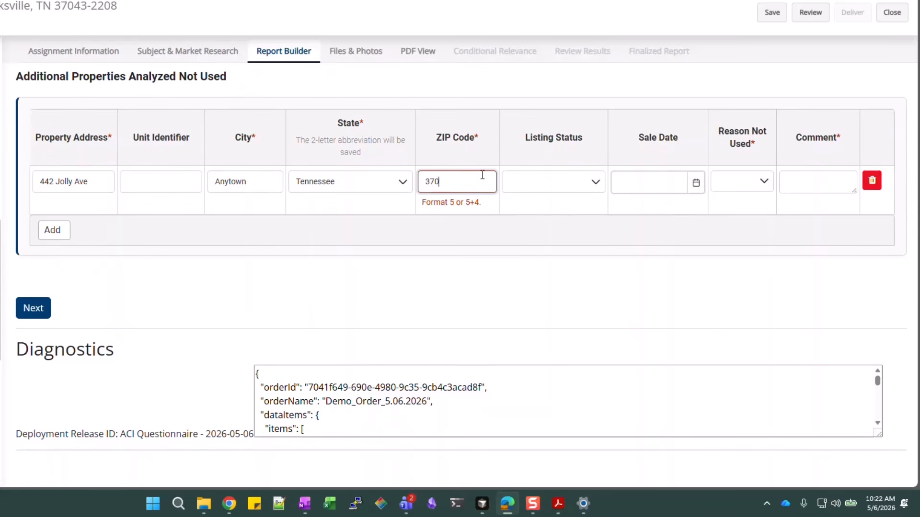
type("43")
Mark it a Settled Sale on 11/19/2025, excluded for Sale or Transfer Type, commented 'Private sale'
key("Tab")
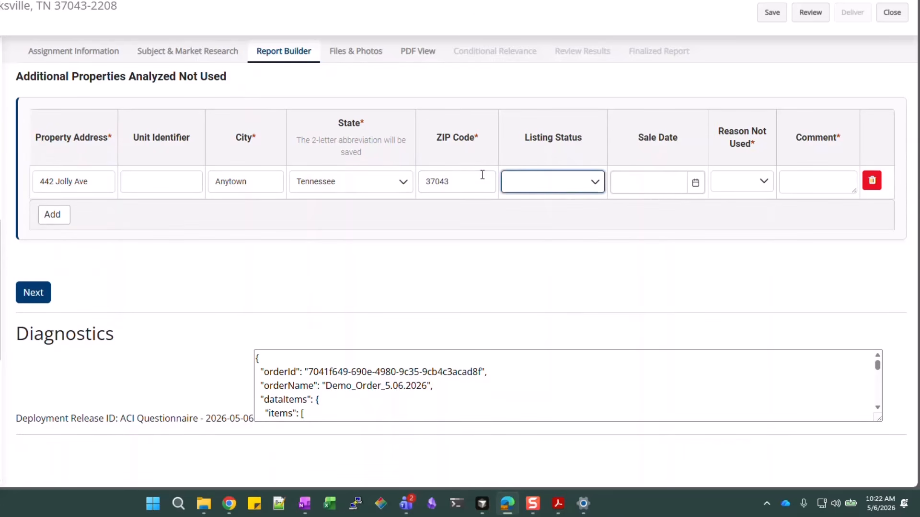
left_click(593, 182)
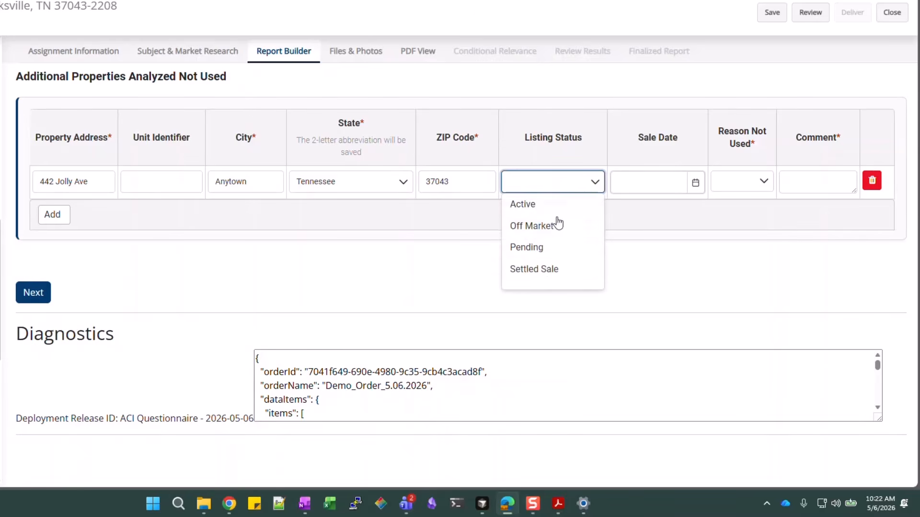
left_click(546, 272)
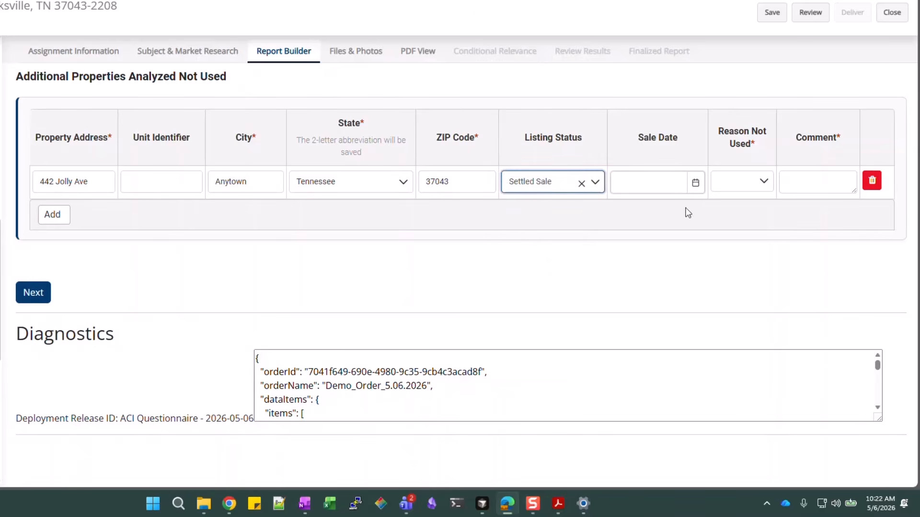
left_click(674, 182)
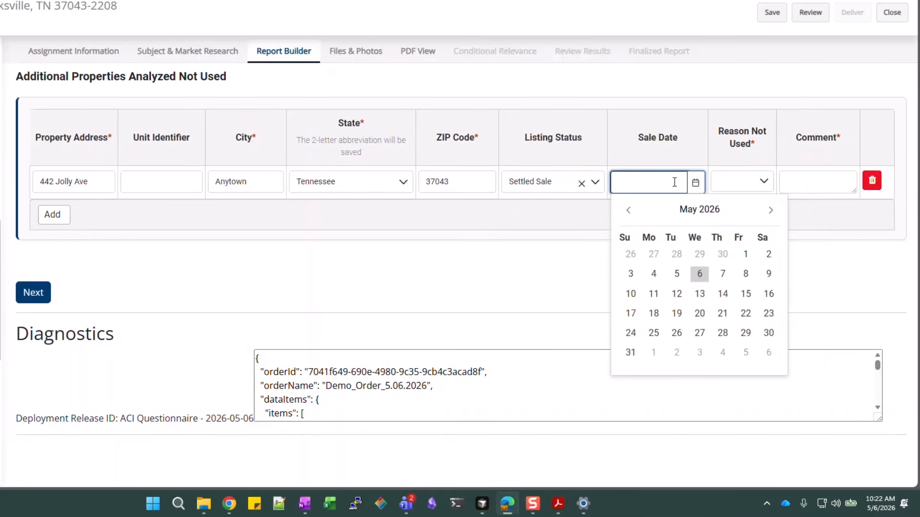
type("11/19/2025")
key("Return")
left_click(749, 186)
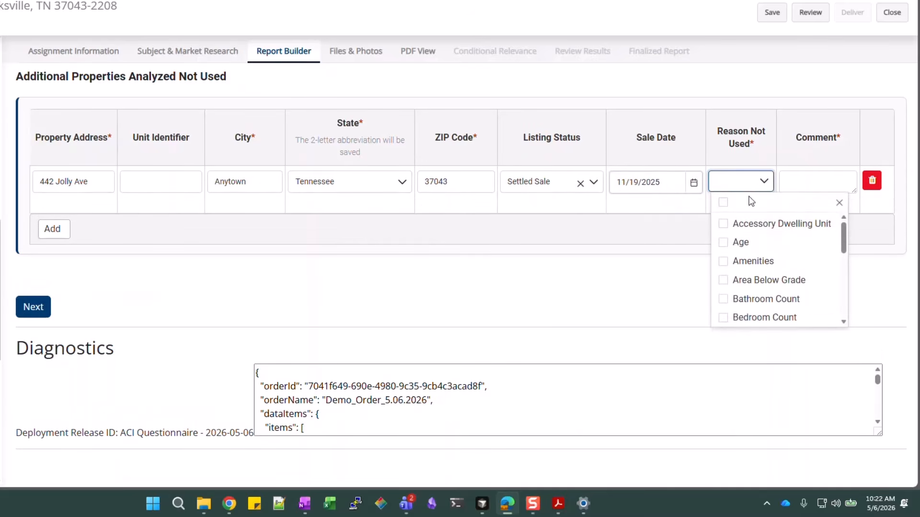
scroll(768, 288, "down", 3)
scroll(771, 283, "down", 4)
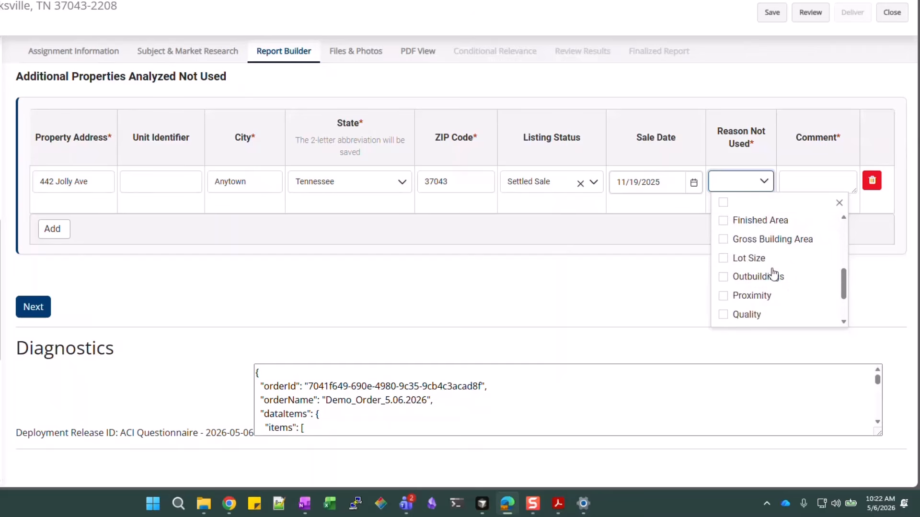
left_click(795, 277)
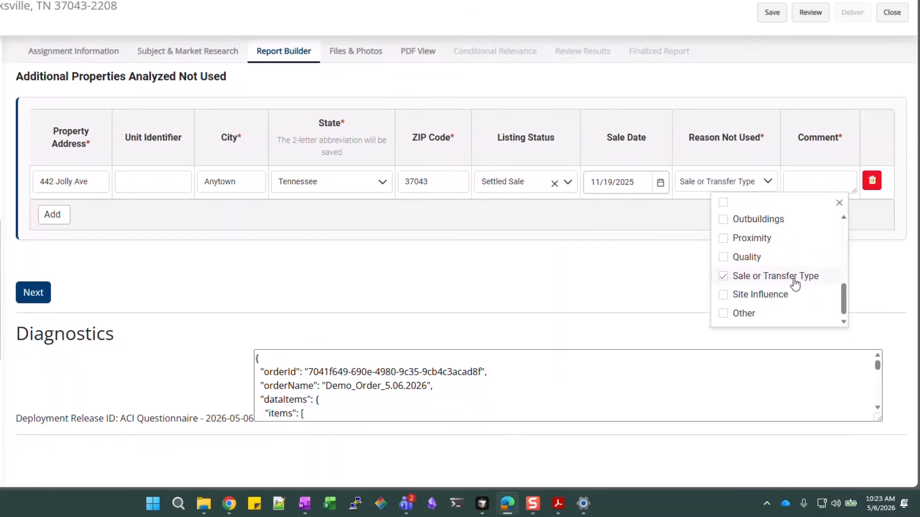
left_click(813, 182)
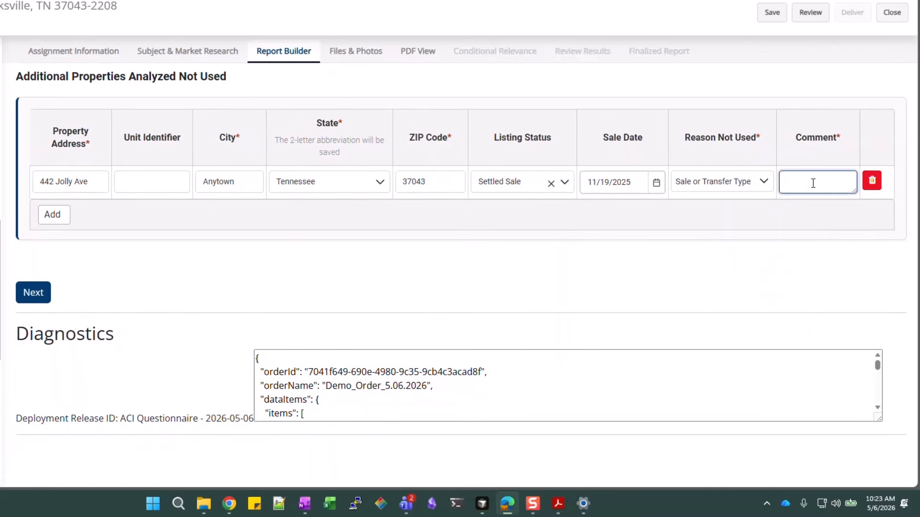
type("Private sale")
left_click(825, 210)
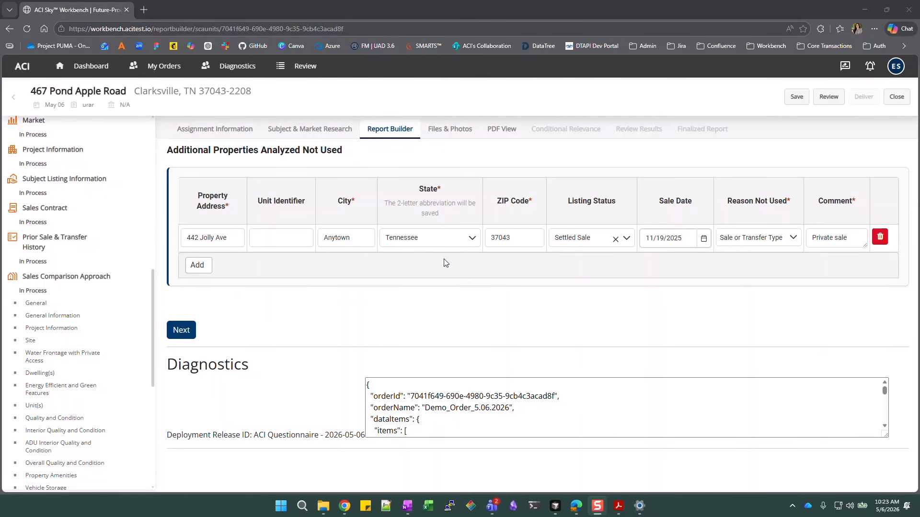
left_click(198, 265)
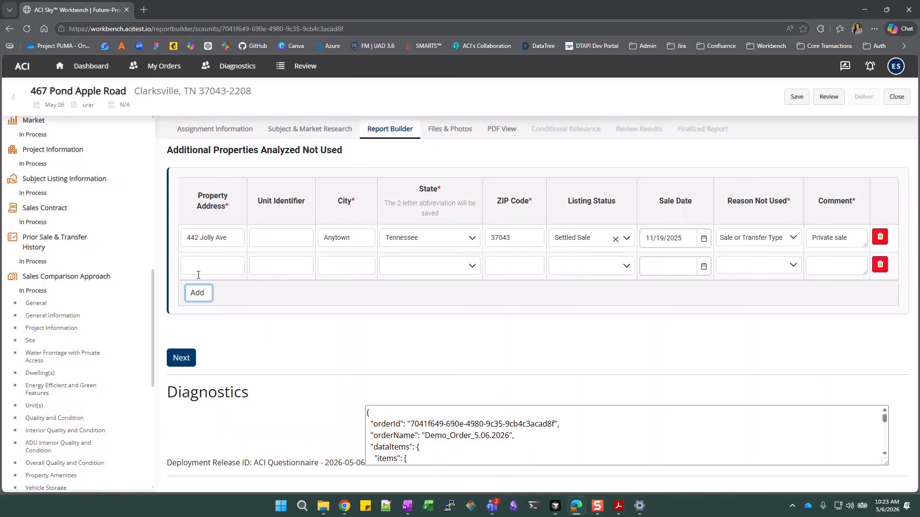
left_click(883, 267)
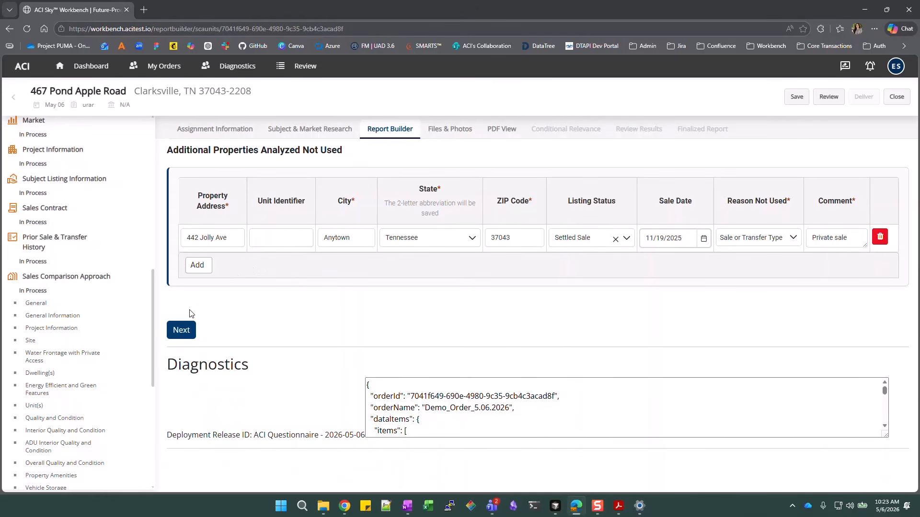
left_click(192, 273)
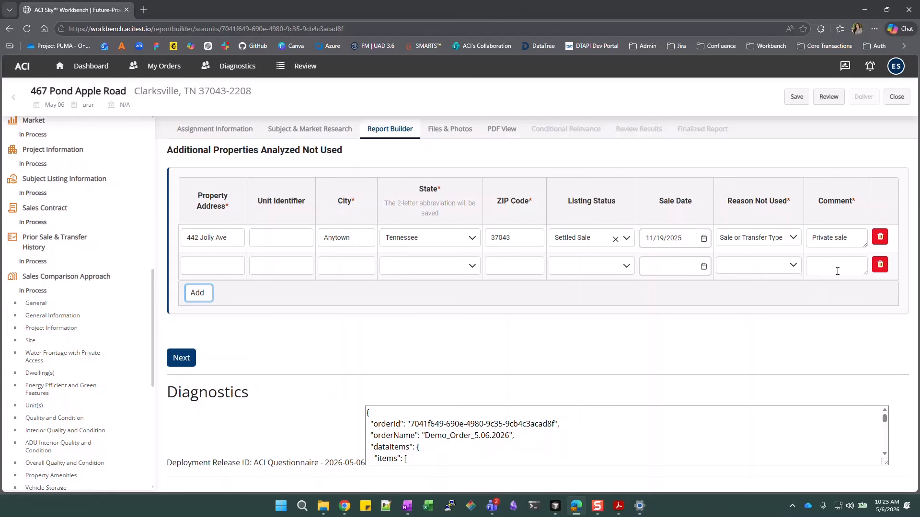
left_click(880, 265)
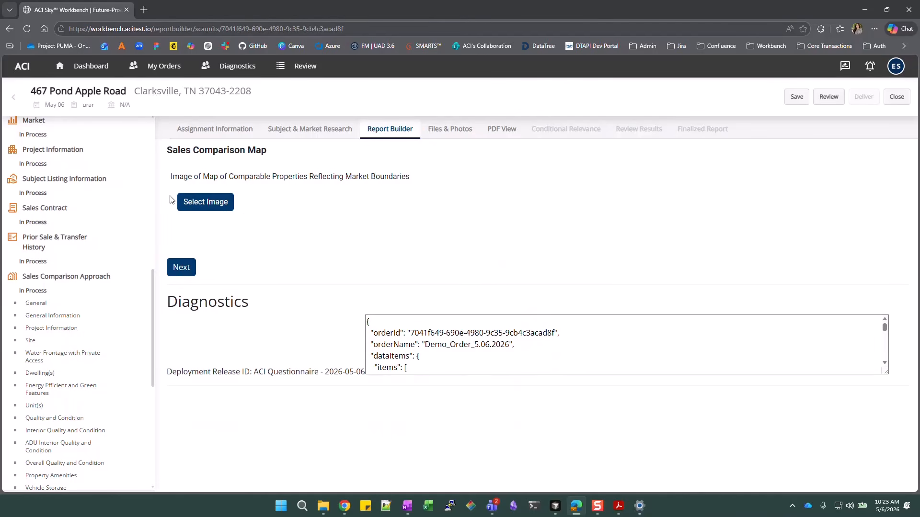
Upload ComparablesMap from disk as the map image, then go on to the Exhibits page
left_click(202, 209)
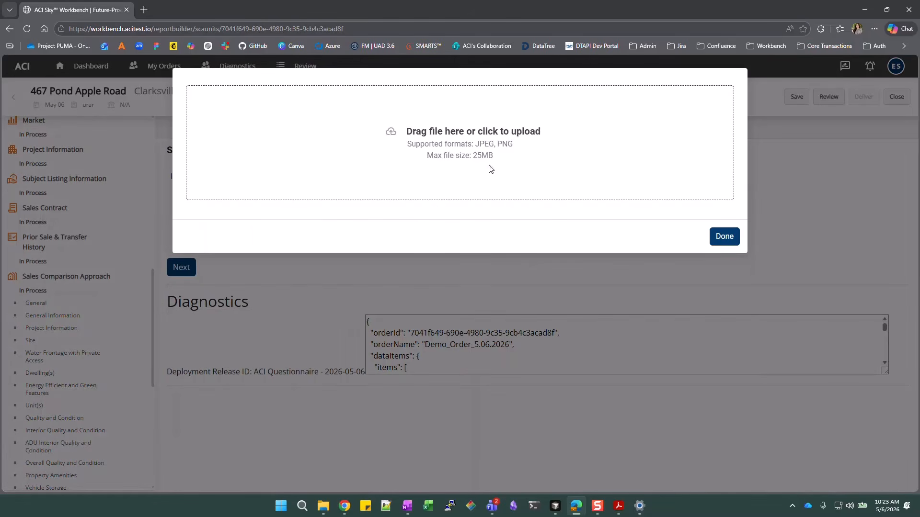
left_click(616, 188)
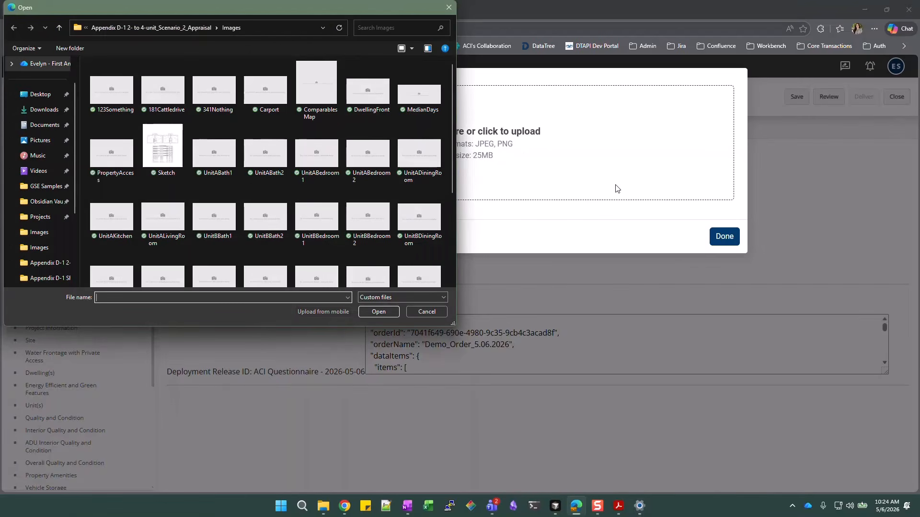
left_click(314, 93)
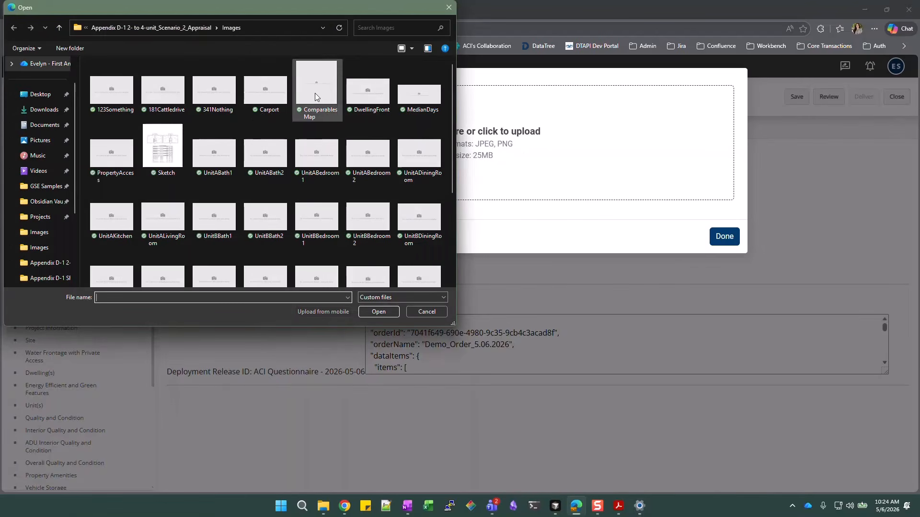
left_click(392, 312)
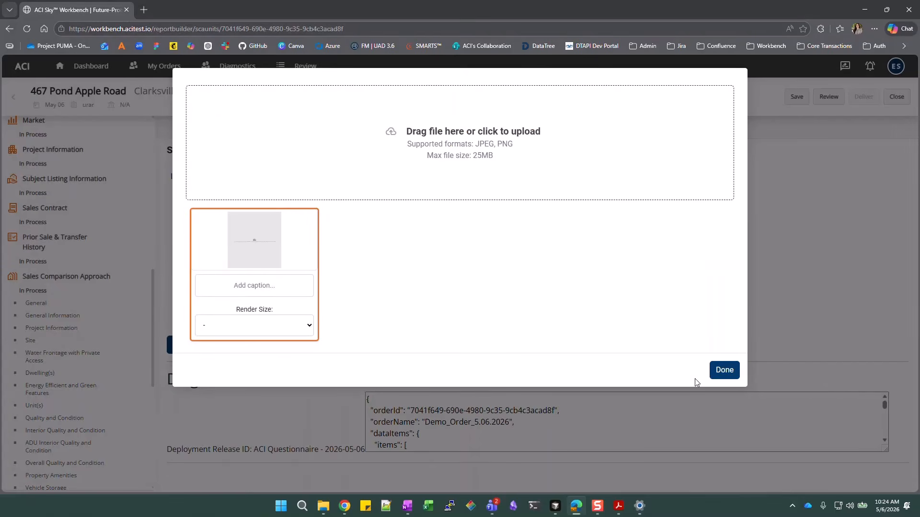
left_click(724, 370)
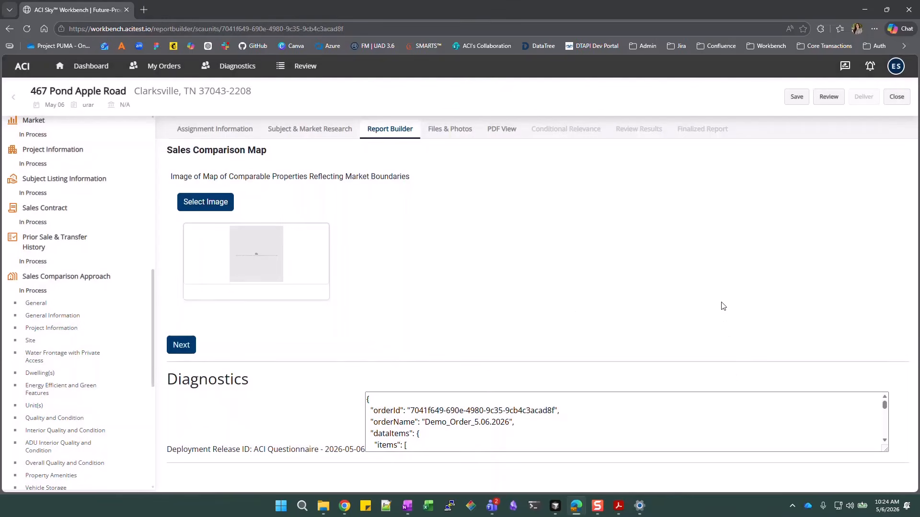
left_click(182, 348)
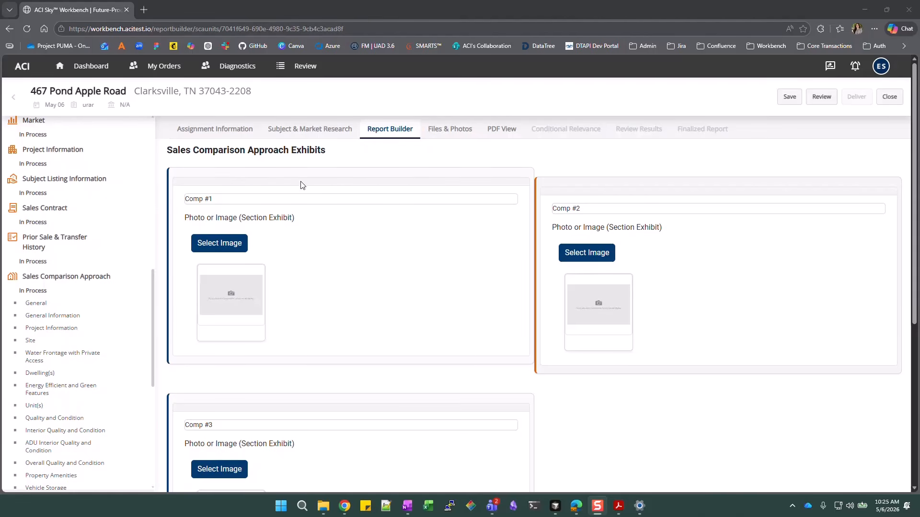
scroll(479, 336, "down", 3)
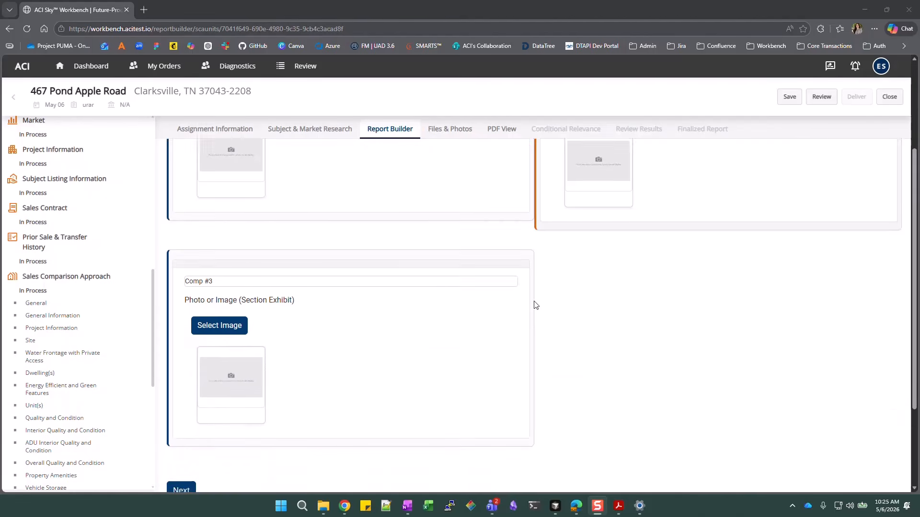
scroll(535, 306, "down", 2)
scroll(535, 305, "up", 4)
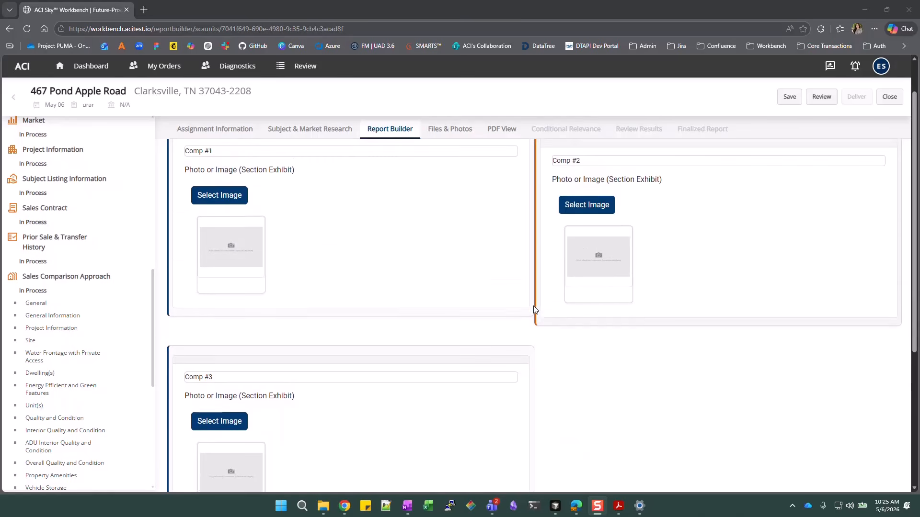
scroll(535, 309, "up", 1)
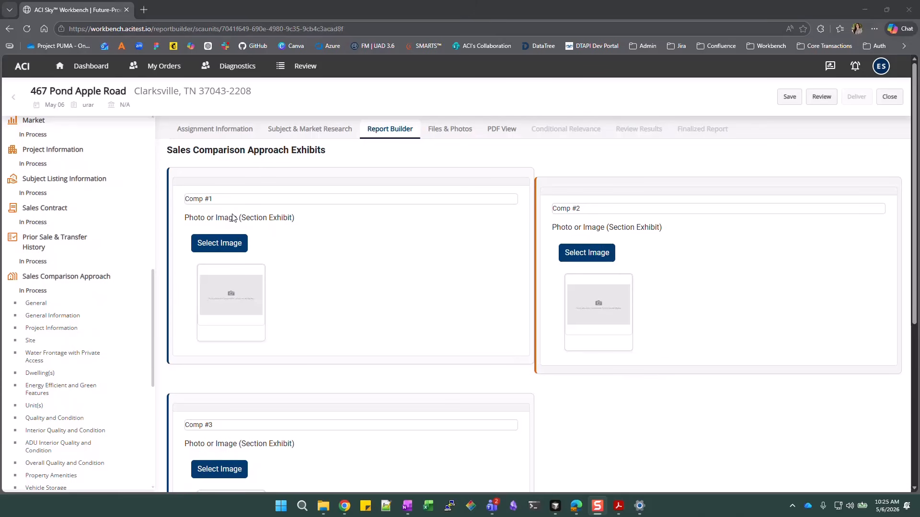
scroll(441, 252, "down", 2)
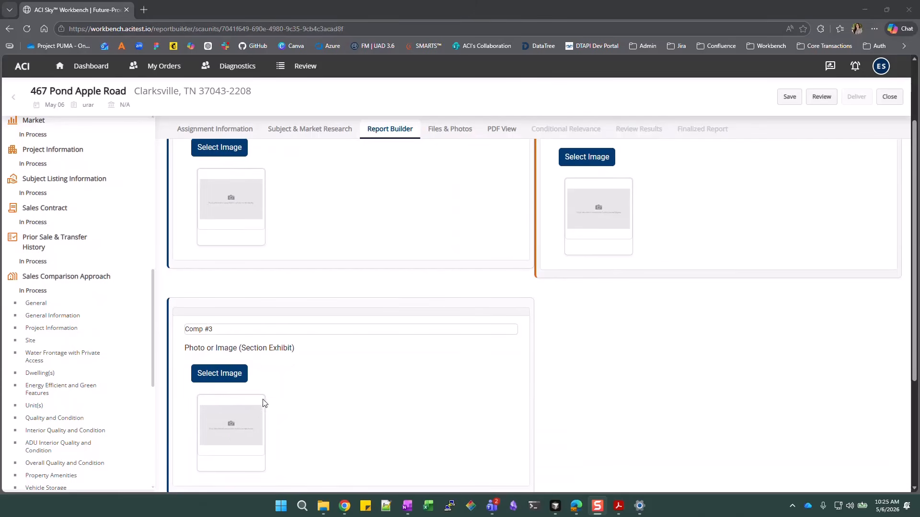
scroll(352, 230, "up", 2)
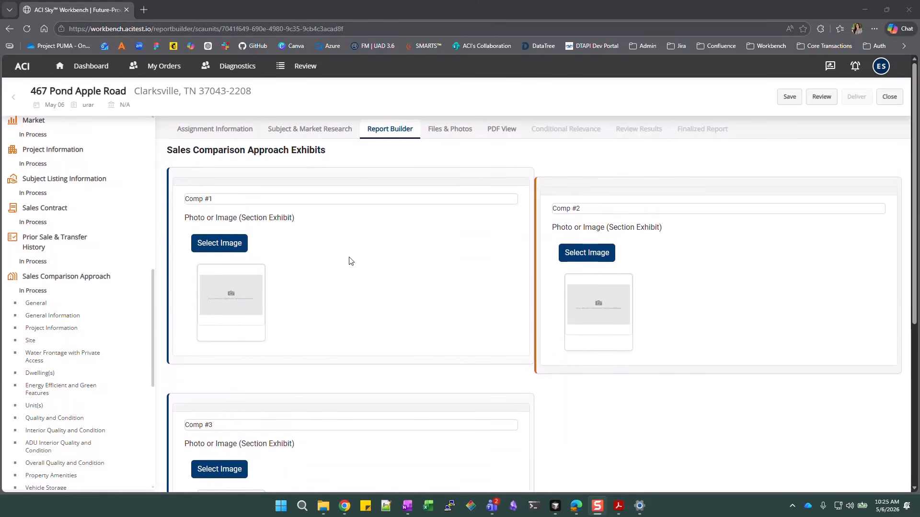
left_click(221, 243)
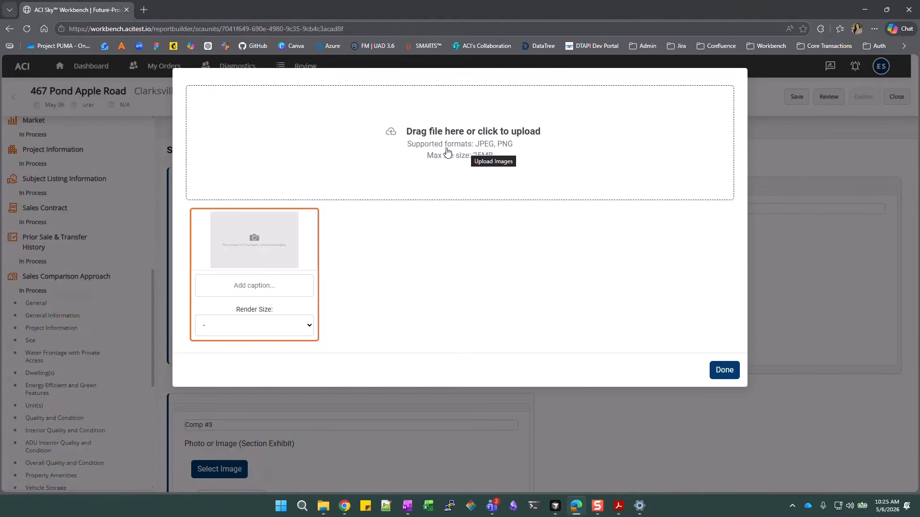
left_click(554, 156)
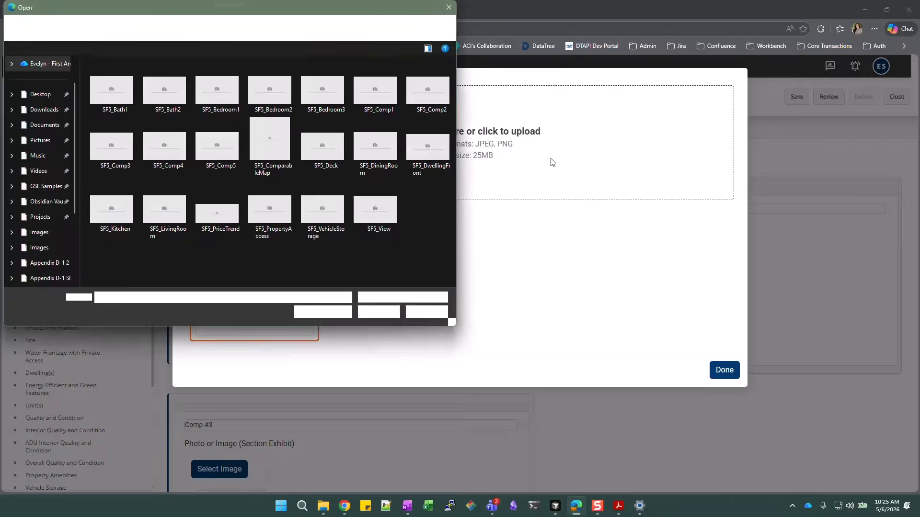
left_click(415, 312)
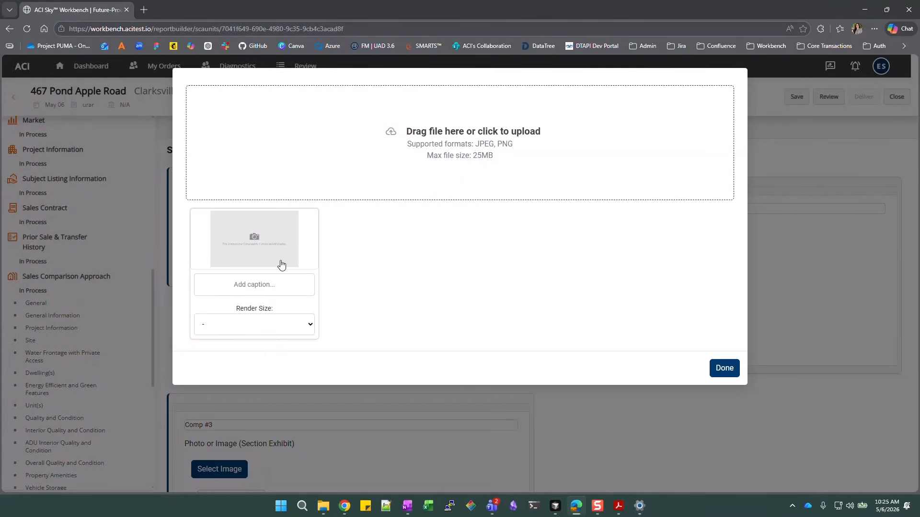
left_click(304, 238)
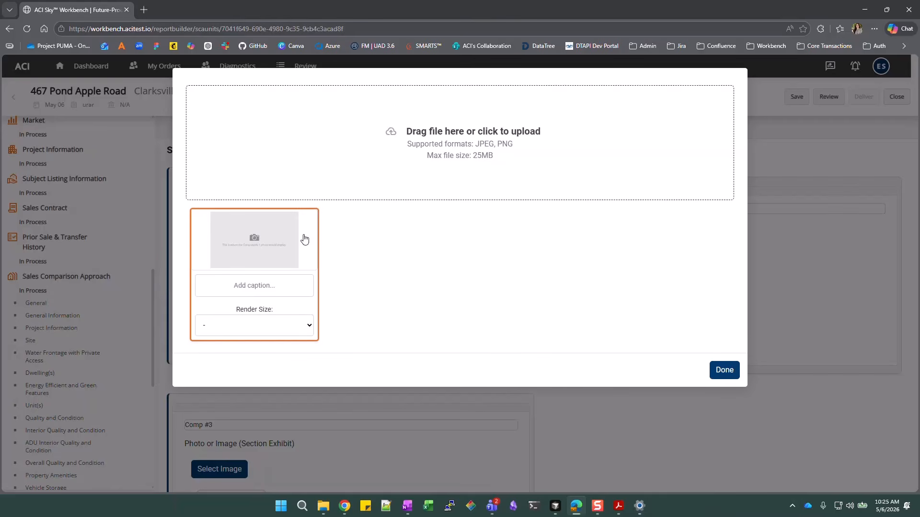
left_click(731, 372)
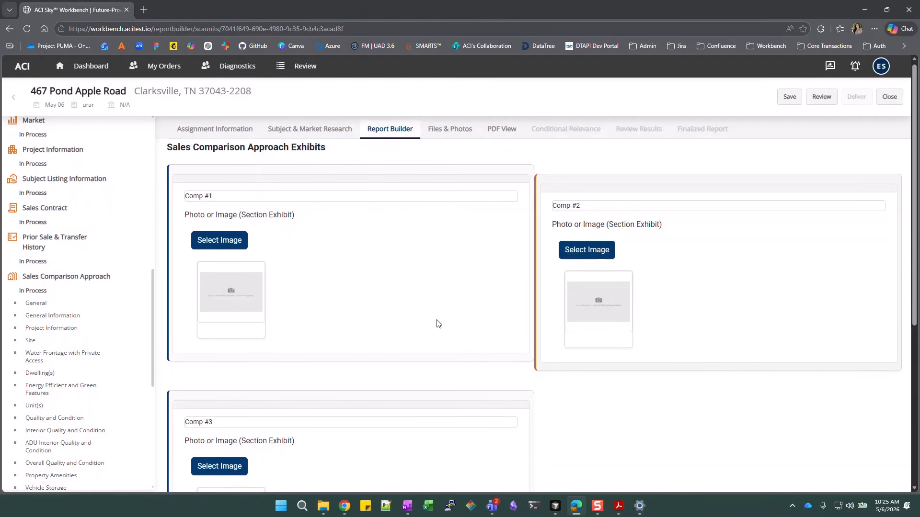
scroll(436, 322, "down", 2)
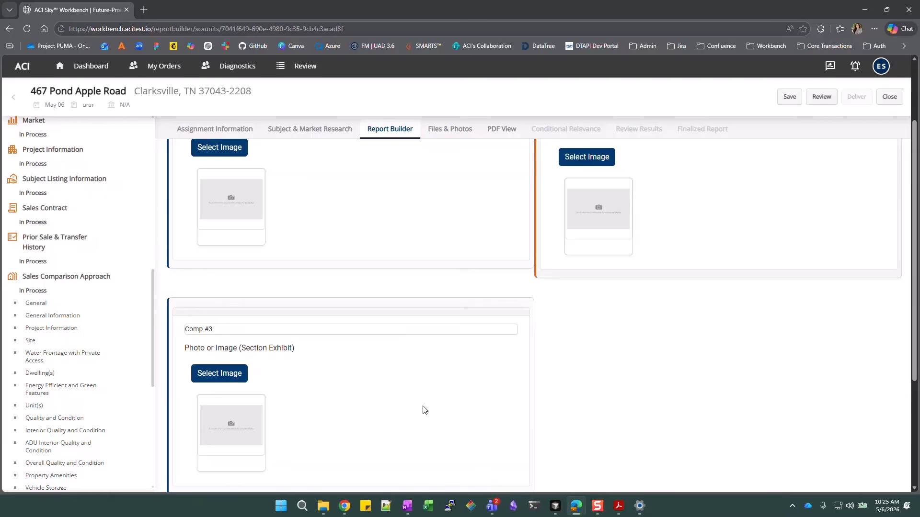
scroll(383, 404, "down", 3)
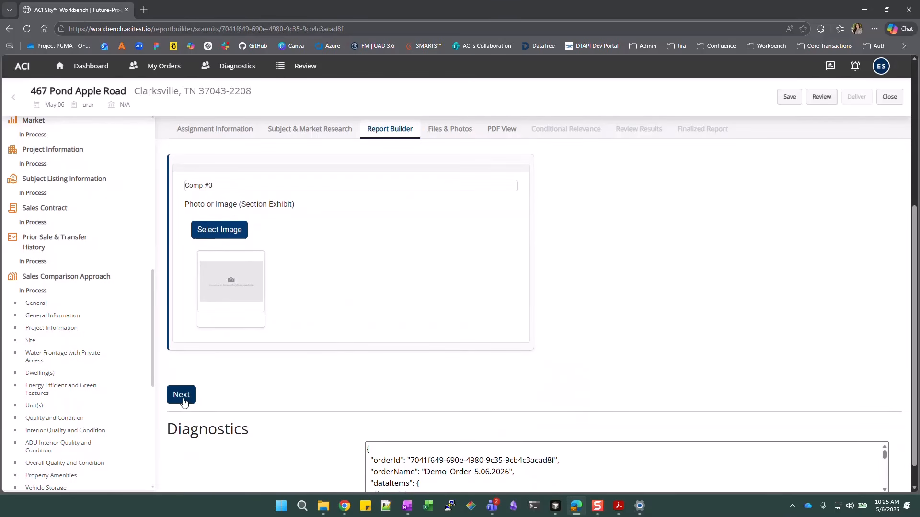
Exclude the income and cost approaches as Not Necessary for Credible Results
left_click(181, 395)
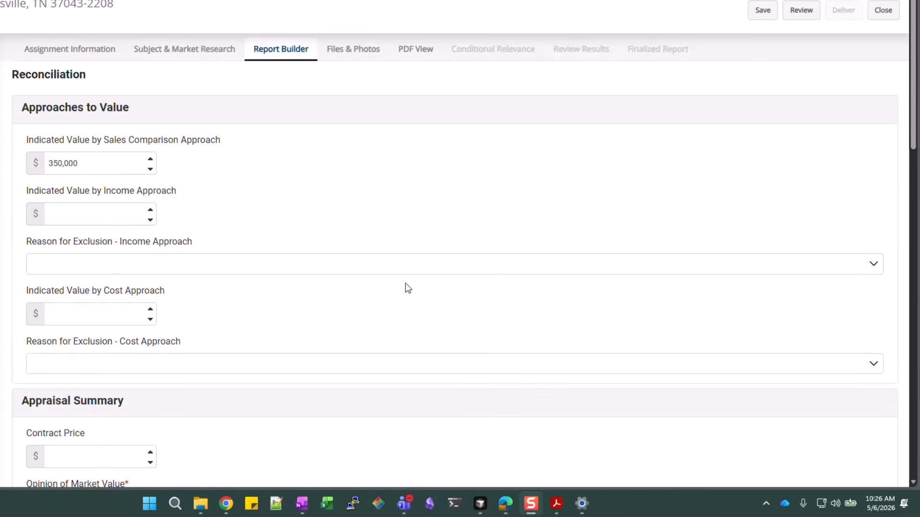
scroll(405, 283, "down", 1)
left_click(272, 211)
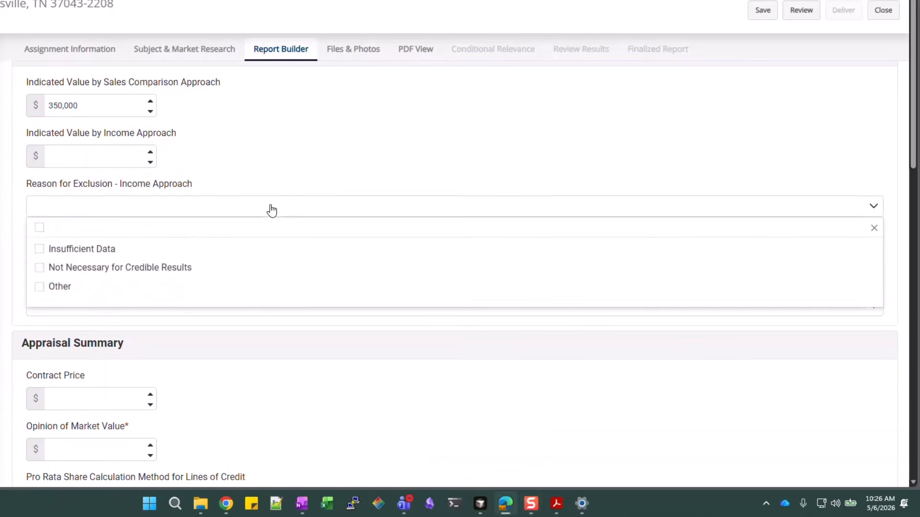
left_click(127, 270)
left_click(281, 130)
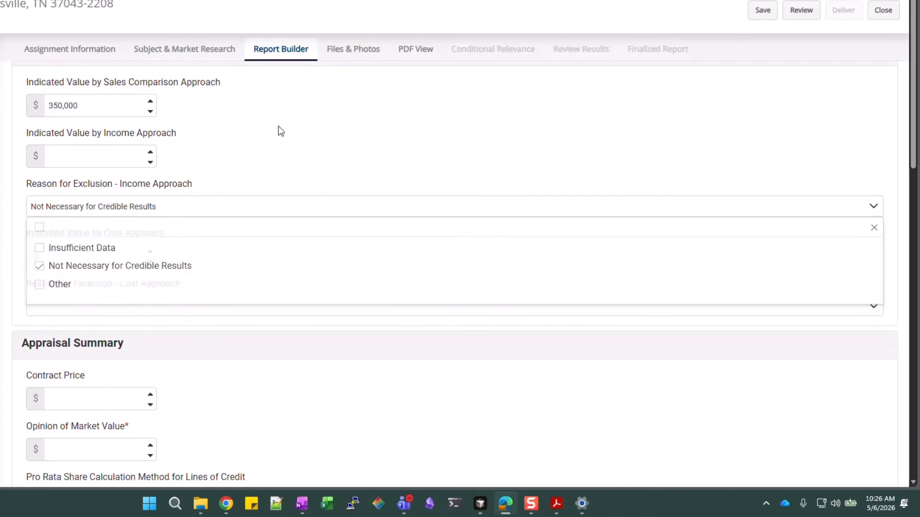
left_click(187, 309)
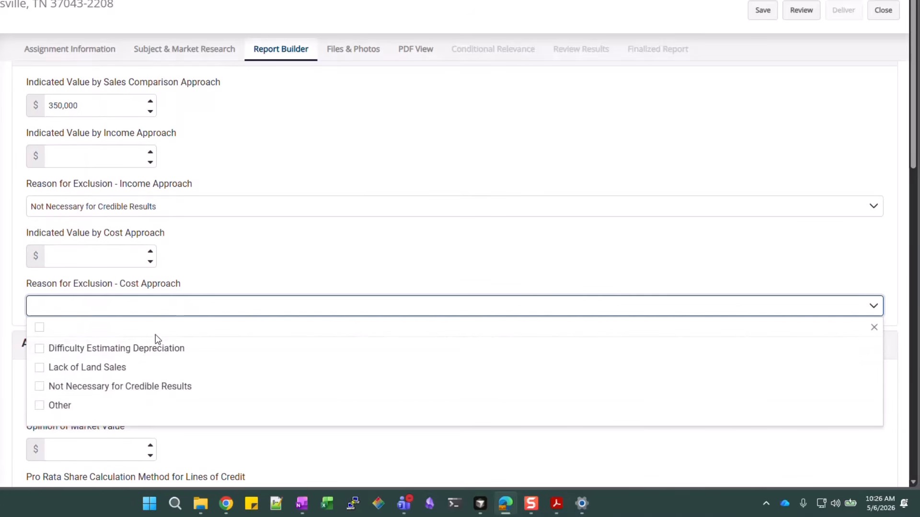
left_click(146, 396)
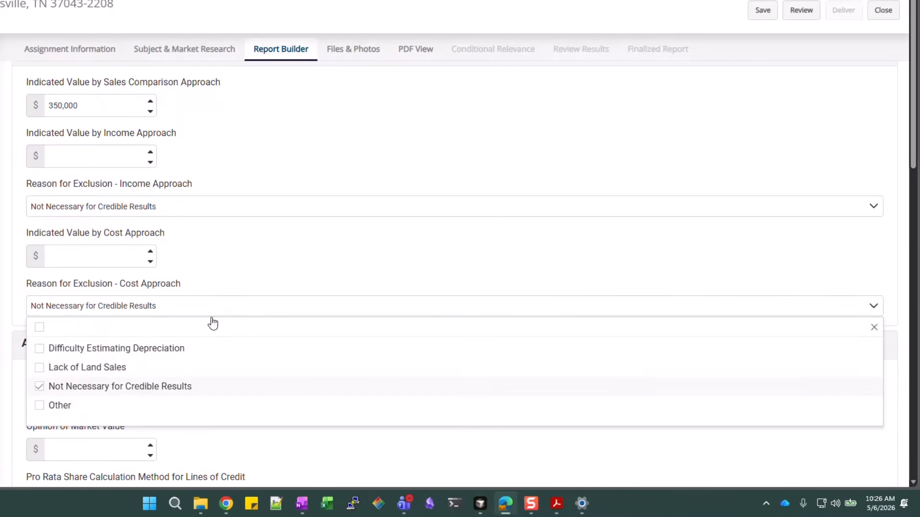
left_click(249, 249)
scroll(248, 249, "down", 3)
scroll(248, 249, "down", 1)
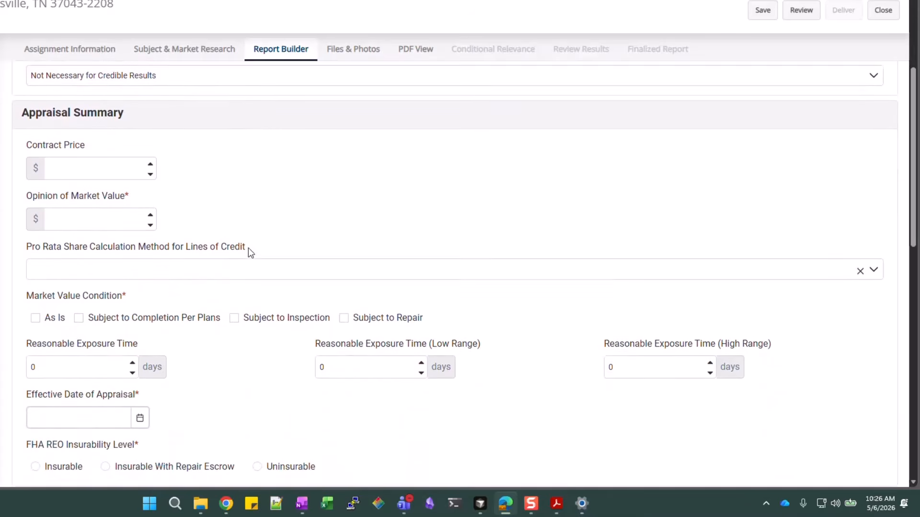
scroll(418, 182, "down", 1)
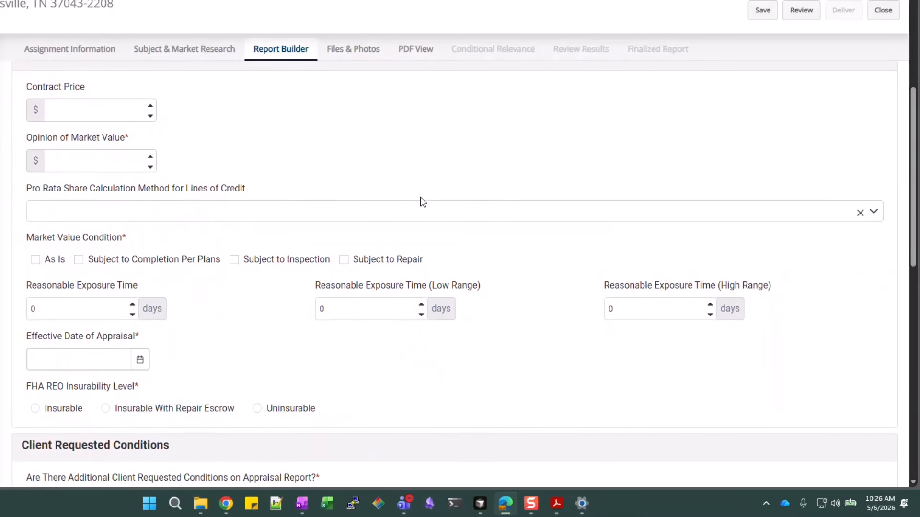
Set the Opinion of Market Value to 350,000 with the As Is condition
left_click(91, 157)
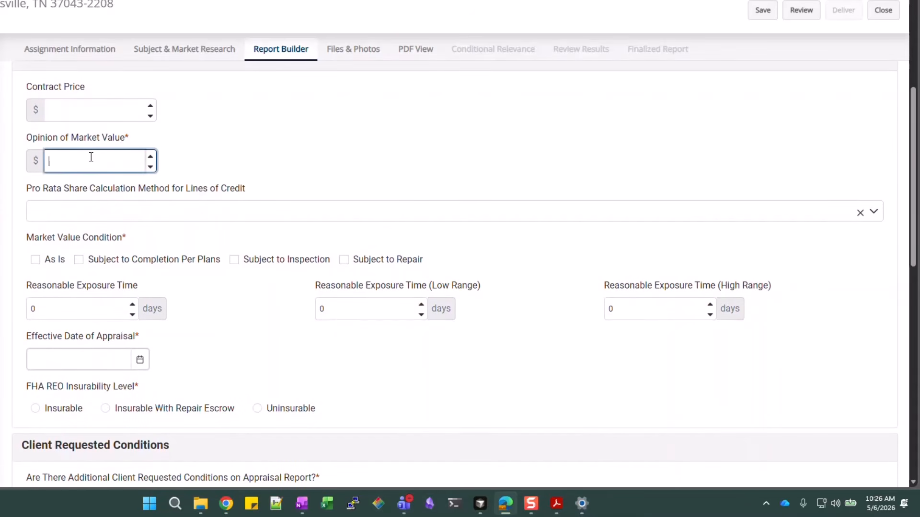
type("350,000")
left_click(268, 140)
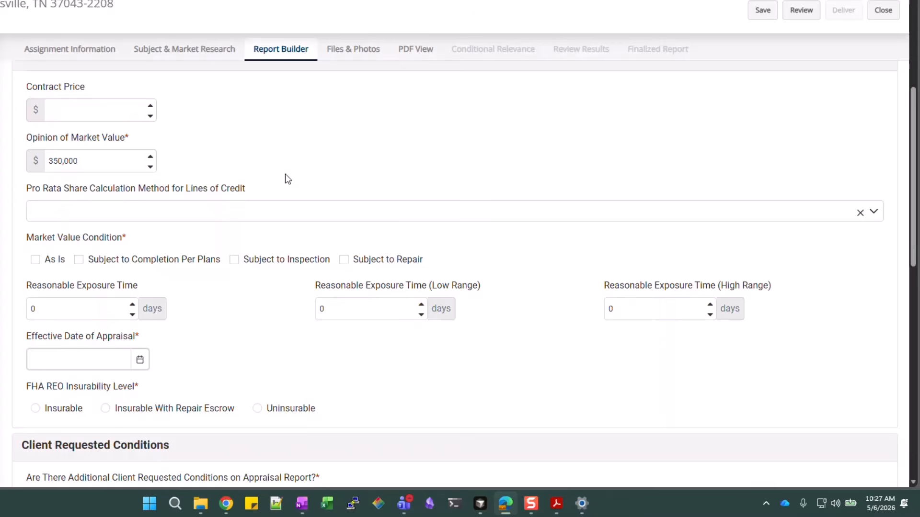
scroll(286, 178, "down", 1)
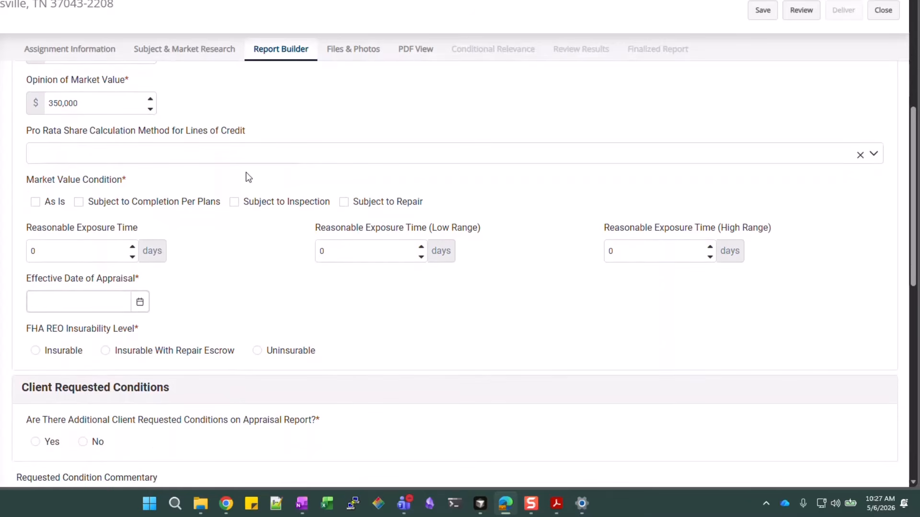
left_click(36, 203)
Set the reasonable exposure time to 30–60 days and the effective date to May 6, 2026
left_click(57, 253)
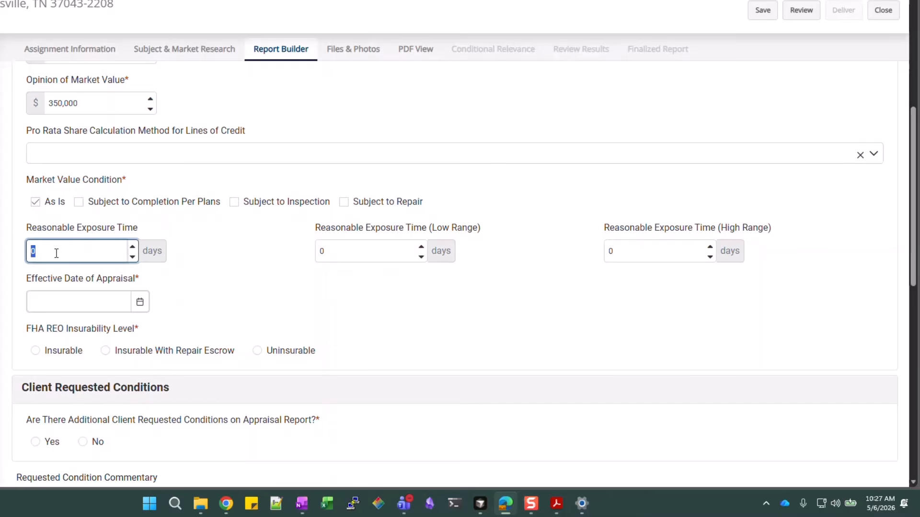
left_click(412, 245)
type("30")
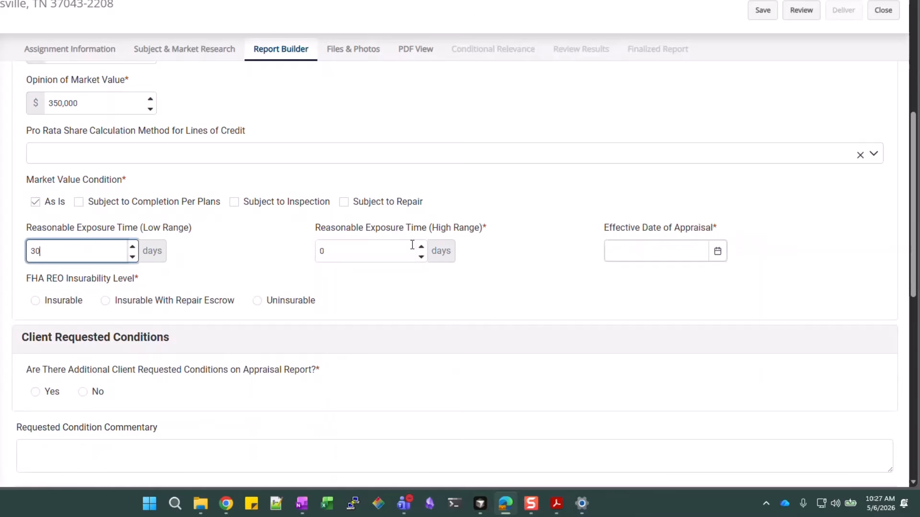
key("Tab")
type("6")
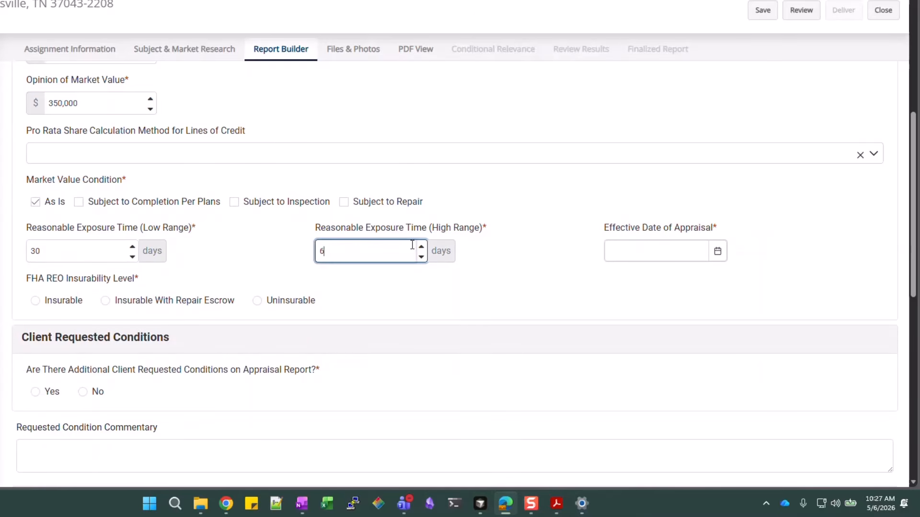
left_click(495, 255)
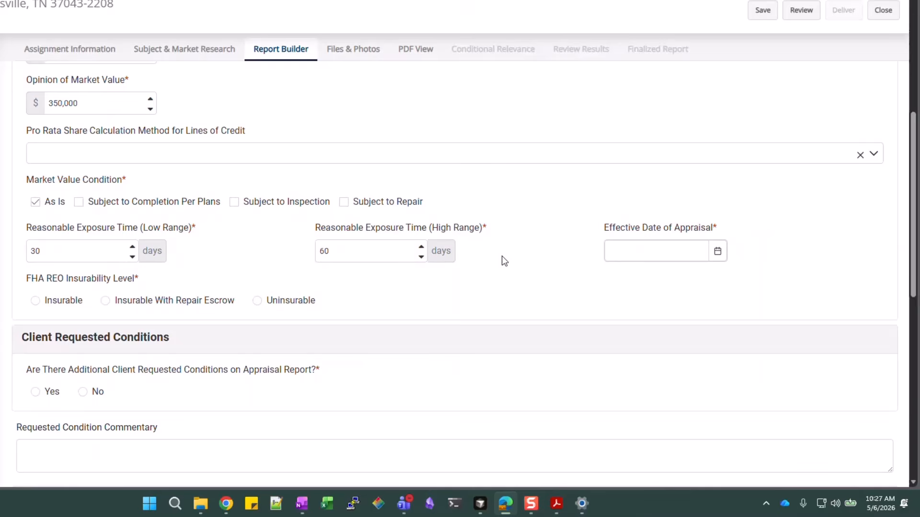
left_click(647, 251)
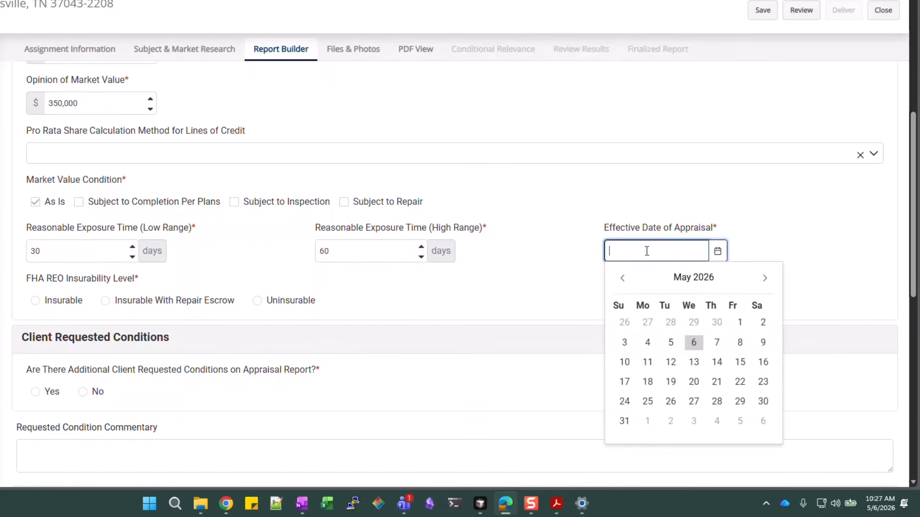
left_click(694, 343)
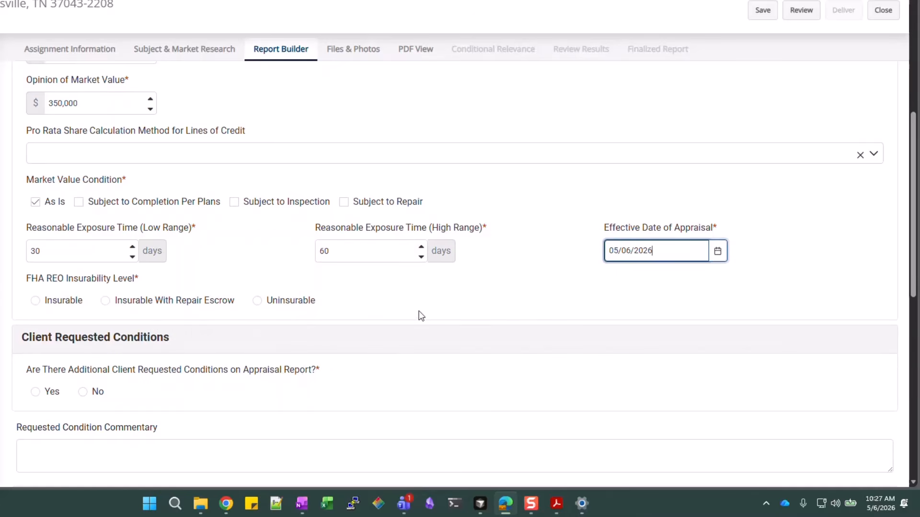
left_click(432, 297)
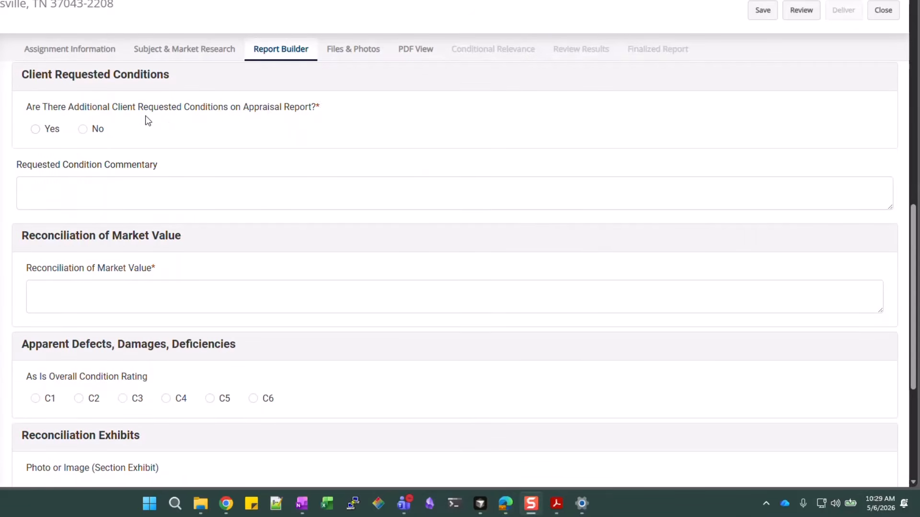
Answer No to additional client requested conditions
left_click(81, 130)
left_click(253, 191)
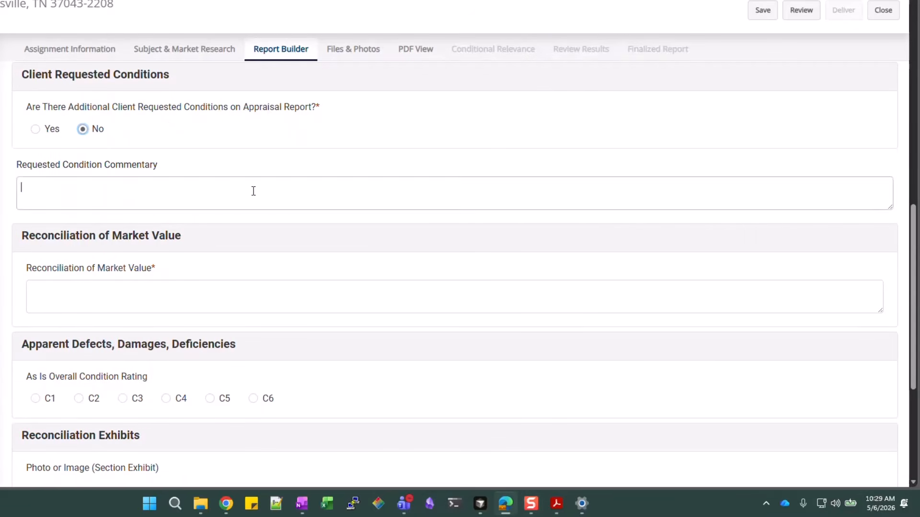
left_click(228, 288)
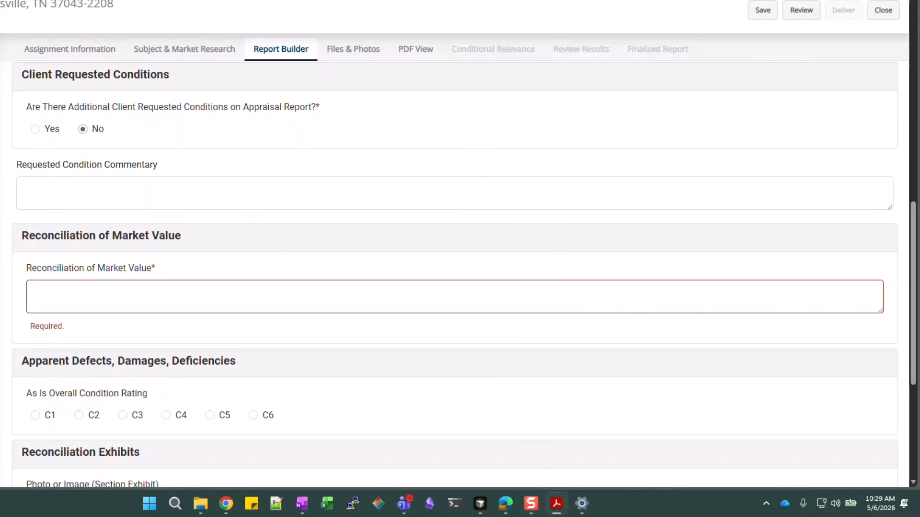
Draft a reconciliation sentence, correct 'sebsection' to 'subsection', then clear the field
left_click(206, 295)
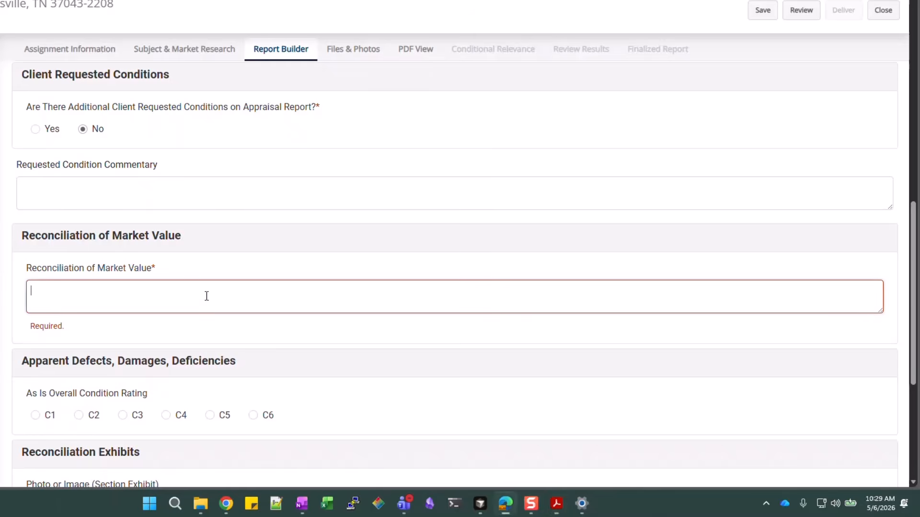
type("Use")
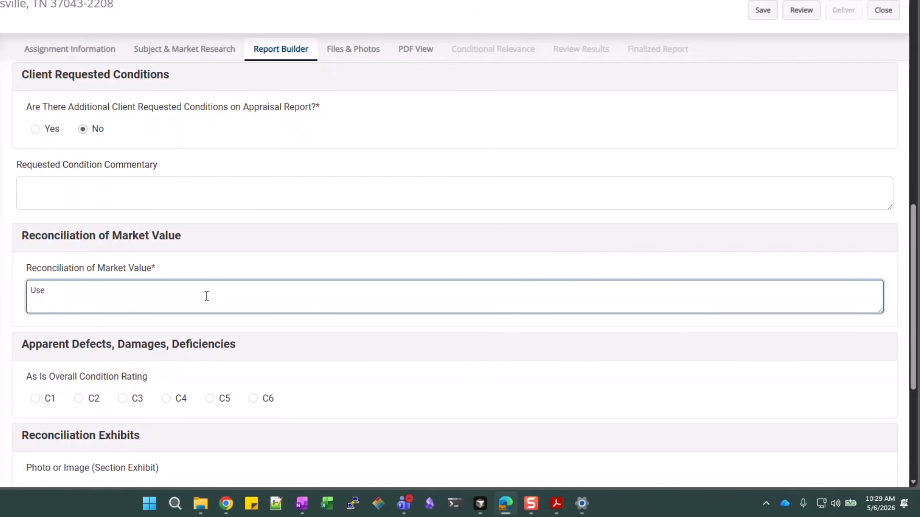
type(" this sebsection for addit")
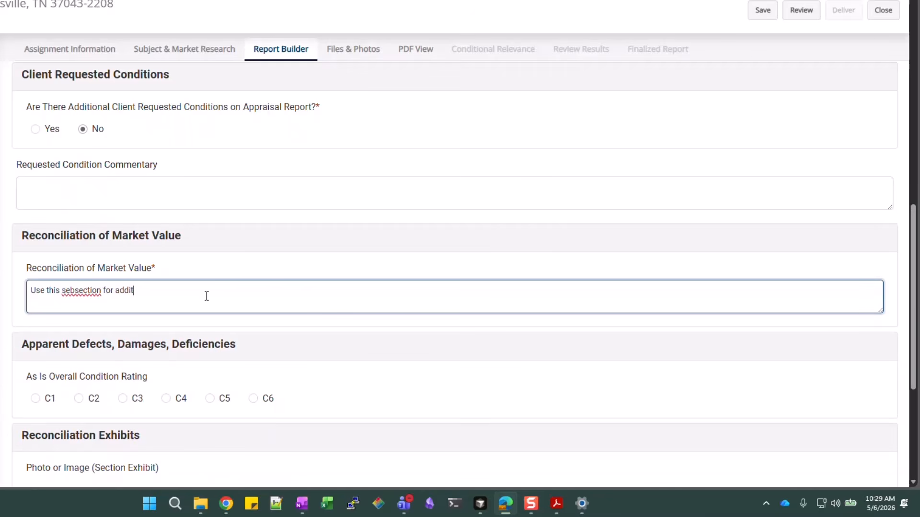
type("ional")
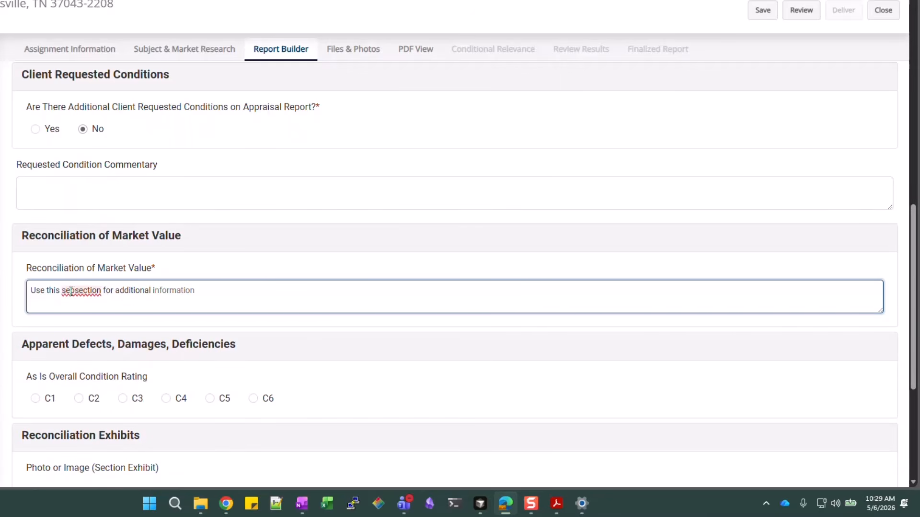
left_click(71, 292)
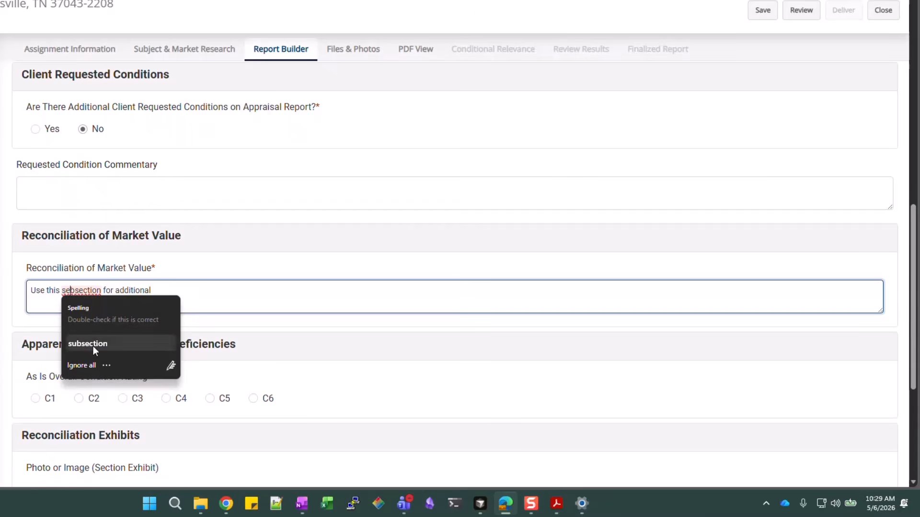
left_click(93, 345)
triple_click(164, 292)
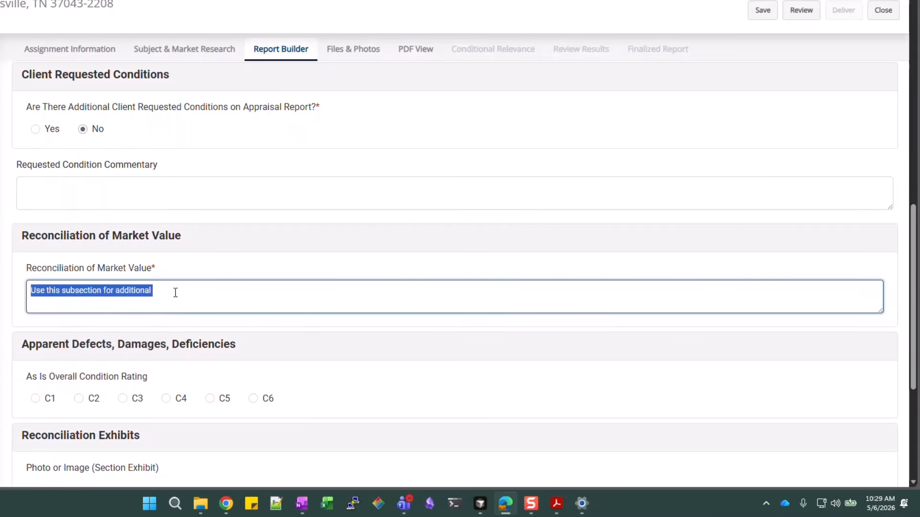
key("BackSpace")
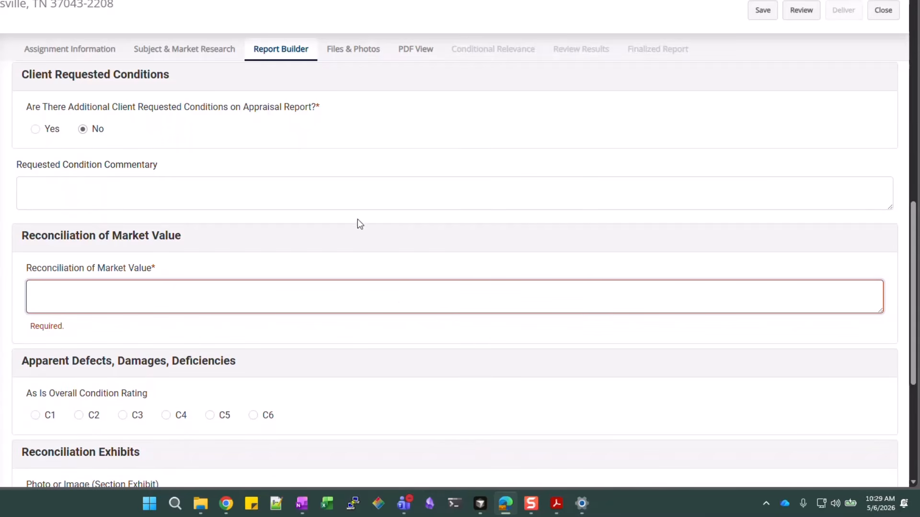
left_click(300, 297)
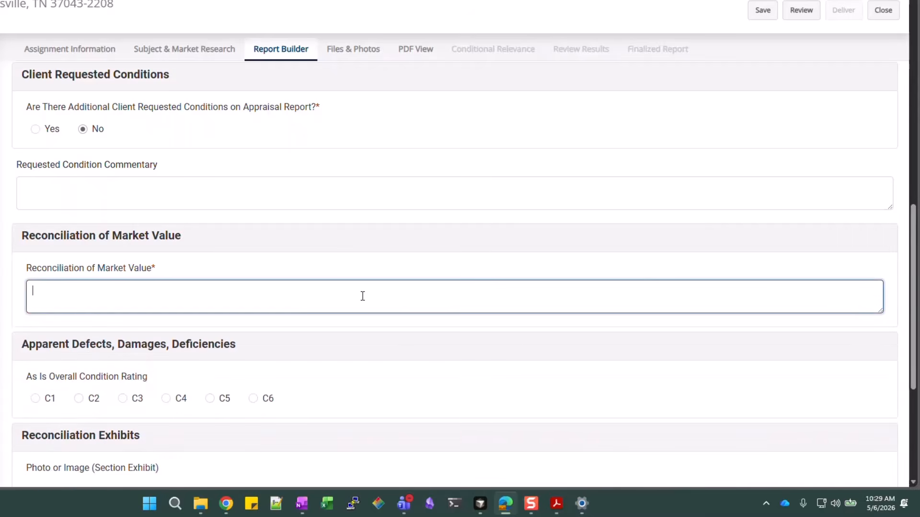
left_click(812, 232)
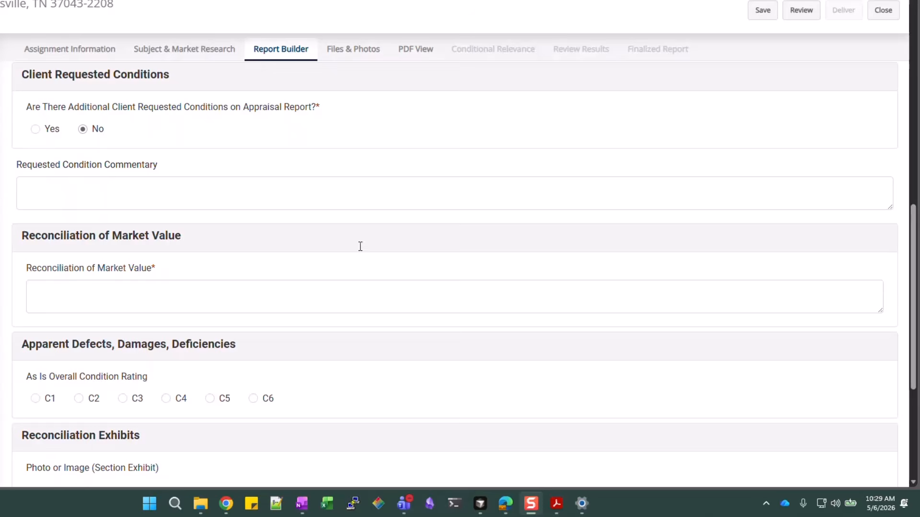
Type 'Utilize this subsection for additional commentary as required by USPAP.' into the reconciliation field
scroll(314, 237, "up", 1)
scroll(314, 235, "down", 1)
scroll(194, 235, "down", 1)
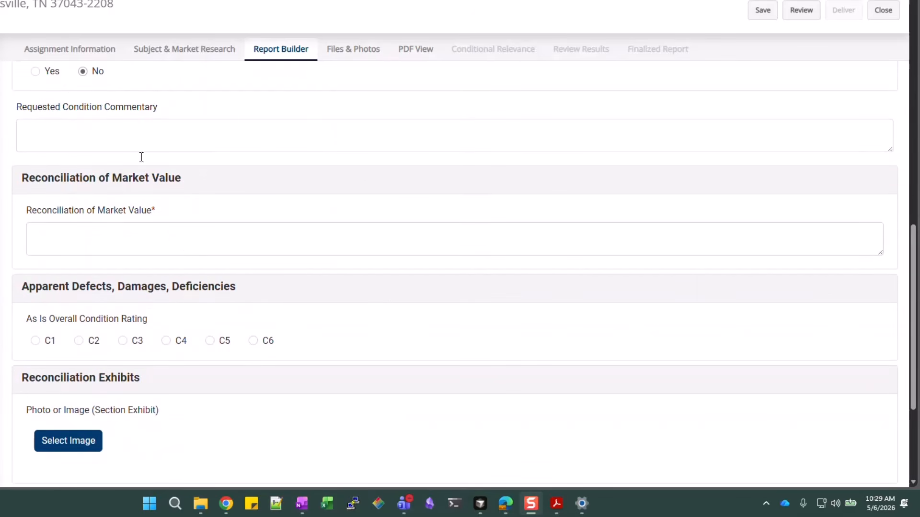
left_click(146, 245)
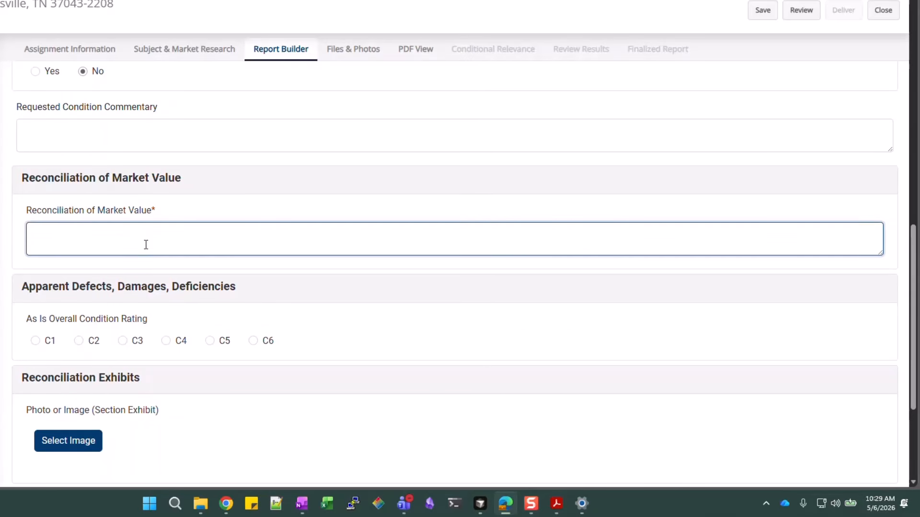
type("Utilize this subsection for additional ")
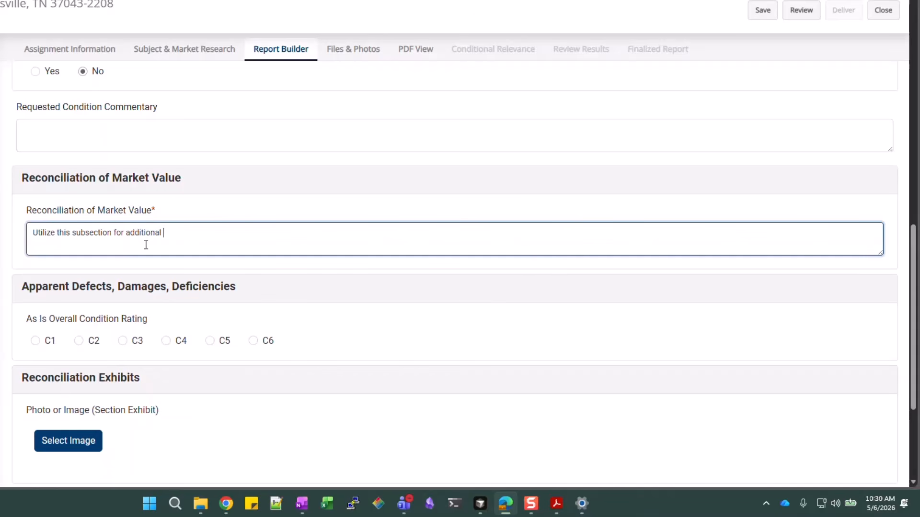
type("commentary as")
type("required by USPAP")
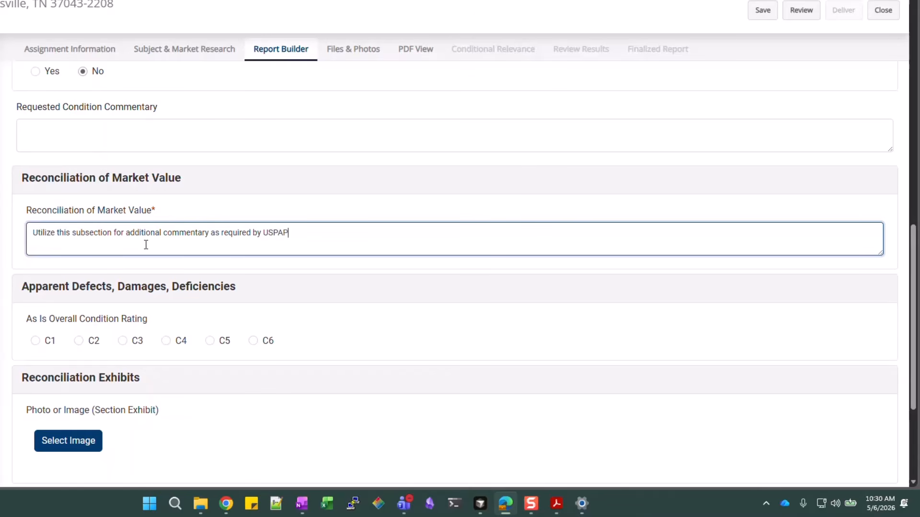
type(".")
scroll(146, 244, "down", 3)
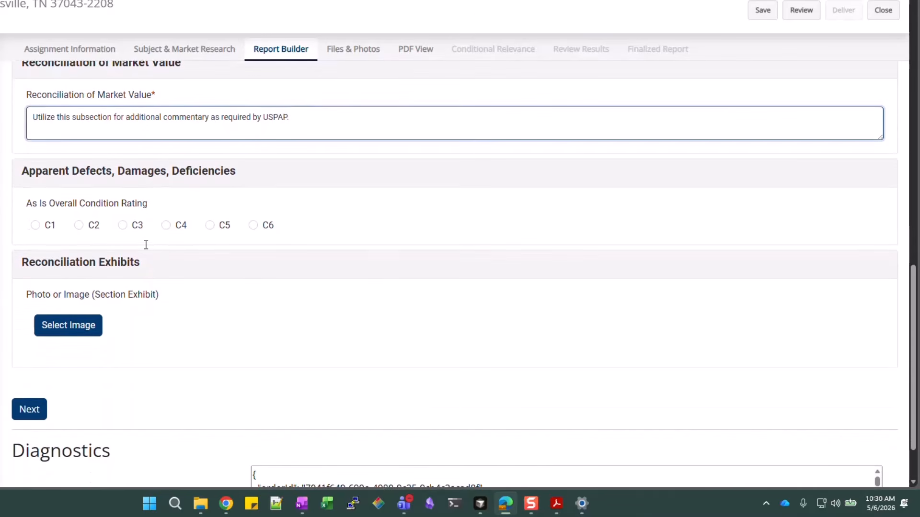
Scroll the Report Builder form to the Certifications and Scope of Work section
scroll(474, 296, "down", 2)
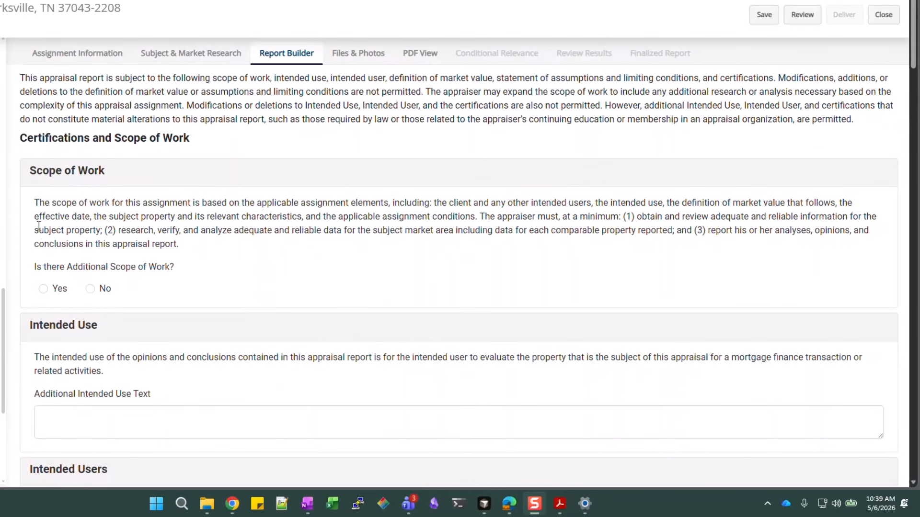
scroll(167, 206, "down", 1)
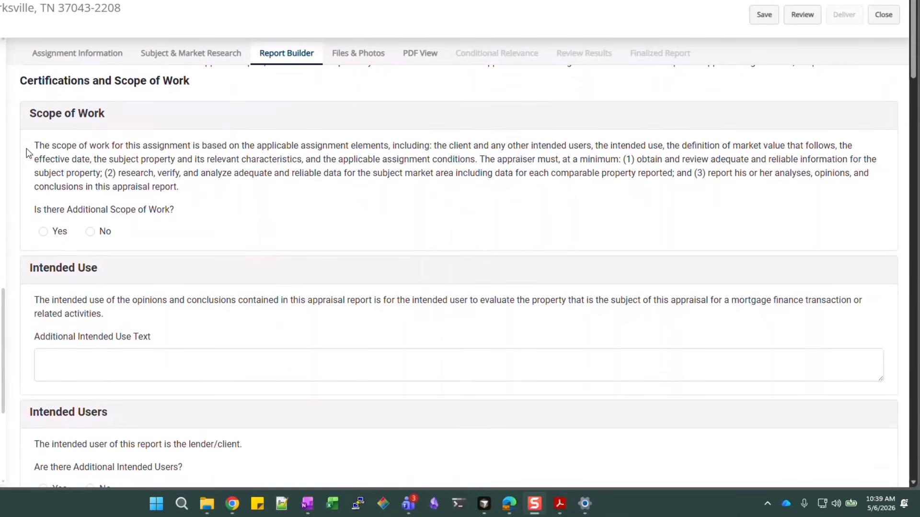
scroll(96, 248, "down", 1)
scroll(161, 281, "down", 1)
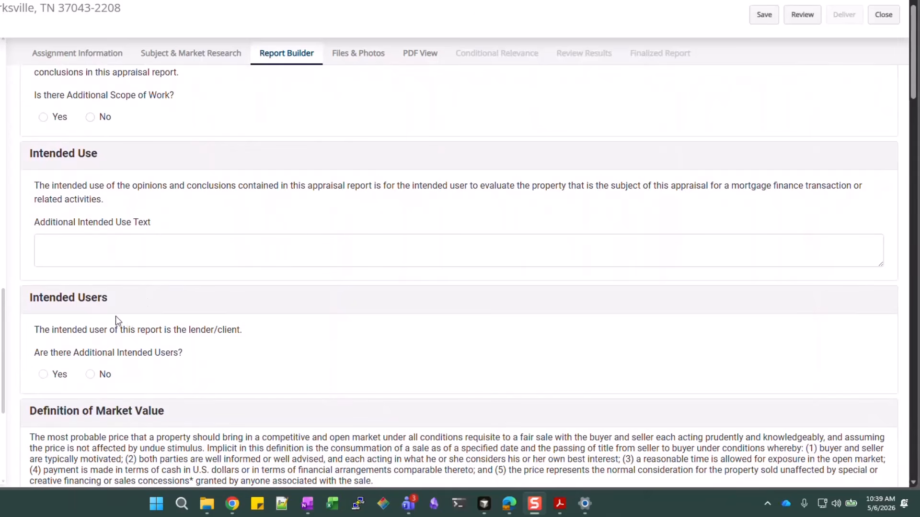
scroll(120, 371, "up", 3)
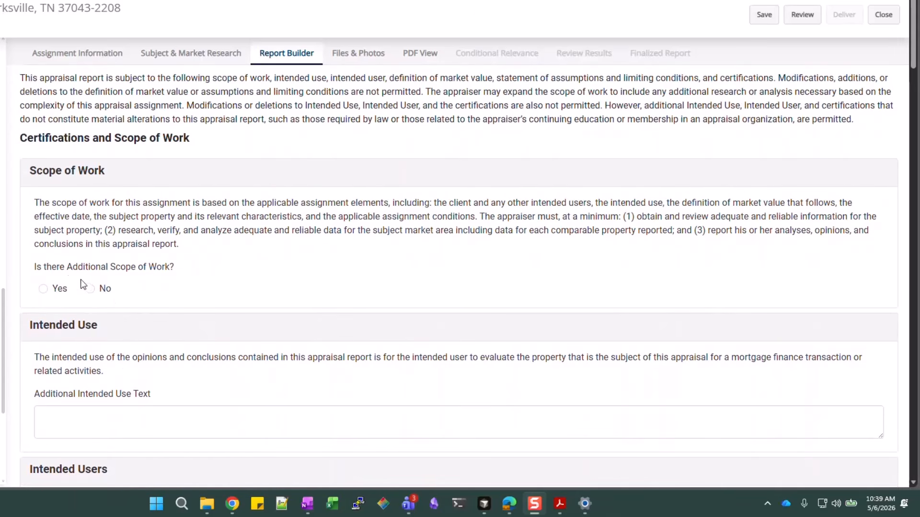
left_click(99, 424)
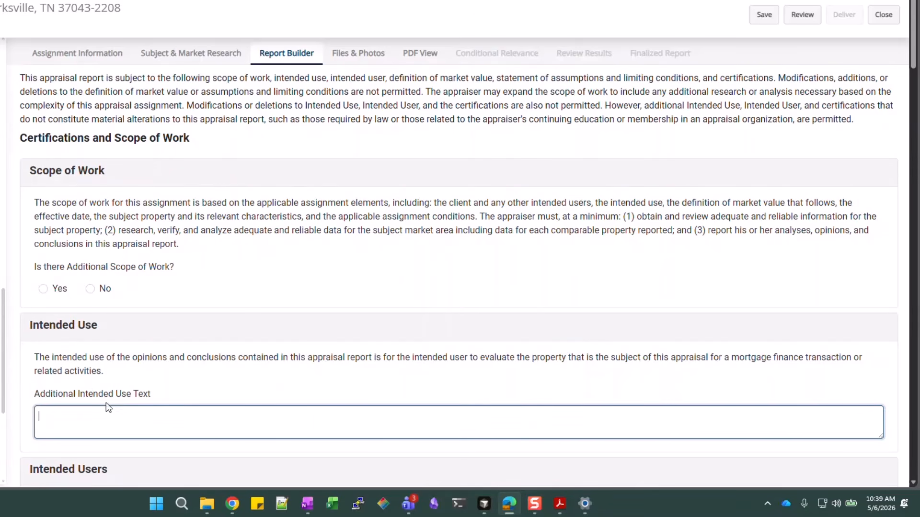
scroll(107, 403, "down", 5)
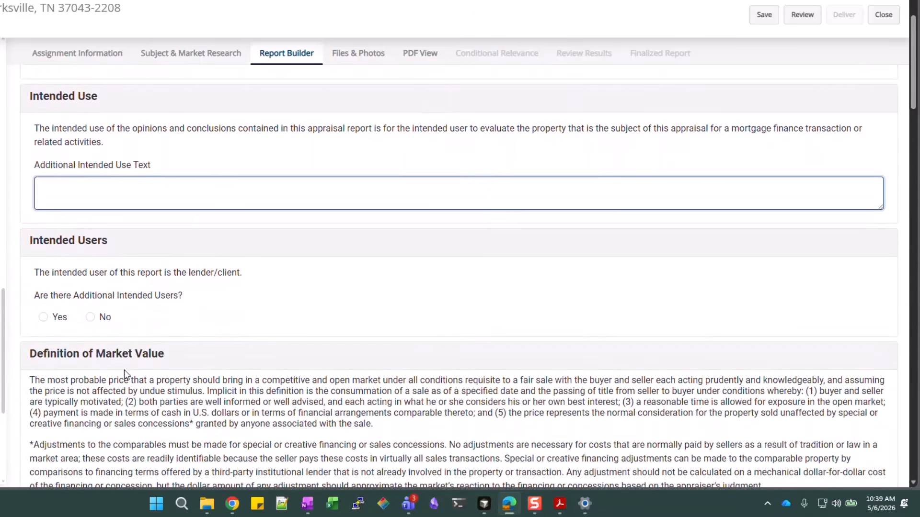
scroll(124, 370, "up", 5)
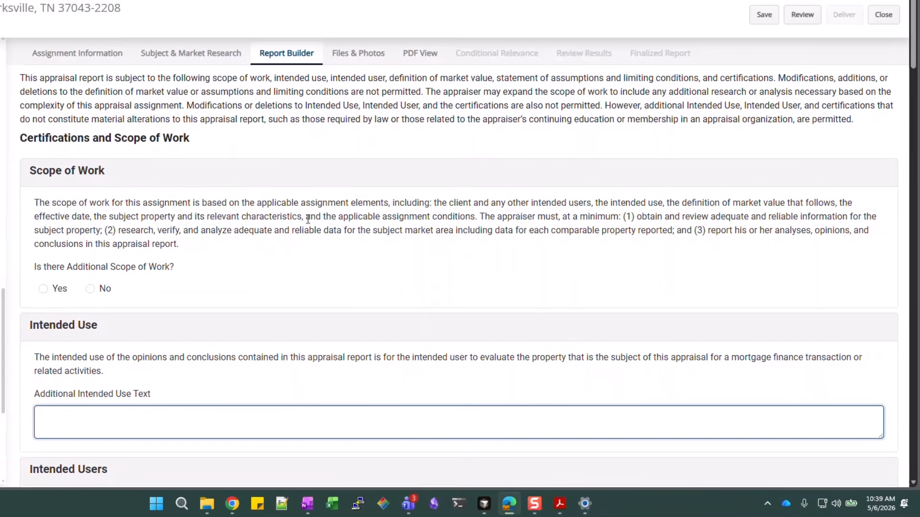
left_click(91, 289)
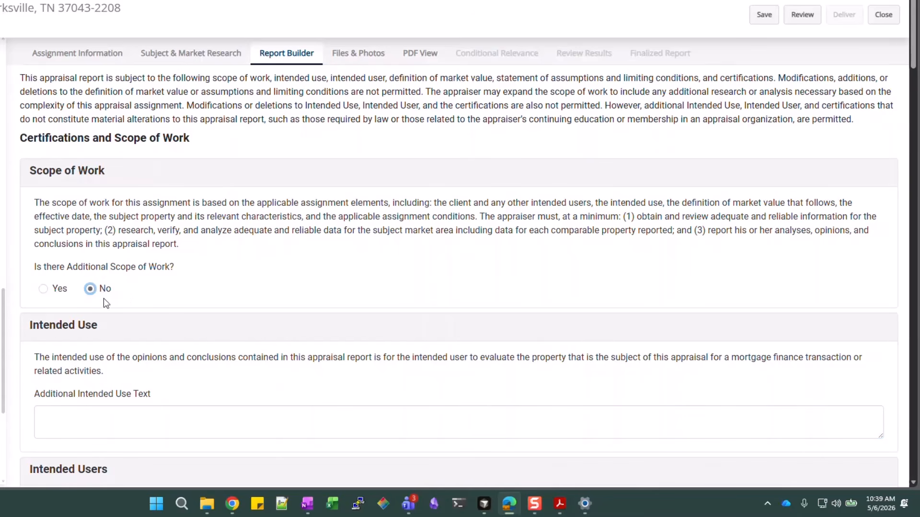
scroll(482, 257, "down", 1)
scroll(482, 253, "down", 1)
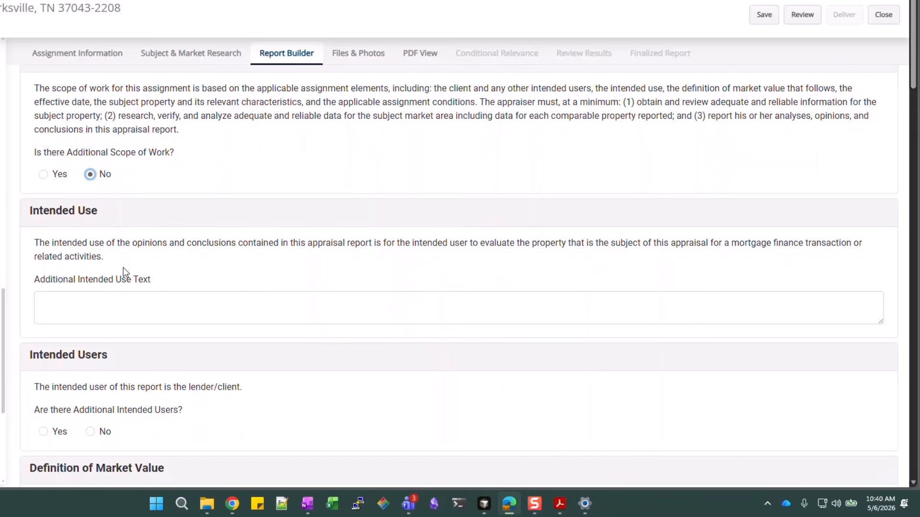
left_click(80, 312)
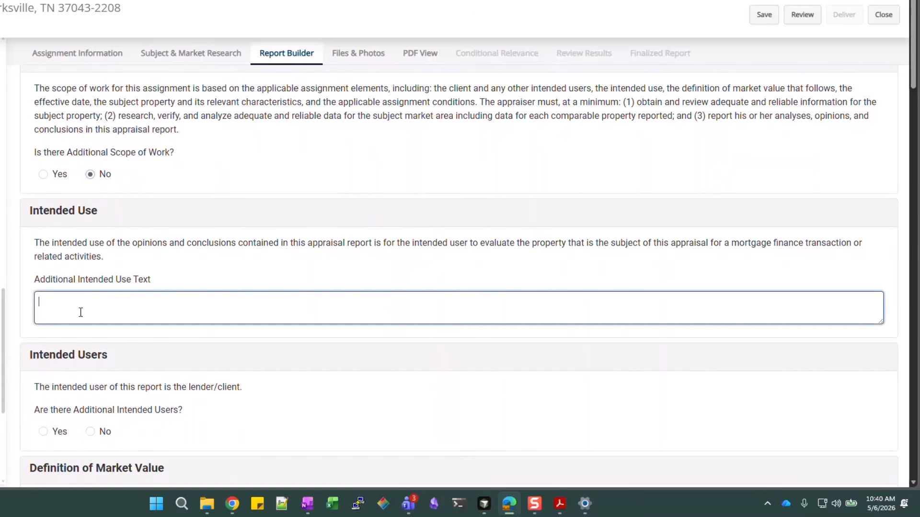
scroll(81, 312, "down", 1)
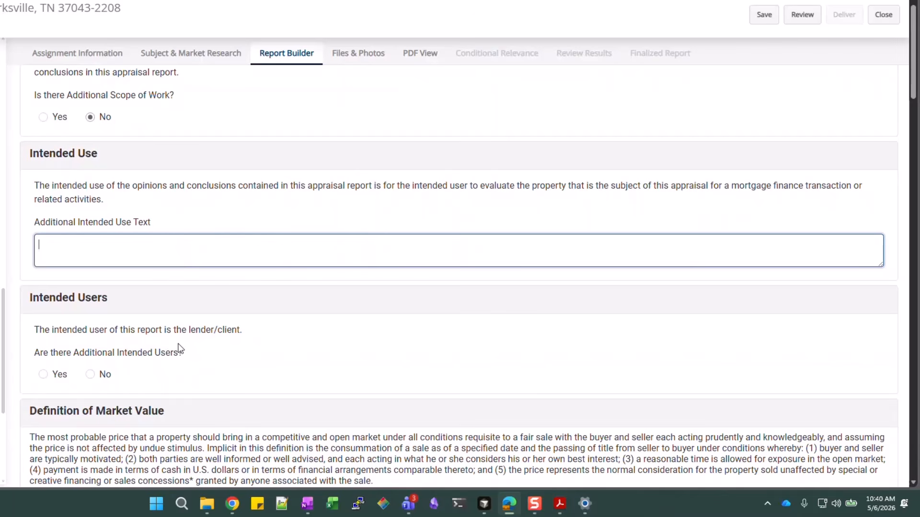
left_click(91, 375)
scroll(317, 336, "down", 3)
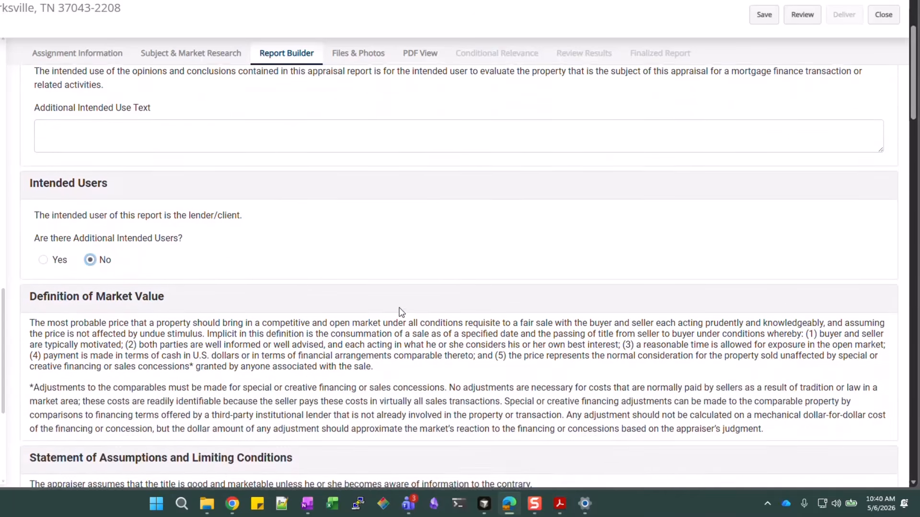
scroll(402, 312, "down", 2)
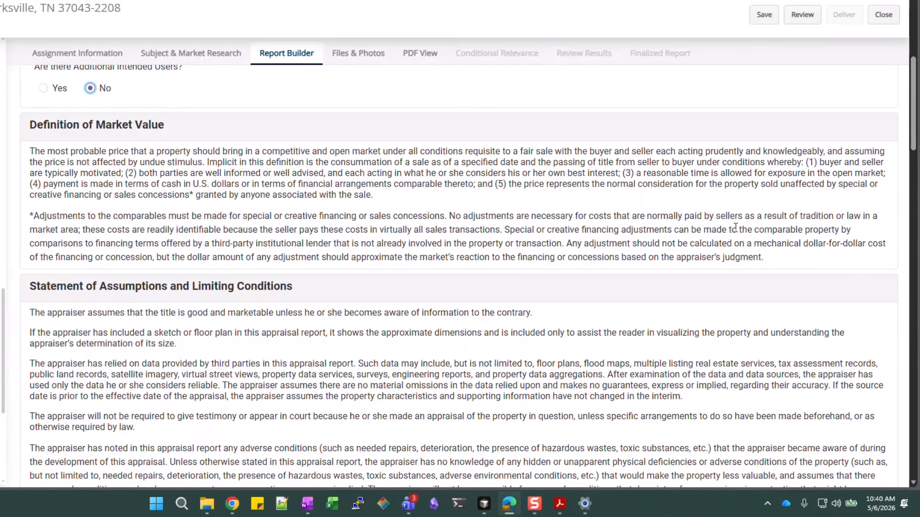
scroll(720, 241, "down", 1)
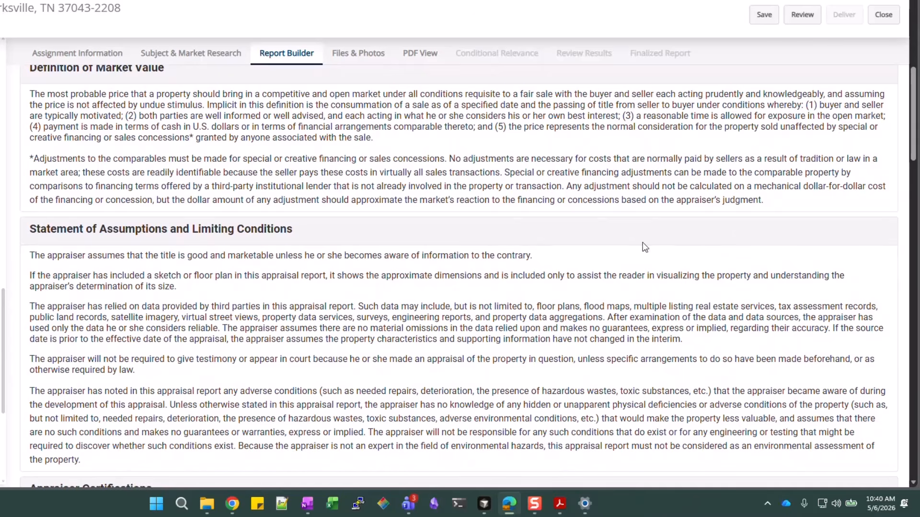
scroll(155, 279, "down", 1)
scroll(155, 278, "down", 1)
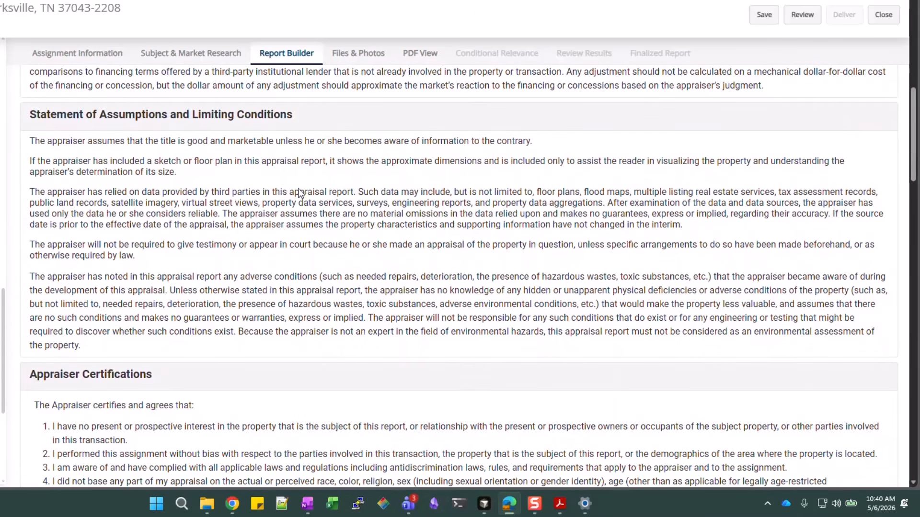
scroll(484, 178, "up", 1)
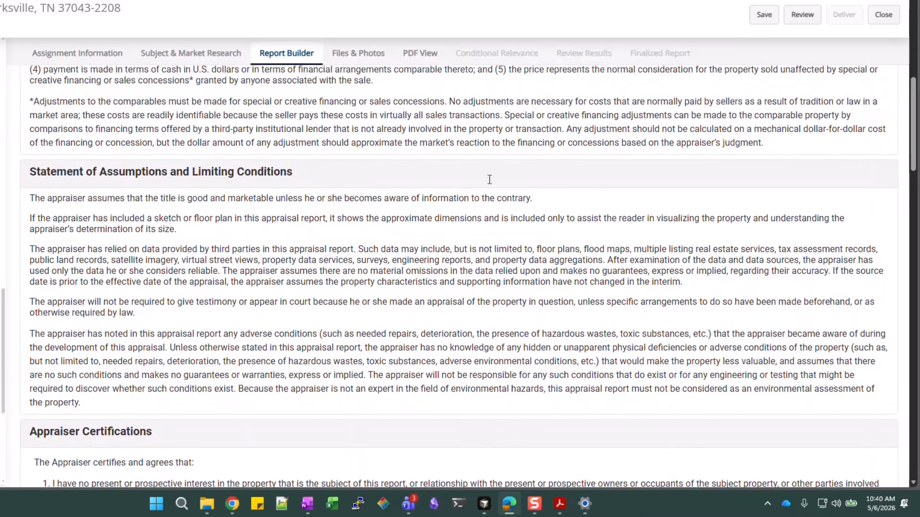
scroll(485, 156, "up", 1)
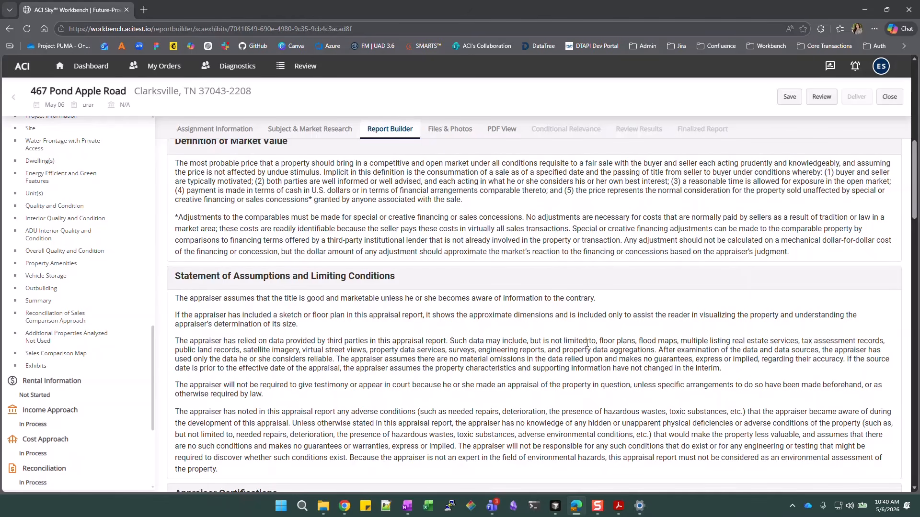
left_click(830, 67)
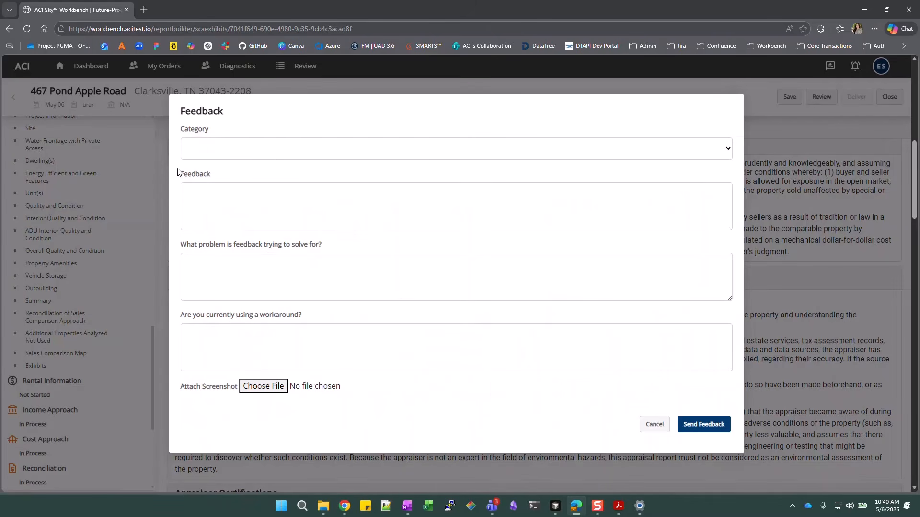
left_click(248, 154)
left_click(302, 225)
left_click(655, 425)
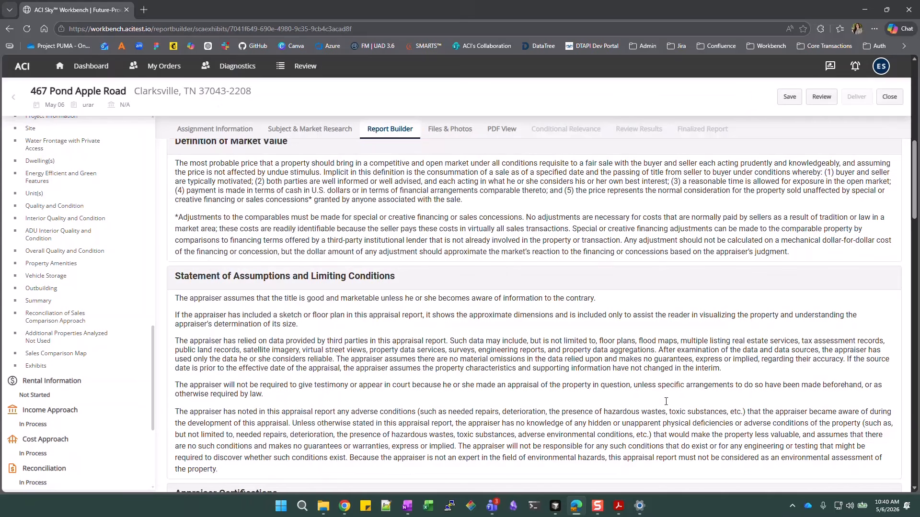
scroll(342, 225, "down", 4)
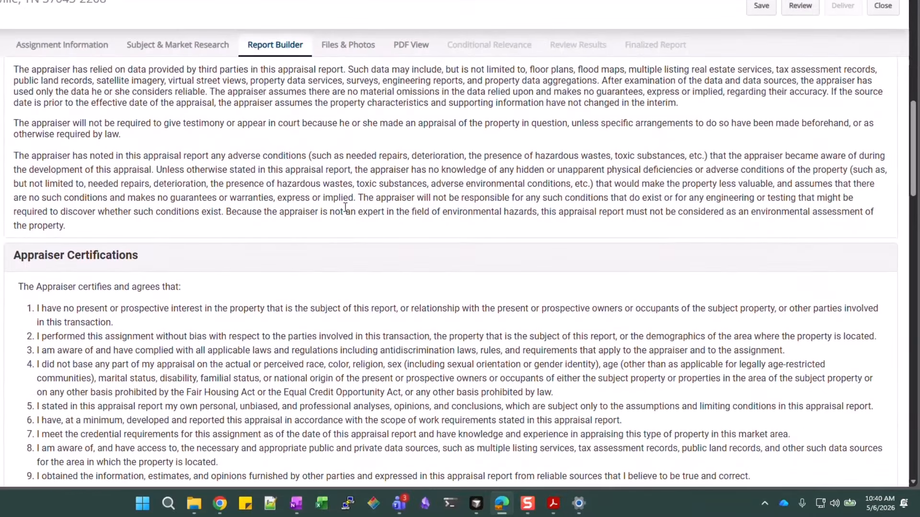
Set the Level of Inspection to Interior and Exterior
scroll(372, 223, "down", 2)
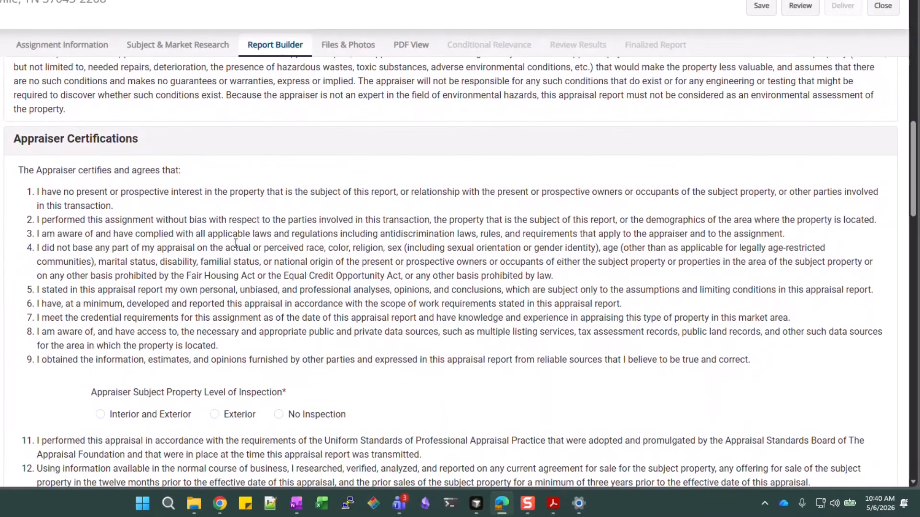
scroll(236, 243, "down", 1)
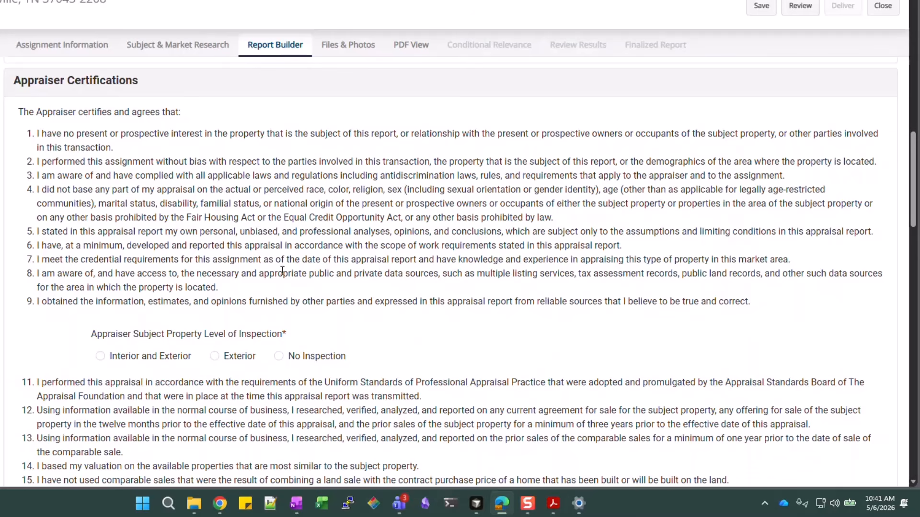
scroll(283, 271, "down", 1)
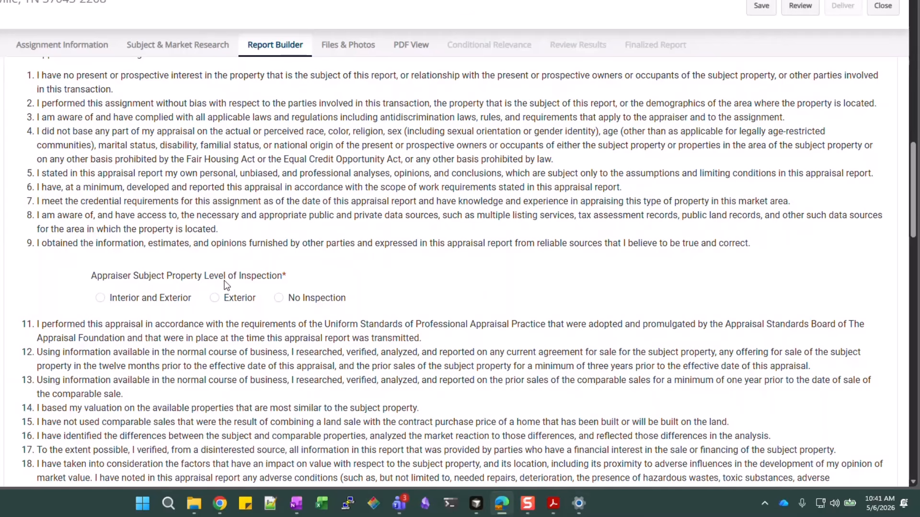
left_click(101, 298)
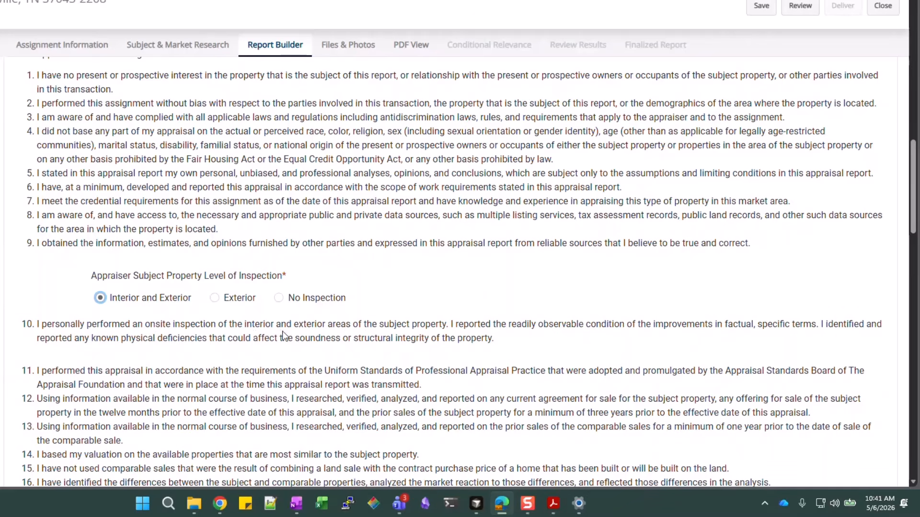
left_click(214, 298)
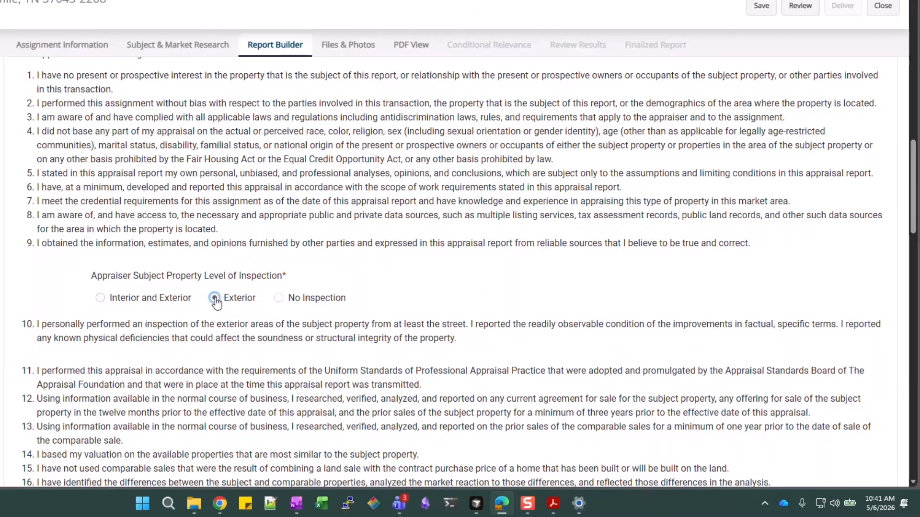
left_click(278, 298)
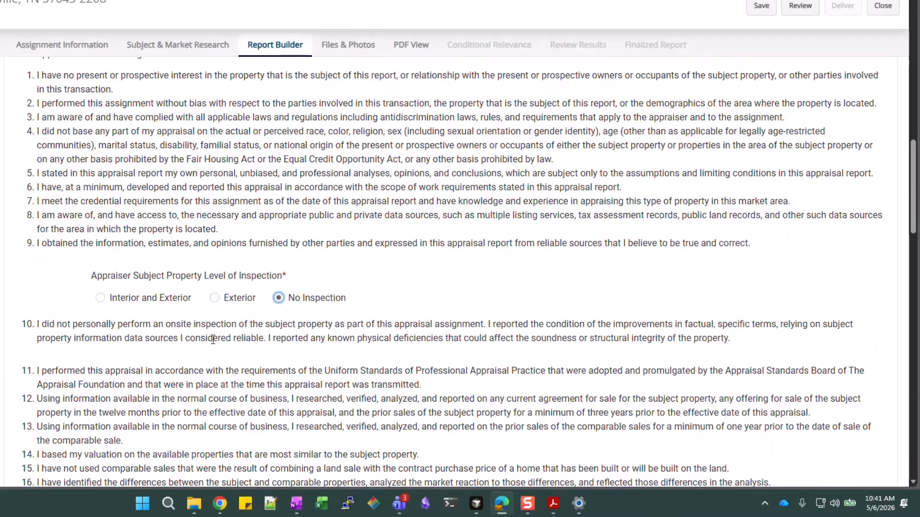
left_click(102, 298)
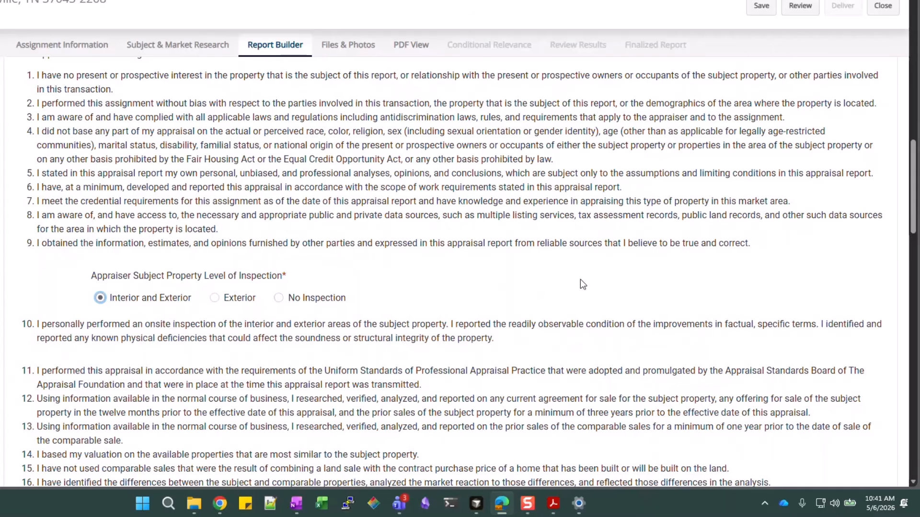
Answer No to prior services on the subject property within three years
scroll(551, 352, "down", 7)
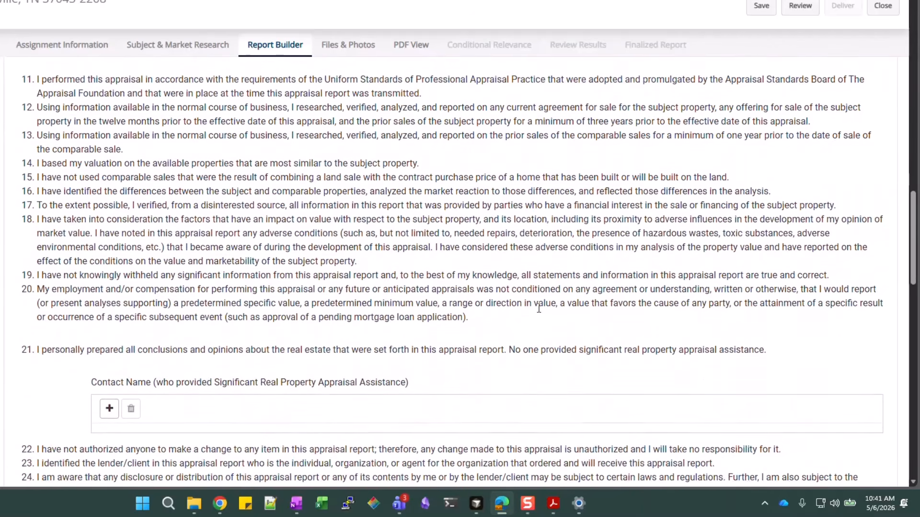
scroll(538, 308, "down", 1)
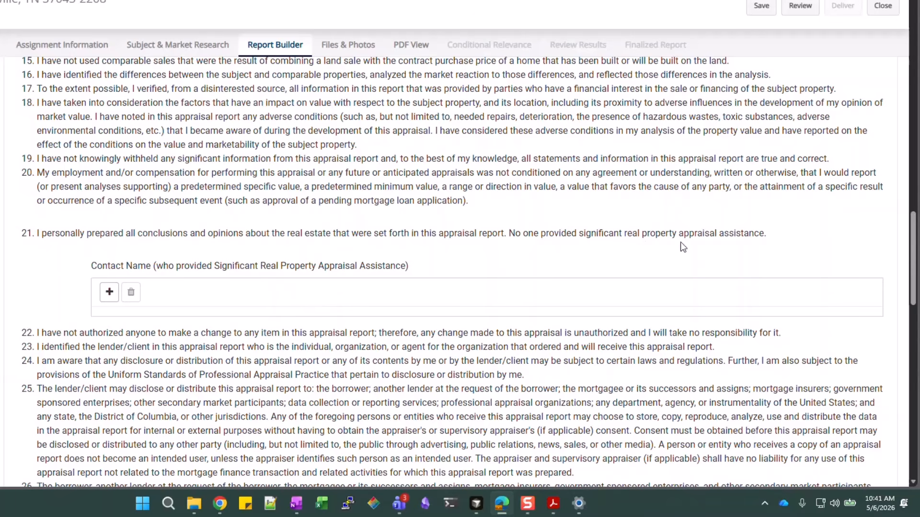
scroll(433, 268, "down", 5)
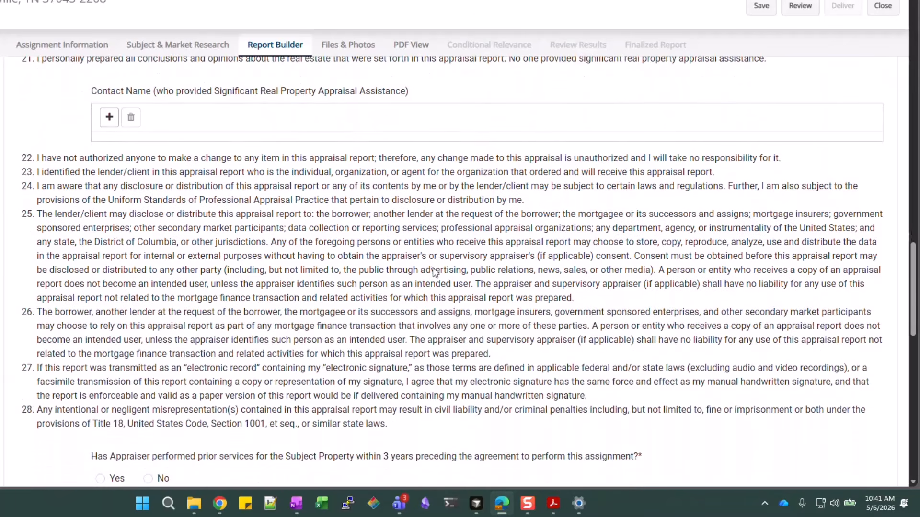
scroll(434, 269, "down", 1)
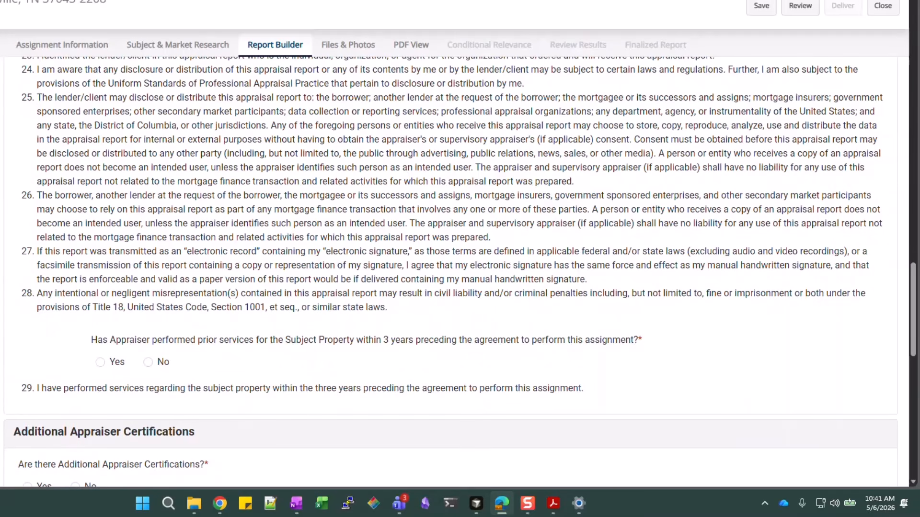
left_click(148, 363)
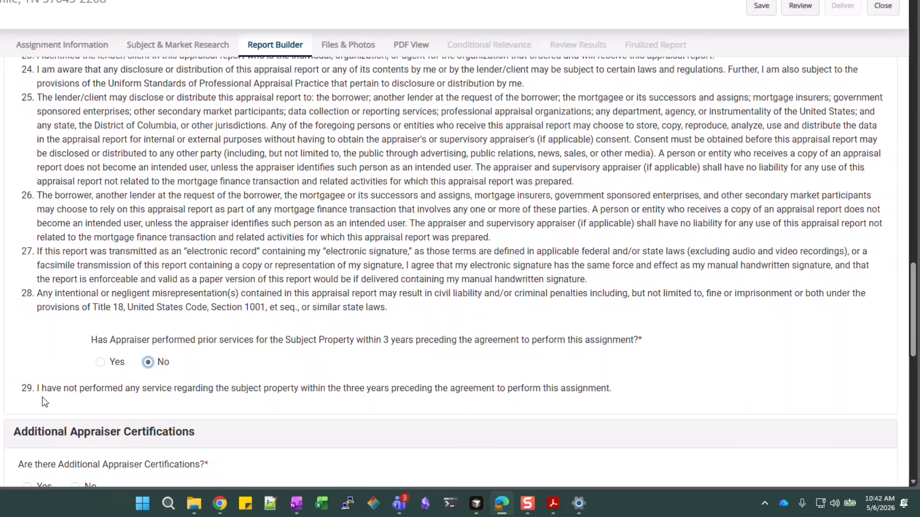
left_click(110, 364)
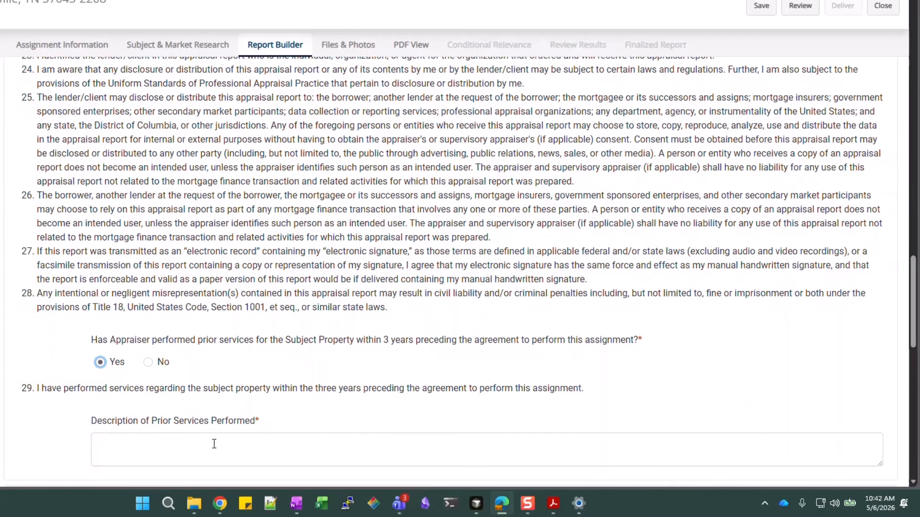
left_click(147, 362)
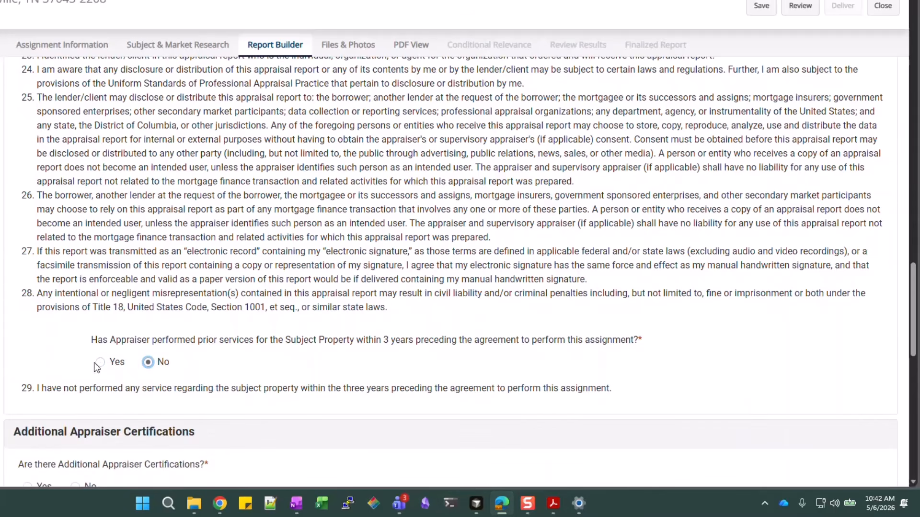
scroll(446, 303, "down", 5)
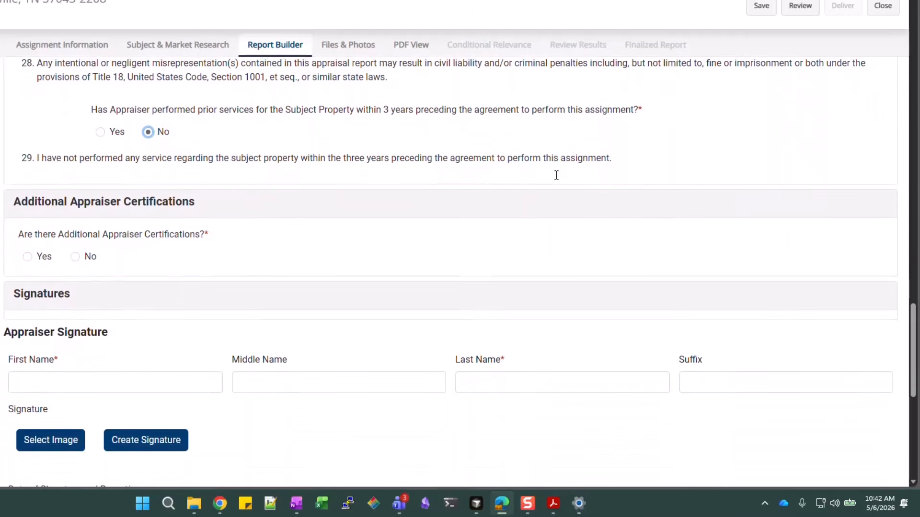
Answer No to Additional Appraiser Certifications
left_click(42, 256)
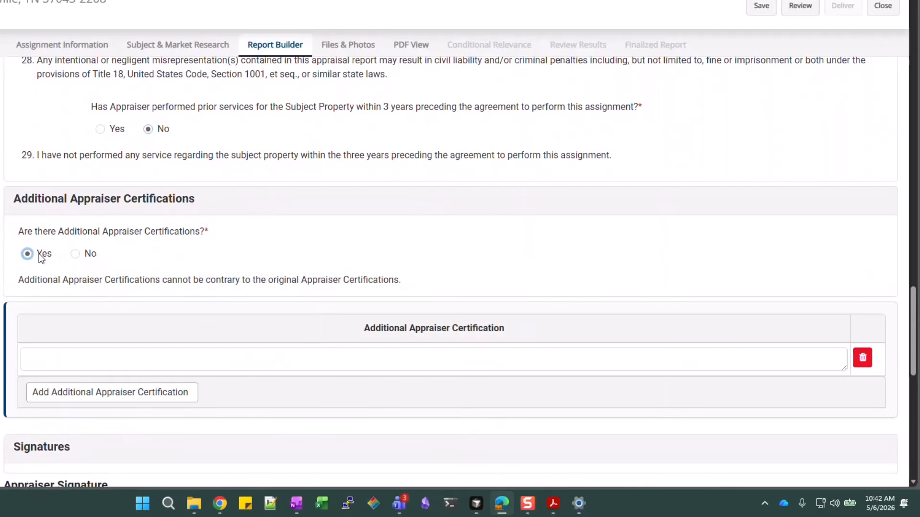
left_click(75, 255)
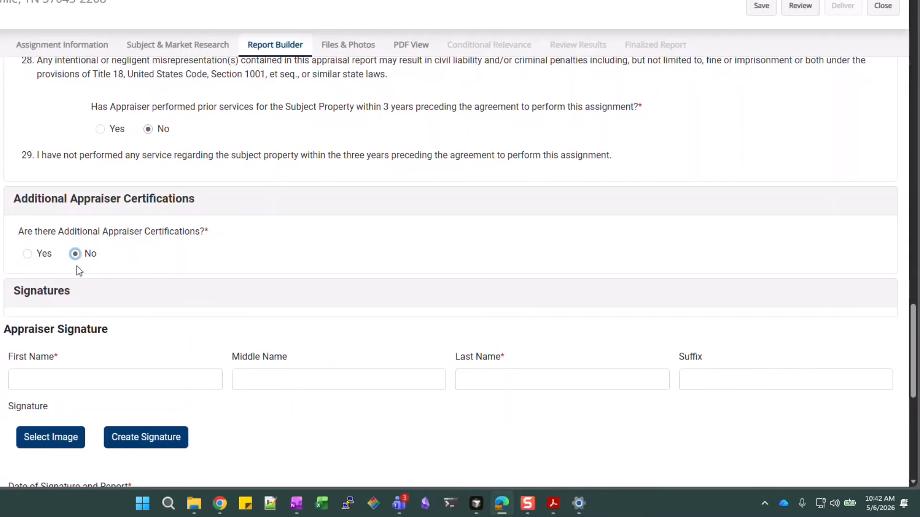
scroll(350, 340, "down", 2)
Enter the appraiser's first and last name in the Appraiser Signature fields
left_click(193, 259)
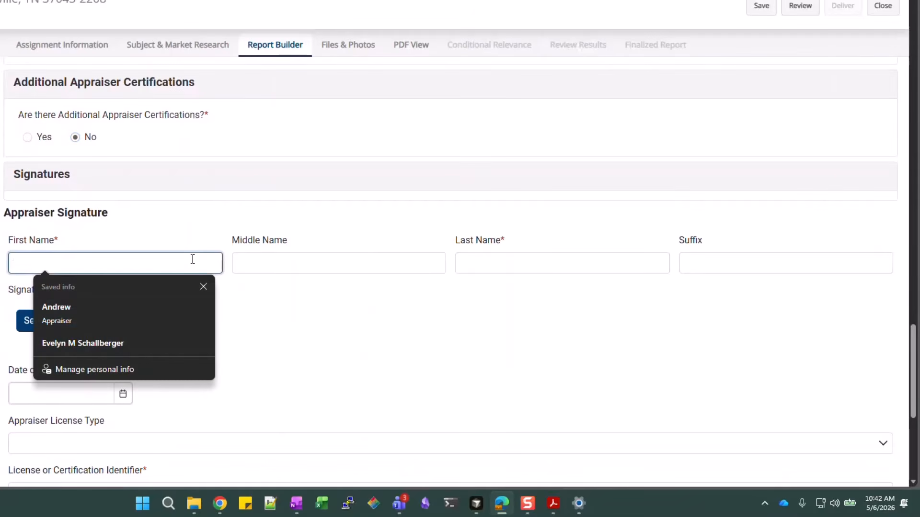
type("Evelyn")
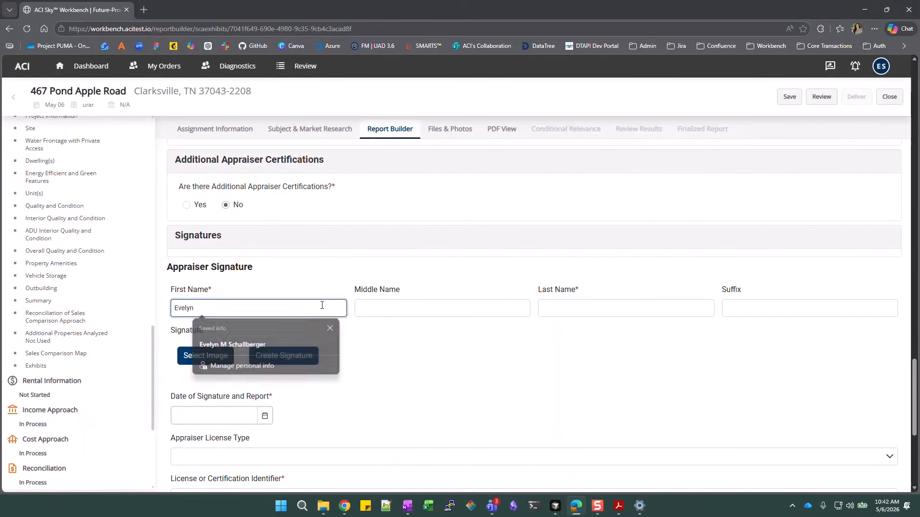
key("Tab")
key("Tab")
type("Appra")
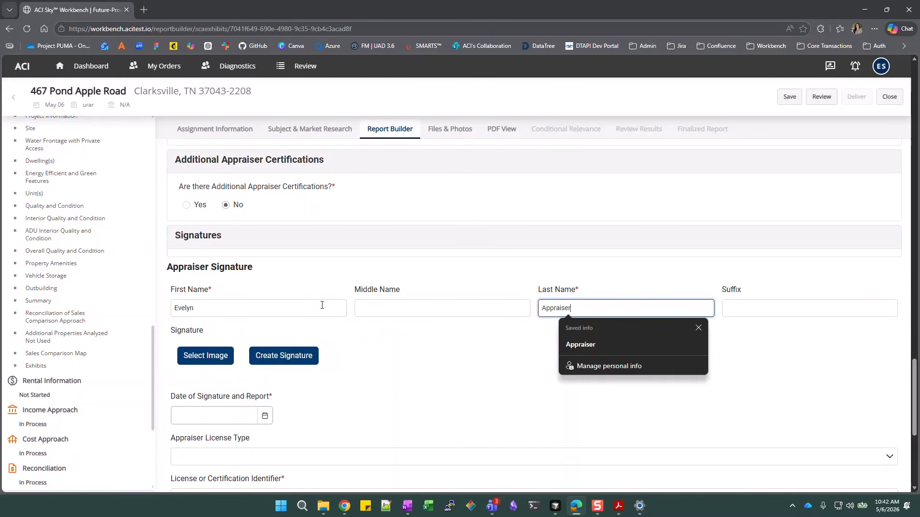
left_click(381, 330)
scroll(381, 330, "down", 1)
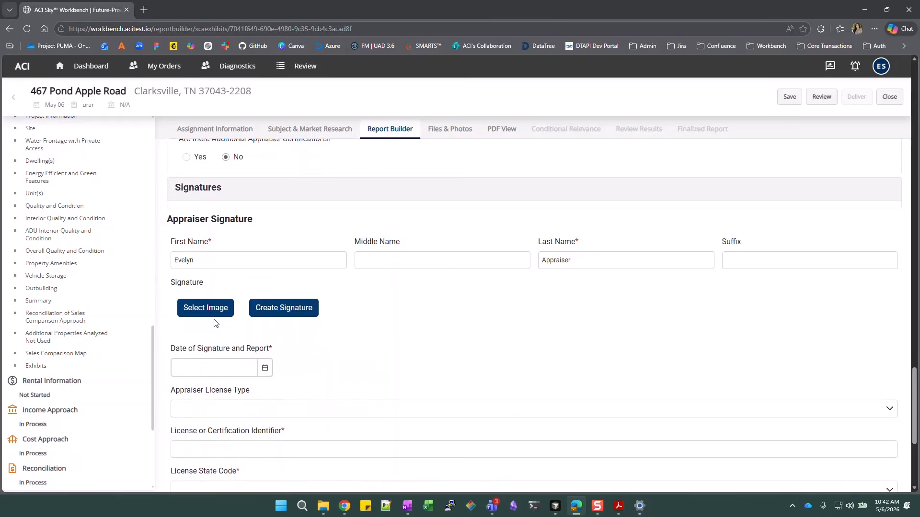
Create a print signature with the appraiser's signature name and full name, and save it
left_click(283, 311)
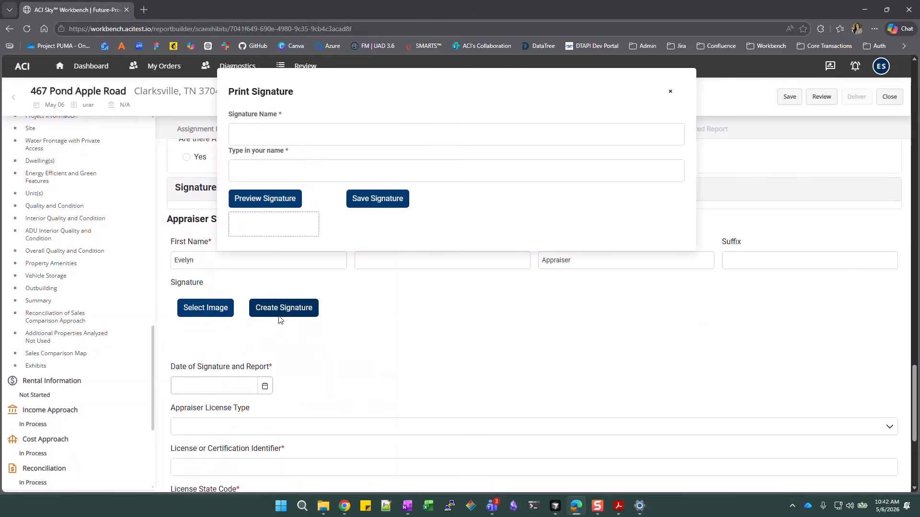
left_click(284, 132)
type("Evelyn")
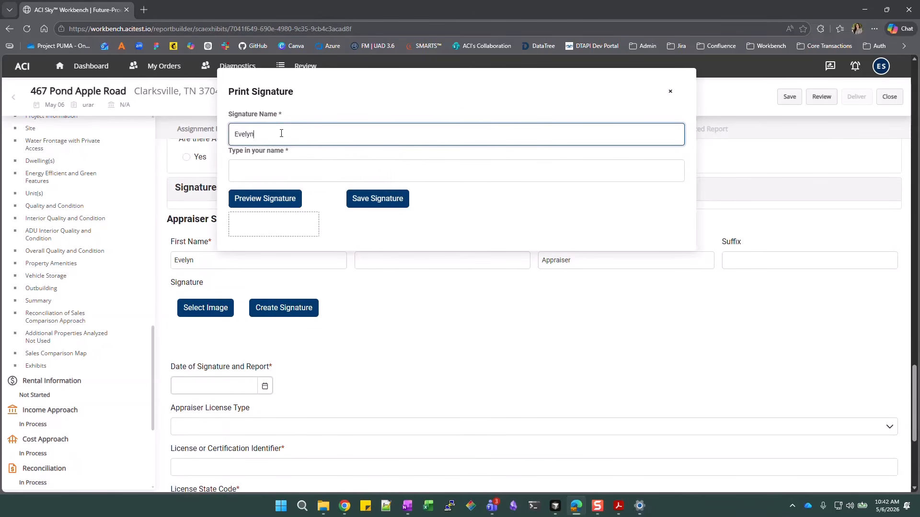
type(" Appraiser")
left_click(380, 156)
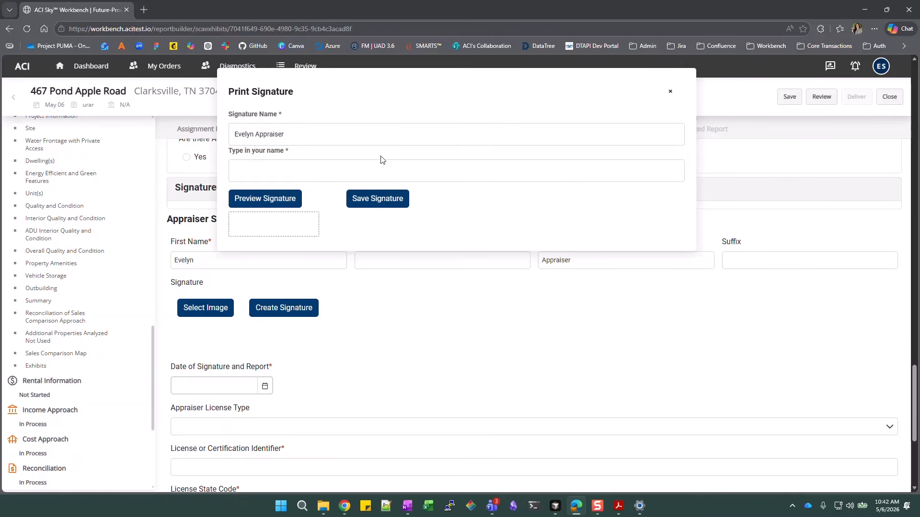
left_click(284, 167)
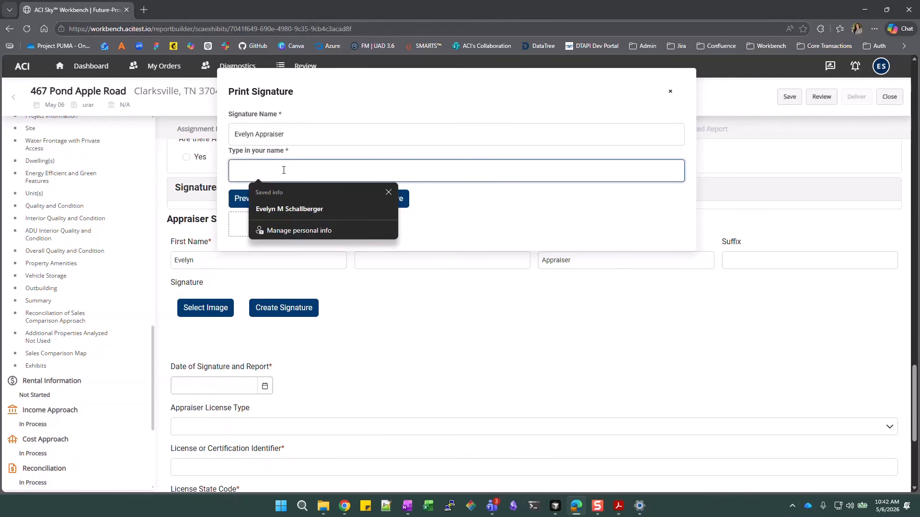
left_click(288, 209)
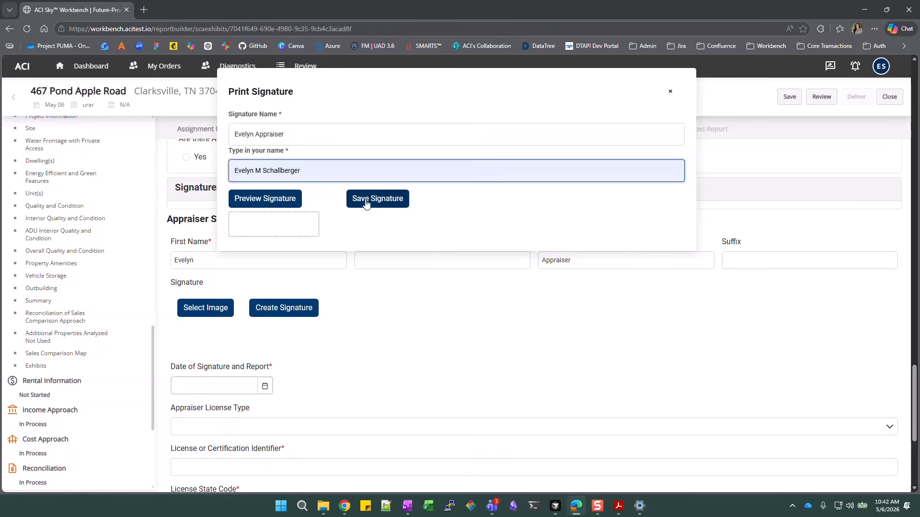
left_click(366, 200)
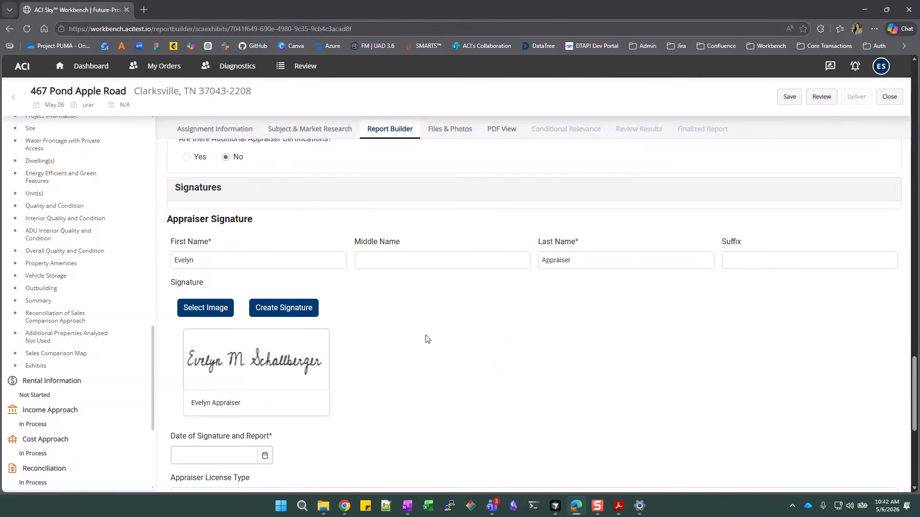
Scroll through the signature date and license fields to confirm they are complete
scroll(304, 404, "down", 3)
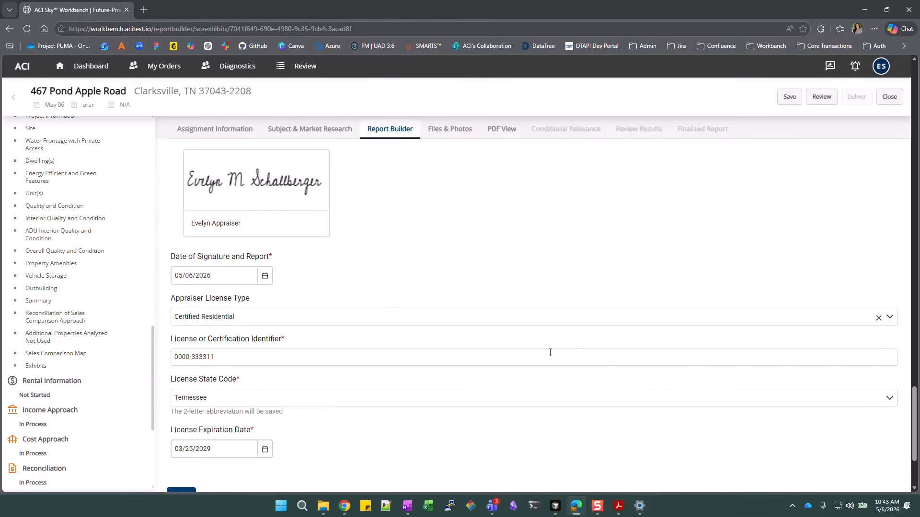
scroll(90, 404, "up", 10)
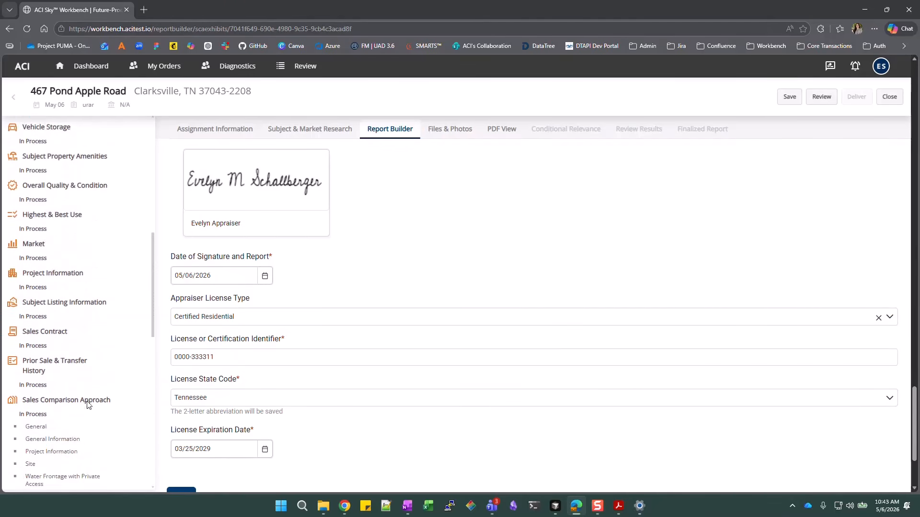
scroll(48, 206, "up", 5)
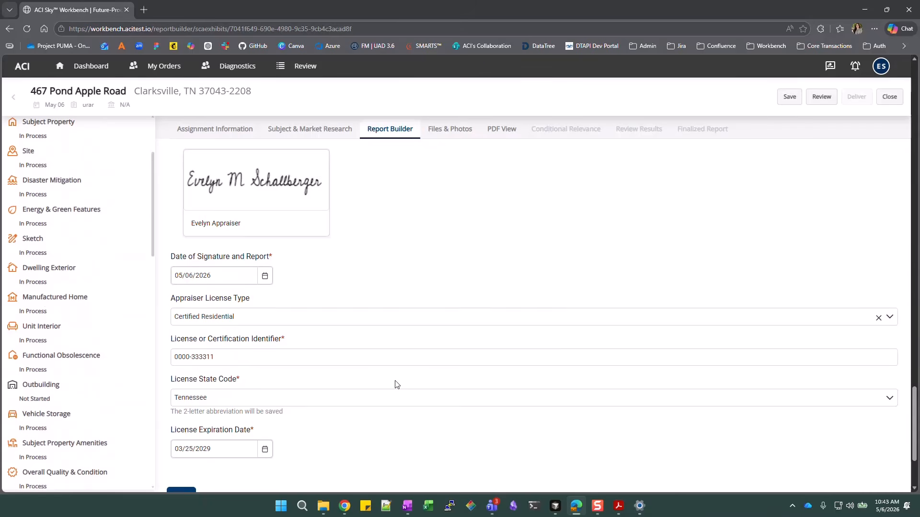
scroll(397, 384, "down", 1)
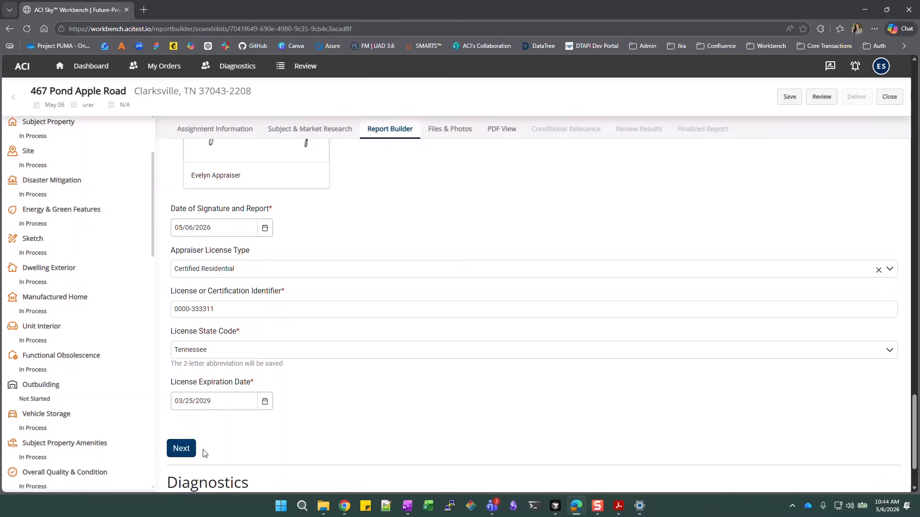
scroll(642, 396, "up", 8)
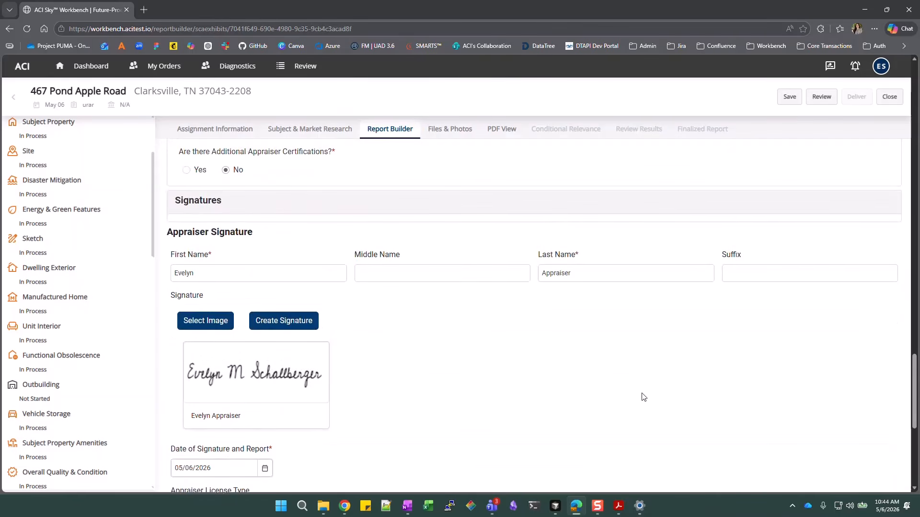
scroll(627, 396, "down", 2)
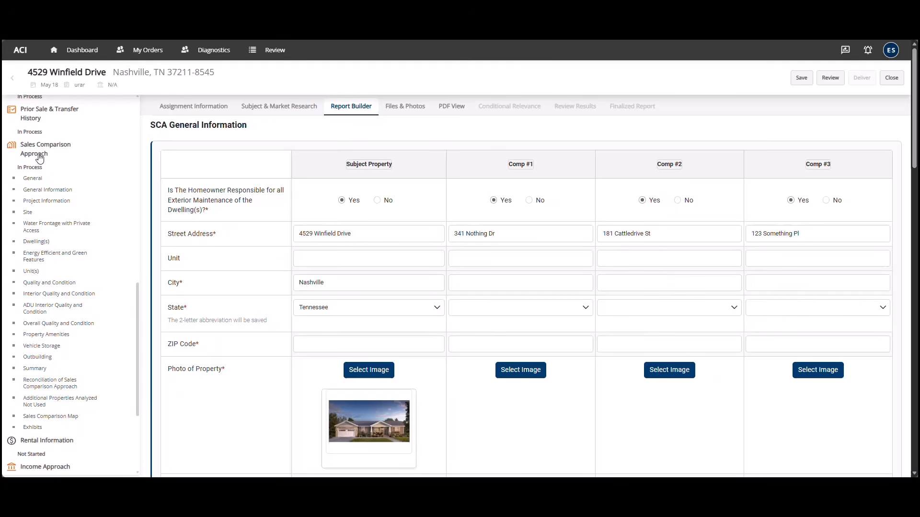
Move Comp #3 above Comp #1 in Rearrange Comparables and apply the order Comp #3, #1, #2
left_click(38, 202)
left_click_drag(912, 96, 863, 308)
scroll(851, 354, "down", 15)
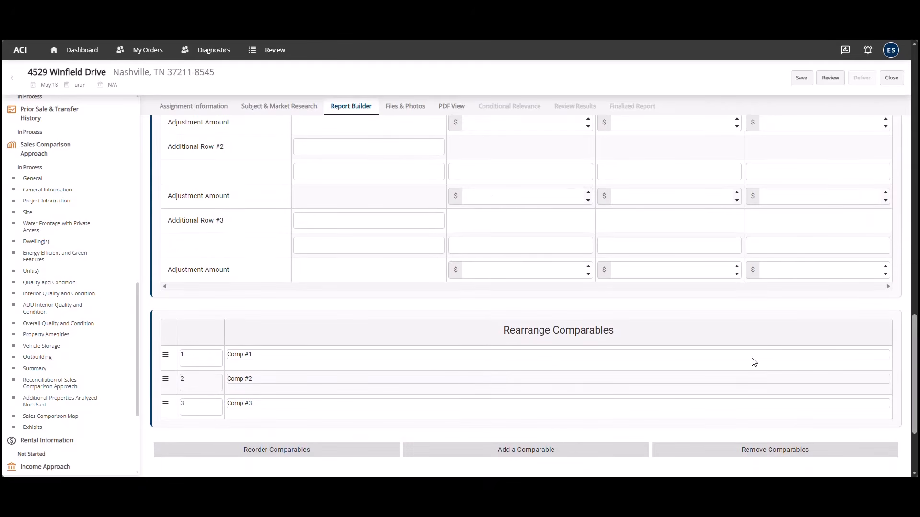
scroll(752, 363, "down", 2)
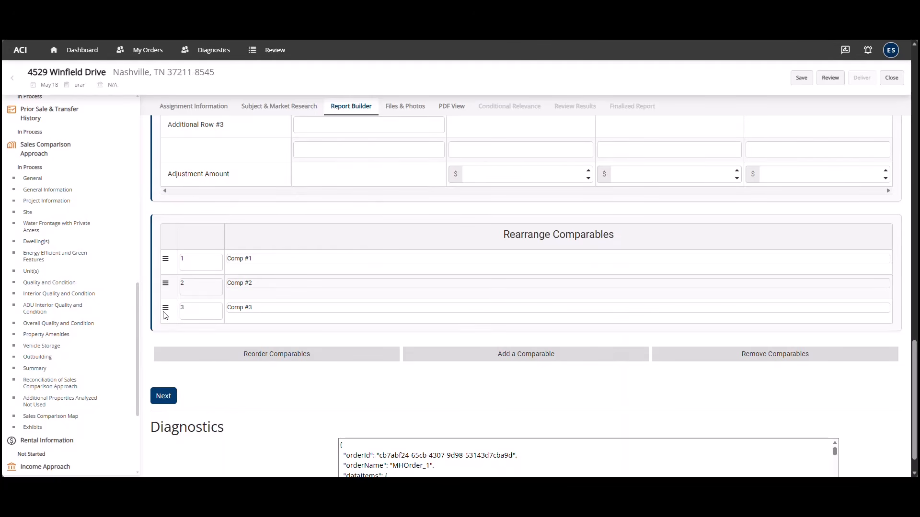
left_click_drag(167, 309, 166, 263)
left_click(267, 359)
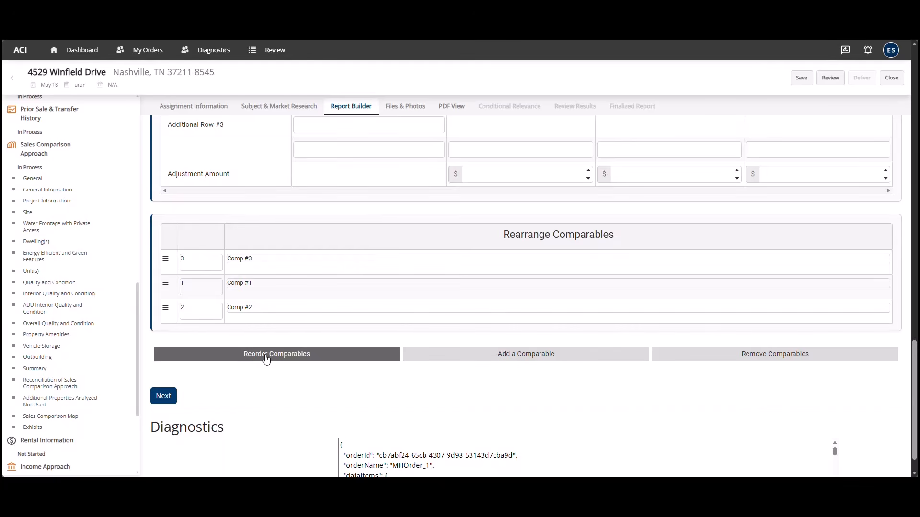
left_click(267, 360)
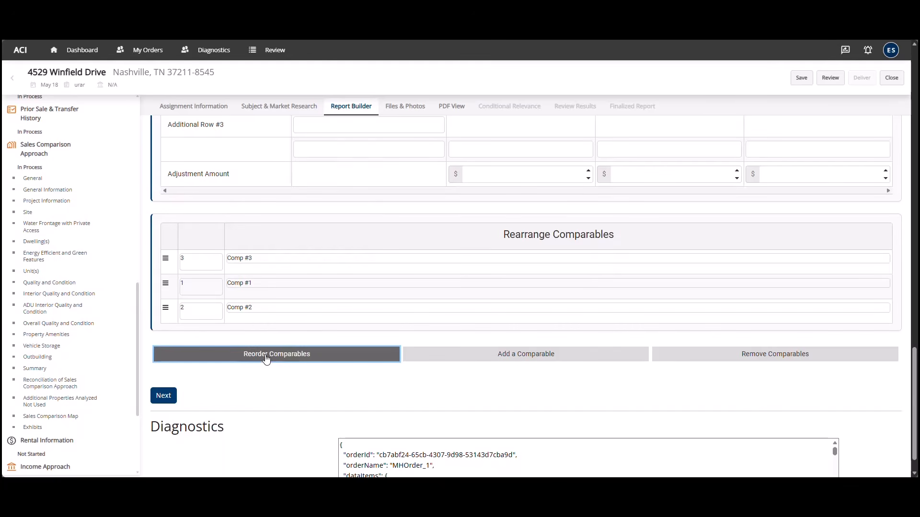
Submit the reordered page, choose Complete later for the incomplete fields, and return to Rearrange Comparables
left_click(172, 397)
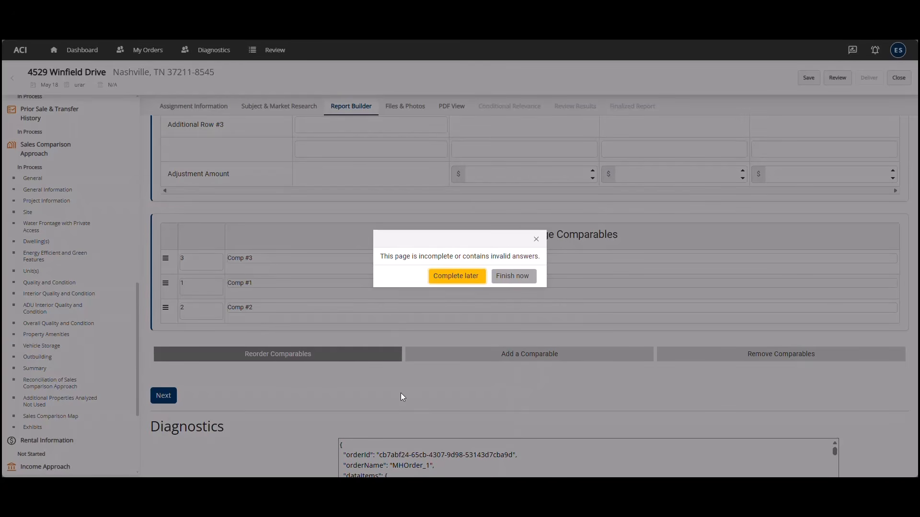
left_click(465, 281)
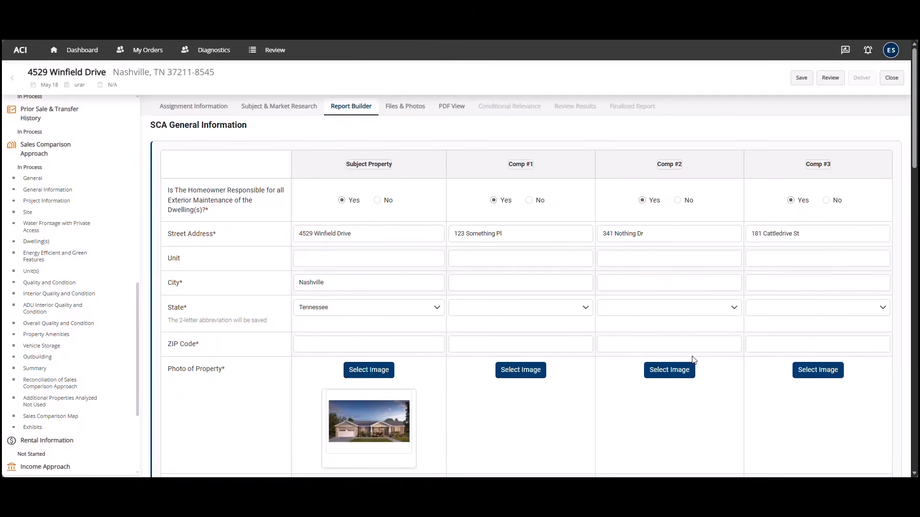
scroll(692, 347, "down", 5)
scroll(691, 347, "down", 15)
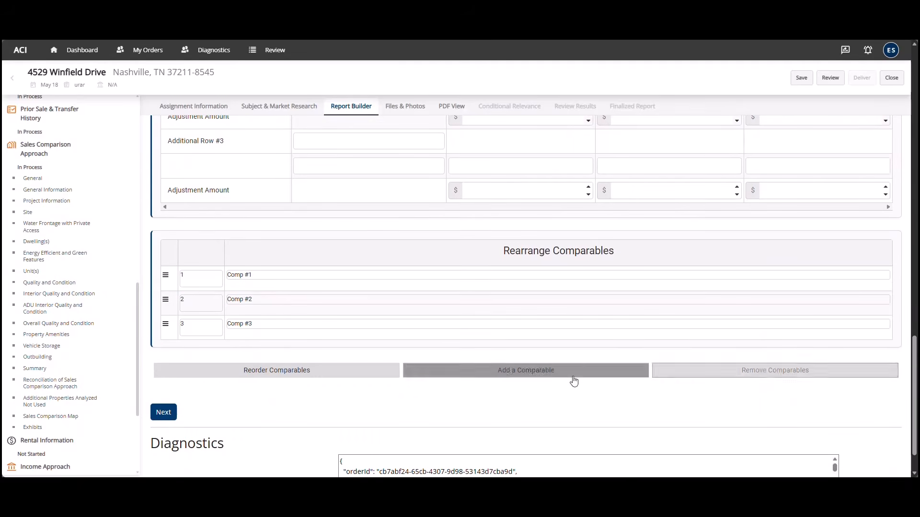
Add a new comparable set to Insert Before Comp #1 and submit the page
left_click(520, 377)
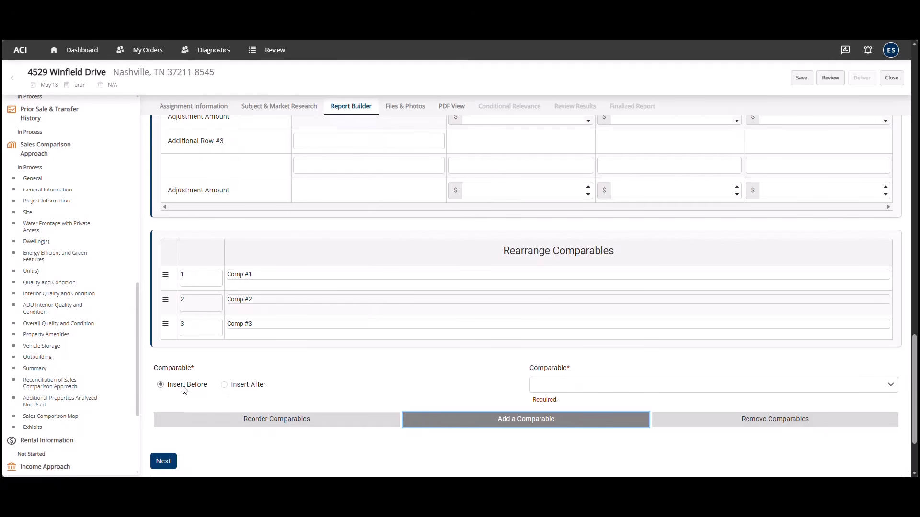
left_click(609, 387)
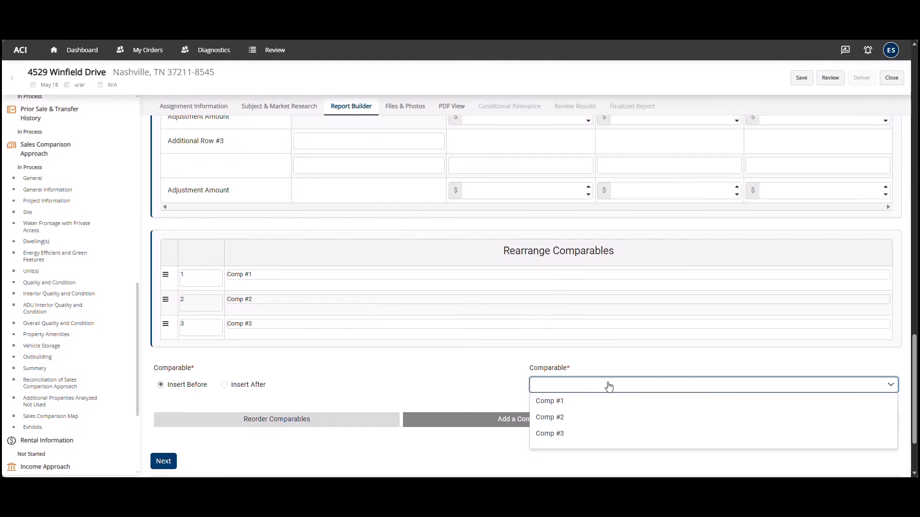
left_click(545, 402)
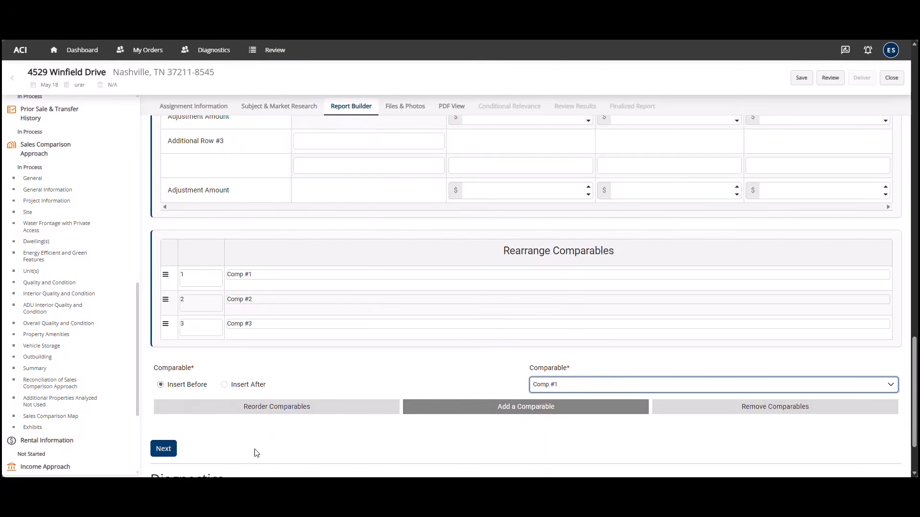
left_click(164, 449)
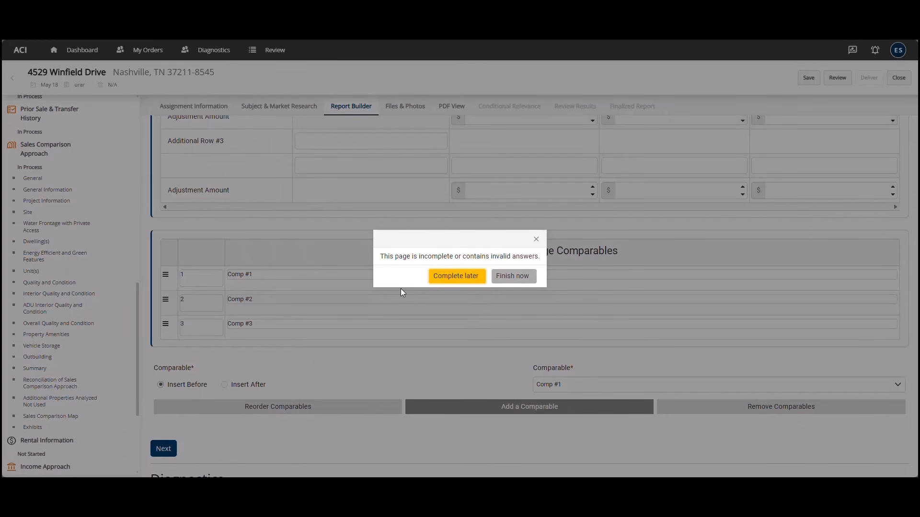
Choose Complete later for the incomplete page and scroll down to the four-comparable Rearrange Comparables table
left_click(472, 284)
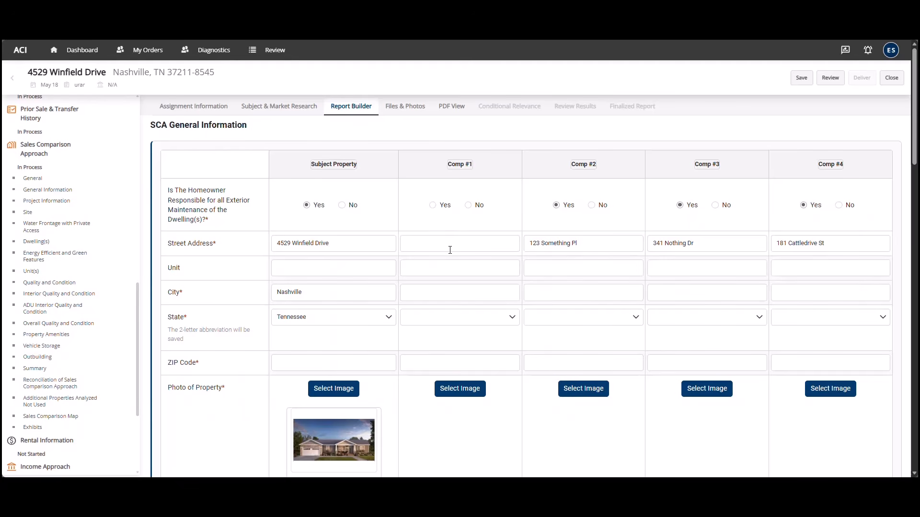
scroll(450, 250, "down", 12)
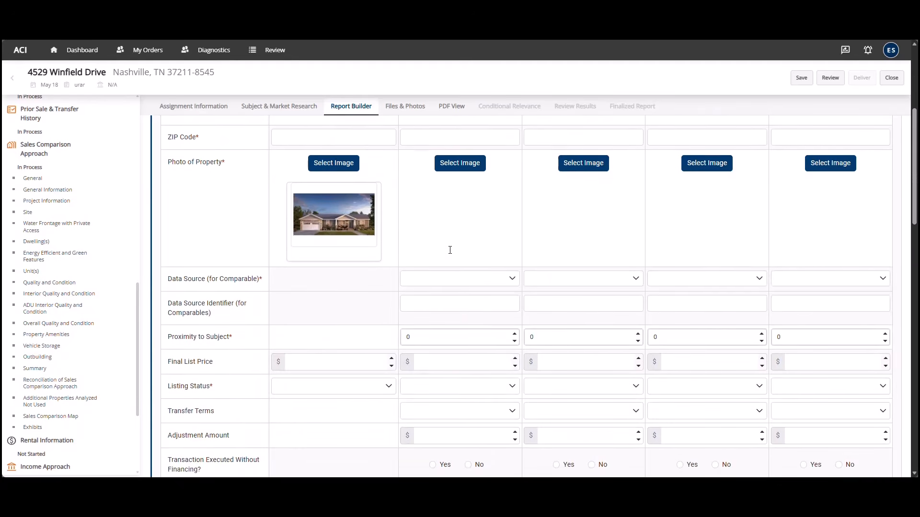
scroll(450, 249, "down", 10)
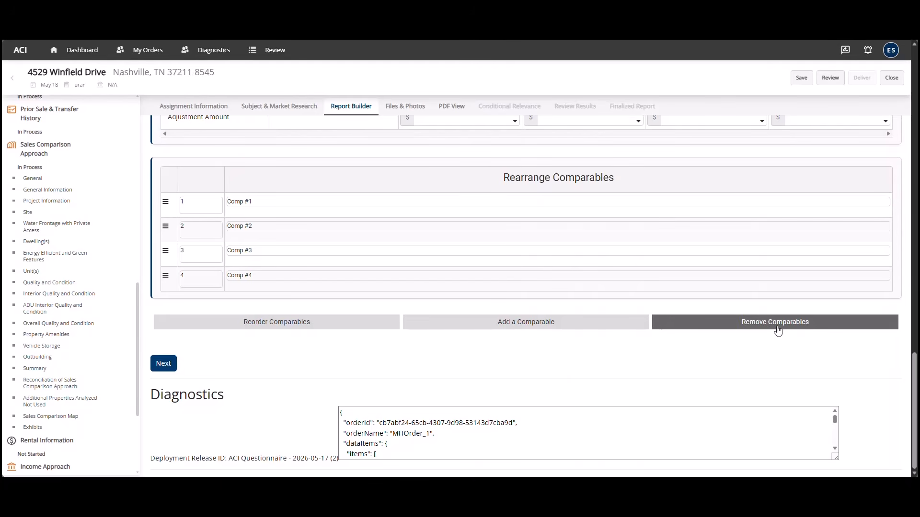
Mark the empty Comp #1 for plain Delete under Remove Comparables and choose Complete later
left_click(778, 330)
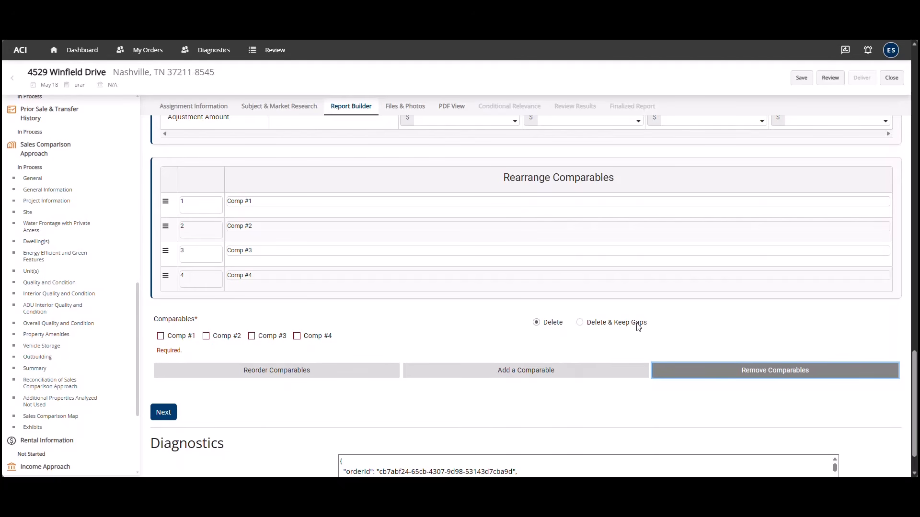
left_click(161, 337)
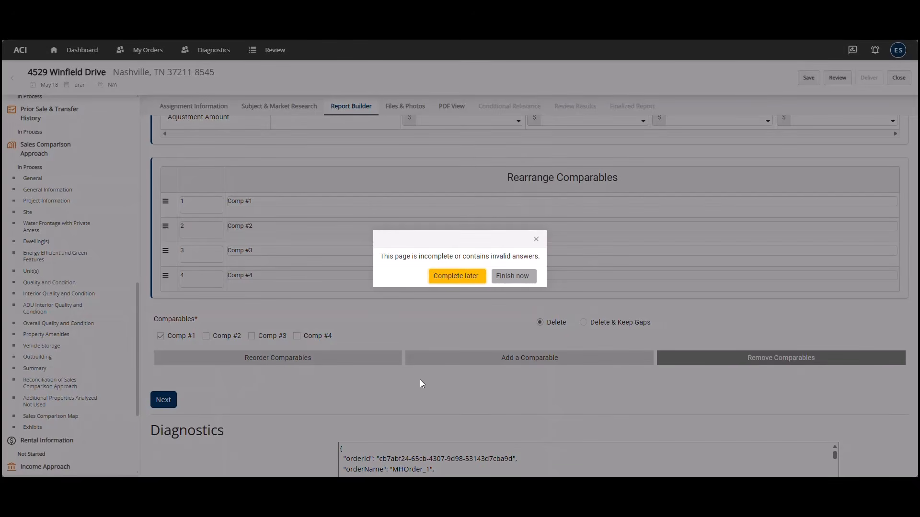
left_click(457, 276)
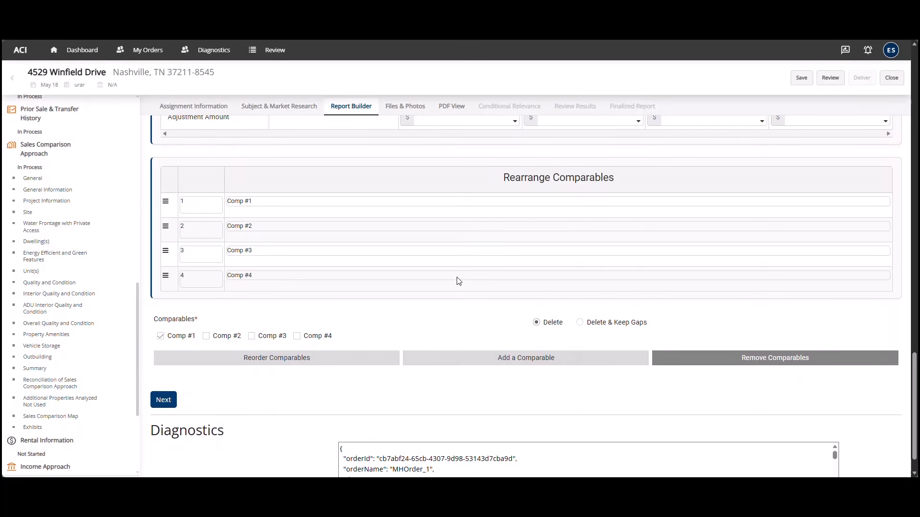